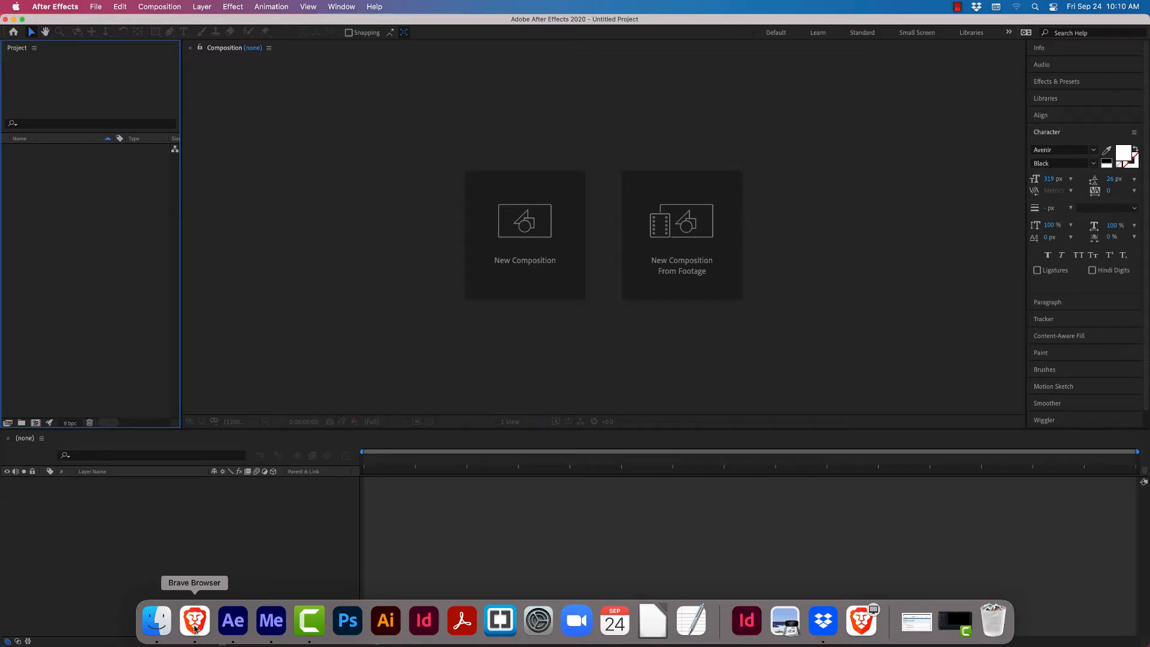
Switch to Brave Browser, play the Typographic Animated Video example, pause its replay and return to After Effects.
click(195, 622)
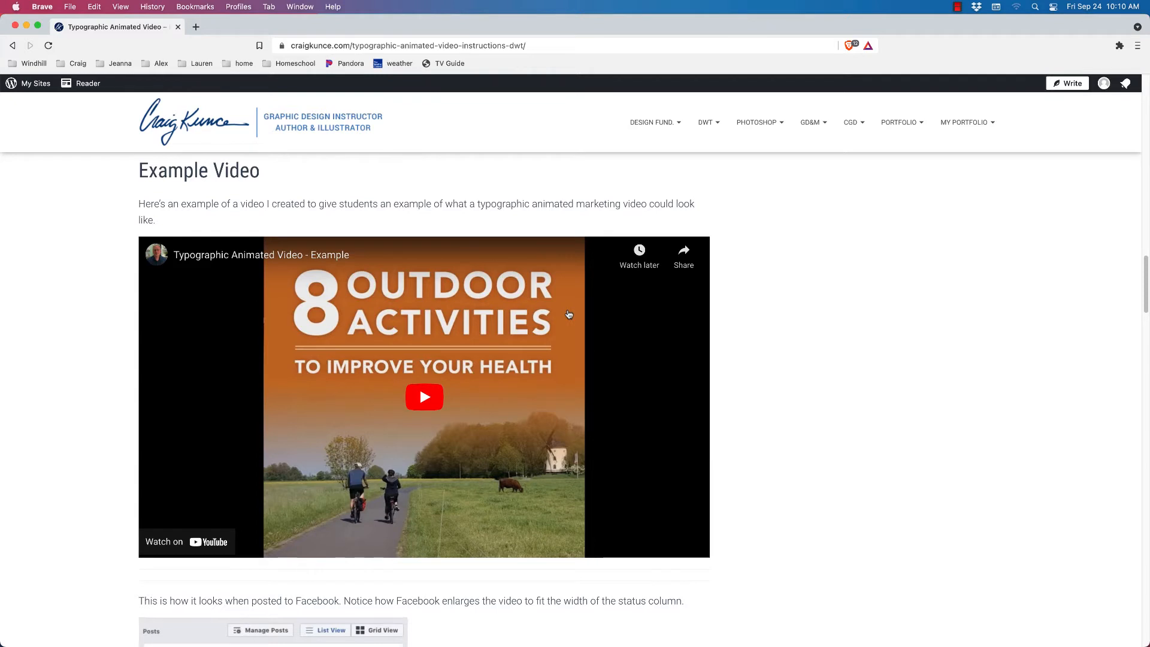
click(426, 397)
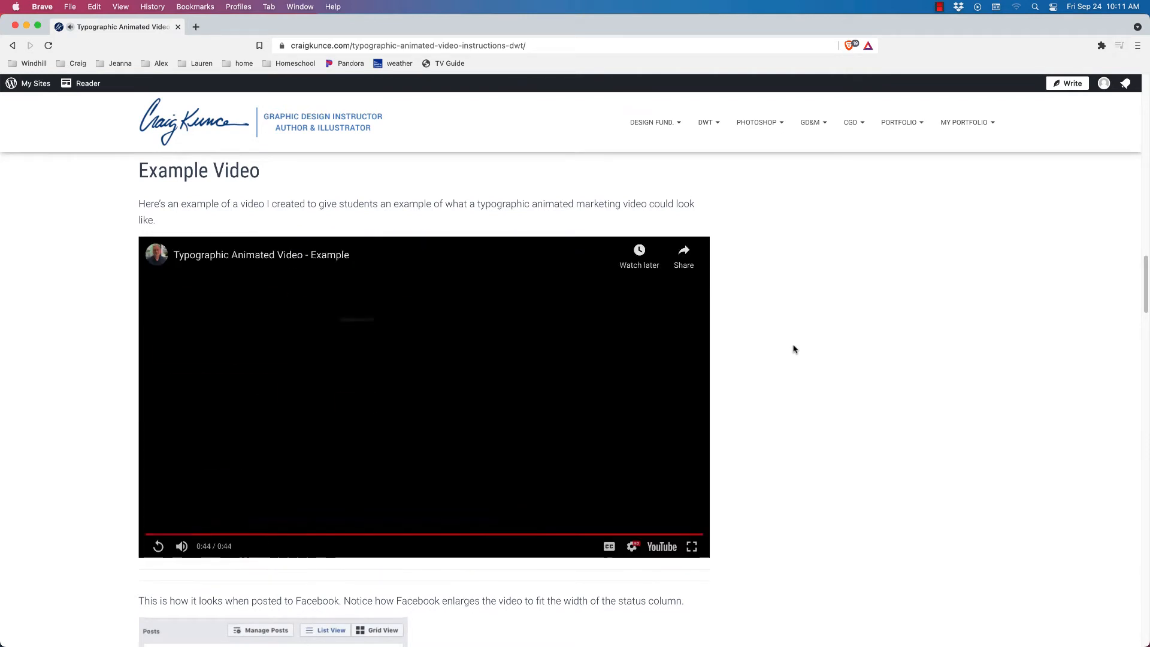
click(155, 550)
click(293, 492)
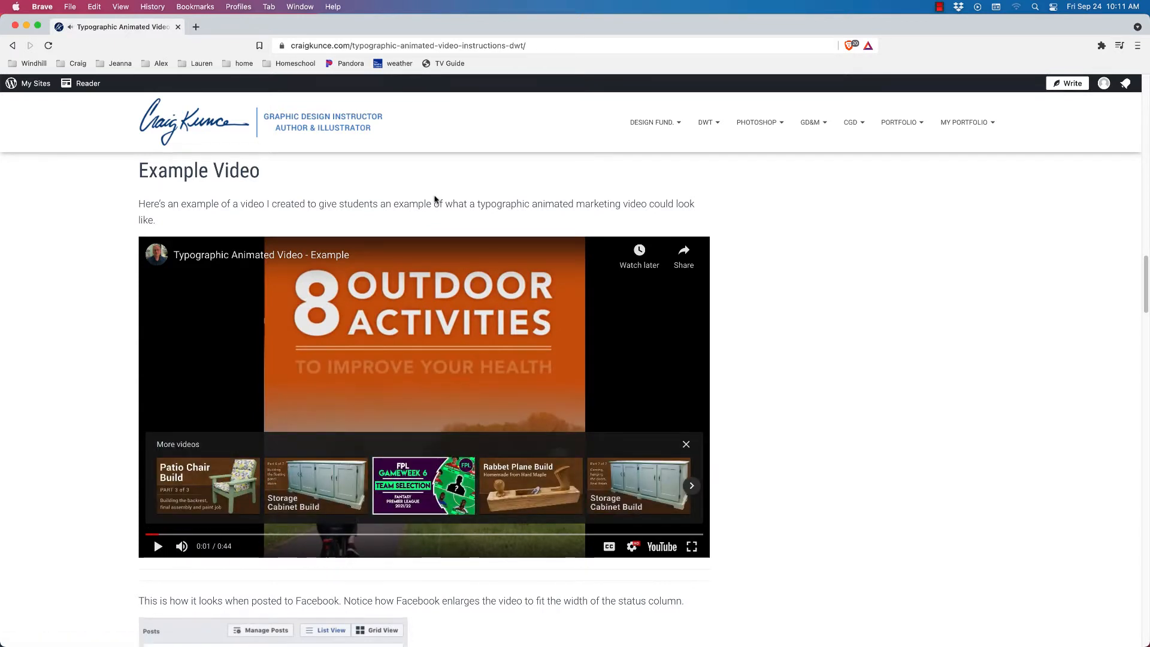
key(super+Tab)
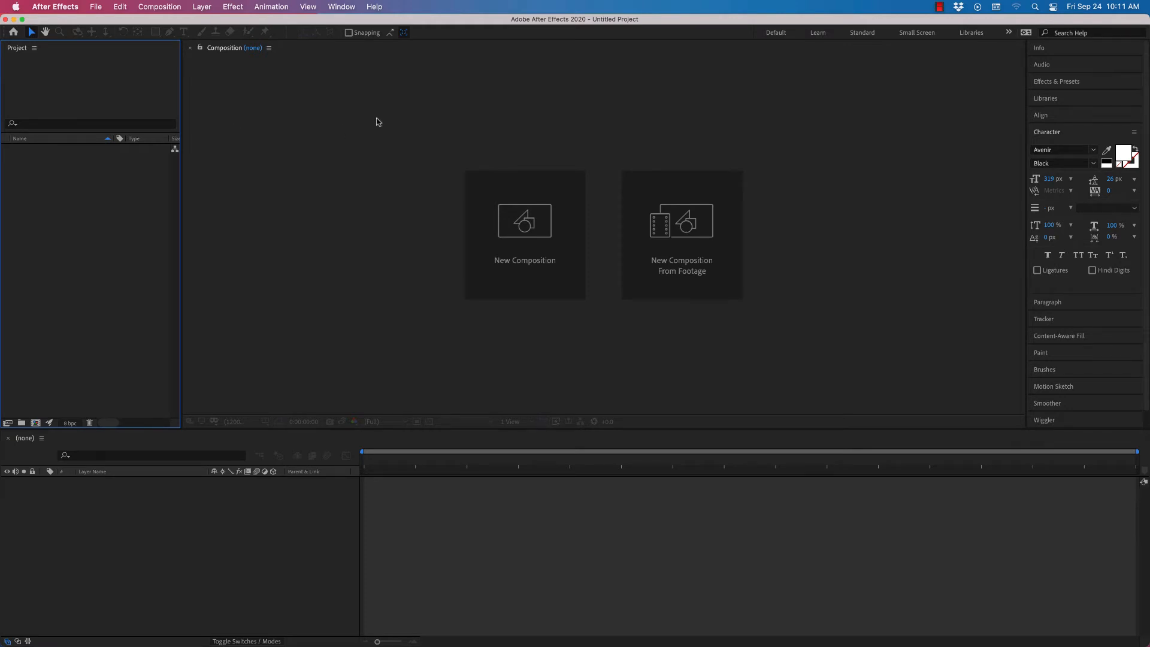
Open the Home screen to look over the project options and recent files, and close it again.
click(13, 32)
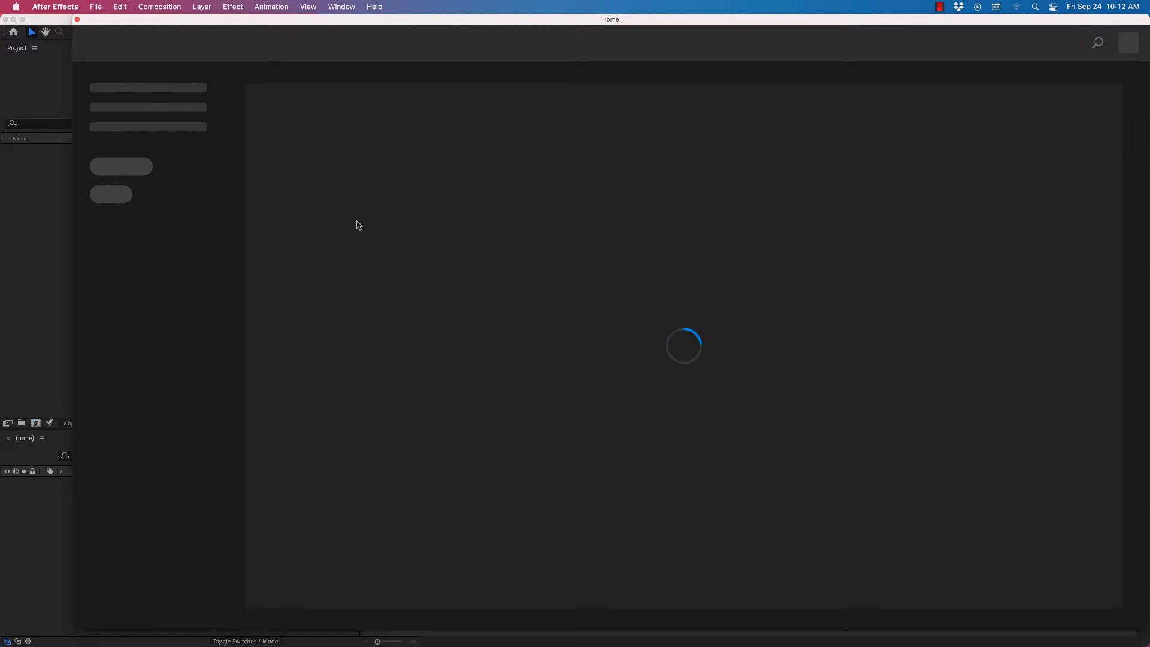
drag(388, 22, 352, 23)
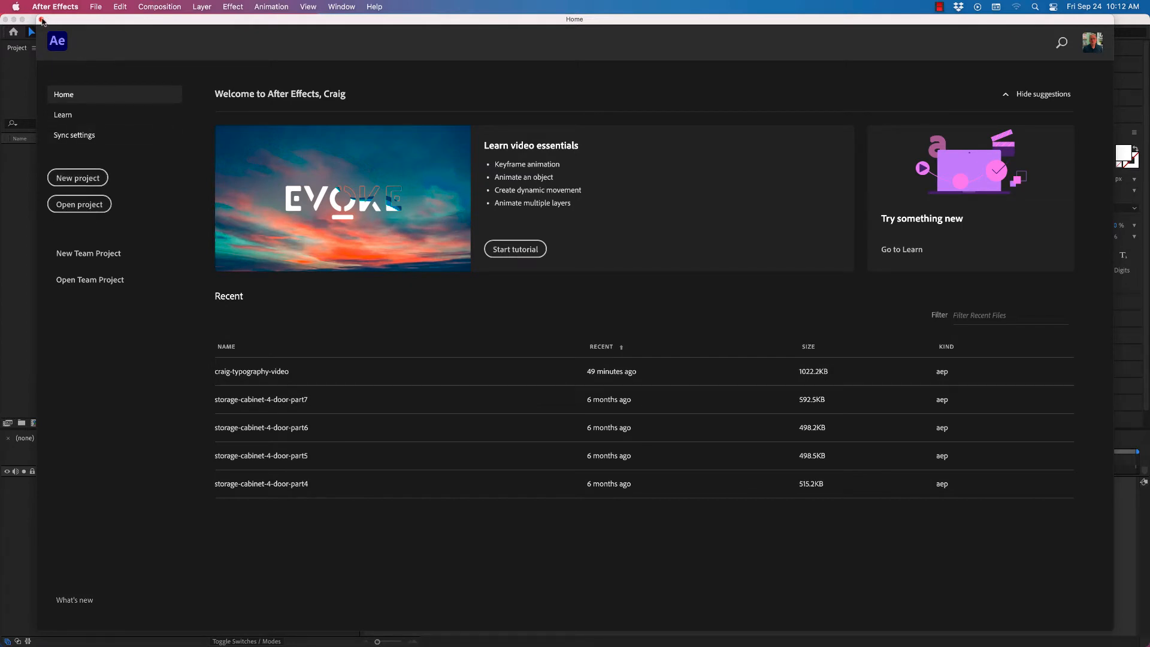
click(41, 19)
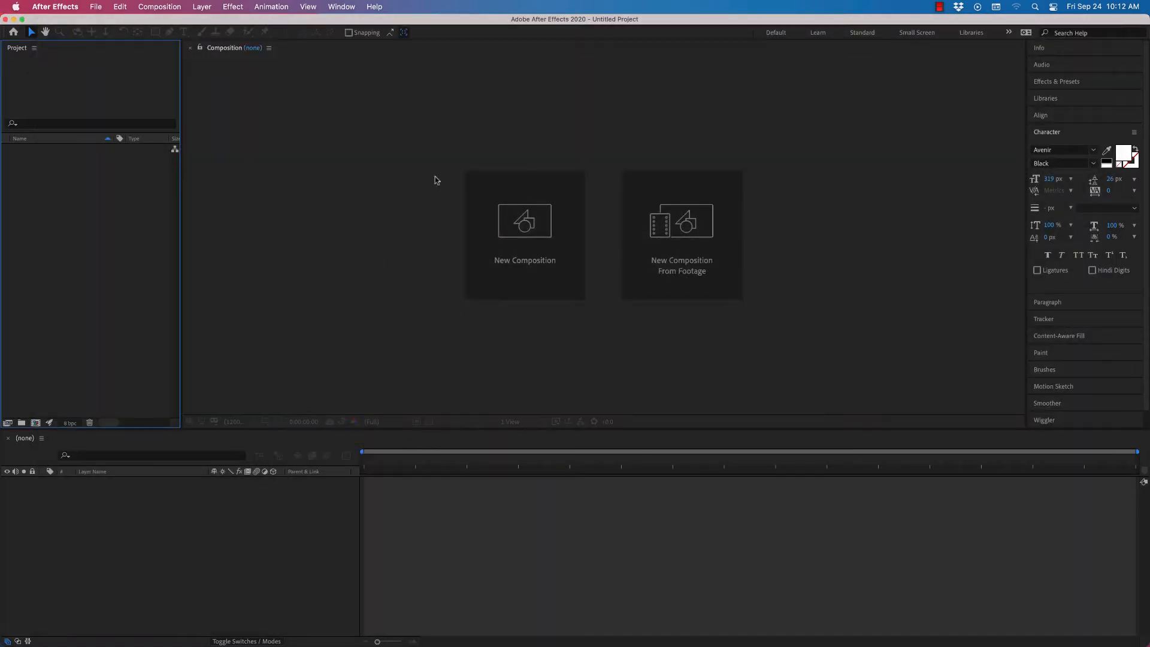
Import the selected MP4 clips and both MP3 audio files from the typographic-video Finder folder into the project, and restore the full-width workspace.
drag(1147, 288, 715, 250)
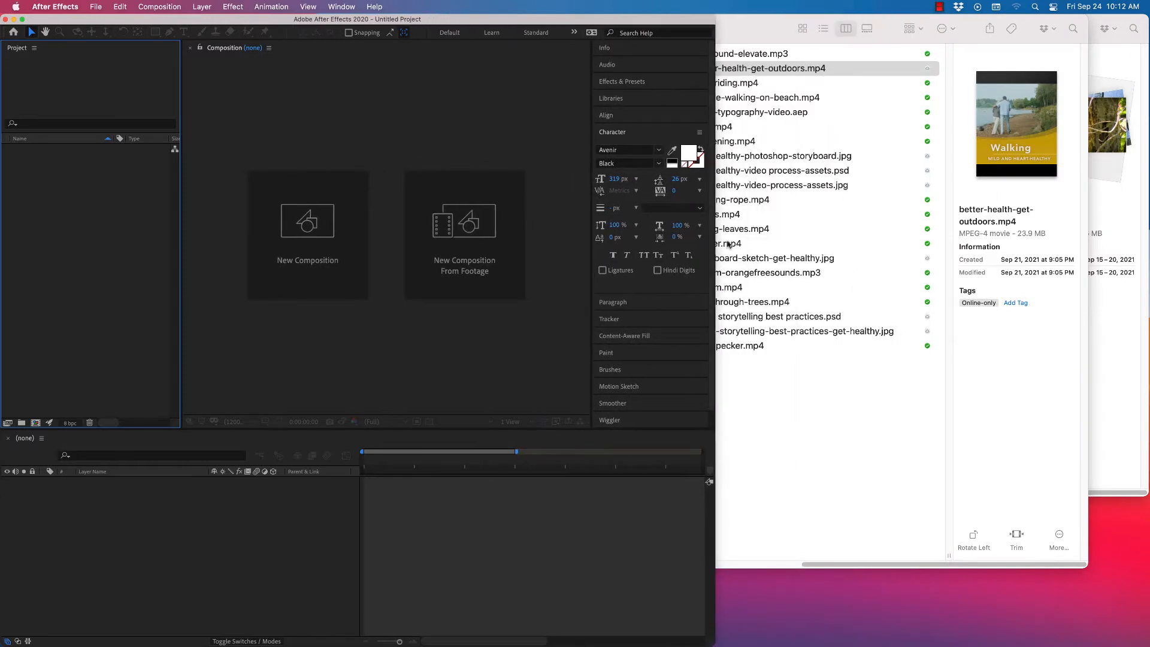
click(1114, 19)
drag(710, 29, 711, 28)
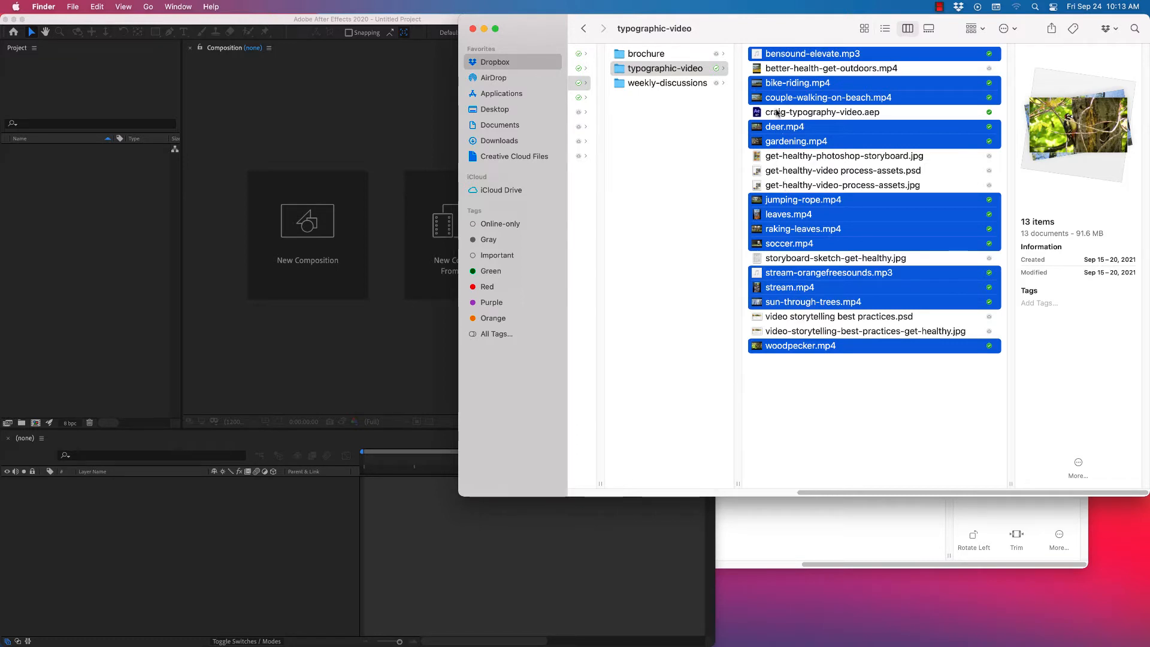
drag(774, 56, 65, 176)
drag(29, 64, 64, 179)
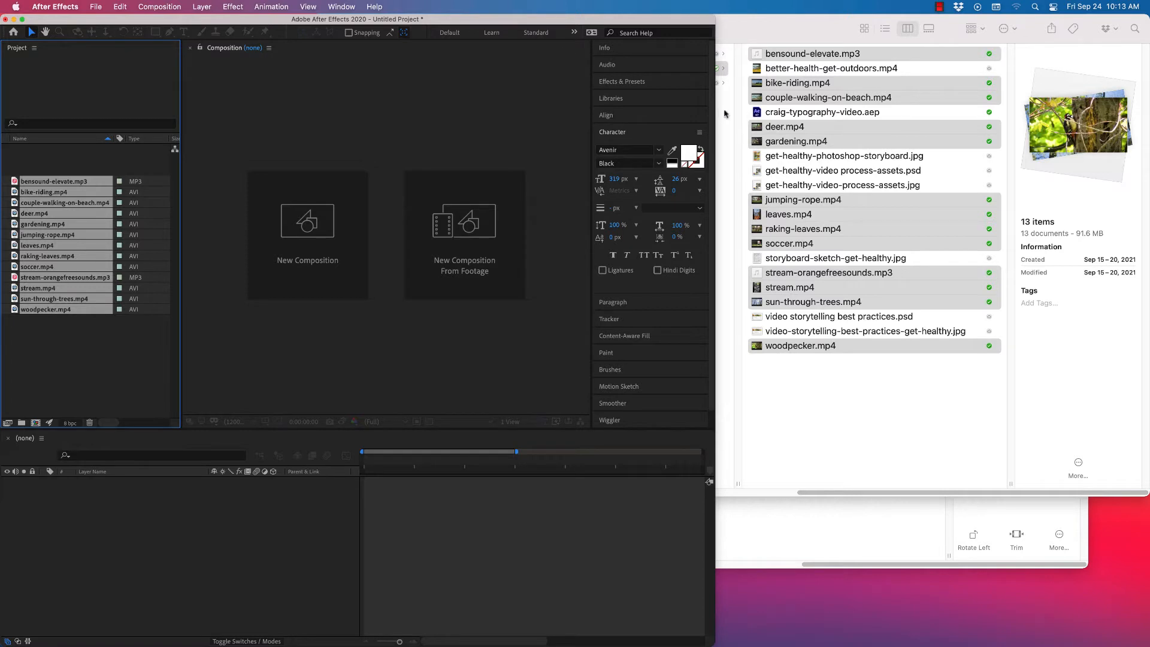
drag(716, 111, 1147, 114)
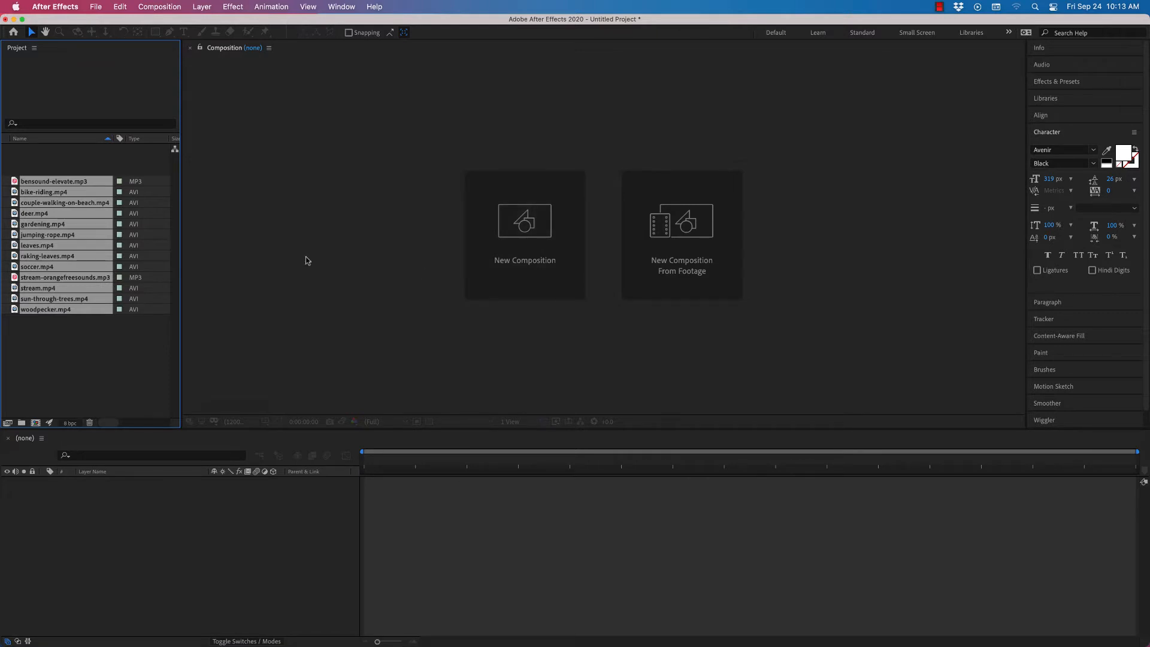
click(159, 7)
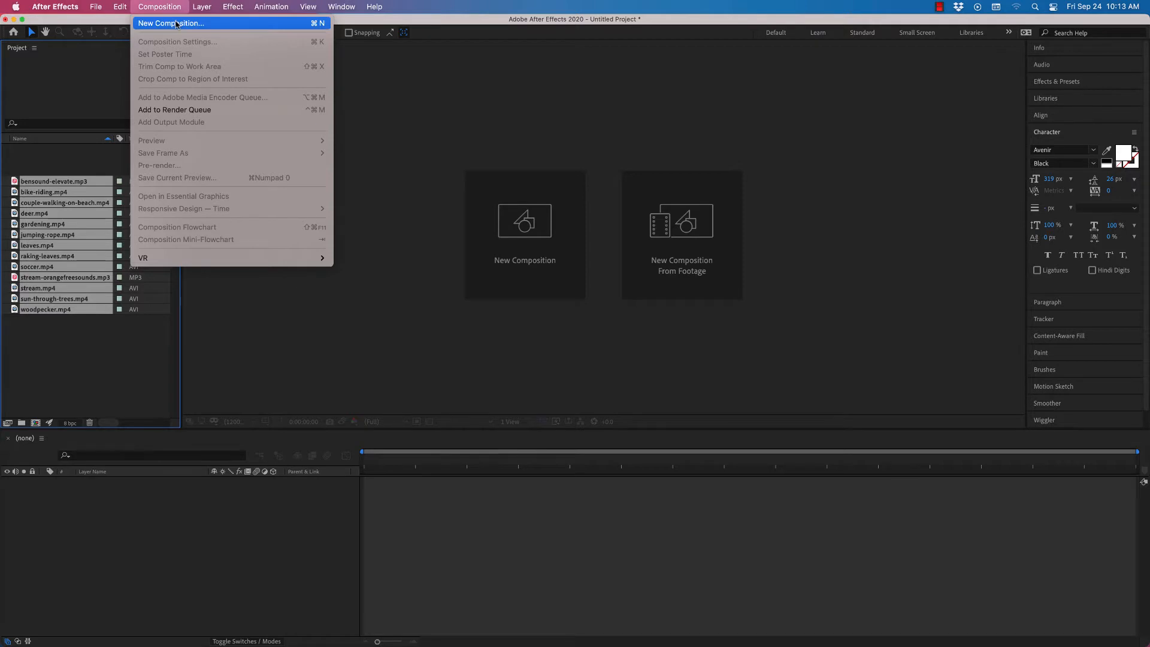
click(176, 24)
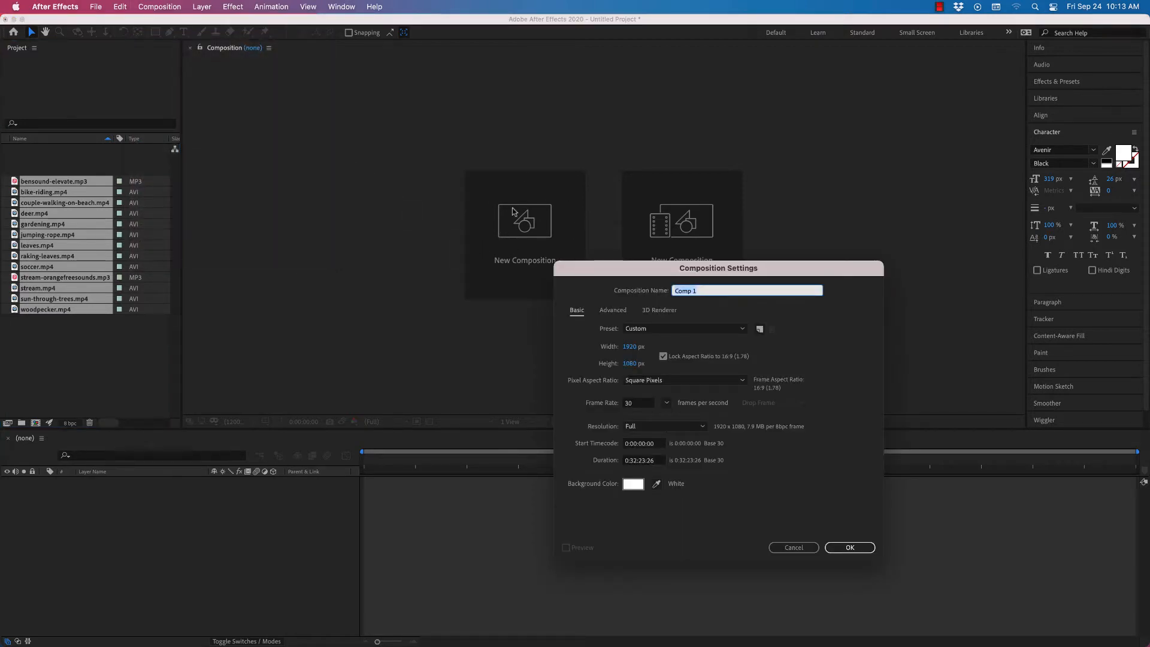
click(809, 548)
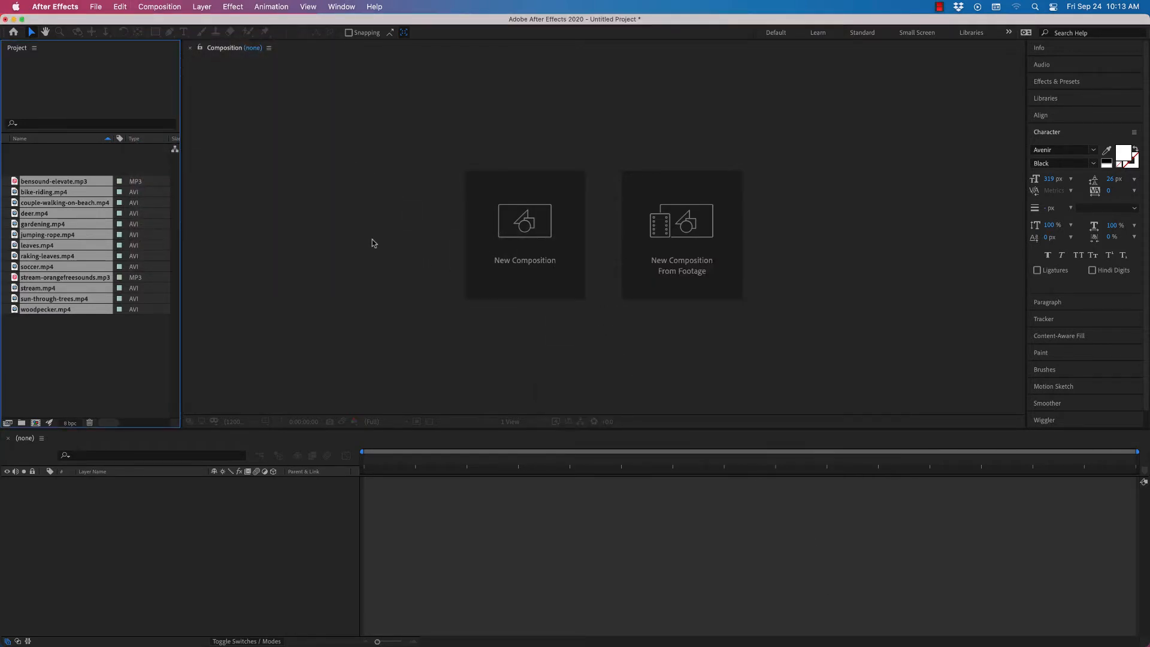
Start a new composition and name it 8-outdoor-activities.
click(527, 232)
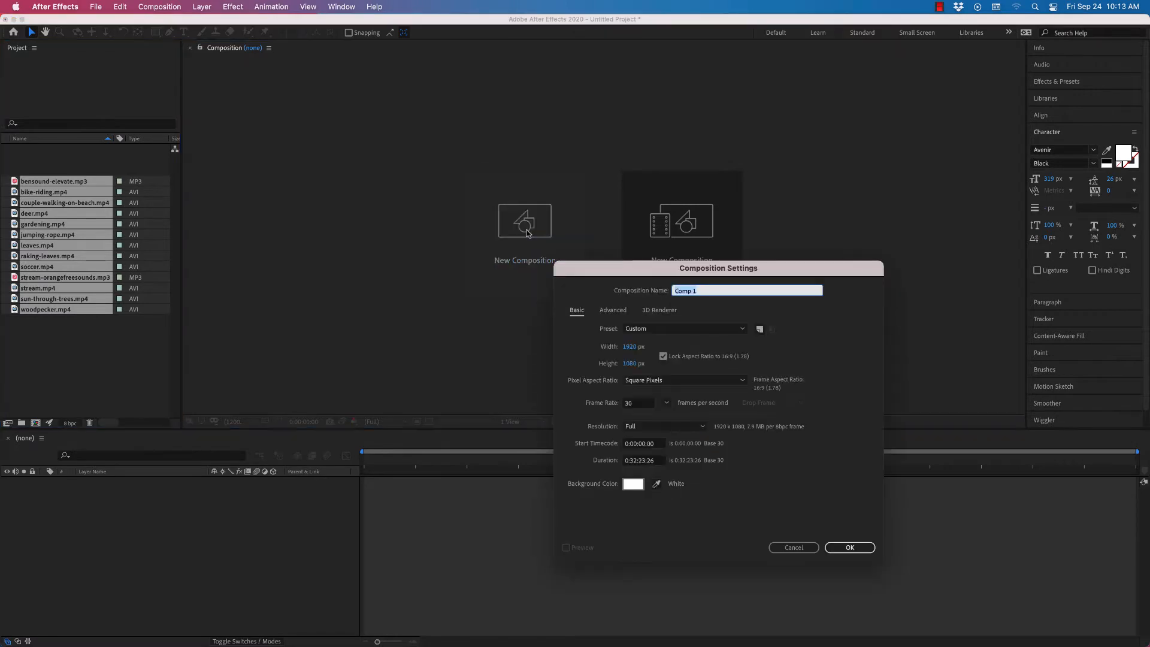
drag(635, 267, 529, 108)
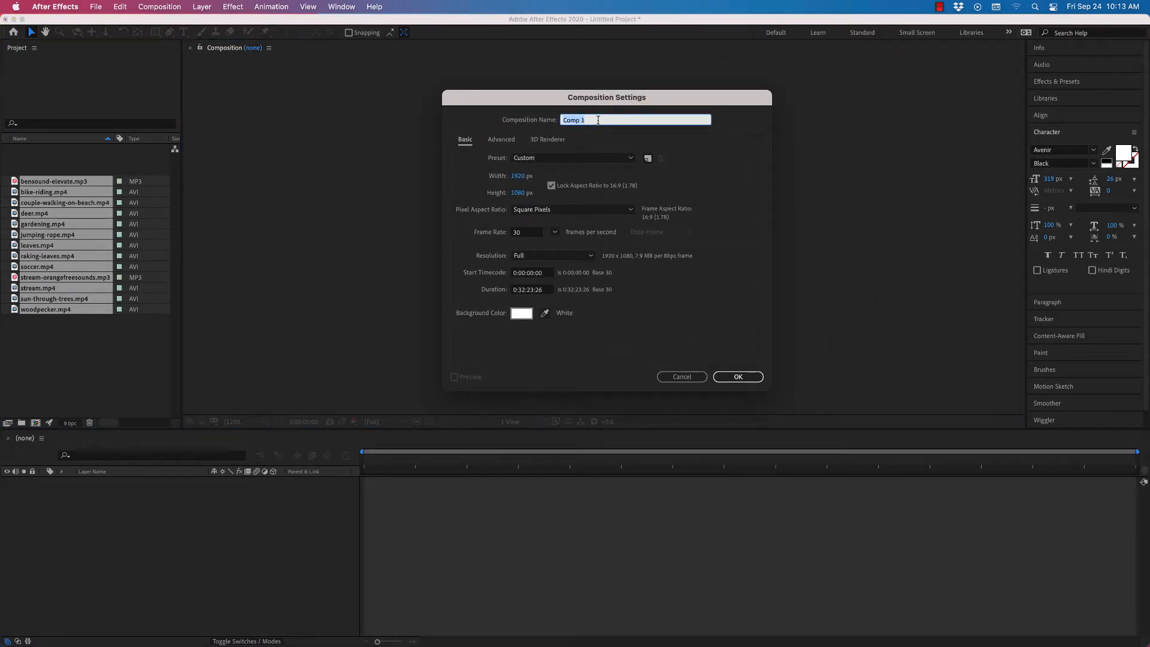
text(8-outdoor-activi)
text(ties)
Unlock the composition's aspect ratio and set its width to 1080 px.
click(551, 187)
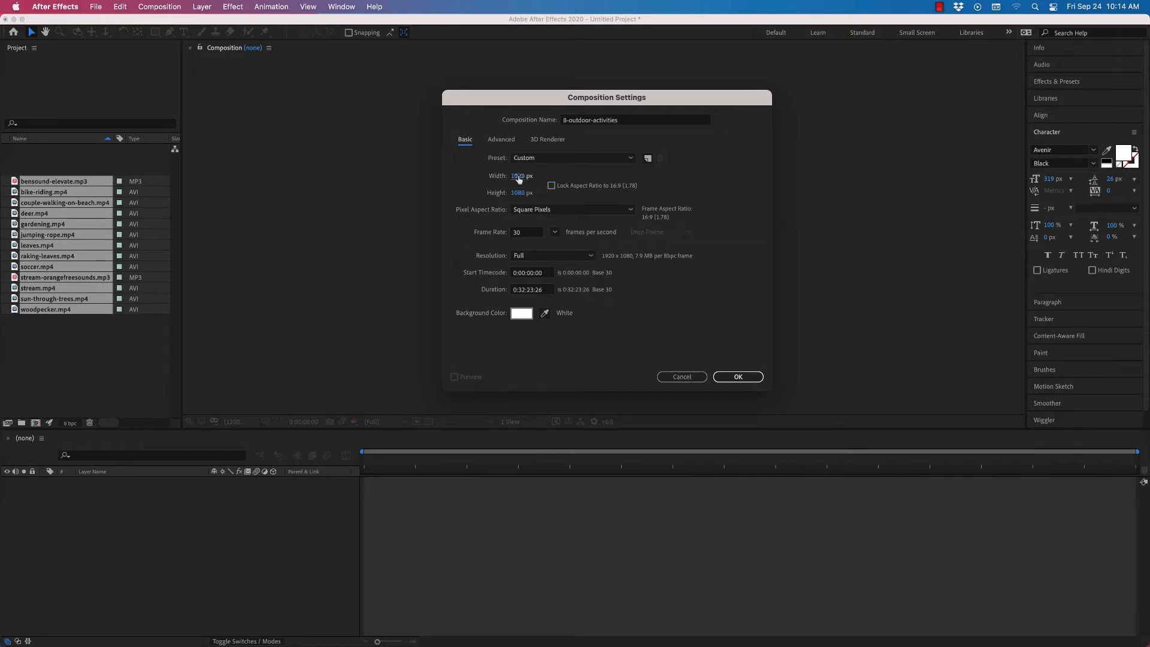
click(520, 176)
text(1080)
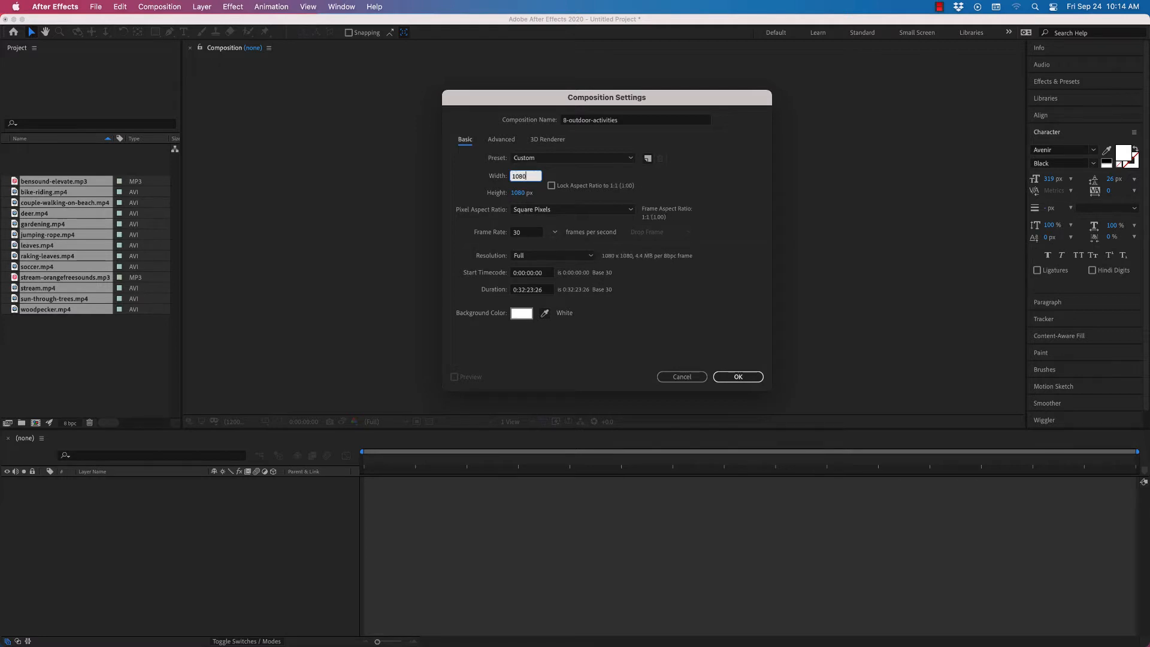
key(Tab)
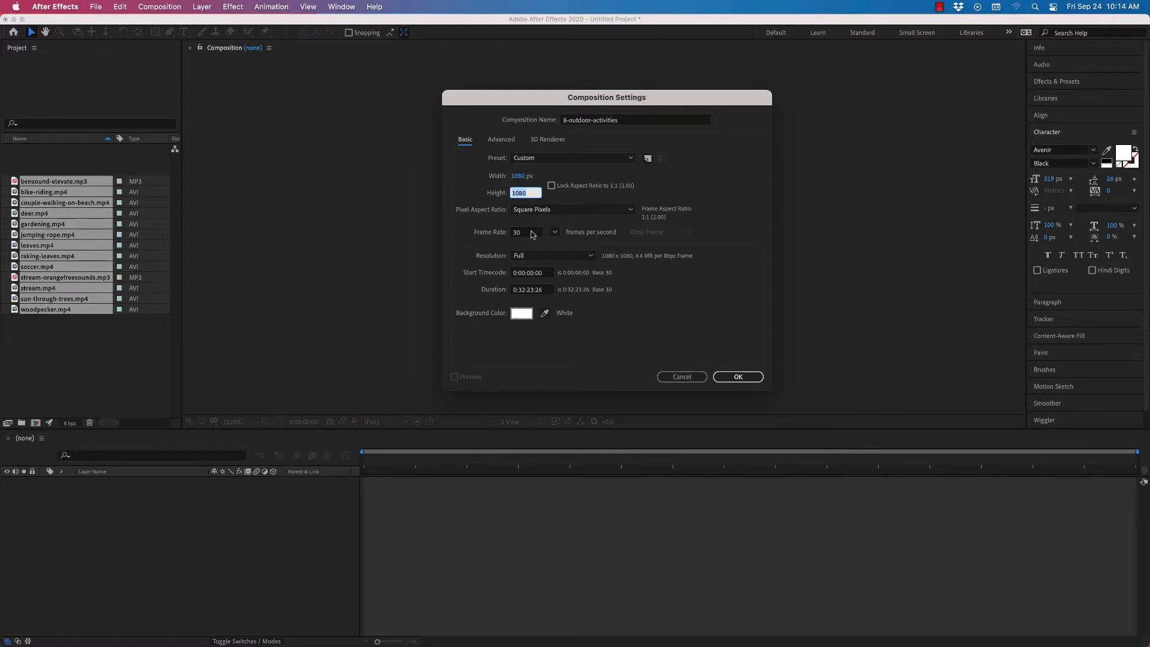
Set the composition's duration to 0:00:30:00 and create it.
click(524, 291)
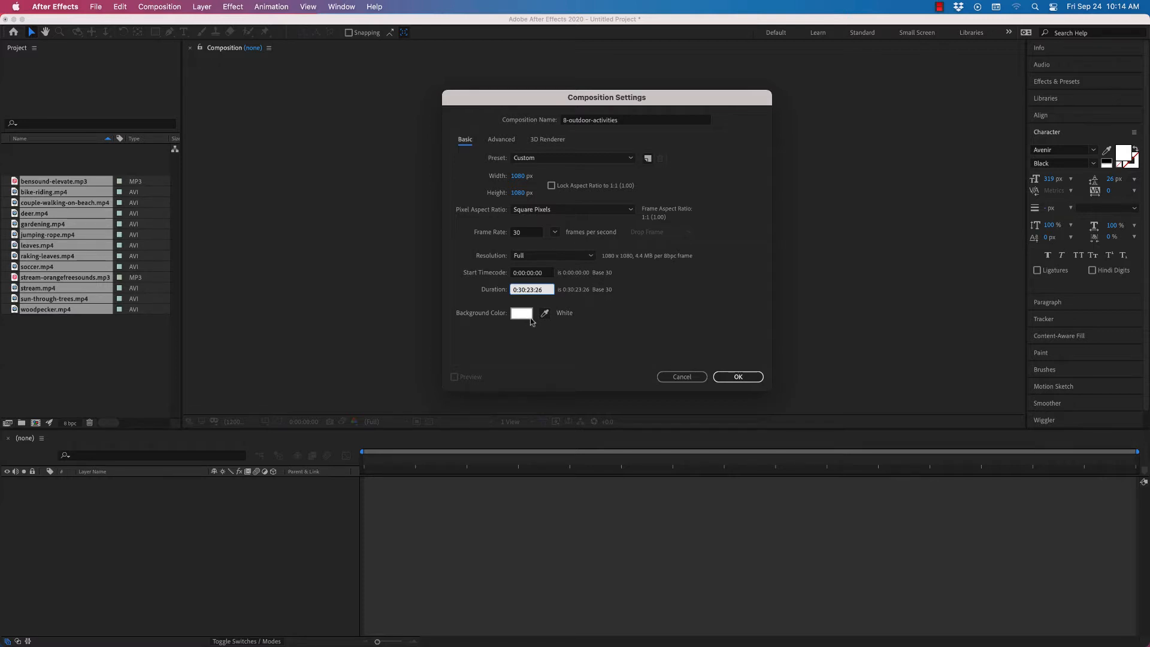
click(537, 288)
click(738, 377)
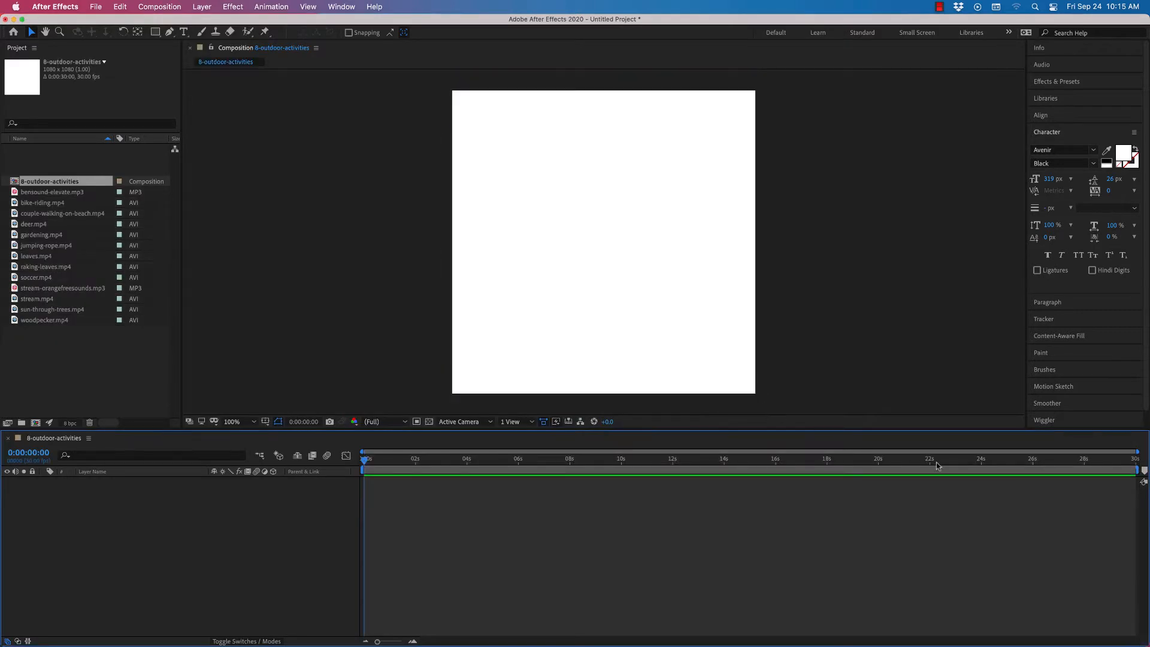
Scrub the current time indicator along the empty 30-second timeline and return it to the start.
drag(364, 460, 706, 462)
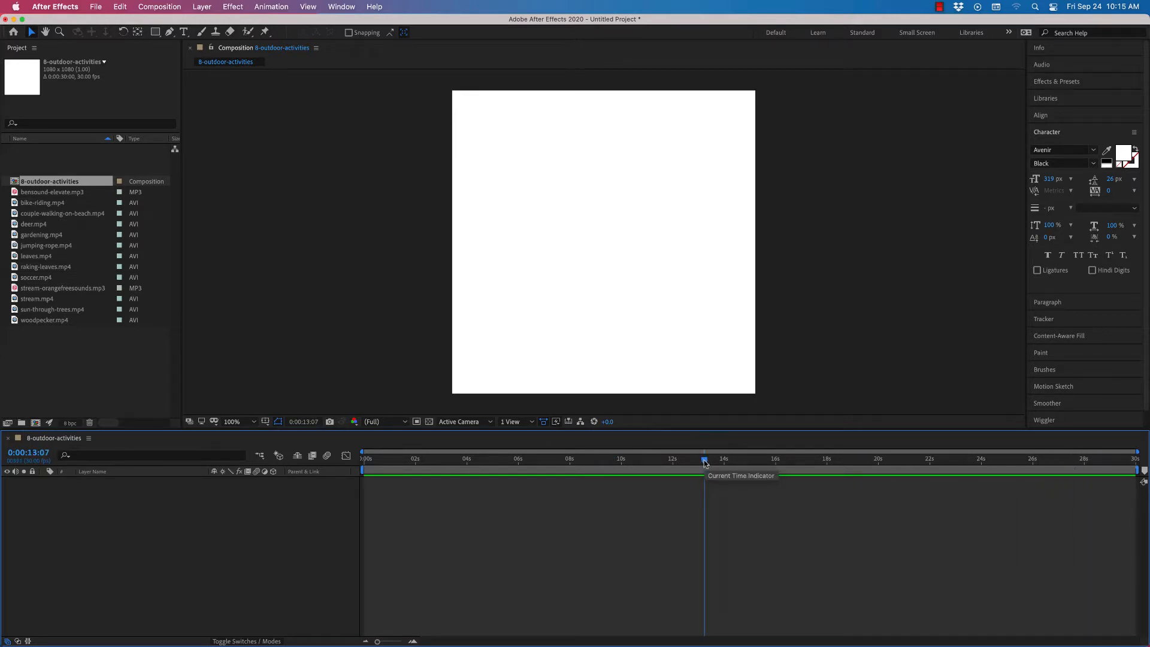
drag(705, 463, 1002, 466)
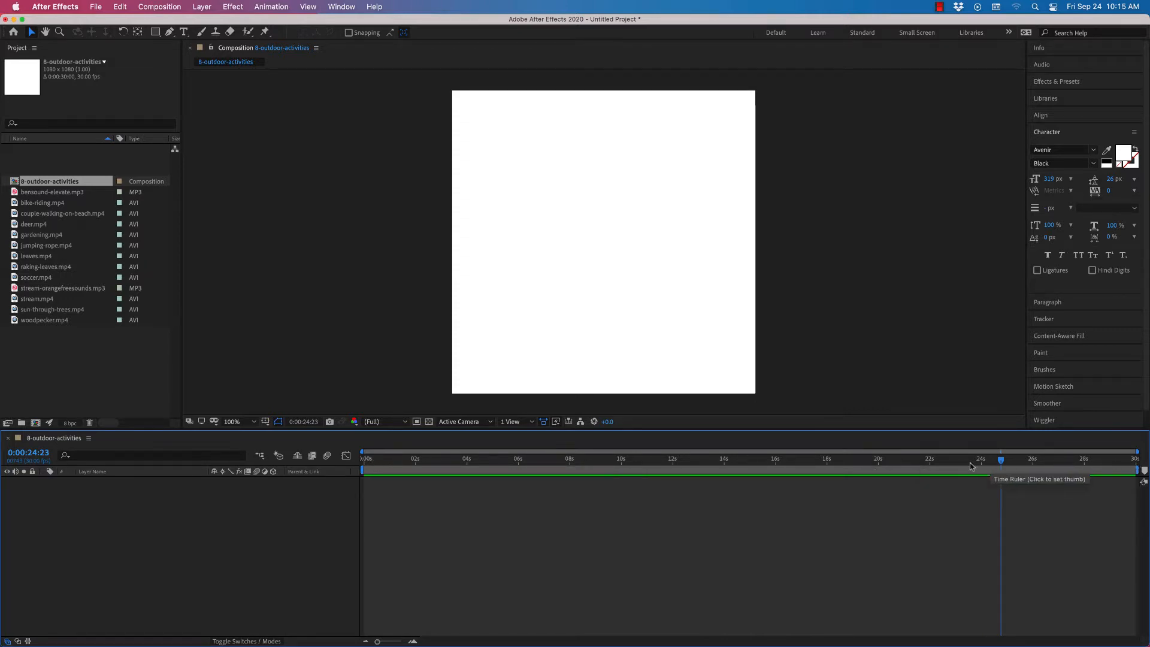
drag(1000, 460, 465, 460)
key(Home)
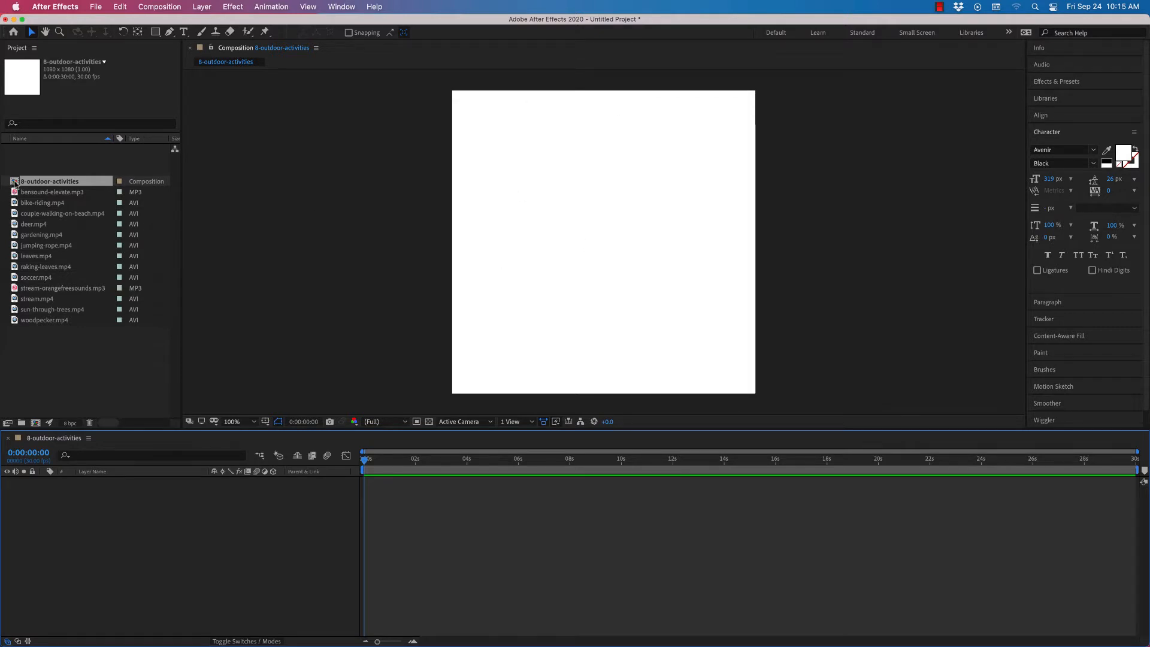
Add bike-riding.mp4 to the timeline as a layer and shift it left in the frame to about position 494, 542.
click(15, 193)
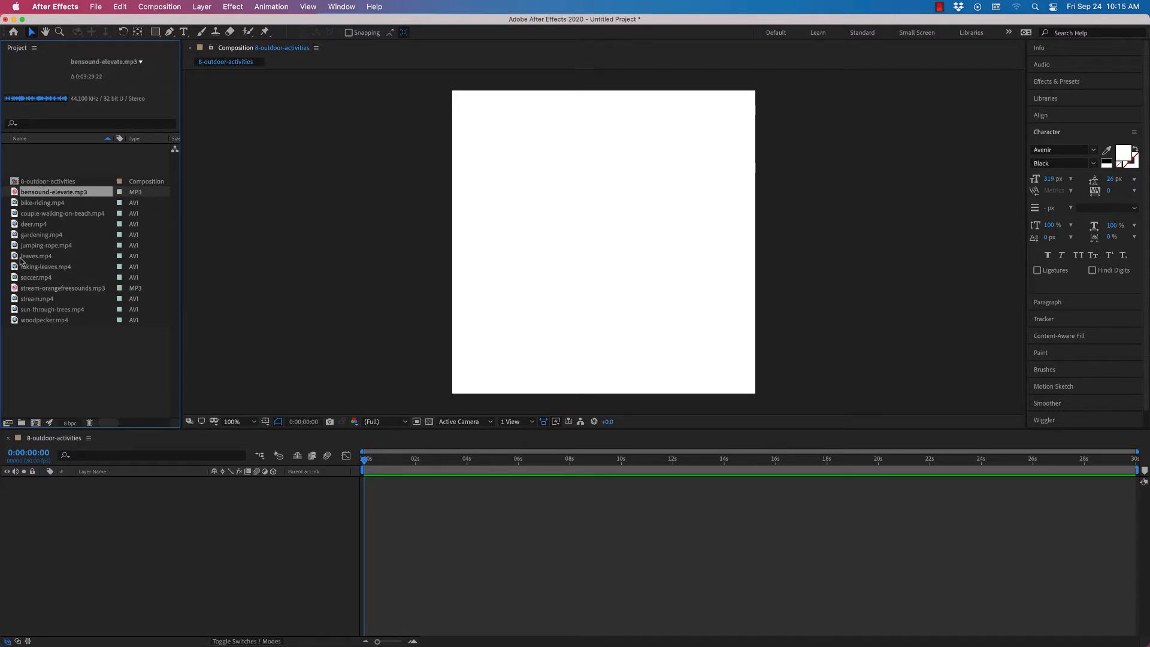
drag(13, 203, 70, 527)
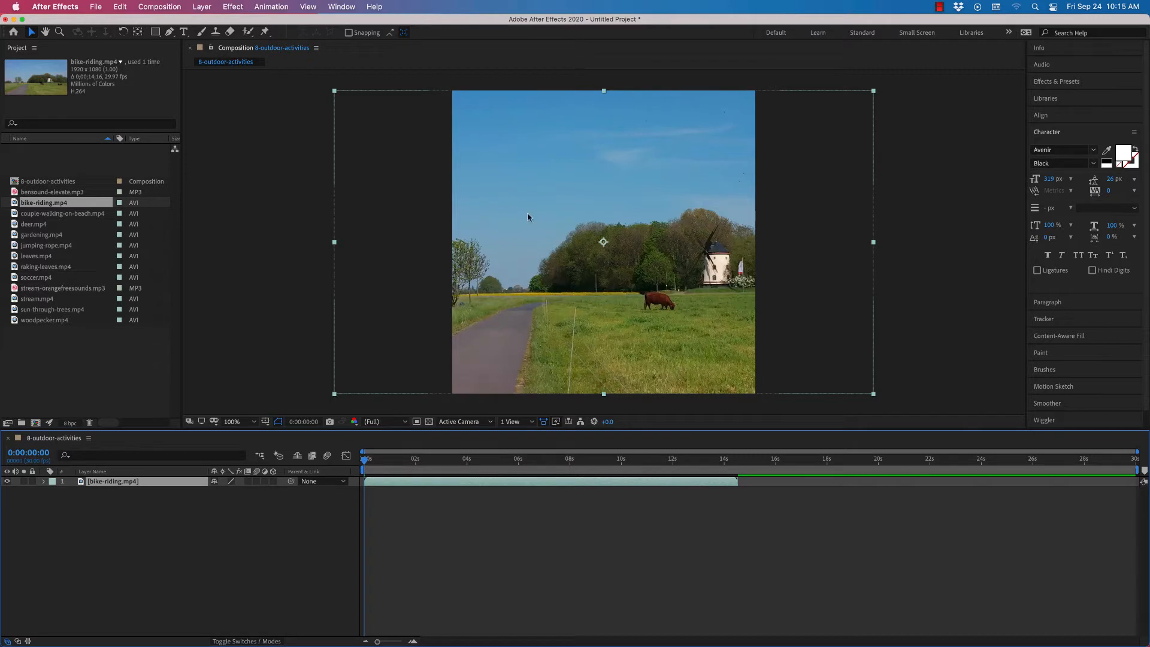
drag(537, 207, 507, 204)
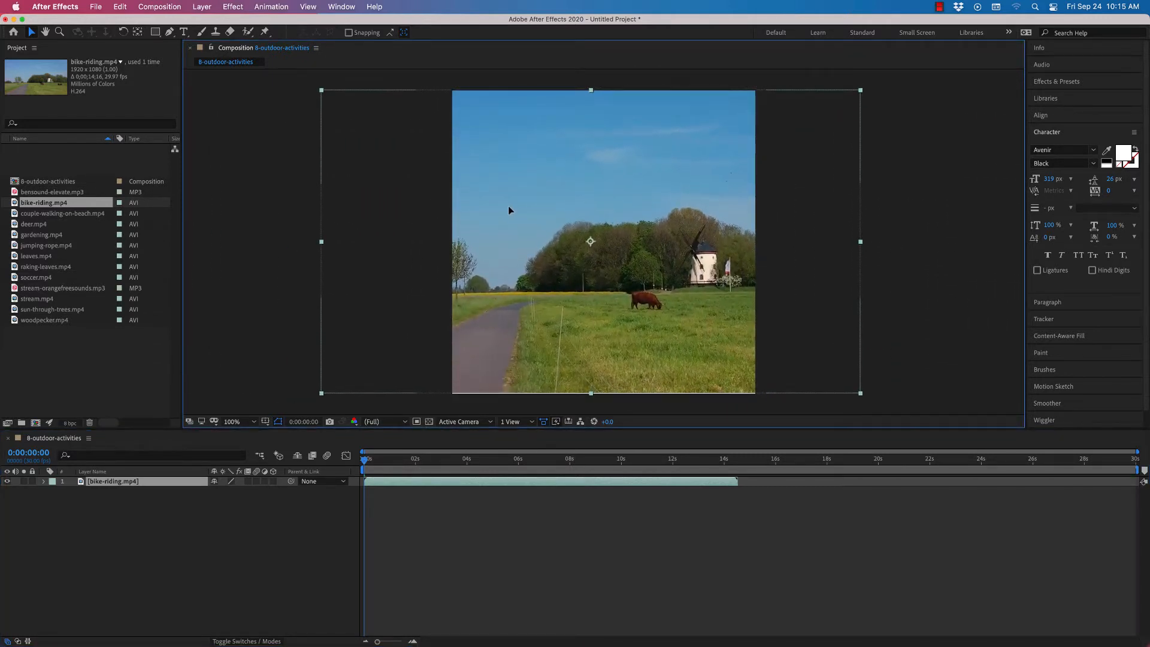
Reveal the bike-riding layer's transform properties and scrub through the clip to its end and back to the start.
click(44, 482)
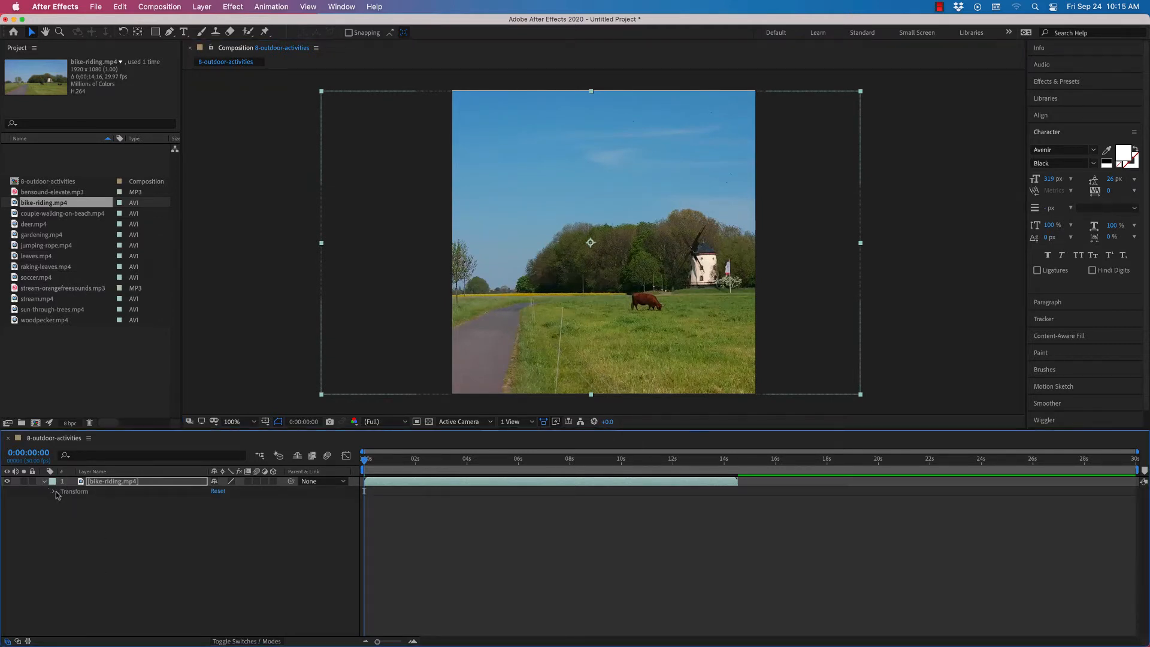
click(55, 491)
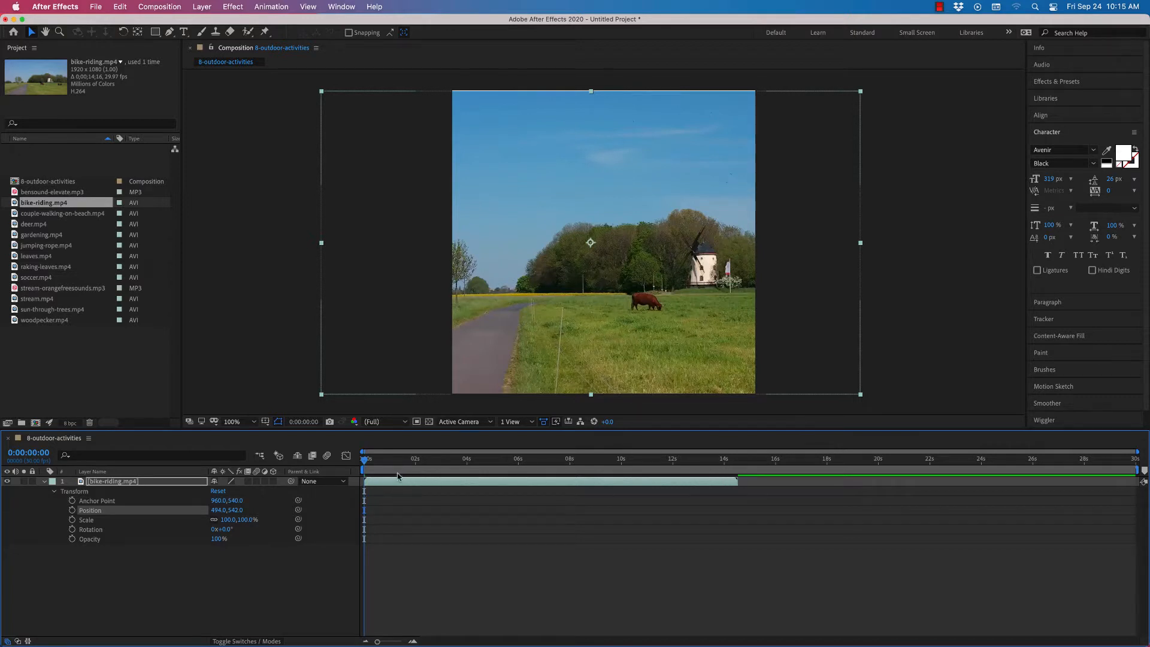
drag(364, 462, 737, 469)
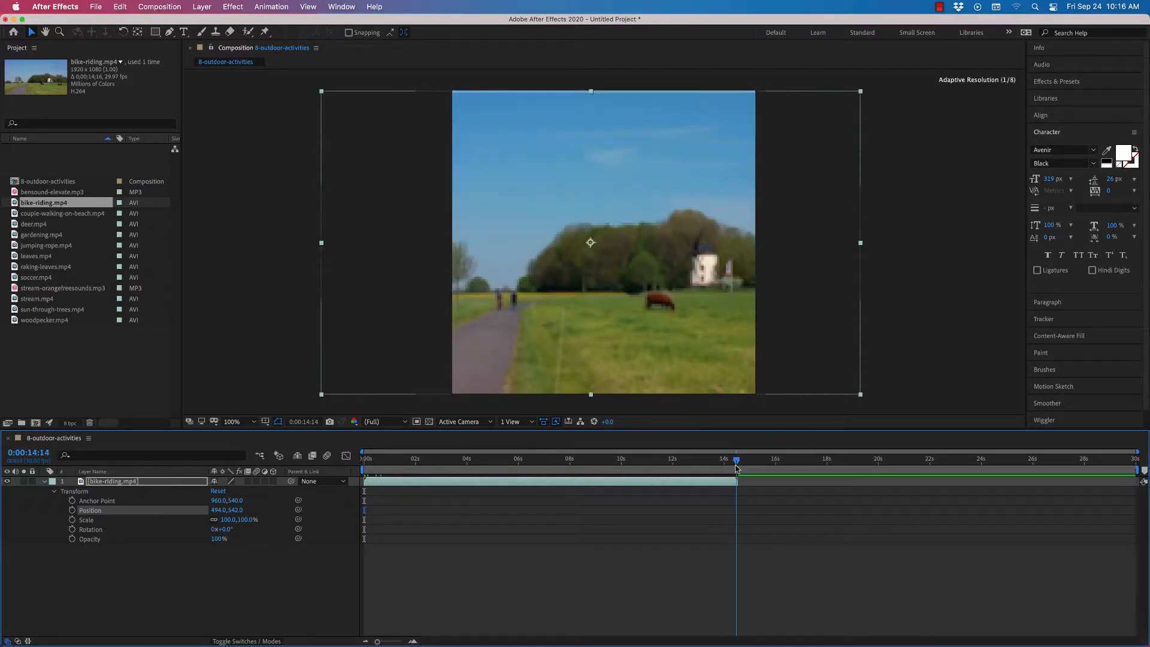
drag(736, 468, 364, 469)
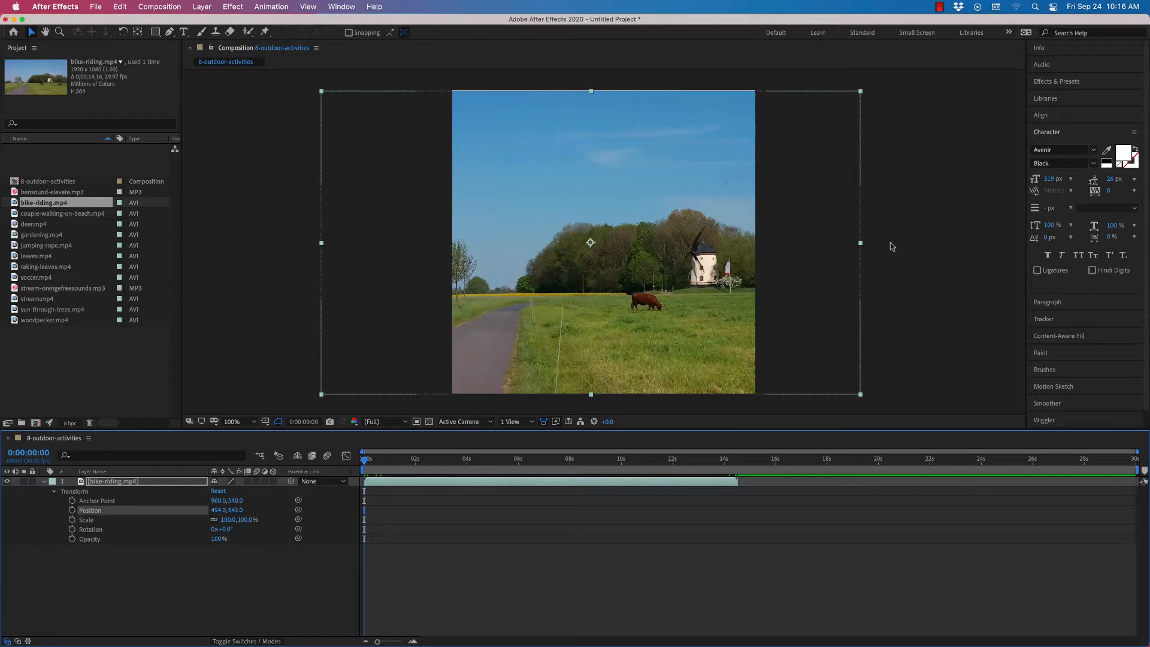
Move the bike-riding clip right in the frame to about position 730, 540 and preview the framing over time.
drag(527, 213, 593, 214)
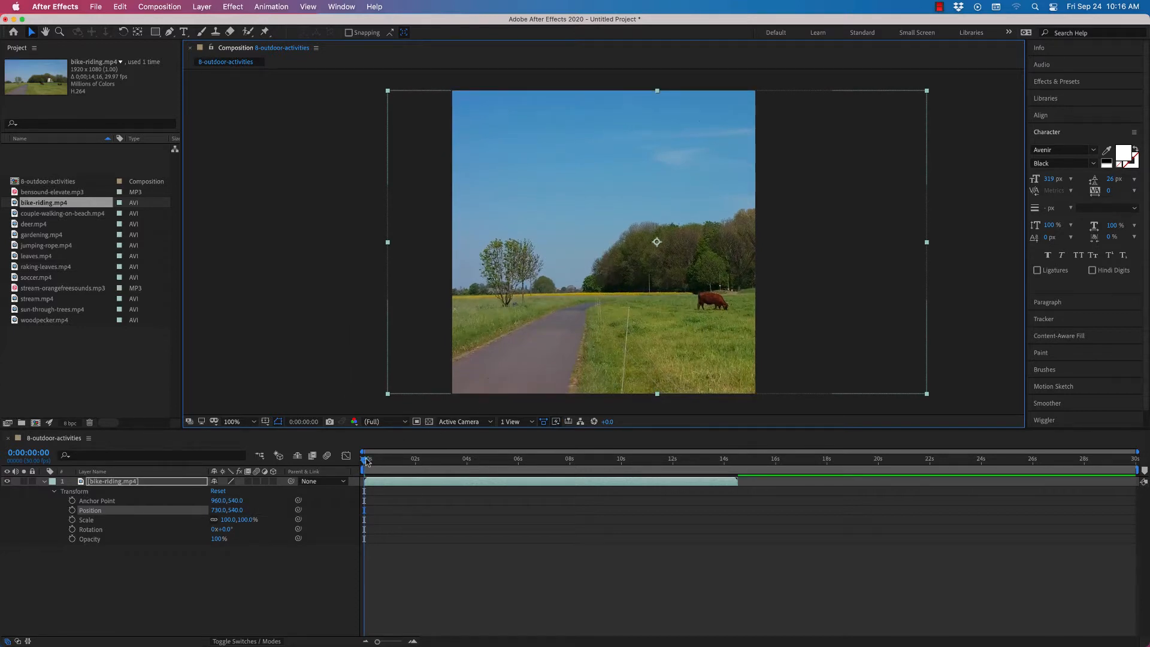
mouse_move(364, 459)
mouse_down()
mouse_move(722, 450)
mouse_move(358, 456)
mouse_up()
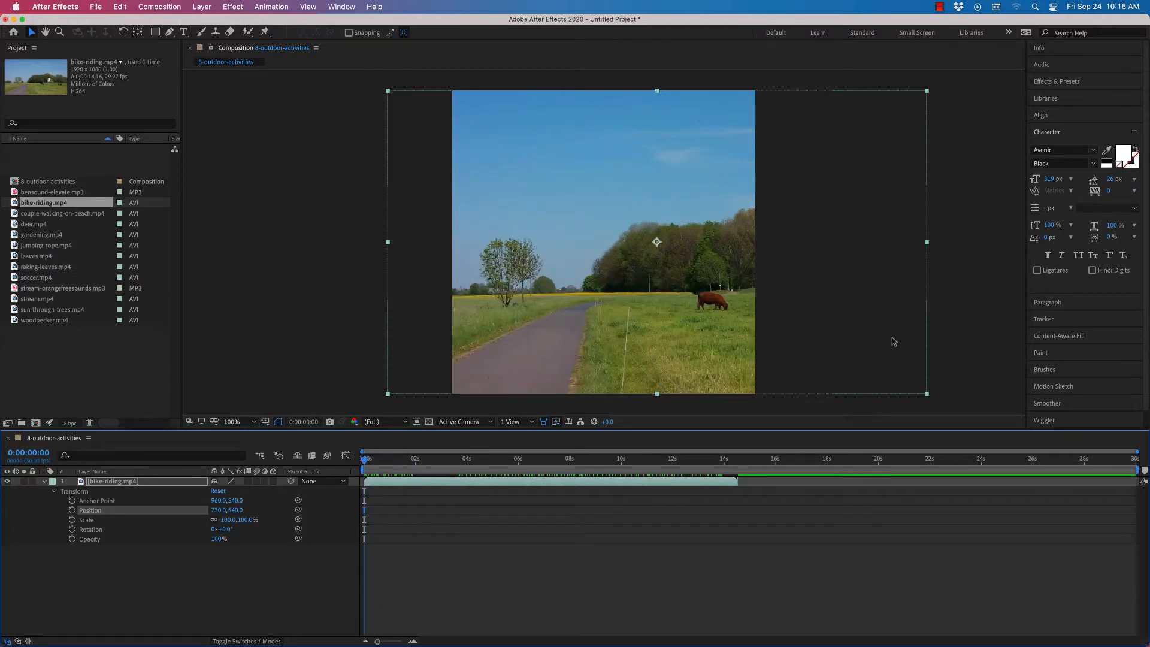
Scale the bike-riding clip down to about 60% and place it against the composition's top-left corner, at about position 578, 322.
drag(927, 397, 795, 368)
drag(873, 387, 822, 355)
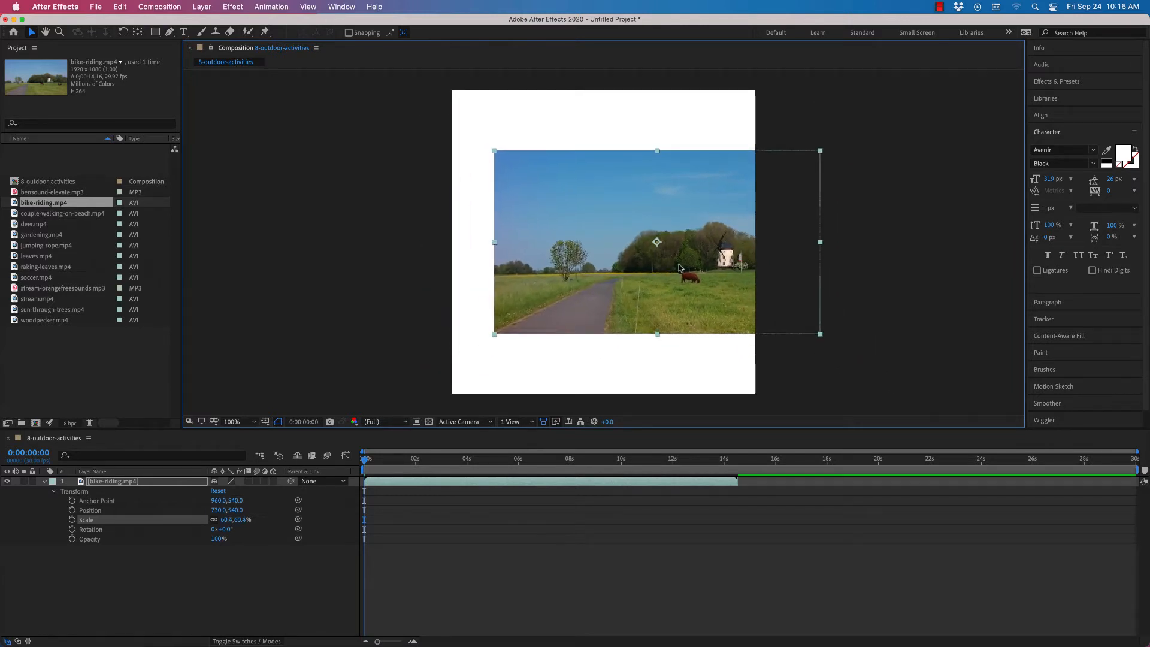
drag(689, 272, 647, 210)
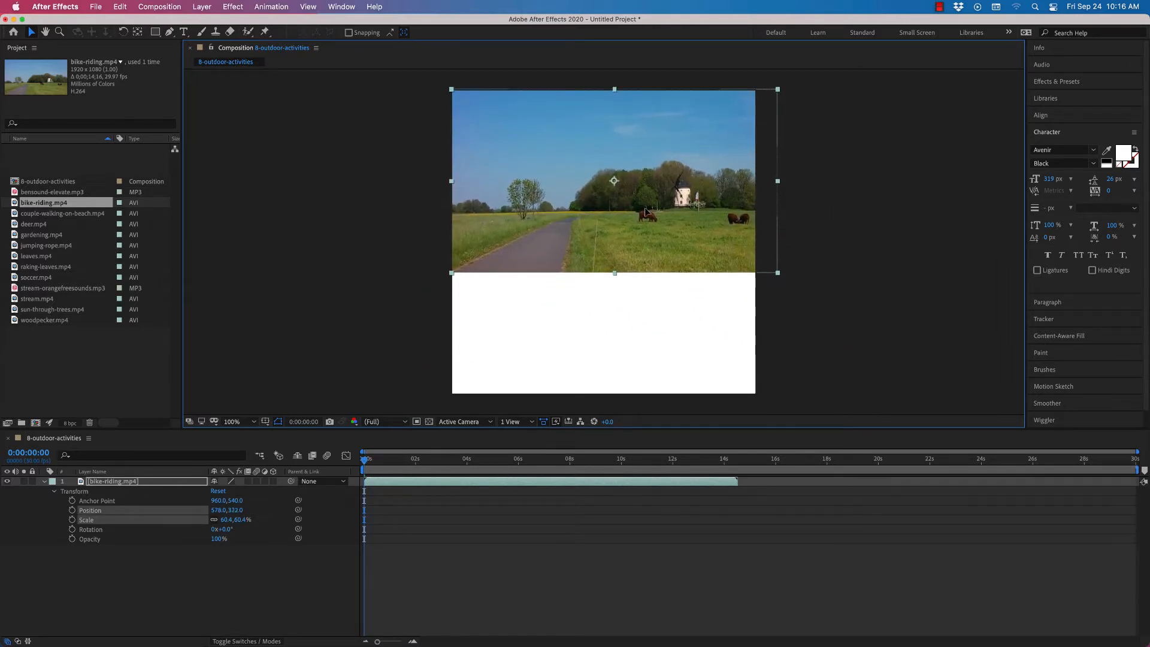
Scale the bike-riding clip to about 73% and move it to about position 698, 384 against the composition's top-left corner.
drag(777, 274, 808, 302)
drag(720, 230, 754, 245)
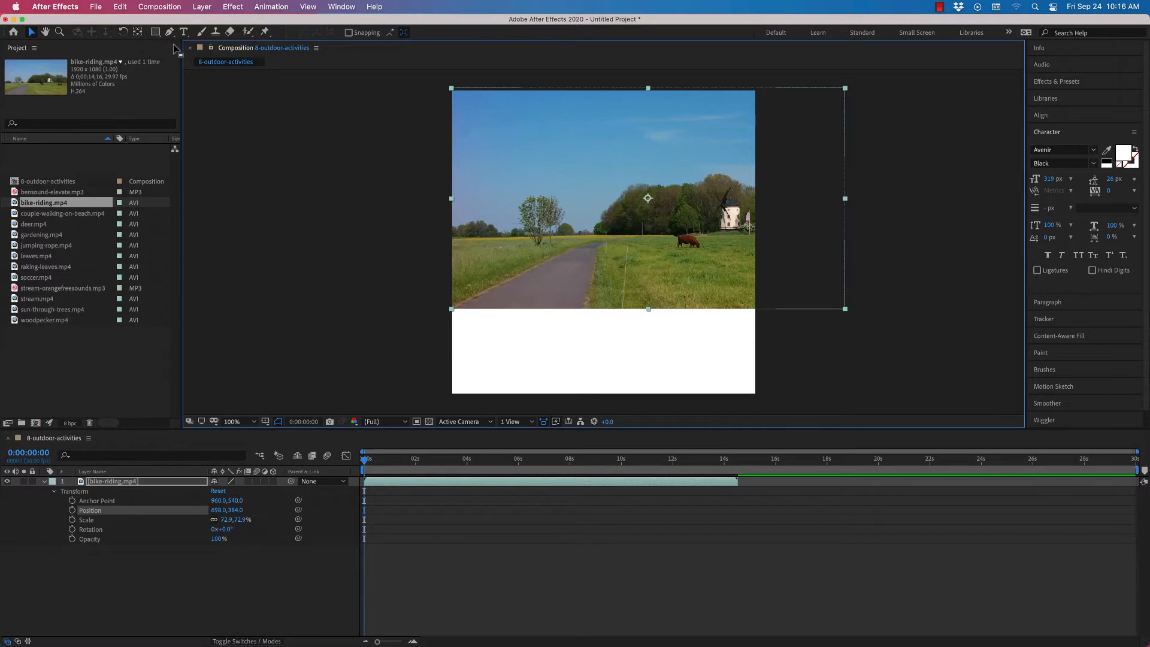
Move the bike-riding clip's anchor point to its top-left corner and scale it proportionally from there to about 73.2%.
click(138, 33)
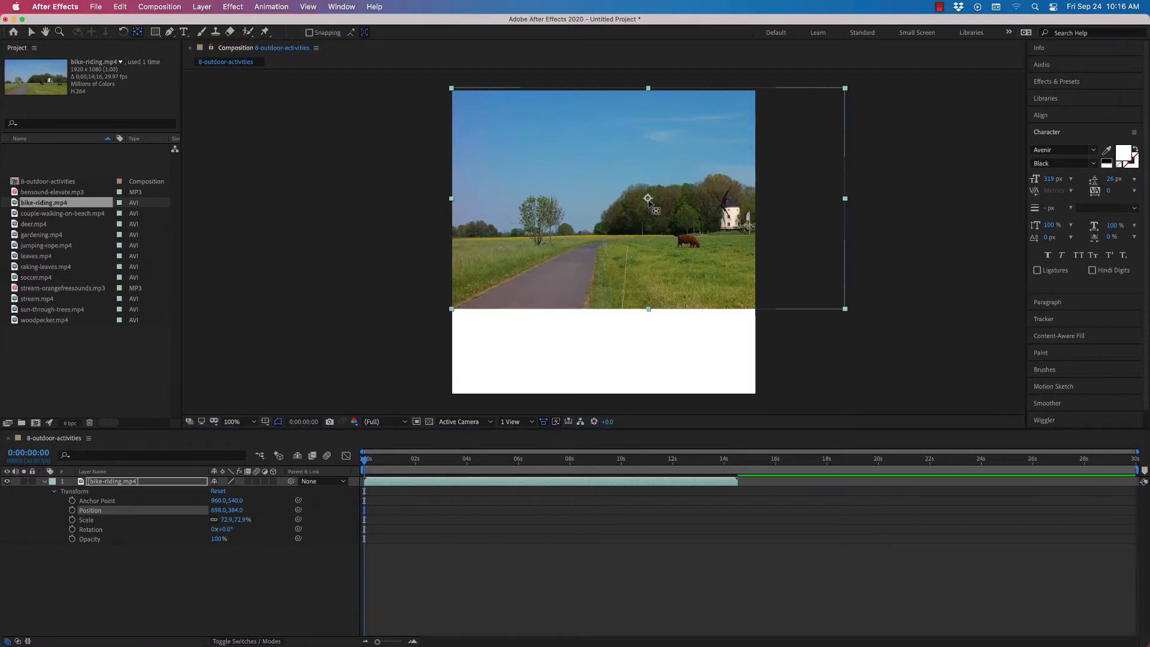
drag(647, 198, 451, 88)
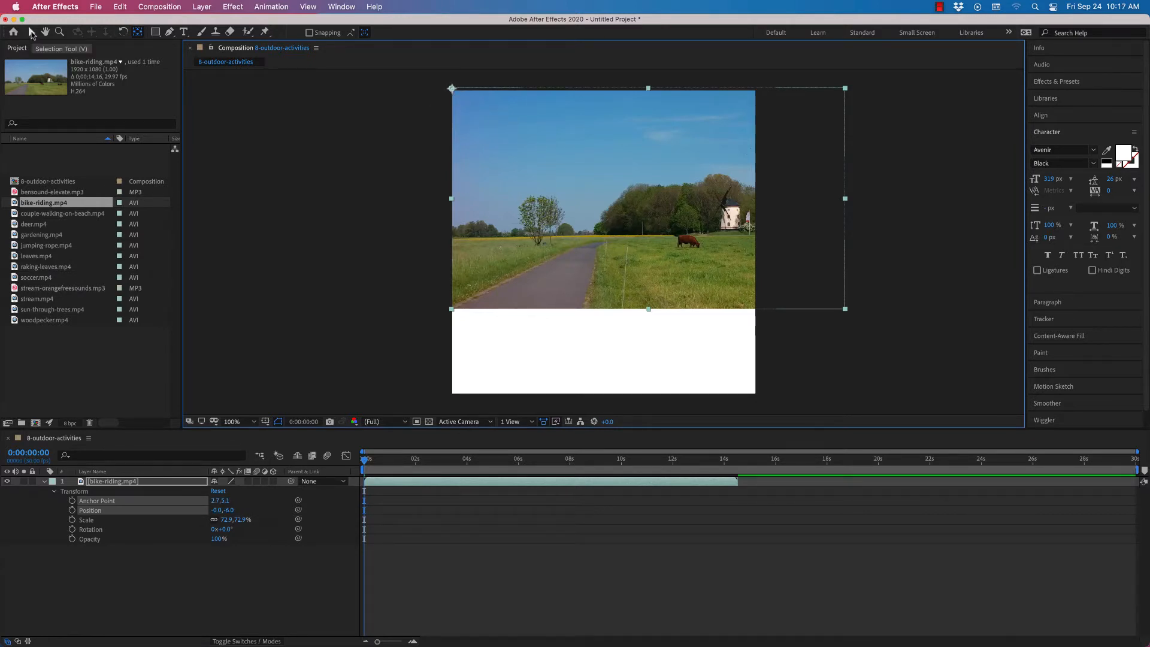
click(32, 33)
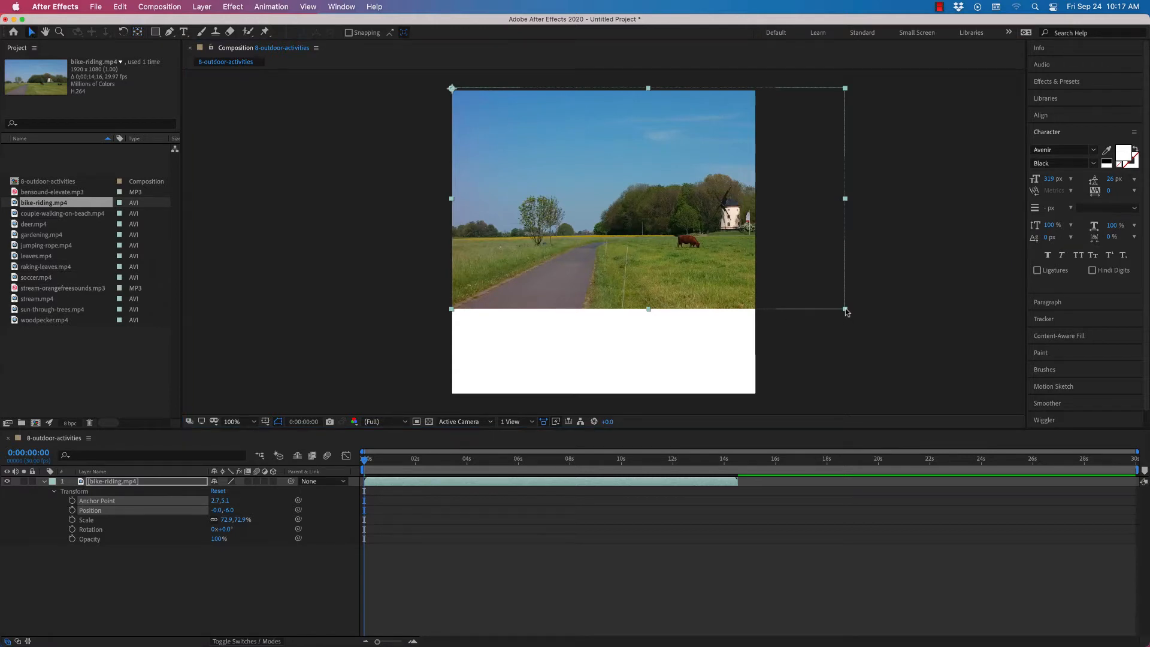
drag(846, 310, 850, 390)
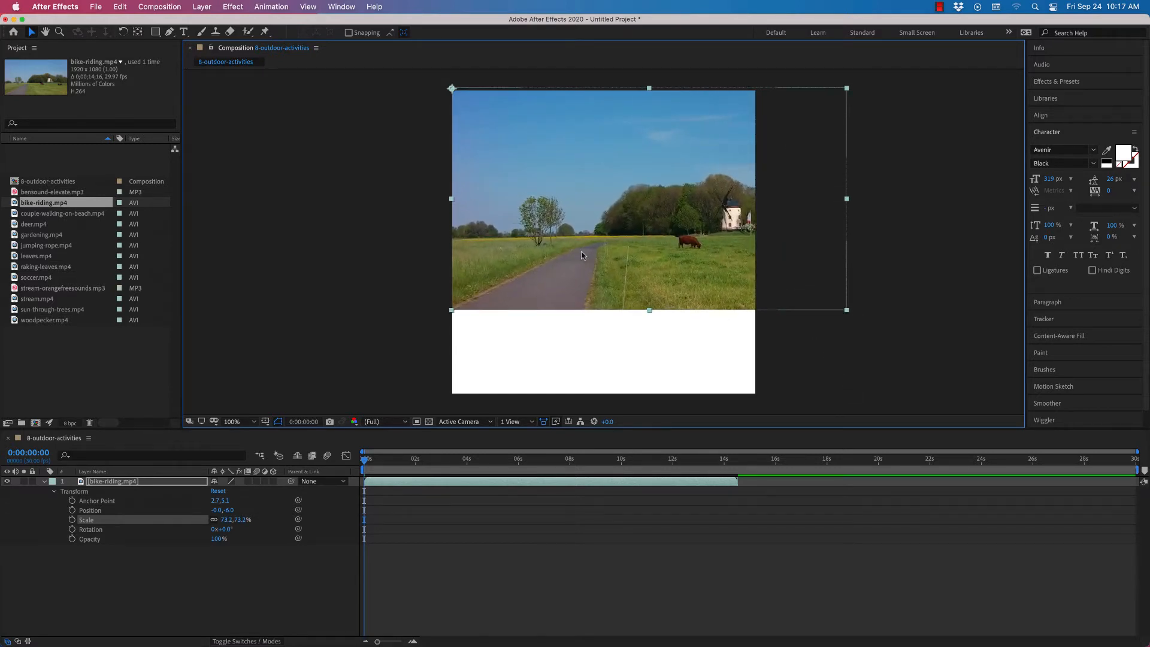
Scrub through the bike-riding clip to about 7 seconds and back to the start to check the framing.
drag(363, 460, 557, 460)
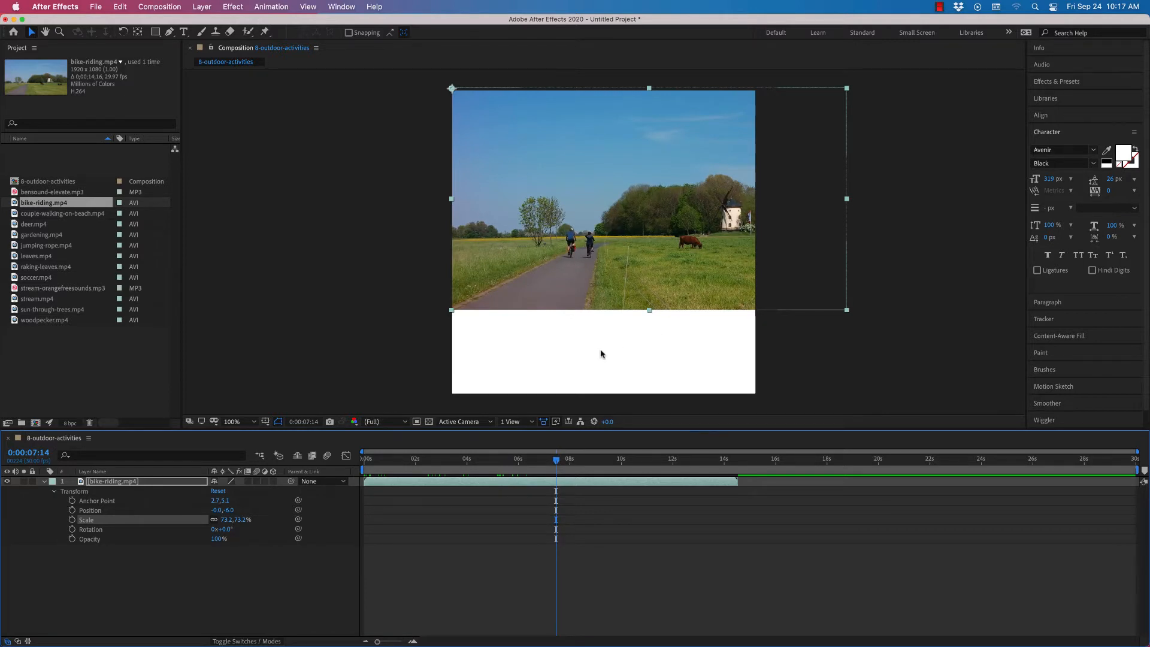
drag(556, 460, 338, 468)
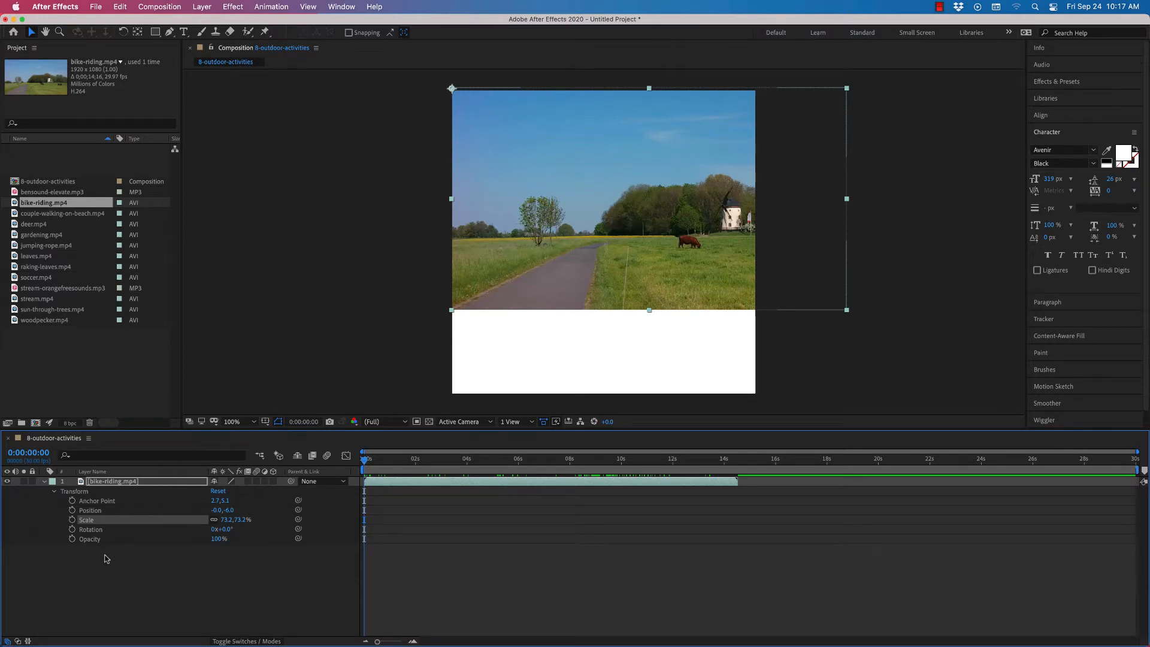
Close the untitled project without saving its changes and quit After Effects.
click(5, 20)
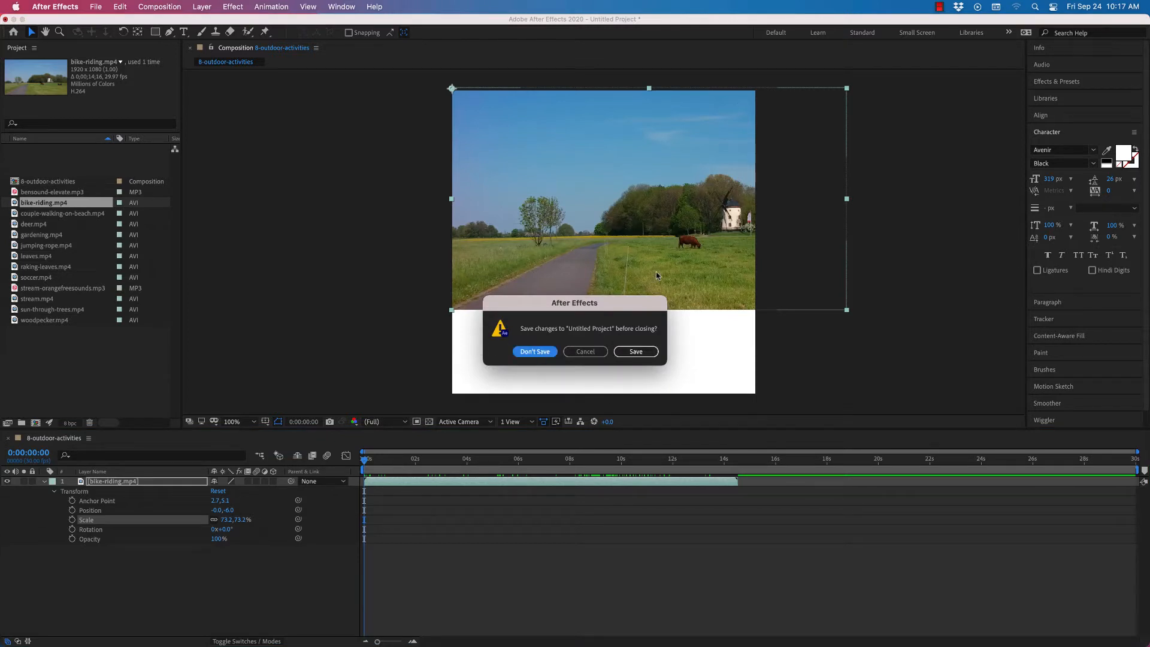
key(Return)
key(super+q)
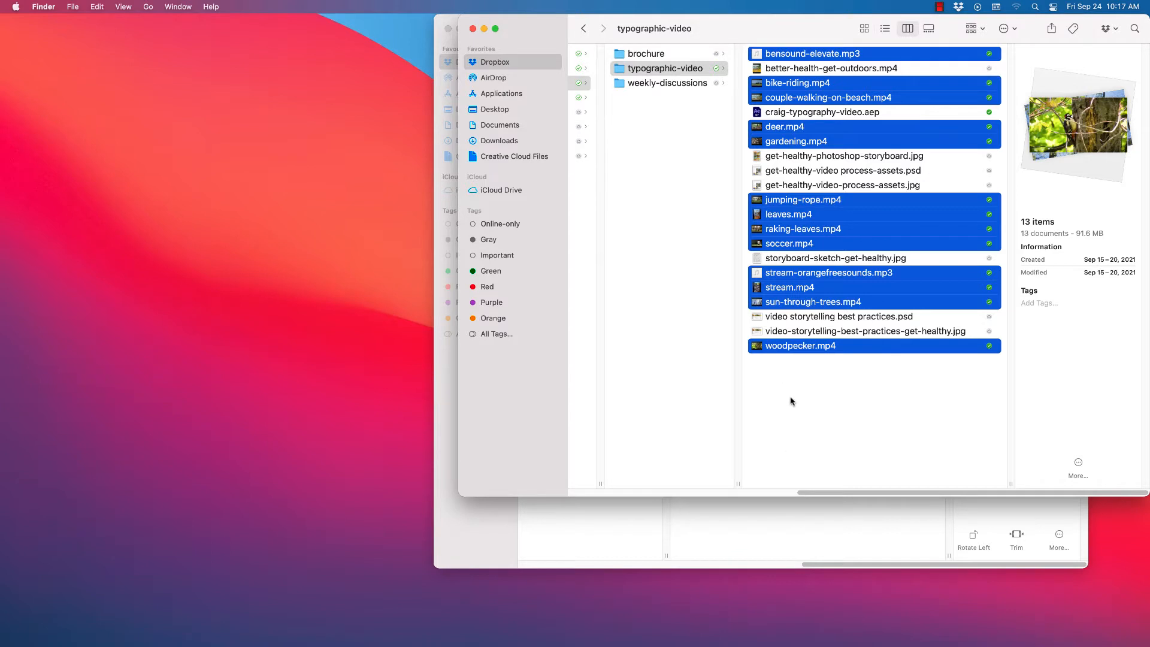
Open the existing typography video .aep project from the typographic-video folder in Finder.
key(Left)
click(806, 115)
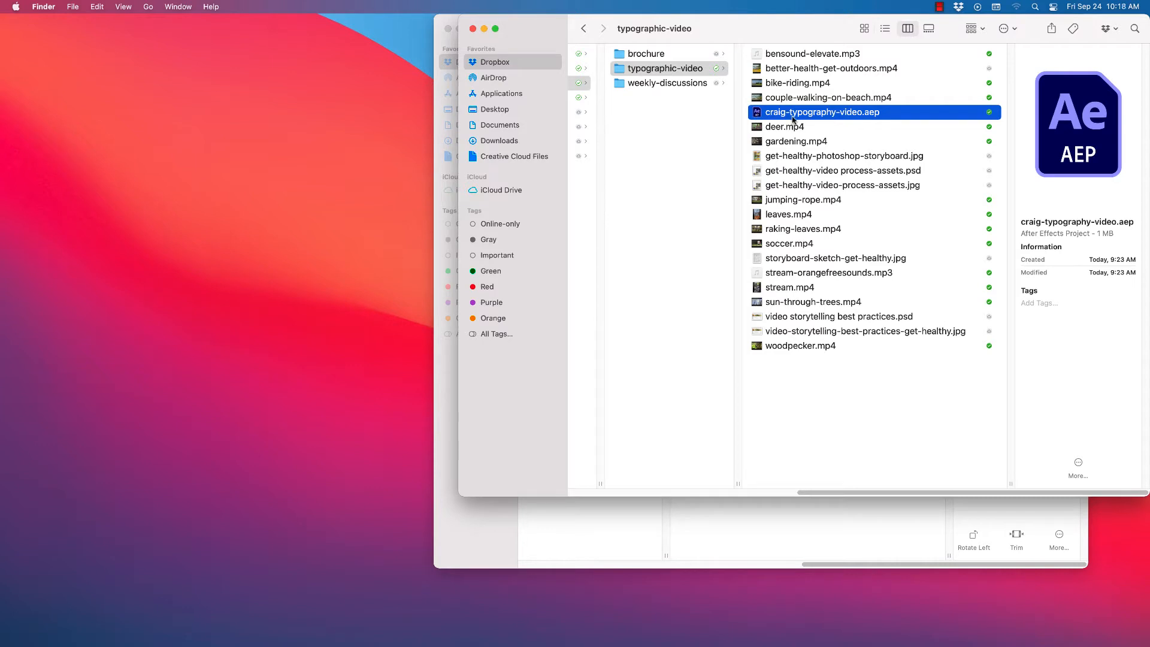
mouse_move(692, 645)
double_click(778, 115)
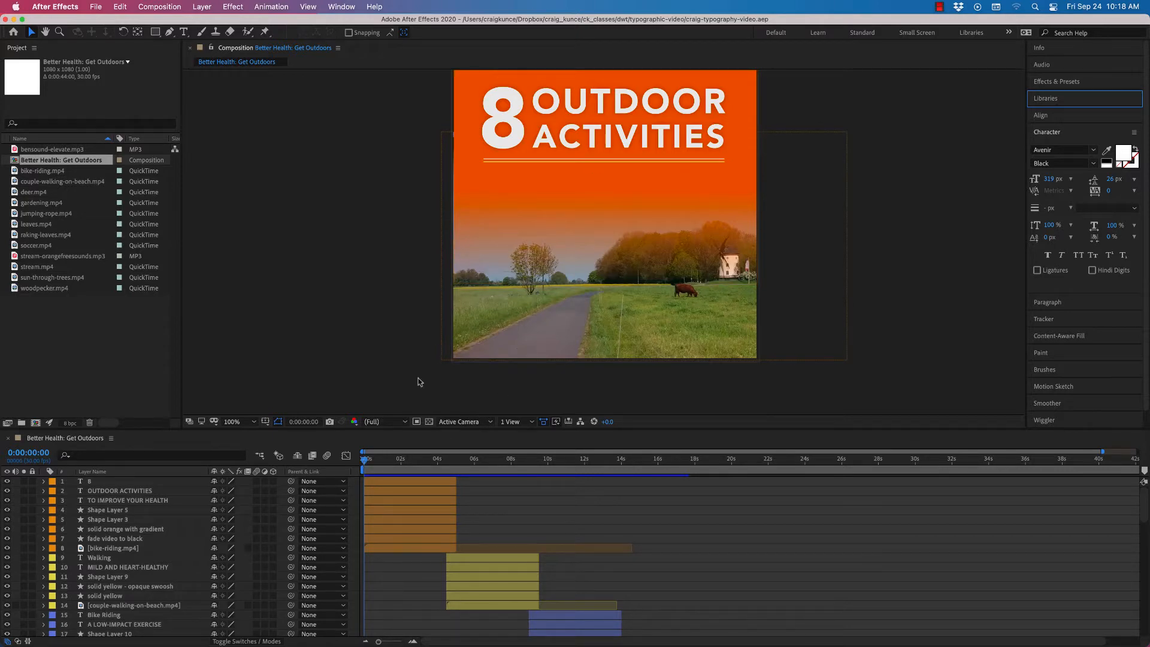
Enlarge the timeline, select layers 1 to 8 of the orange intro section and view their label colour choices.
drag(398, 429, 448, 18)
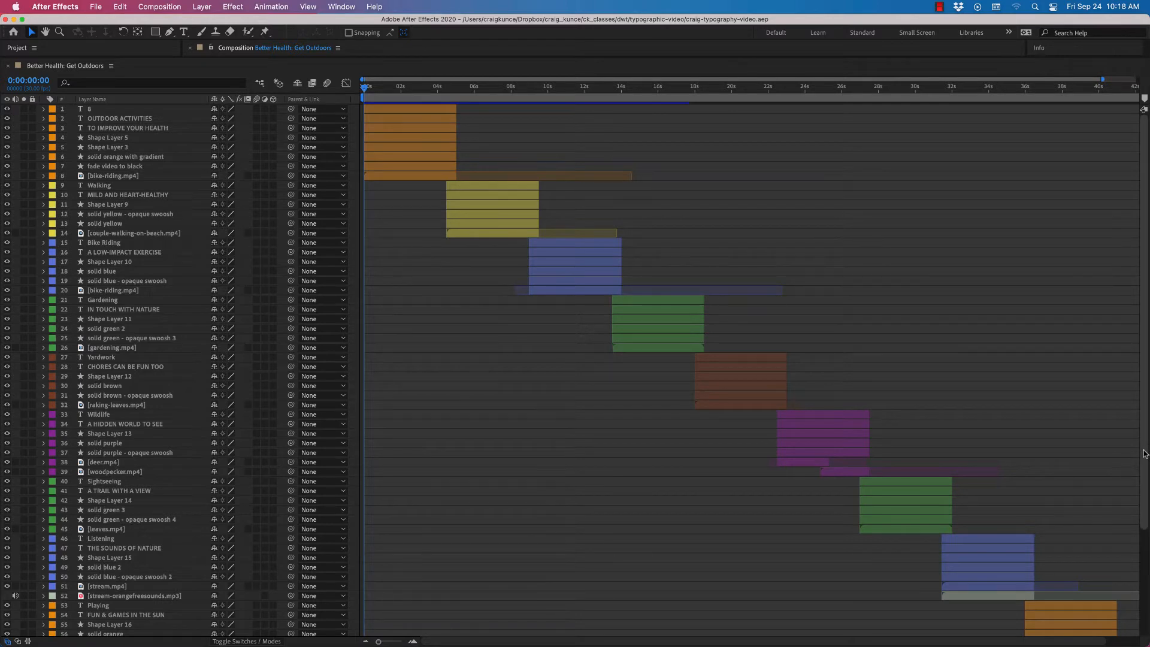
drag(1142, 453, 1116, 327)
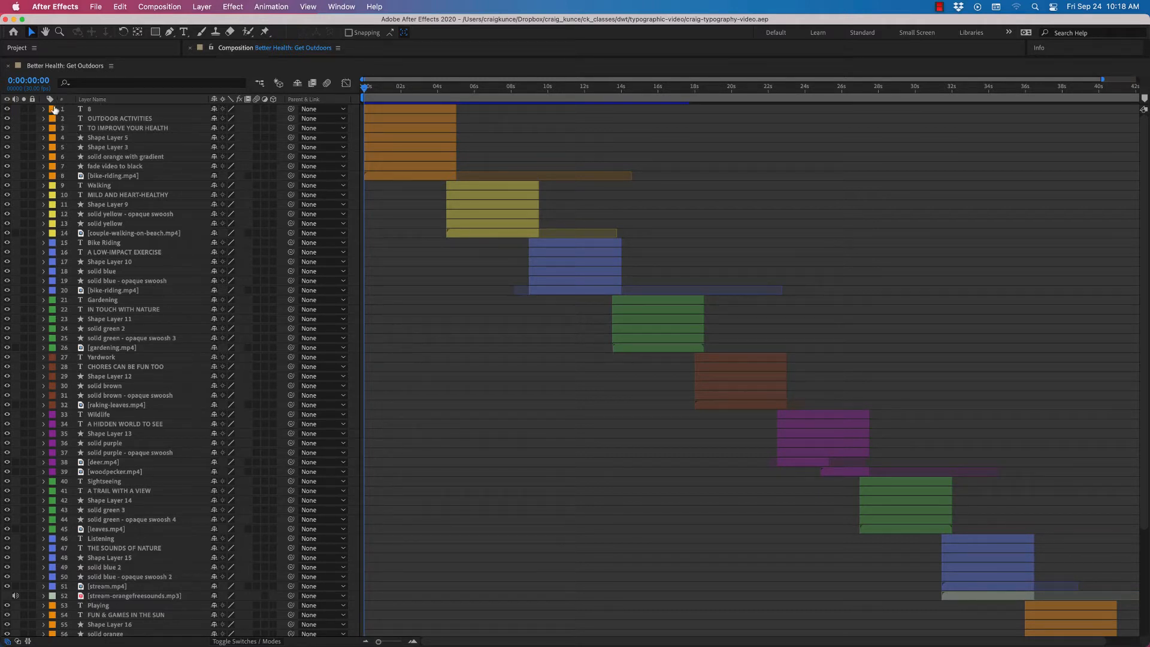
click(115, 178)
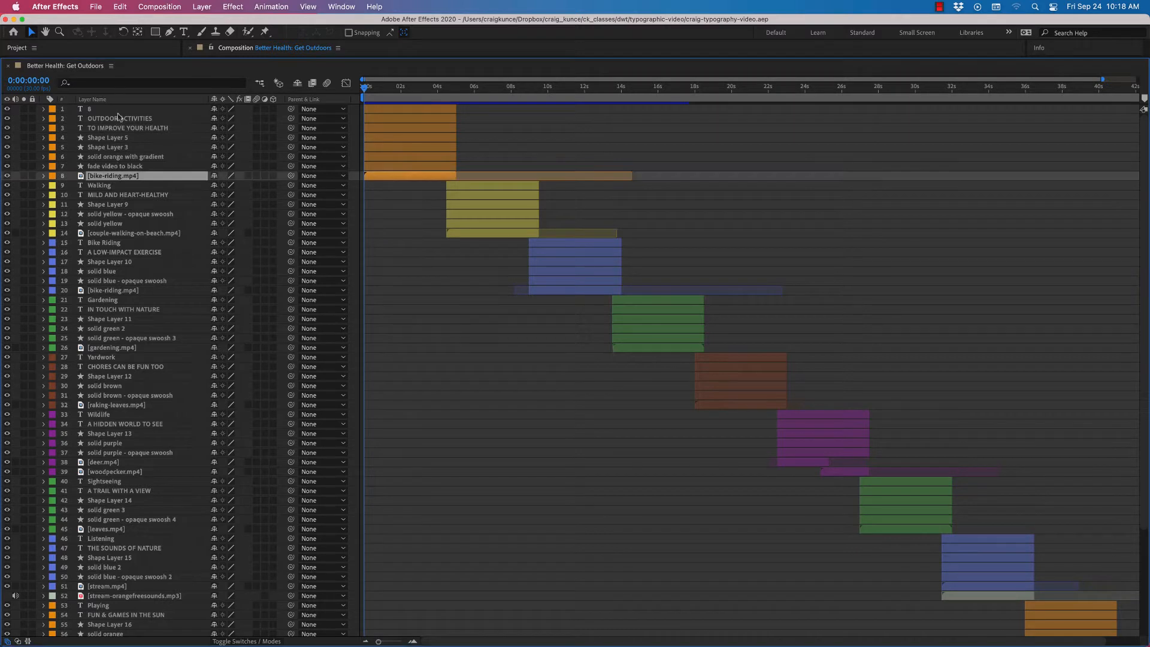
shift+click(120, 113)
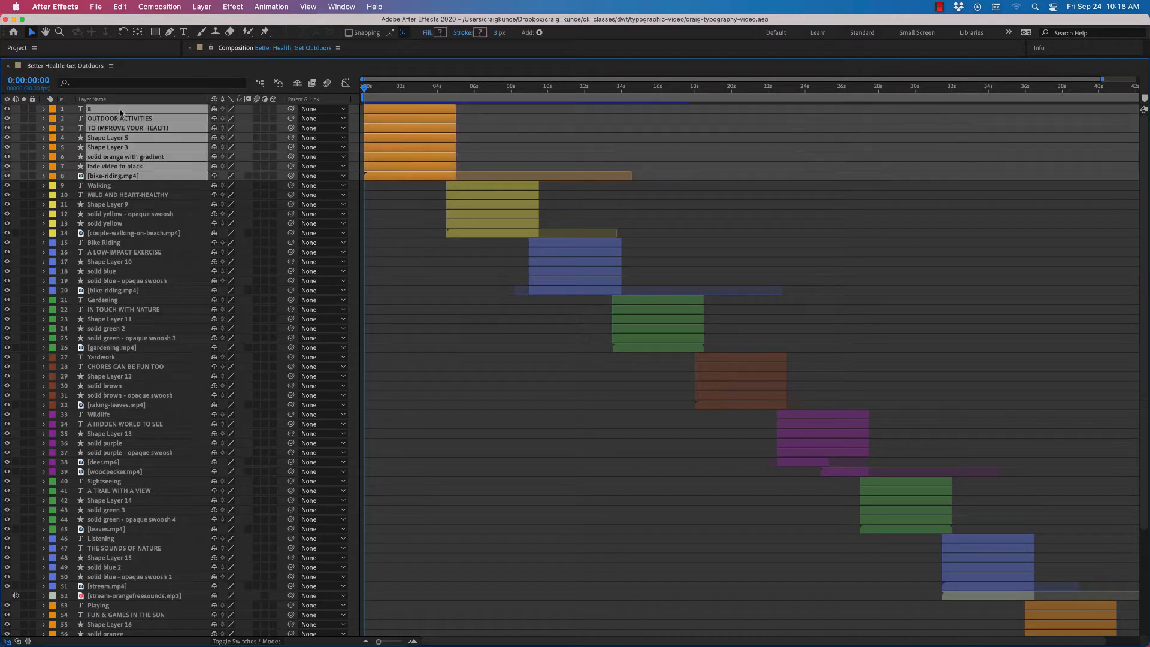
click(52, 110)
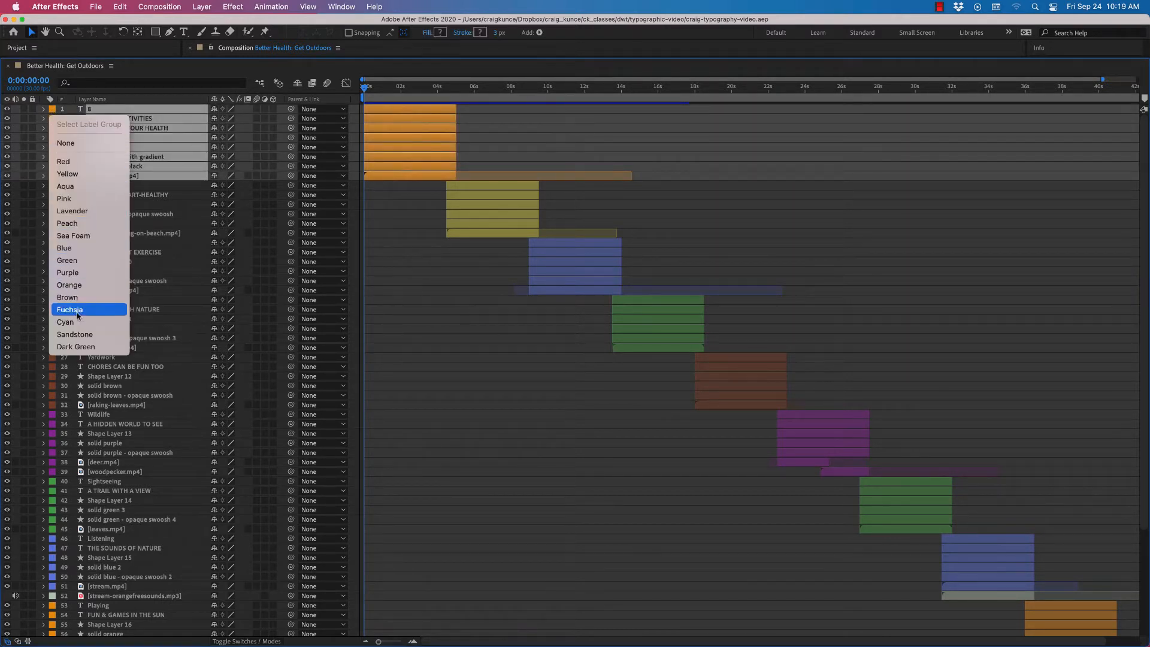
click(148, 108)
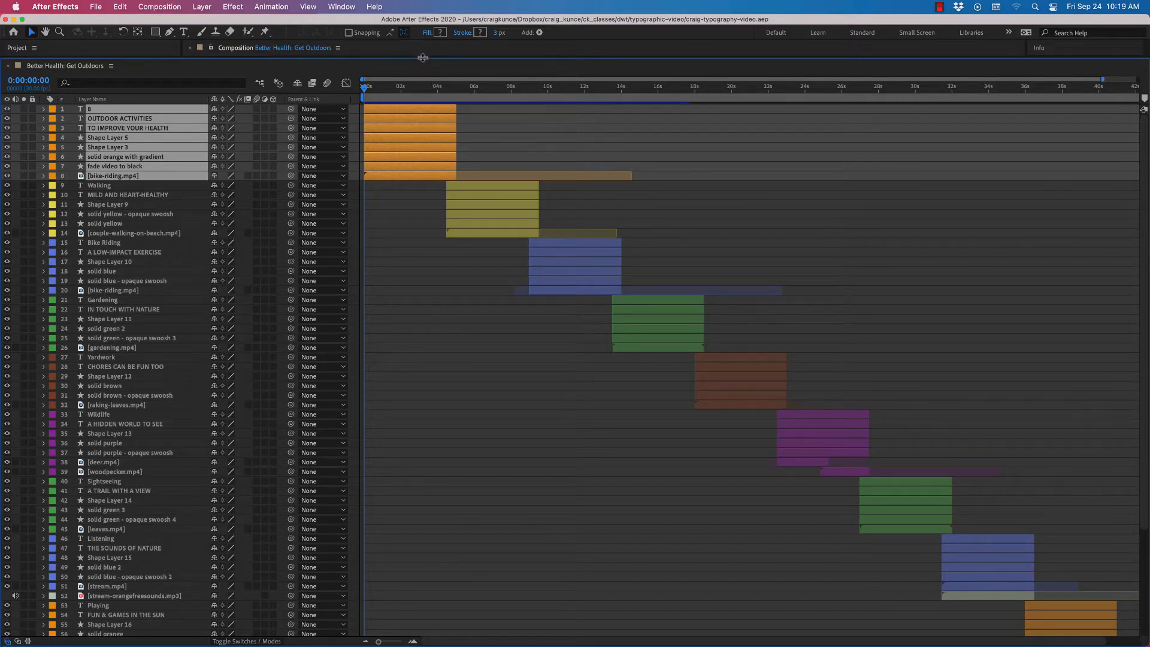
Bring back the composition preview and scrub from the intro through Walking to Bike Riding, then back to the start.
key(grave)
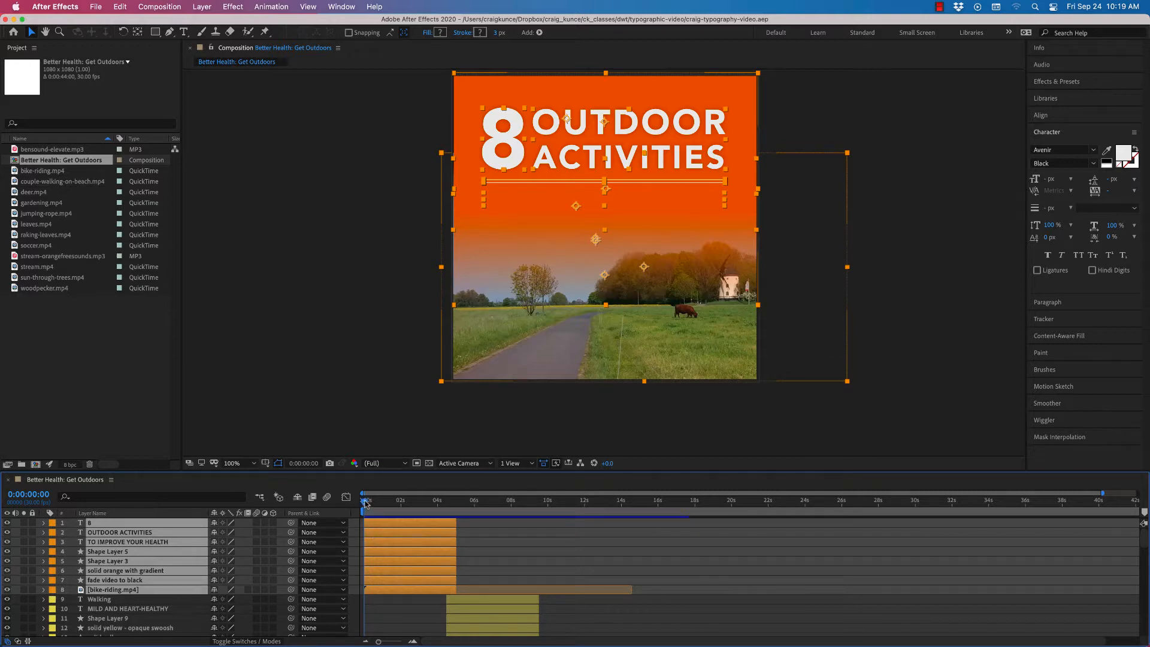
drag(365, 503, 457, 506)
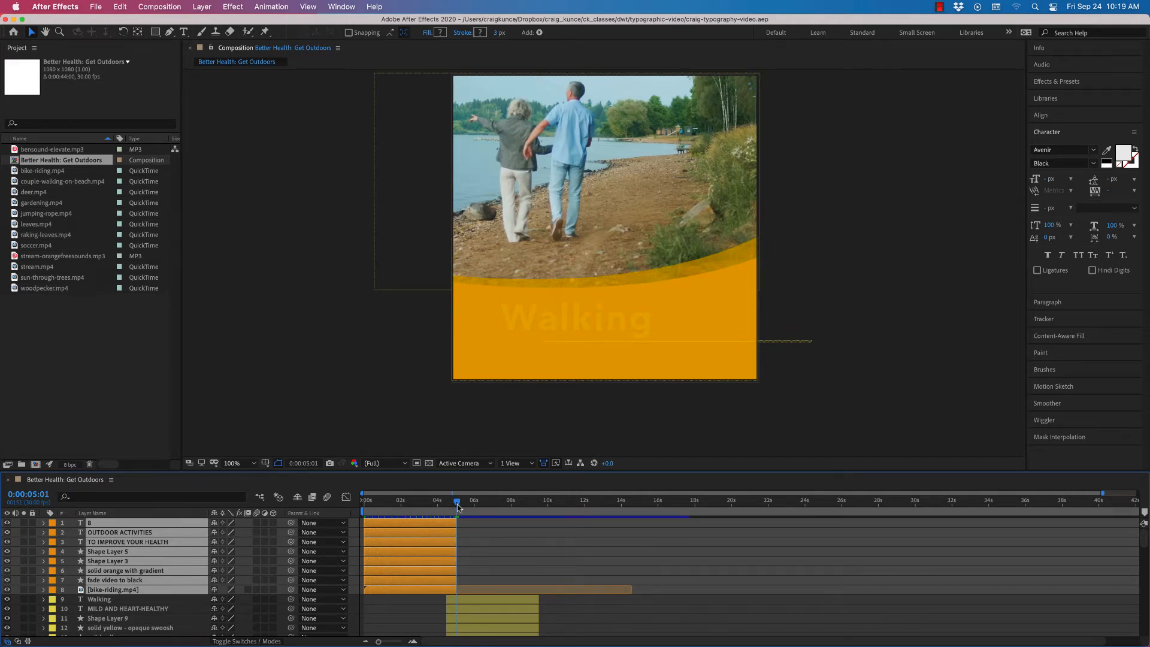
drag(453, 508, 547, 502)
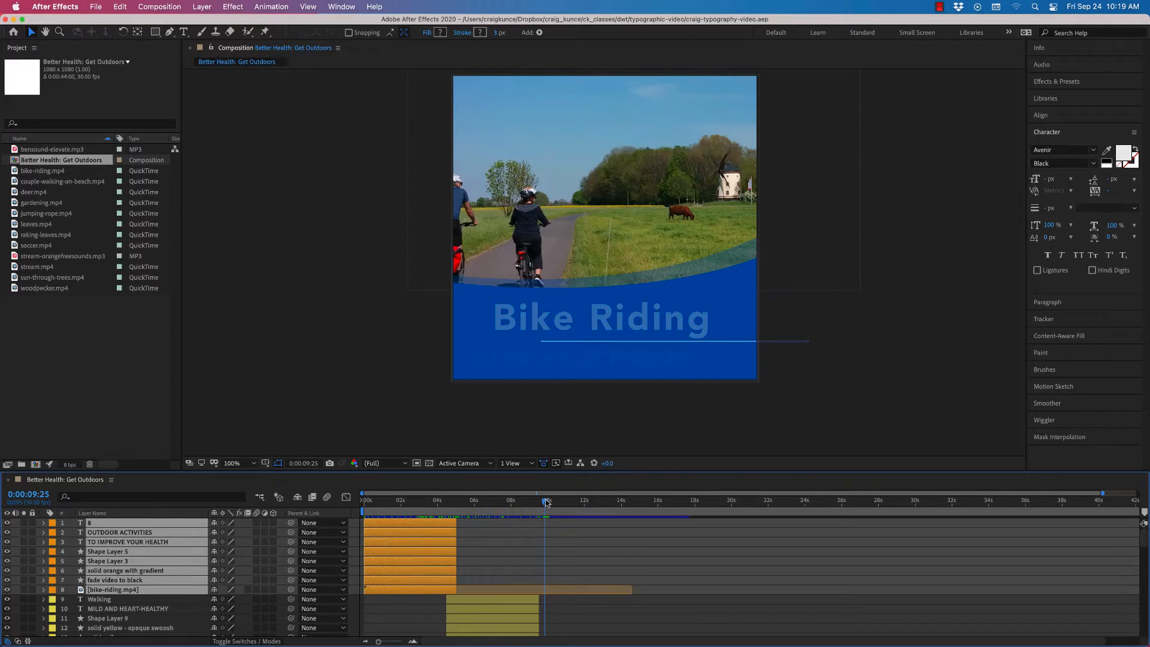
drag(546, 502, 496, 502)
drag(480, 506, 494, 505)
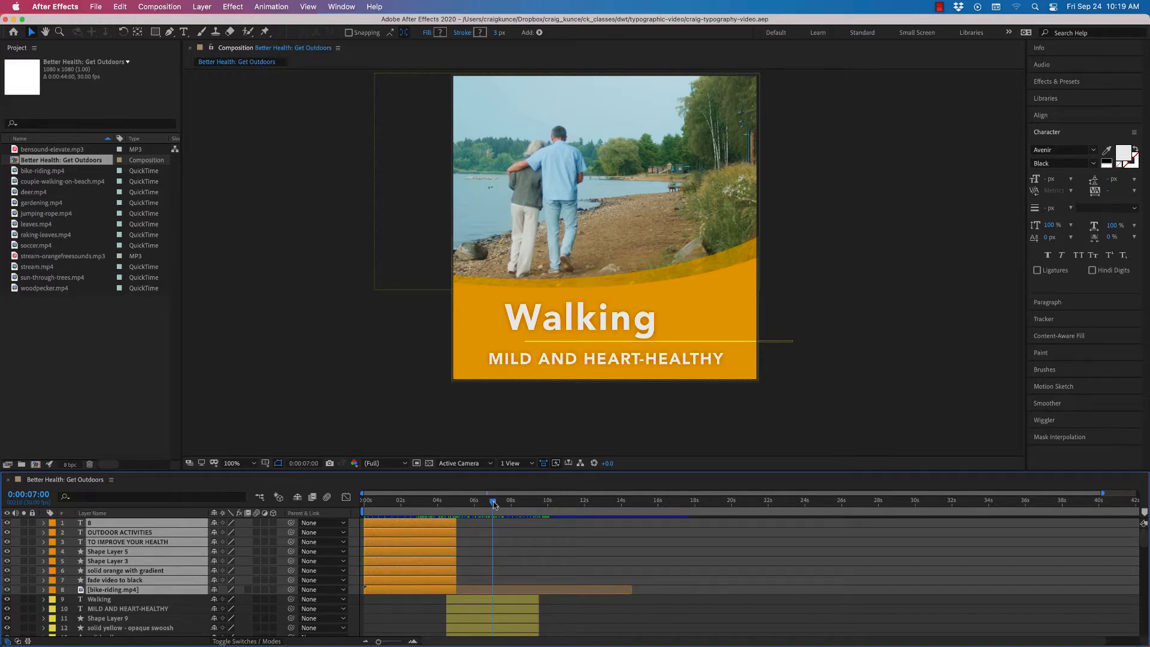
mouse_move(494, 505)
mouse_down()
mouse_move(466, 506)
mouse_move(488, 506)
mouse_up()
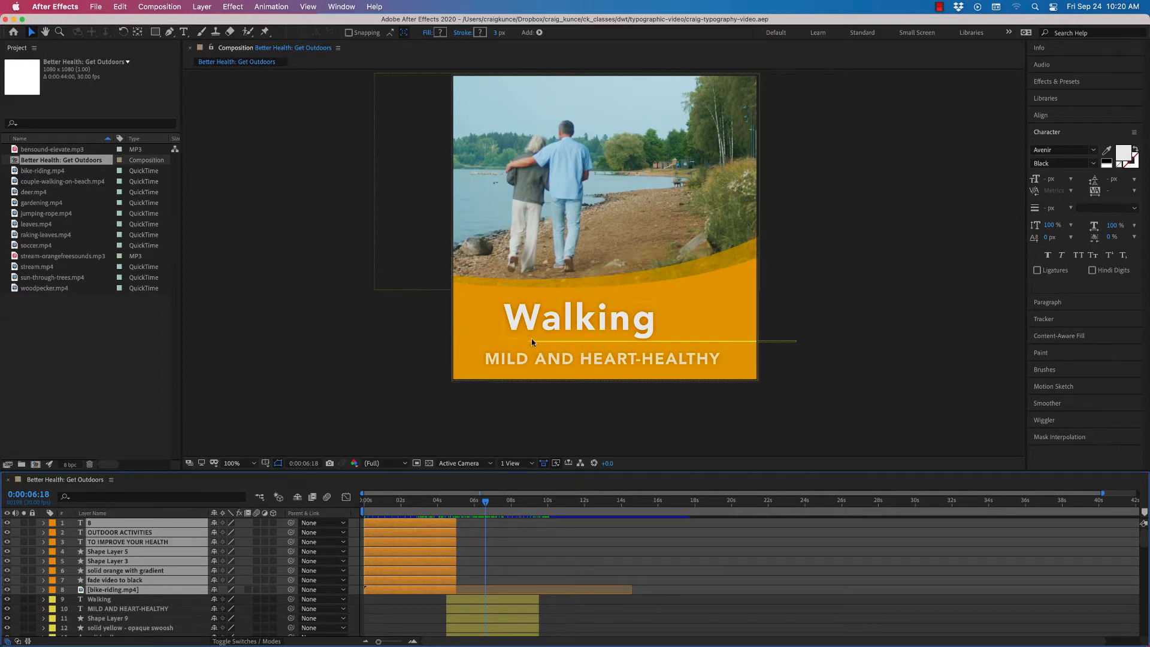
drag(486, 505, 364, 512)
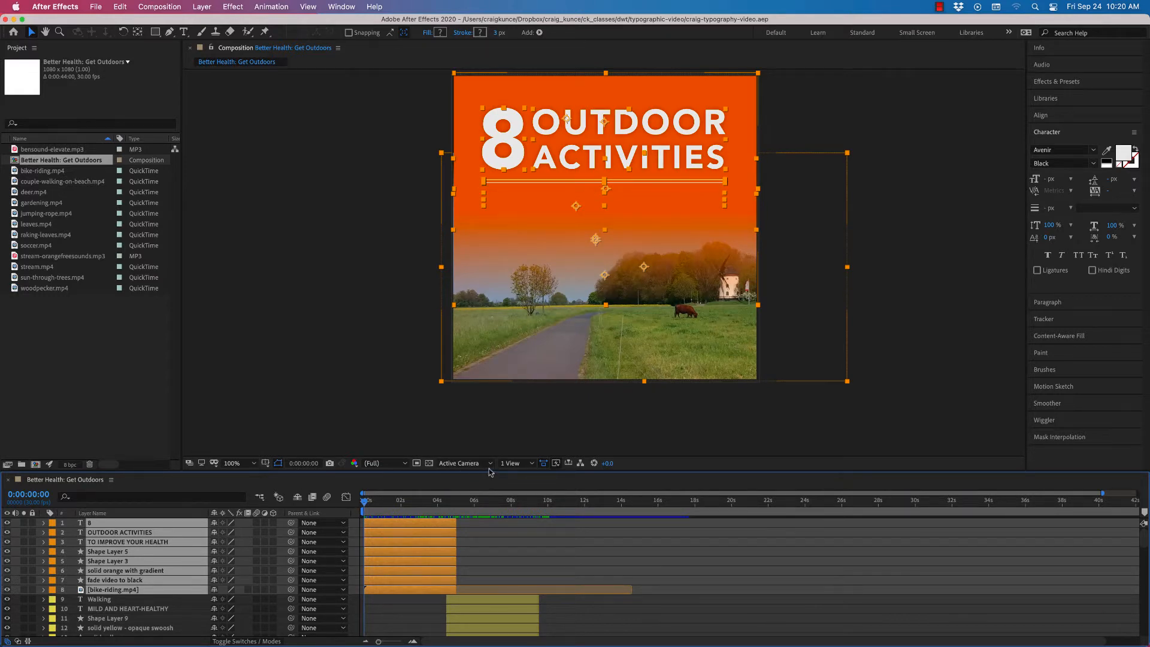
Give the timeline more height, deselect the intro layers and bring the Bike Riding, Gardening and Yardwork layers into view.
drag(489, 471, 490, 374)
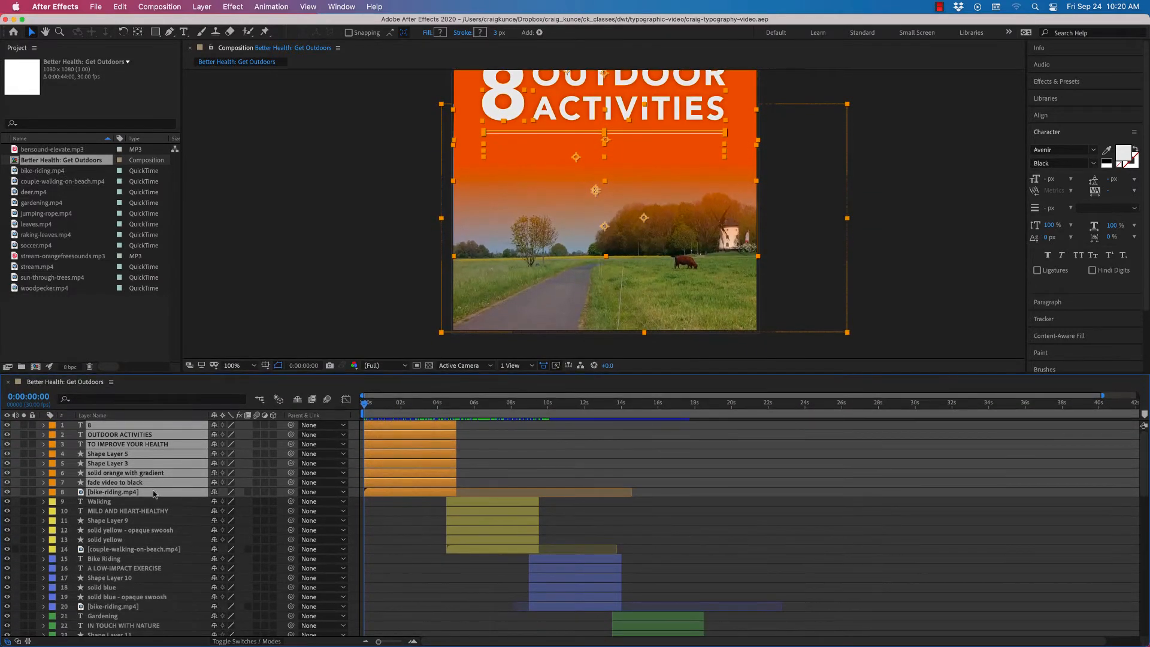
click(285, 279)
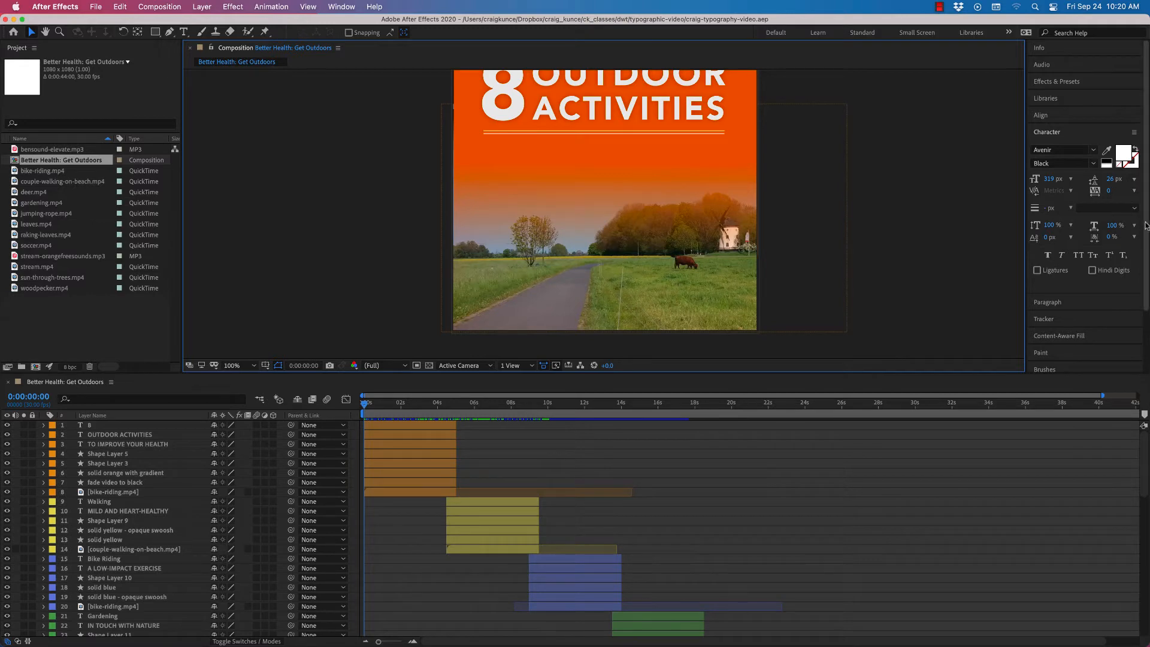
drag(1145, 224, 1145, 284)
scroll(1145, 290, up, 3)
scroll(1144, 460, down, 1)
scroll(1144, 460, down, 6)
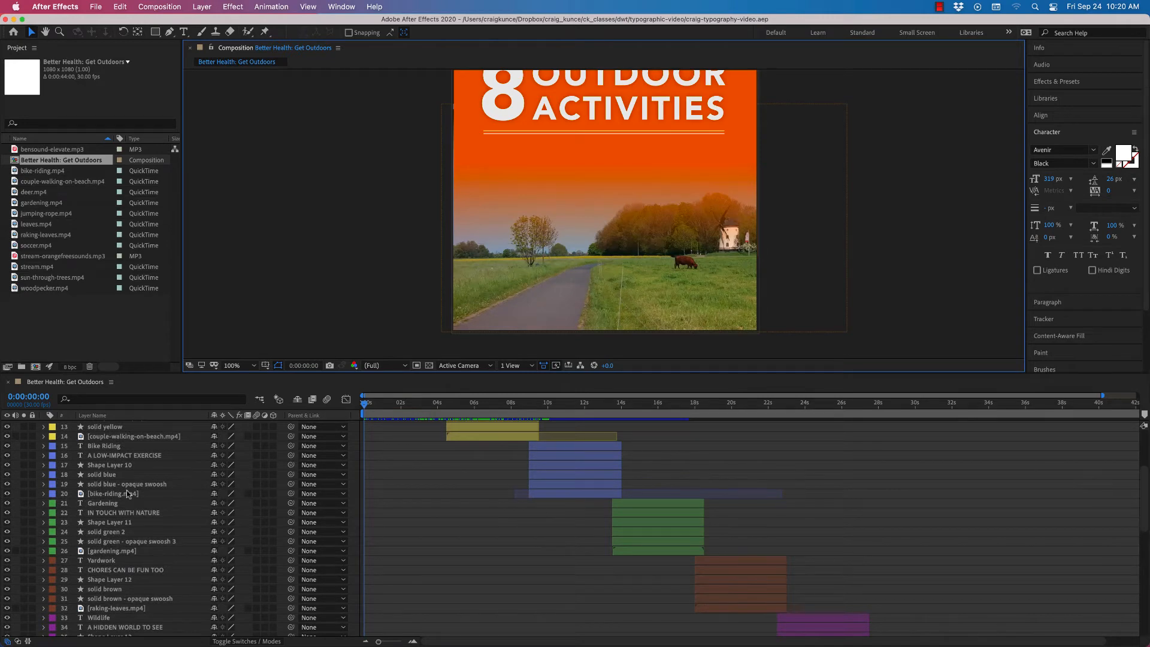
Preview the Gardening section and its transition into Yardwork, and return to the start of Gardening at about 14 seconds.
drag(365, 402, 662, 423)
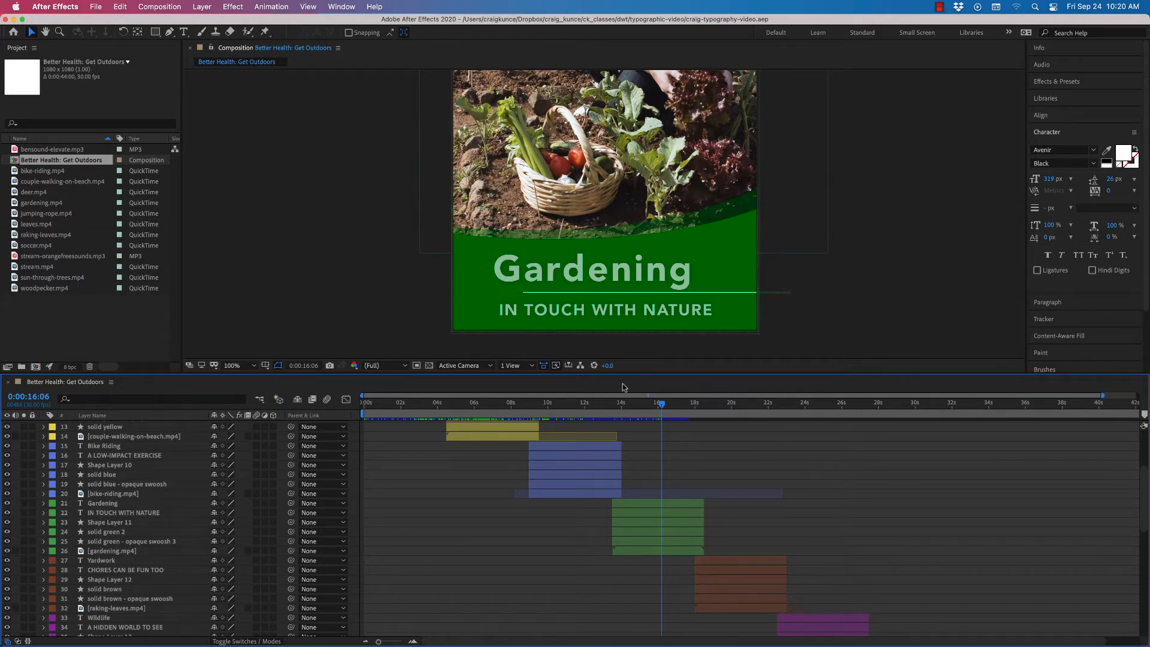
drag(663, 404, 706, 406)
key(space)
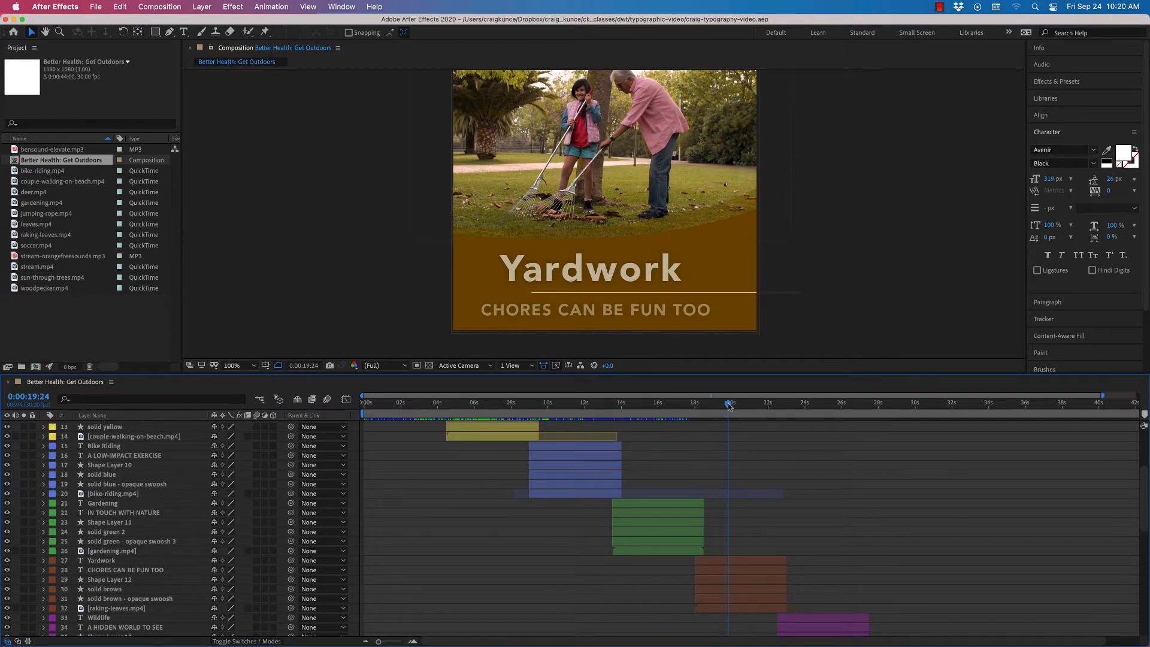
drag(729, 405, 623, 410)
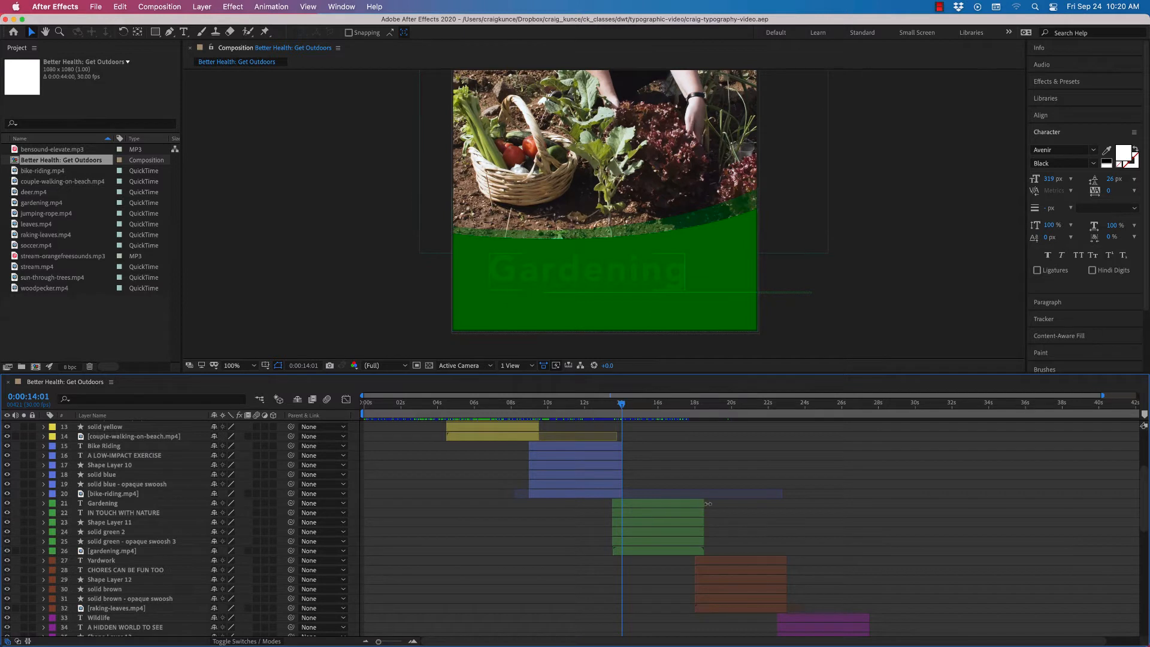
Select the Gardening text layer at its in point and play the section through into Yardwork.
click(611, 504)
mouse_move(611, 504)
mouse_down()
mouse_move(481, 504)
mouse_move(612, 502)
mouse_up()
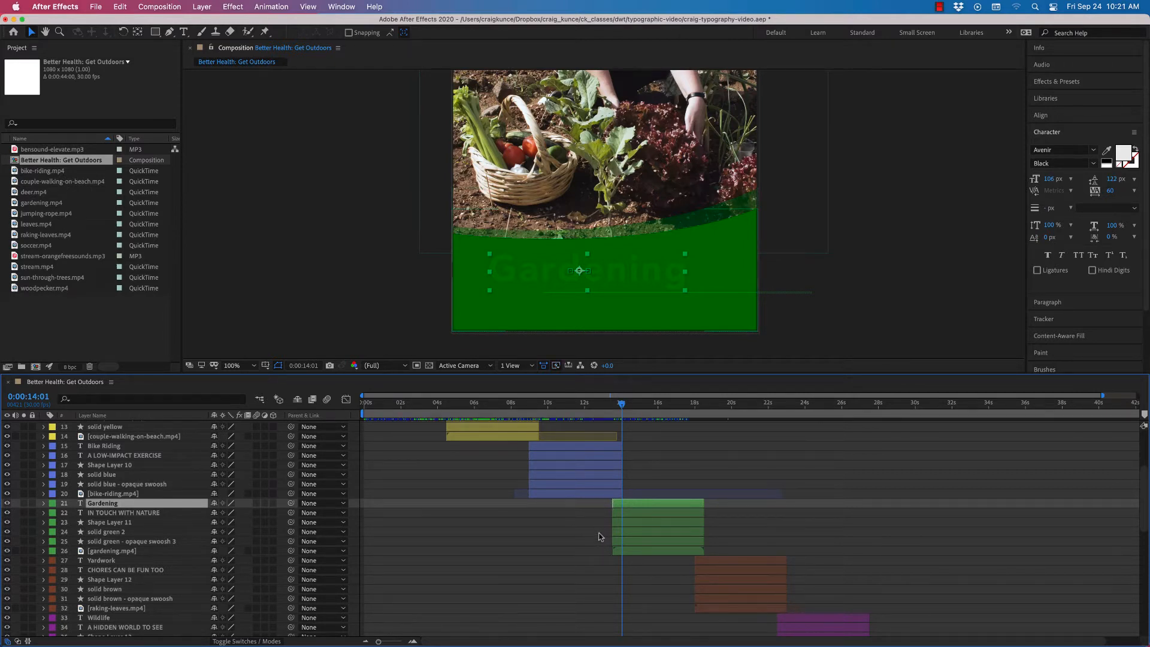
key(space)
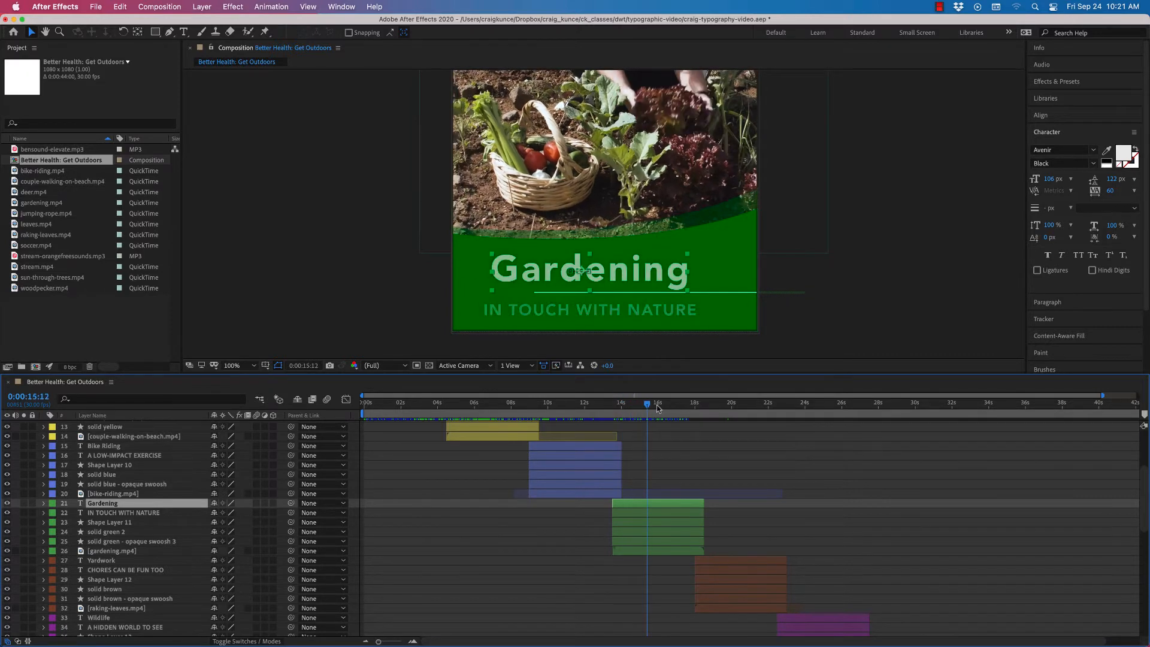
key(space)
Look over the remaining layers down to the end of the stack and collapse the bensound-elevate.mp3 layer's audio properties.
drag(1144, 475, 1120, 556)
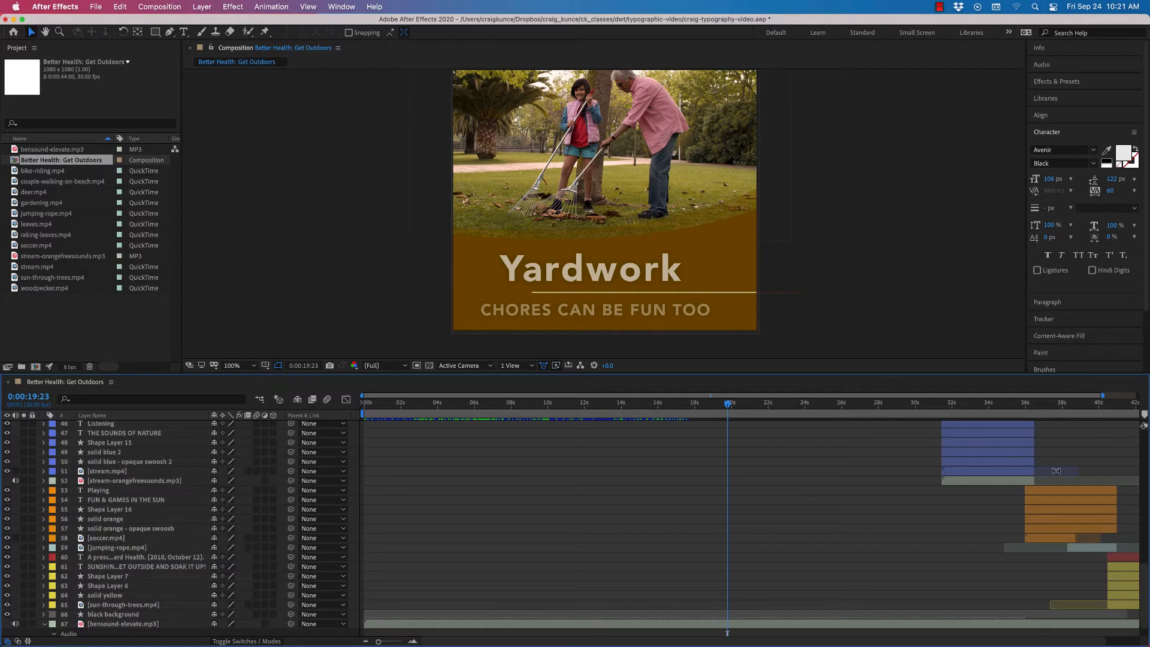
scroll(1144, 577, down, 1)
scroll(1144, 577, up, 10)
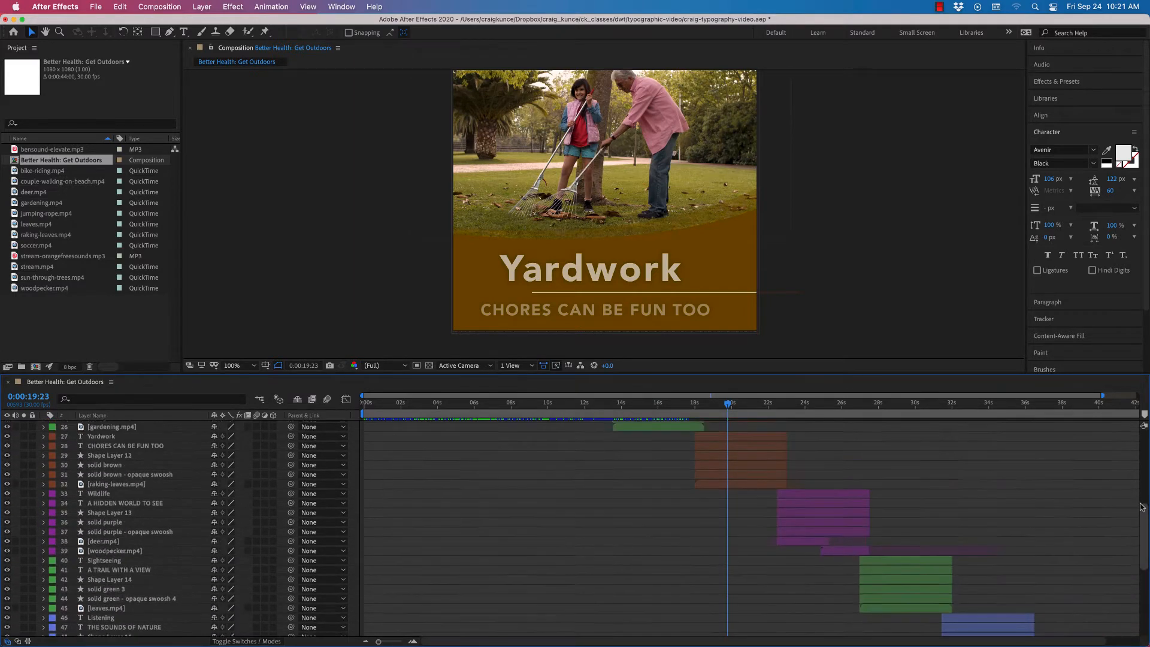
scroll(1141, 593, down, 12)
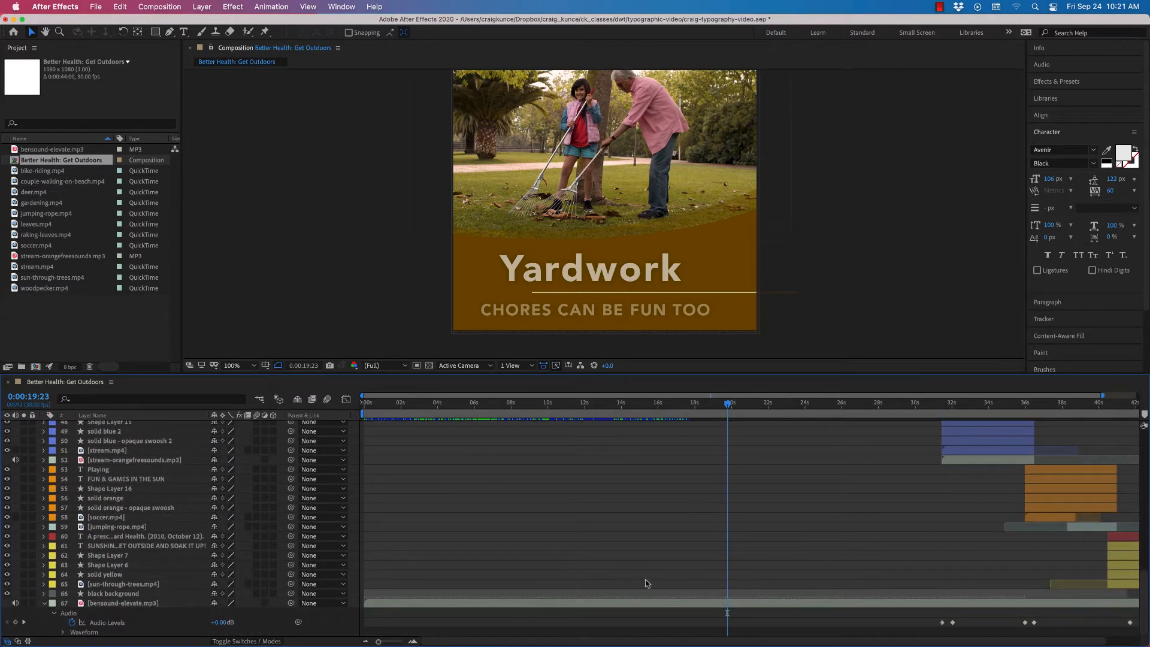
click(45, 604)
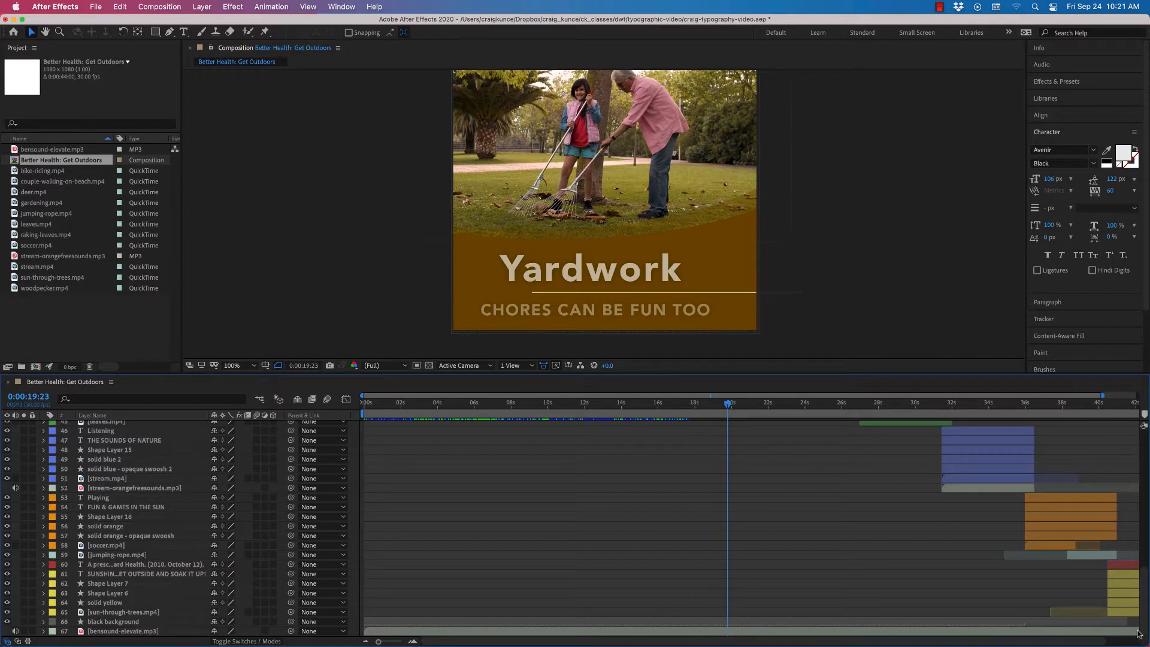
Return to the intro layers at about 2 seconds, enlarge the composition view and fit the whole frame in it up to 100%.
drag(1137, 635, 1136, 455)
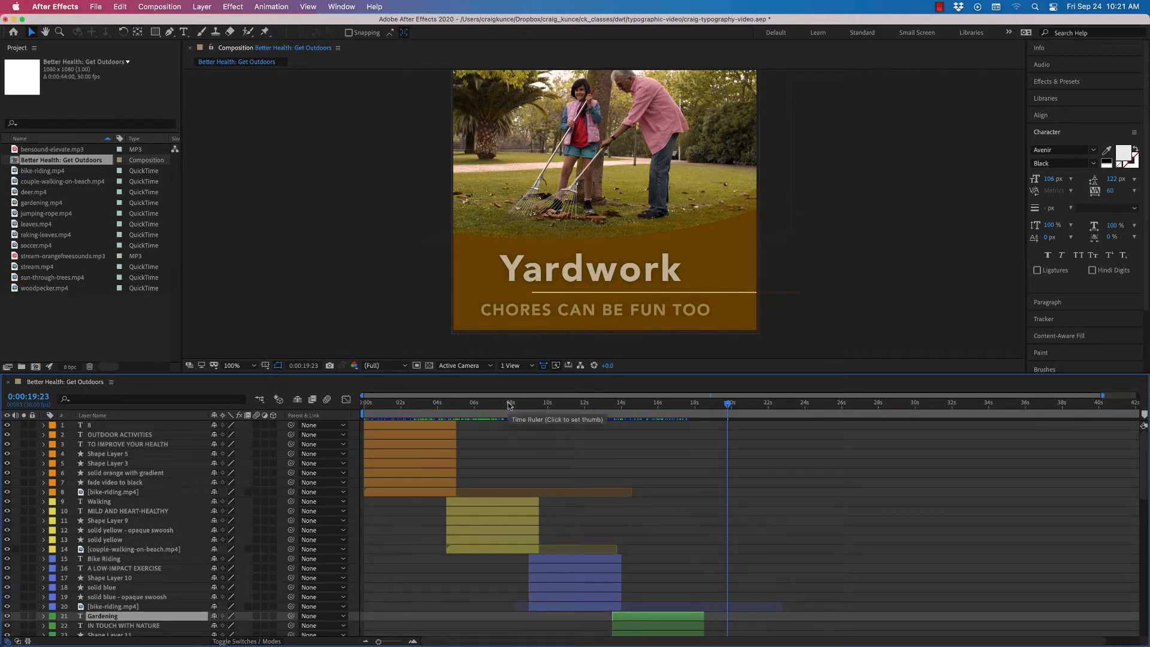
mouse_move(549, 407)
mouse_down()
mouse_move(349, 410)
mouse_move(413, 407)
mouse_move(402, 406)
mouse_up()
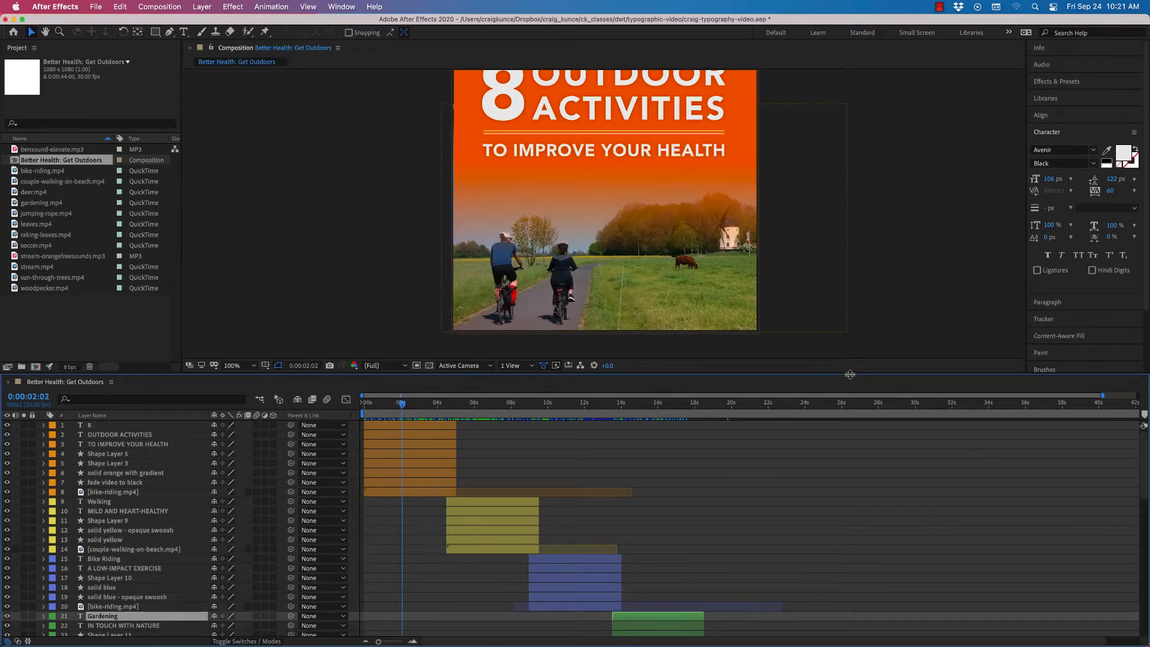
drag(849, 373, 810, 397)
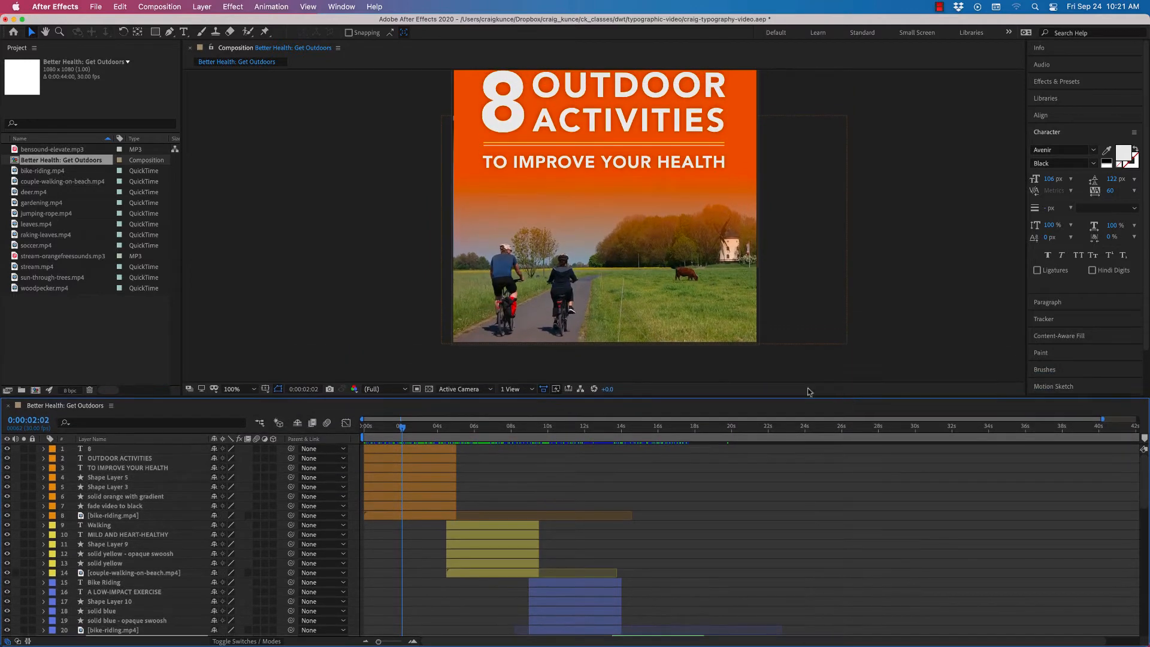
click(237, 388)
click(246, 402)
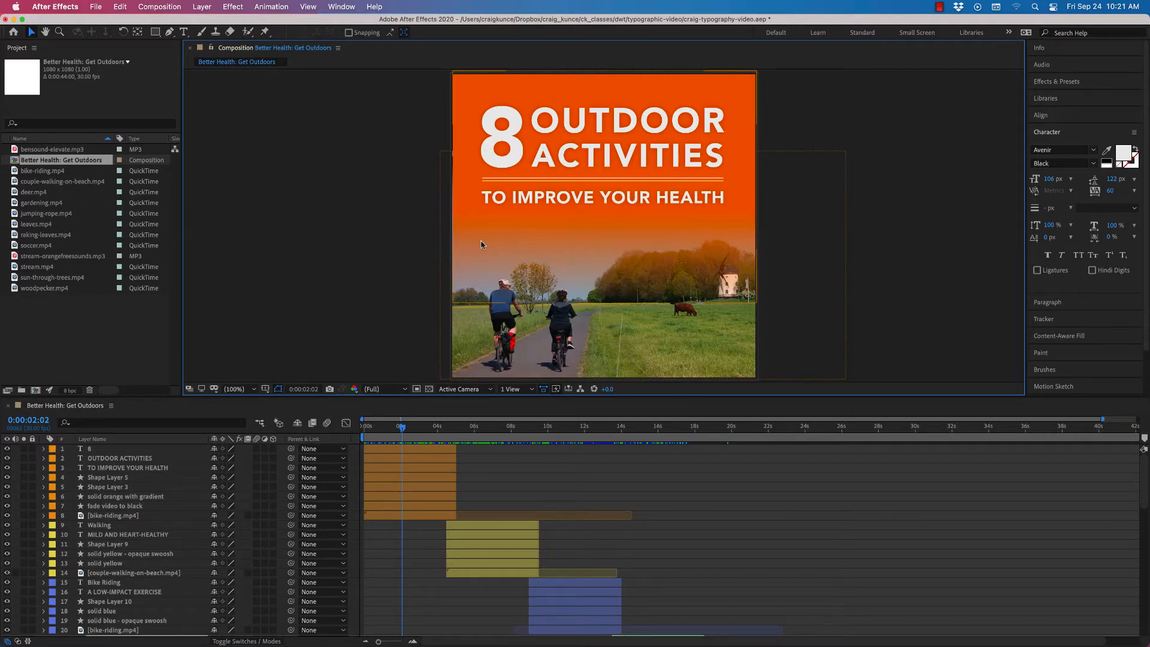
Identify the layers of the title's two divider lines, open the 8 text layer's name for editing and deselect everything.
click(584, 181)
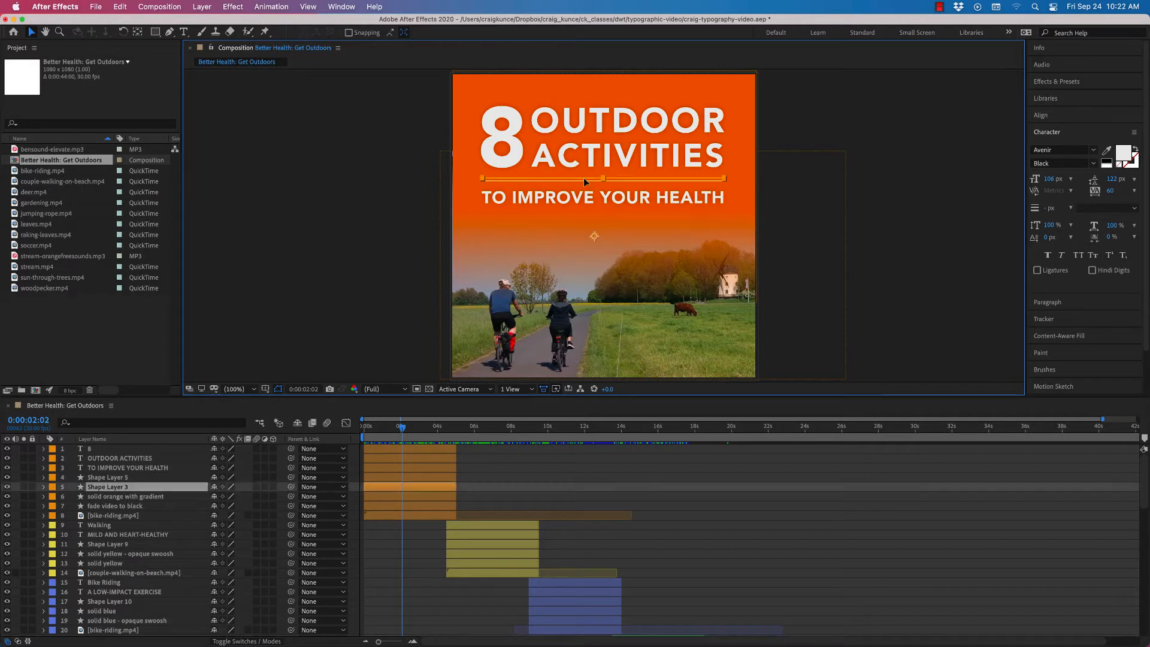
click(584, 184)
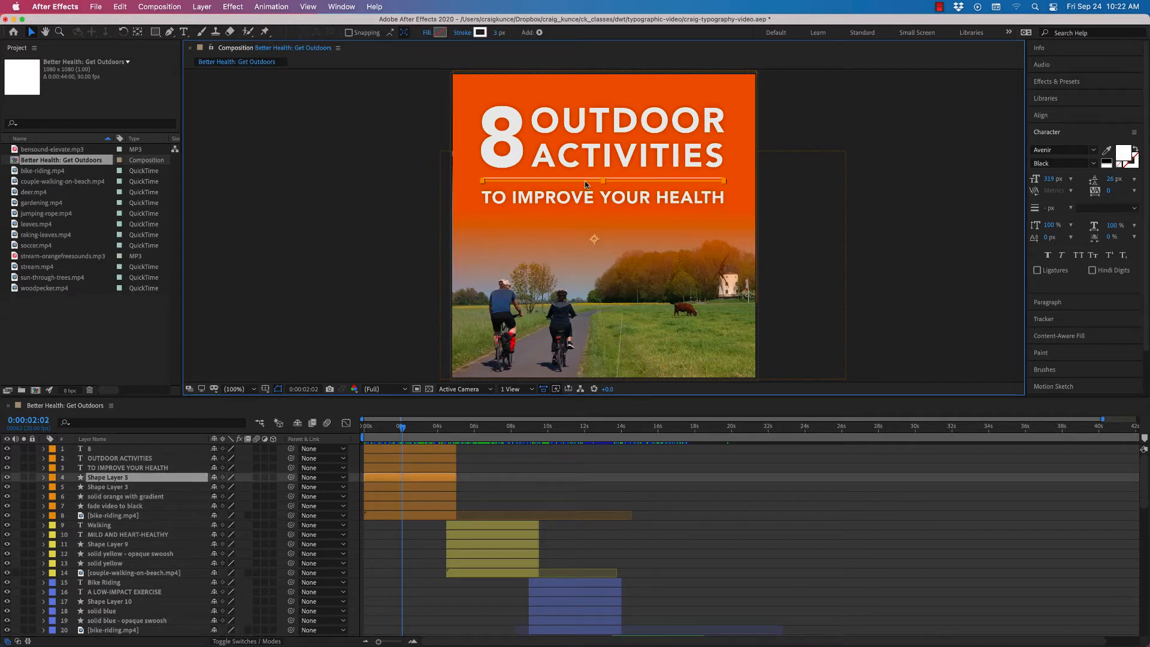
click(98, 449)
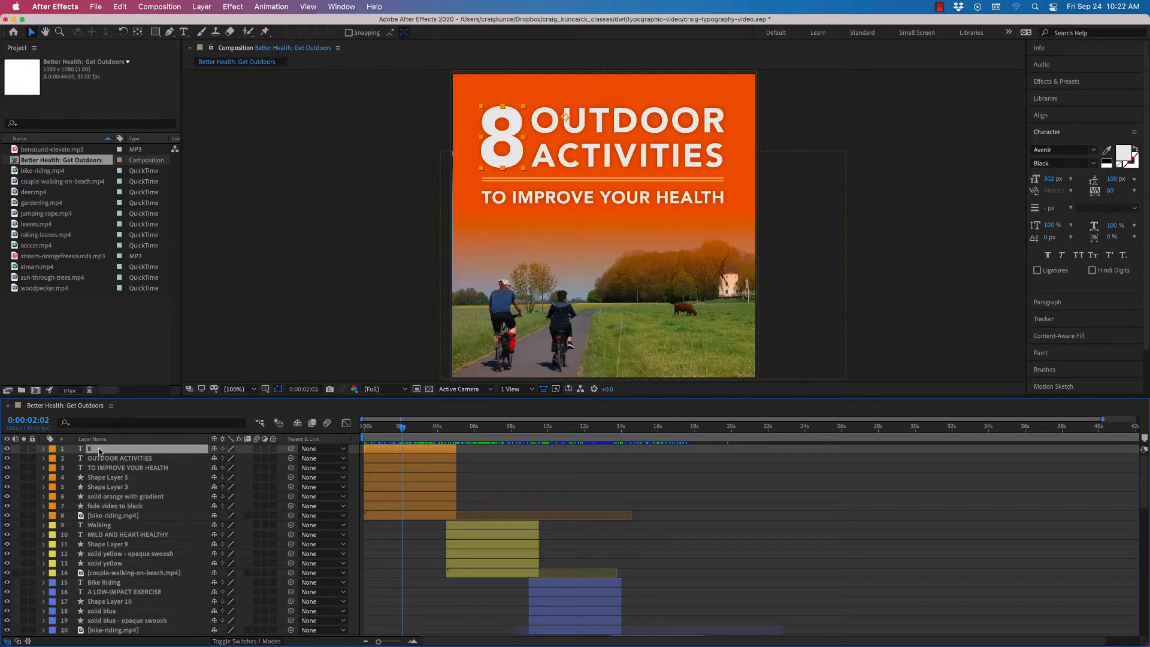
right_click(99, 451)
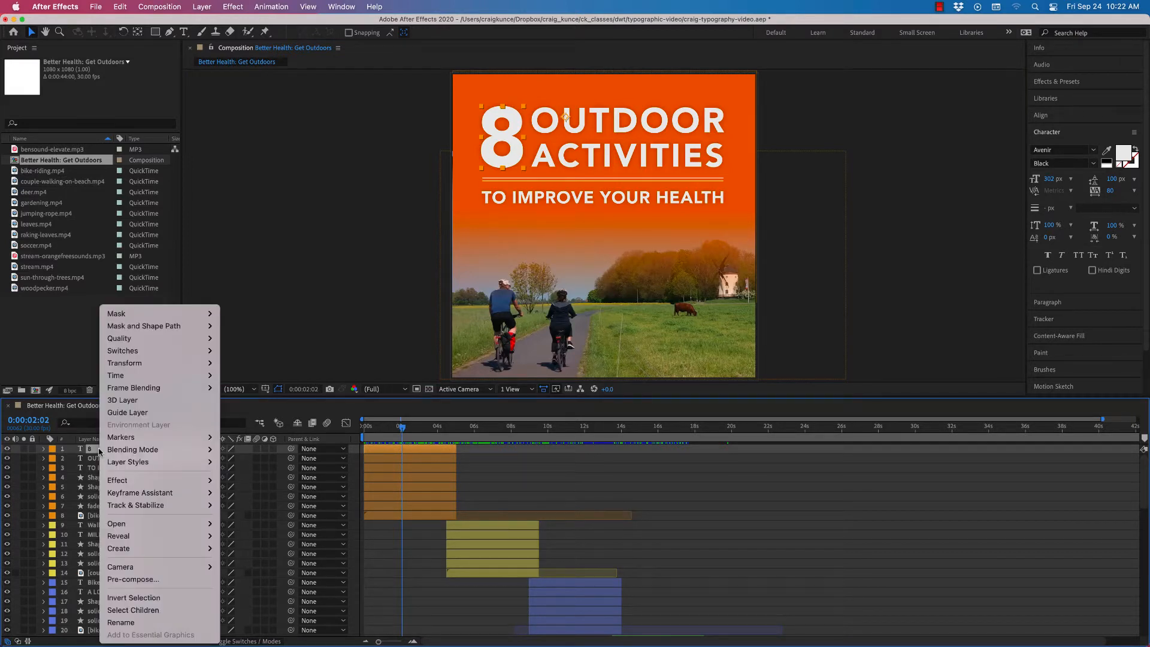
click(133, 623)
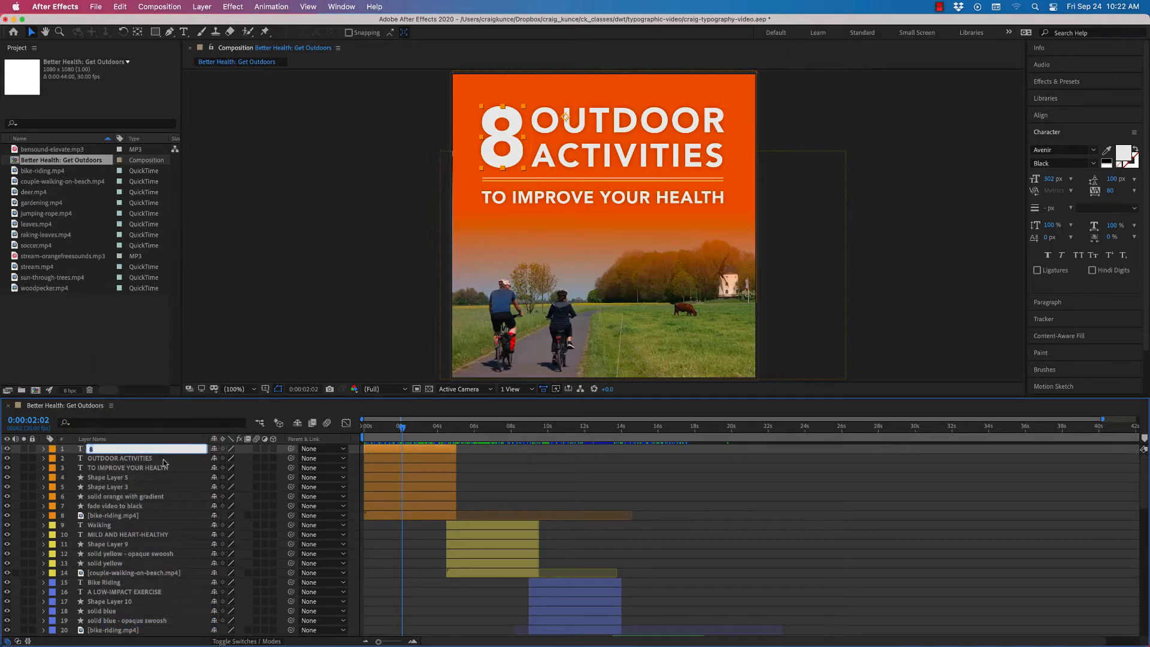
key(Return)
click(421, 171)
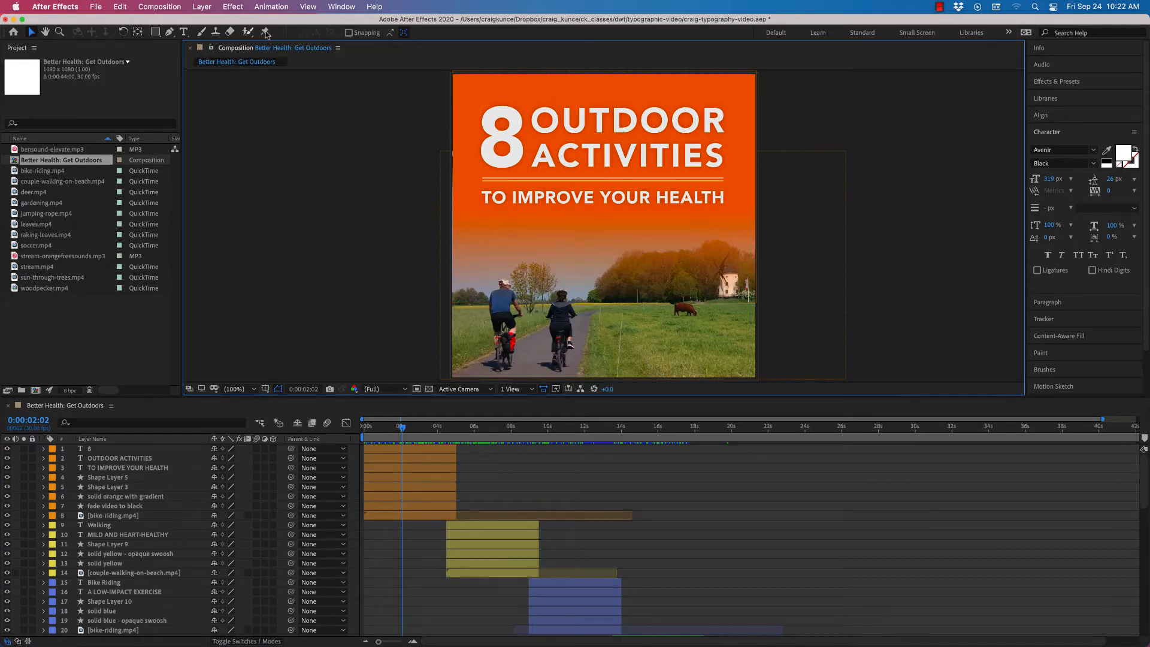
Add a paragraph text box over the meadow below the title and enter 8 in it.
click(185, 33)
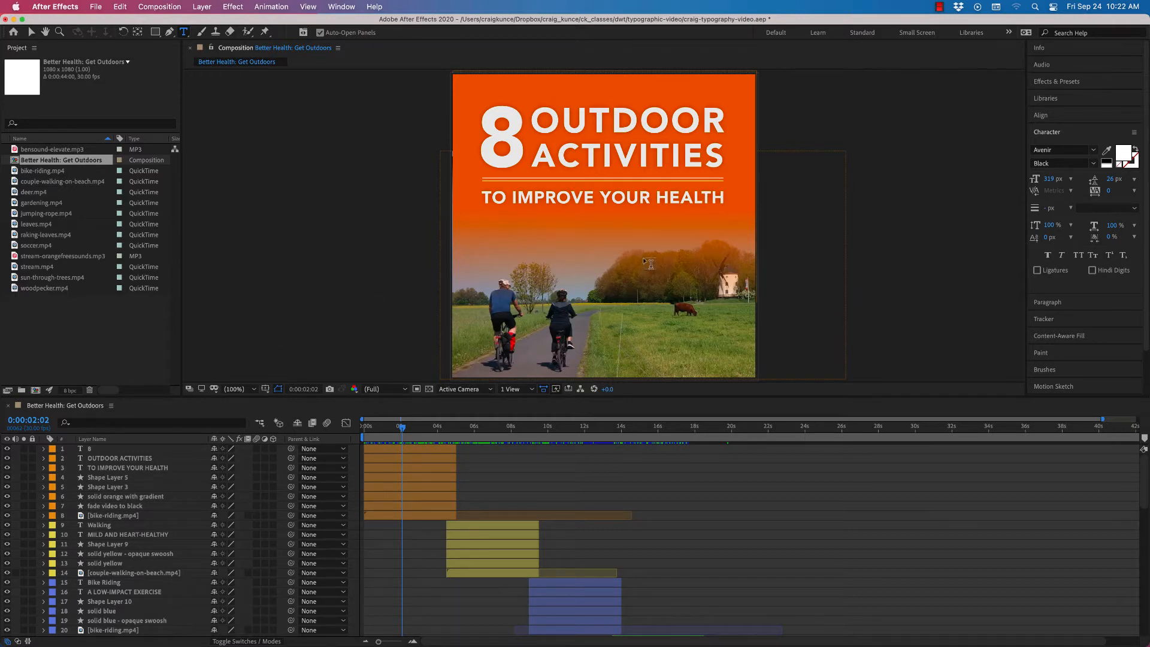
drag(641, 258, 721, 366)
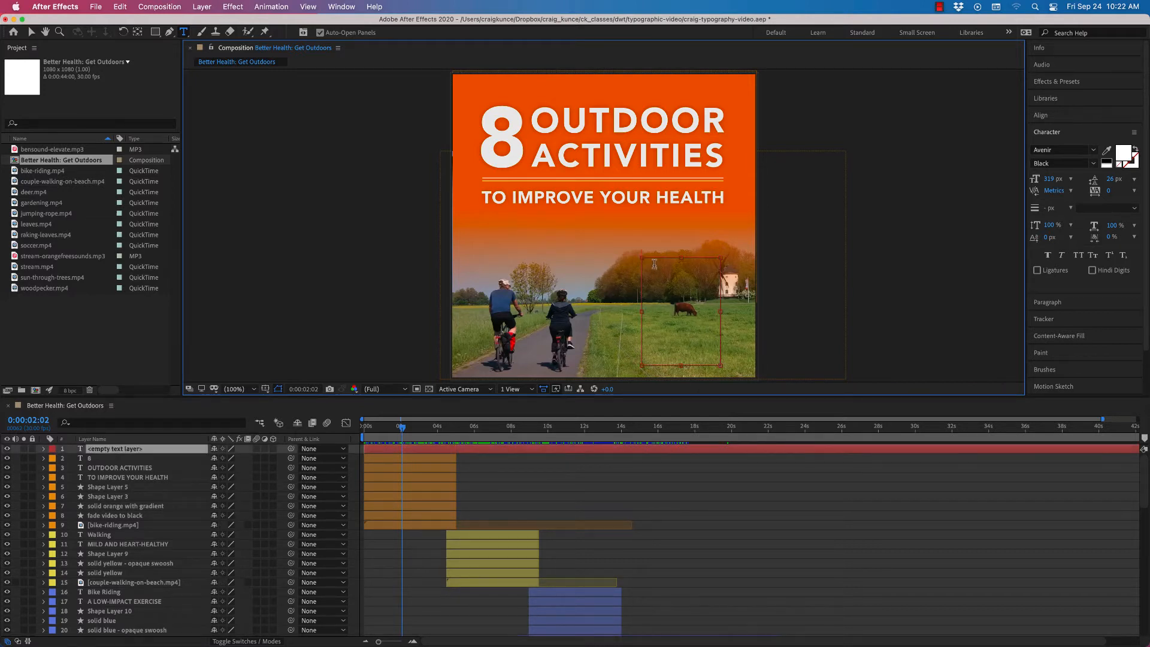
text(8)
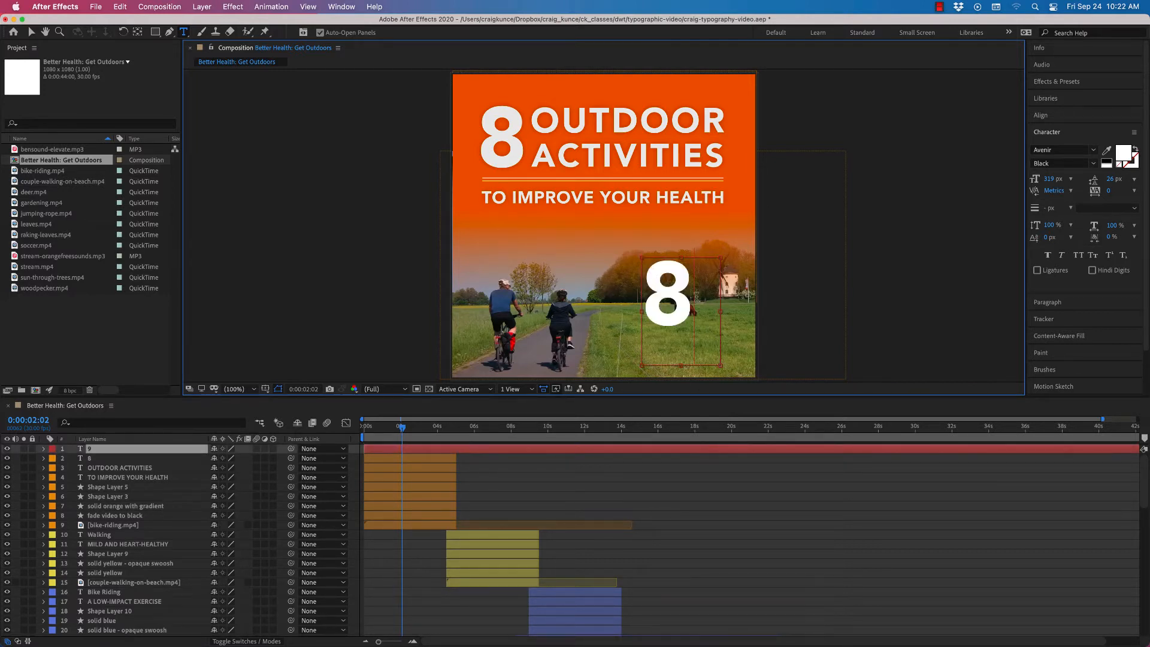
Try the DIN Condensed font on the new 8 over the meadow.
double_click(650, 295)
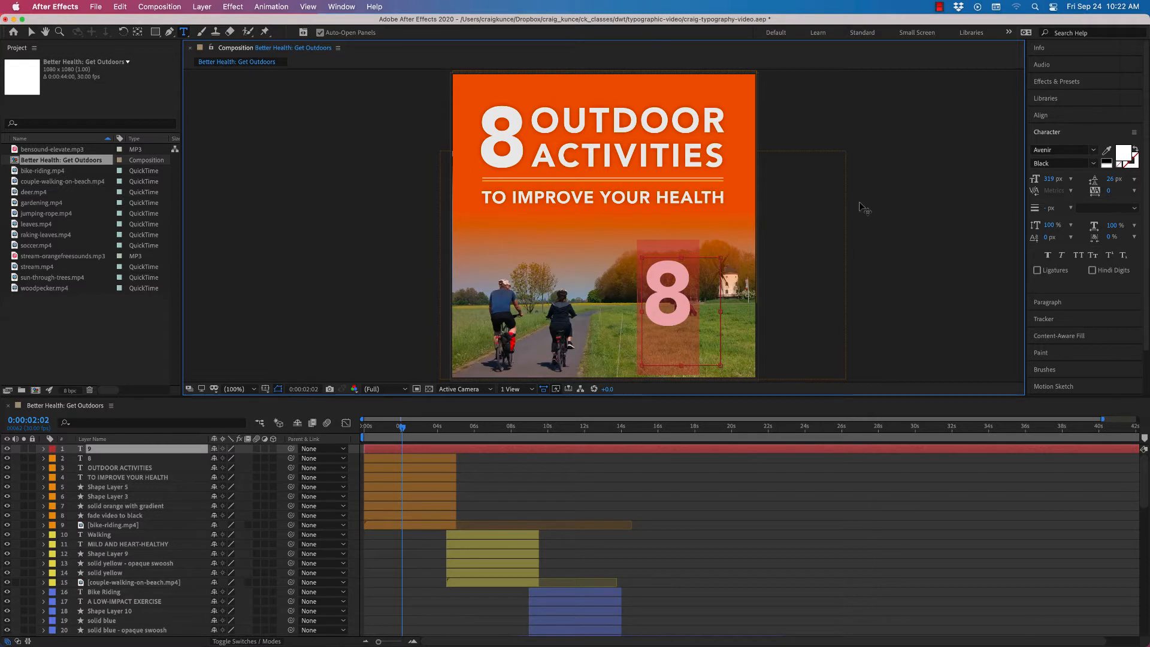
click(1094, 150)
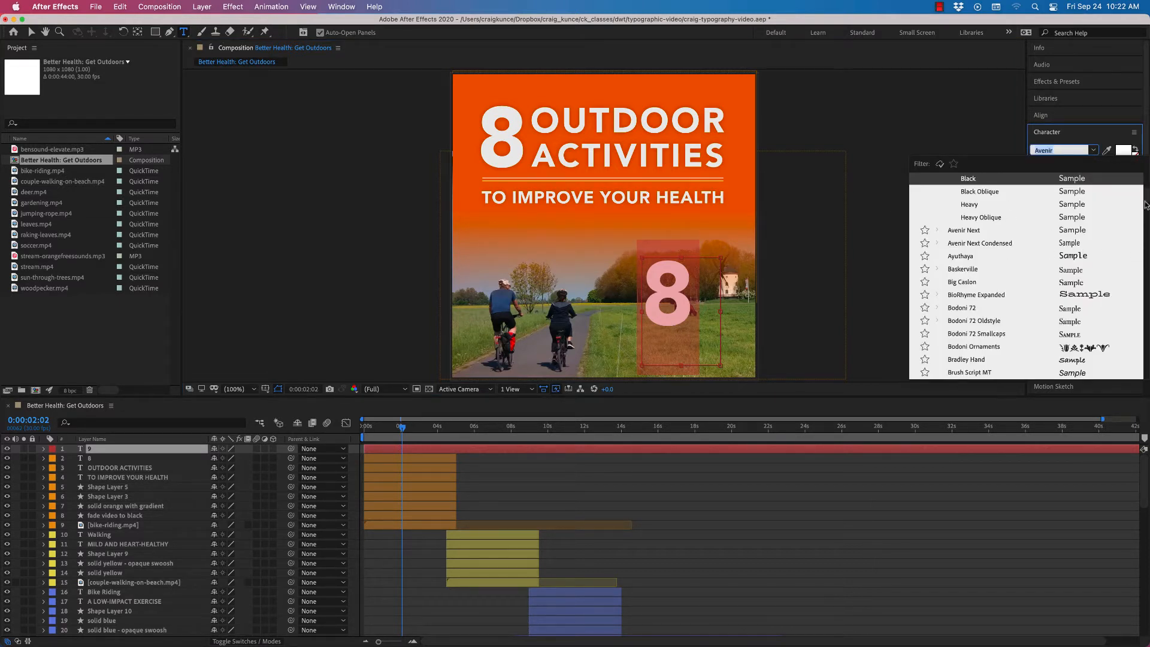
scroll(973, 265, down, 5)
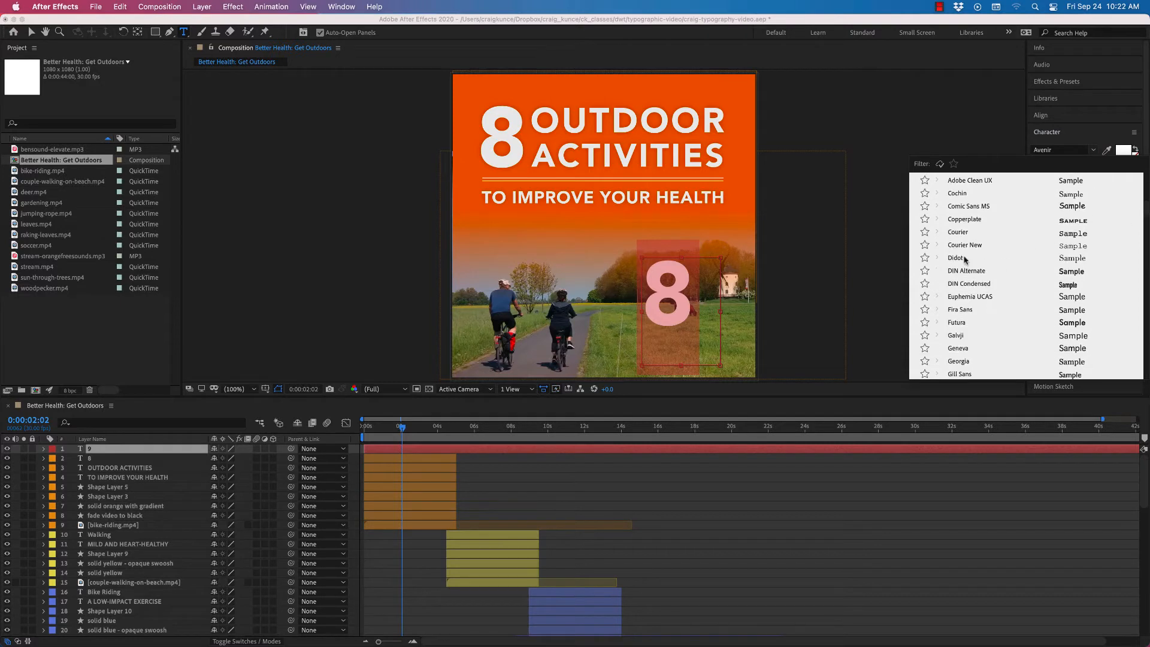
click(965, 284)
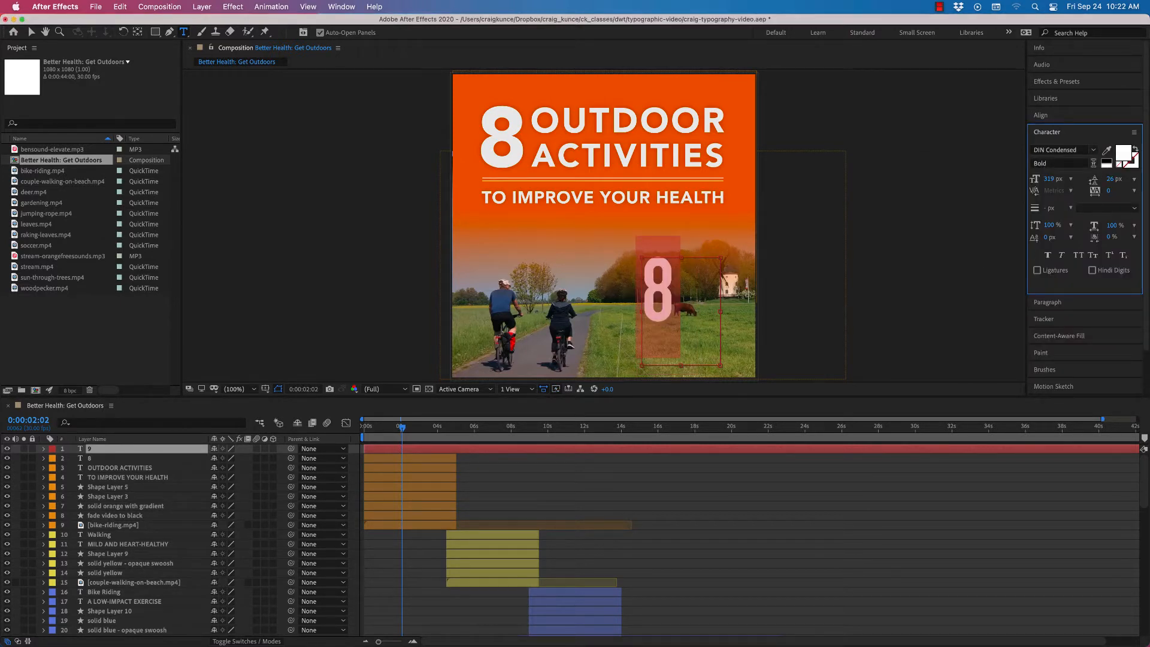
click(1091, 150)
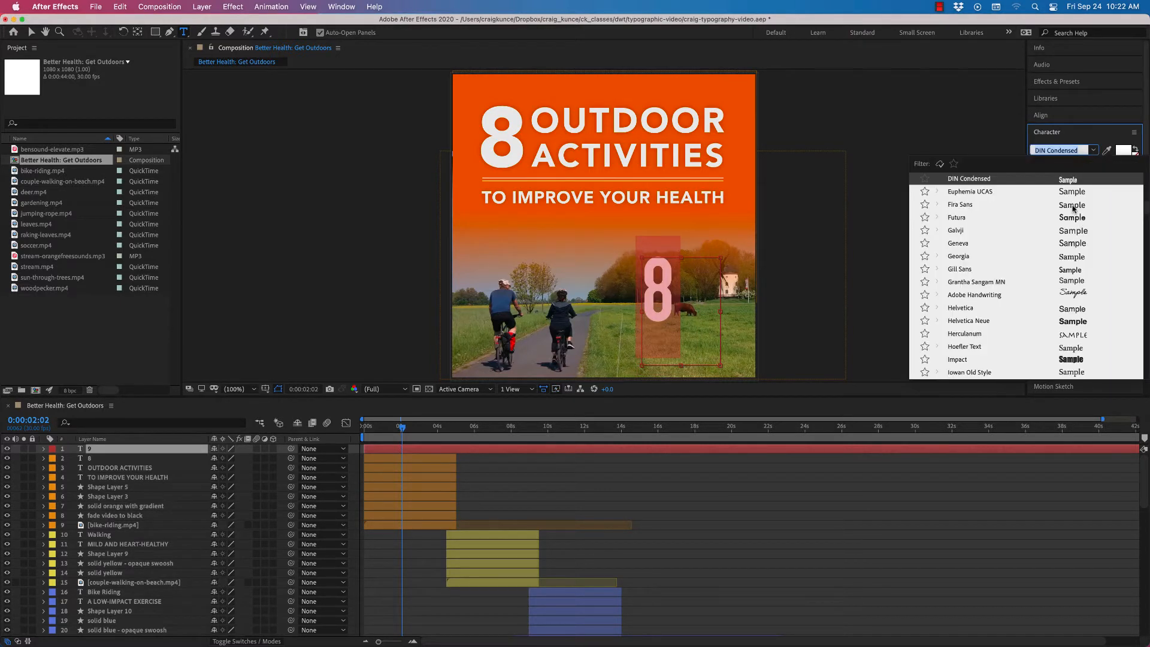
click(1091, 150)
click(1047, 133)
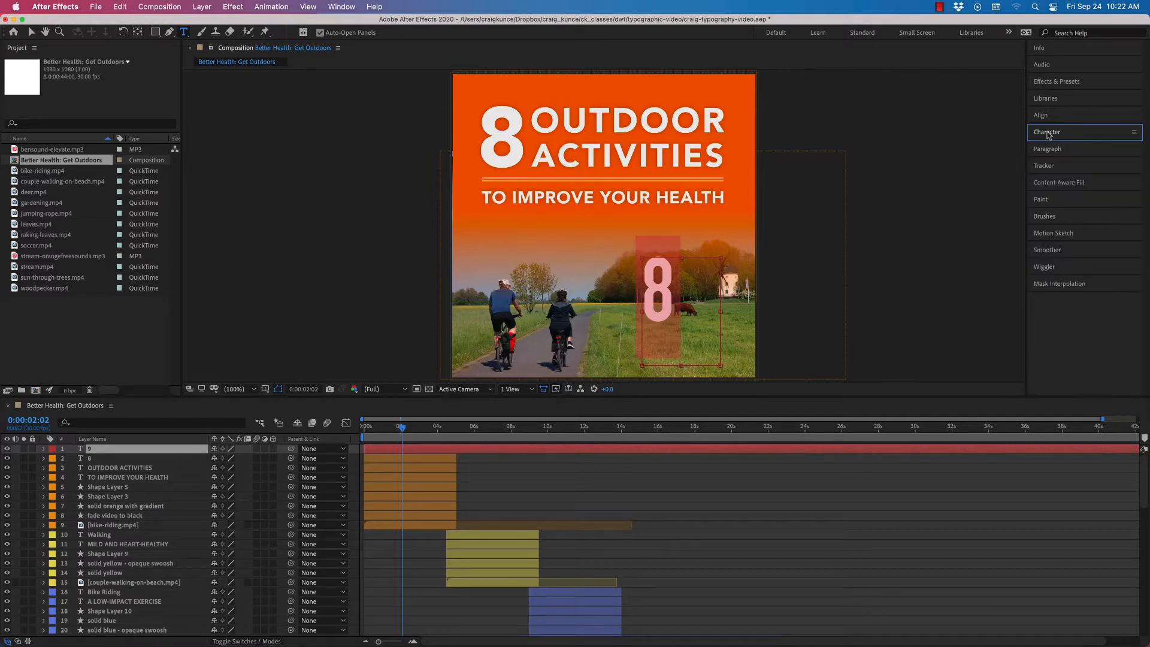
click(1048, 135)
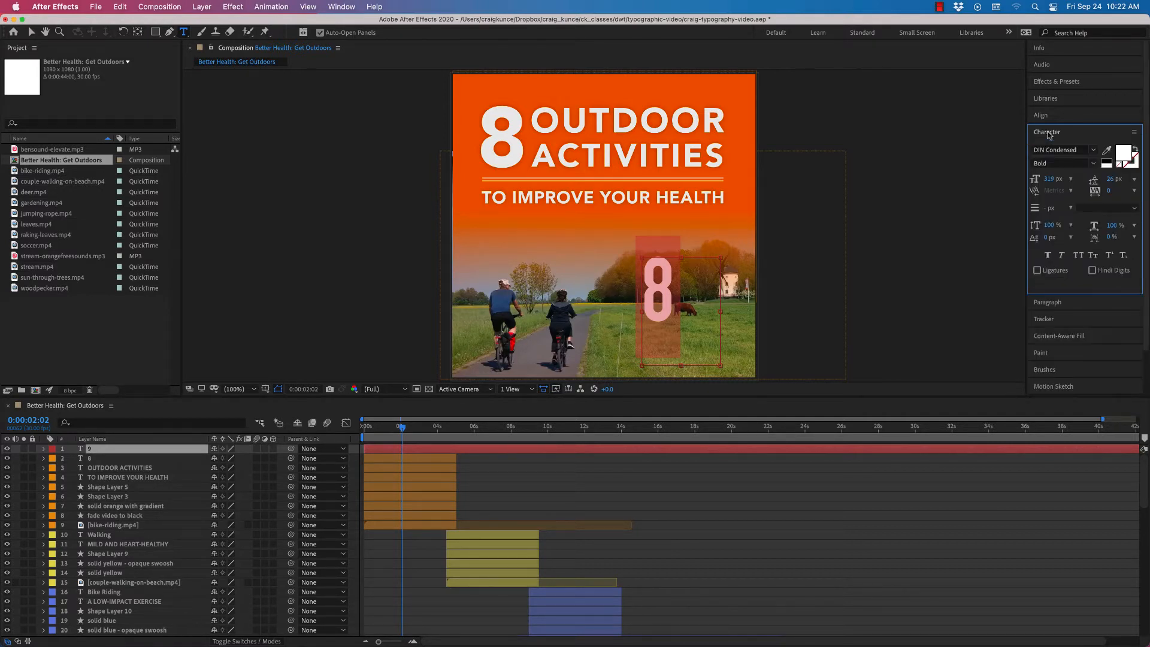
Set the new 8's font to Avenir, trying the Heavy style and settling on Black.
click(1095, 152)
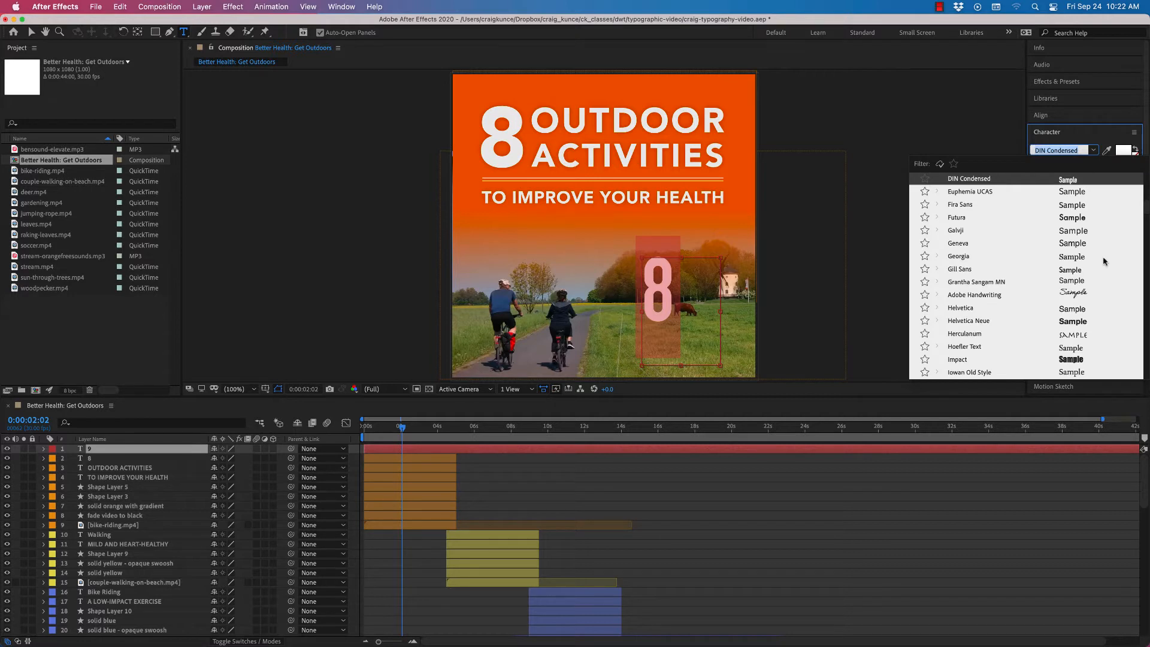
drag(1147, 208, 1146, 188)
click(972, 292)
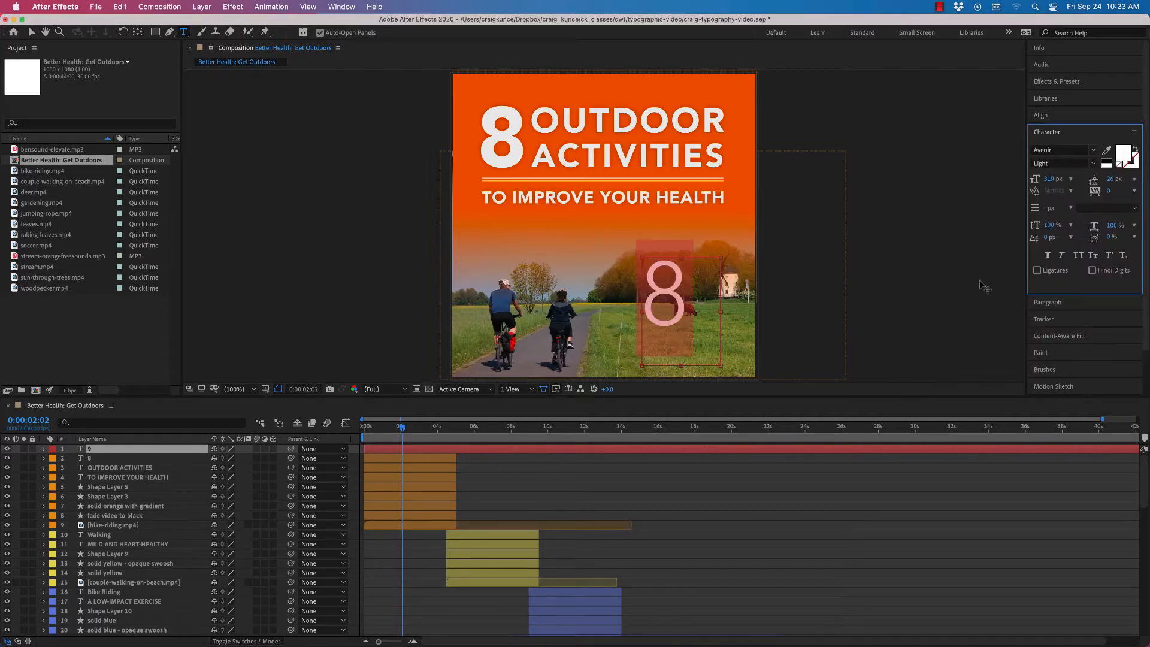
click(1093, 165)
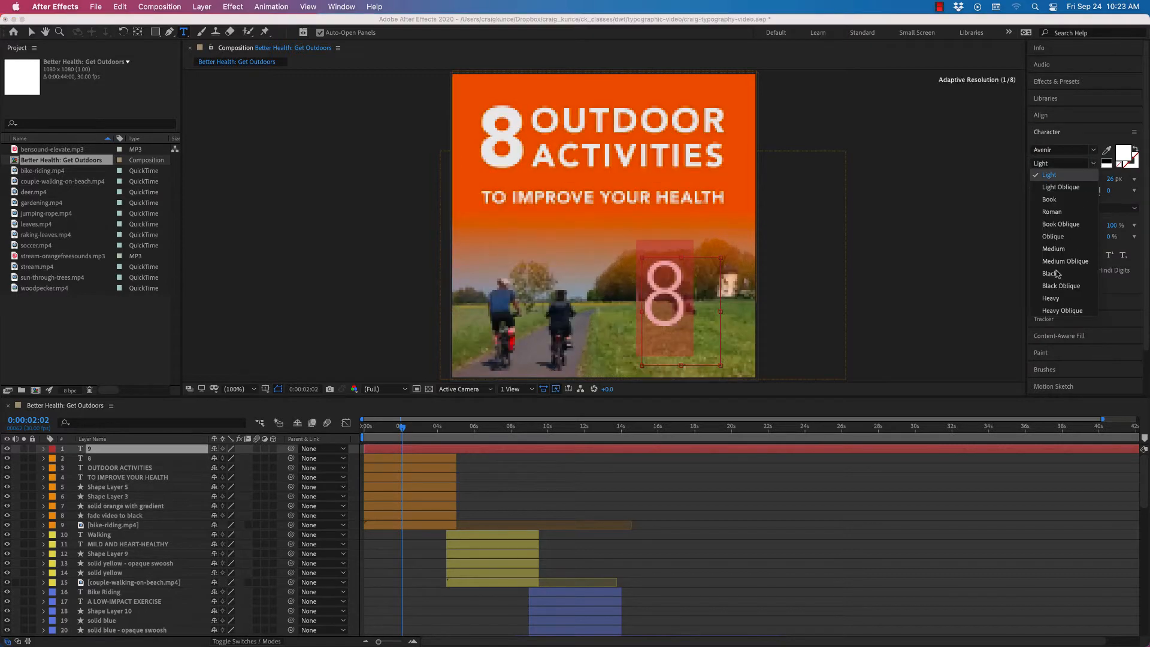
click(1054, 299)
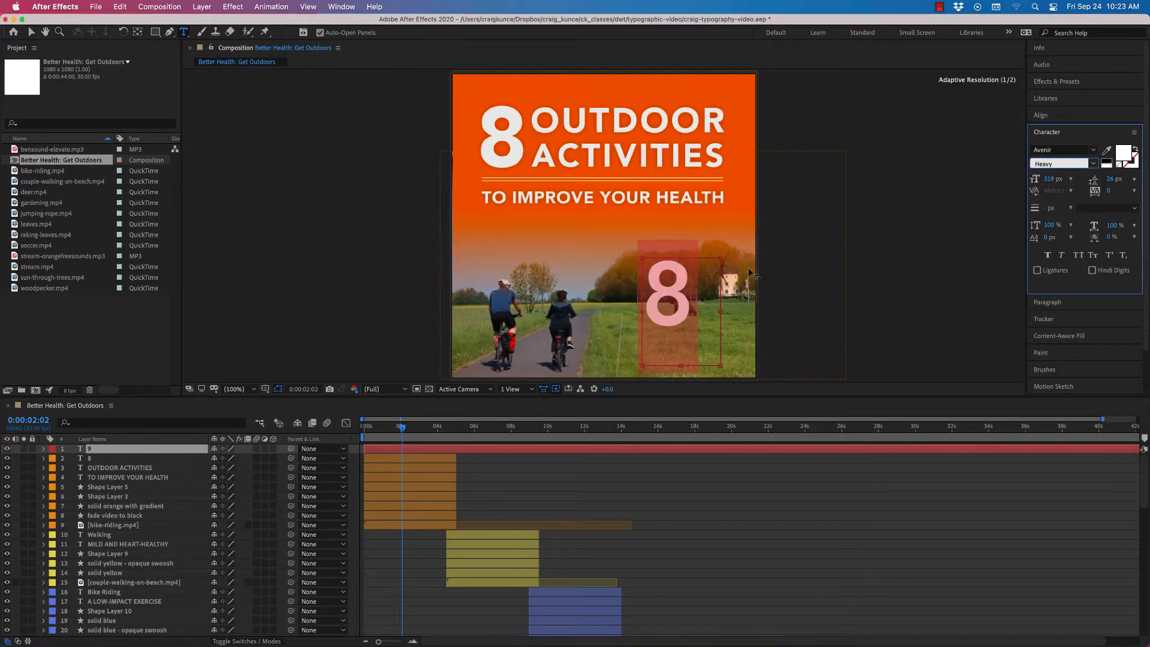
click(1092, 165)
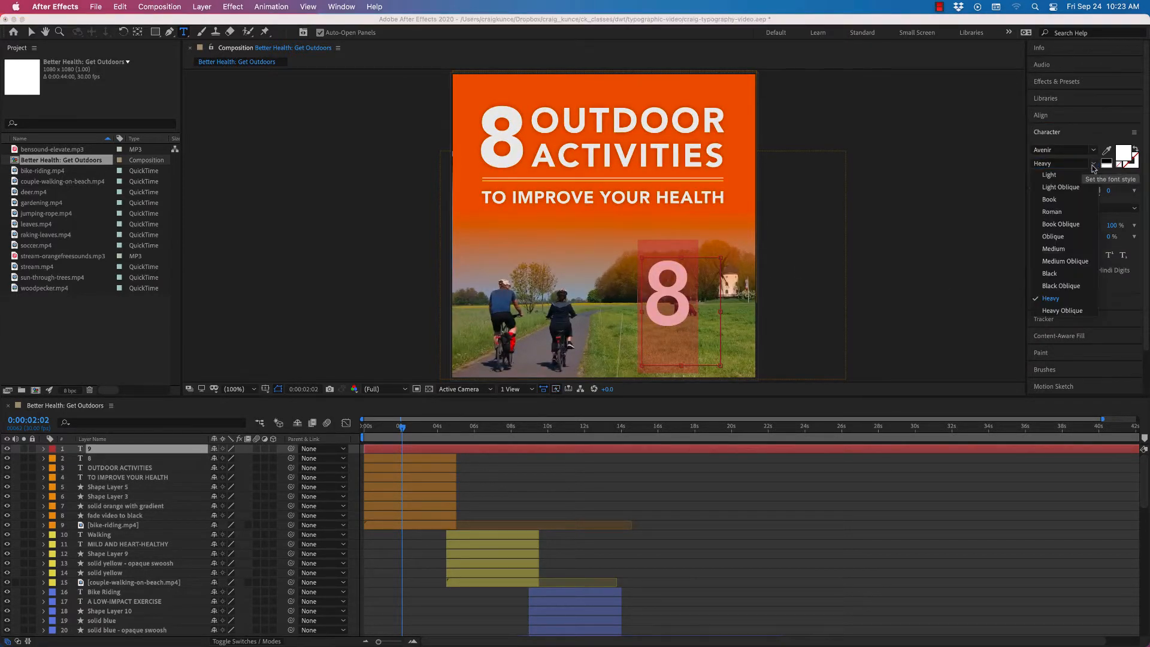
click(1055, 274)
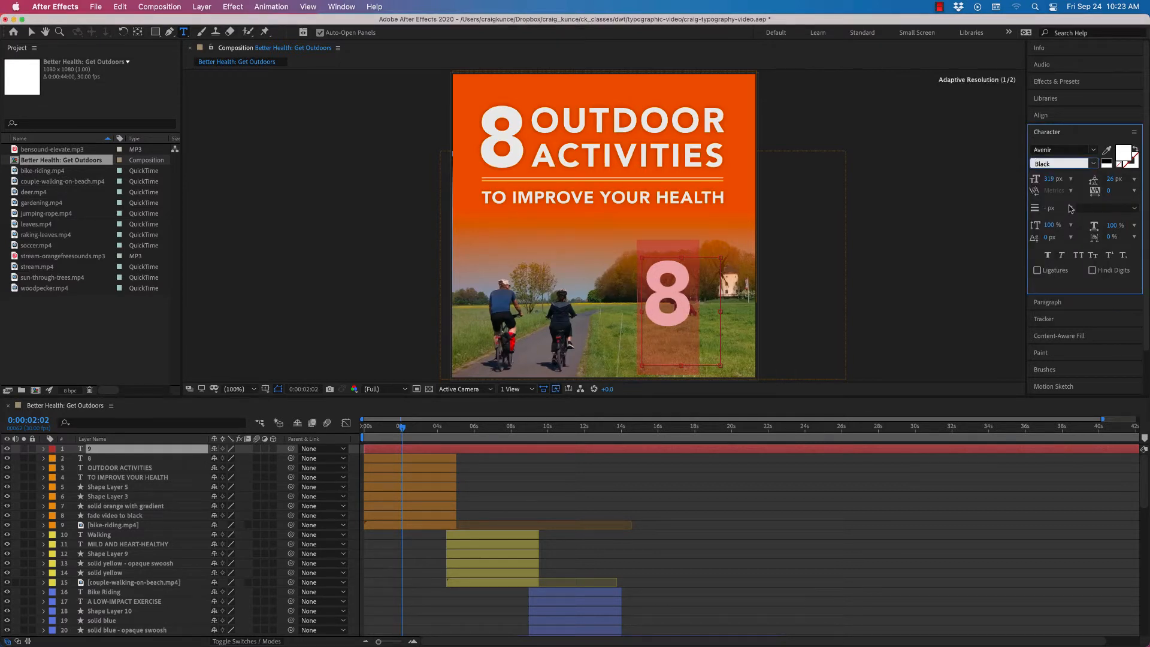
Set the new 8's font size to 325 px and accept white (FFFFFF) as its text color.
click(1048, 178)
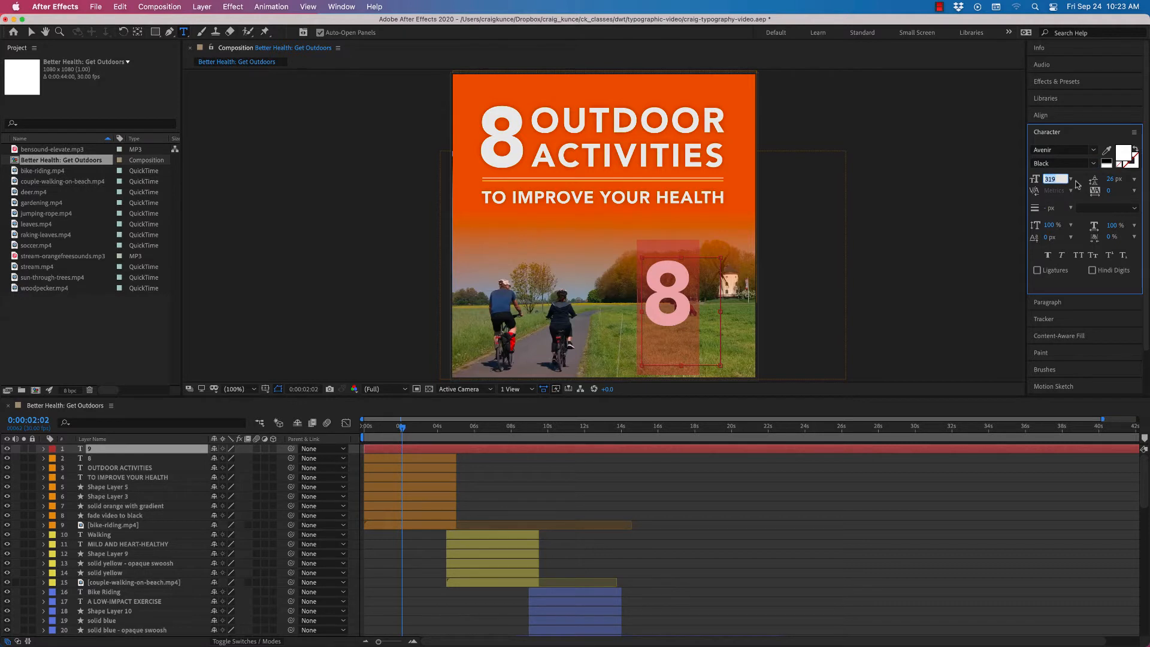
key(Return)
mouse_move(1050, 178)
mouse_down()
mouse_move(1083, 179)
mouse_move(1054, 181)
mouse_up()
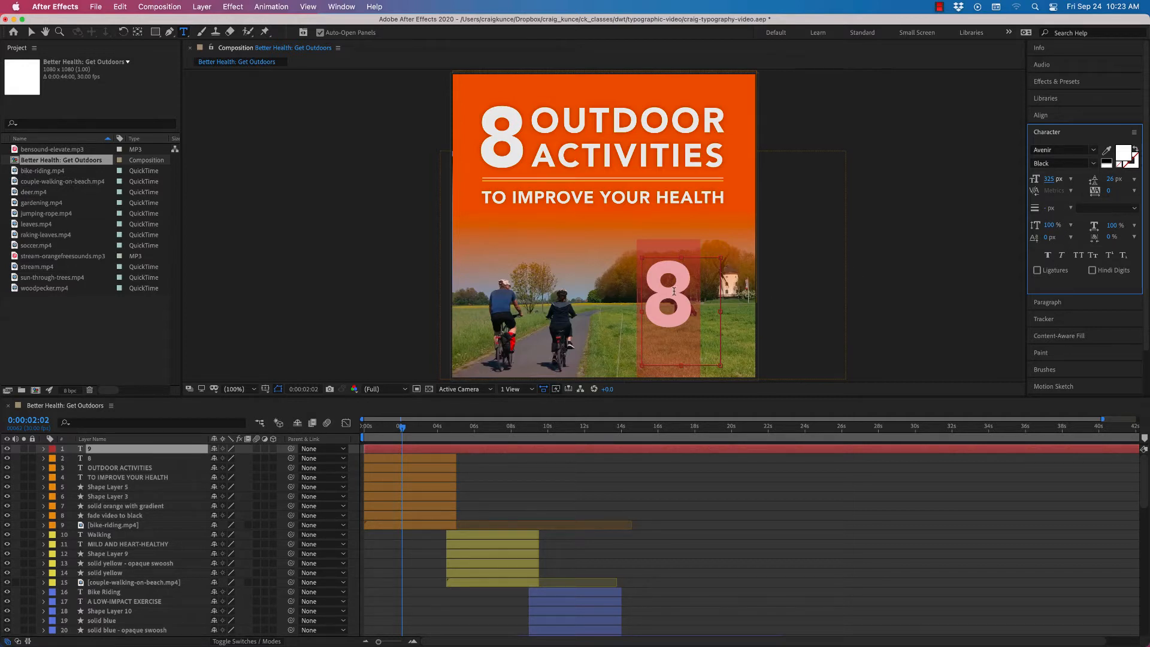
click(1125, 154)
mouse_move(684, 386)
mouse_down()
mouse_move(710, 380)
mouse_move(726, 437)
mouse_move(642, 394)
mouse_move(628, 354)
mouse_up()
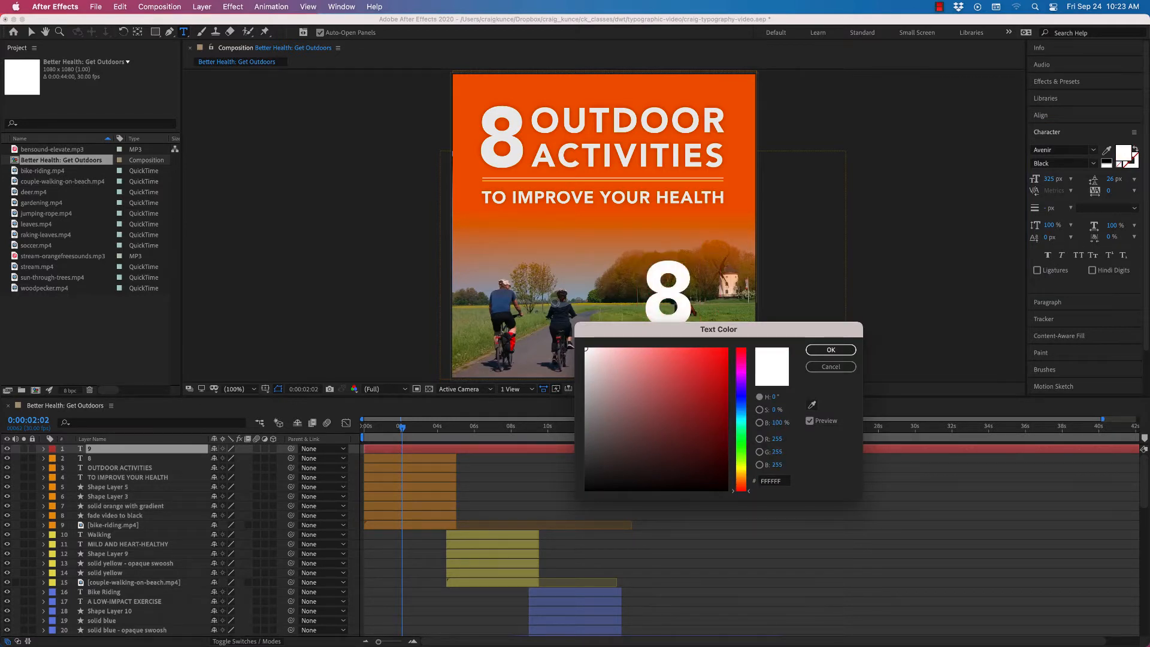
click(836, 350)
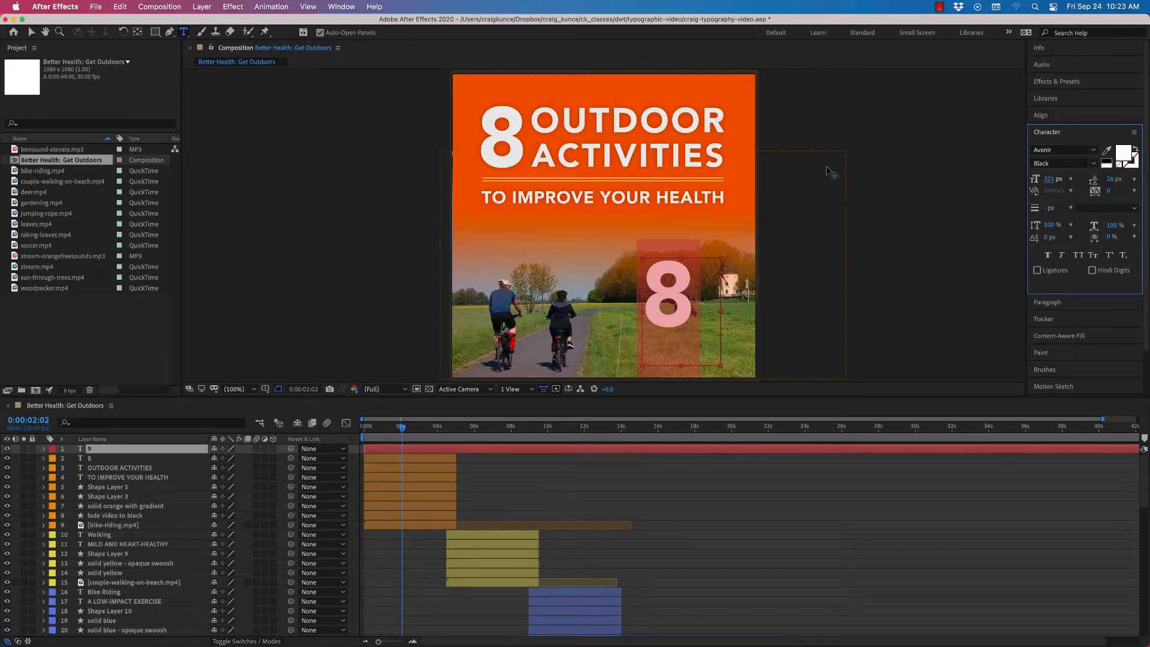
Move the new 8 out of the frame to beside the title and rename its text layer fjaskljfasd.
click(31, 32)
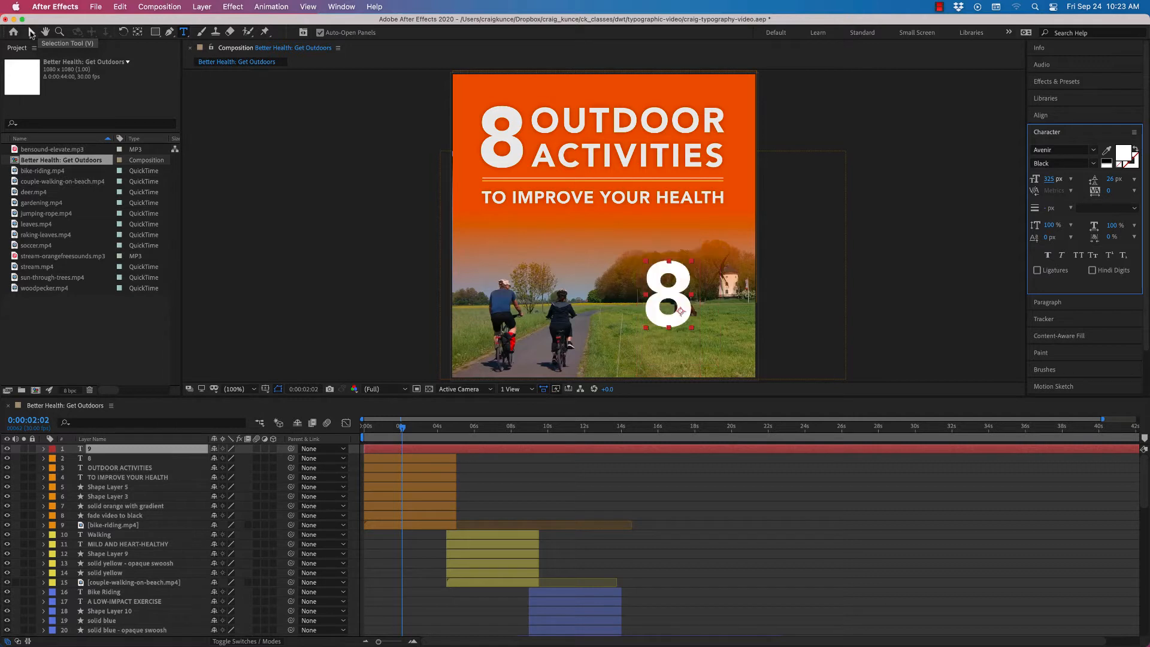
drag(686, 282, 391, 144)
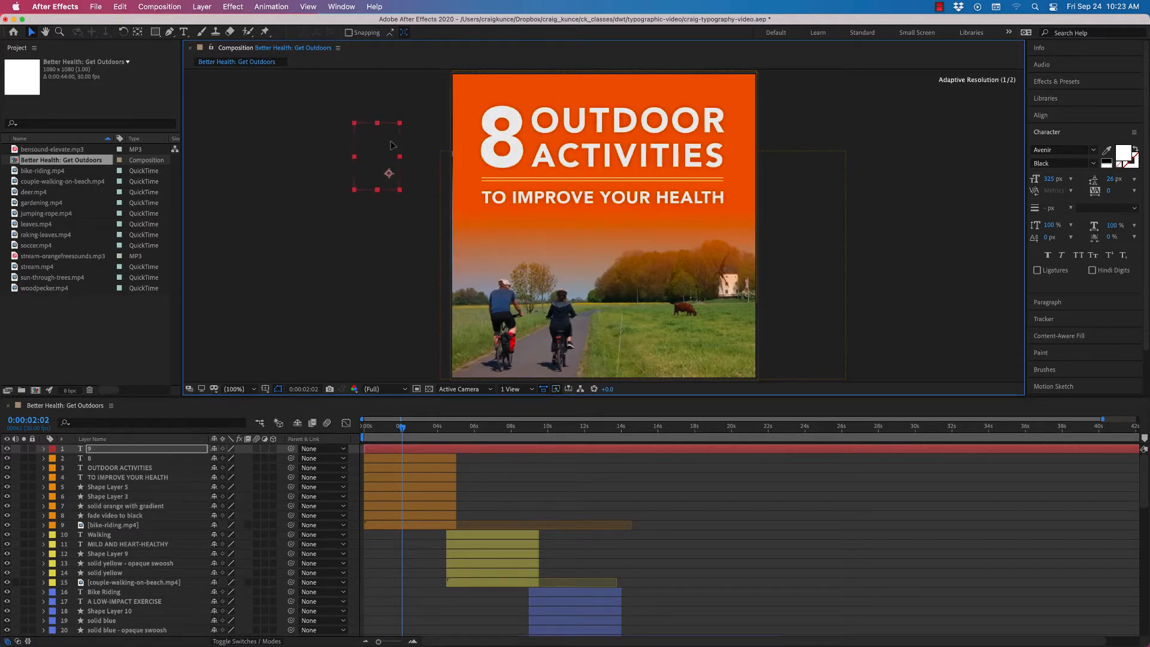
right_click(94, 450)
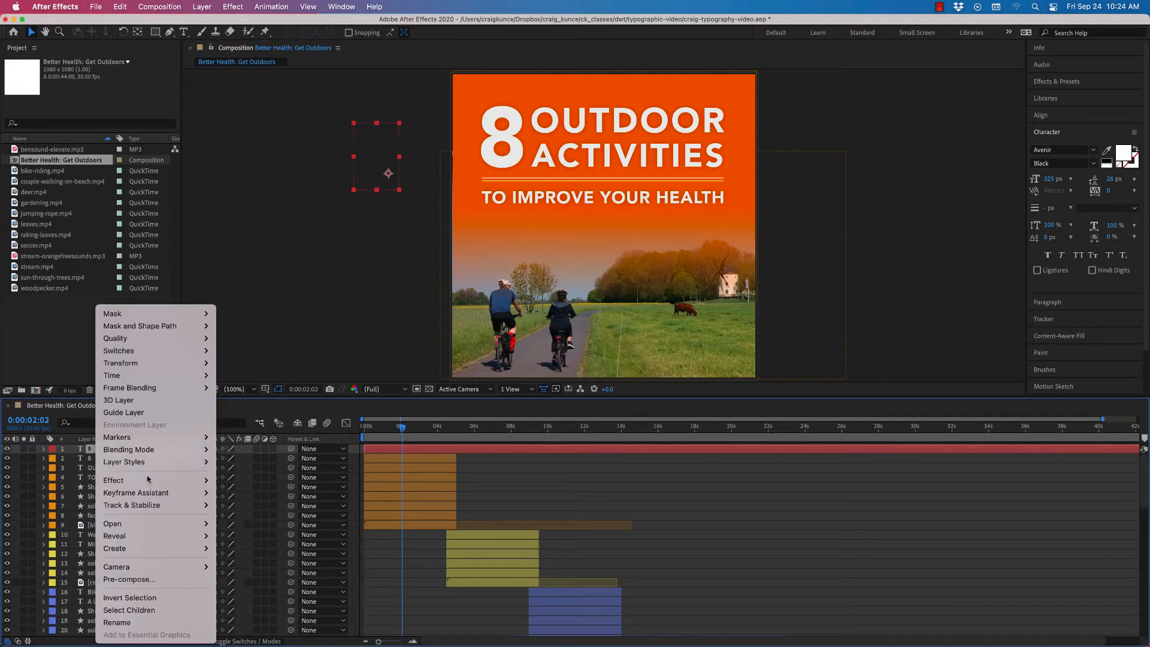
click(172, 622)
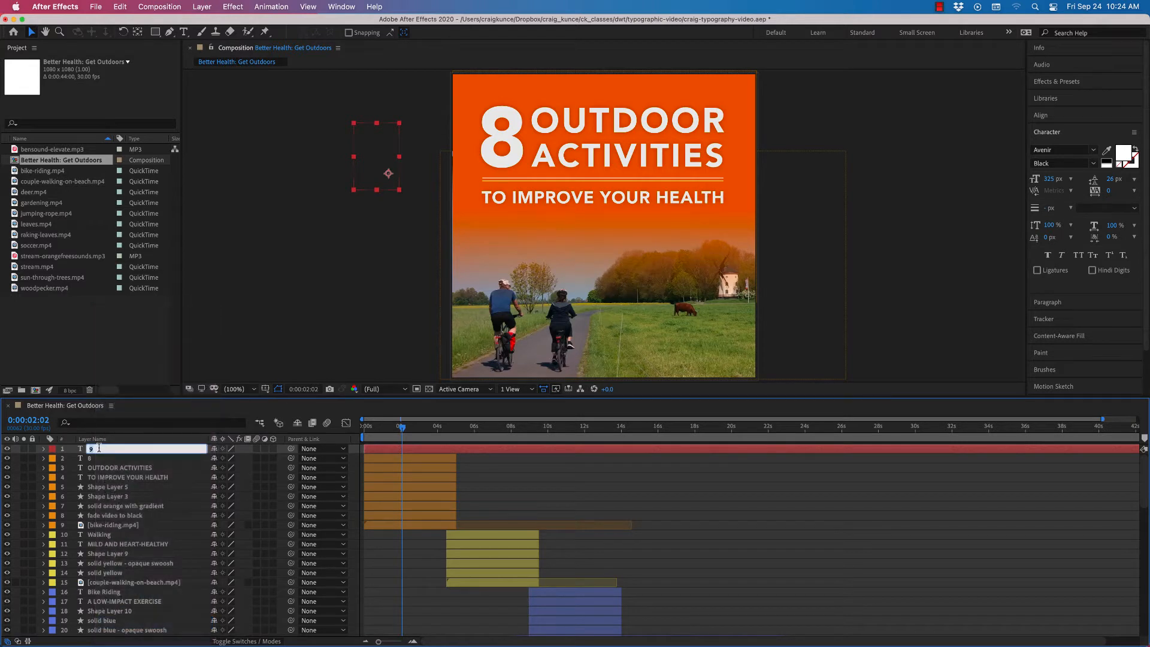
text(fjaskljfasd)
key(Return)
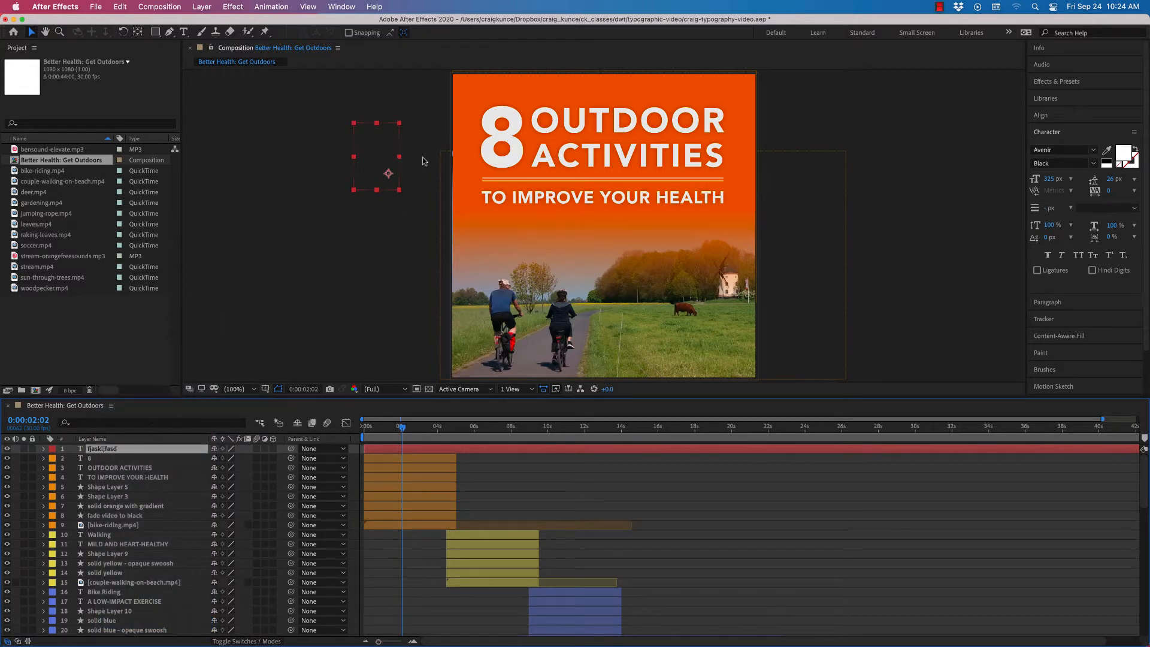
Move the practice 8 back into the frame and delete its text layer fjaskljfasd.
drag(391, 158, 498, 242)
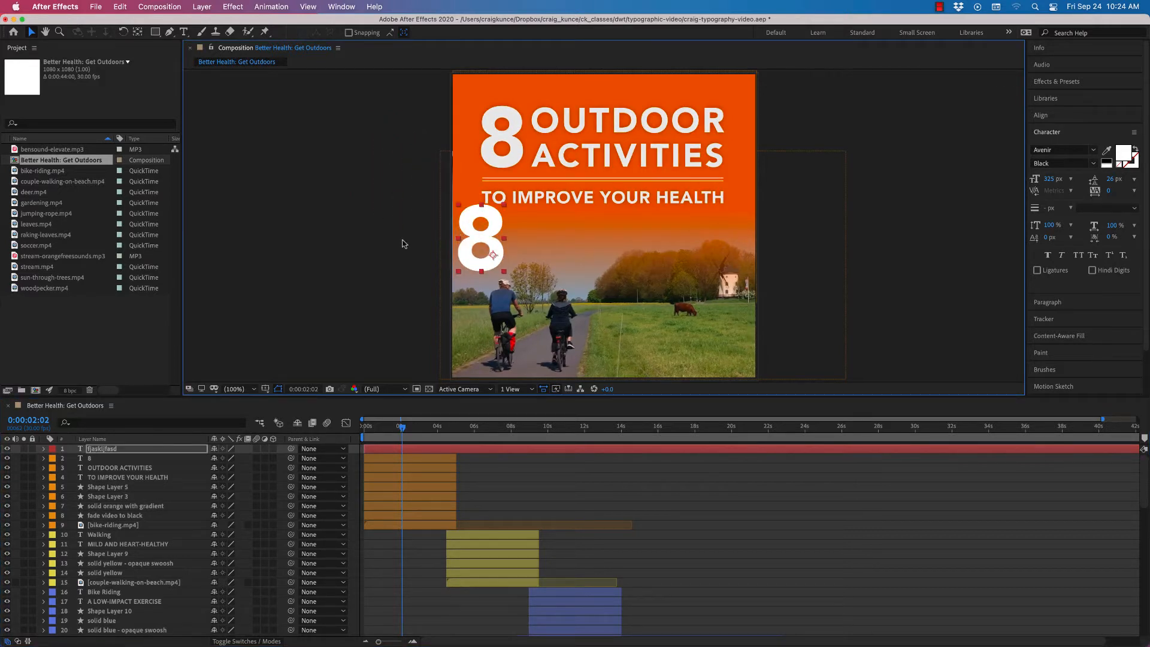
key(Delete)
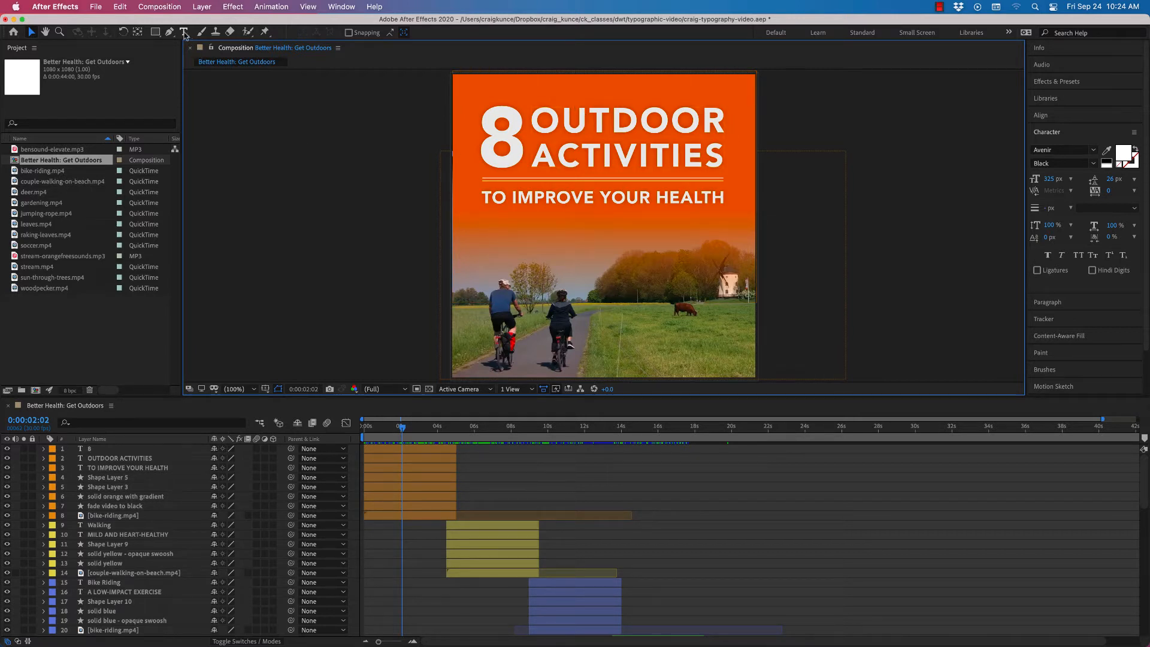
Create a paragraph text box over the meadow and enter OUTDOOR in it.
key(super+t)
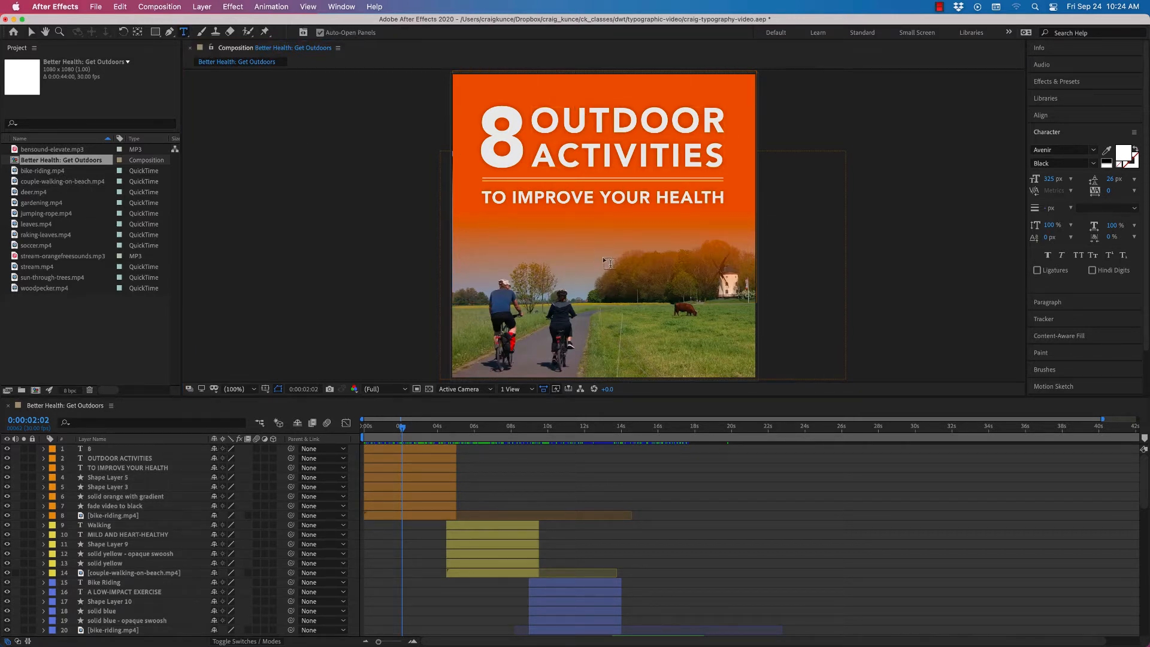
drag(524, 248, 762, 348)
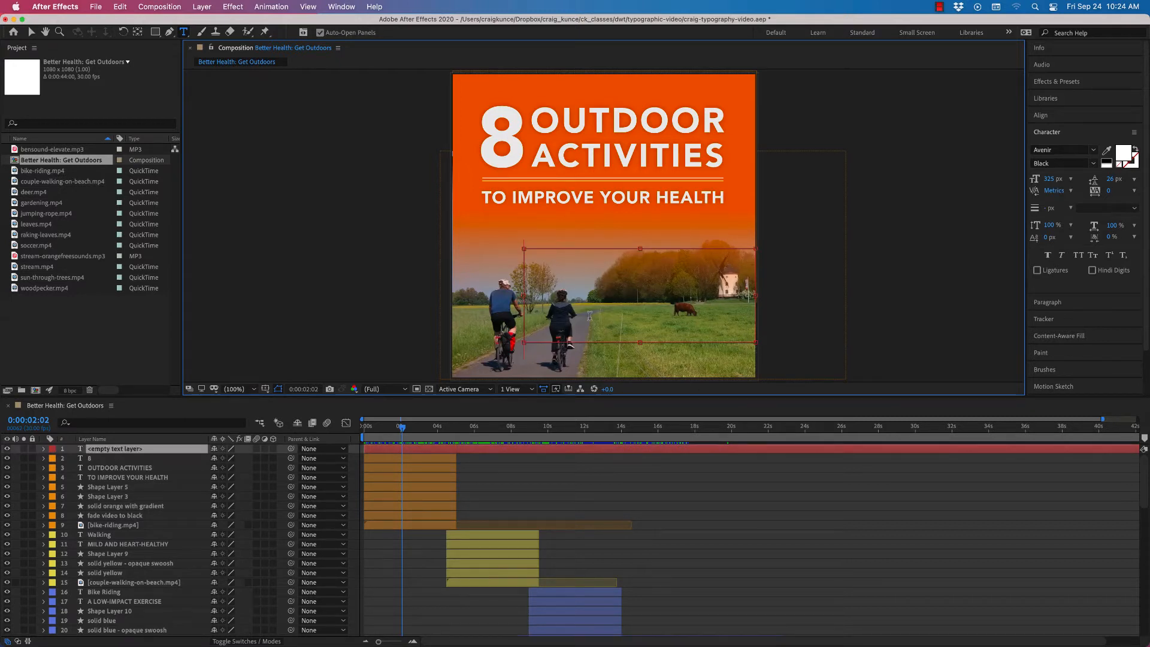
text(OUTDOOR)
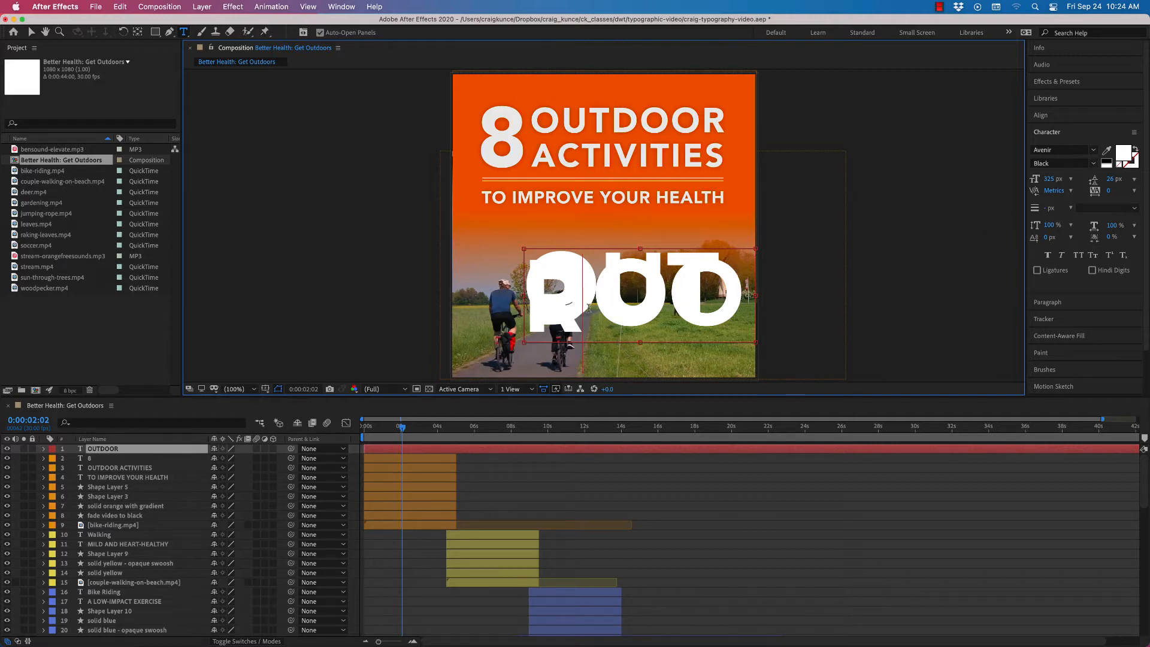
Set the new OUTDOOR text to 120 px with a tracking of 56 and shrink its text box to fit the word.
double_click(582, 319)
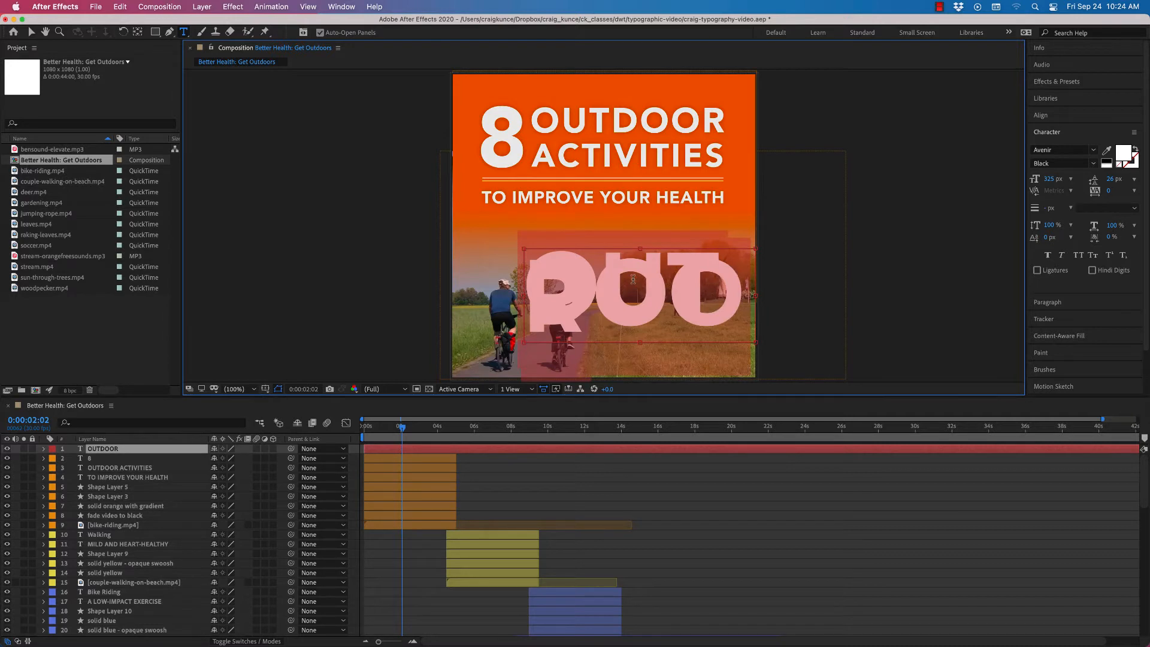
drag(1049, 178, 938, 185)
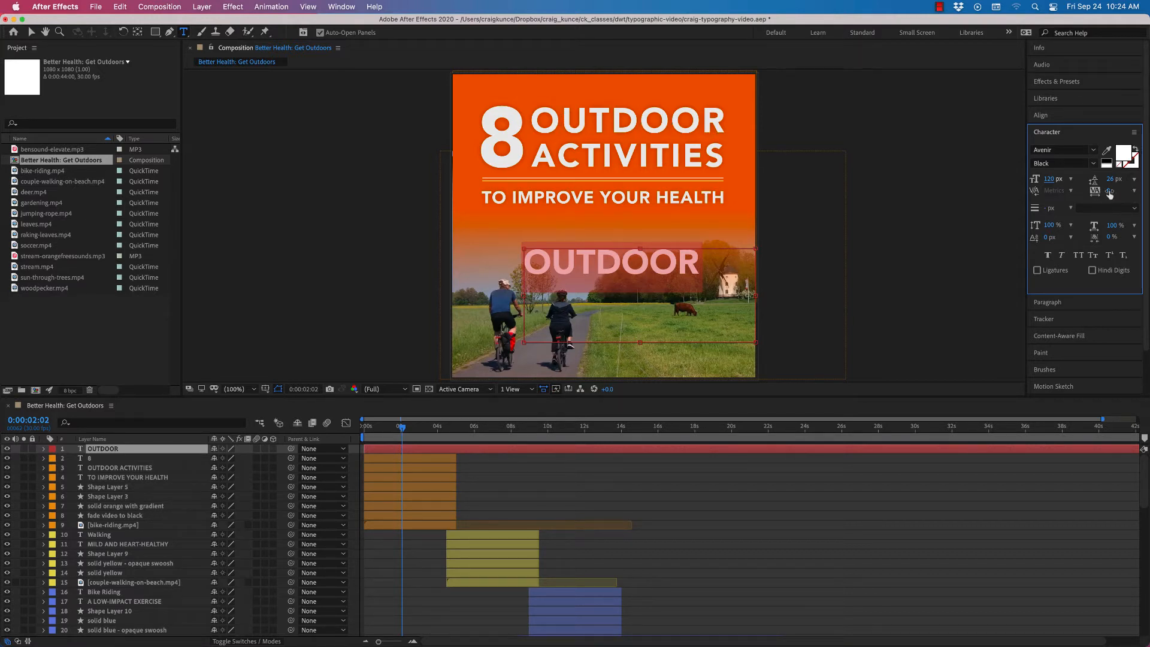
drag(1113, 191, 1137, 190)
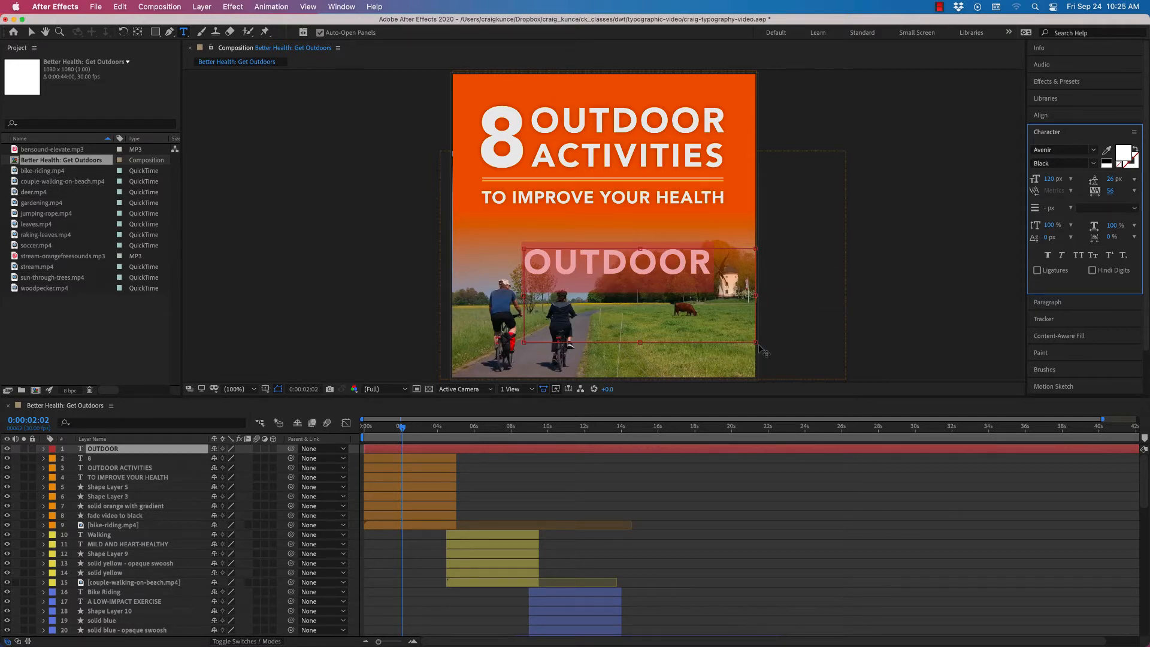
drag(755, 343, 723, 285)
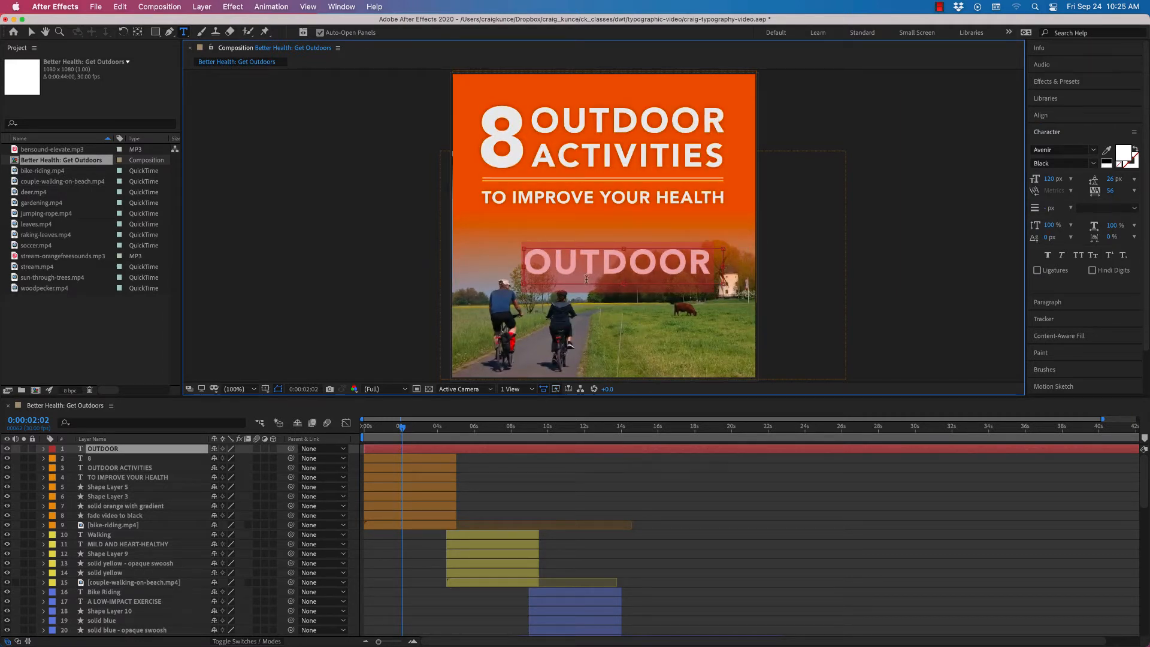
Move the new OUTDOOR text onto the title and back over the meadow, and delete its layer.
click(31, 31)
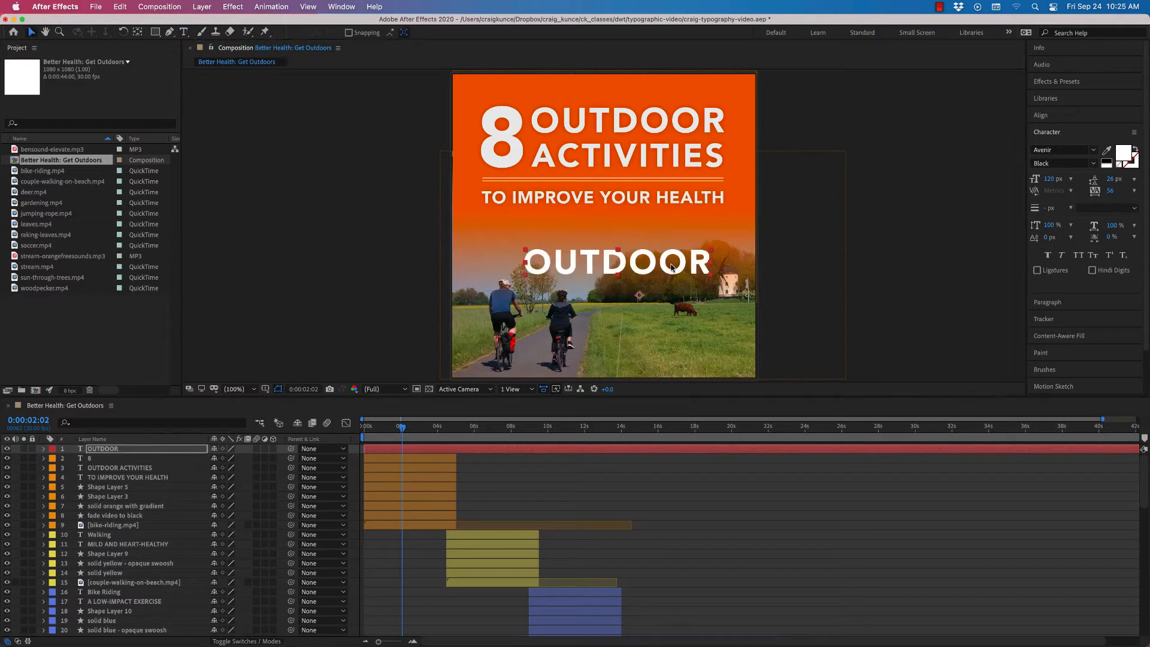
drag(647, 273, 686, 145)
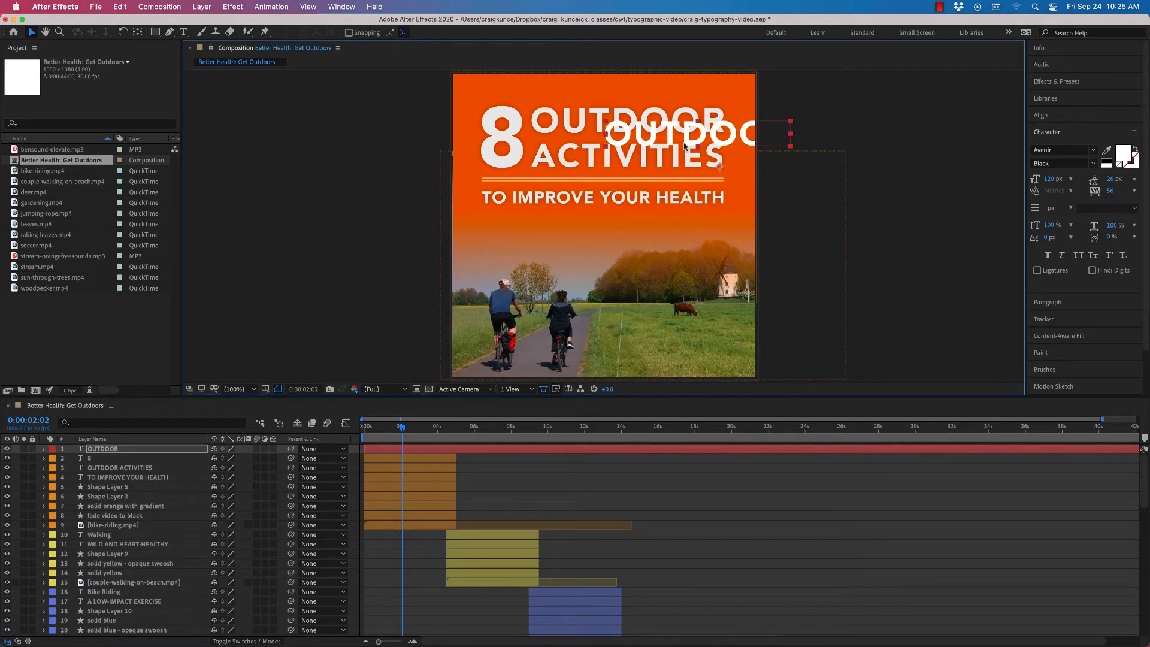
drag(689, 144, 575, 278)
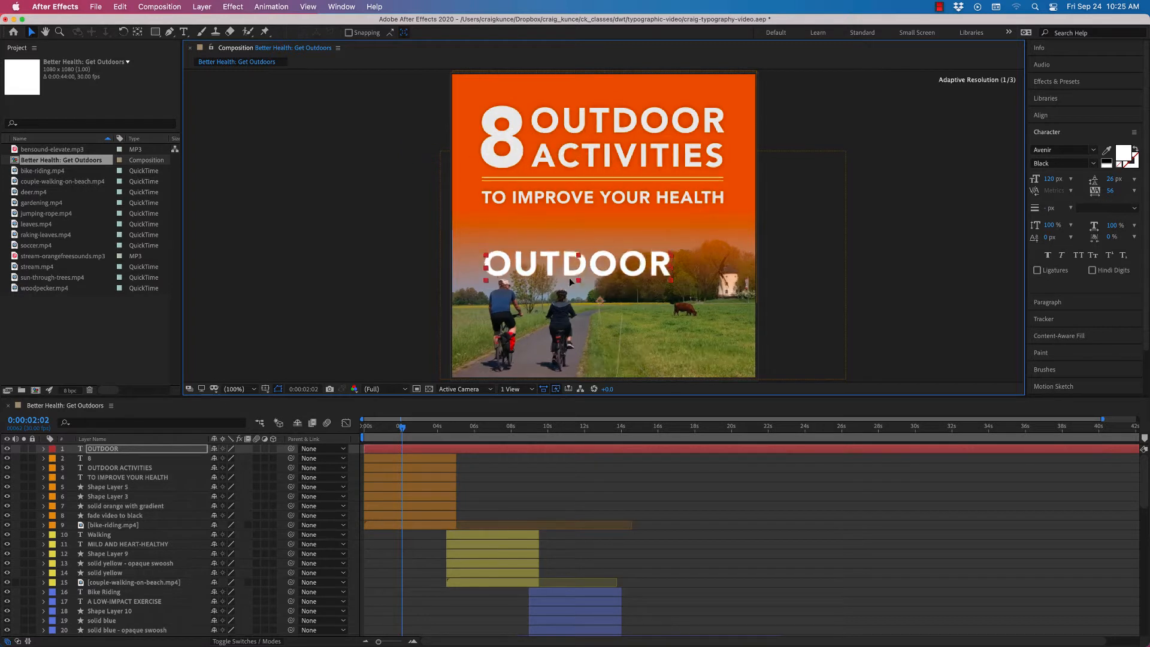
key(Delete)
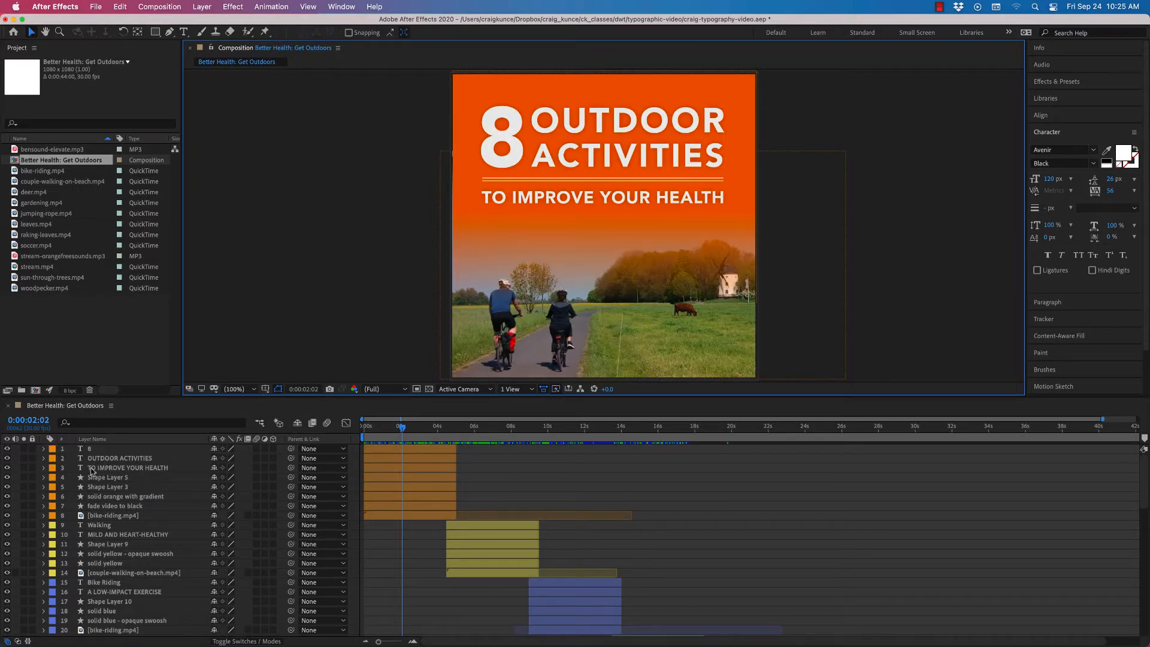
Examine which title text the layers 8, OUTDOOR ACTIVITIES and TO IMPROVE YOUR HEALTH each hold.
click(96, 470)
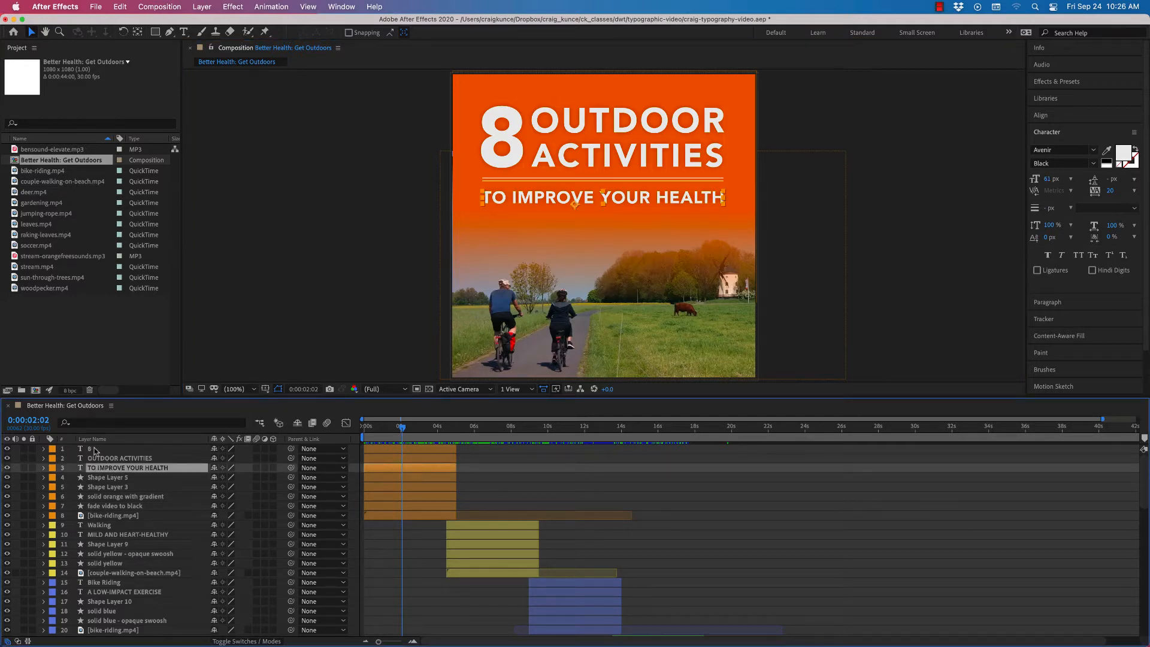
click(94, 449)
click(112, 459)
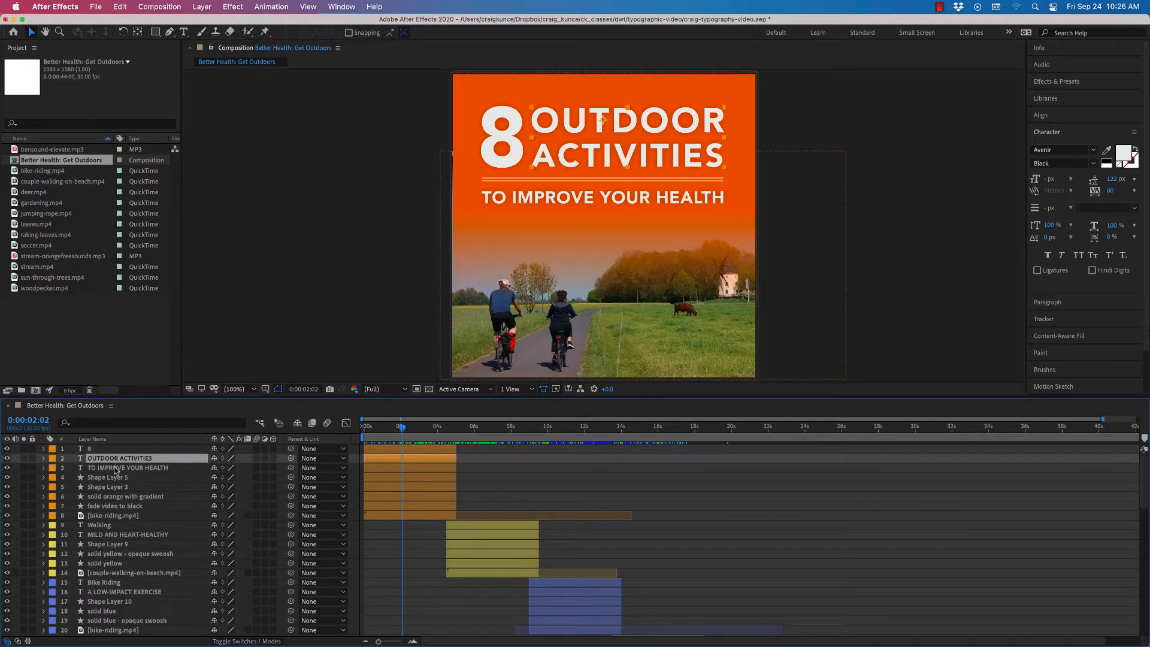
click(114, 470)
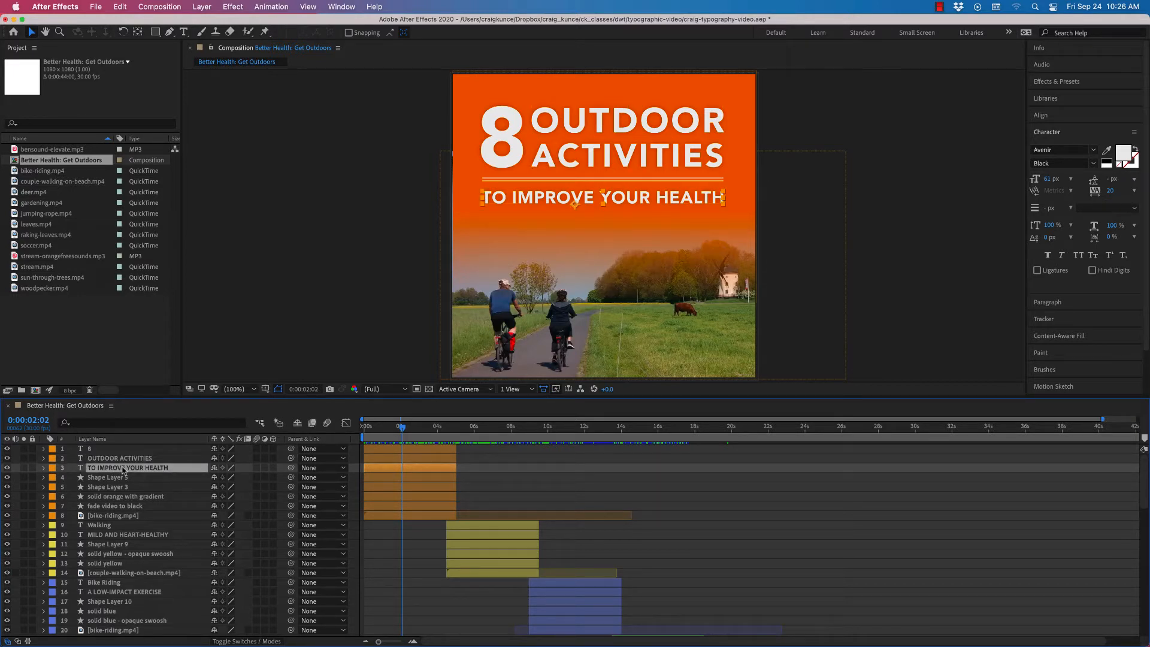
Identify the two divider-line layers under the title and move Shape Layer 3 above Shape Layer 5.
click(104, 478)
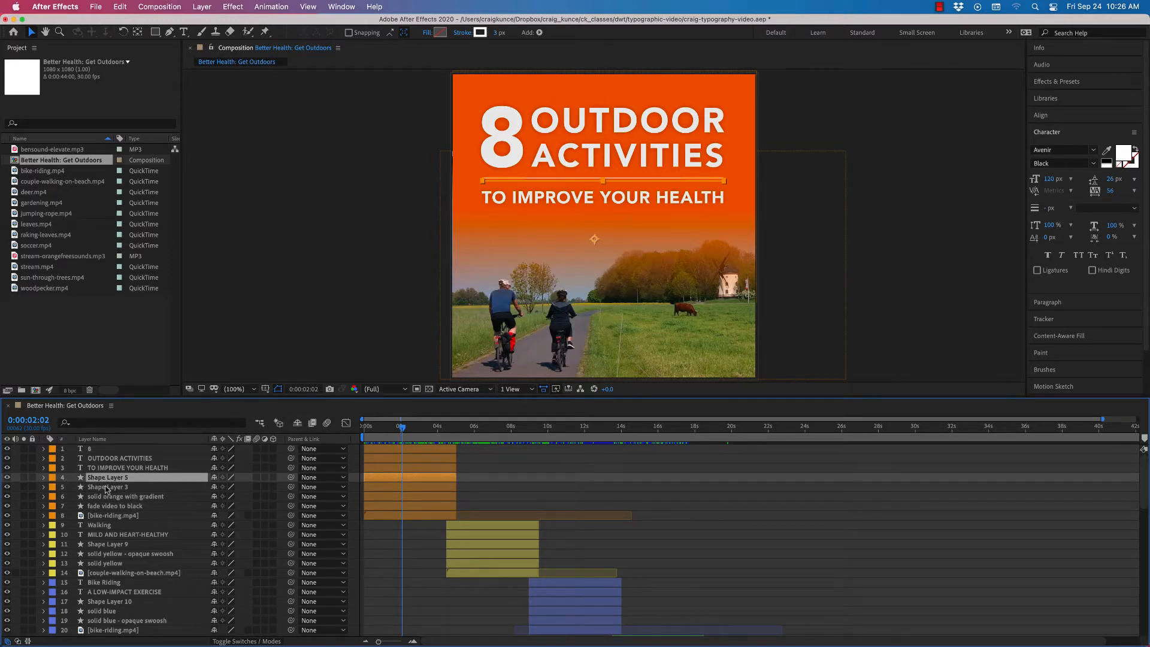
click(107, 488)
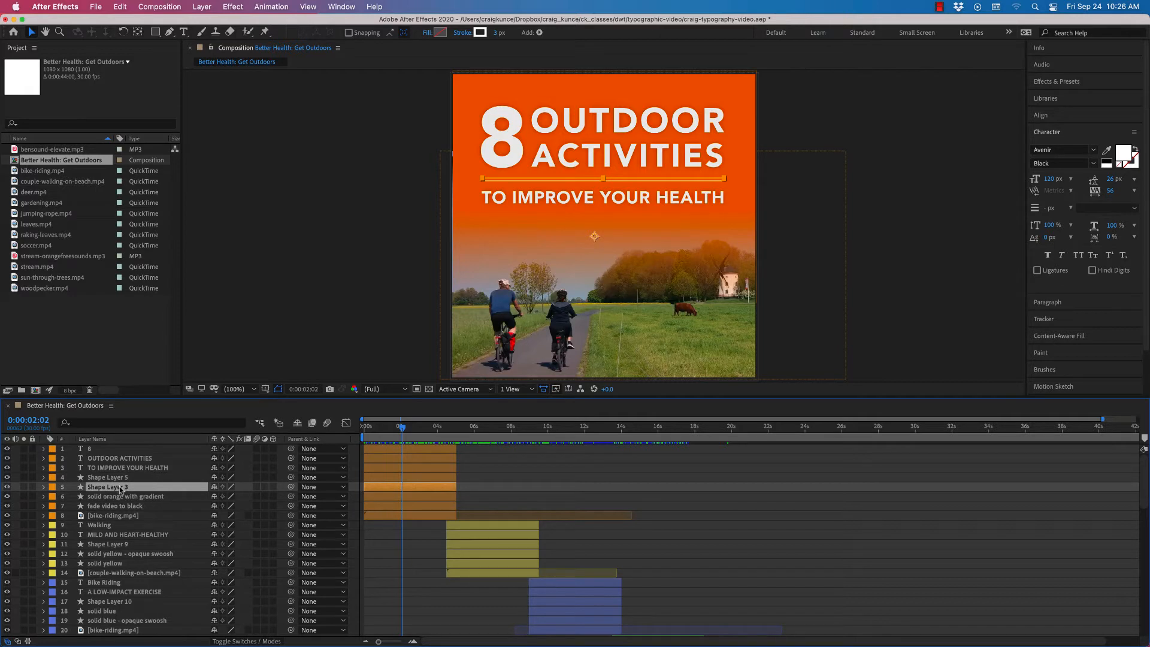
drag(121, 488, 113, 479)
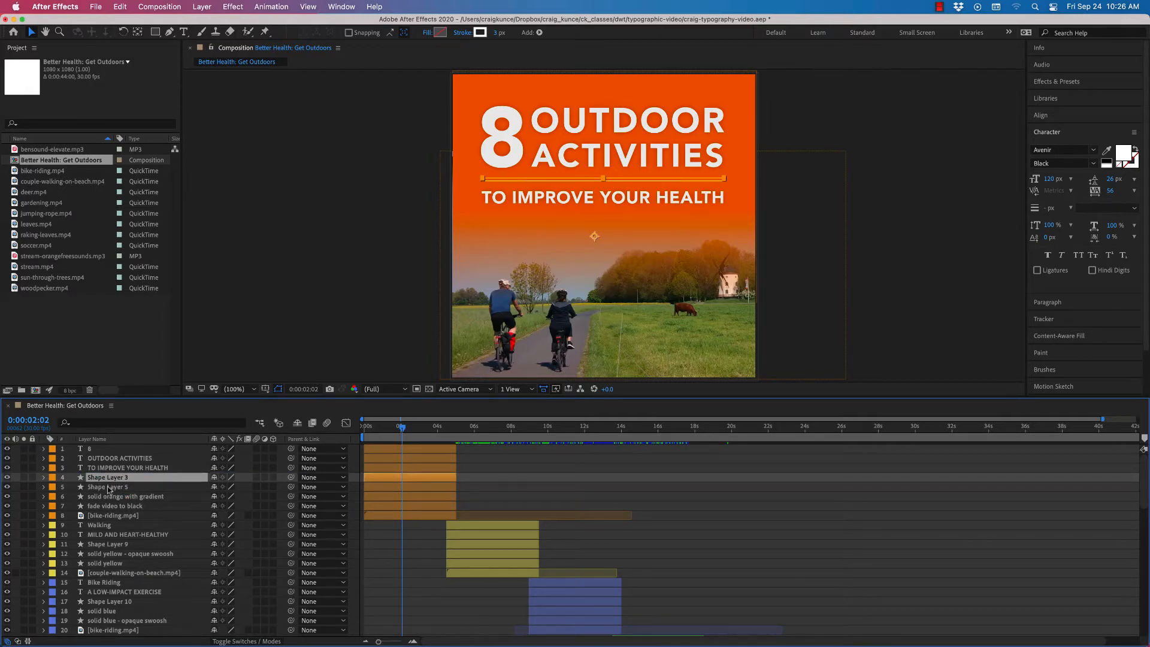
click(108, 488)
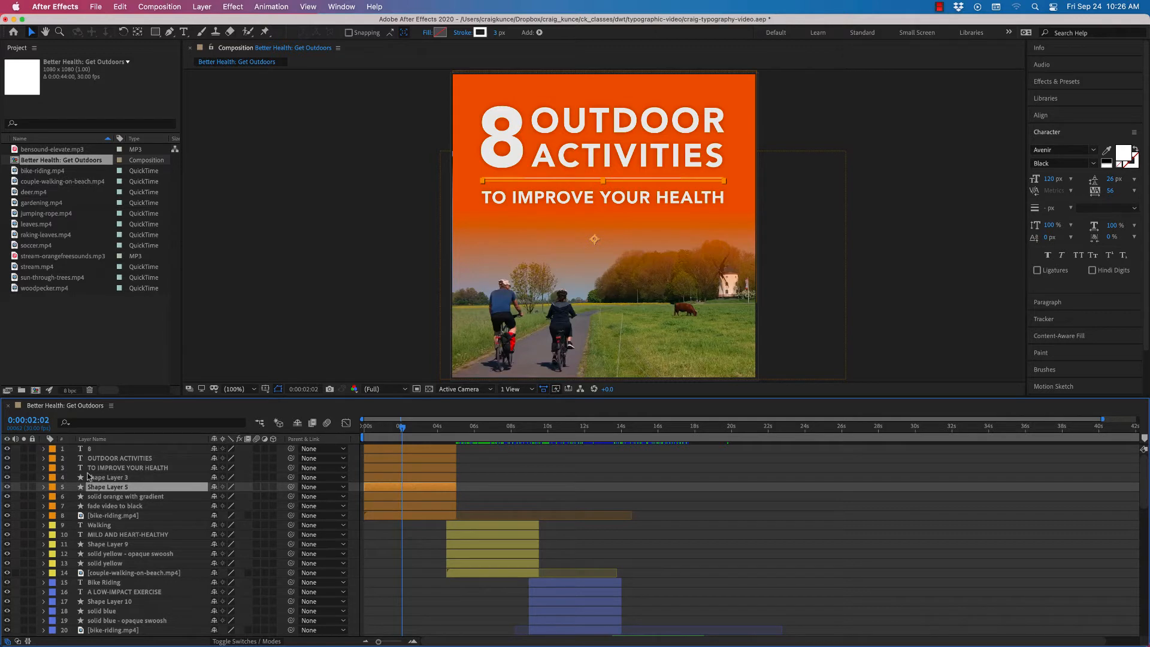
Check the solid orange with gradient layer, clear the selection and draw a rectangle over most of the scene below the title.
click(112, 497)
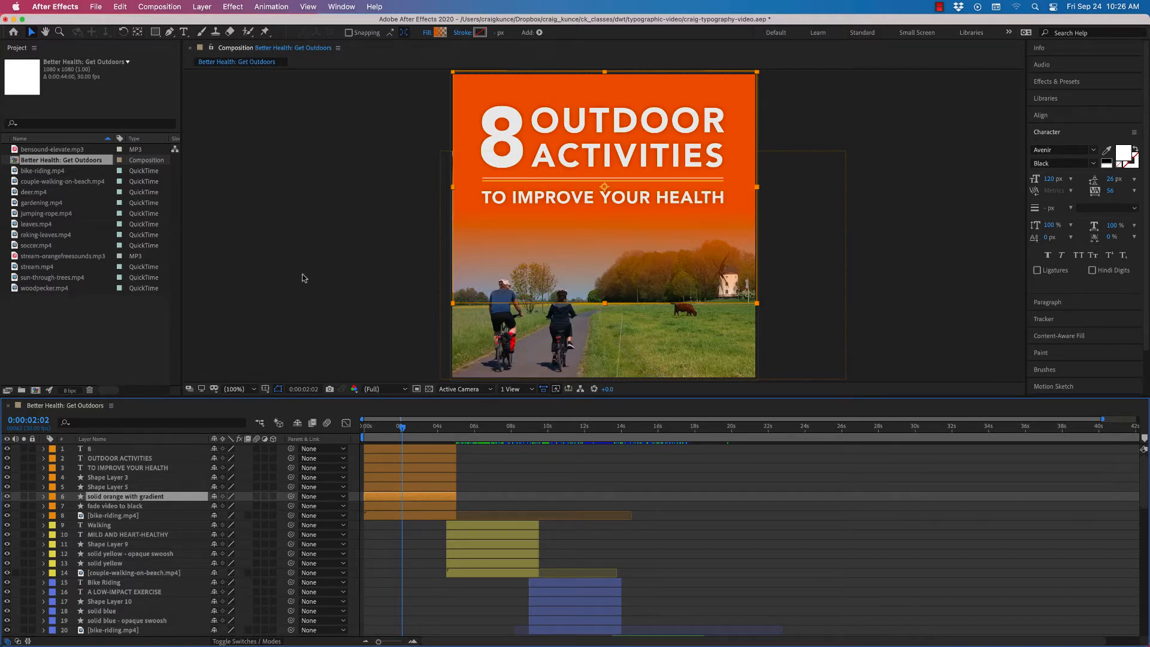
click(305, 253)
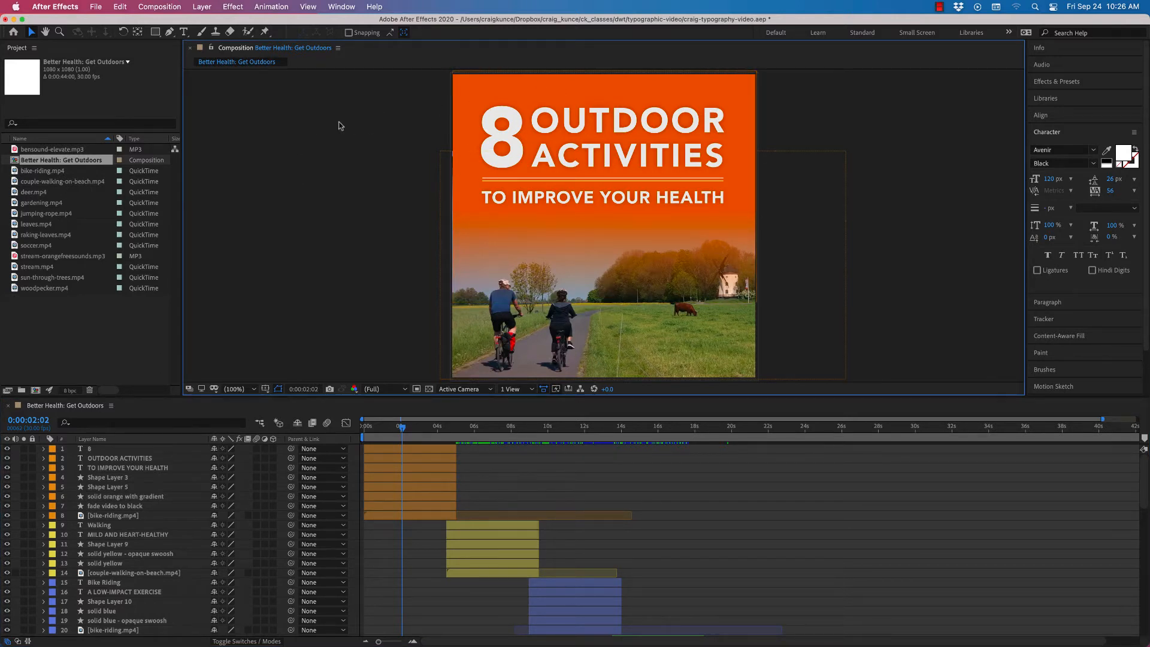
click(155, 32)
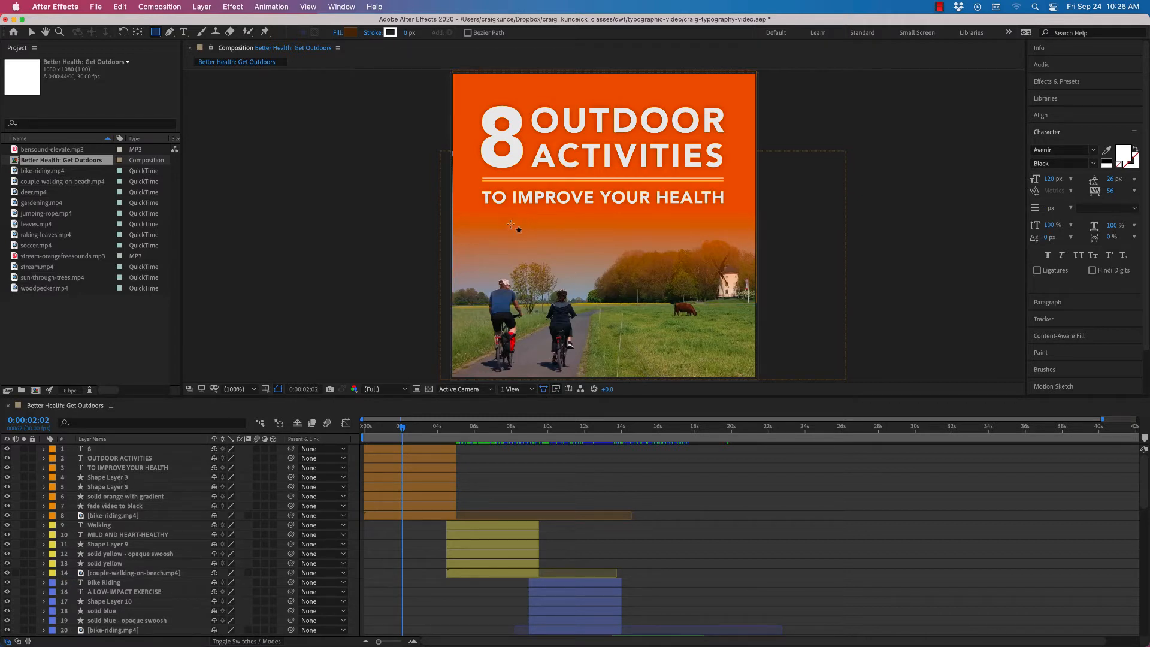
drag(487, 214, 748, 375)
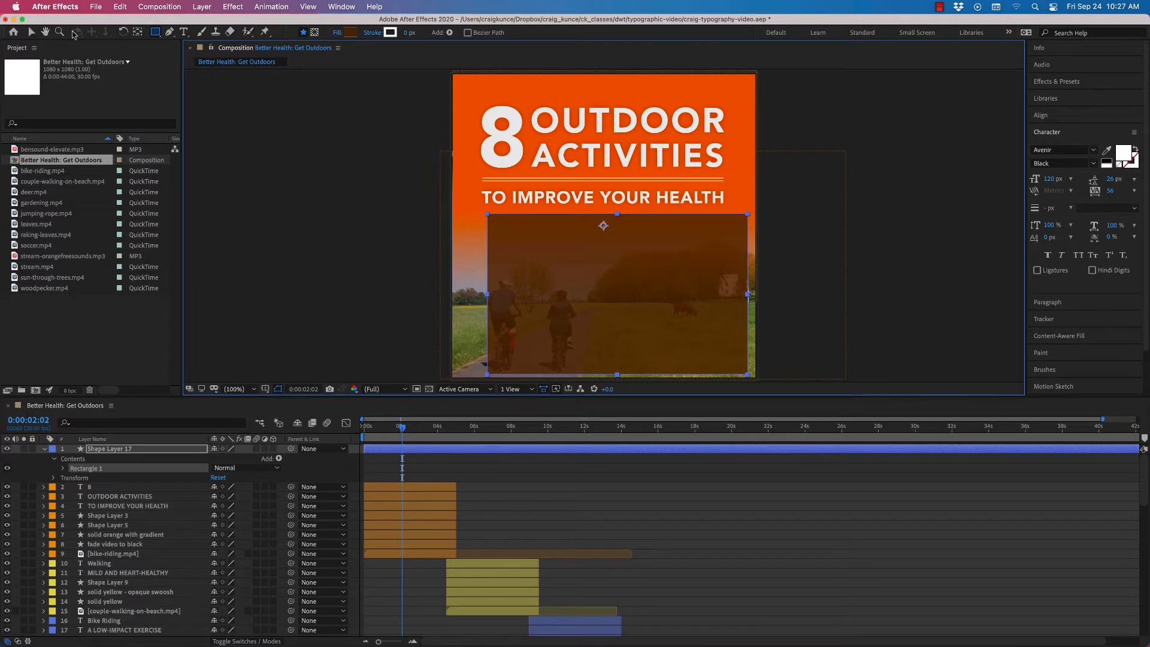
Try the lighter orange-brown AA570A as the new rectangle's fill color.
click(351, 34)
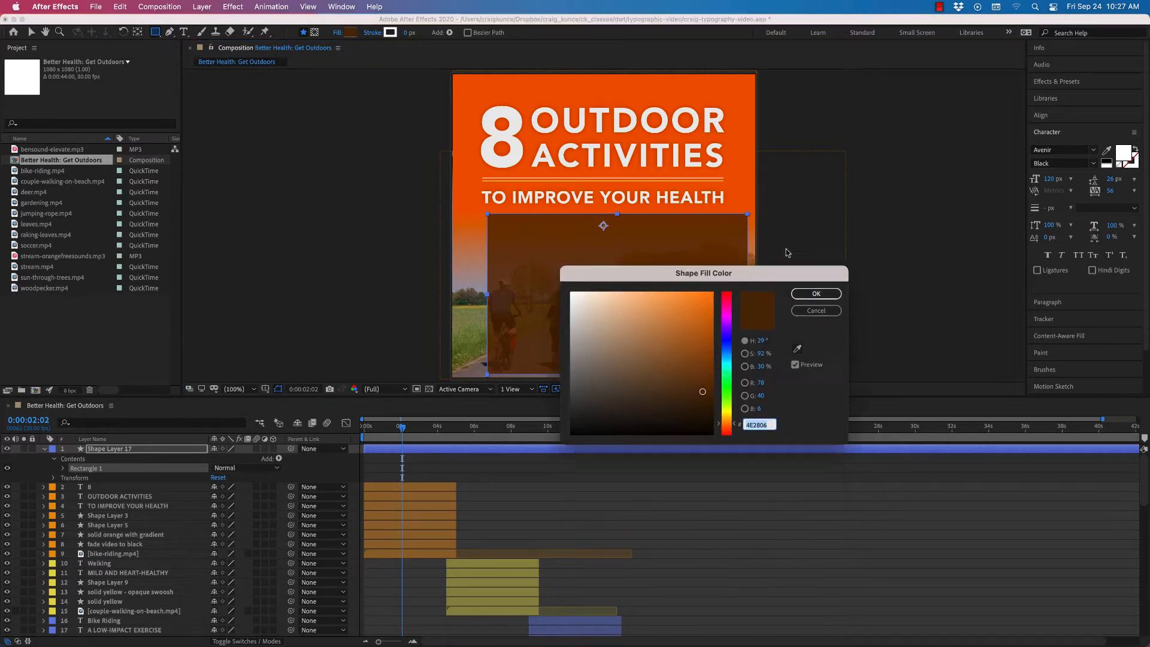
drag(787, 273, 779, 128)
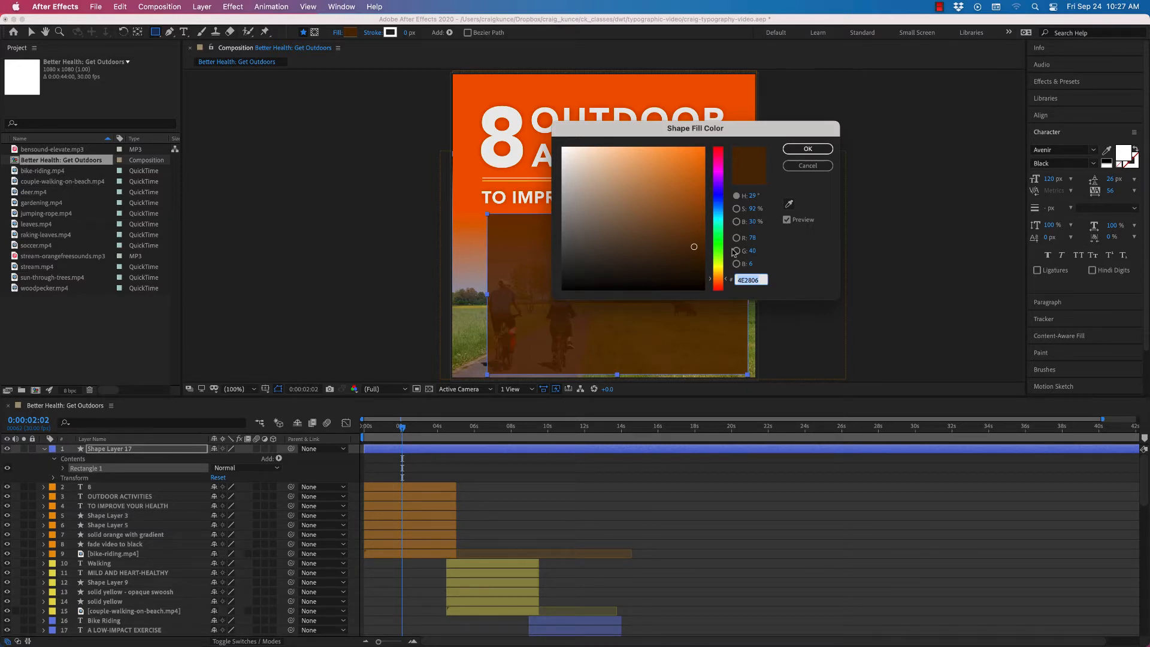
mouse_move(694, 247)
mouse_down()
mouse_move(677, 218)
mouse_move(696, 194)
mouse_up()
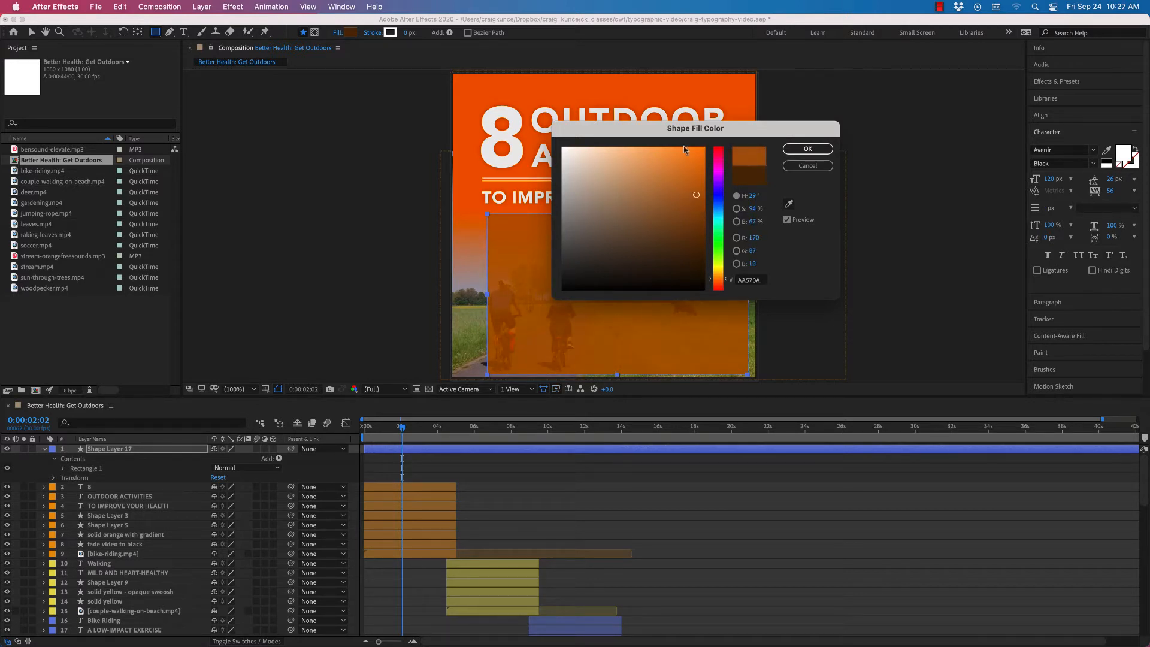
Set the rectangle's fill to orange D65E04 with the eyedropper, denying the screen recording request.
drag(663, 132, 797, 137)
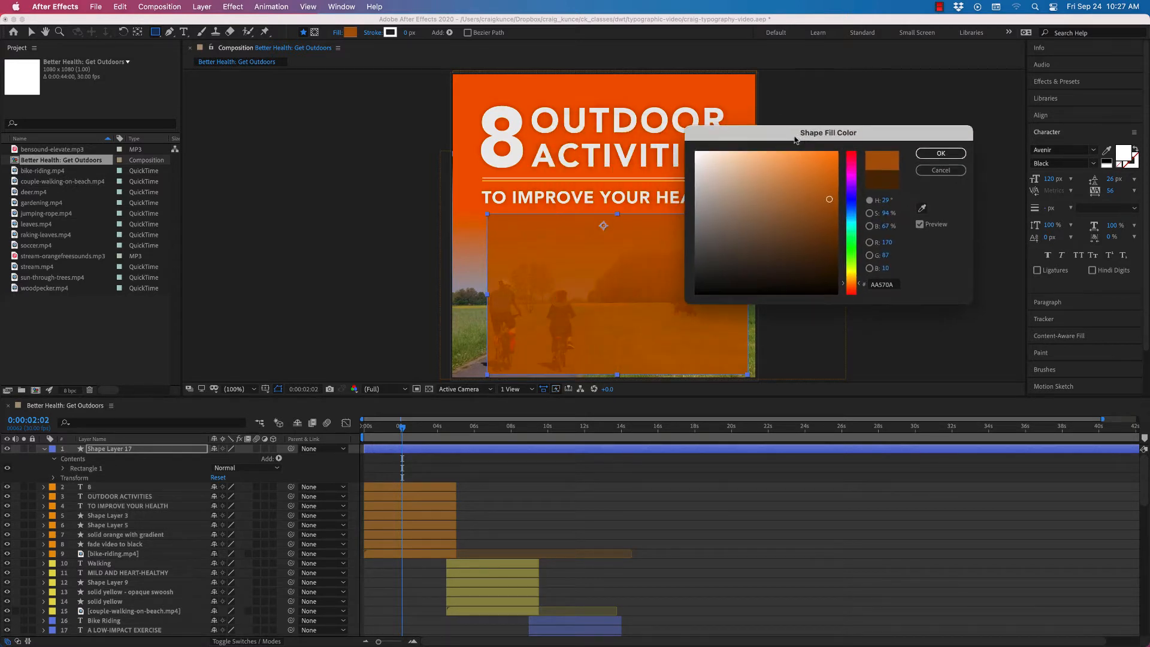
click(923, 209)
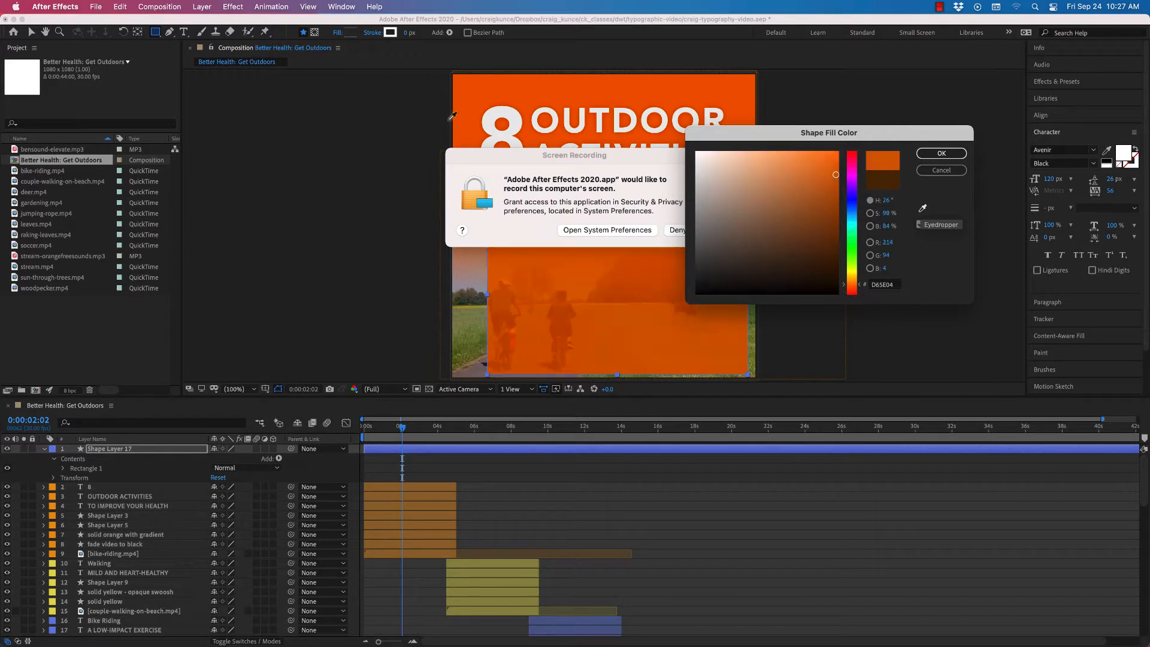
click(466, 78)
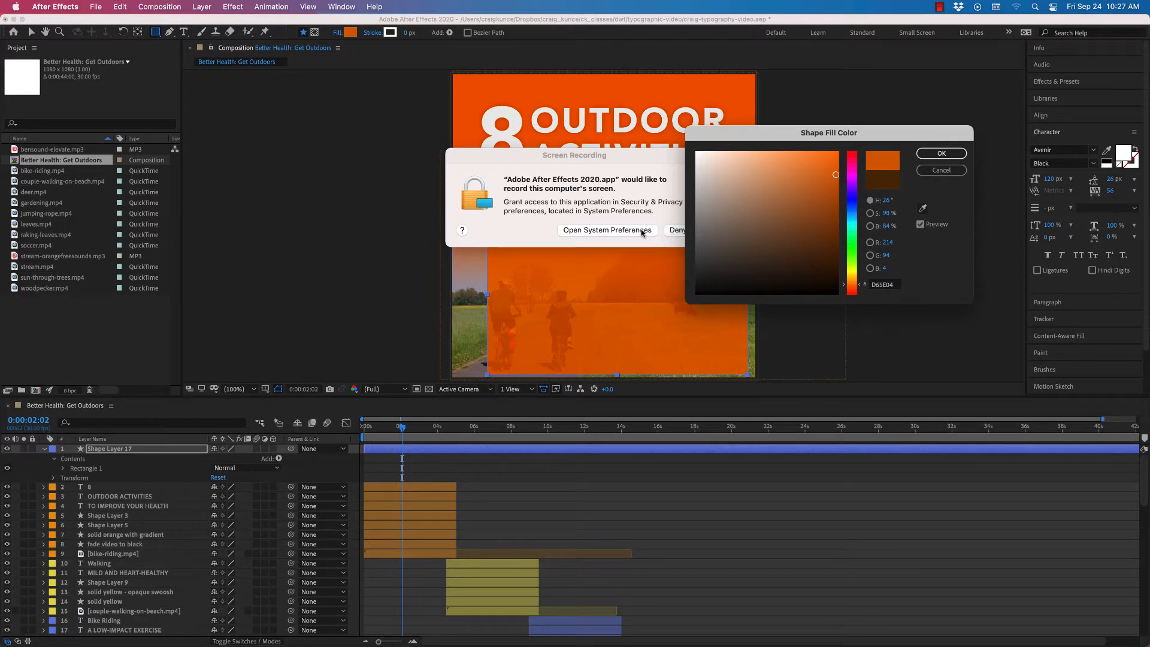
drag(672, 157, 608, 154)
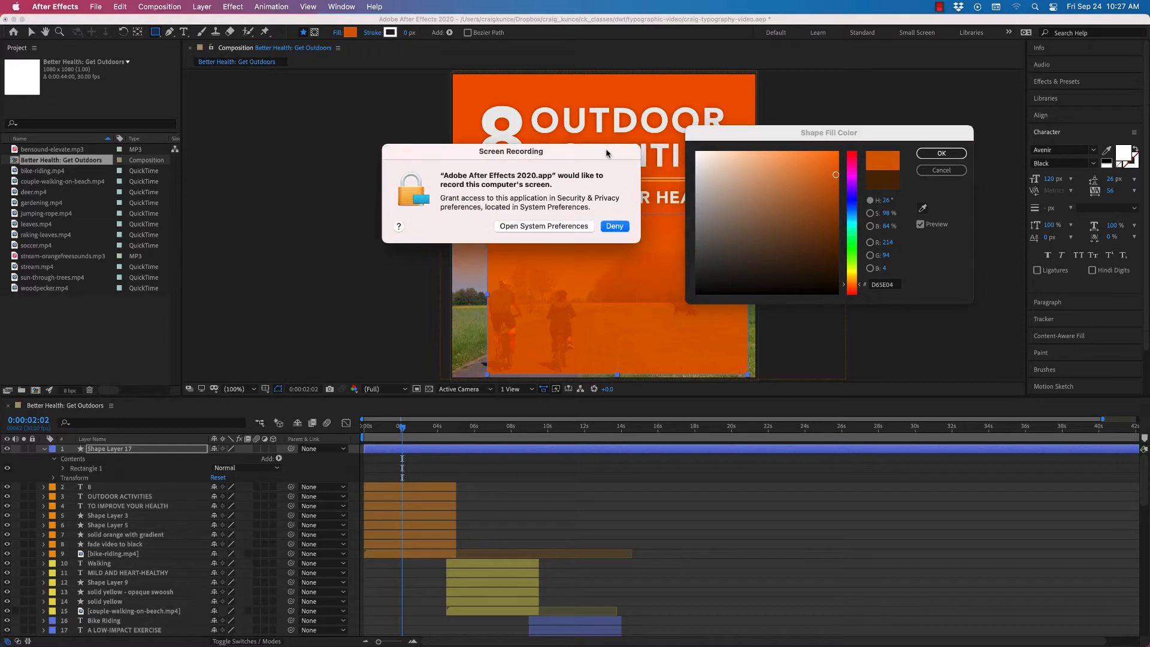
click(617, 226)
drag(857, 134, 946, 104)
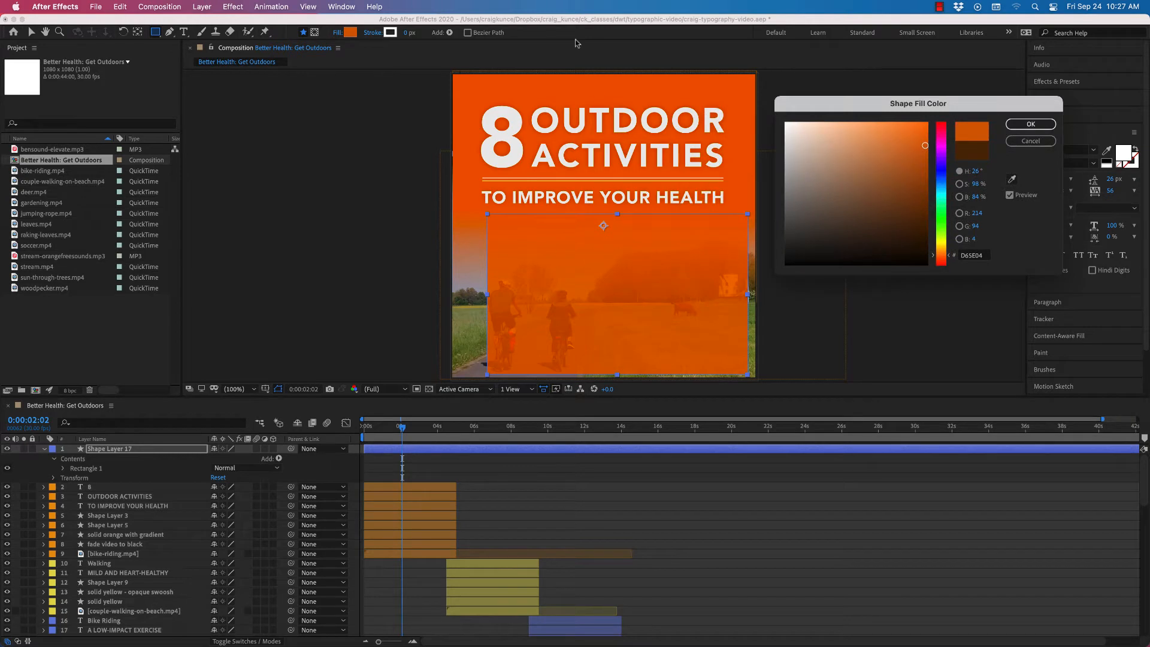
click(1031, 125)
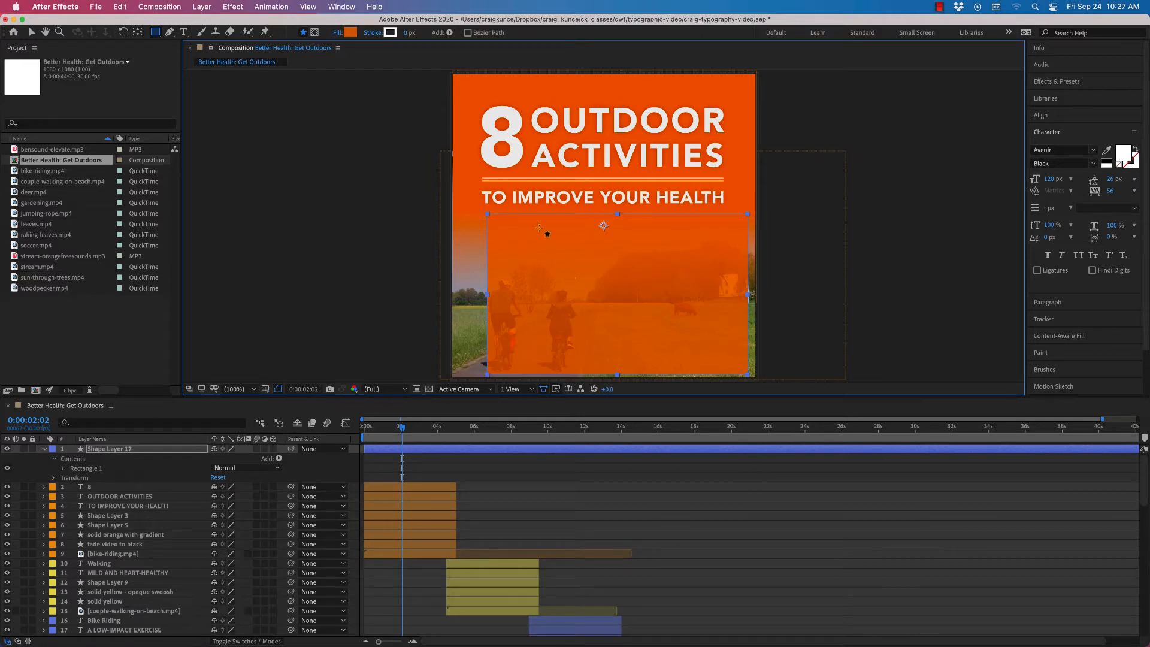
click(351, 33)
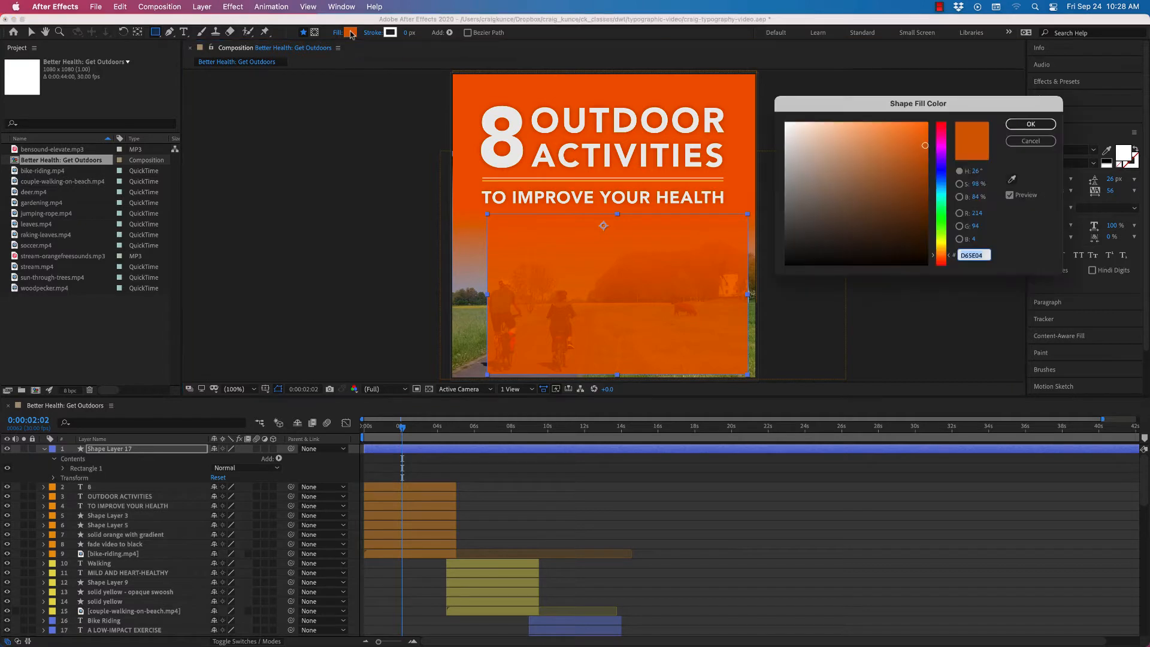
click(1031, 124)
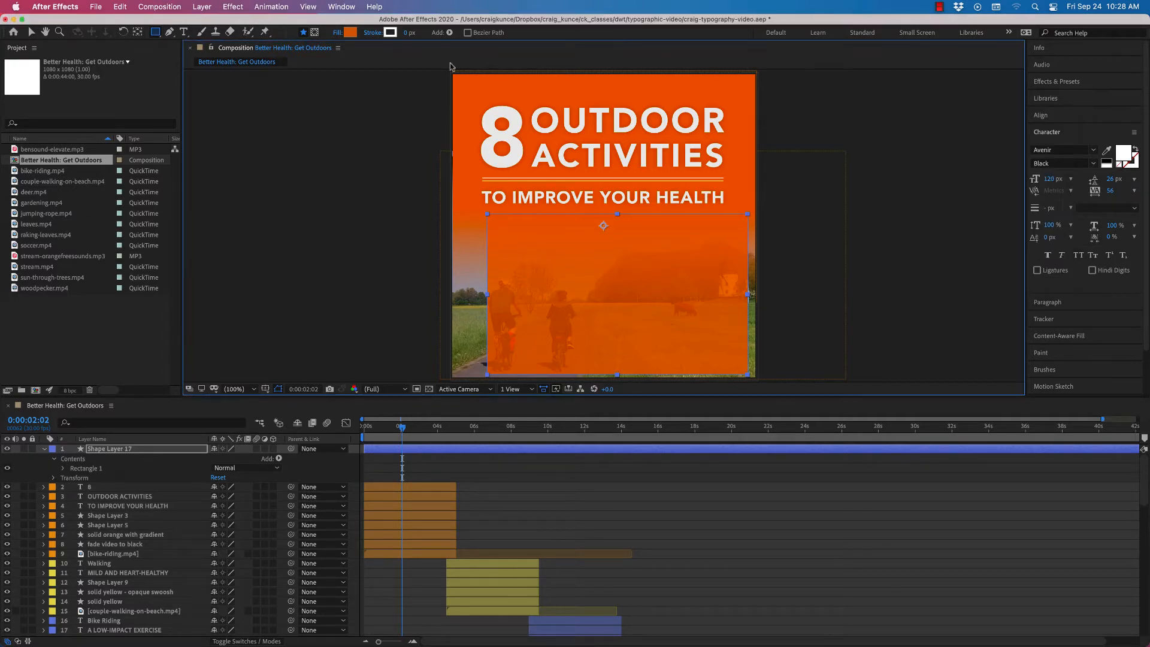
Set the rectangle's fill opacity to 39 % in Normal mode and change the fill type to Linear Gradient.
click(336, 33)
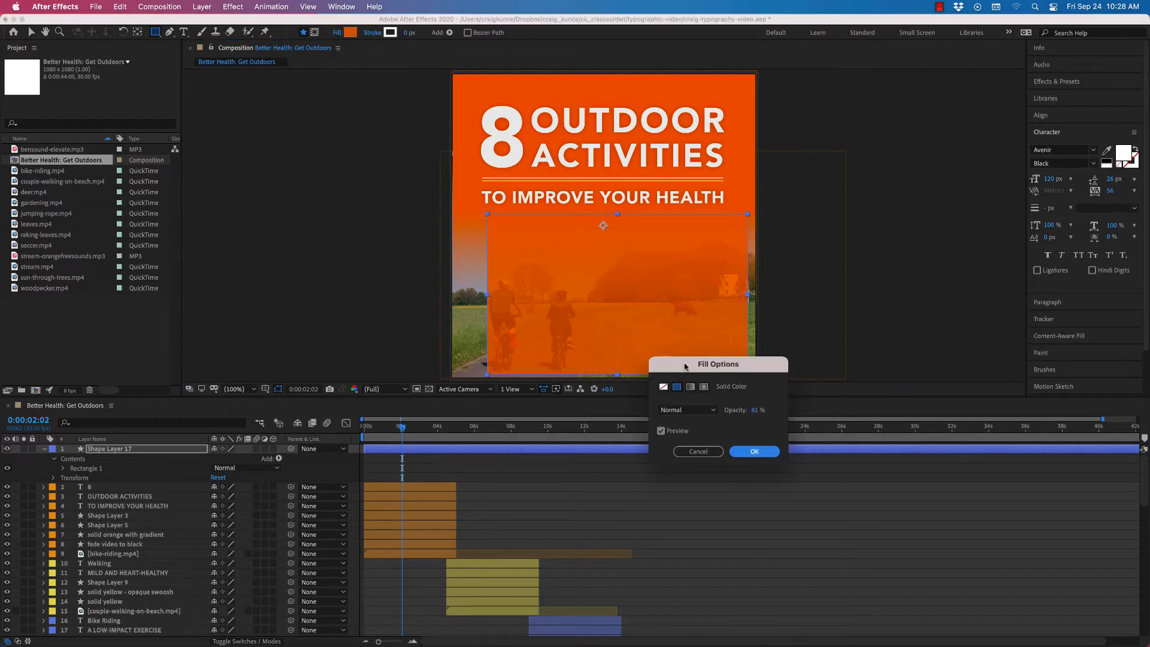
drag(685, 366, 883, 115)
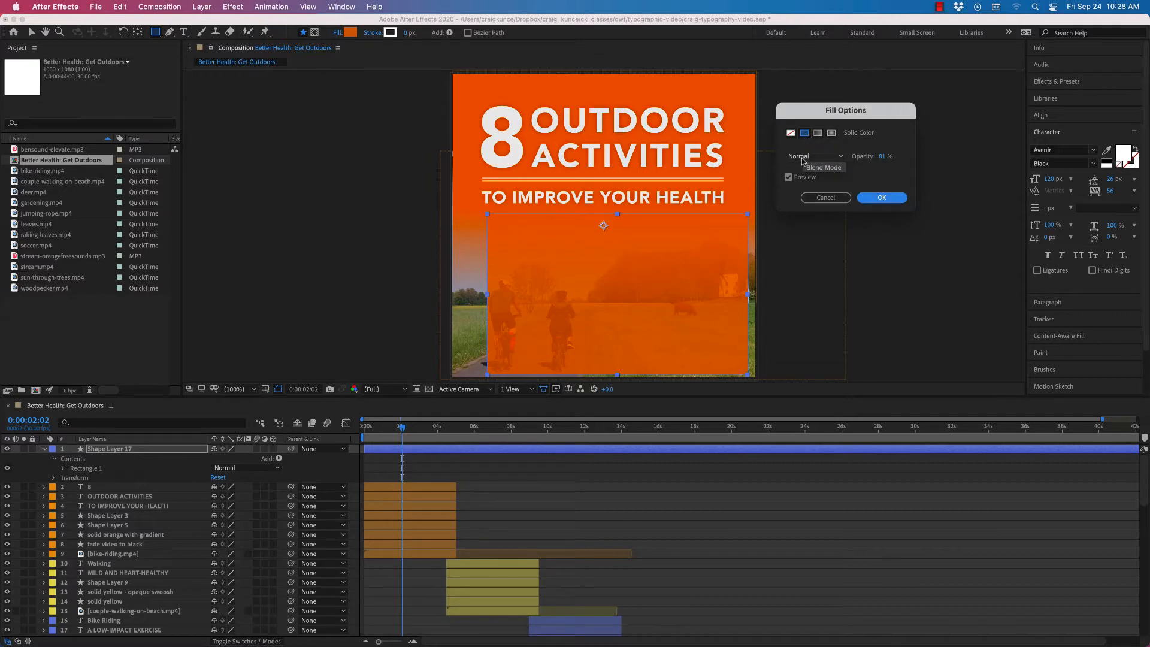
click(837, 157)
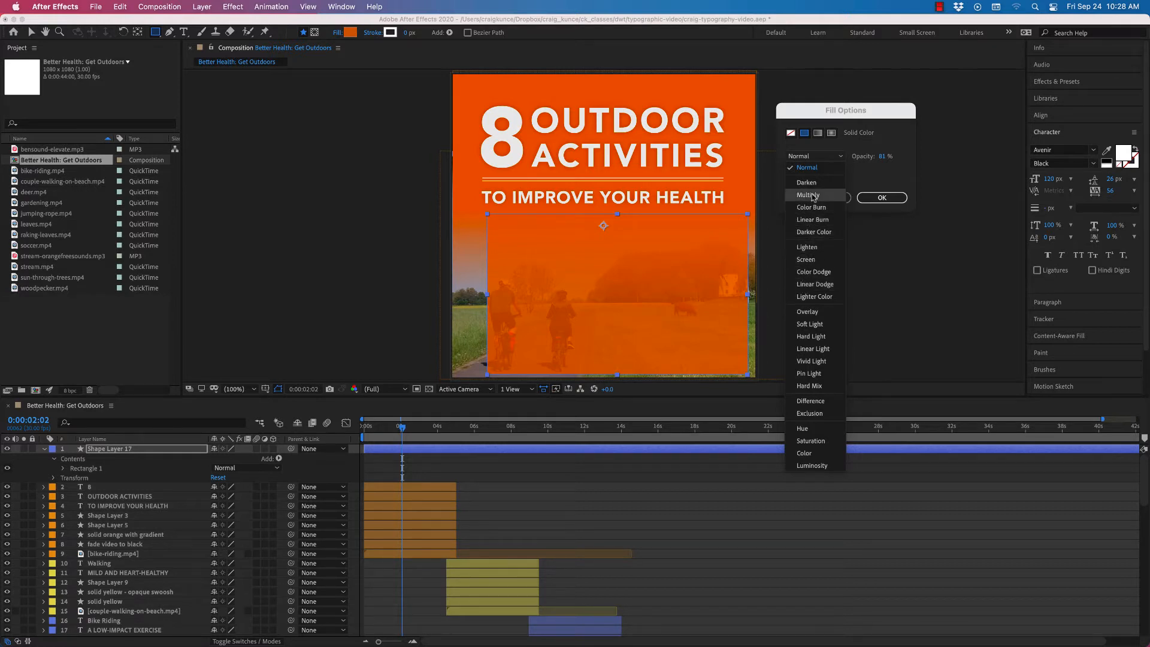
click(872, 167)
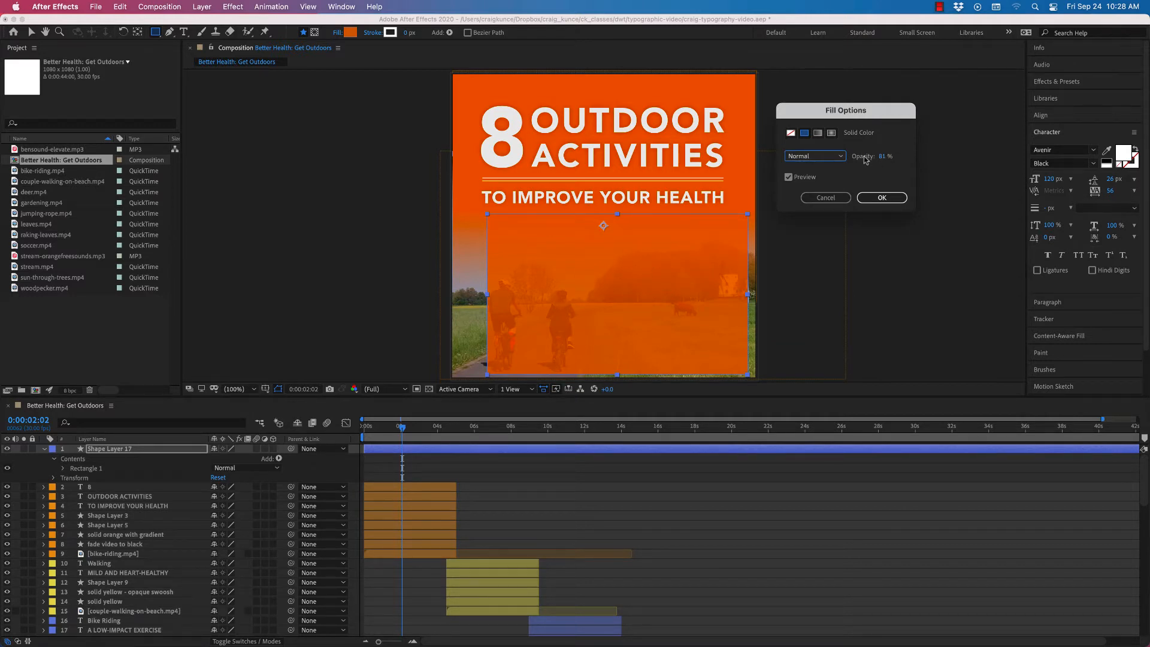
click(881, 156)
click(881, 158)
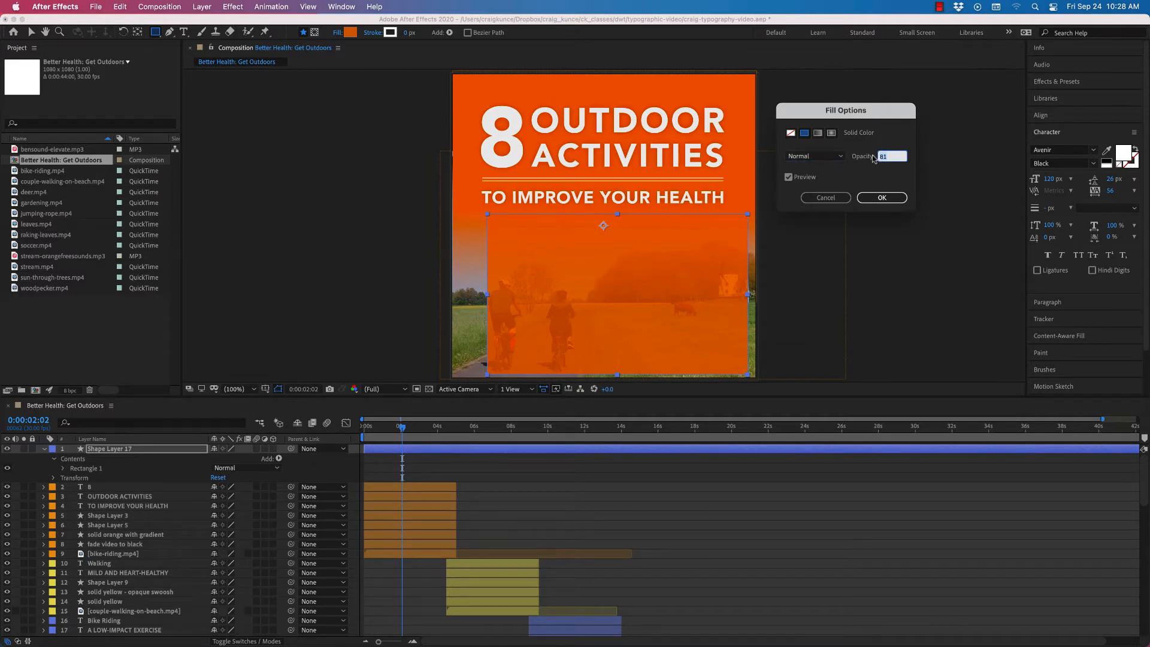
click(882, 173)
mouse_move(891, 157)
mouse_down()
mouse_move(939, 158)
mouse_move(859, 158)
mouse_move(925, 159)
mouse_move(886, 158)
mouse_up()
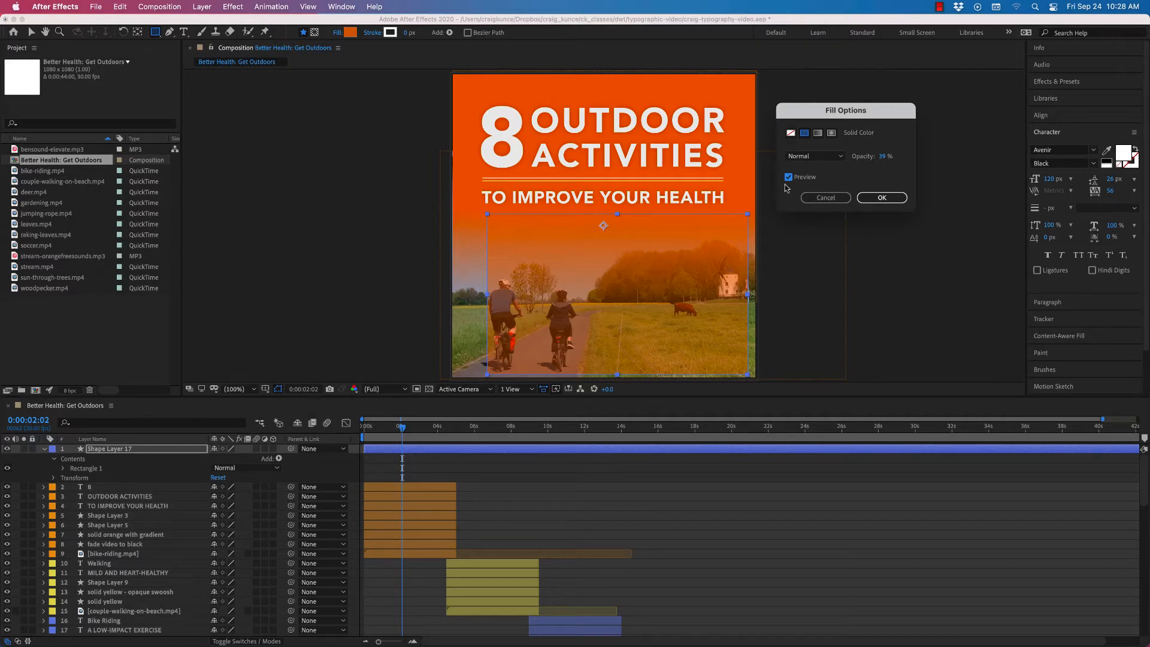
click(818, 133)
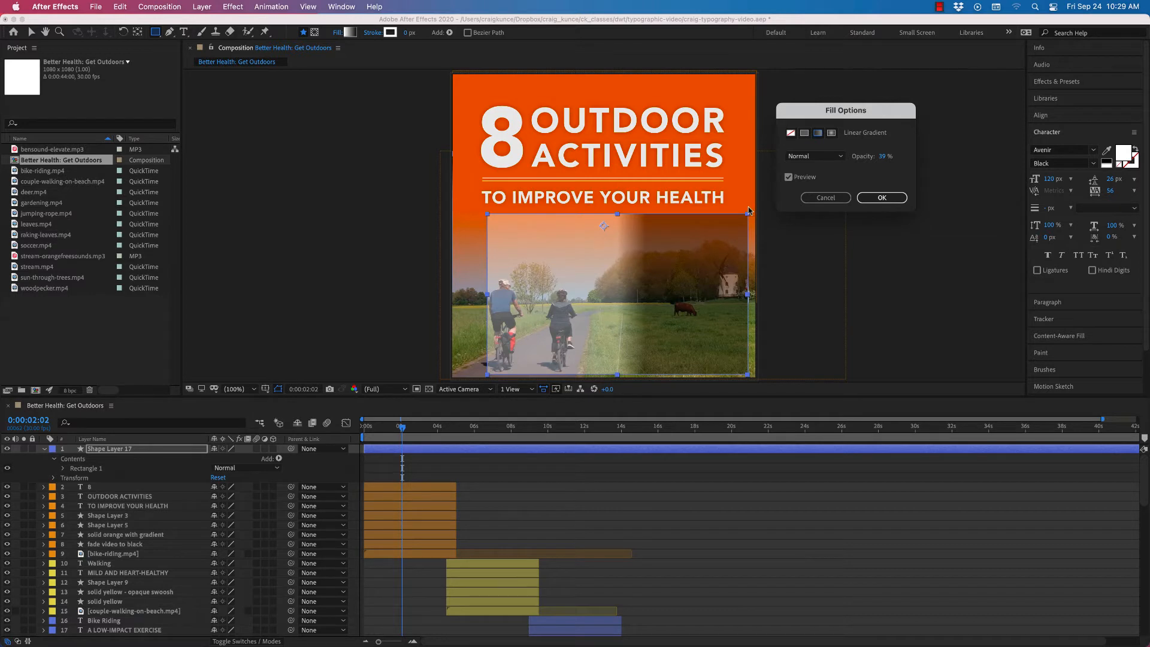
click(881, 198)
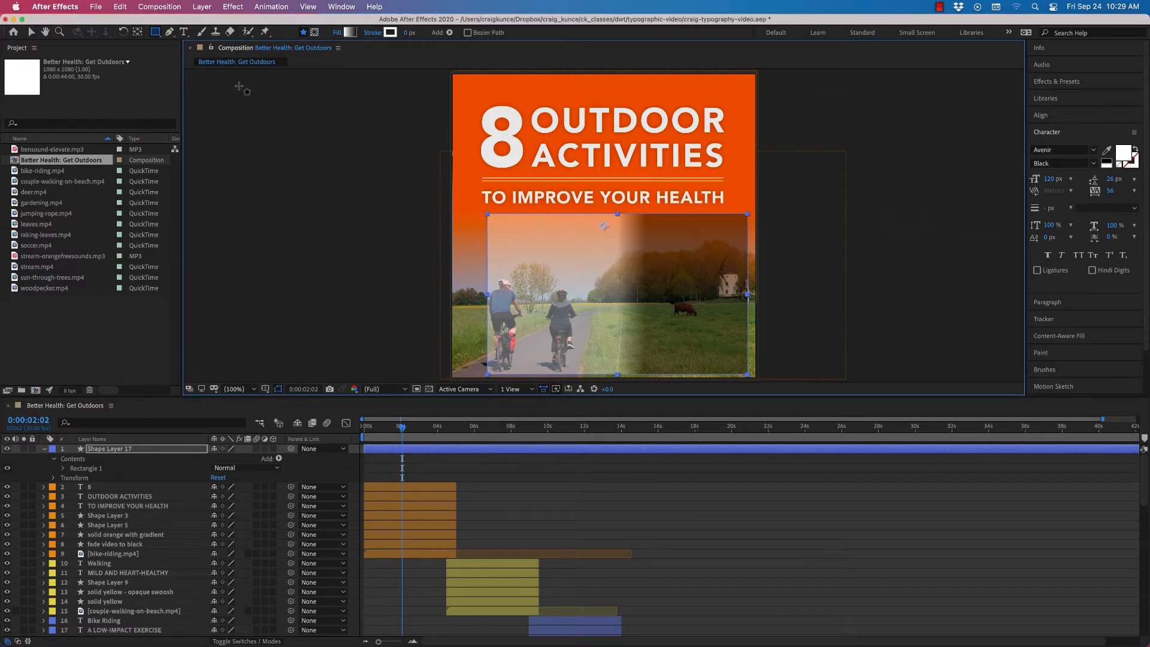
Rotate the gradient rectangle a quarter turn counterclockwise so its dark end is on top.
click(123, 32)
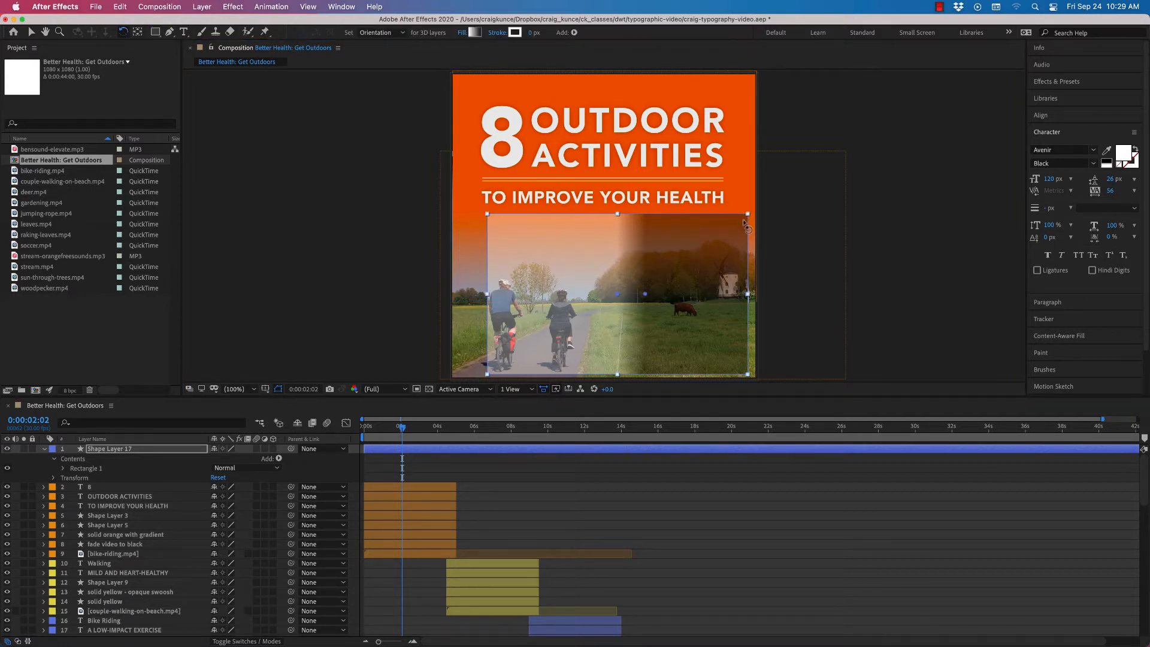
drag(745, 223, 588, 178)
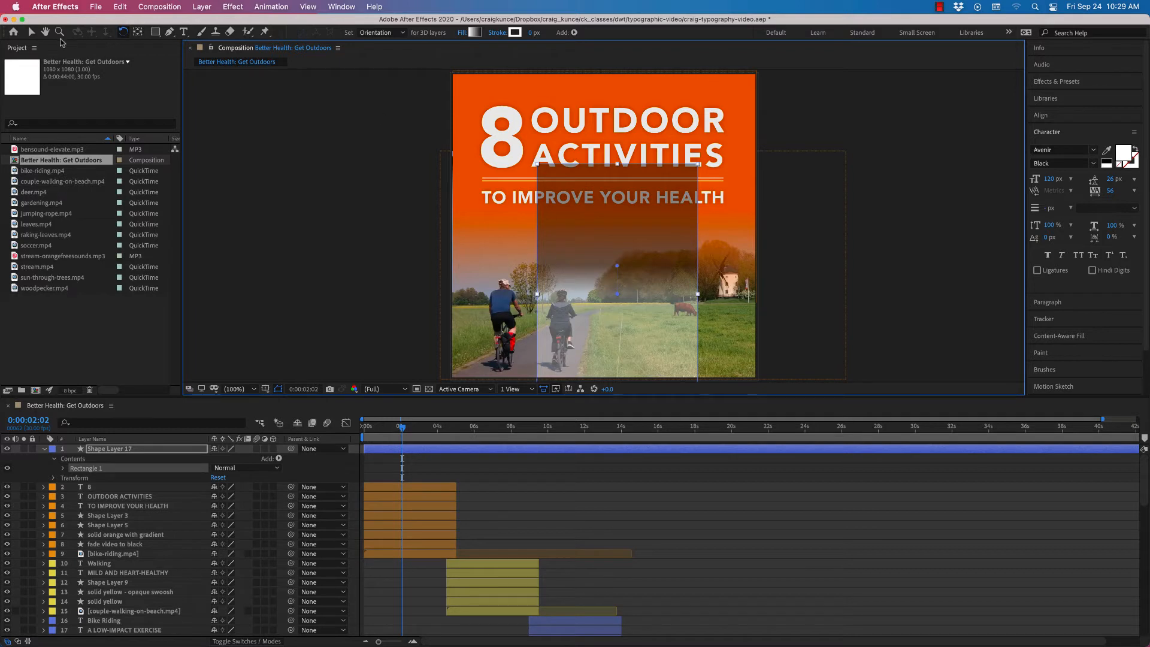
Resize the rotated rectangle to nearly the composition's width and place it across the subtitle and the cyclist footage.
click(31, 32)
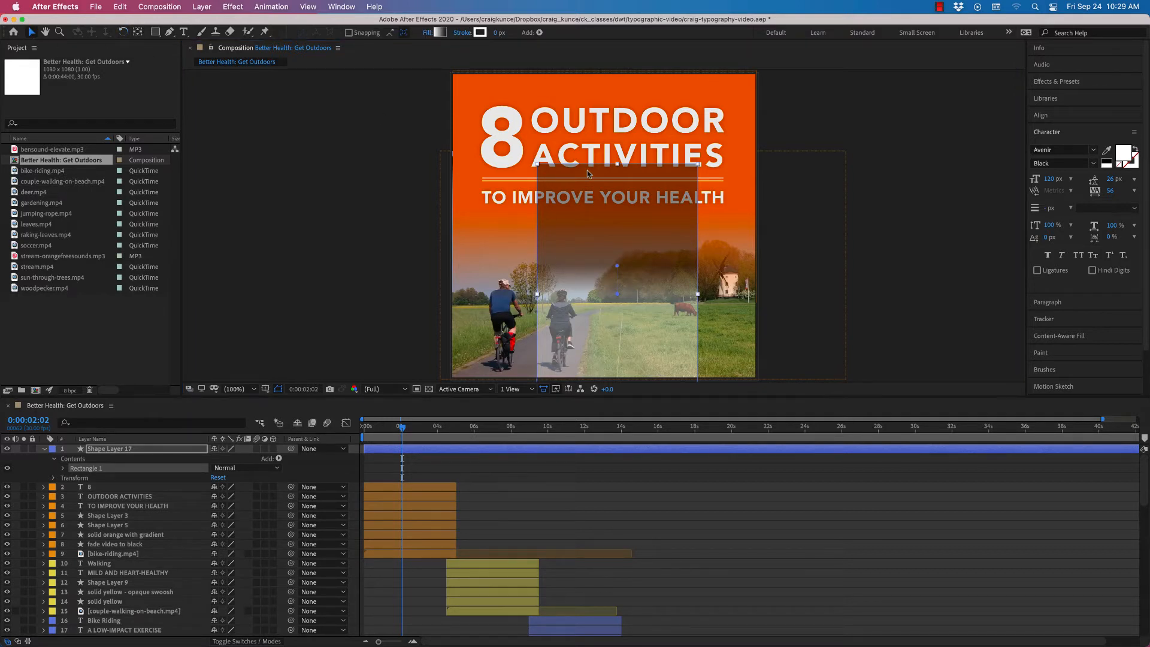
drag(596, 194, 579, 139)
drag(681, 241, 728, 240)
mouse_move(601, 115)
mouse_down()
mouse_move(600, 176)
mouse_move(588, 107)
mouse_up()
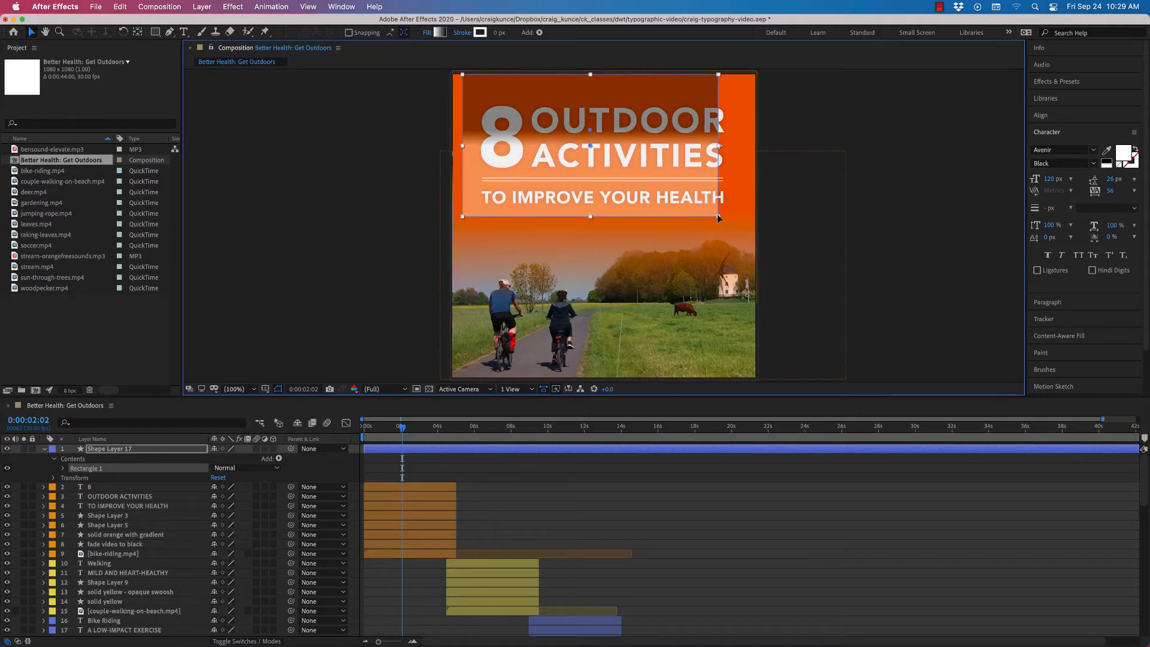
drag(719, 216, 728, 216)
drag(683, 184, 695, 291)
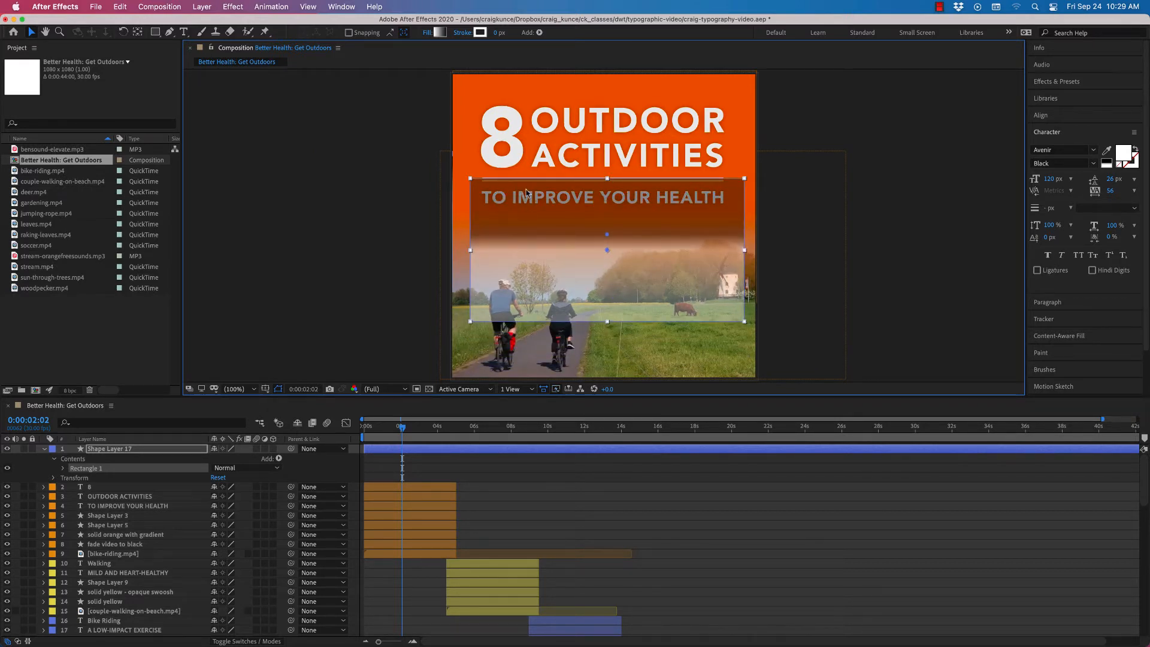
Try dark red B40000 as the start color of the rectangle's gradient.
click(440, 33)
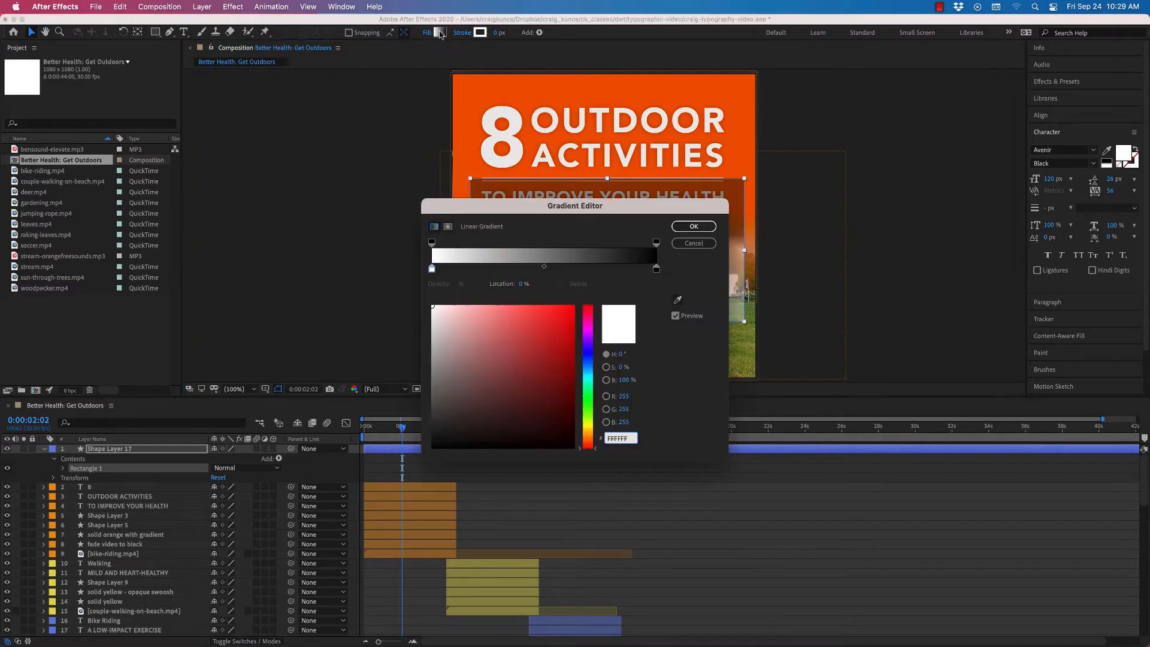
drag(554, 206, 880, 57)
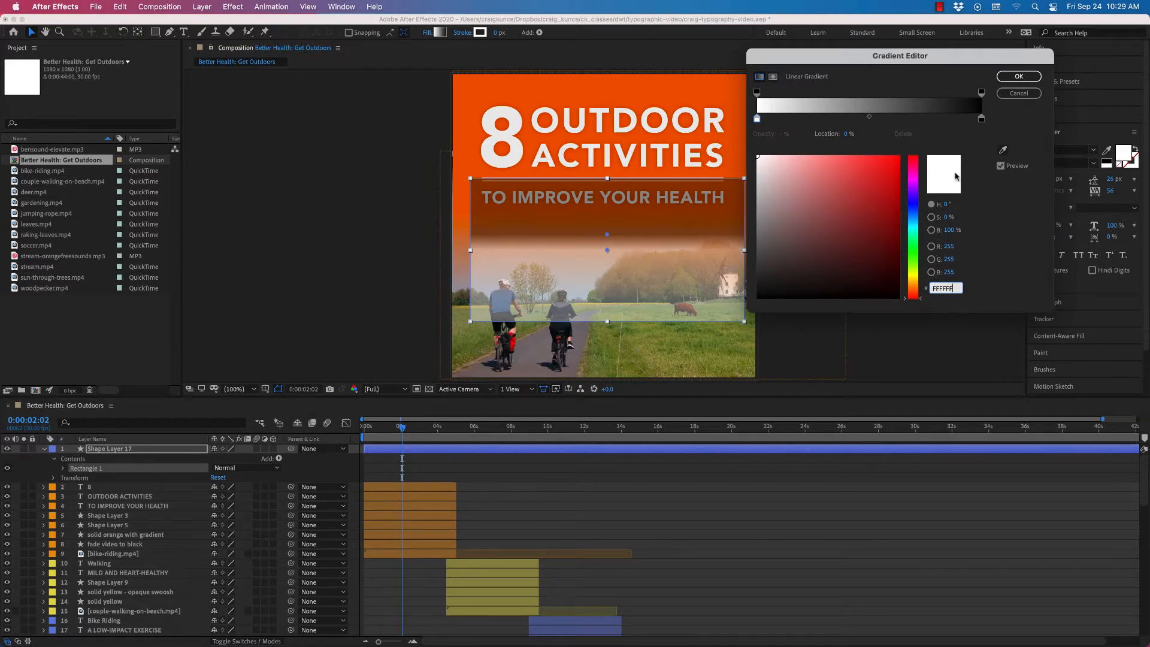
click(757, 121)
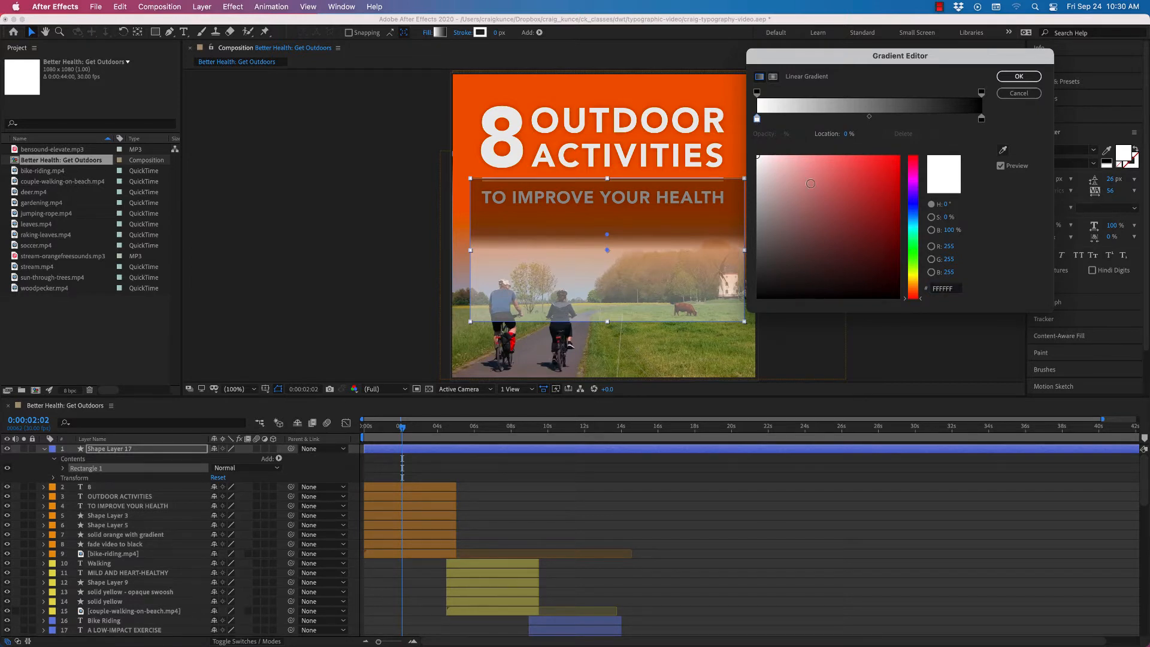
mouse_move(890, 197)
mouse_down()
mouse_move(898, 215)
mouse_move(898, 198)
mouse_up()
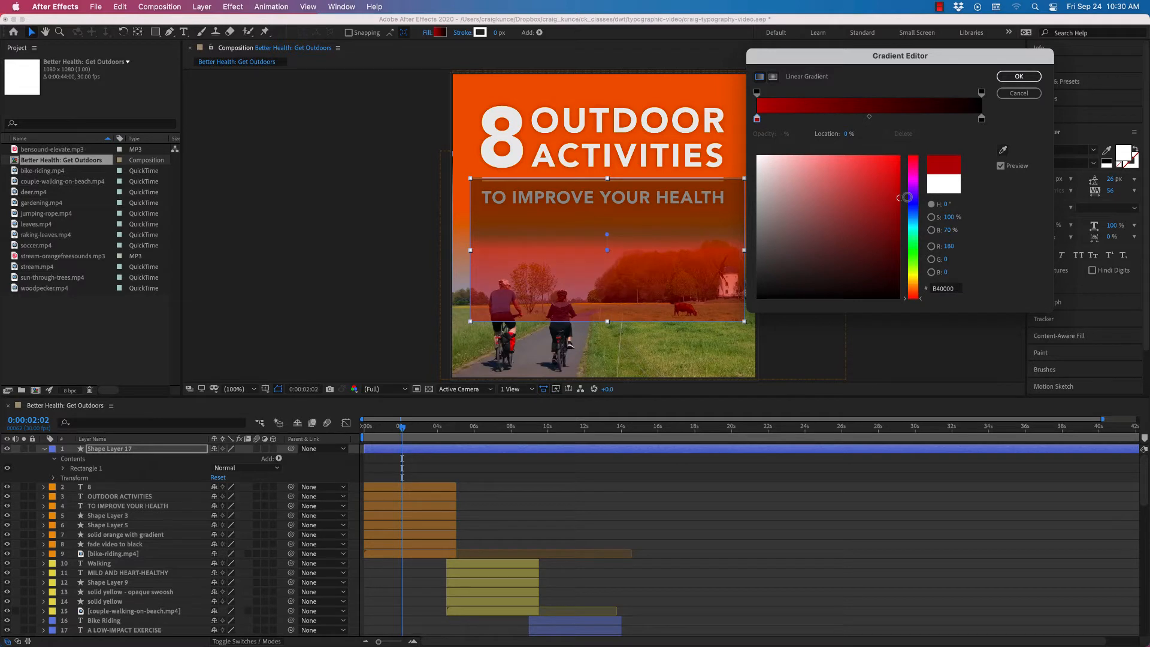
Sample orange D65E04 from the title background for the gradient's end stop and set its start stop to white FFFFFF.
click(981, 119)
mouse_move(882, 185)
mouse_down()
mouse_move(740, 144)
mouse_move(800, 175)
mouse_move(767, 162)
mouse_move(903, 179)
mouse_move(902, 195)
mouse_up()
click(1003, 150)
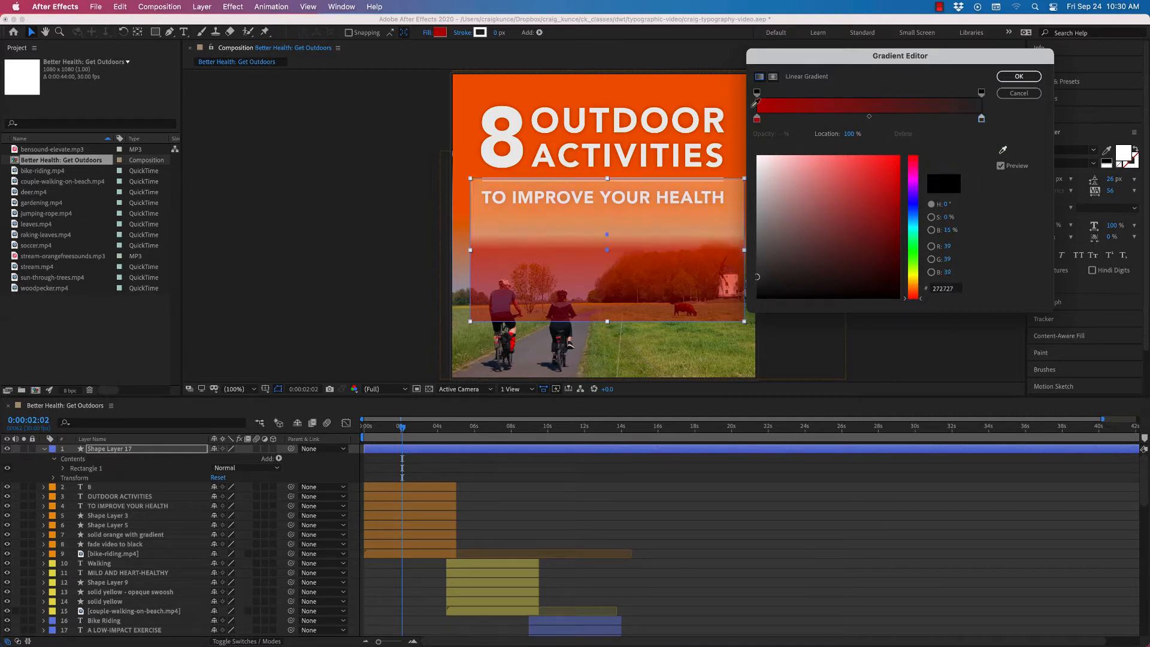
click(640, 73)
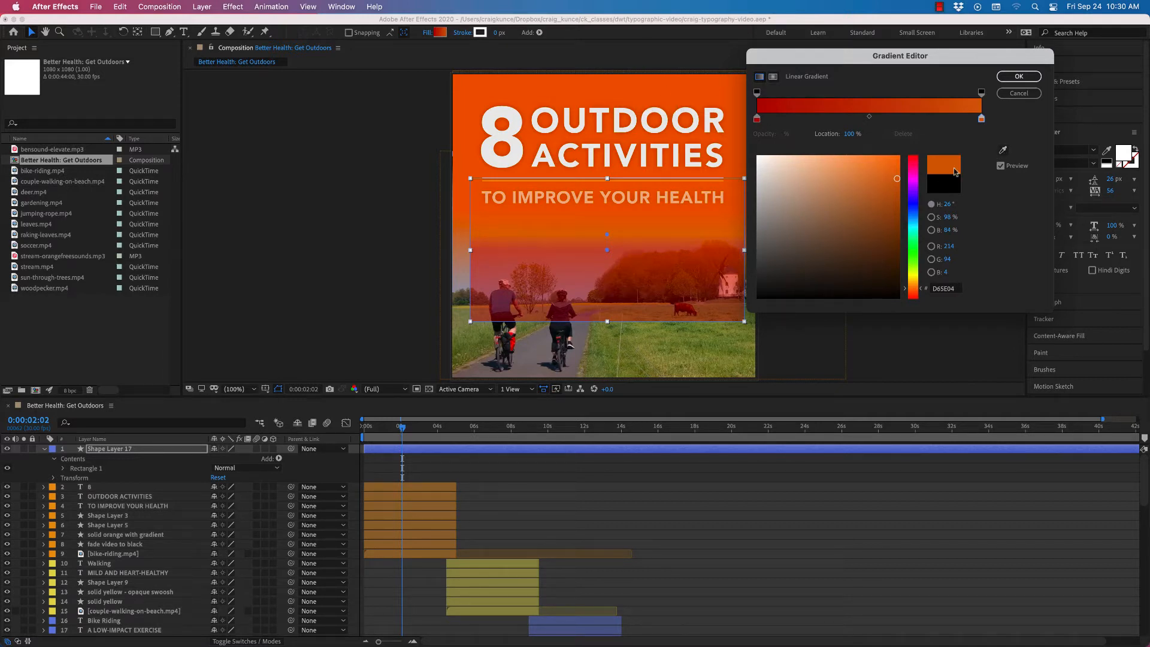
click(757, 118)
drag(812, 197, 757, 156)
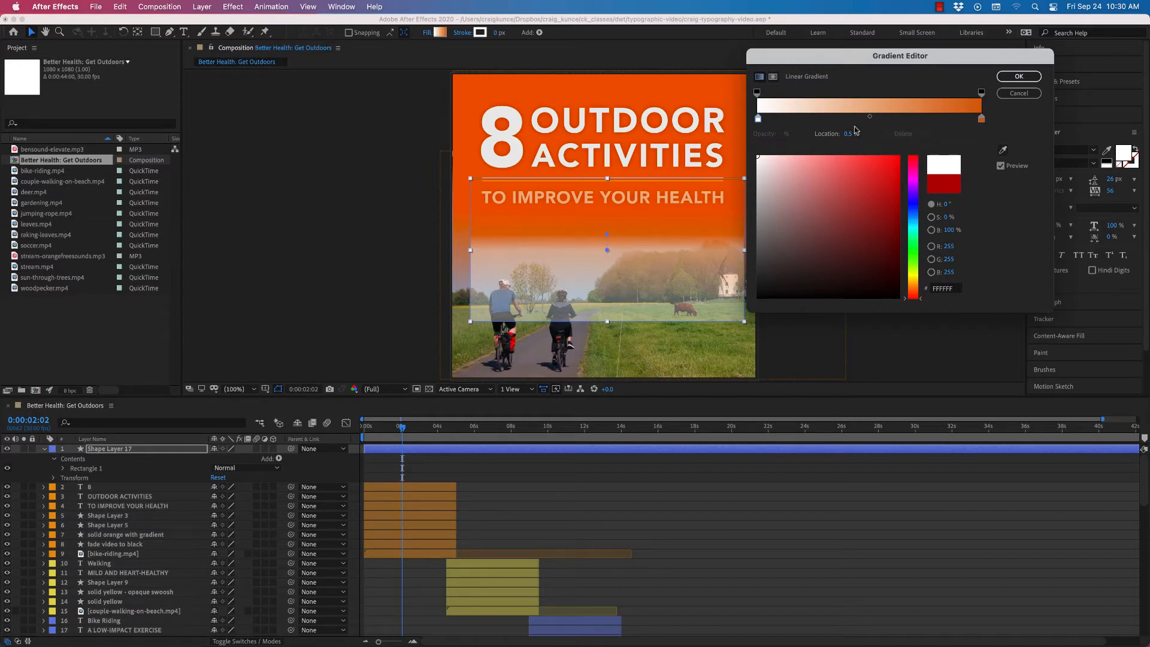
Add an extra white color stop near the gradient's start and shift the midpoint between it and the orange end to 8.3 %.
click(870, 117)
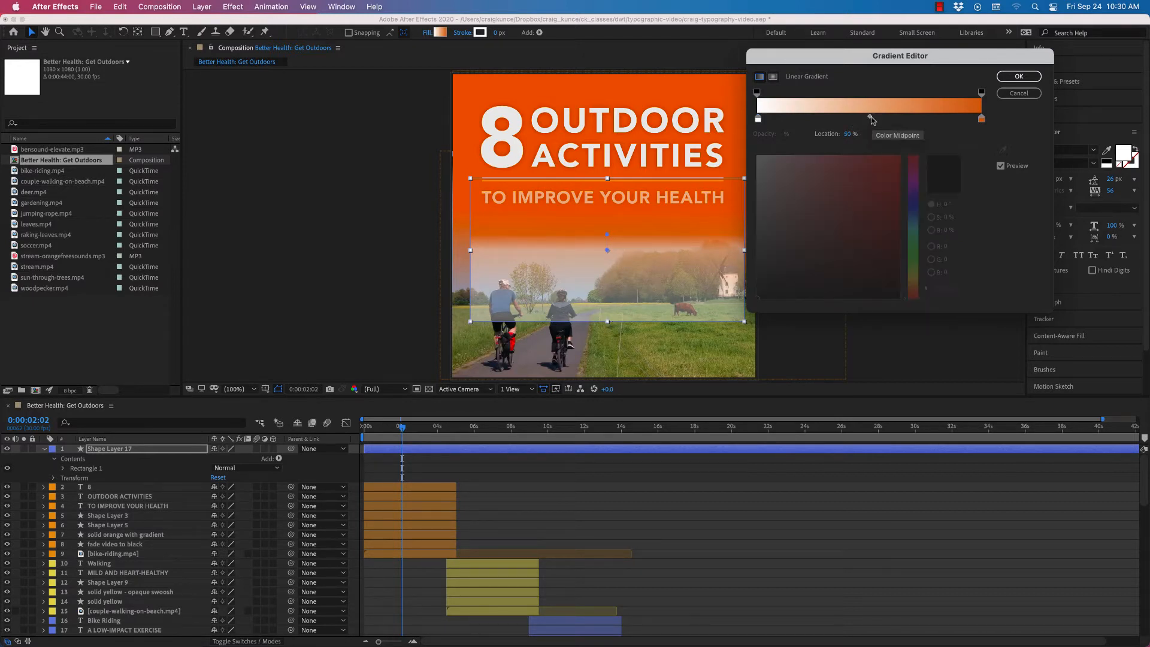
drag(870, 117, 875, 119)
click(876, 119)
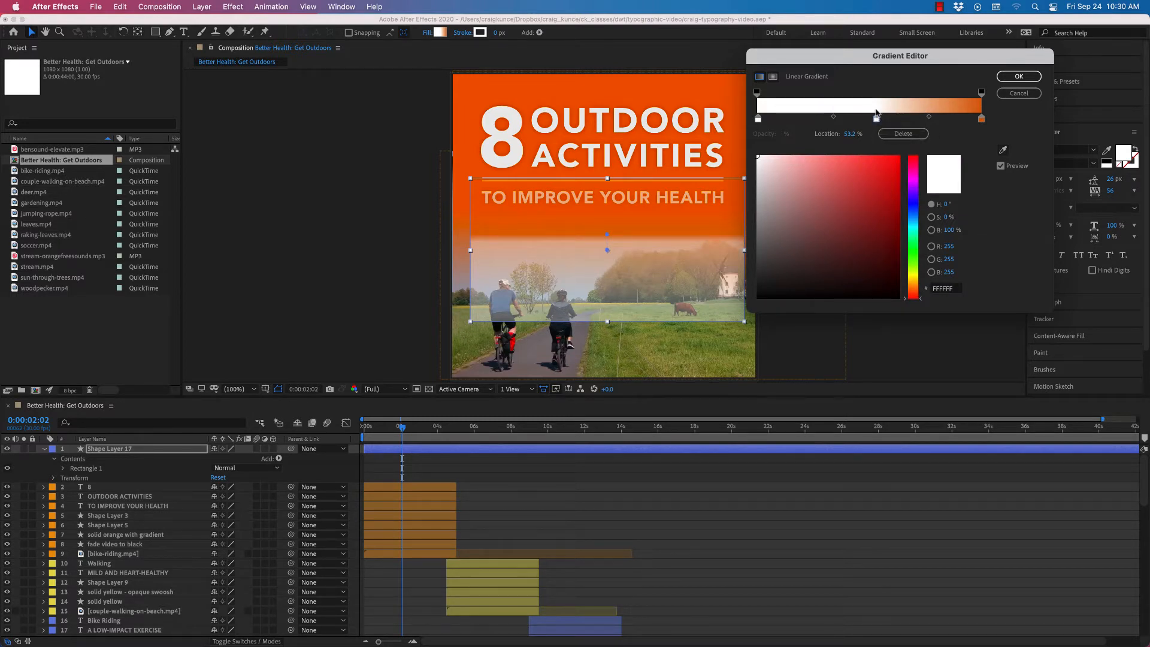
drag(876, 119, 785, 119)
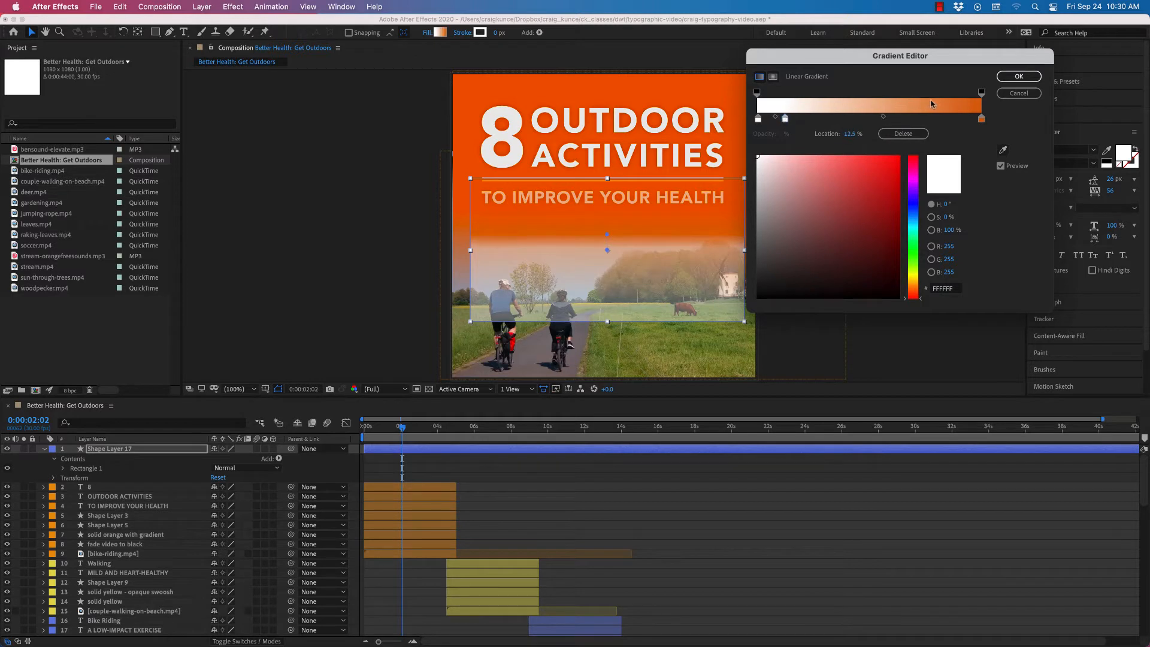
drag(884, 118, 814, 119)
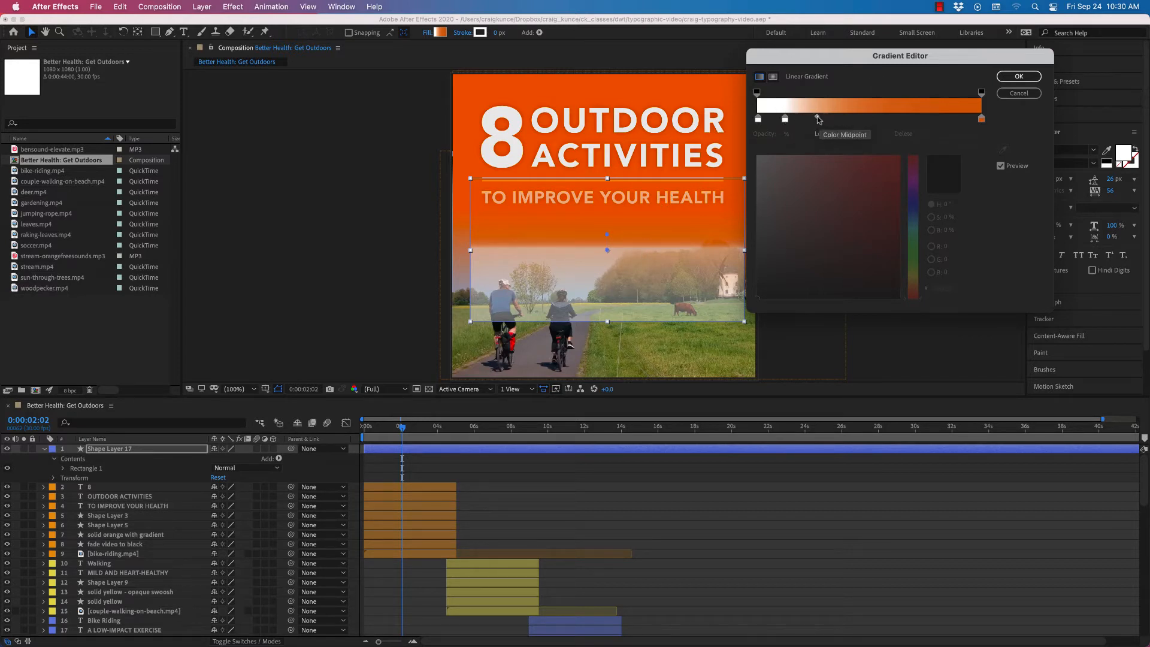
drag(818, 120, 772, 119)
click(785, 119)
click(791, 120)
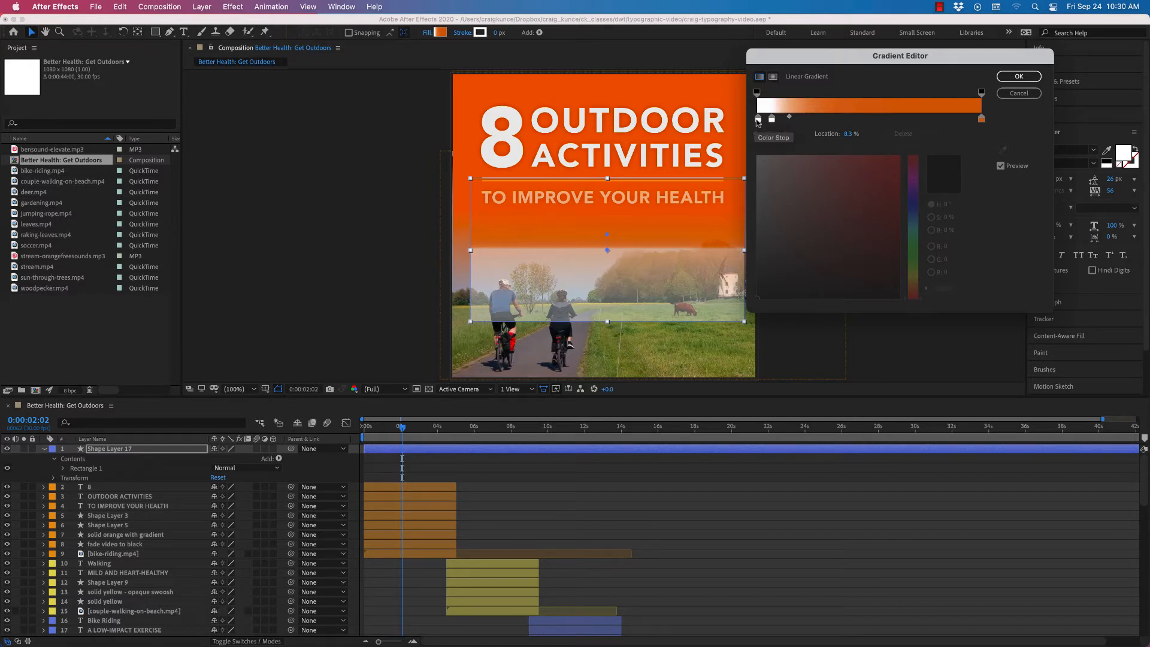
Set the opacity stop at the gradient's white start to 0 %.
click(758, 120)
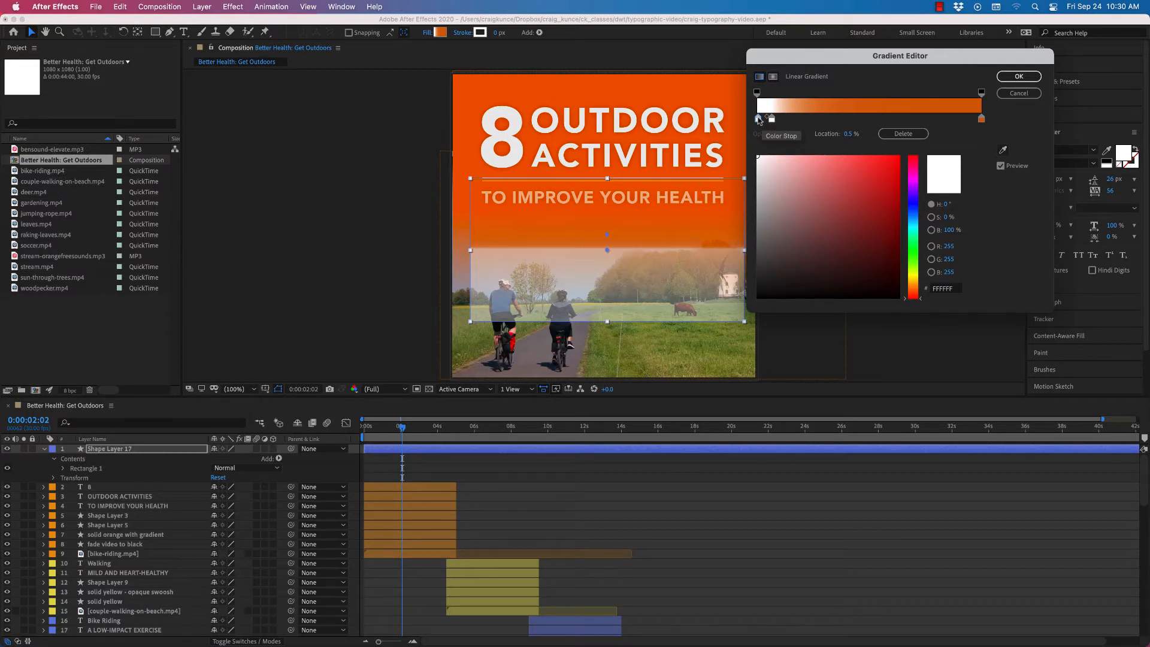
click(757, 93)
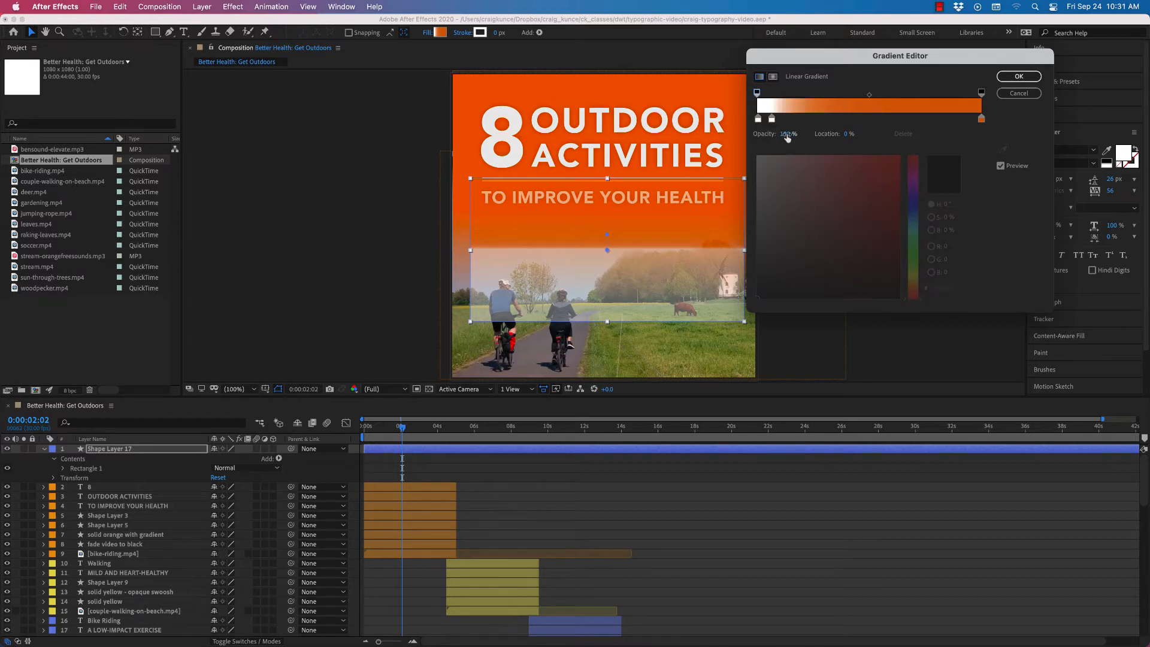
drag(787, 134, 719, 133)
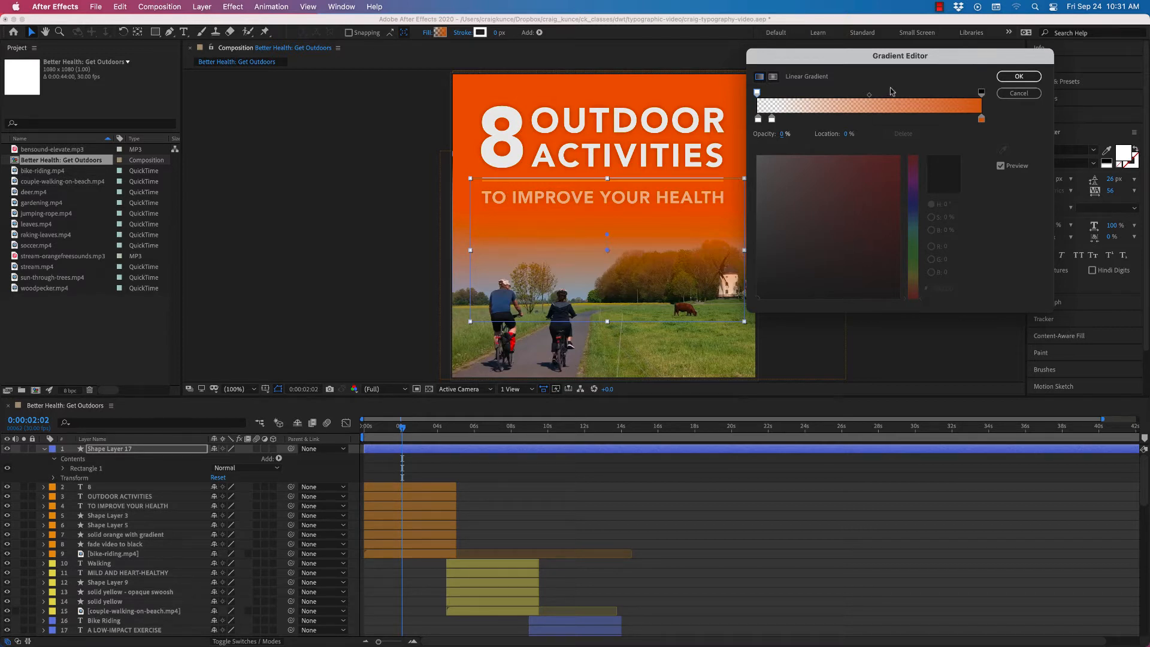
Recolor the extra color stop orange with the eyedropper, position it near the gradient's start and apply the gradient.
drag(772, 119, 794, 121)
click(784, 121)
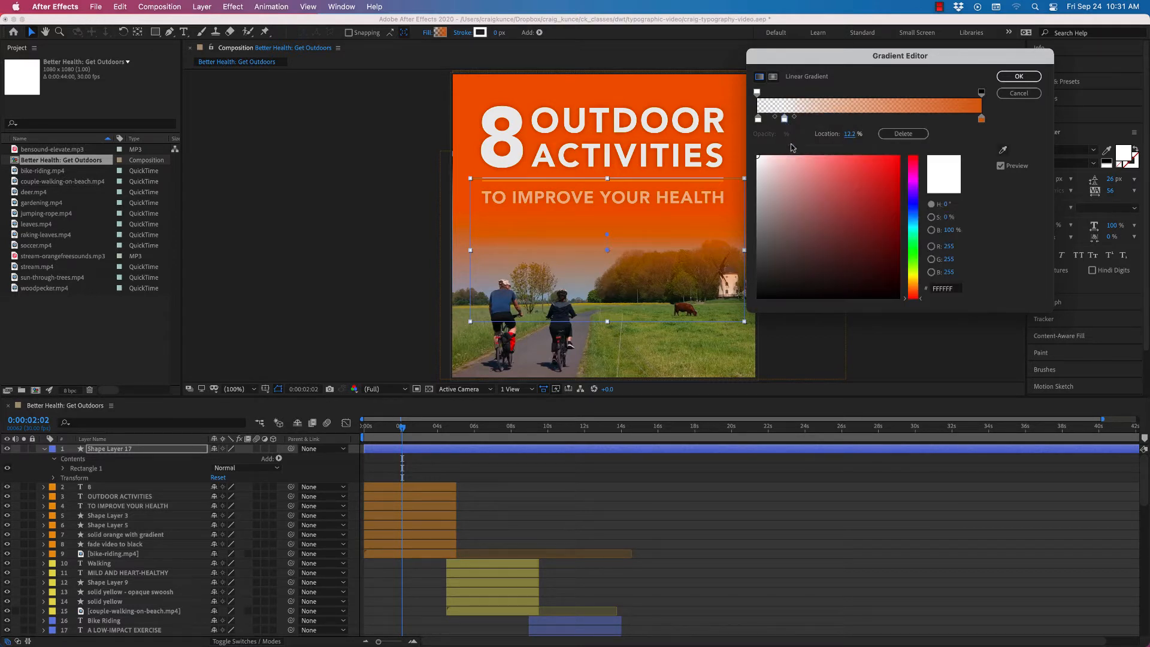
click(1001, 150)
click(785, 120)
drag(785, 120, 775, 119)
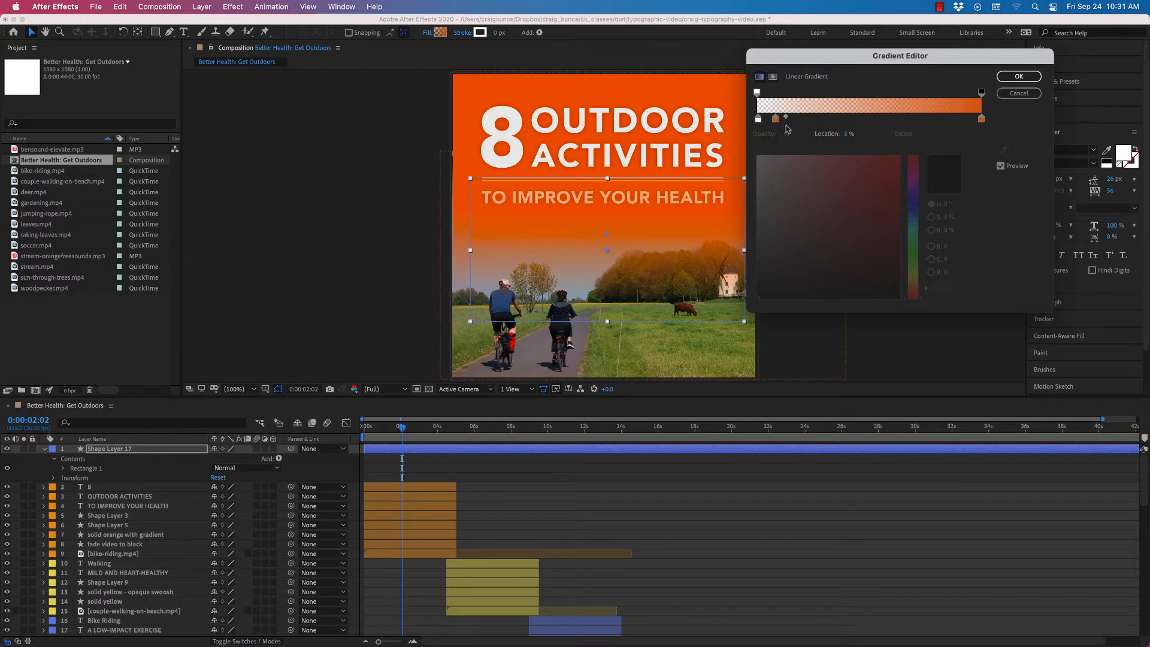
click(1018, 76)
Shift the gradient rectangle slightly down and set its linear gradient fill opacity to 100 %.
mouse_move(666, 206)
mouse_down()
mouse_move(666, 312)
mouse_move(659, 207)
mouse_up()
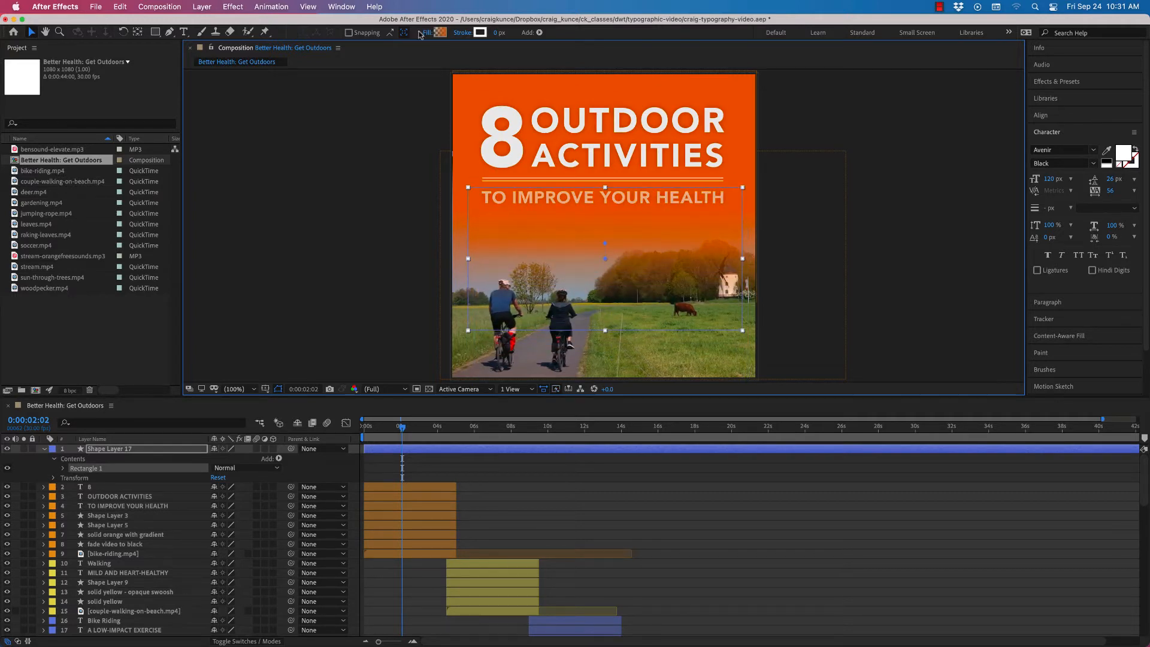
click(441, 33)
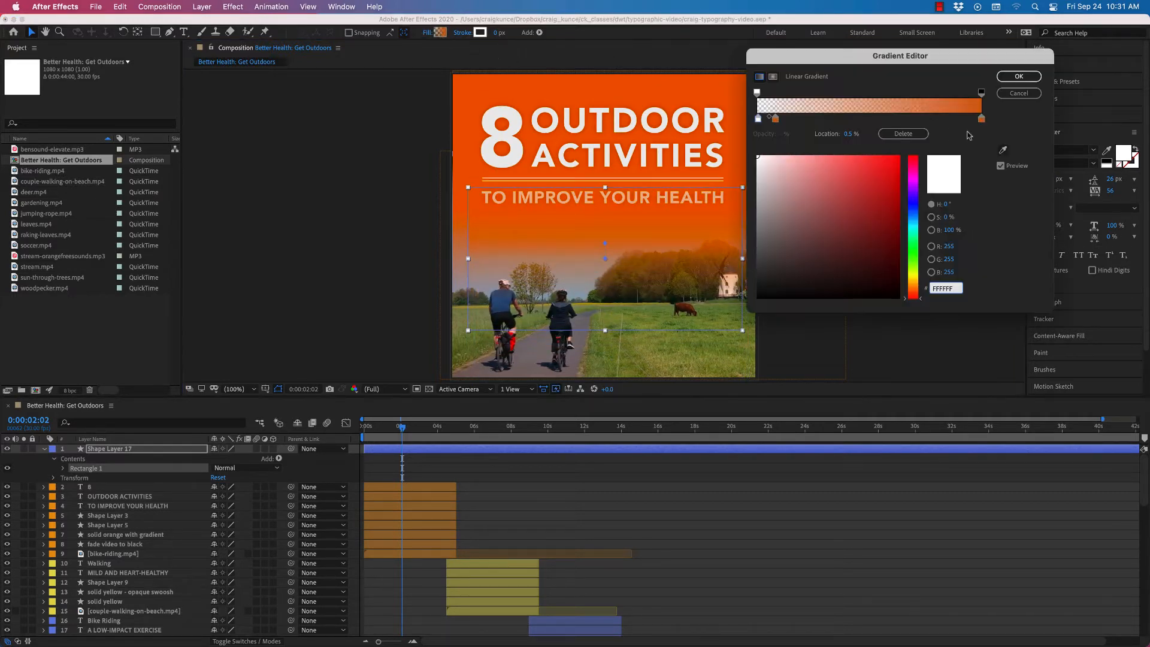
click(1019, 94)
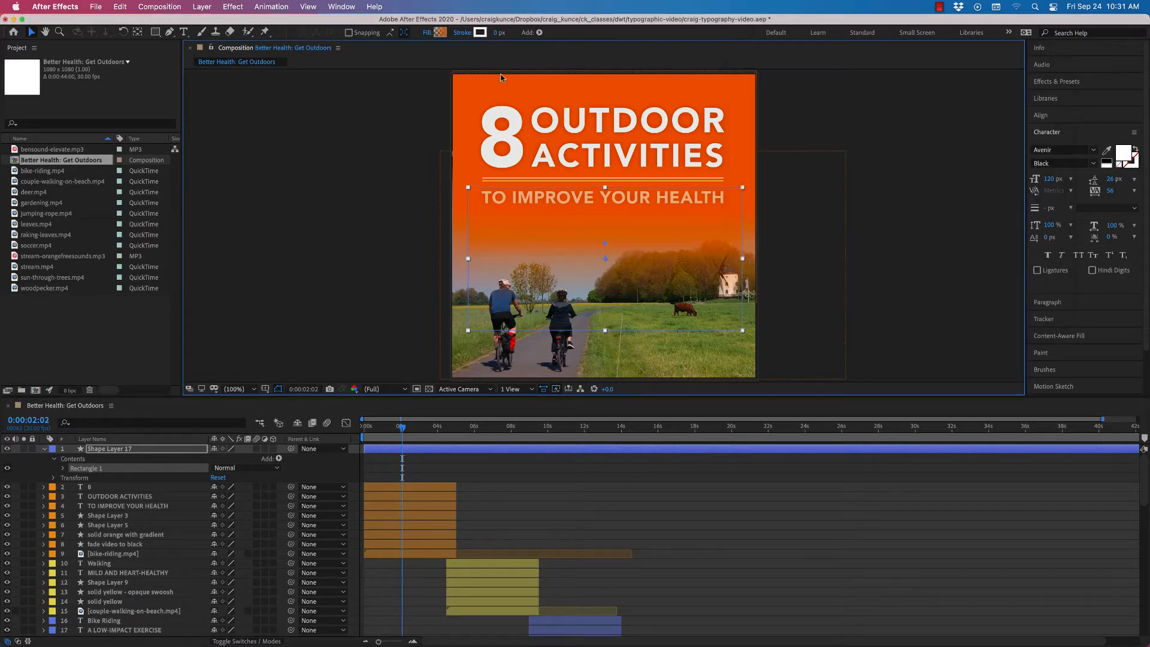
click(427, 34)
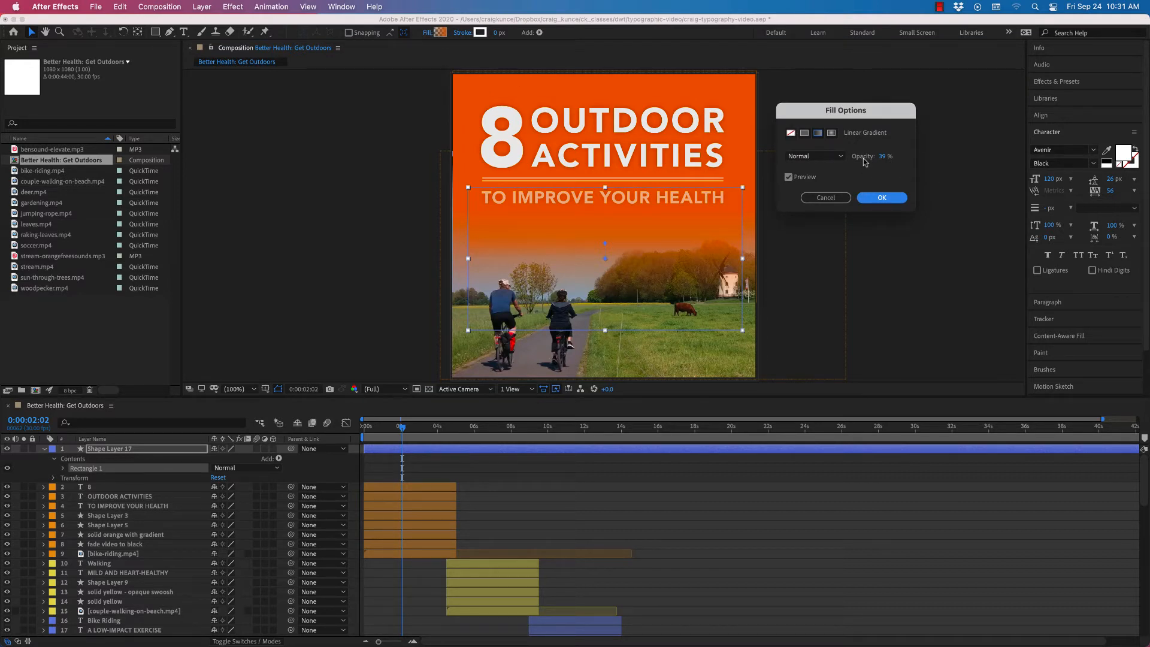
drag(883, 157, 970, 158)
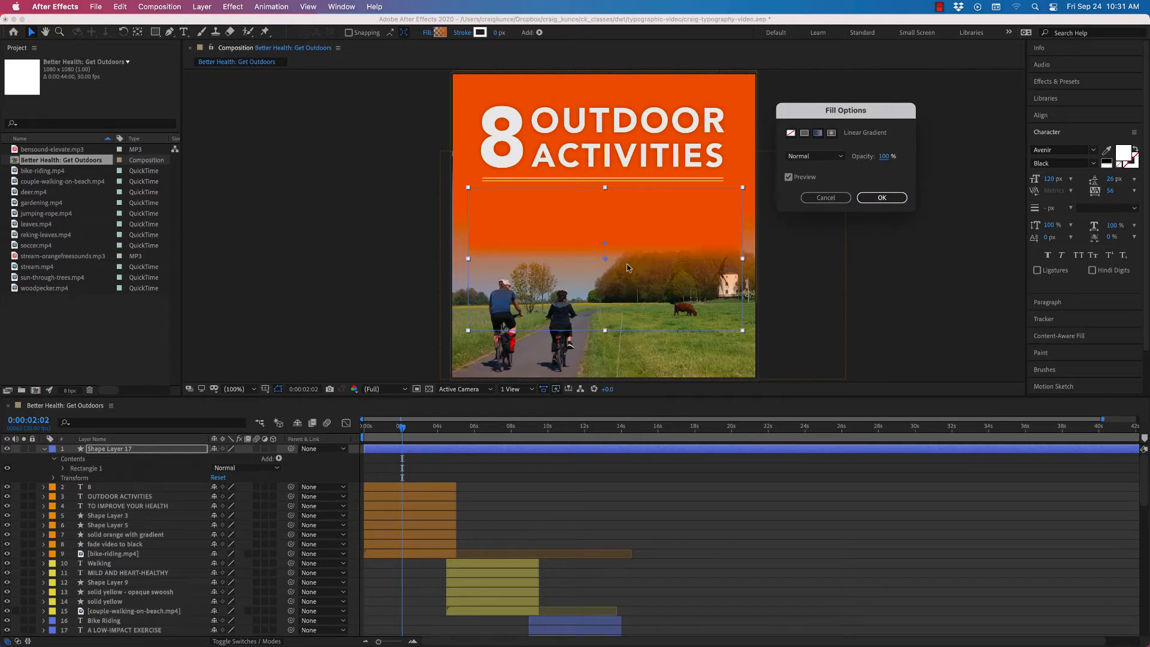
click(882, 198)
Move the rectangle down over the cyclists and drag out its gradient handles so the fade sits near its bottom edge.
mouse_move(619, 232)
mouse_down()
mouse_move(620, 289)
mouse_move(617, 263)
mouse_up()
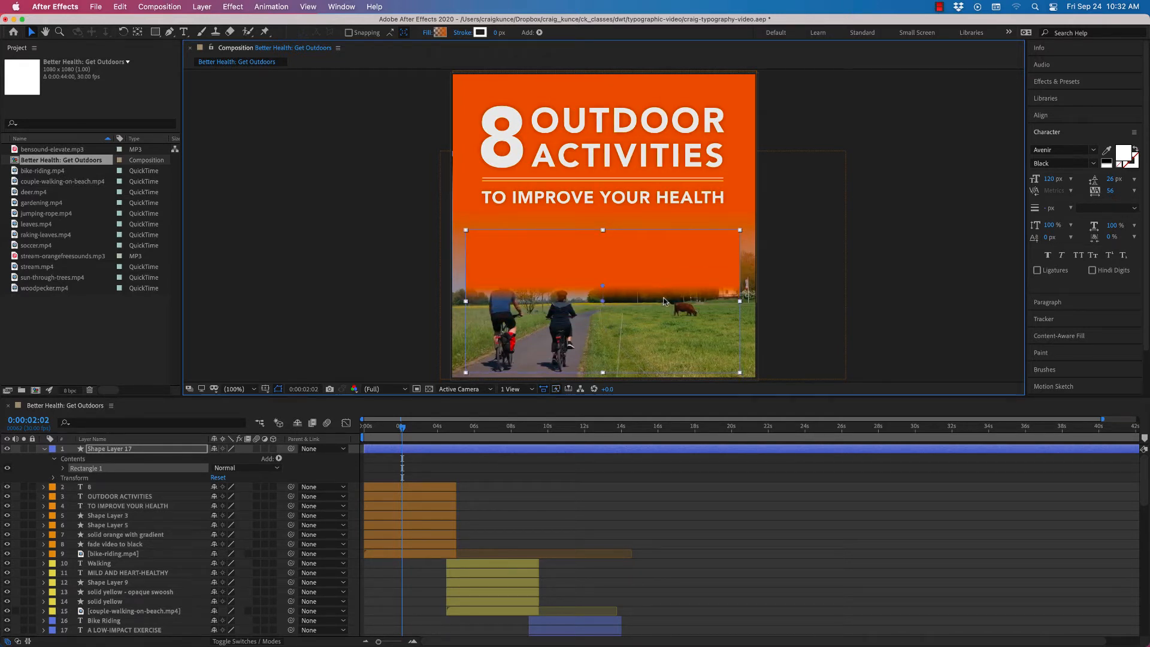
drag(603, 301, 604, 371)
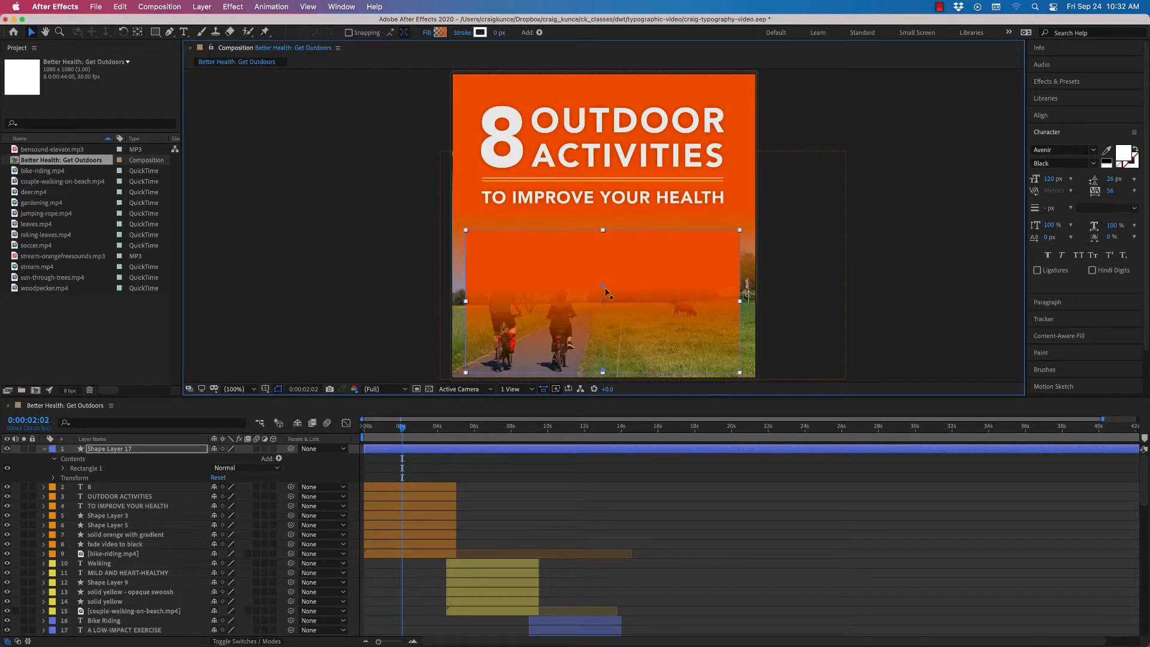
drag(602, 284, 602, 329)
click(625, 261)
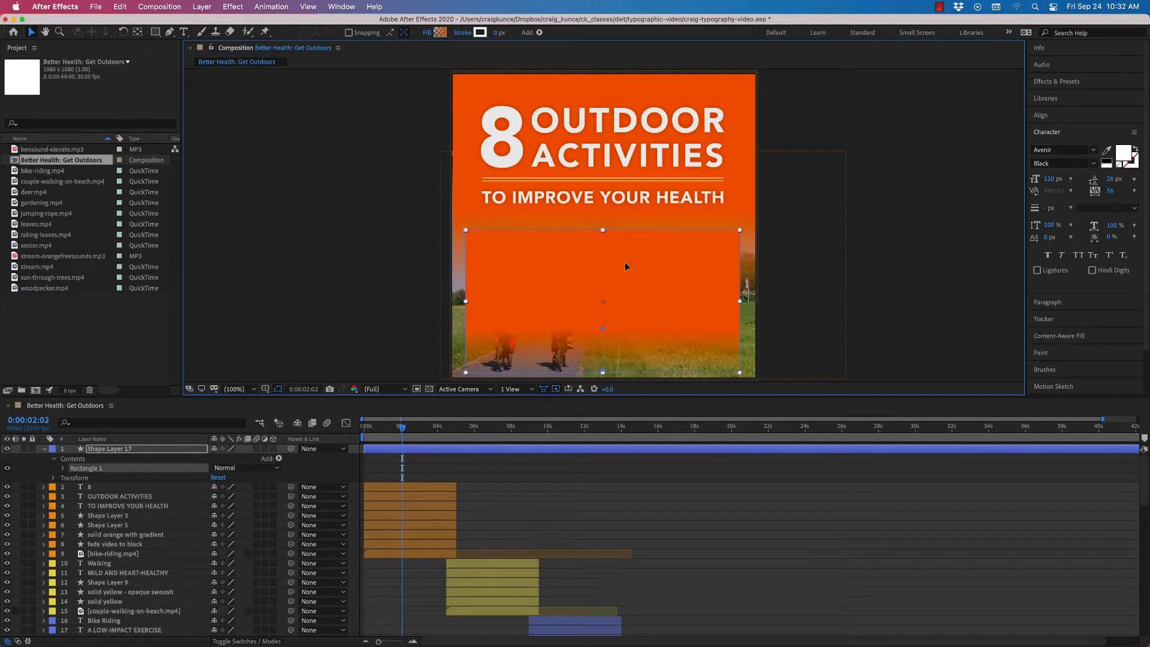
Move the gradient rectangle up over the title text and delete it.
drag(624, 261, 640, 192)
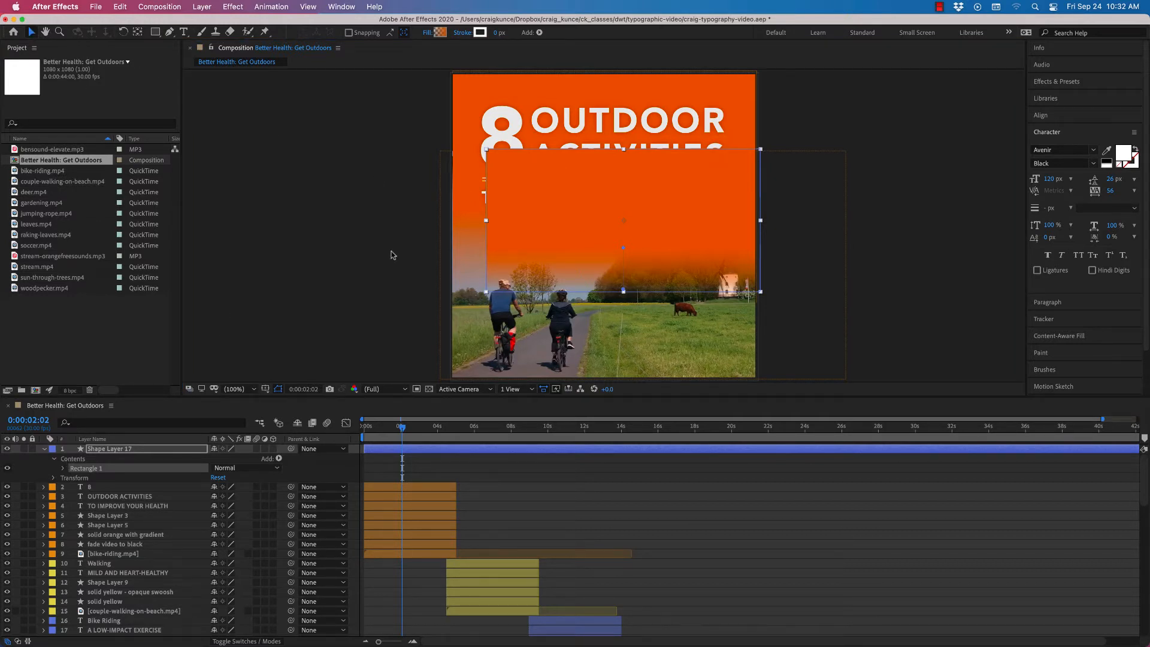
key(Delete)
Try shifting the "solid orange with gradient" layer, undo the shift, and select the divider line beneath the title.
click(468, 88)
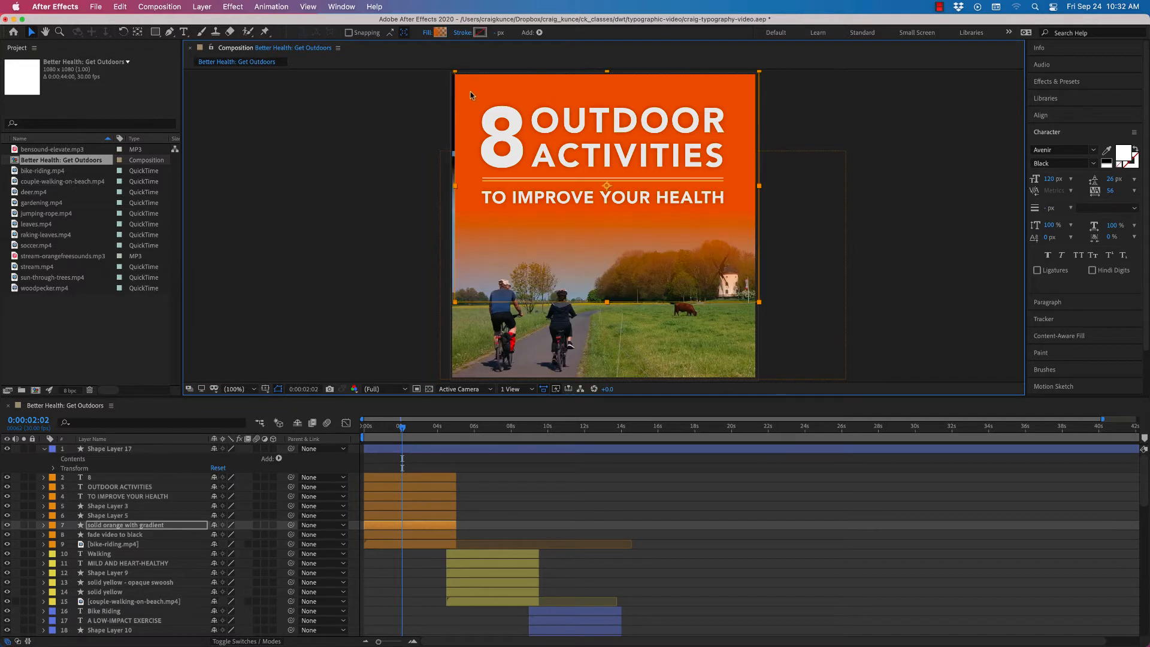
mouse_move(469, 91)
mouse_down()
mouse_move(542, 143)
mouse_move(529, 147)
mouse_move(484, 93)
mouse_up()
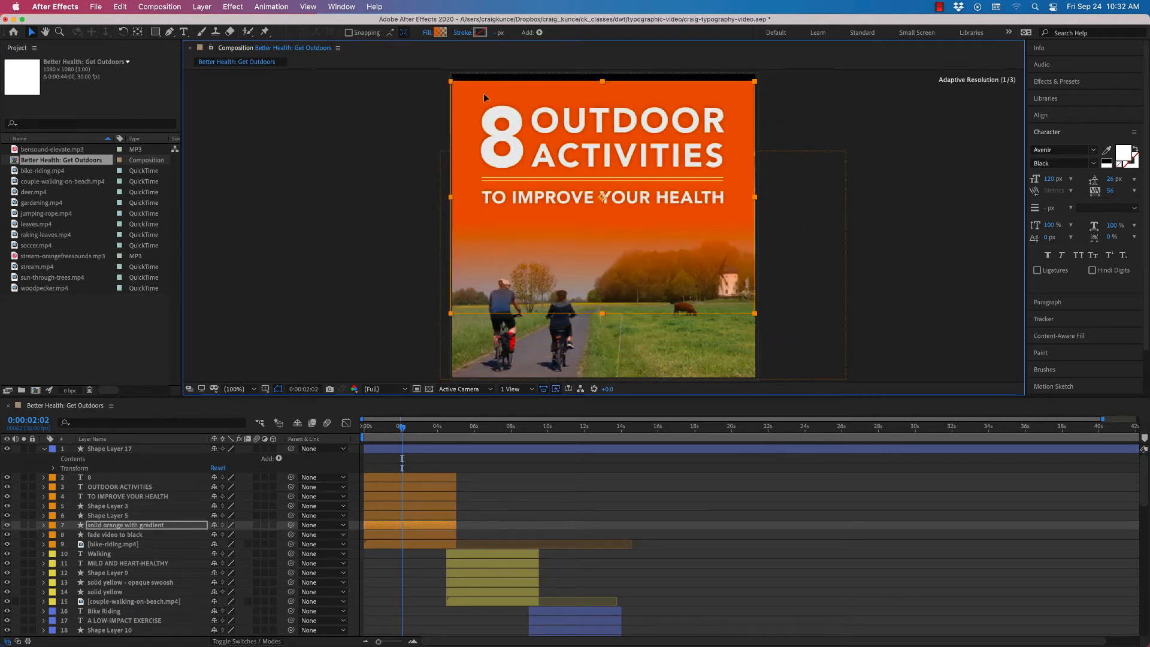
key(ctrl+z)
key(ctrl+shift+z)
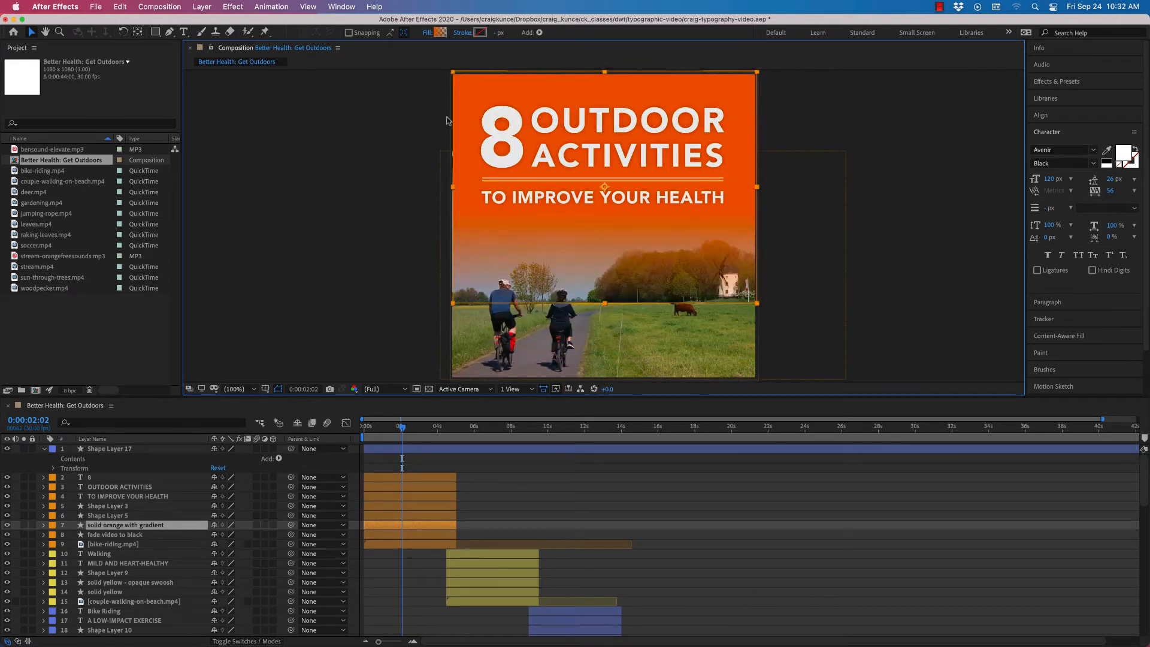
click(372, 148)
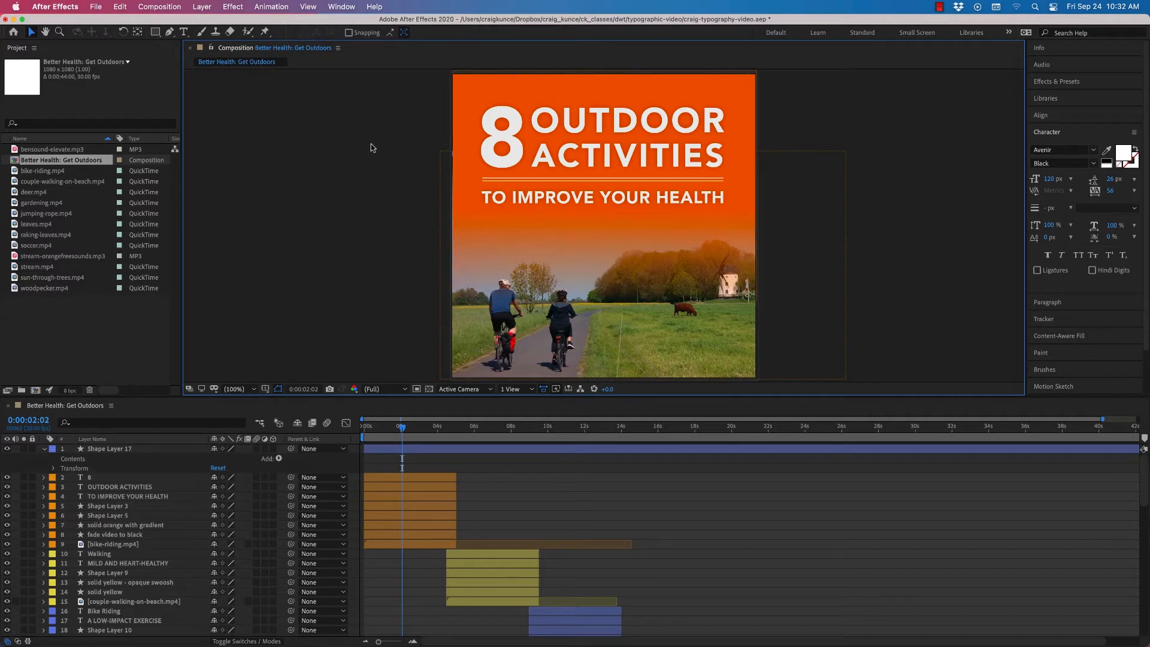
click(498, 180)
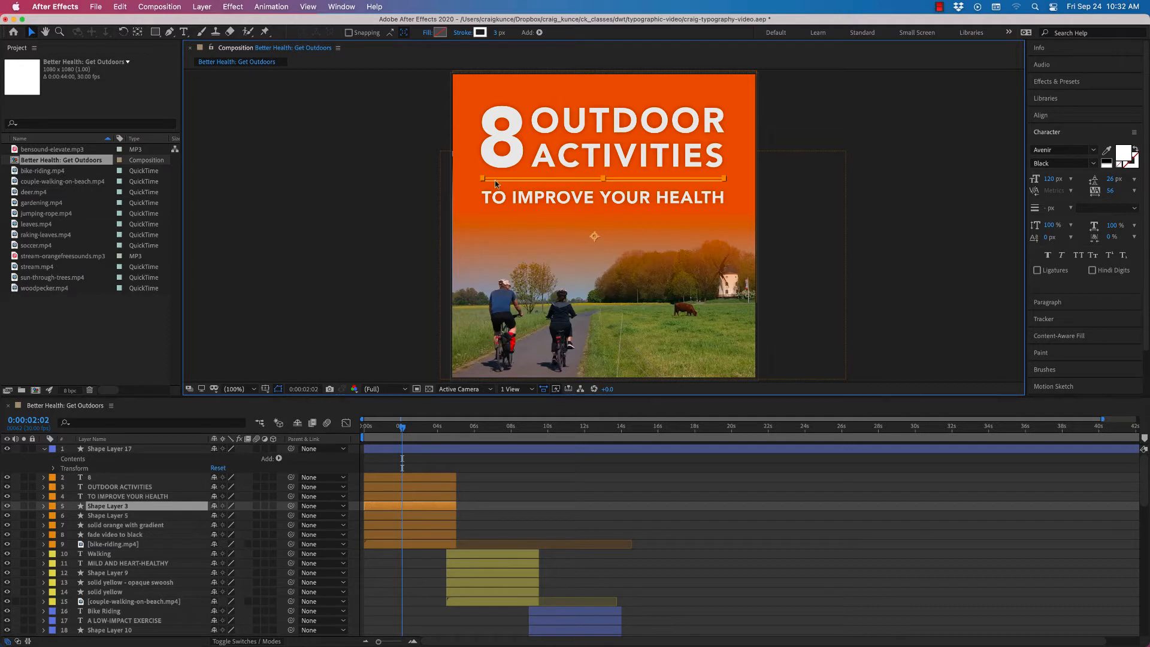
click(333, 161)
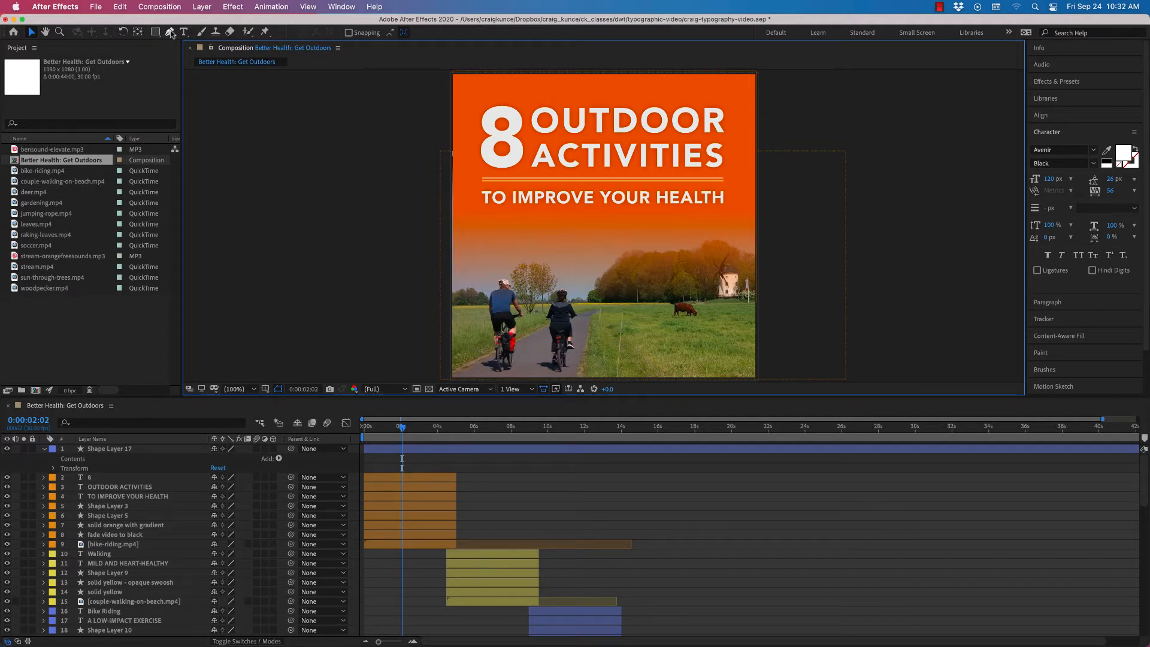
Delete the empty Shape Layer 17.
click(169, 32)
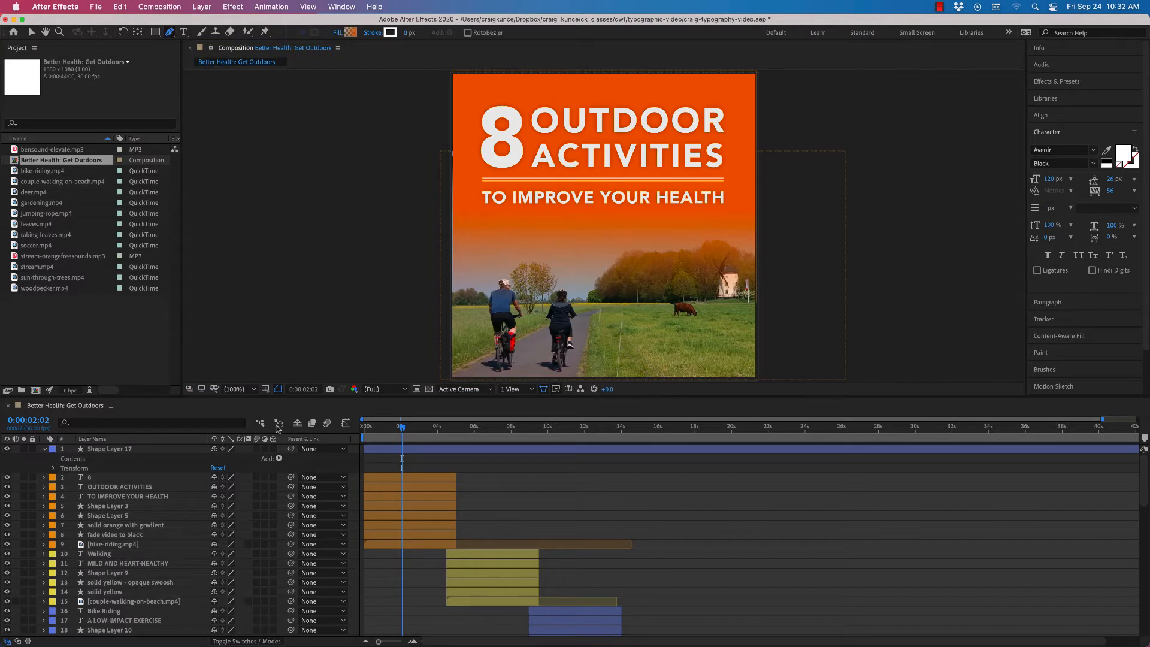
click(45, 449)
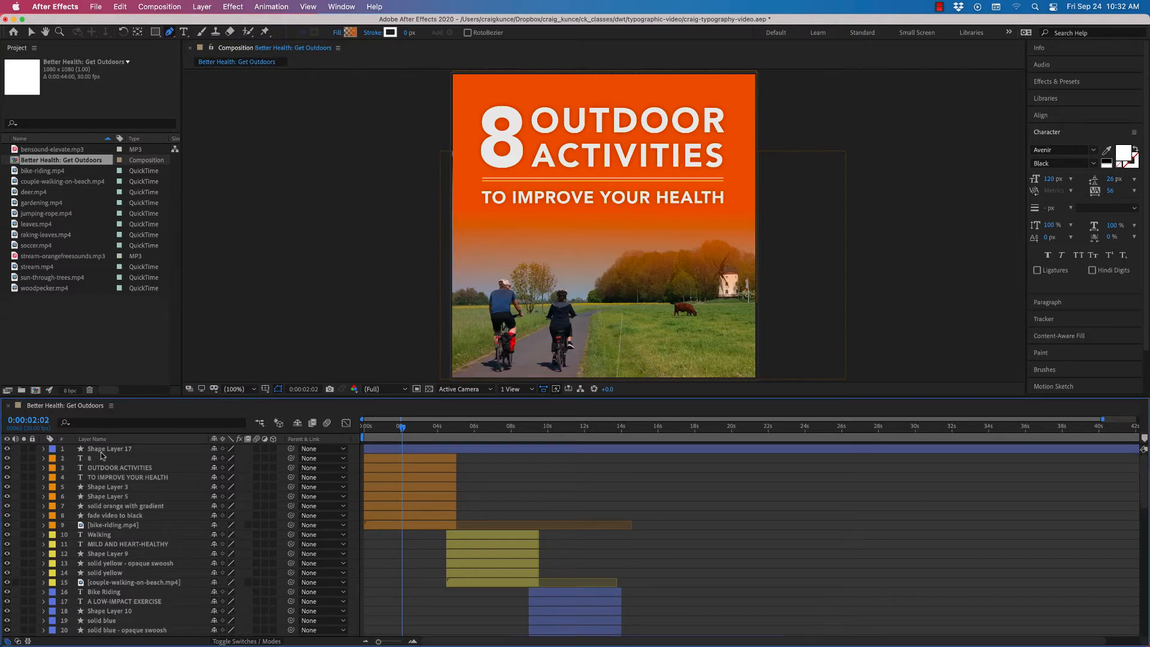
click(119, 448)
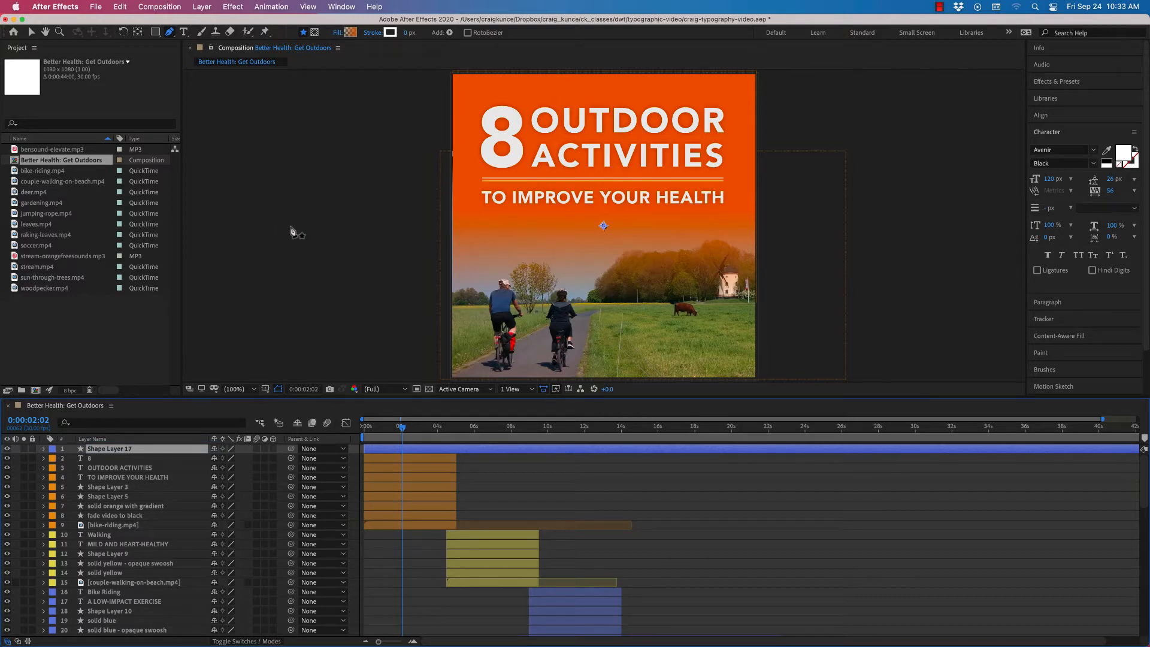
key(Delete)
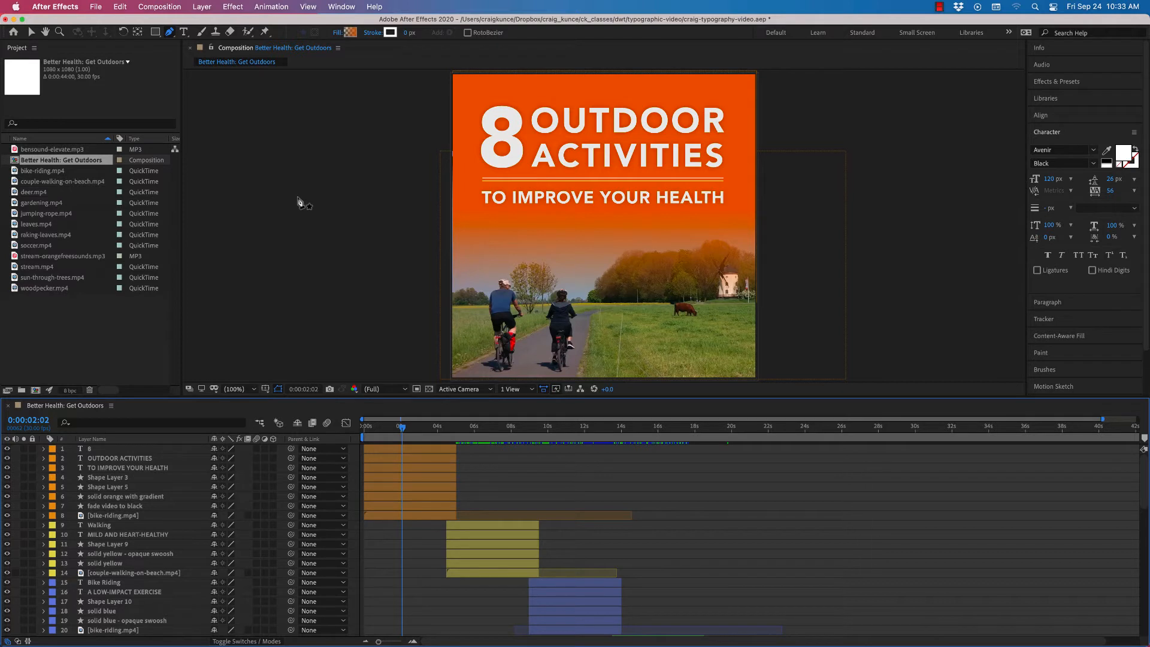
Draw a straight horizontal line with the Pen tool just above the cyclists and set its fill to None.
click(473, 262)
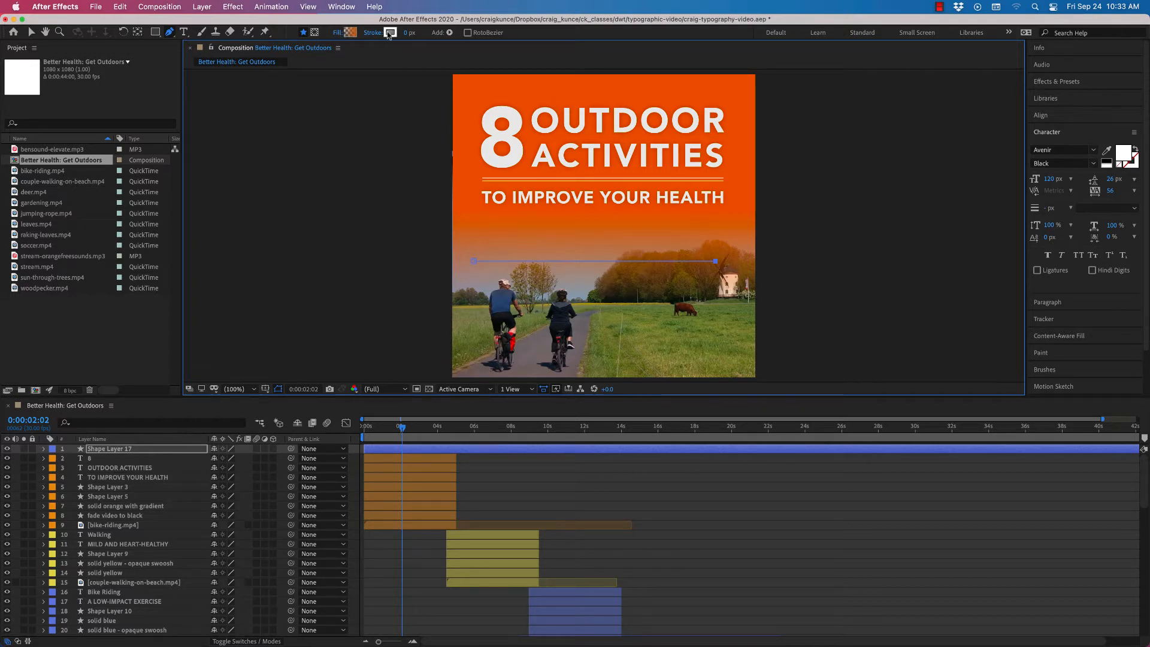
click(338, 35)
click(790, 133)
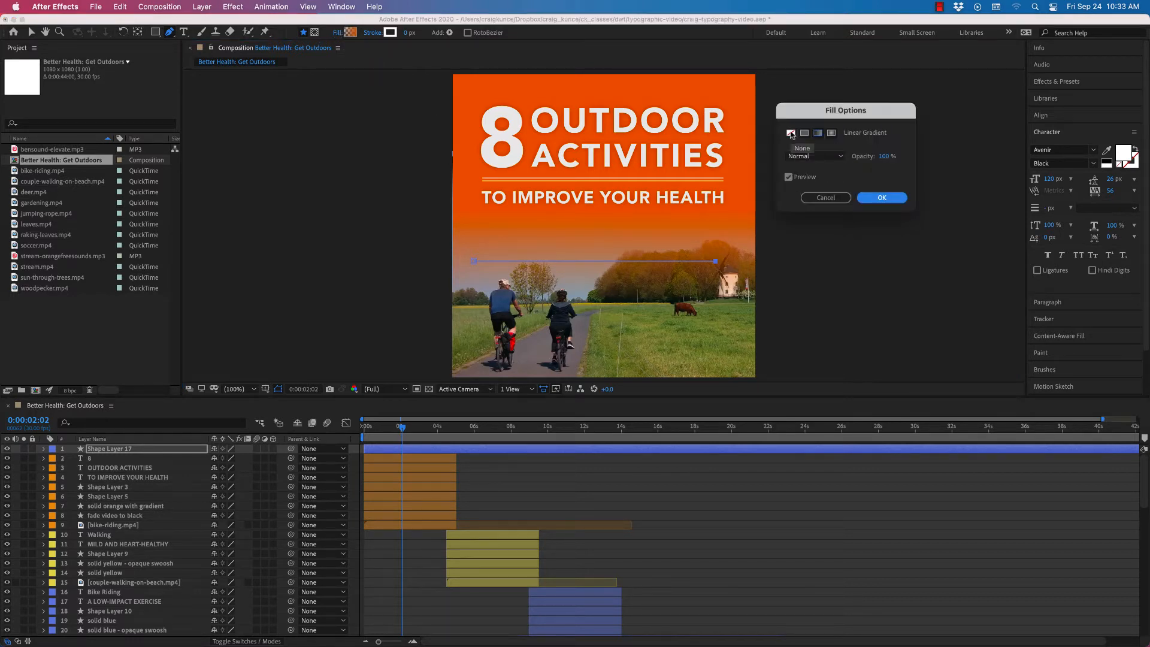
click(881, 197)
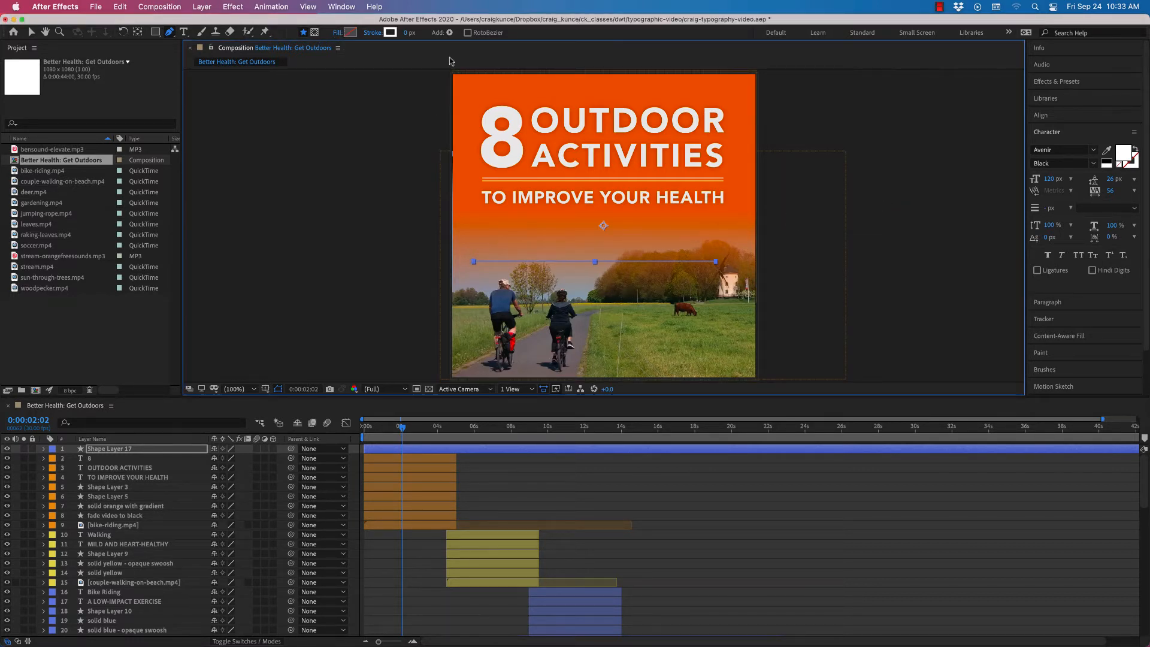
Give the line a solid dark red BB0000 stroke with a width of 2 px.
click(372, 34)
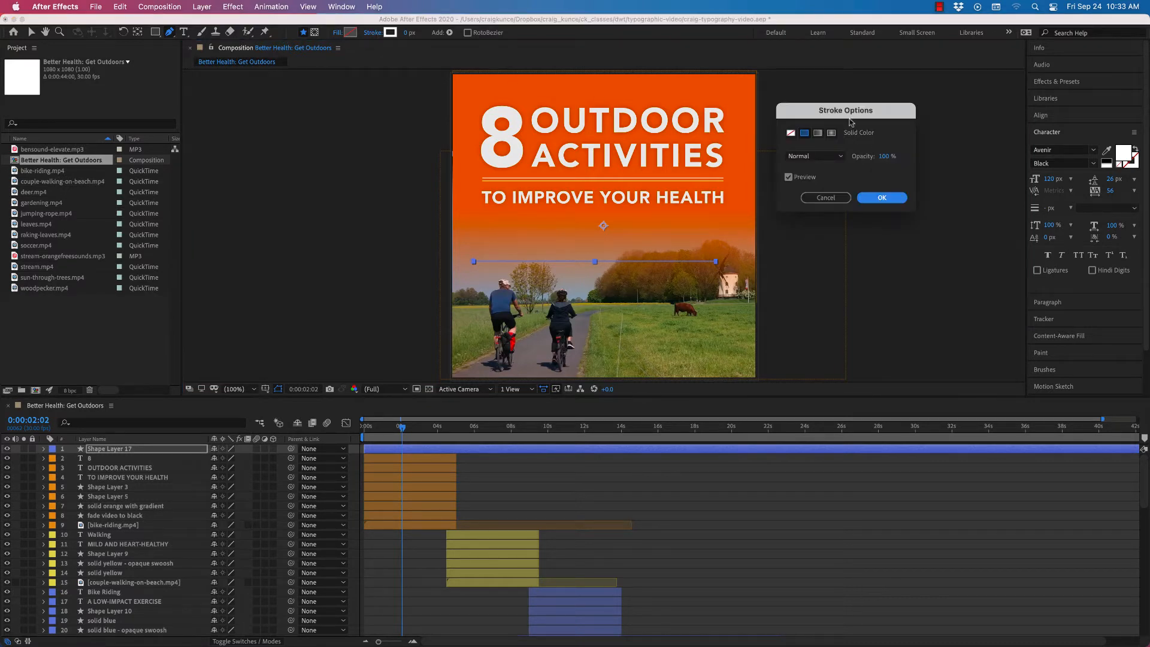
drag(851, 111, 840, 94)
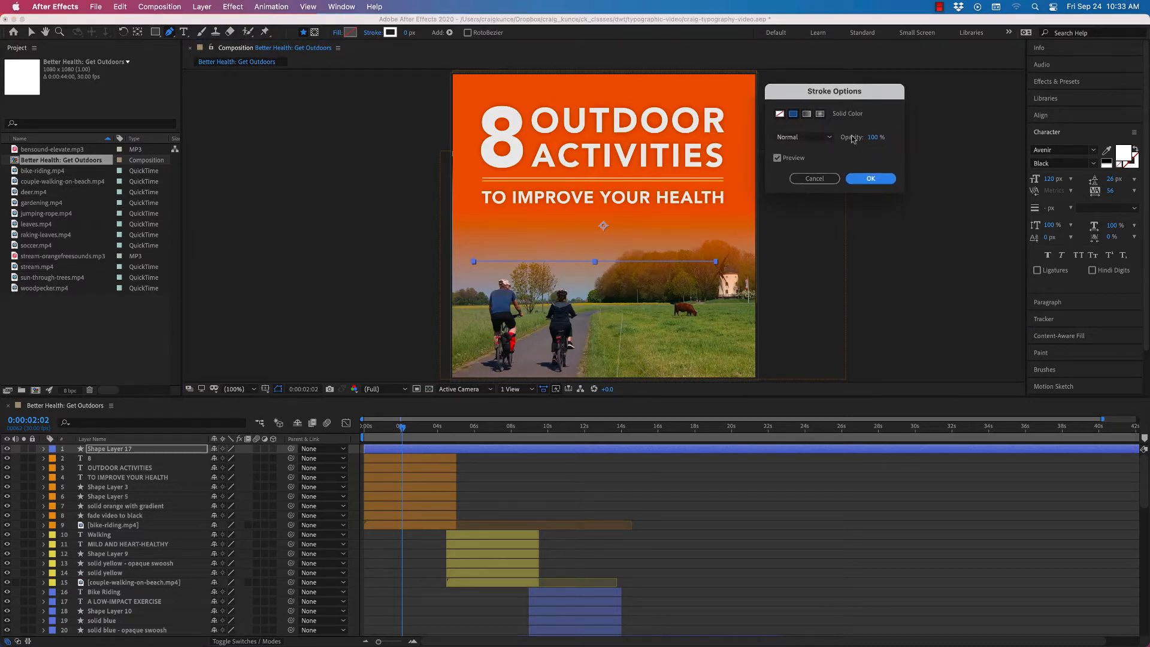
click(794, 114)
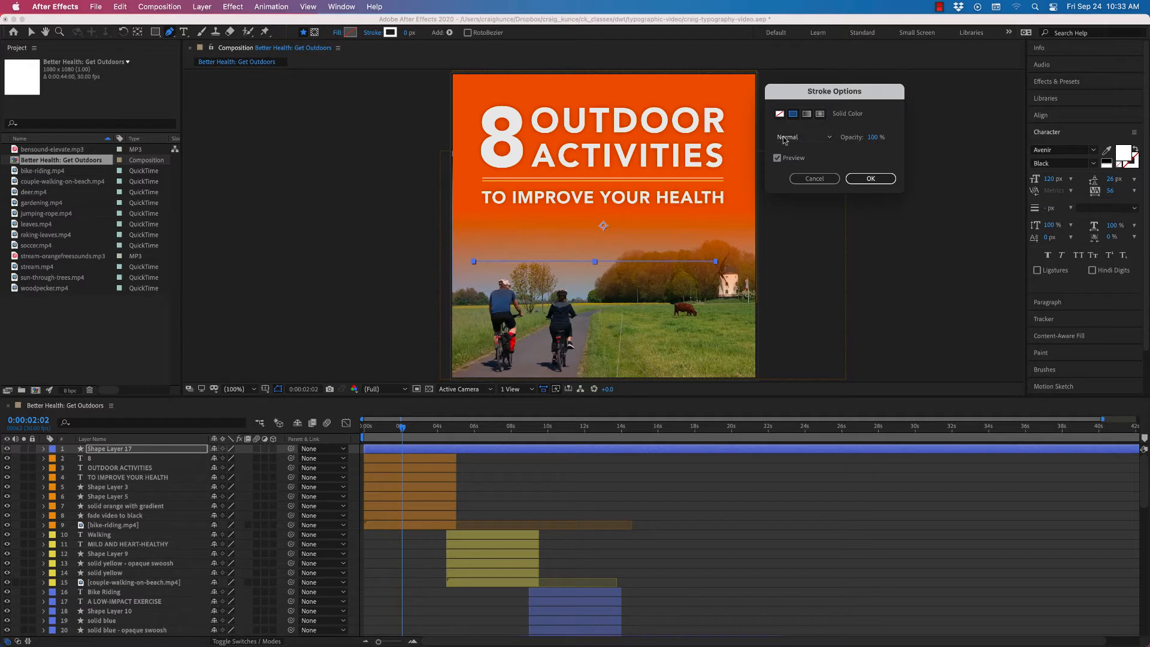
click(871, 179)
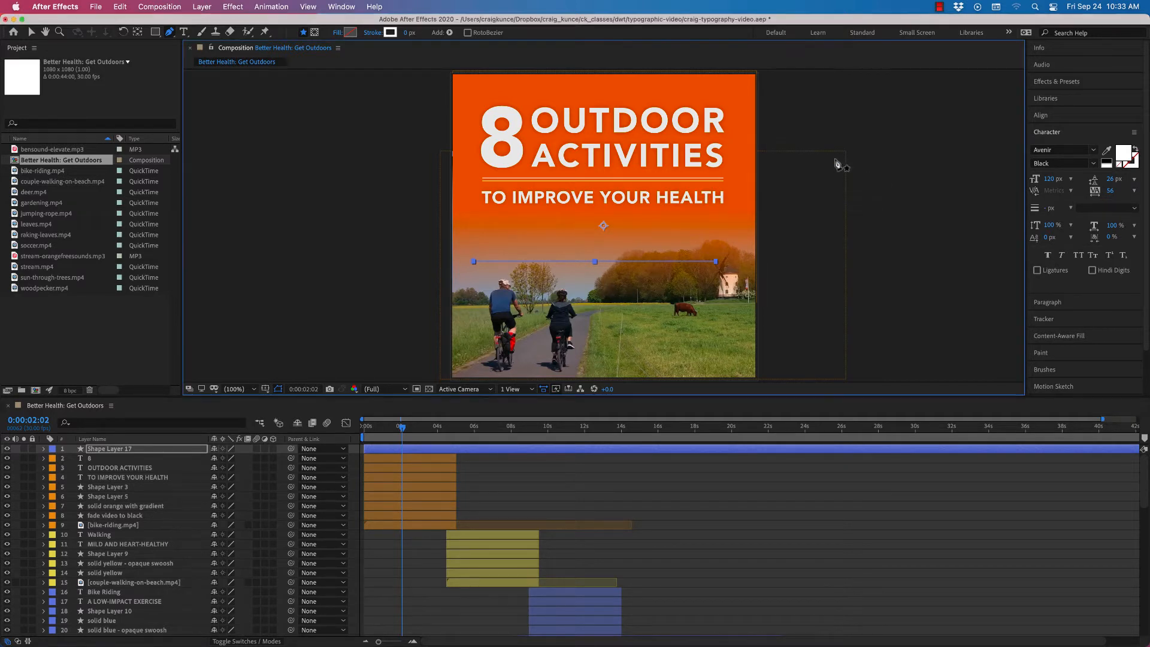
click(391, 33)
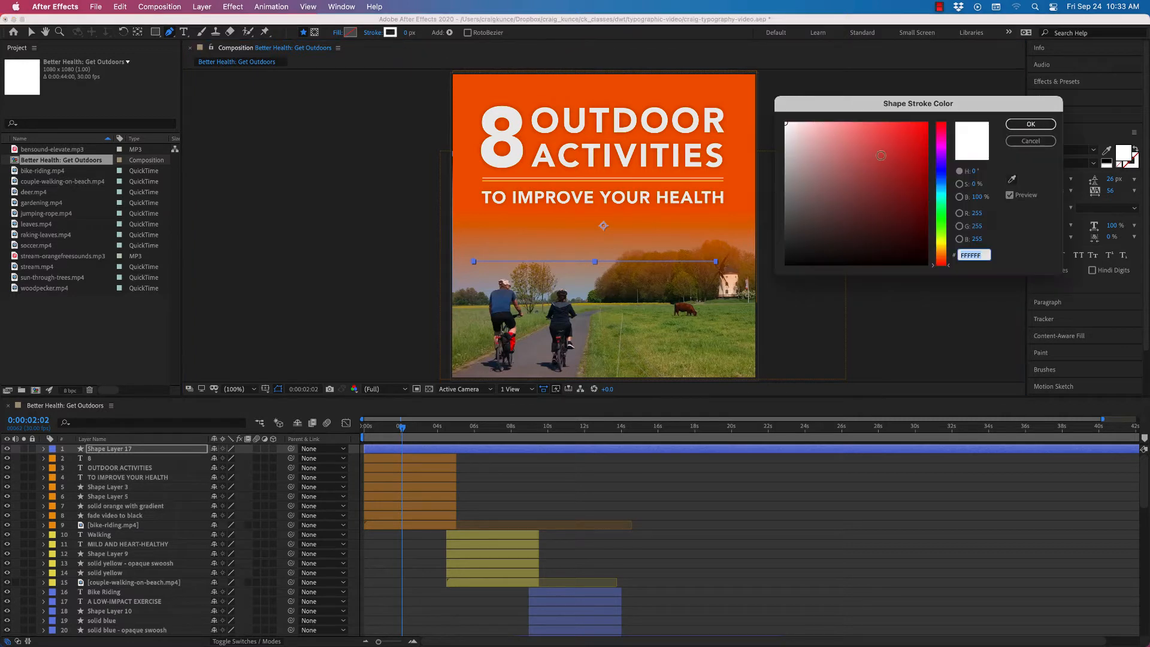
drag(905, 165, 949, 163)
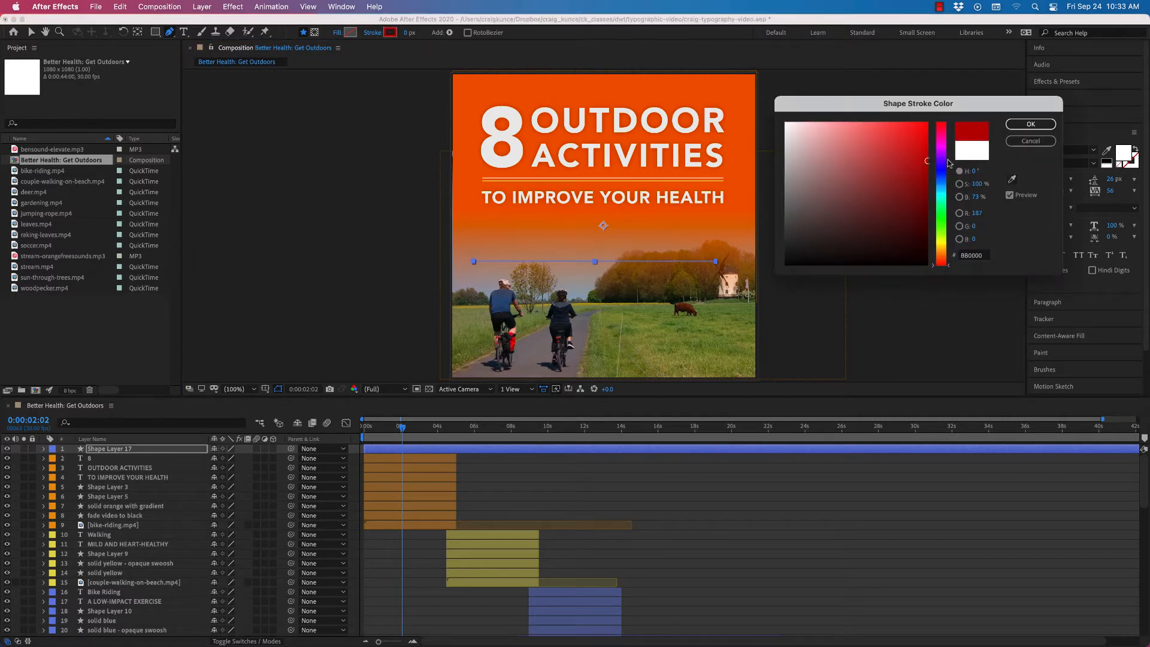
click(1025, 124)
mouse_move(402, 33)
mouse_down()
mouse_move(461, 46)
mouse_move(413, 48)
mouse_up()
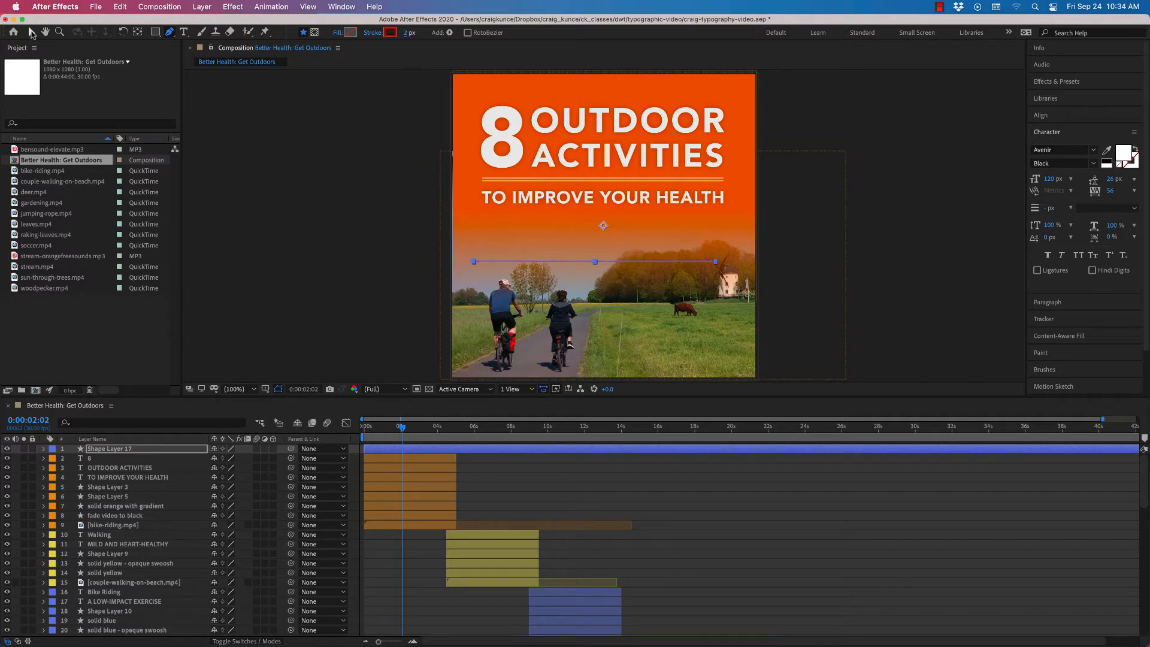
Move the red line up to sit just below the two divider lines, aligned with their ends.
click(31, 32)
click(394, 258)
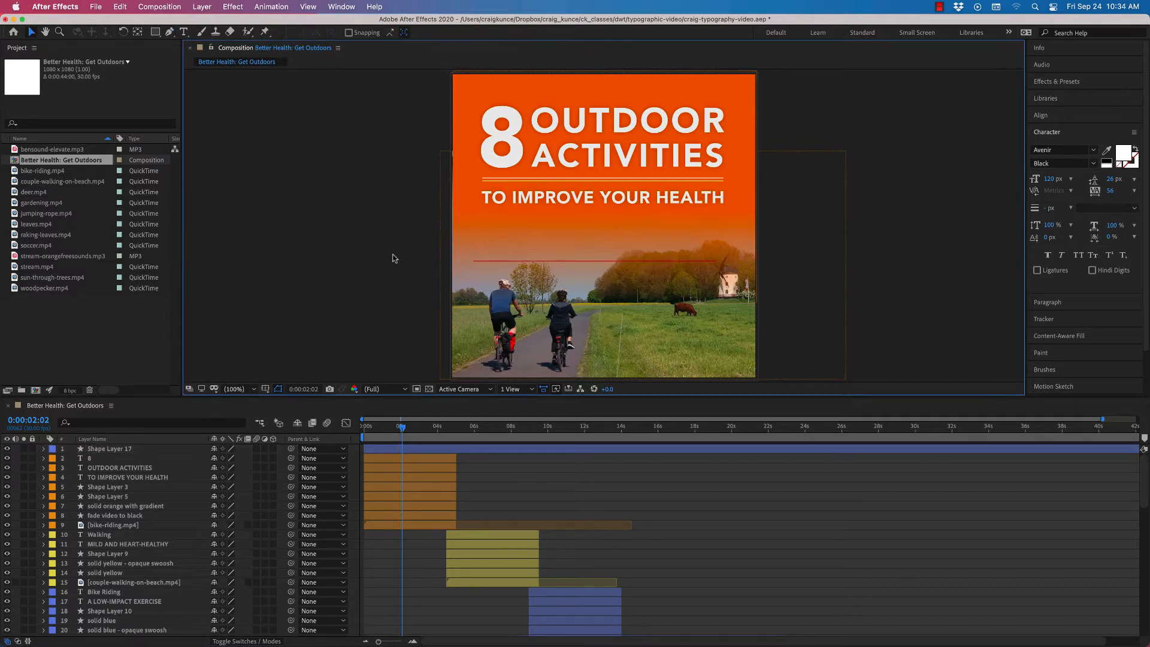
drag(551, 260, 560, 188)
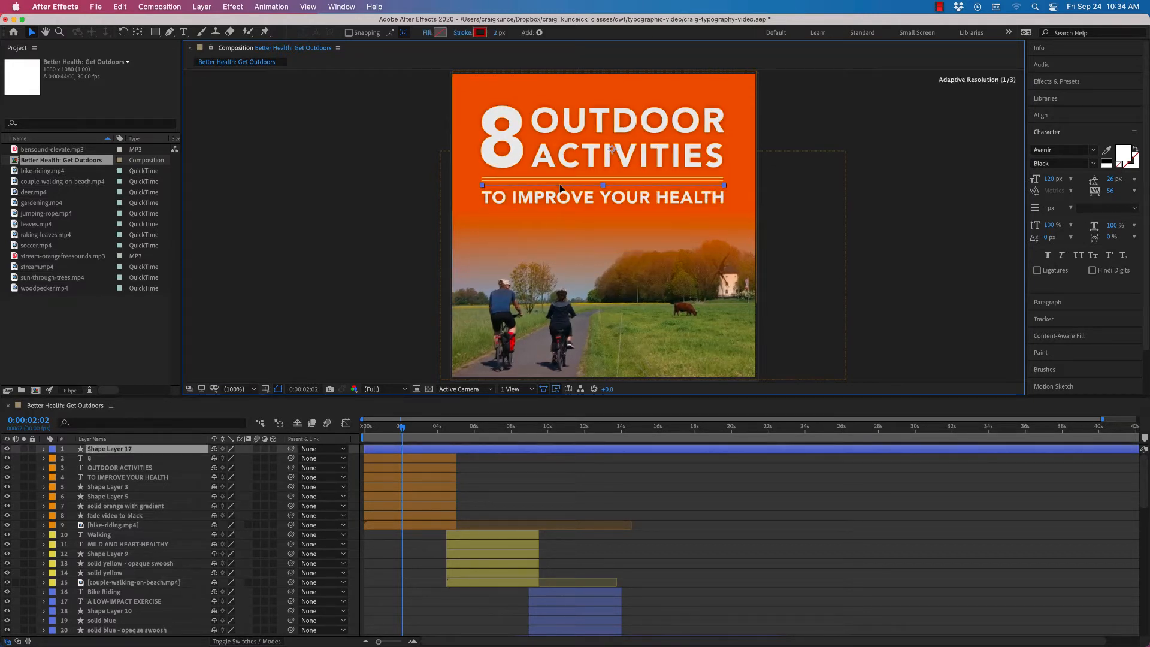
click(426, 176)
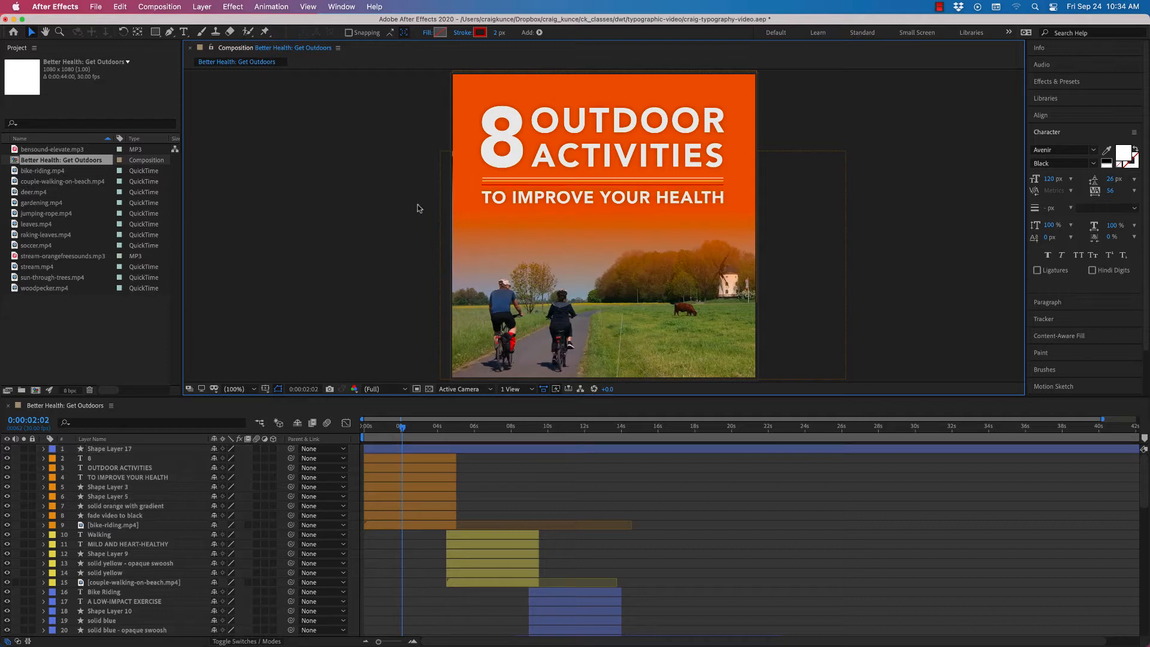
Change the new divider line's stroke color to white FFFFFF.
click(565, 187)
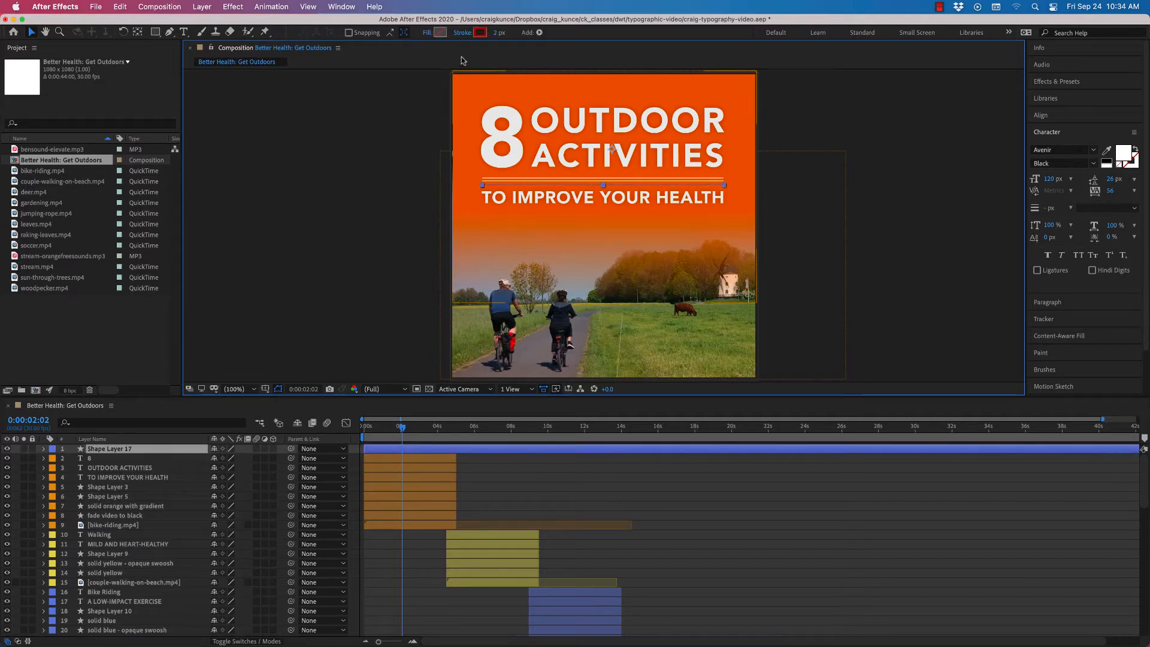
click(479, 32)
drag(855, 168, 725, 95)
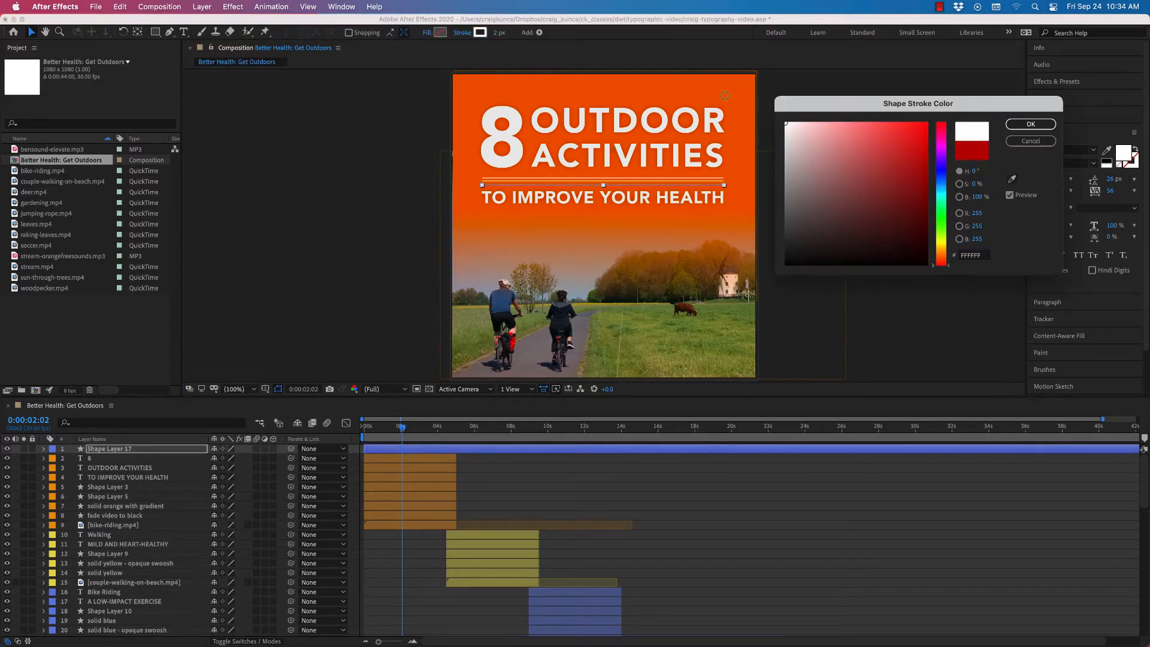
click(1046, 125)
click(404, 190)
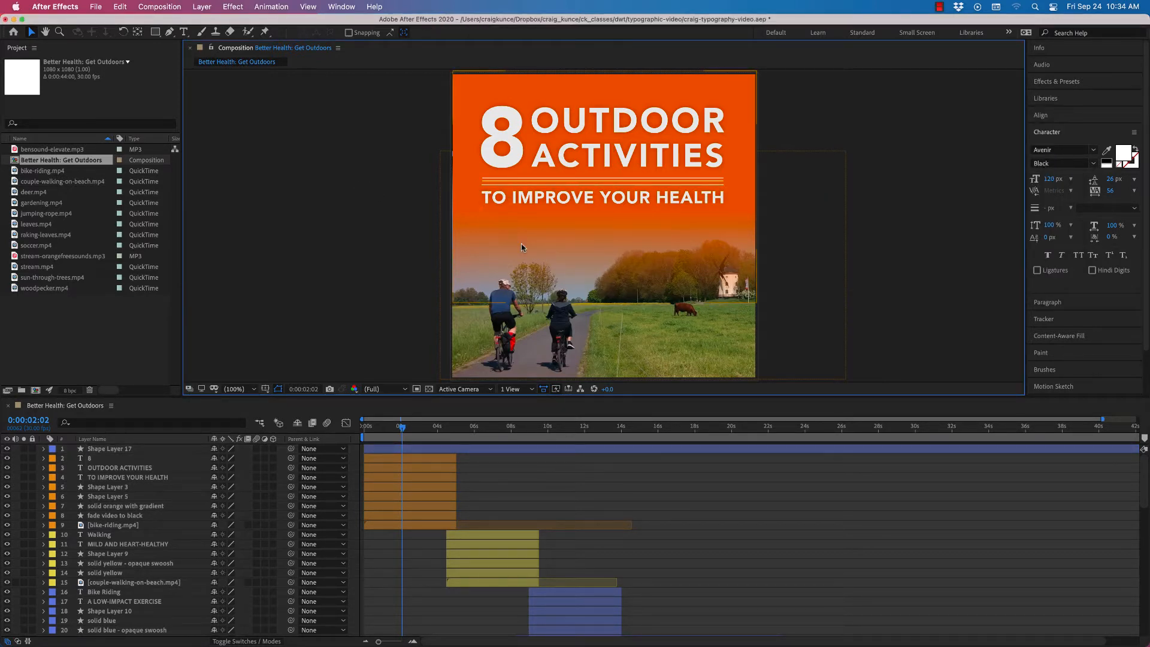
Increase the stroke width of the new white divider line to 161 in its layer's stroke properties.
click(505, 186)
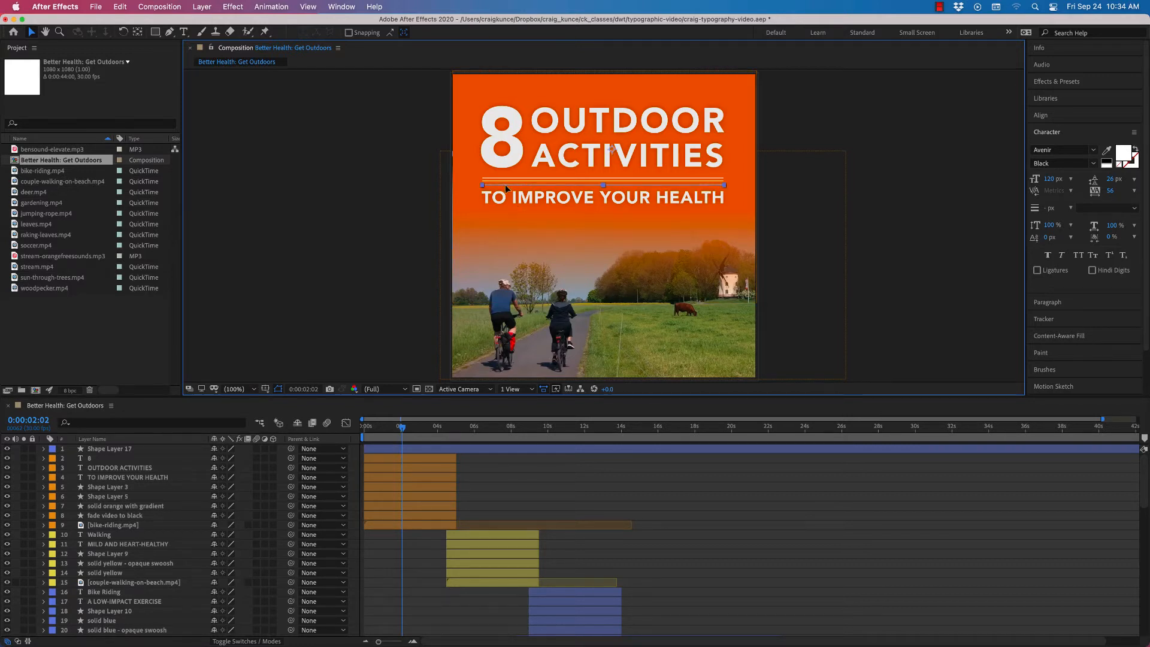
click(44, 448)
click(54, 459)
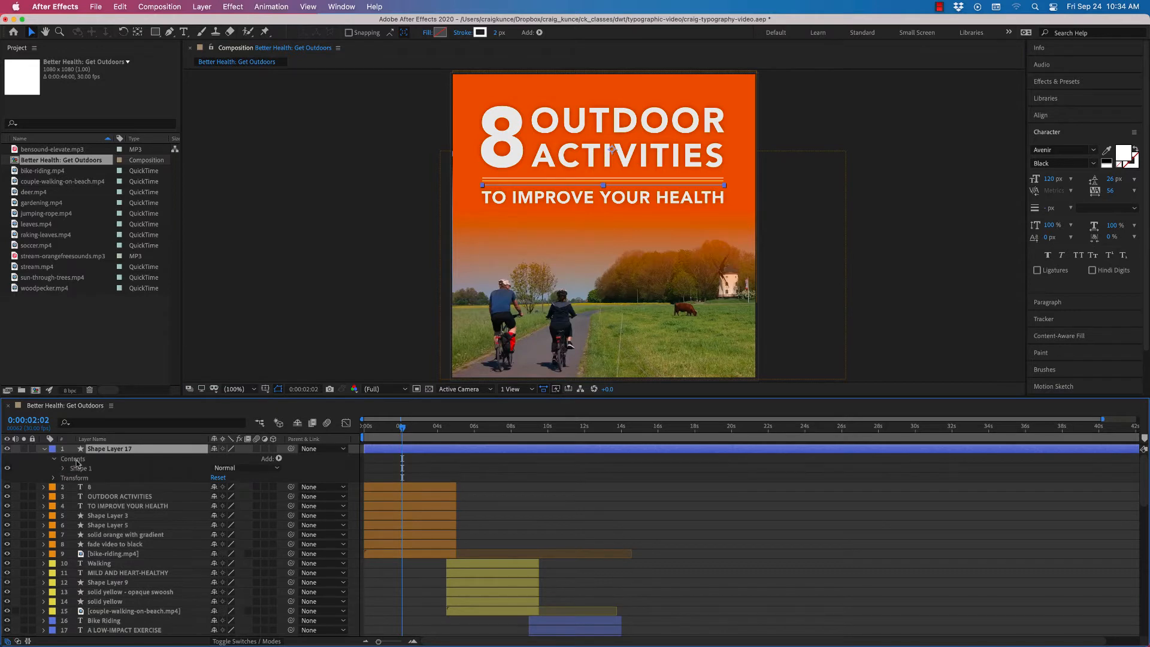
click(64, 469)
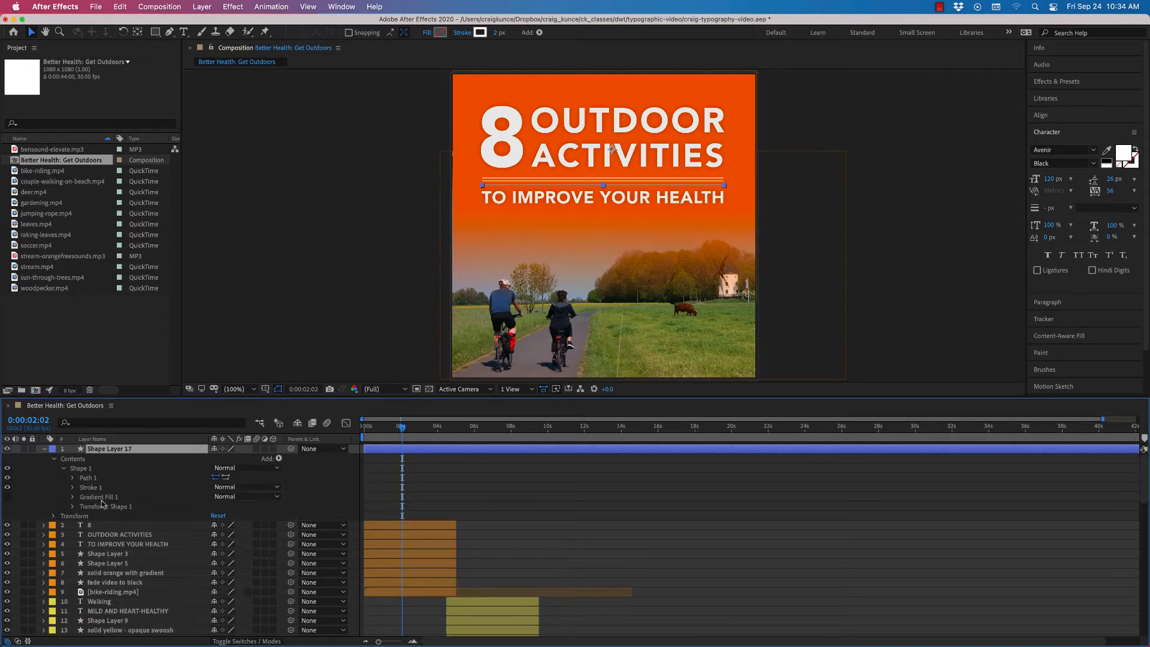
click(73, 488)
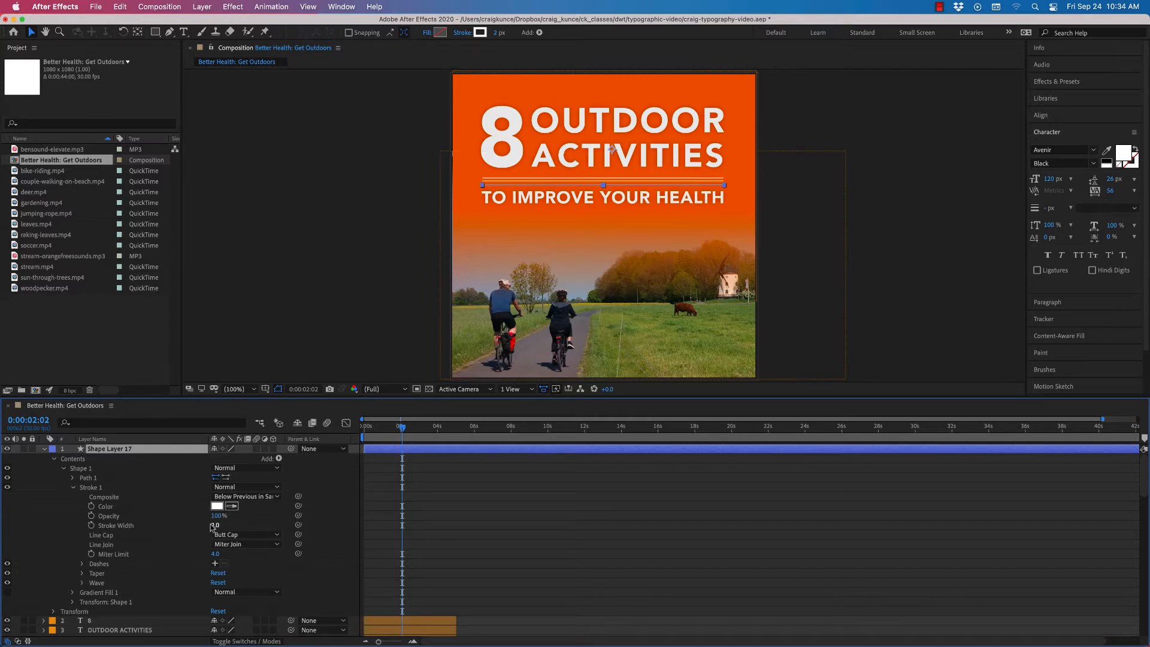
drag(214, 526, 290, 516)
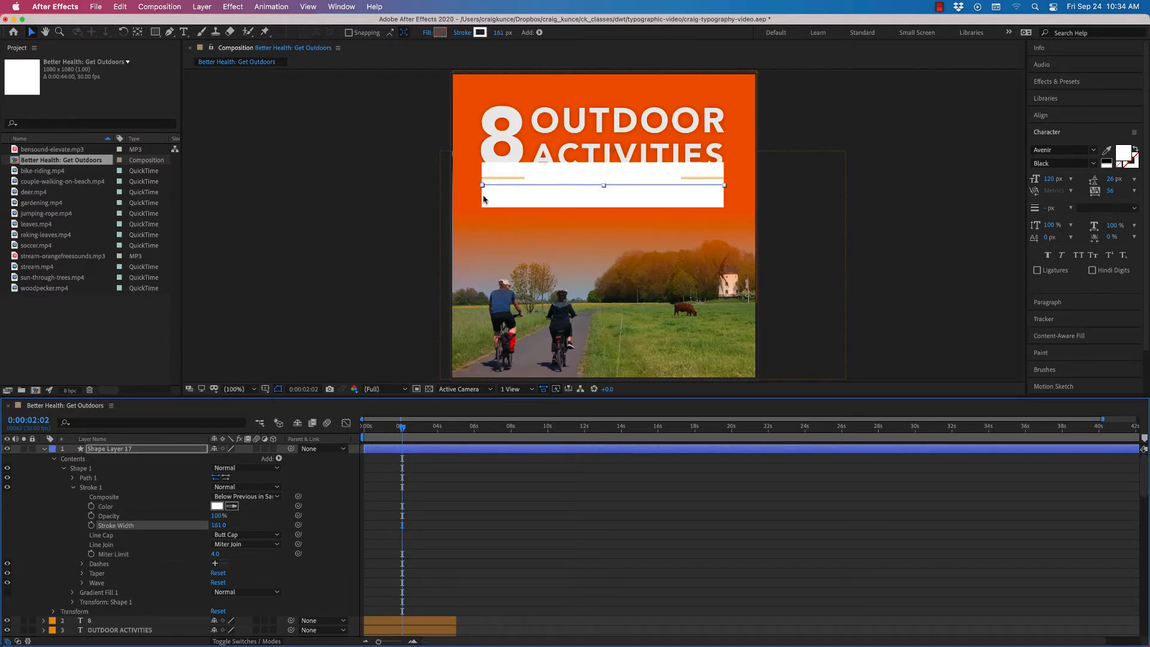
Change the thick white line's line cap to Round Cap.
click(239, 536)
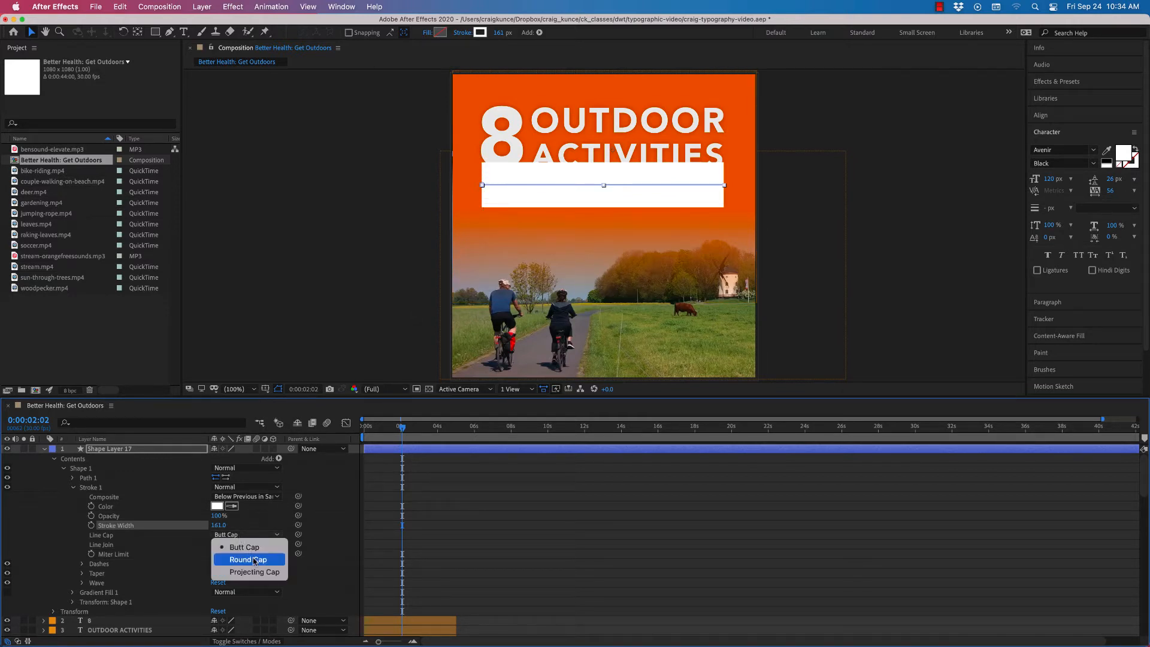
click(254, 559)
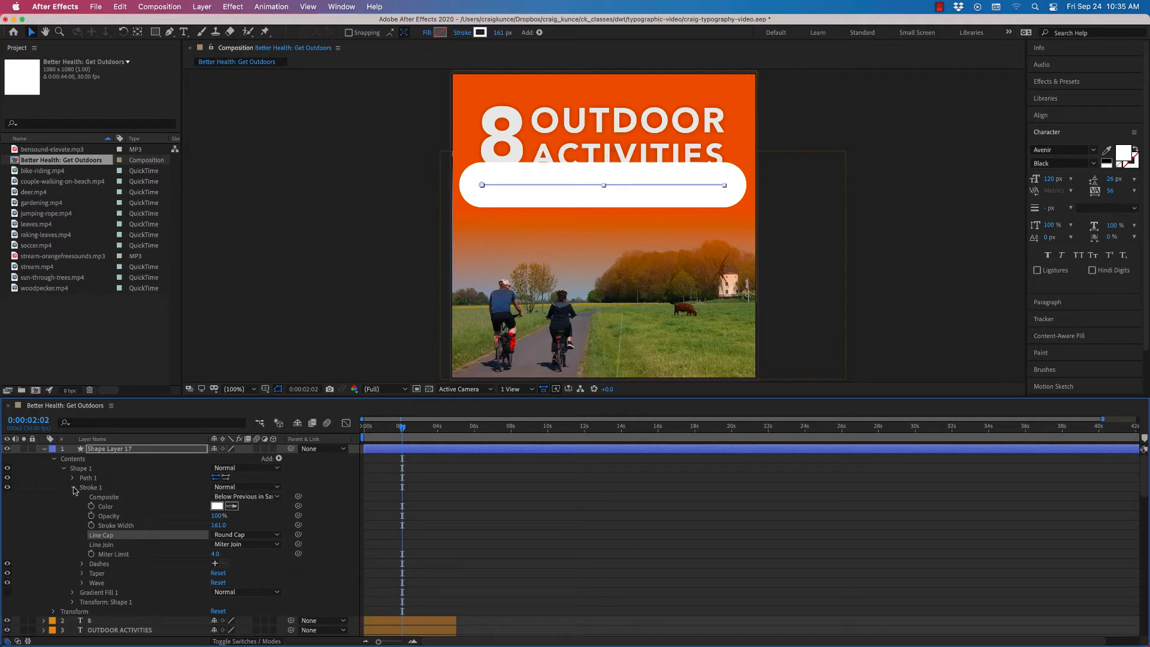
click(92, 488)
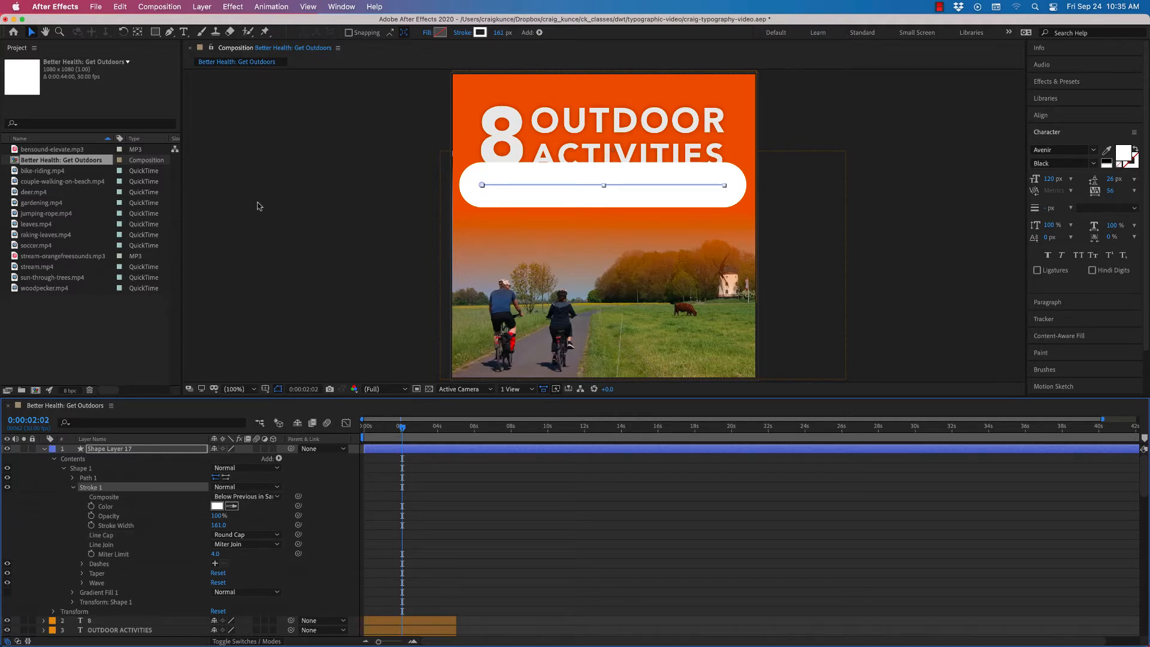
click(31, 31)
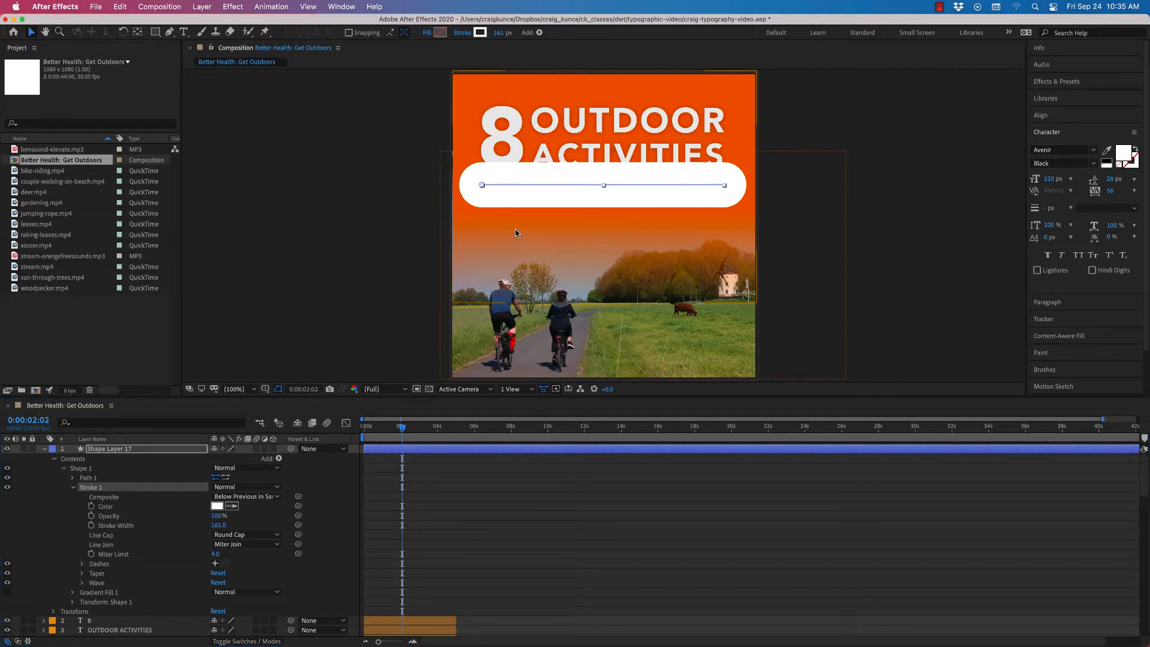
Move the thick rounded line down to sit just below TO IMPROVE YOUR HEALTH and collapse its layer properties.
mouse_move(482, 185)
mouse_down()
mouse_move(512, 191)
mouse_move(482, 189)
mouse_up()
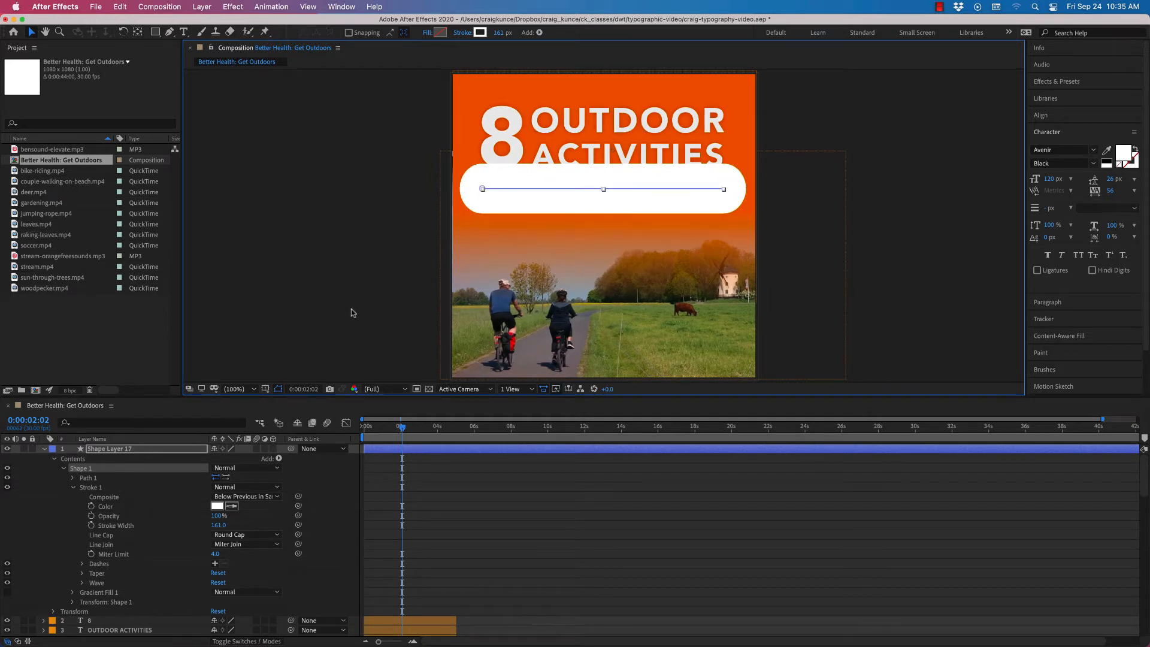
click(73, 487)
click(63, 469)
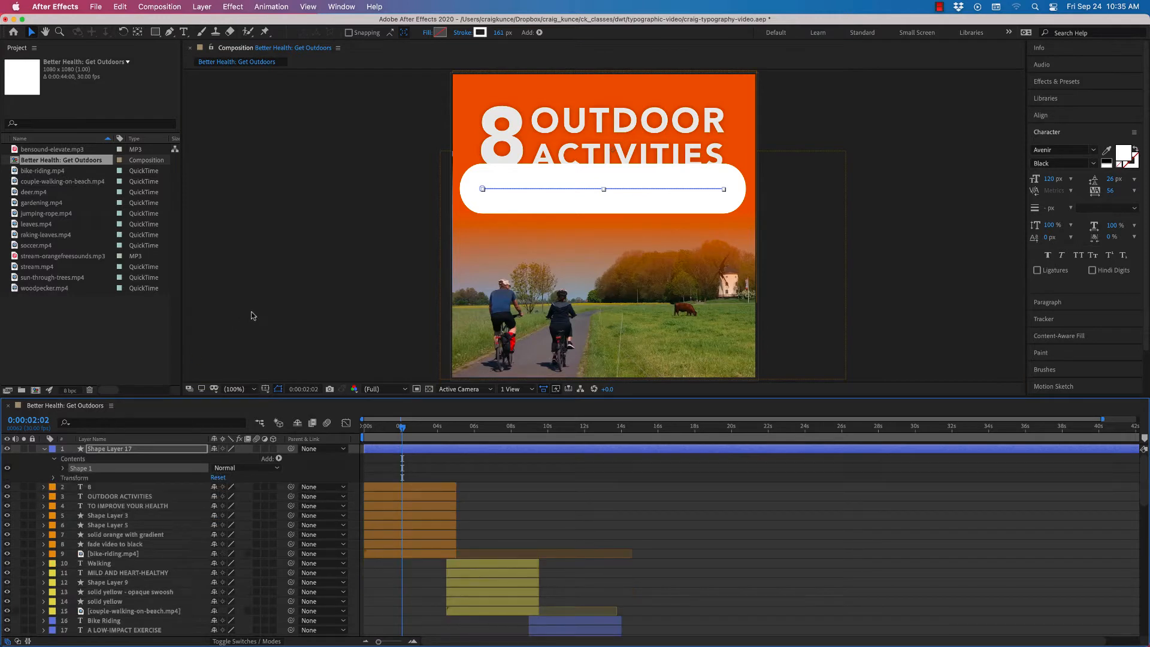
click(54, 459)
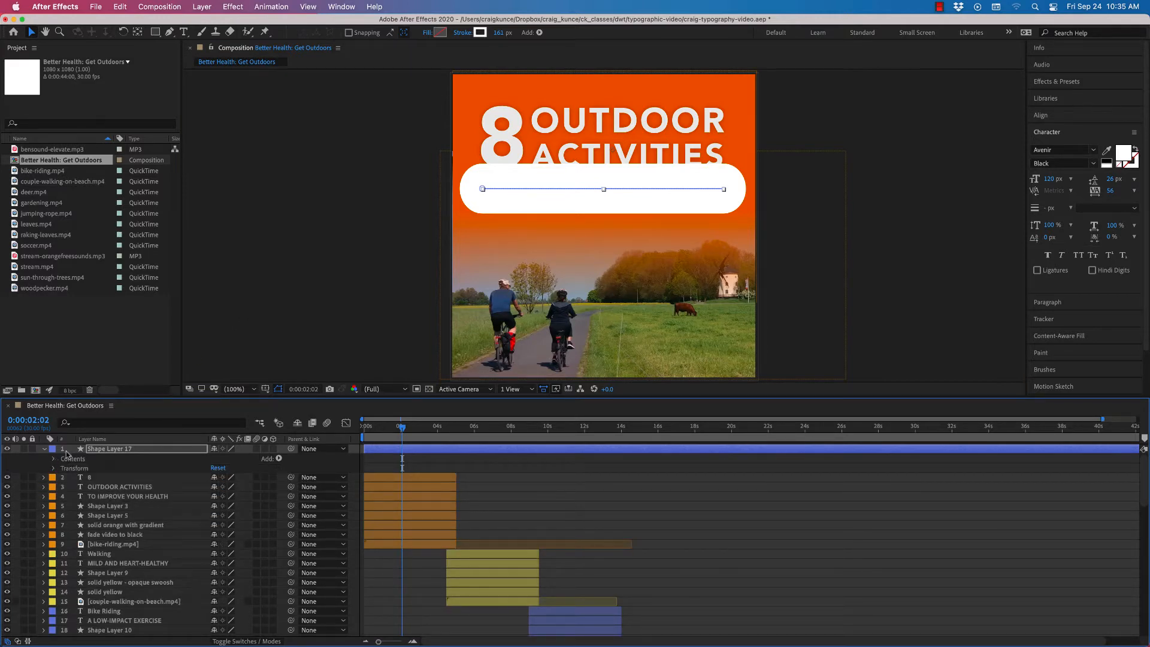
click(45, 449)
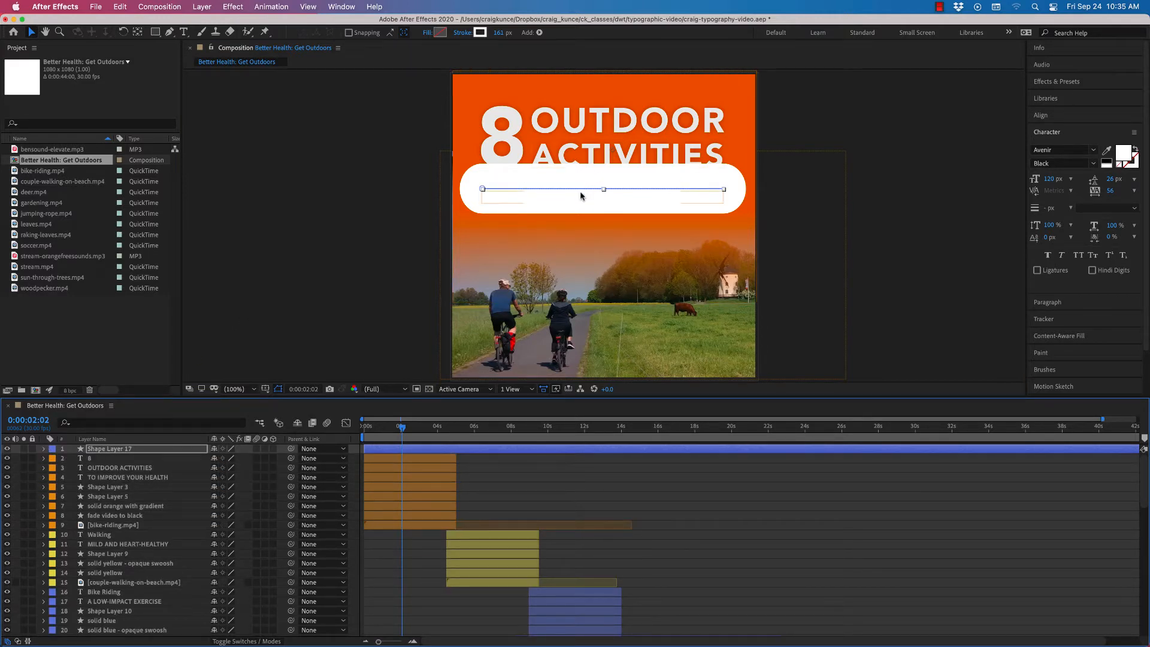
drag(582, 192, 585, 260)
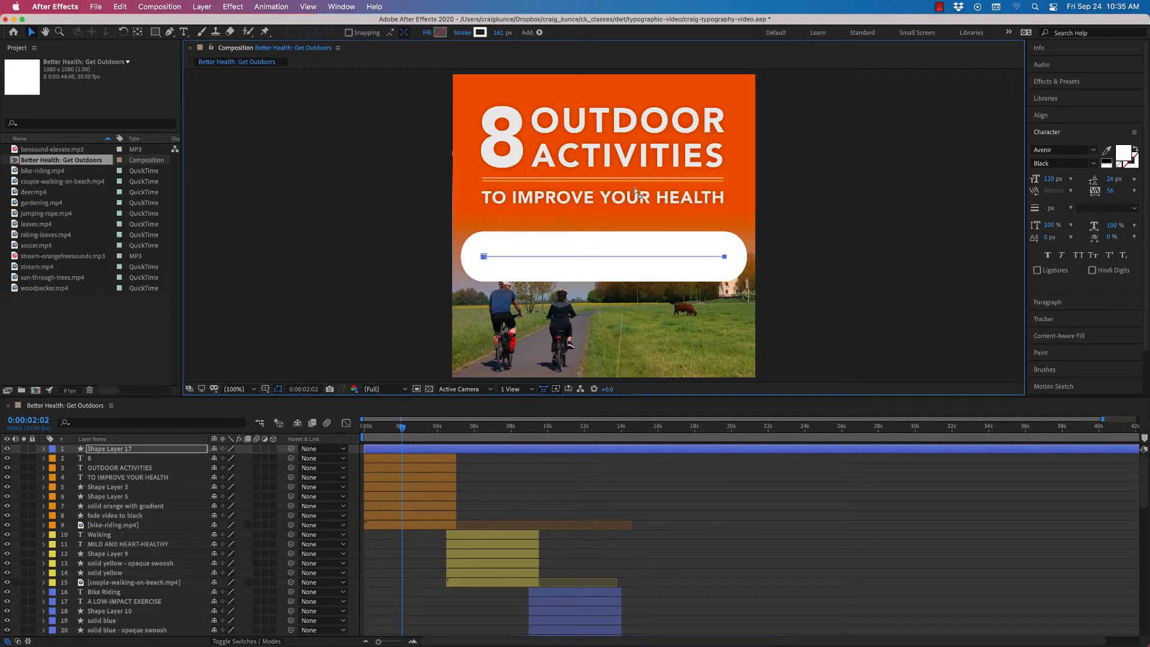
drag(527, 259, 518, 238)
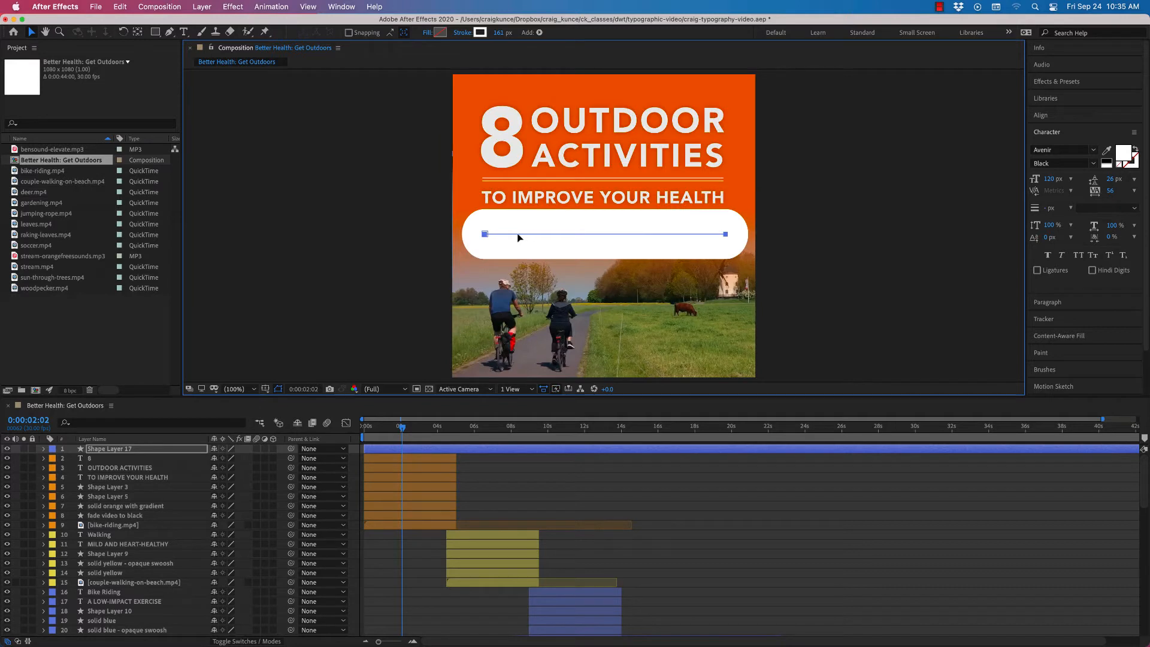
Duplicate the rounded line's layer and move the copy straight down over the cyclists.
click(95, 7)
mouse_move(122, 7)
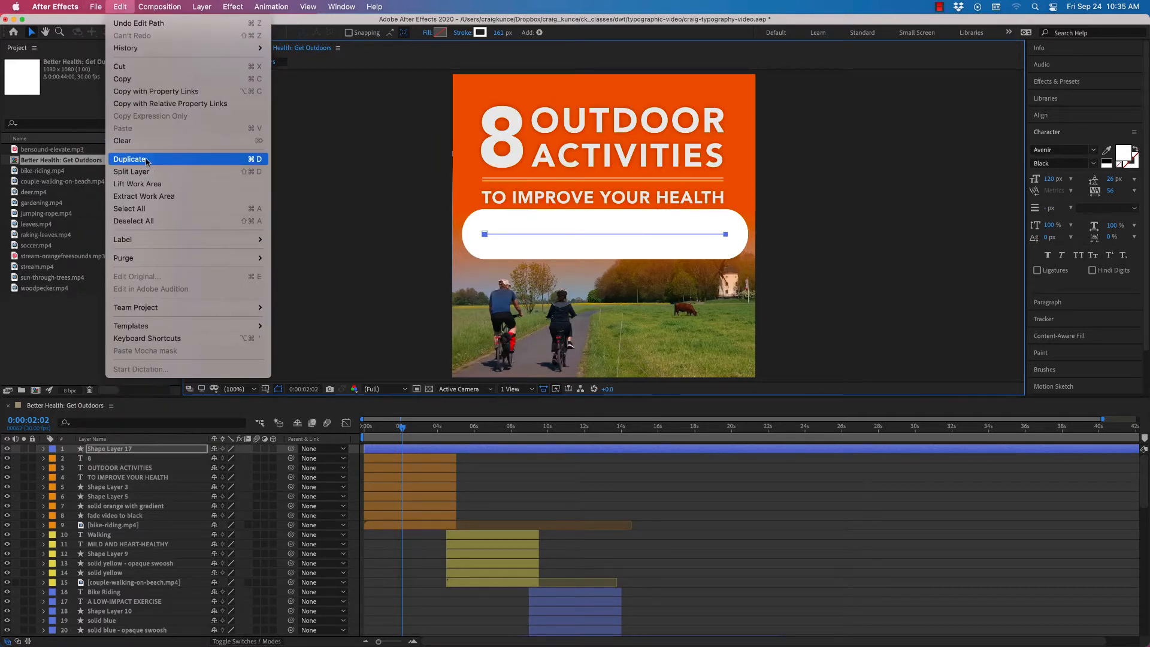
click(251, 160)
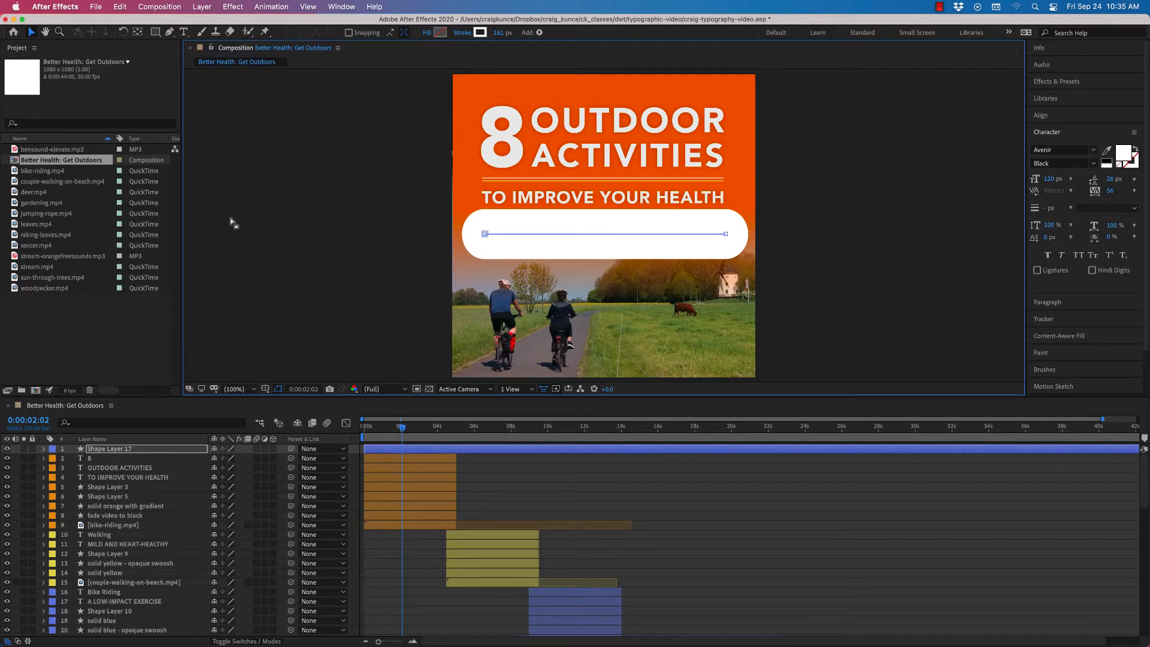
click(566, 235)
click(563, 238)
click(95, 450)
key(super+d)
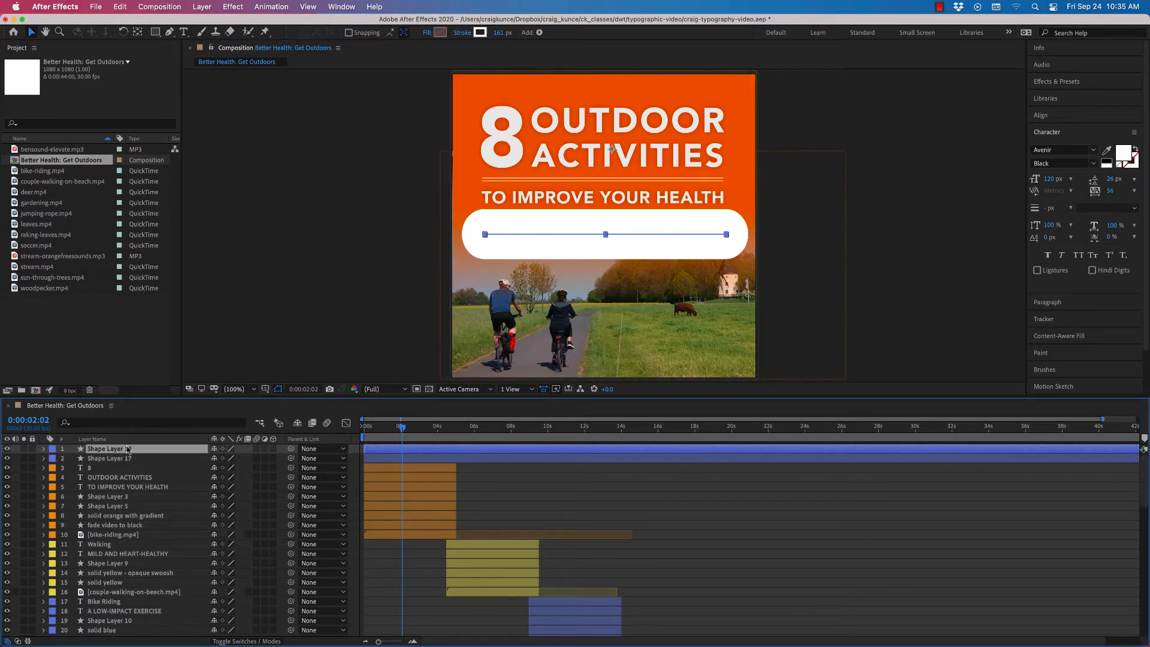
drag(506, 236, 509, 313)
key(Return)
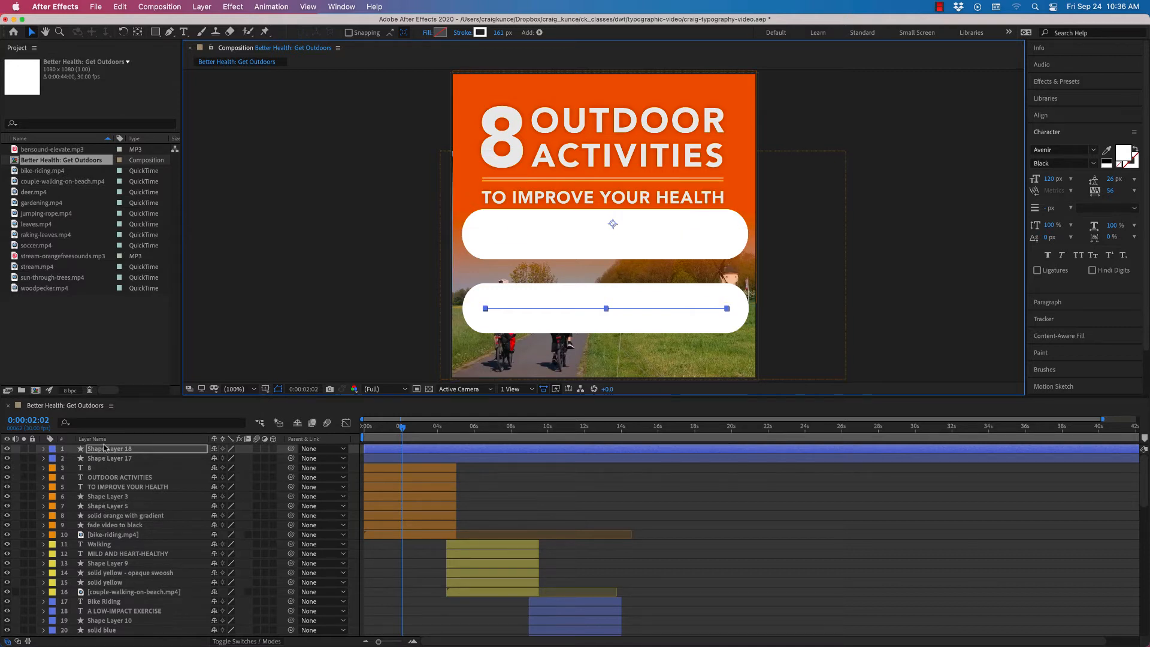
Try duplicating all layers from the copied line through the first bike-riding.mp4 together, and undo it.
shift+click(125, 535)
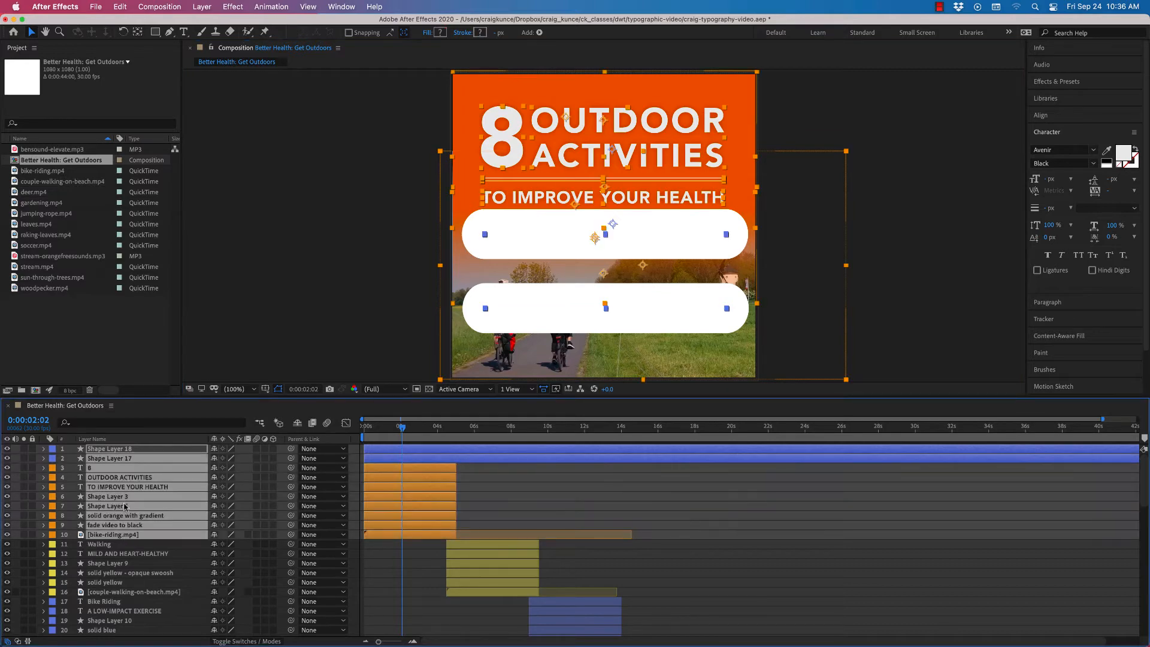
key(super+d)
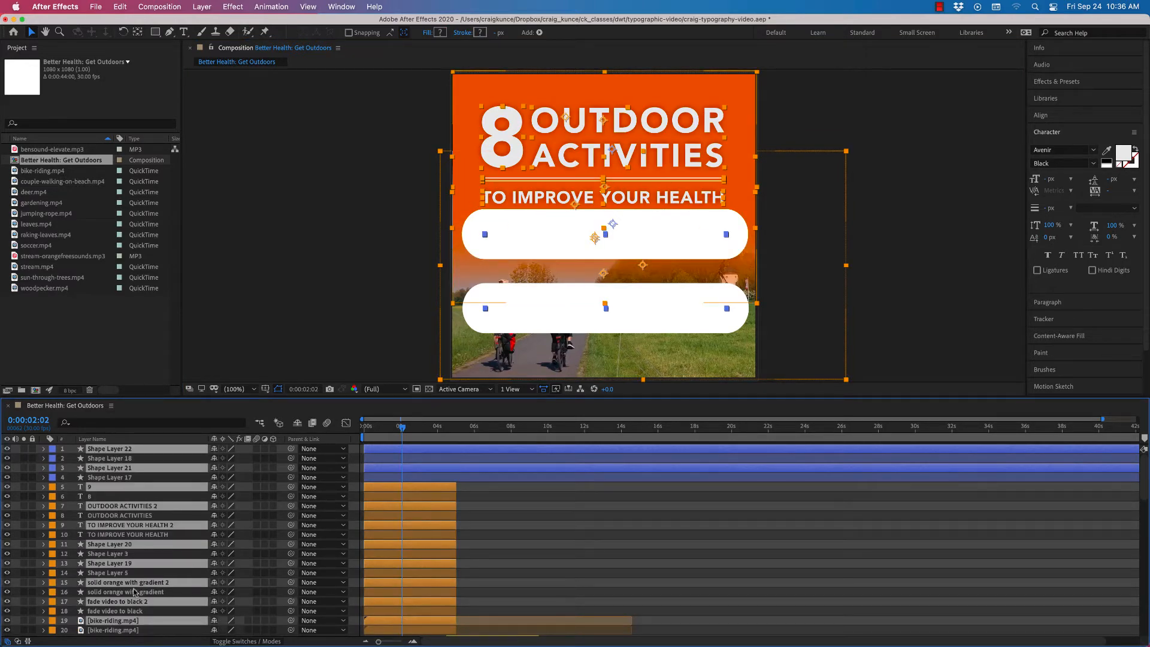
key(super+z)
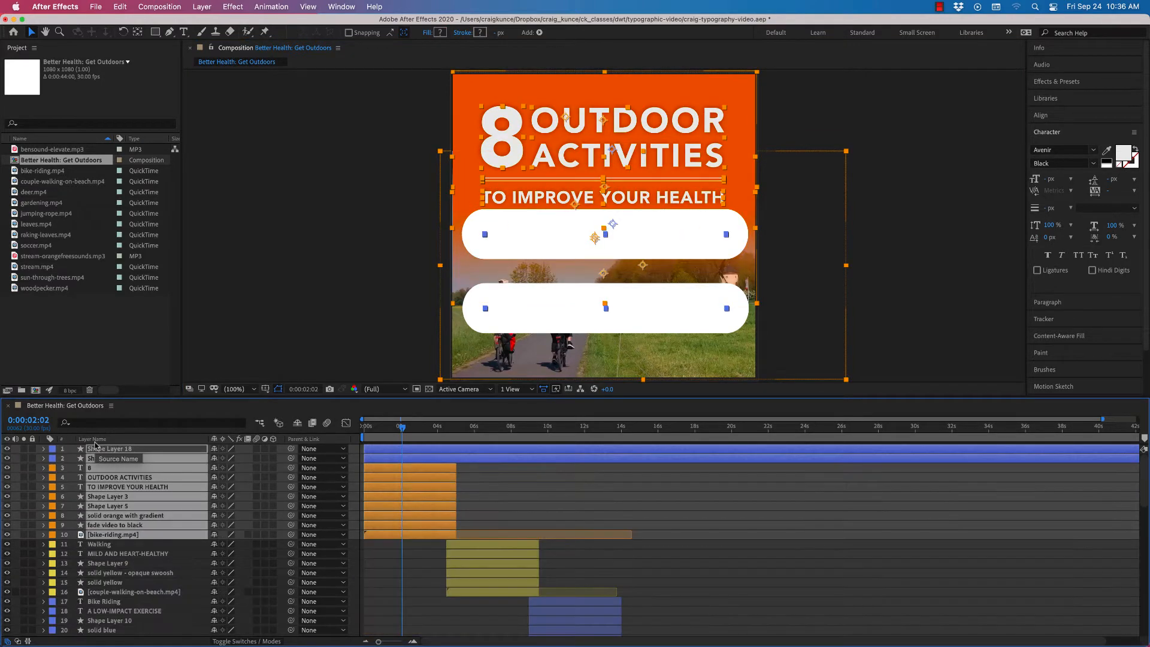
Undo the duplication of the thick rounded line and remove the original line's layer.
key(super+z)
key(super+z)
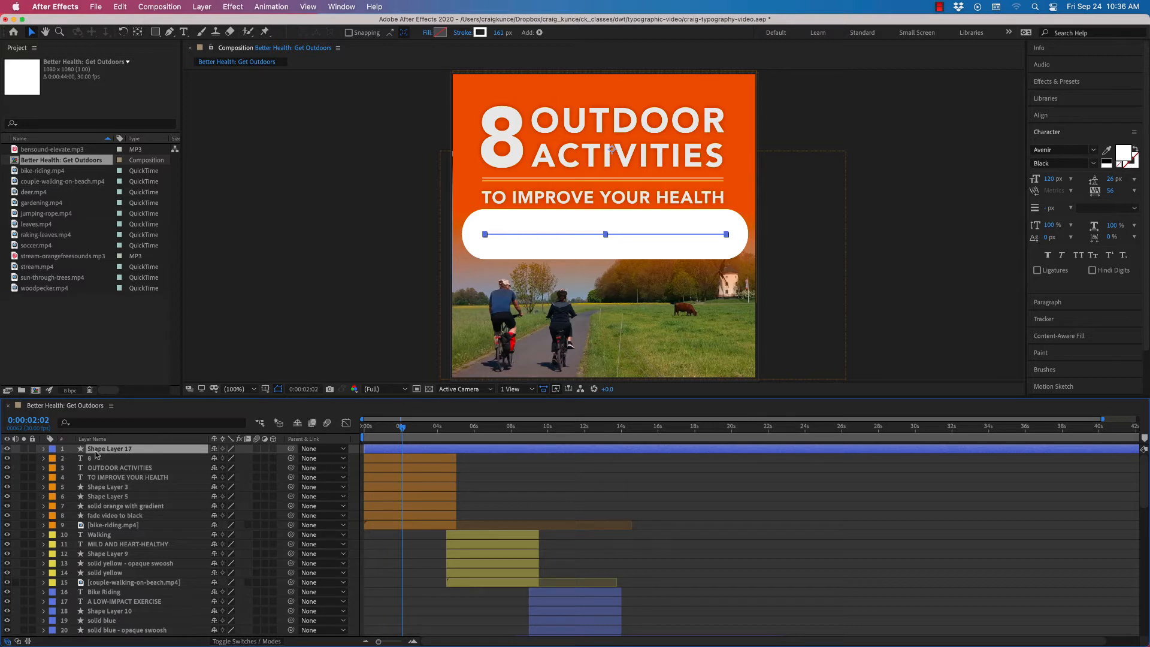
key(super+z)
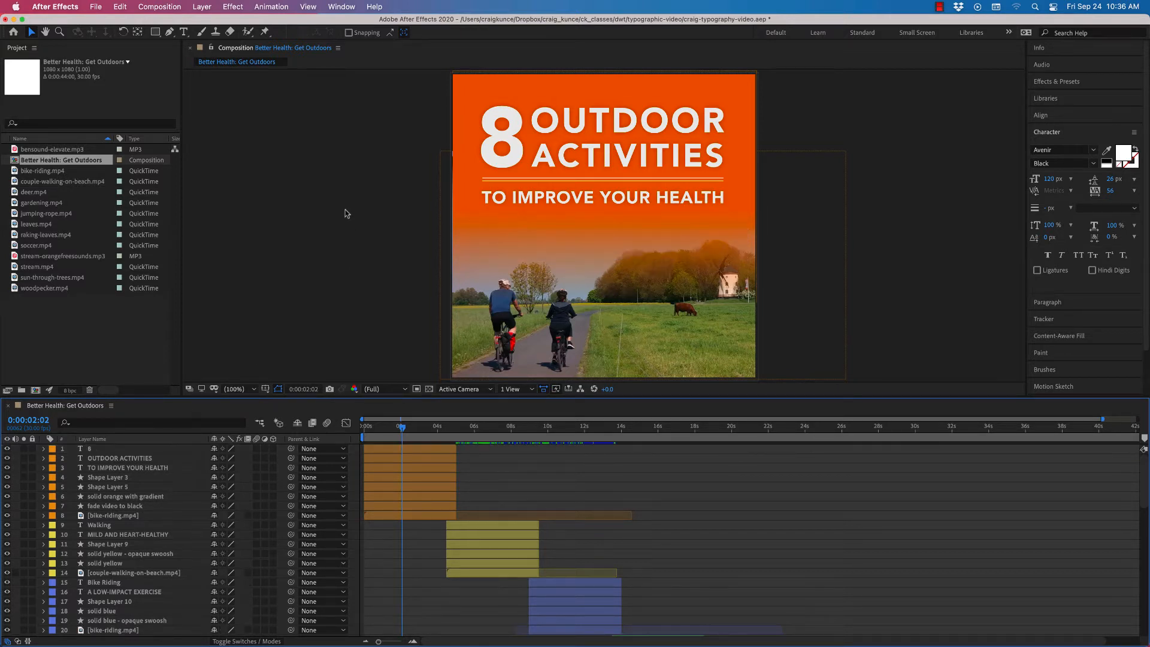
click(343, 210)
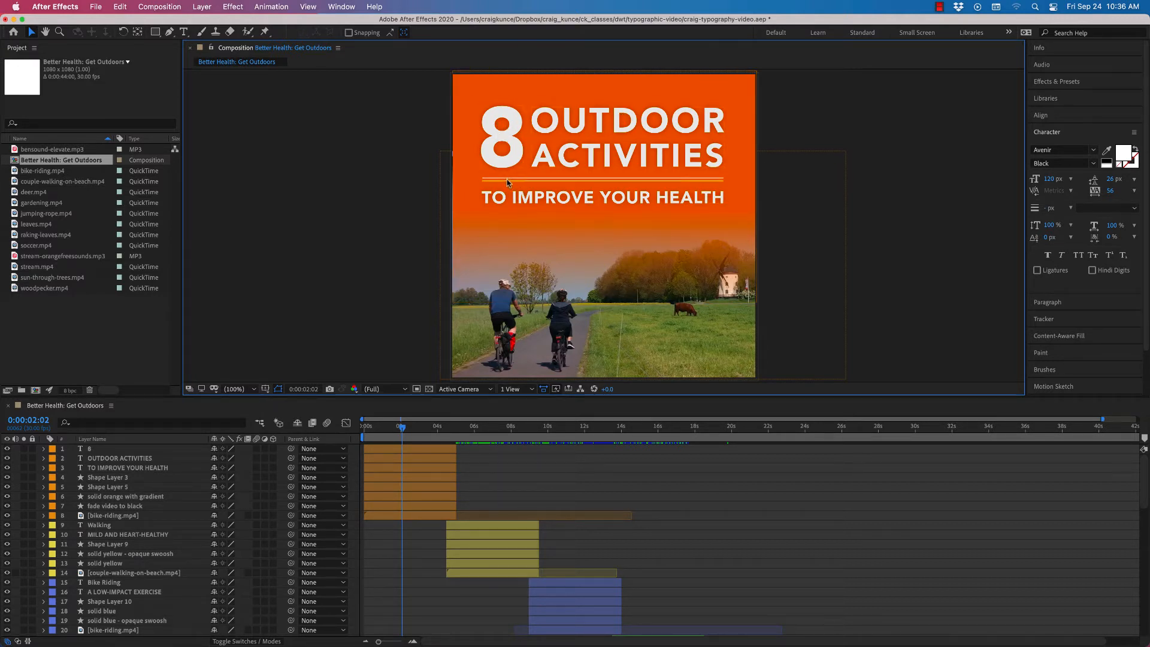
click(466, 94)
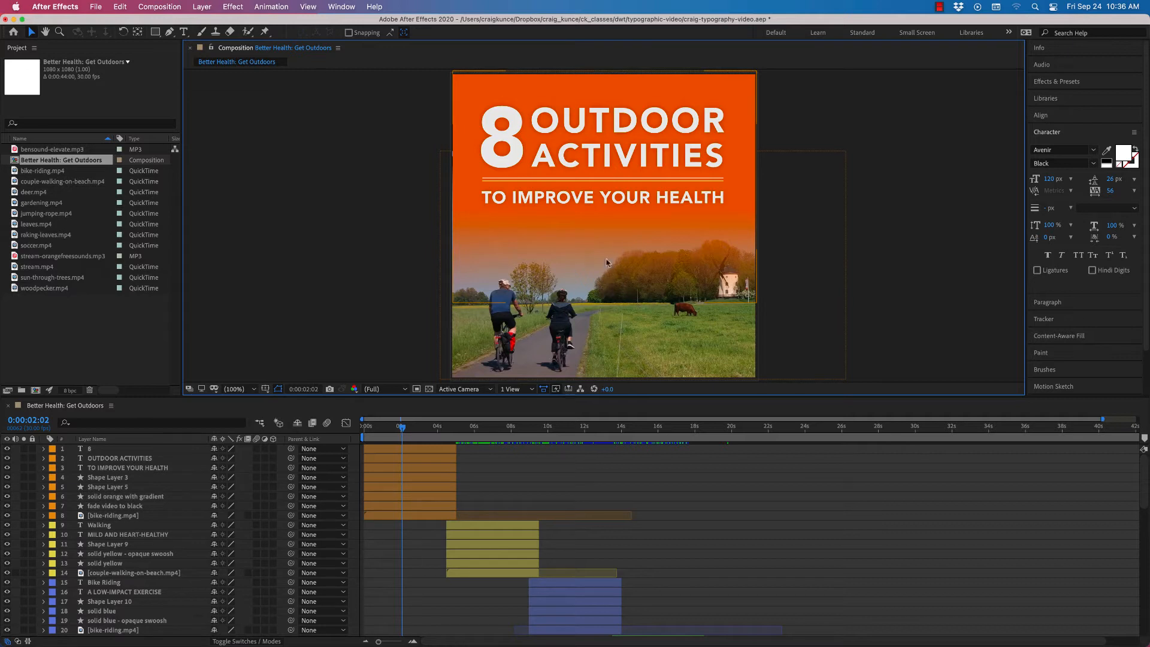
click(521, 337)
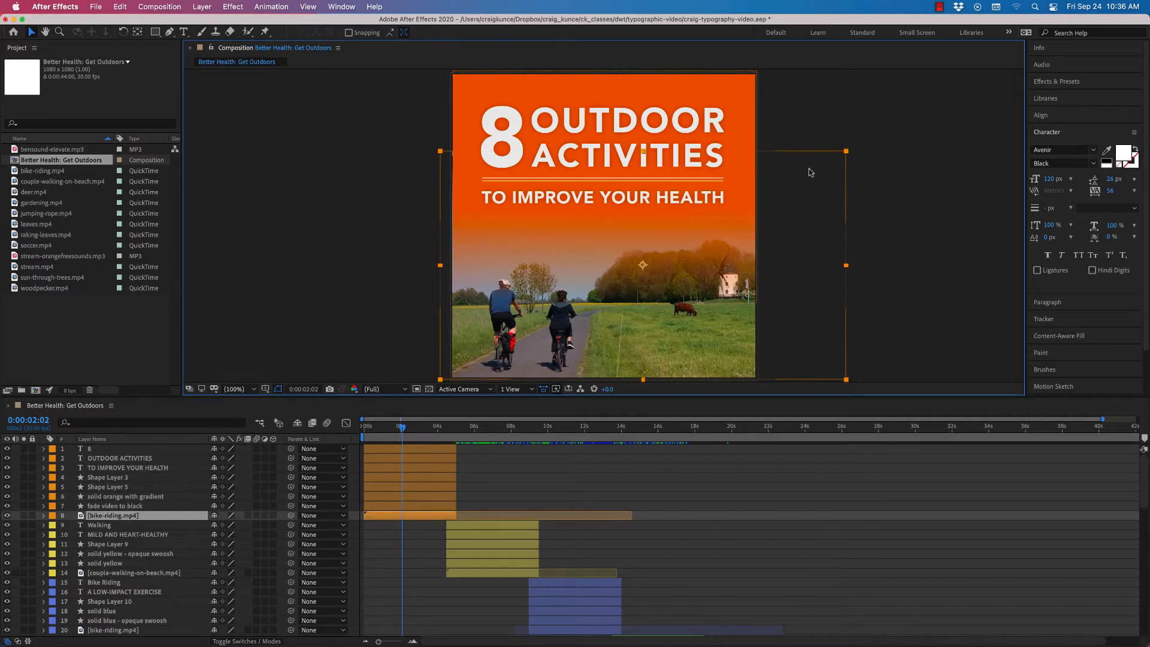
click(362, 244)
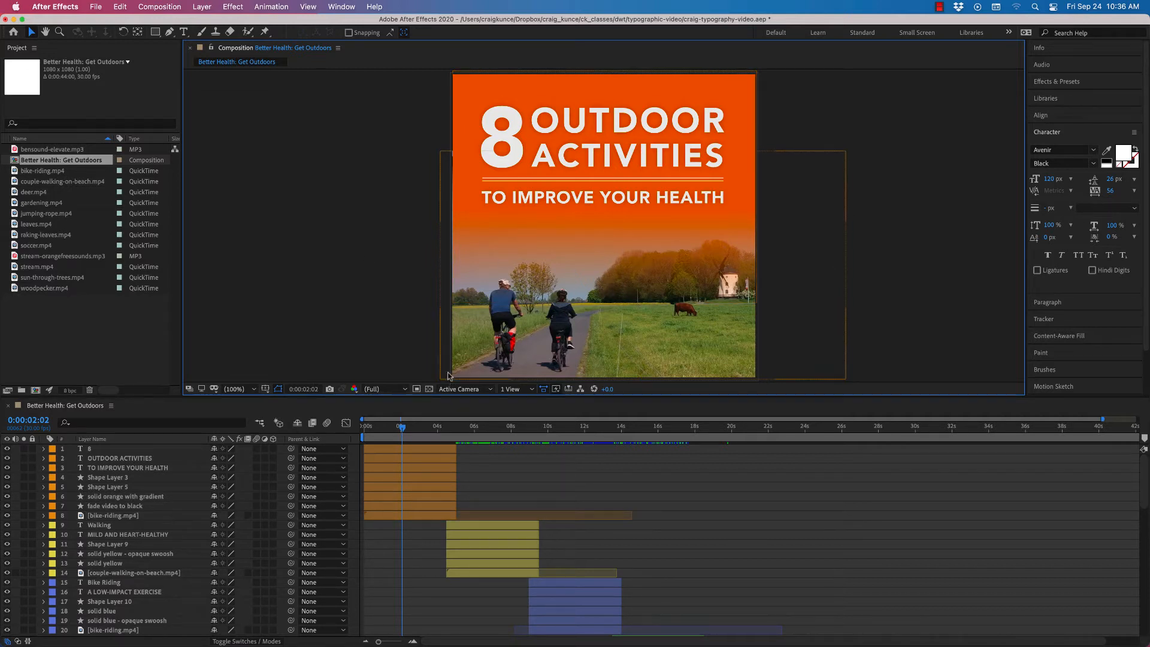
Preview the opening title scene from the start of the composition and return the playhead to 0:00:00:00.
drag(402, 430, 364, 430)
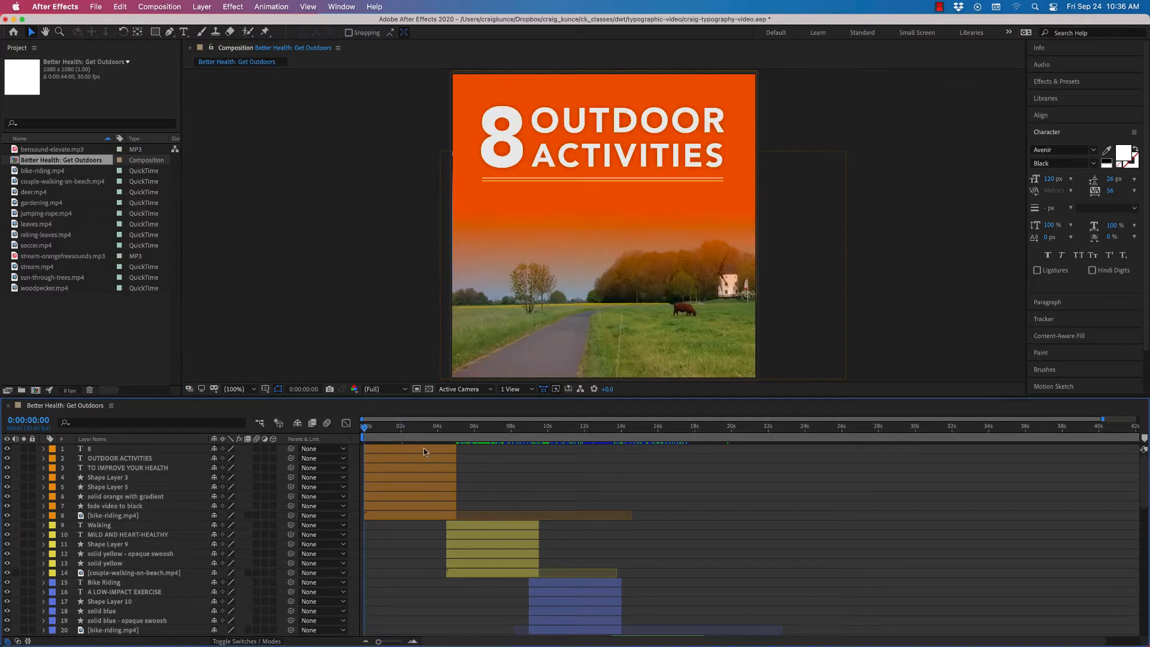
key(space)
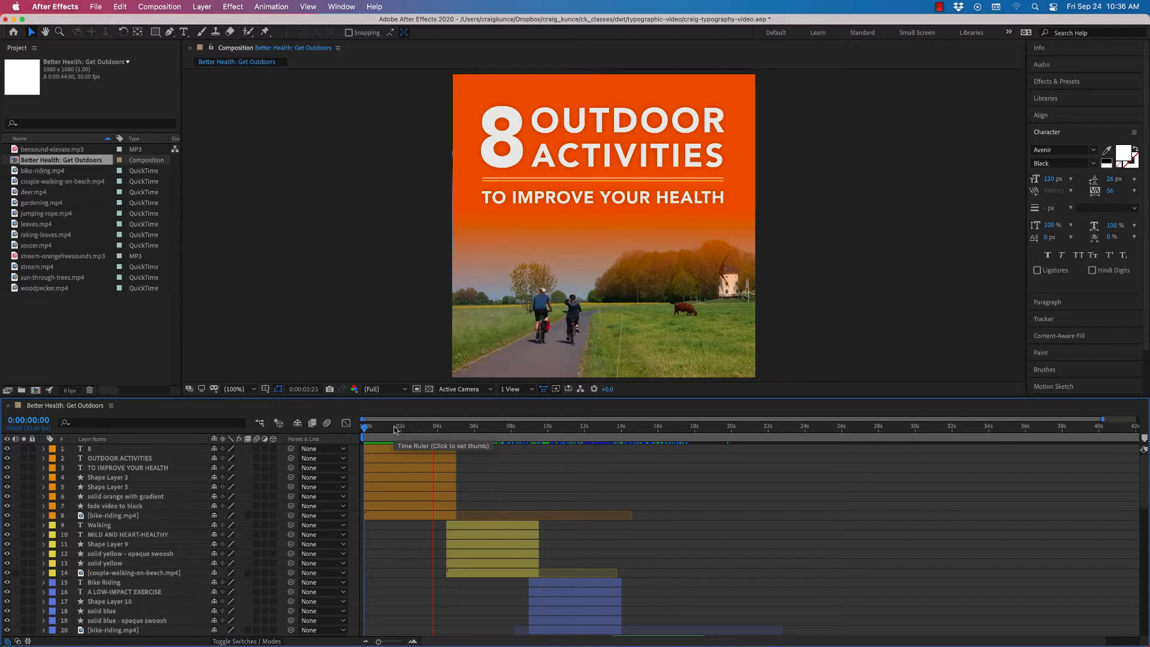
key(space)
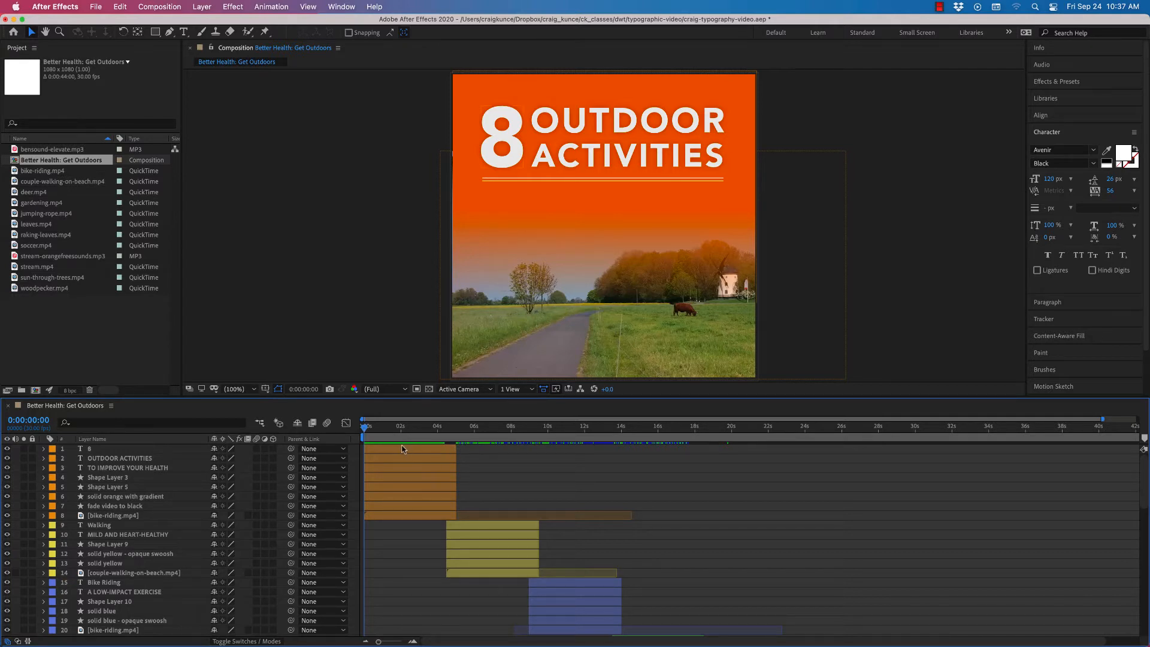
key(space)
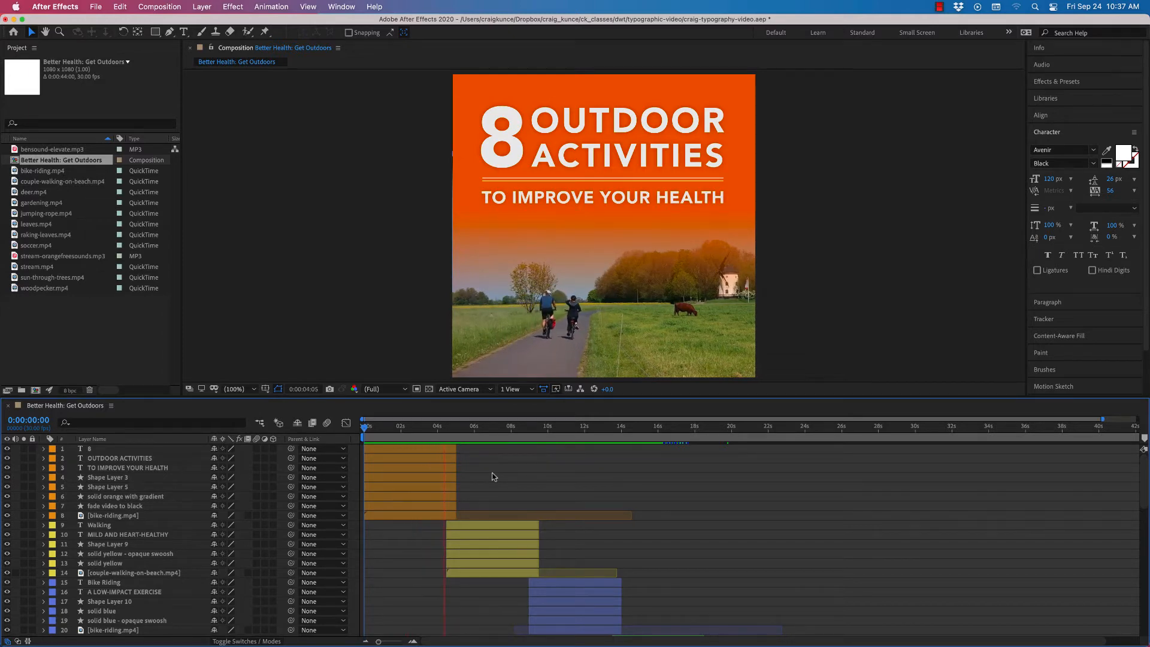
click(390, 427)
drag(390, 429, 364, 430)
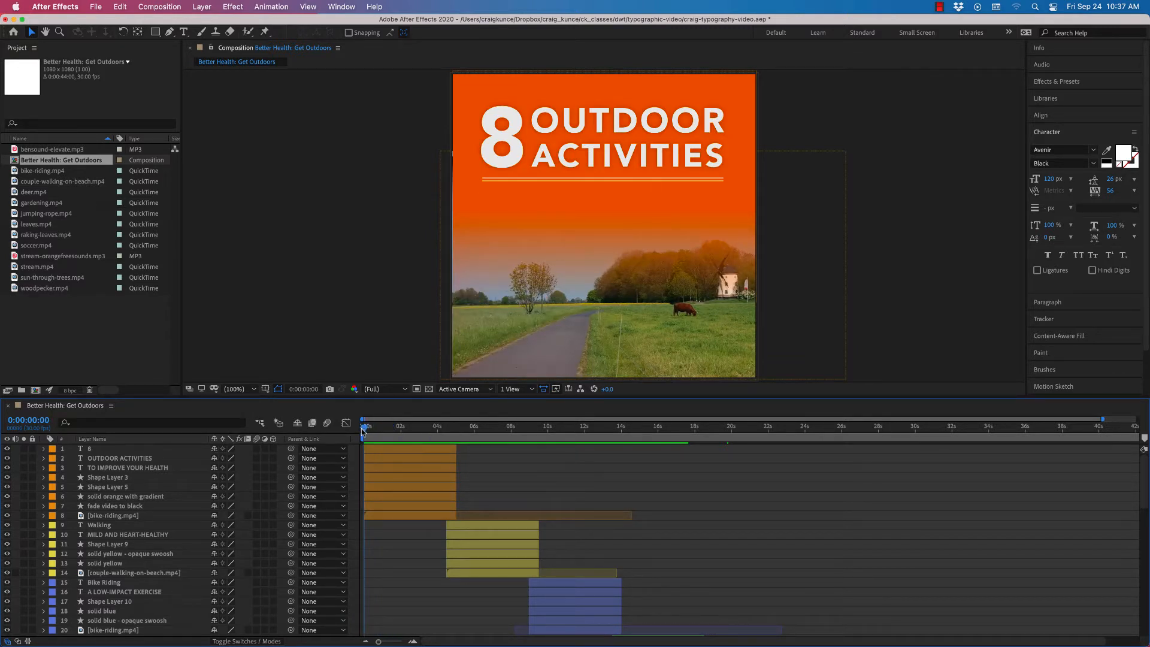
Show the Transform properties and opacity keyframes of the TO IMPROVE YOUR HEALTH text layer.
mouse_move(361, 429)
mouse_down()
mouse_move(390, 431)
mouse_move(361, 435)
mouse_up()
mouse_move(362, 436)
mouse_down()
mouse_move(399, 433)
mouse_move(346, 432)
mouse_up()
click(107, 469)
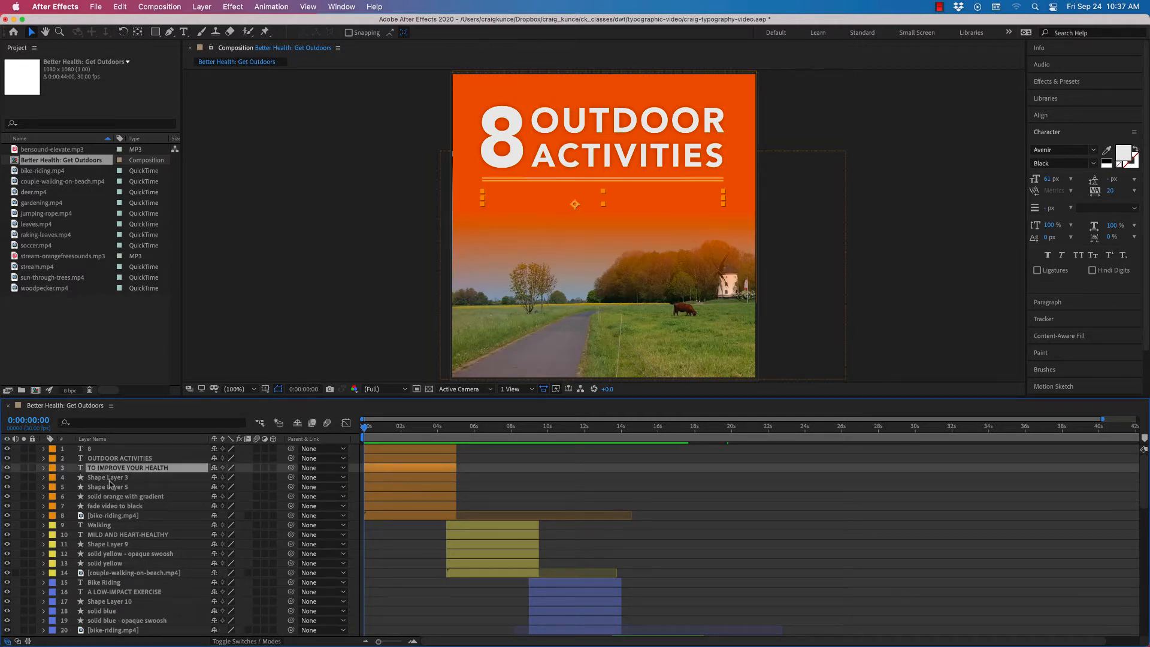
click(44, 467)
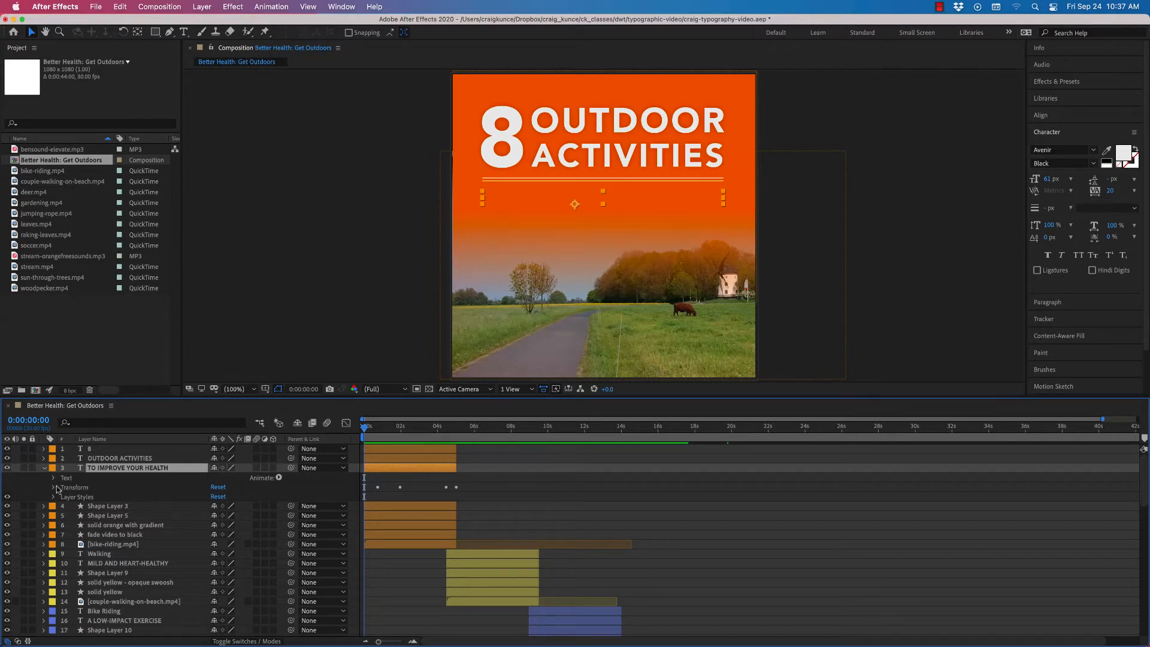
click(54, 487)
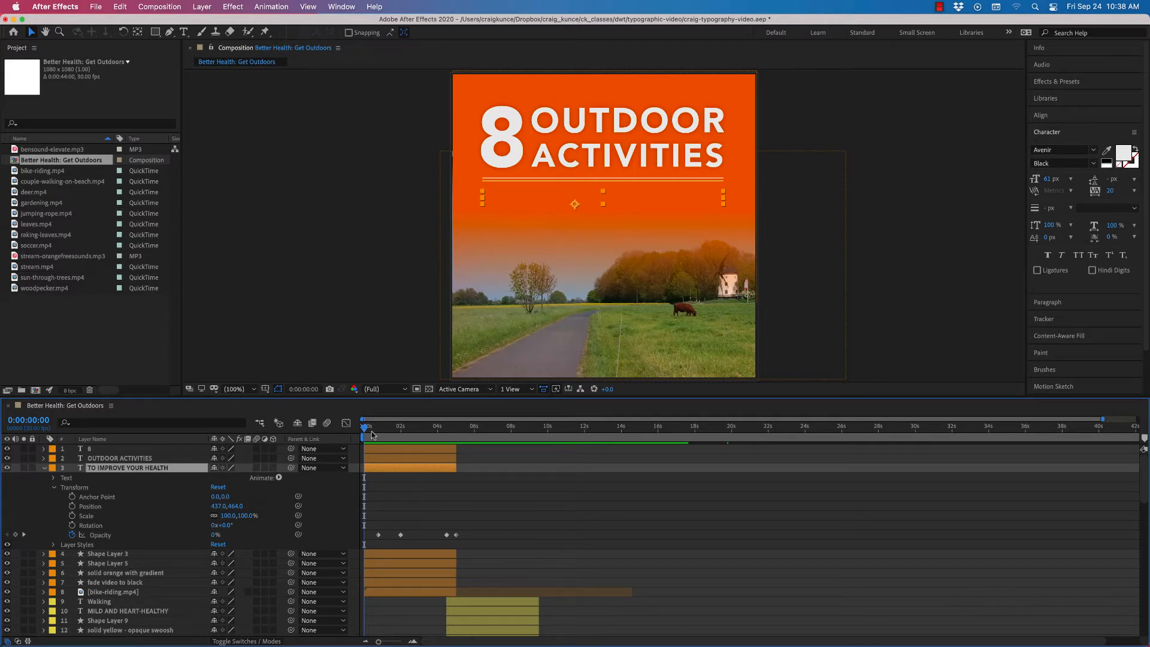
Scrub through the TO IMPROVE YOUR HEALTH layer's four opacity keyframes to examine its fade-in and fade-out.
drag(365, 430, 373, 430)
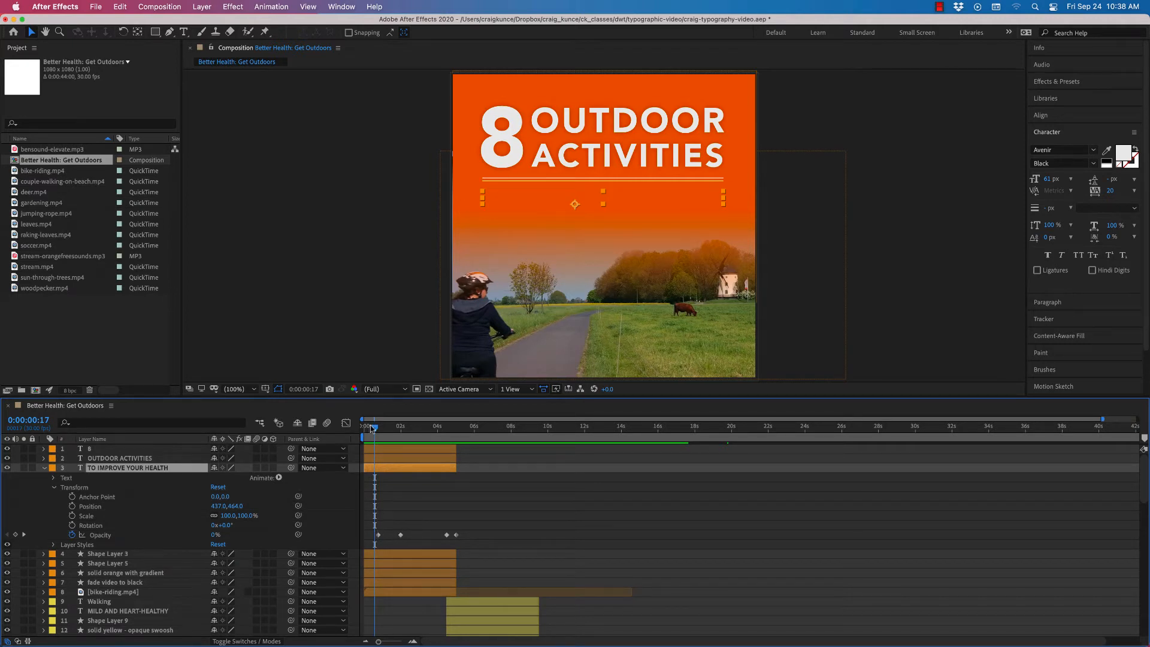
drag(374, 429, 445, 427)
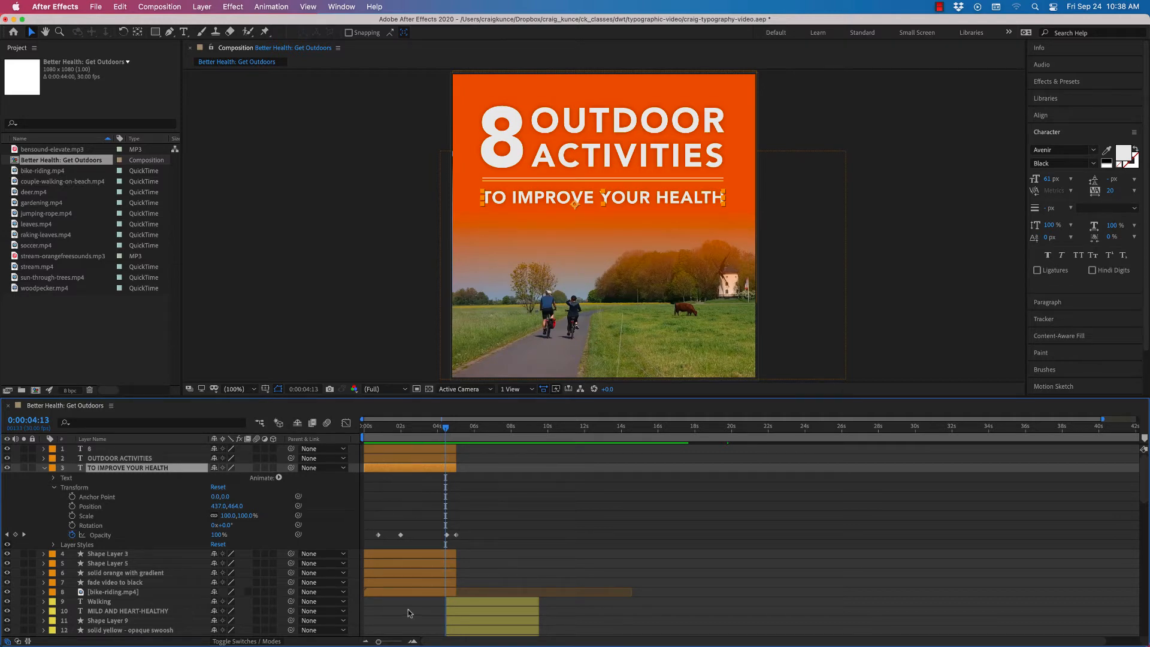
drag(446, 429, 457, 429)
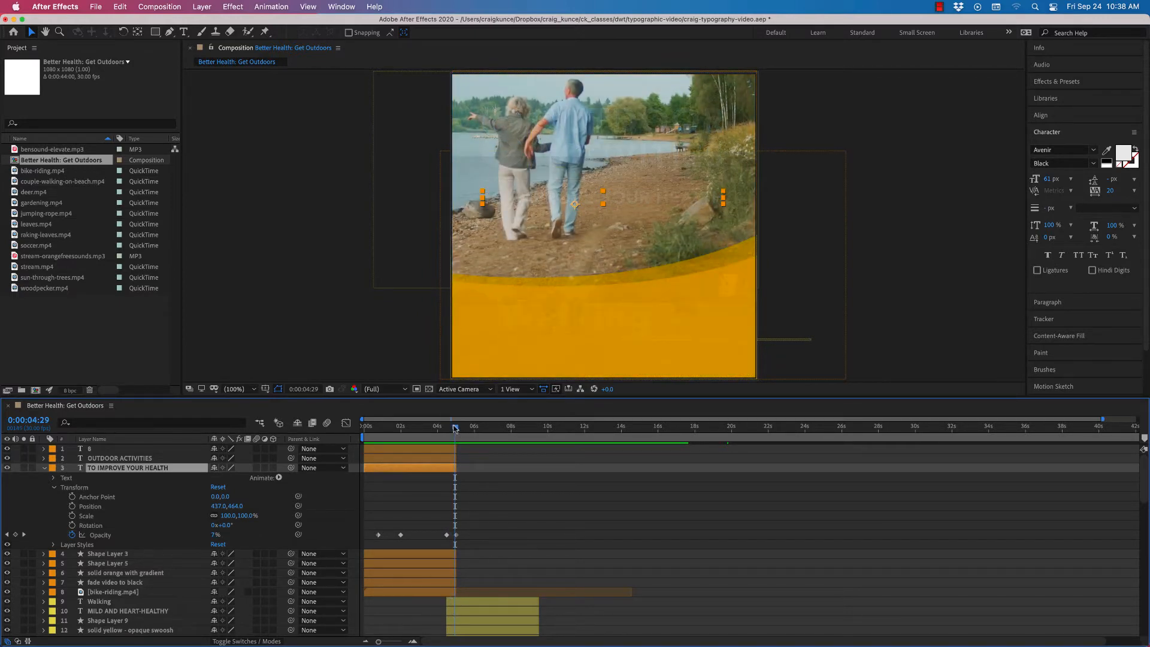
drag(455, 428, 446, 429)
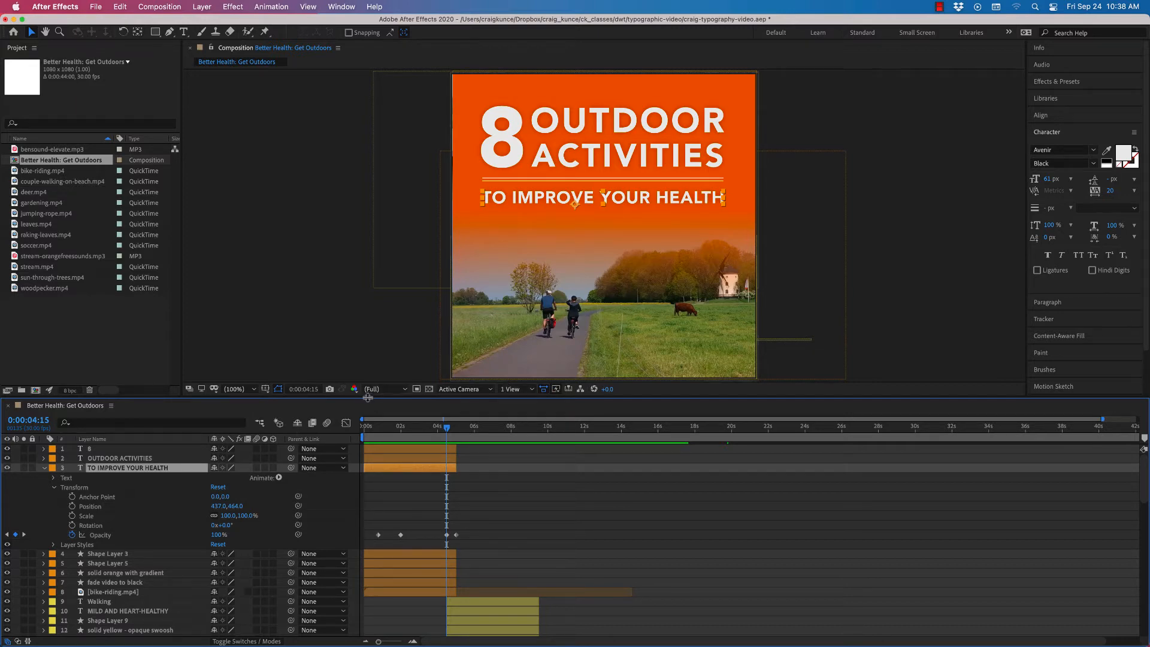
Examine how the staggered scene layers overlap by scrubbing across the title, Walking and Bike Riding transitions.
drag(367, 397, 368, 284)
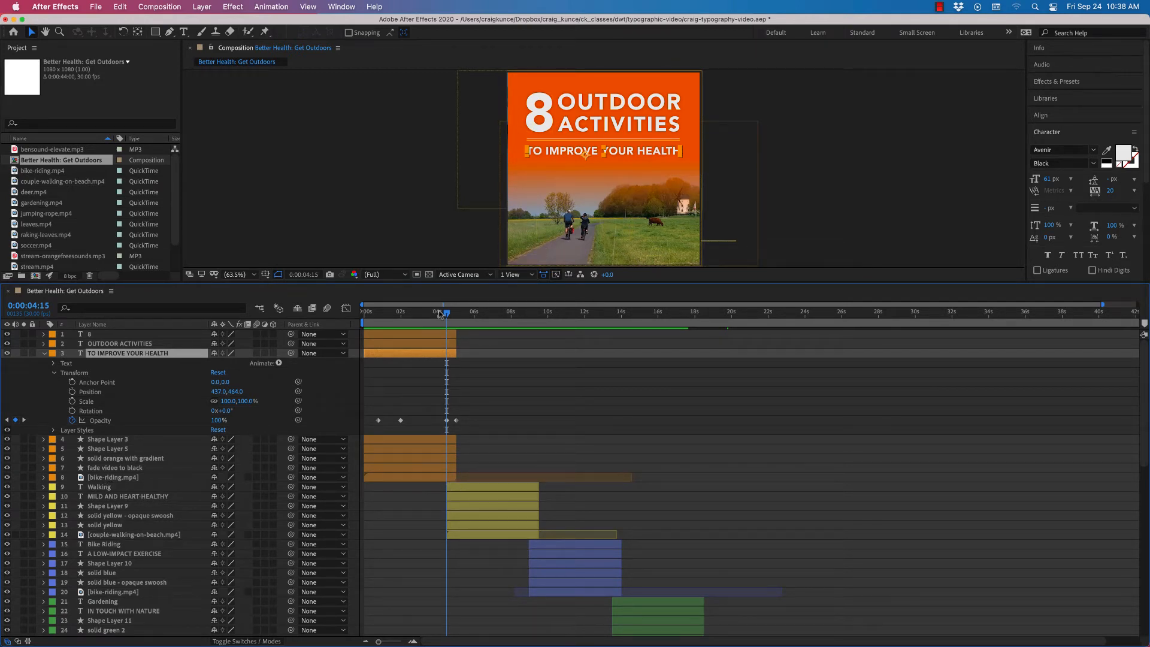
drag(447, 315, 450, 513)
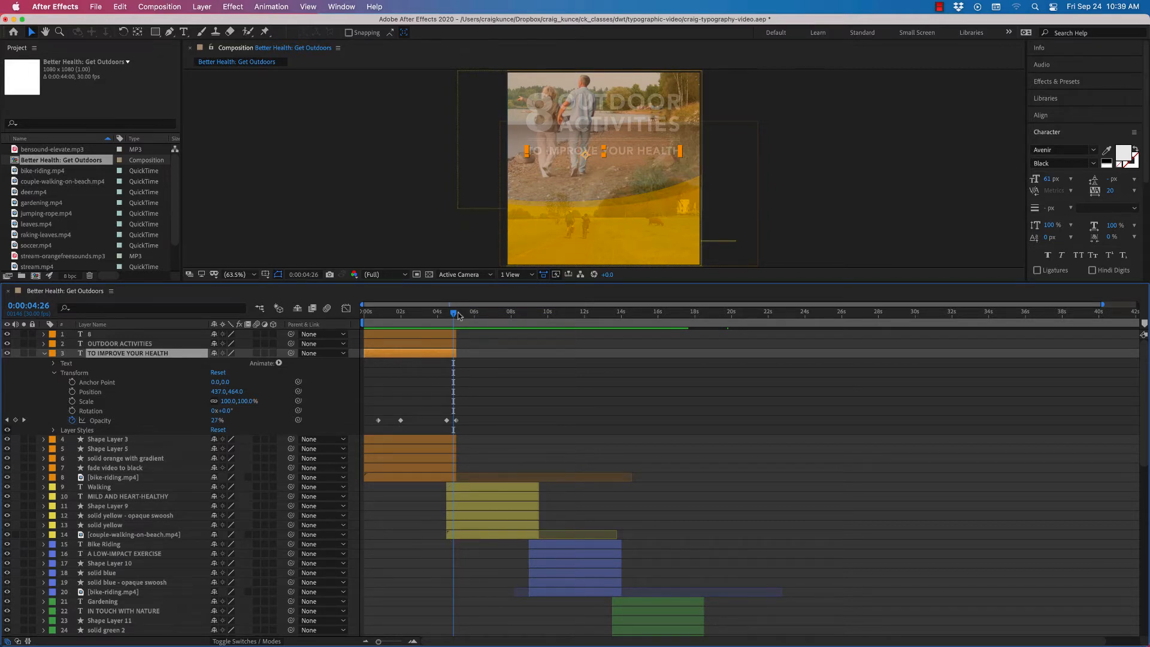
drag(454, 314, 459, 313)
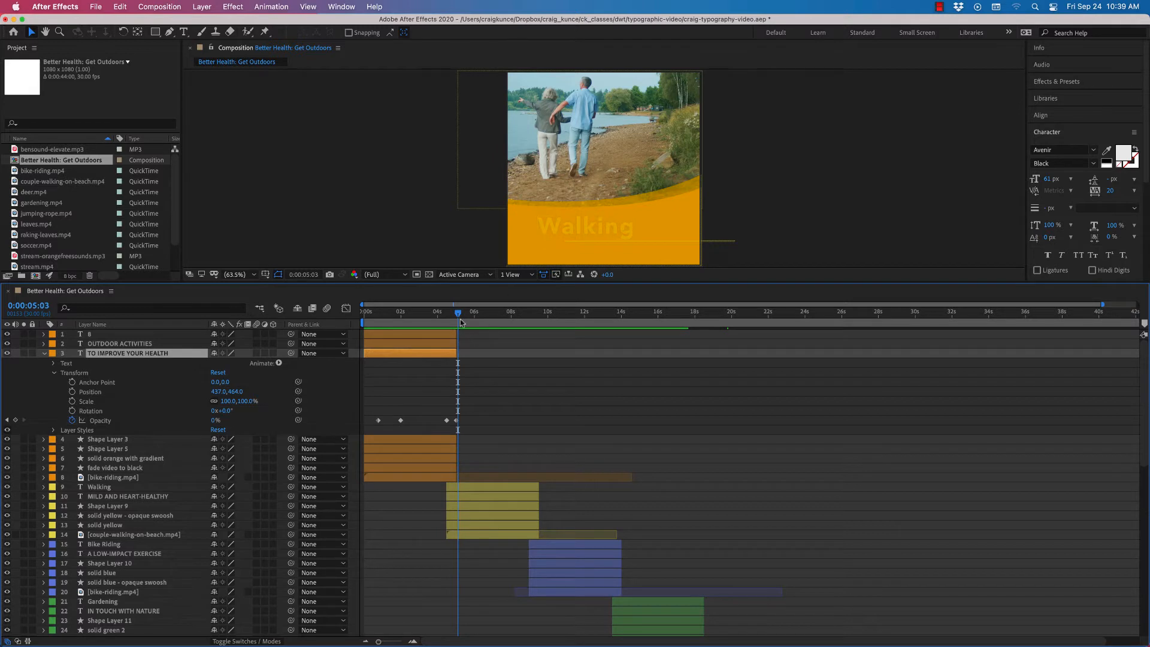
mouse_move(459, 315)
mouse_down()
mouse_move(531, 328)
mouse_move(470, 330)
mouse_move(484, 330)
mouse_up()
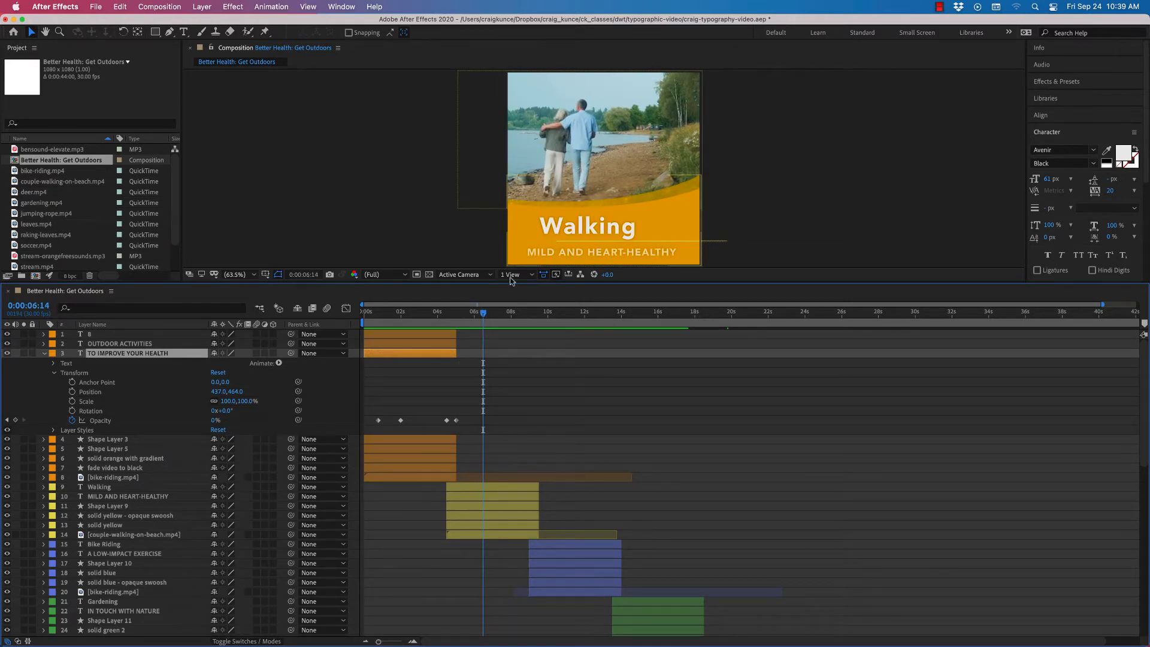
drag(483, 315, 522, 312)
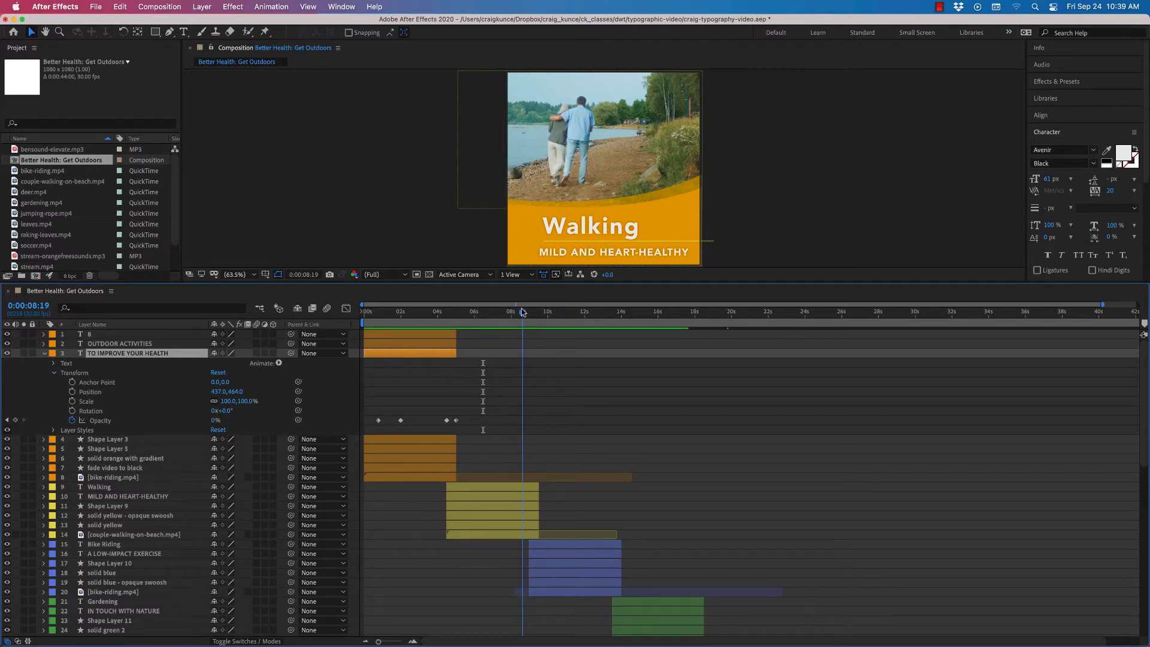
mouse_move(522, 312)
mouse_down()
mouse_move(460, 311)
mouse_move(626, 308)
mouse_up()
drag(591, 308, 446, 307)
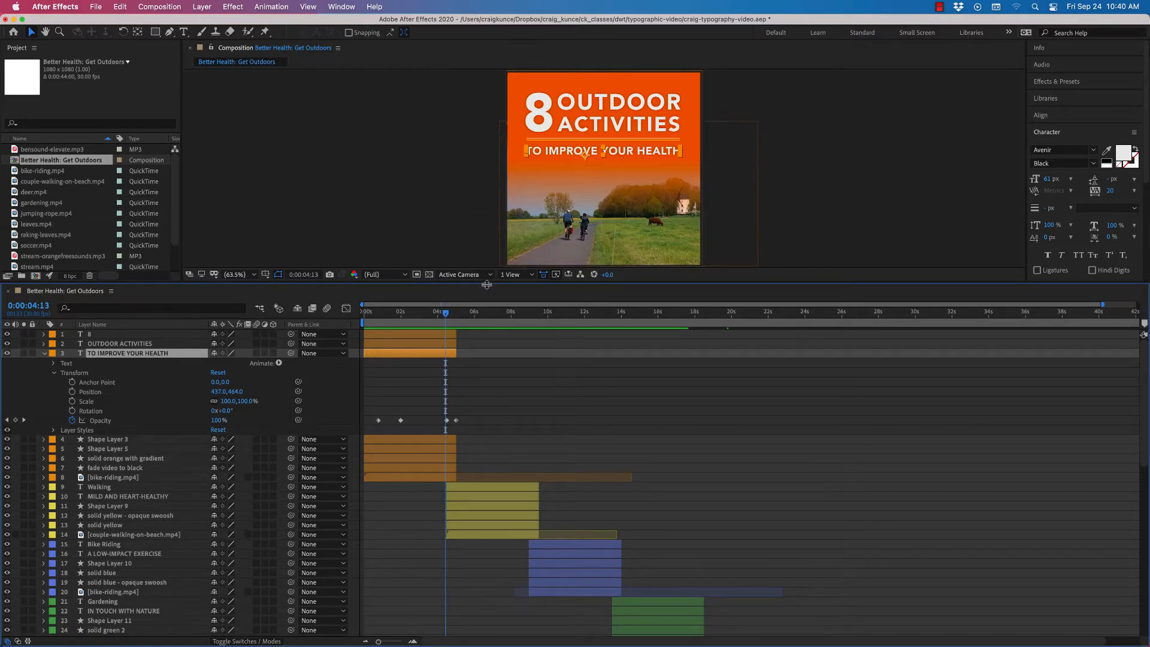
Remove all opacity keyframes from the TO IMPROVE YOUR HEALTH layer and set its opacity to 100%.
drag(487, 281, 487, 336)
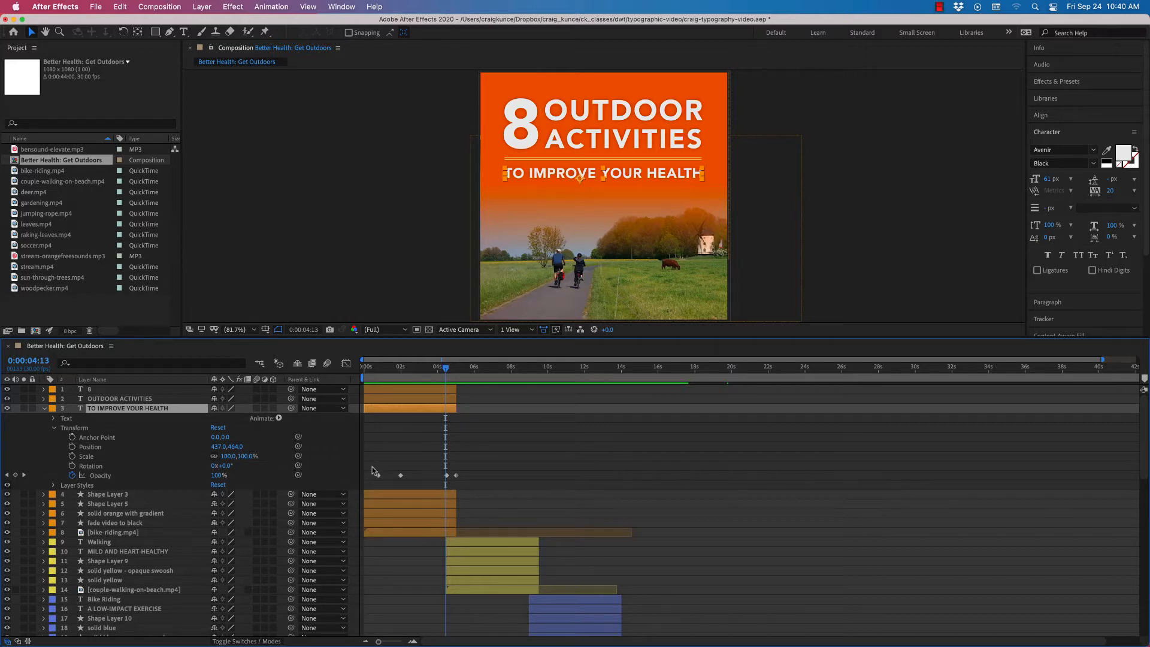
drag(446, 369, 378, 376)
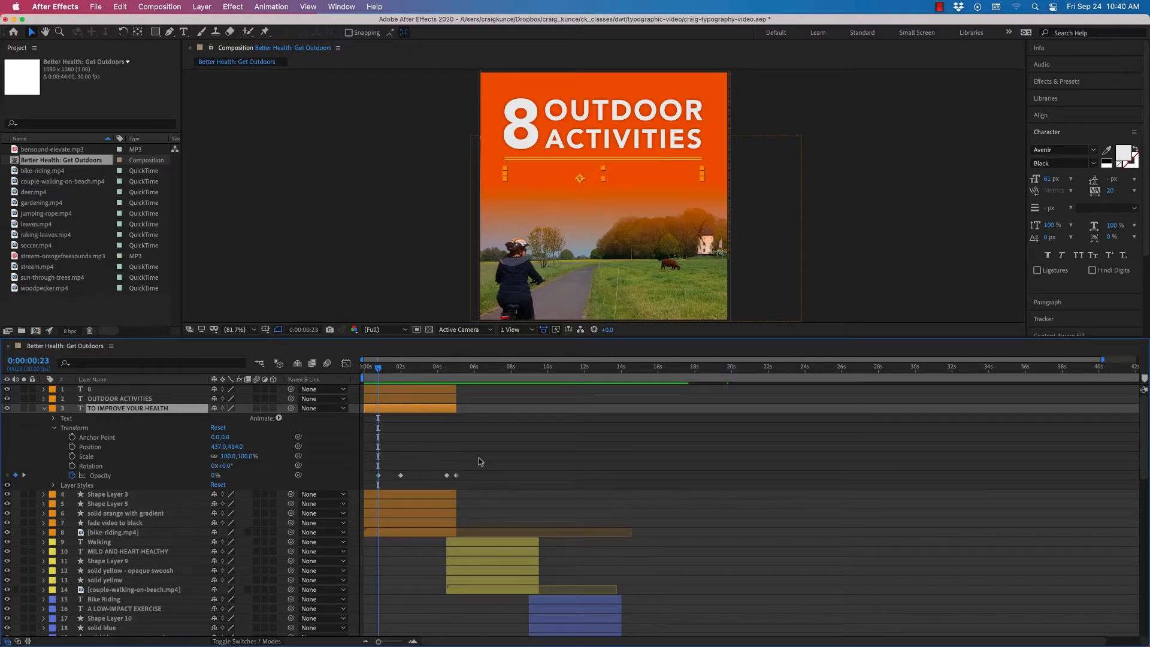
drag(474, 466, 373, 486)
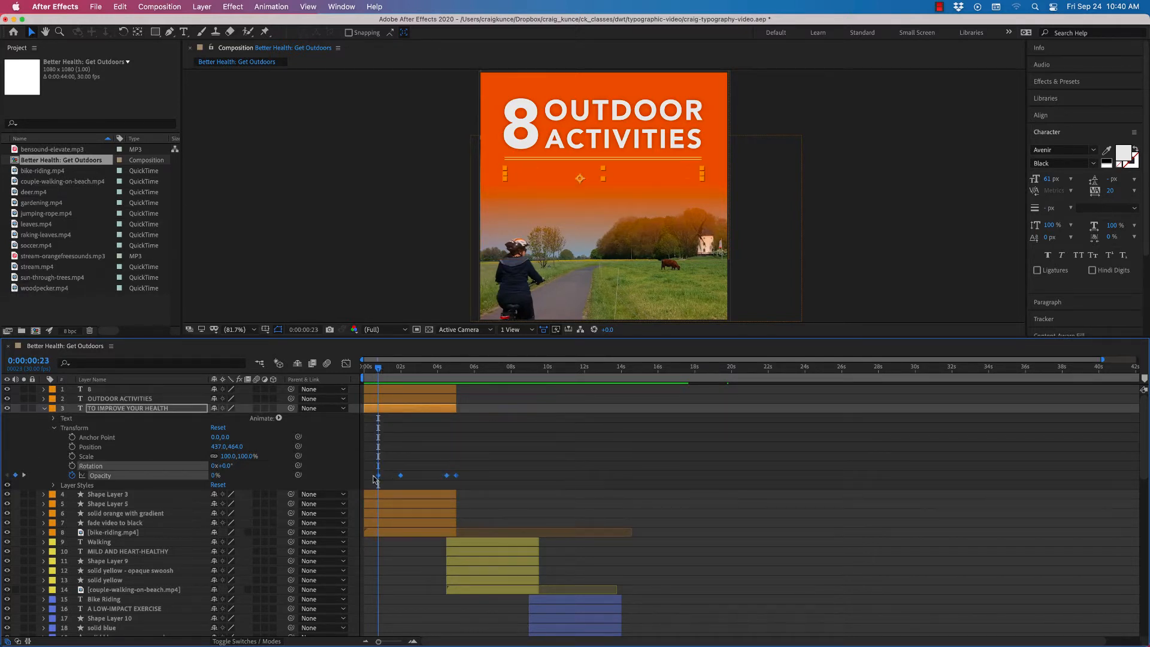
key(Delete)
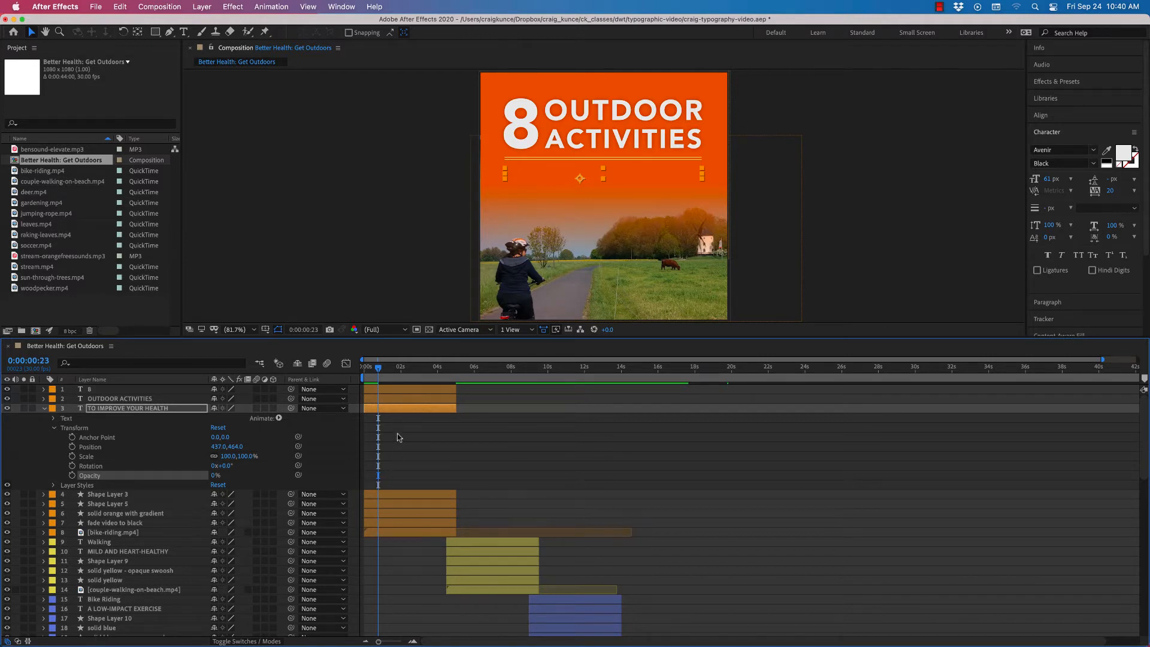
click(214, 475)
text(100)
key(Return)
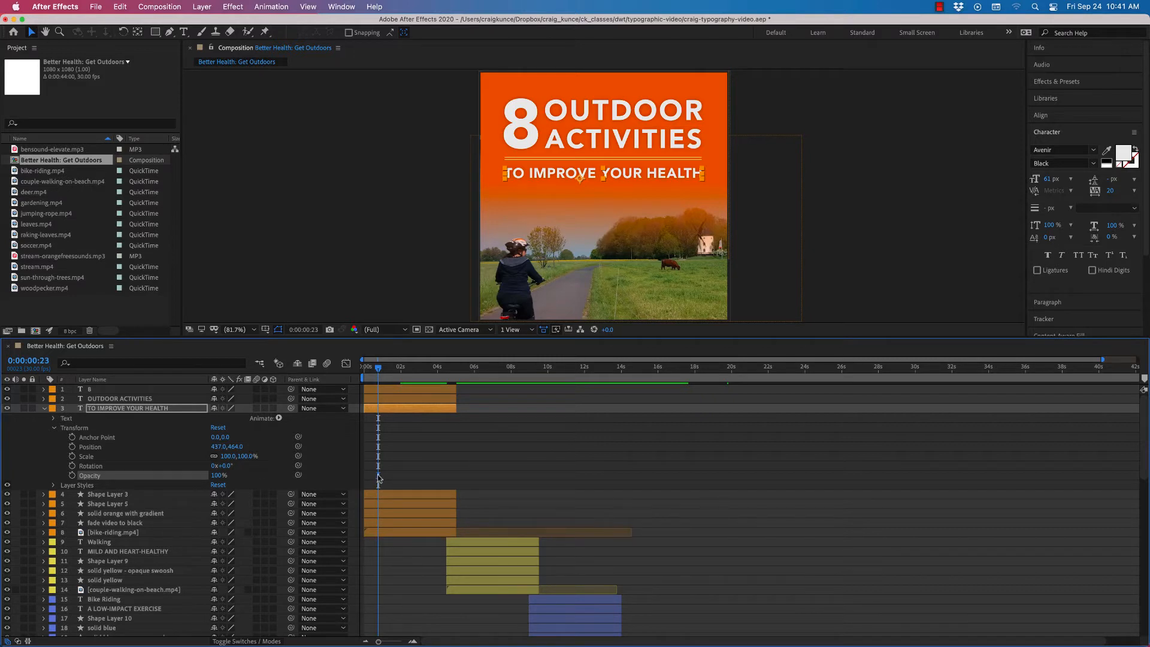
Keyframe the TO IMPROVE YOUR HEALTH layer's opacity at 0% at 0:00:00:23 and 100% at 0:00:02:00.
click(72, 477)
drag(217, 479, 150, 477)
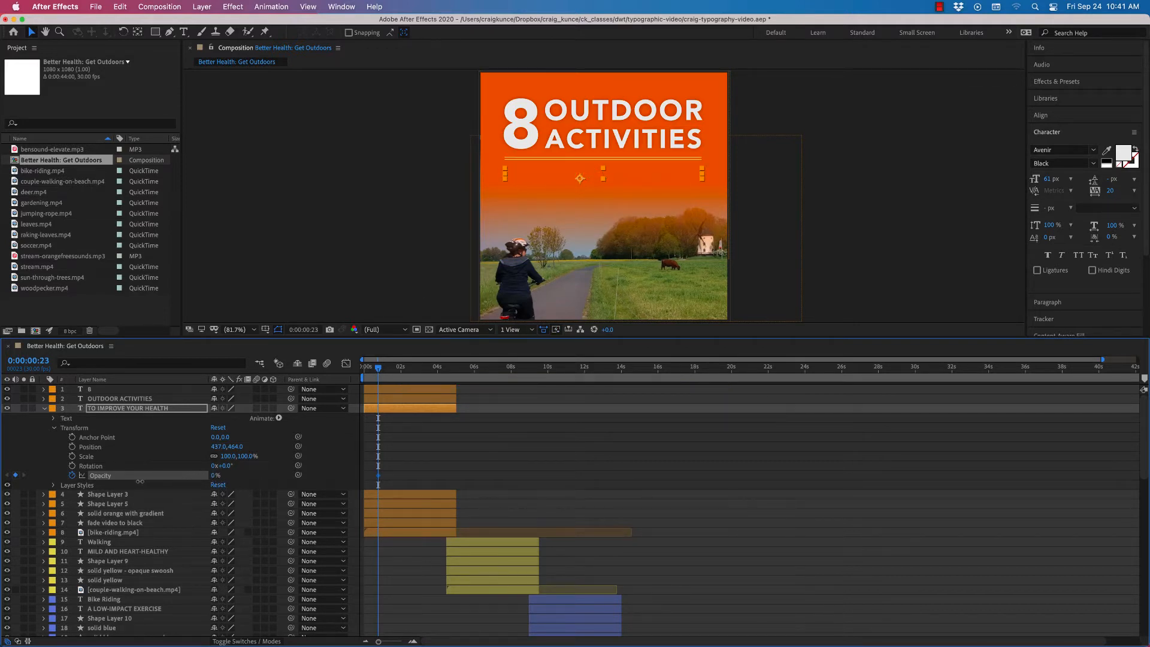
key(space)
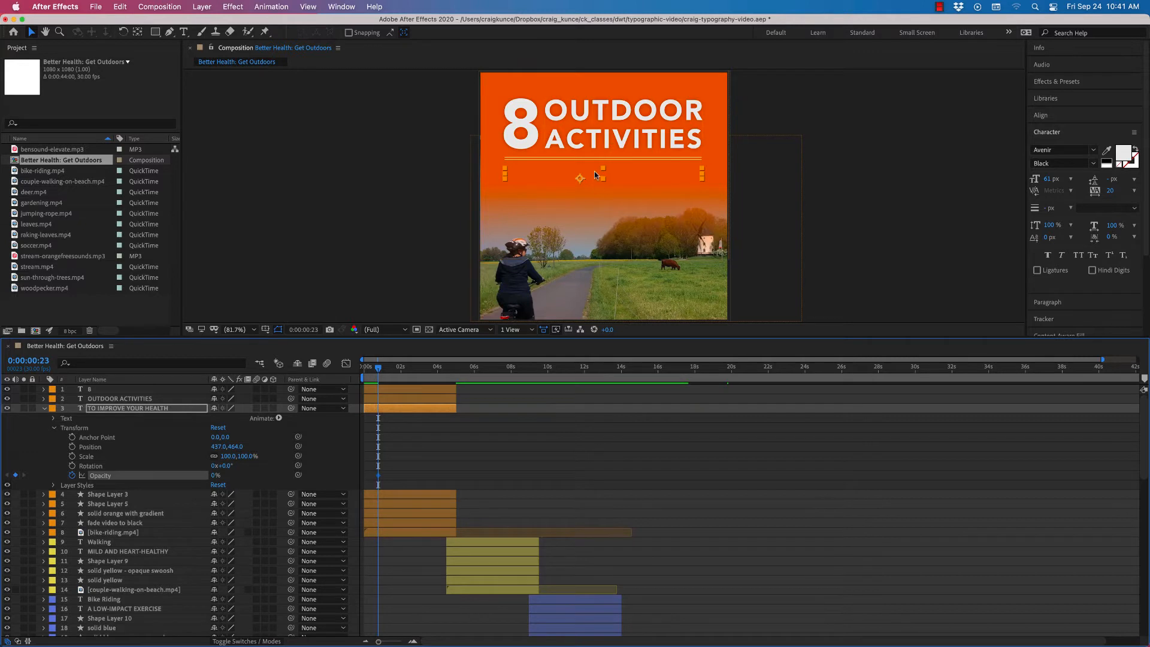
drag(378, 368, 401, 370)
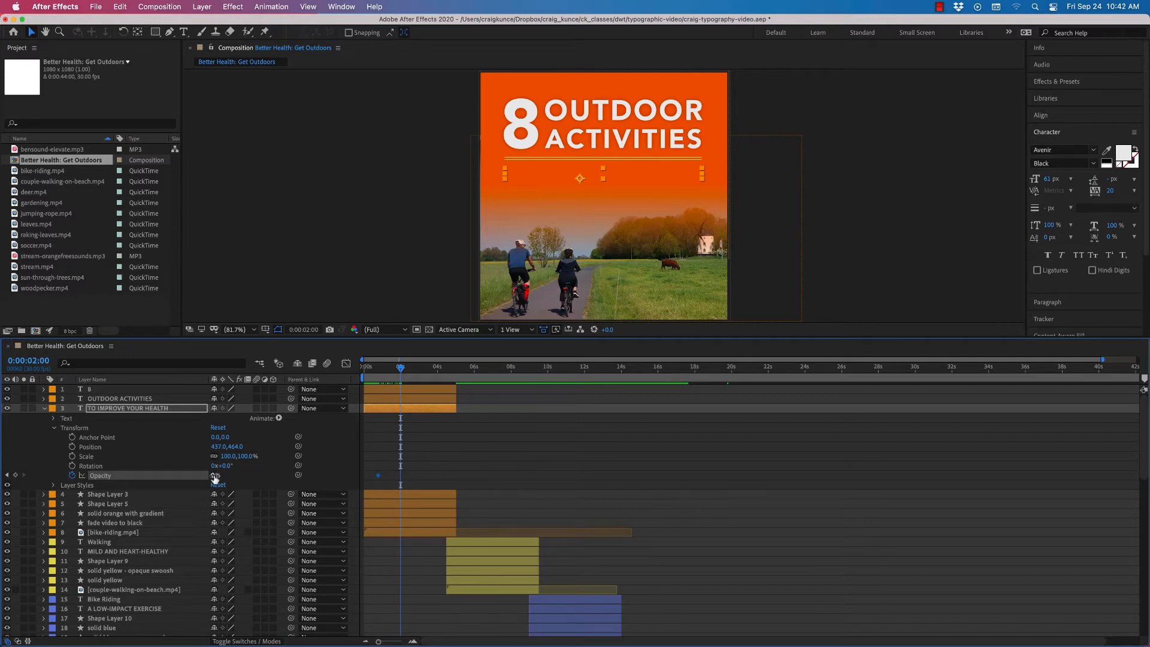
click(16, 475)
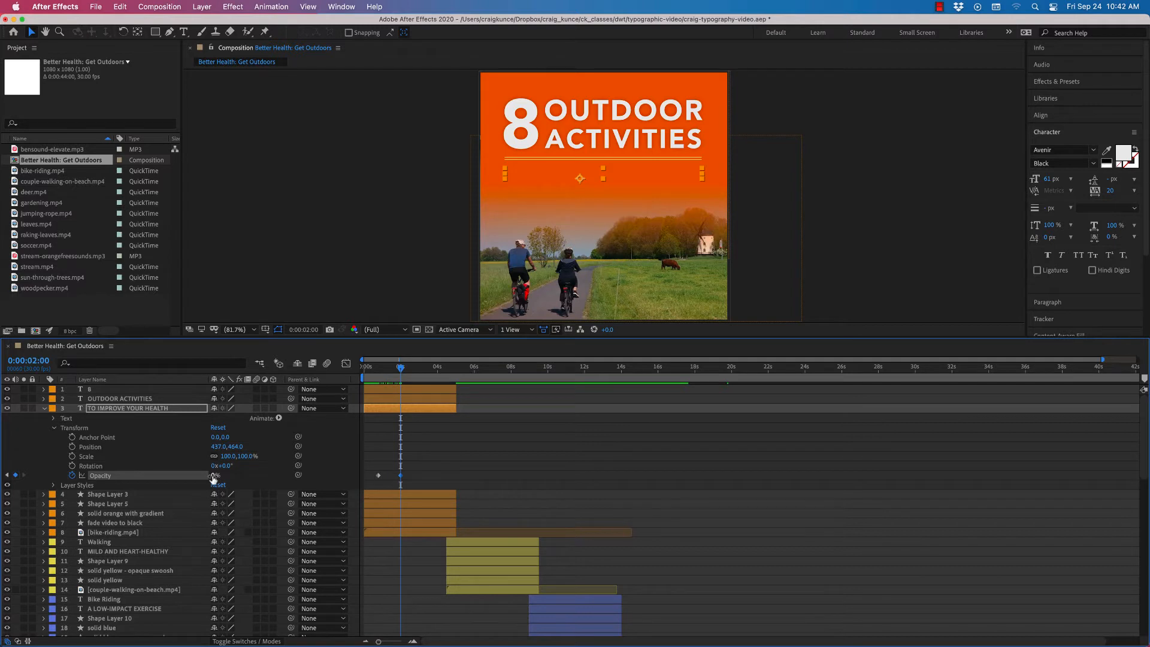
drag(213, 475, 284, 475)
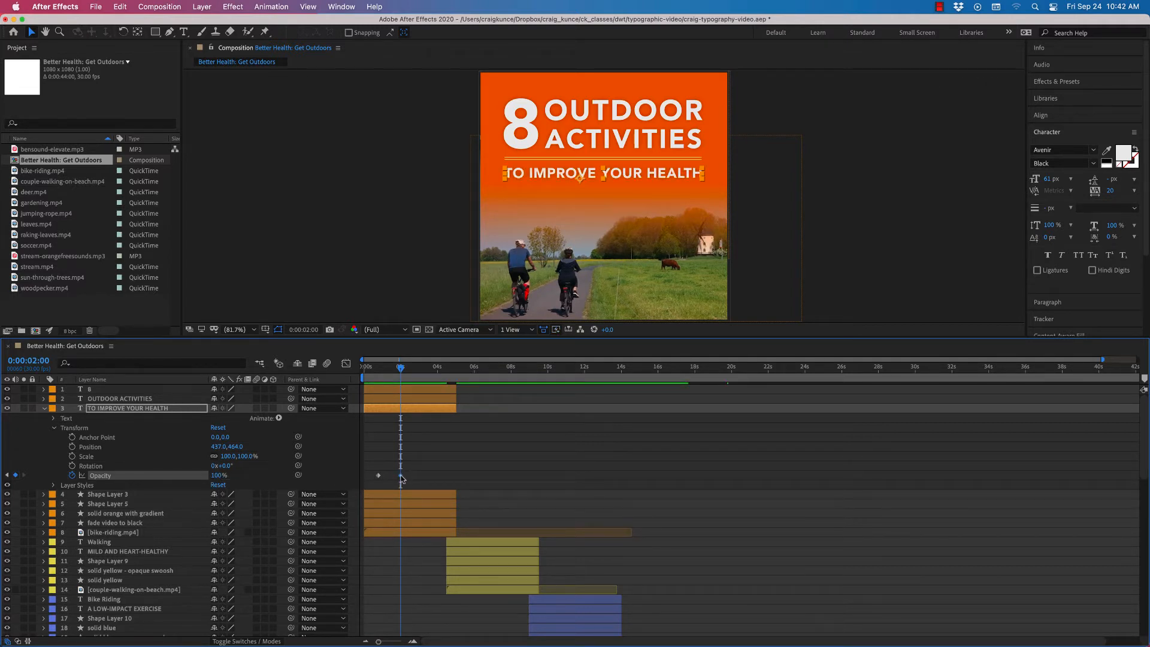
Check the text's fade-in between the opacity keyframes at 0:00:00:23 and 0:00:02:00.
drag(400, 367, 386, 368)
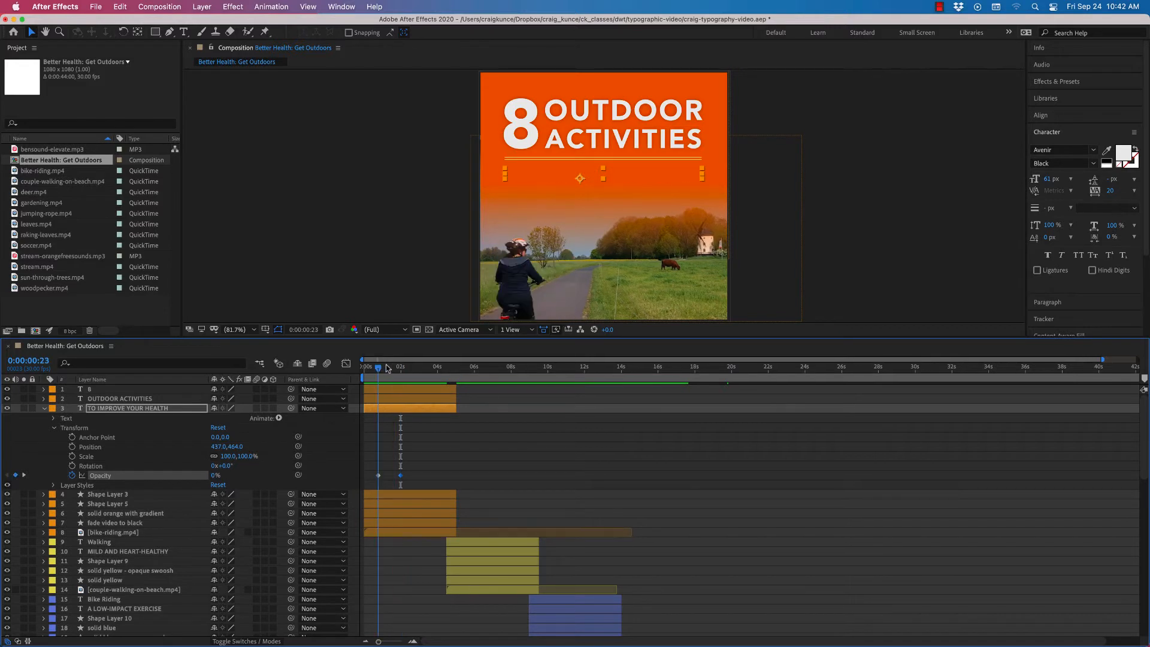
click(378, 477)
click(400, 475)
key(k)
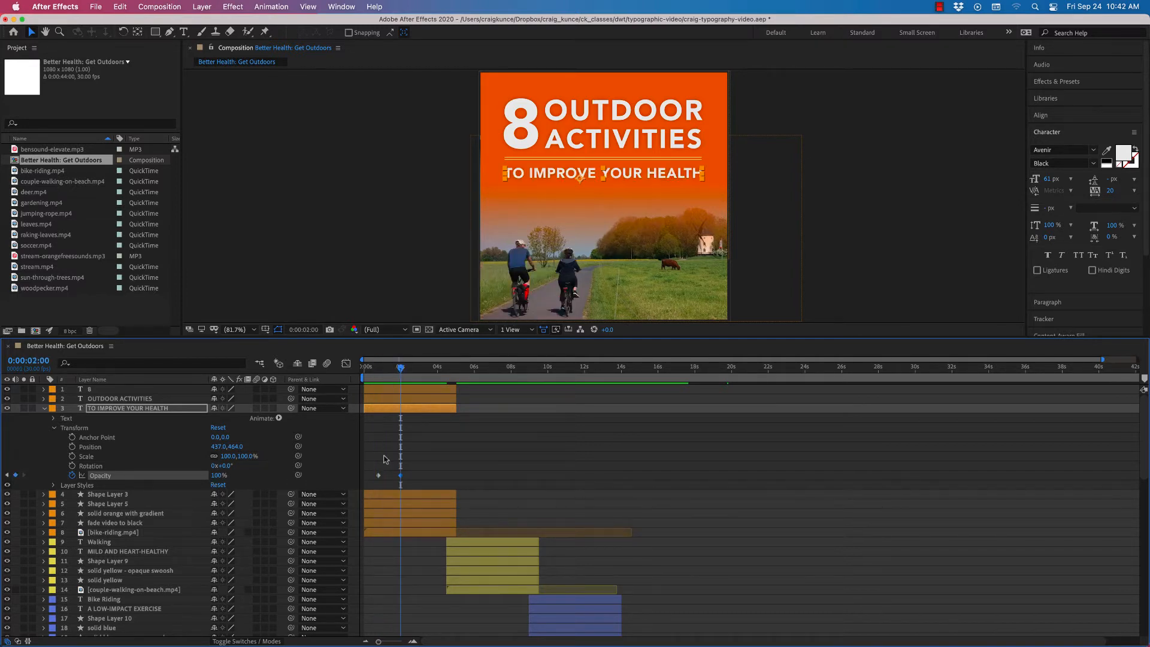
Keyframe the TO IMPROVE YOUR HEALTH layer's opacity at 100% at 0:00:04:08 and 0% at 0:00:05:00.
drag(401, 369, 444, 369)
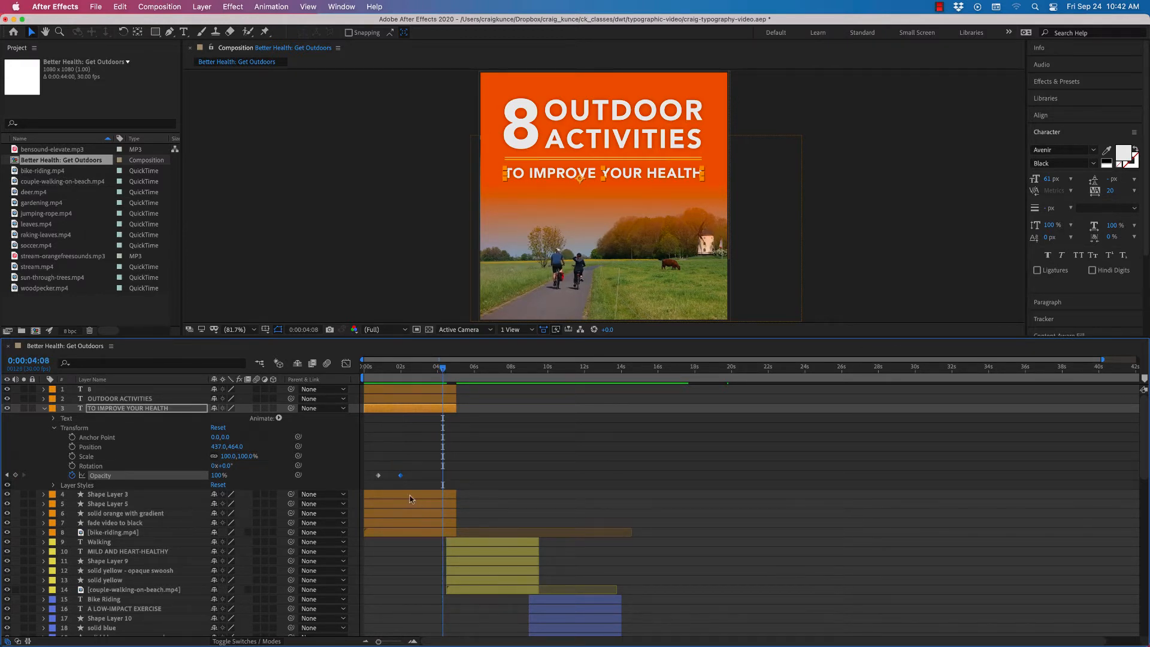
click(15, 475)
drag(443, 368, 455, 367)
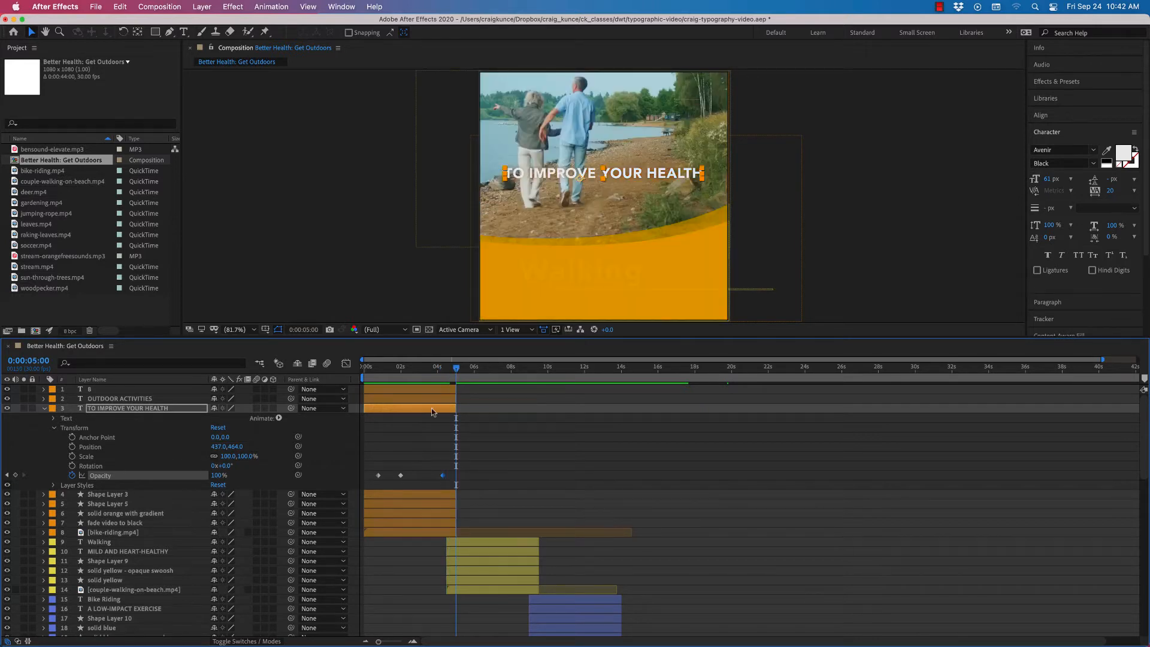
click(16, 476)
drag(217, 476, 136, 502)
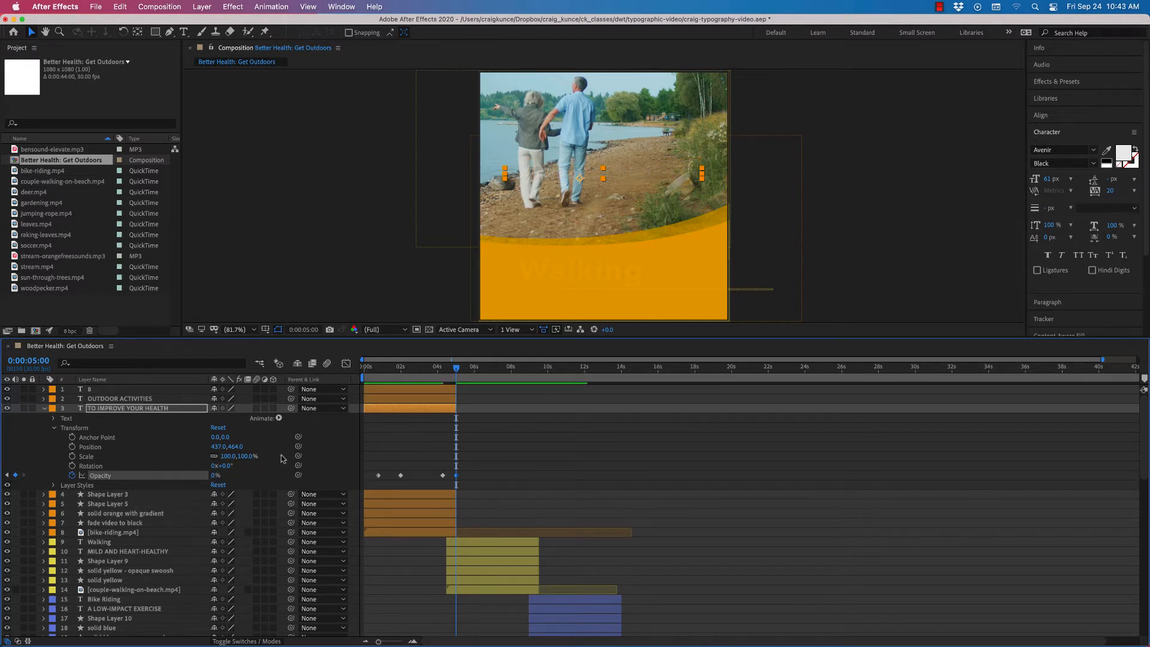
click(215, 476)
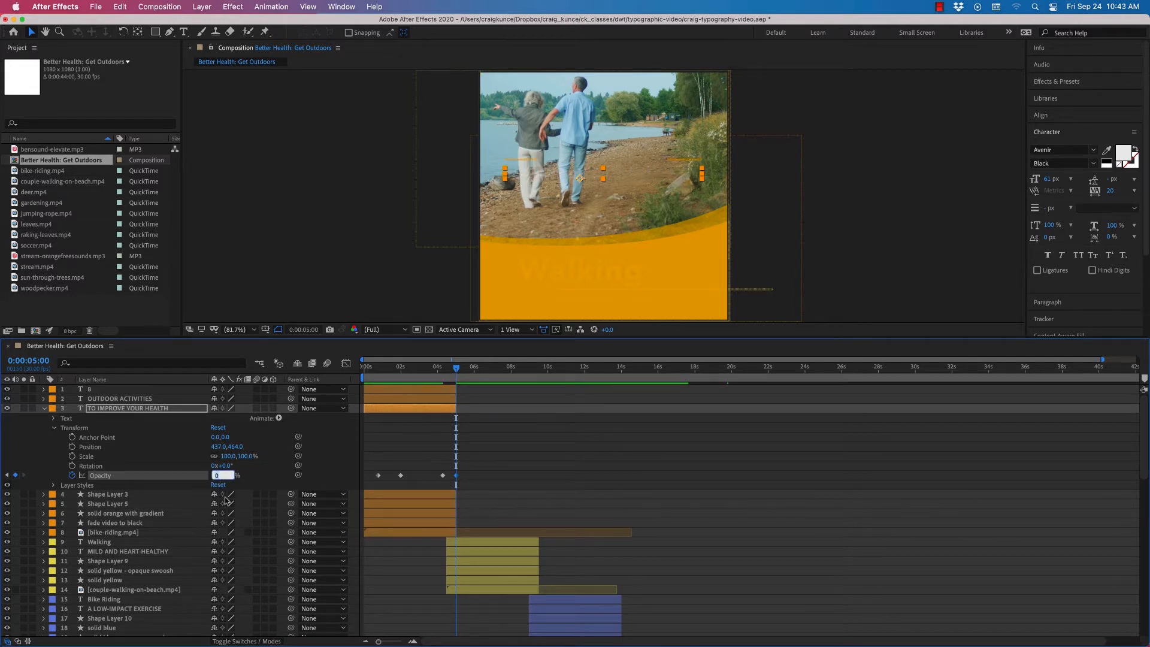
click(272, 477)
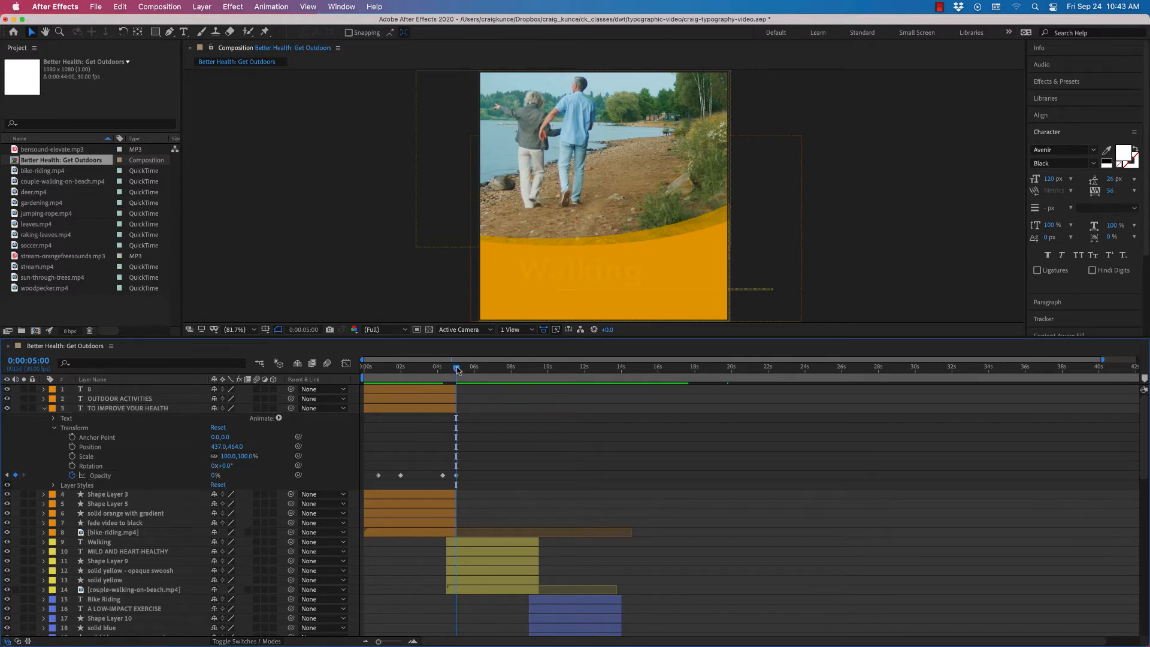
Scrub across the text's fade-out into the Walking scene and return the playhead to 0:00:05:00.
mouse_move(457, 370)
mouse_down()
mouse_move(371, 370)
mouse_move(439, 367)
mouse_up()
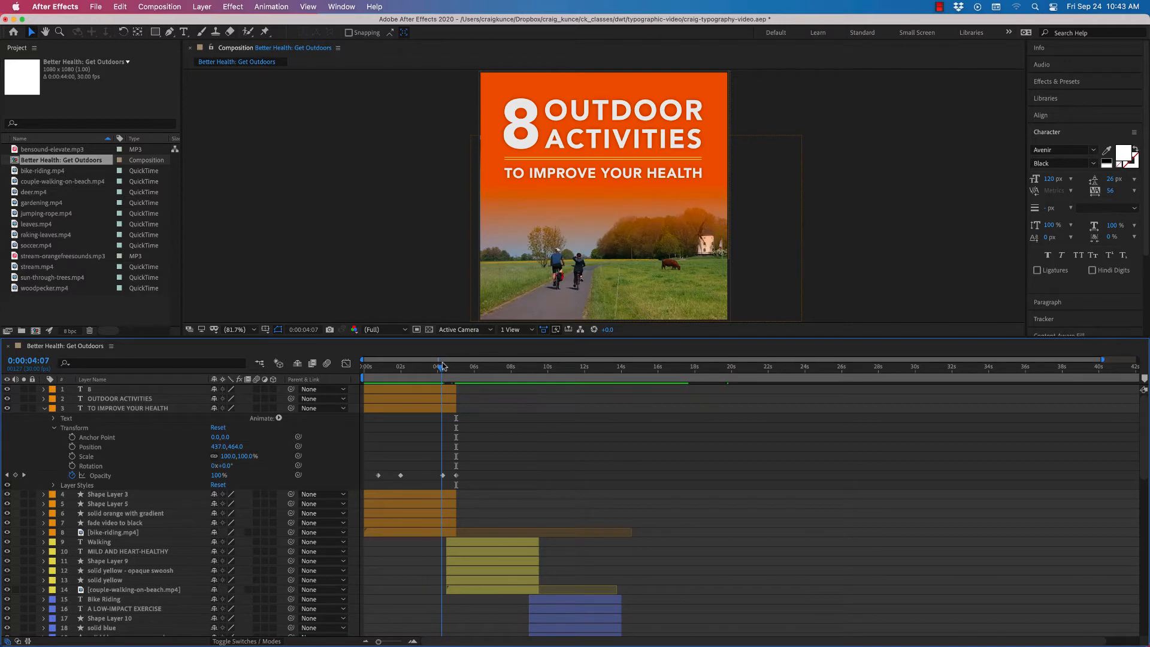
drag(442, 367, 465, 366)
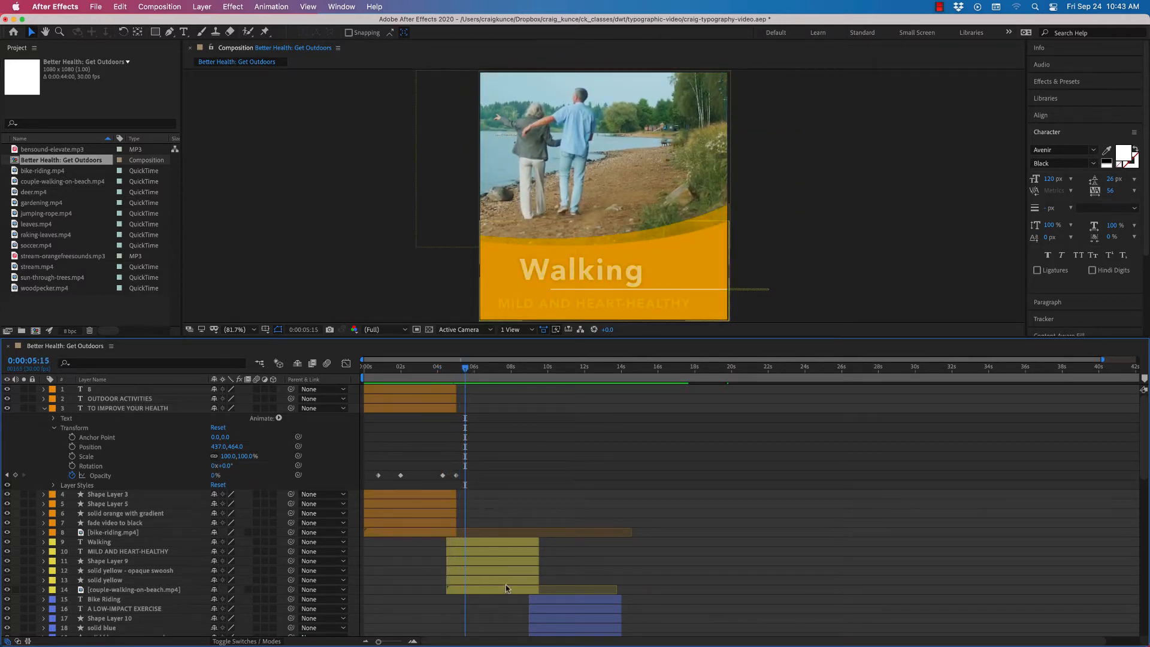
drag(467, 370, 457, 371)
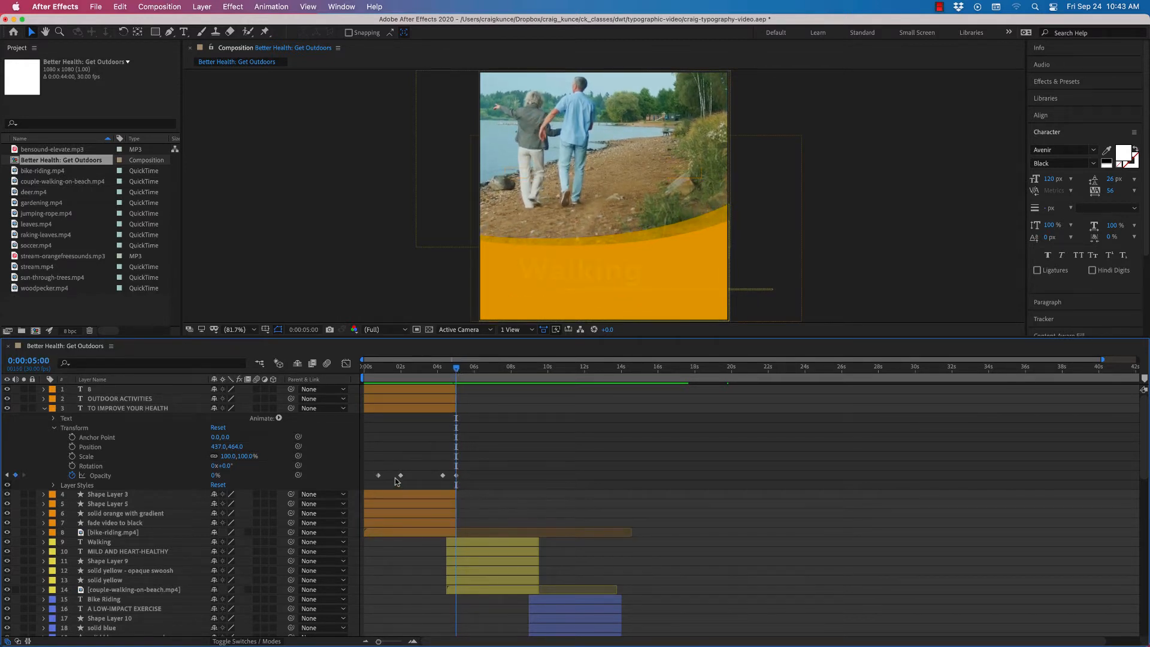
Move the 0:00:04:08 opacity keyframe slightly earlier, to just before 0:00:04:00, to start the text's fade-out sooner.
click(441, 475)
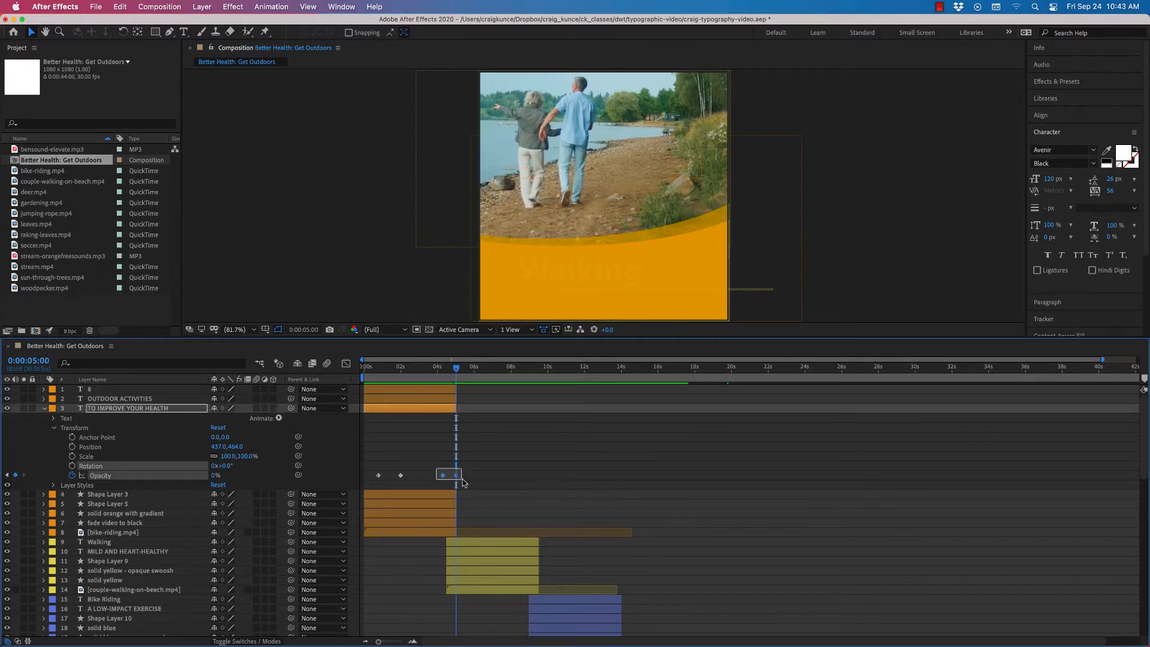
drag(442, 476, 433, 477)
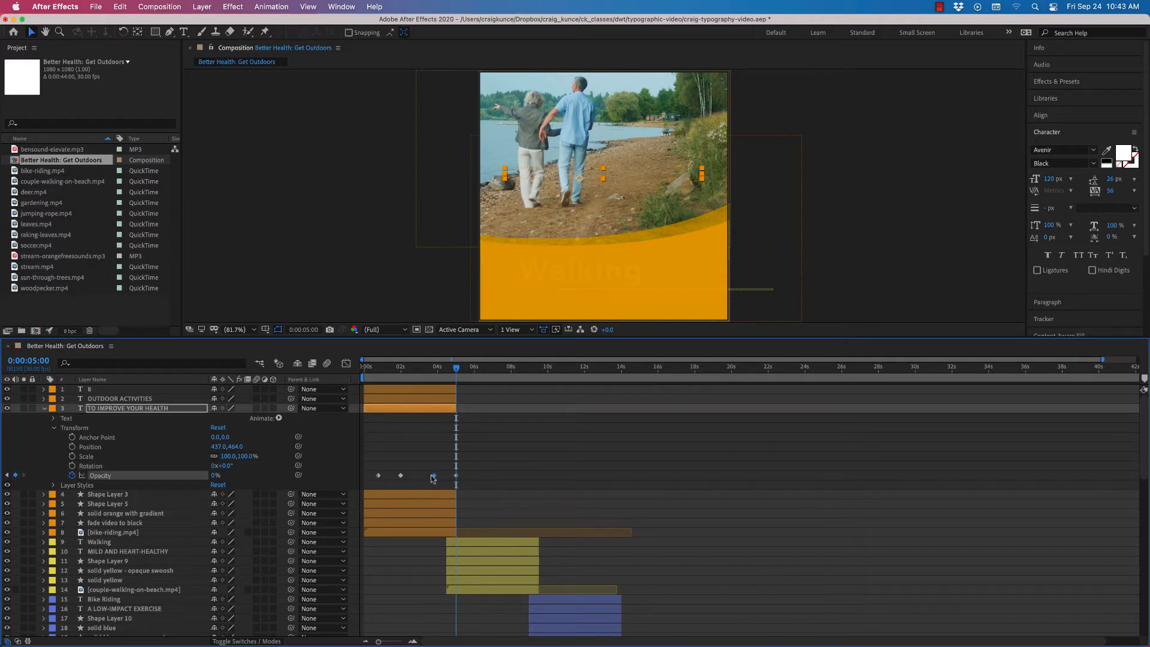
Try a shorter text fade-out by moving its starting opacity keyframe to just before 0:00:05:00, and scrub through it.
drag(407, 382, 448, 381)
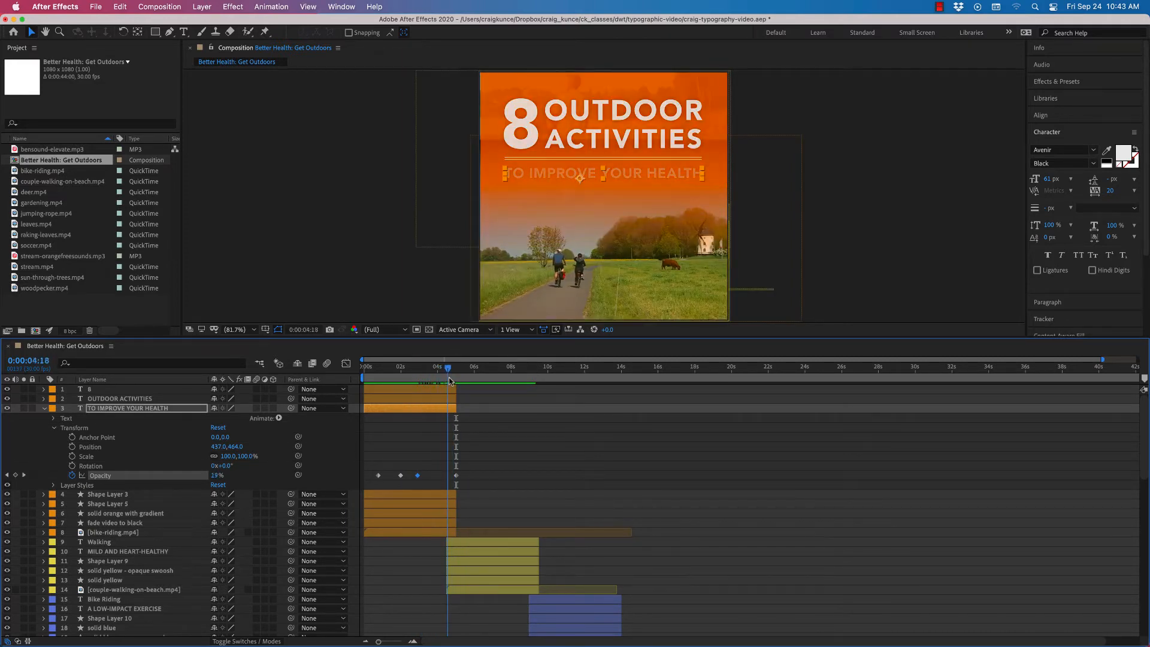
drag(418, 475, 451, 475)
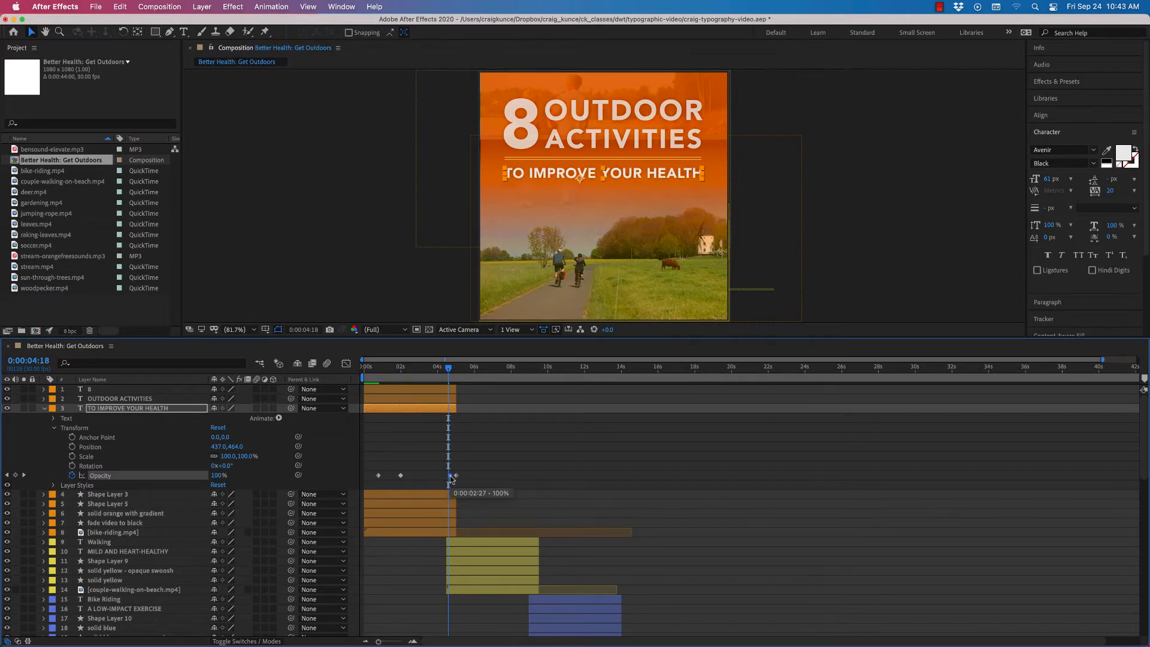
drag(449, 368, 424, 369)
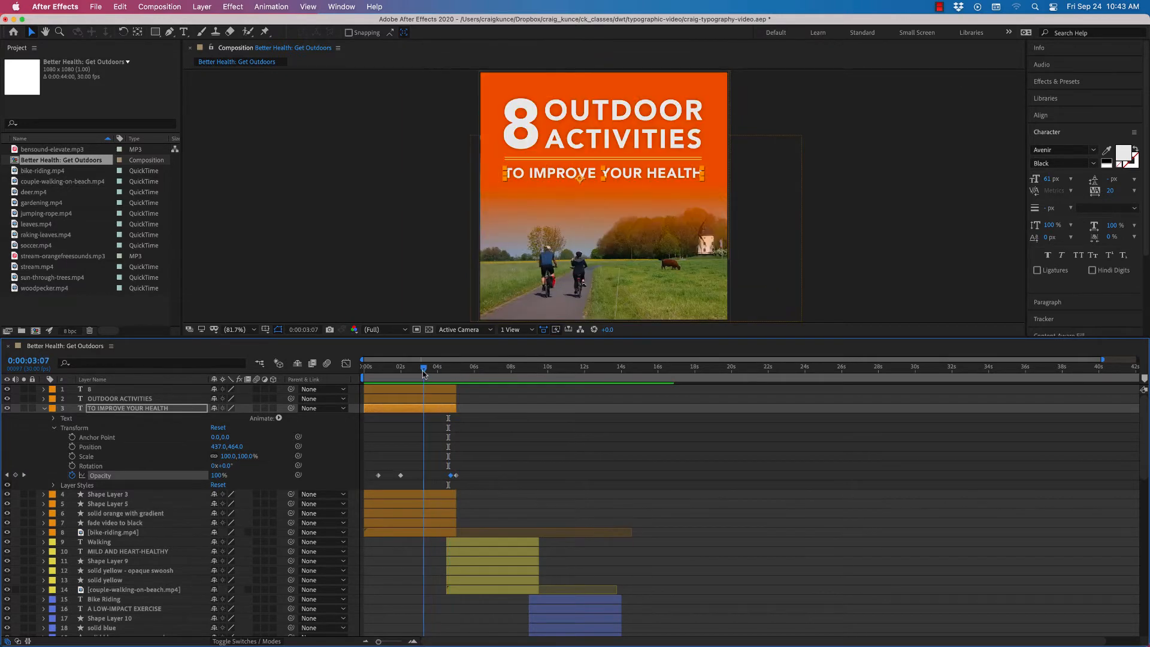
Start the text's fade-out just after 0:00:04:00, align its final opacity keyframe with the layer's end, and collapse the layer's properties.
drag(452, 477, 435, 477)
click(447, 372)
drag(446, 372, 457, 372)
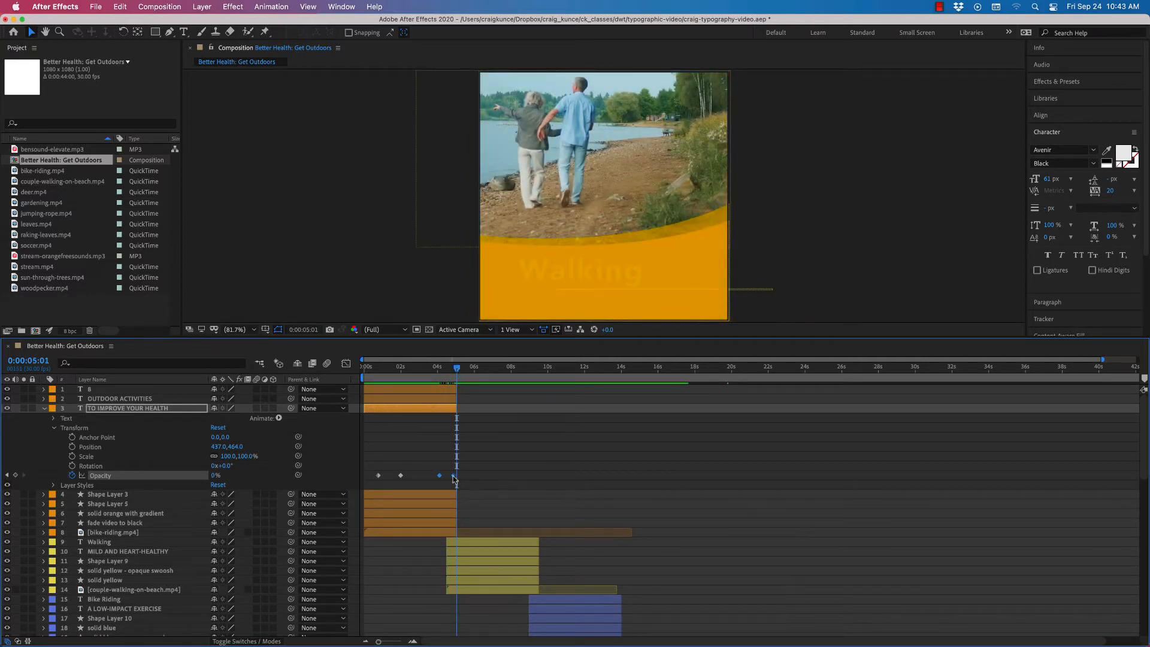
drag(453, 479, 456, 477)
mouse_move(456, 370)
mouse_down()
mouse_move(396, 370)
mouse_move(457, 370)
mouse_up()
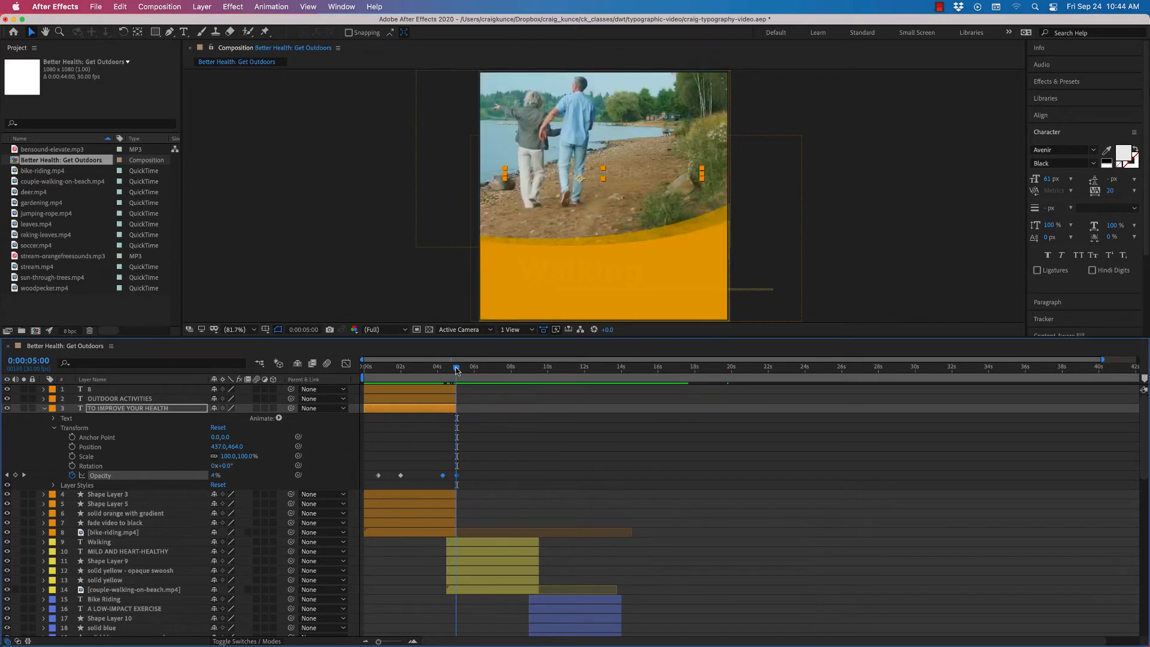
click(54, 428)
click(45, 409)
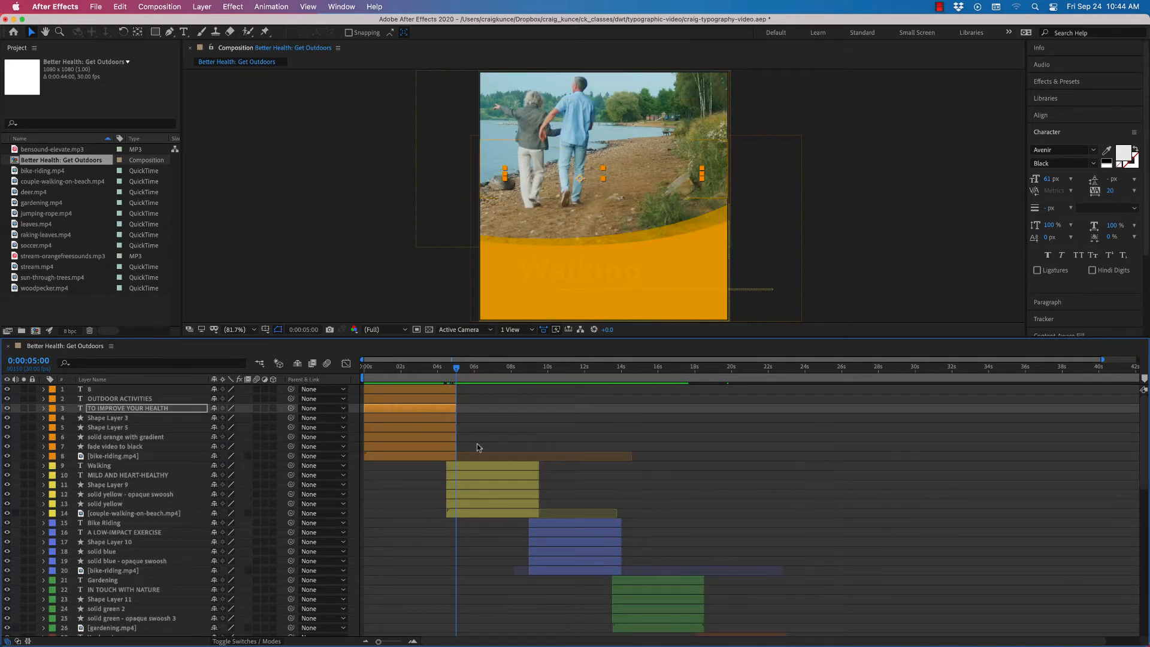
Go to 0:00:07:02 in the Walking scene and activate the Rectangle tool with no layer selected.
drag(457, 370, 493, 370)
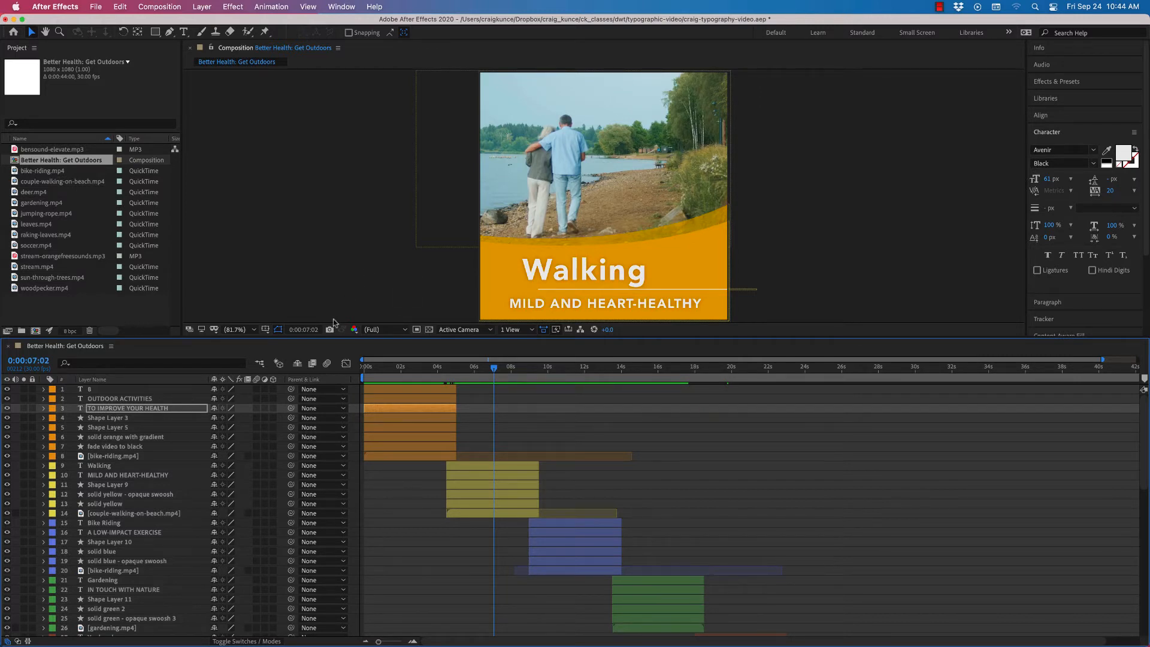
click(239, 218)
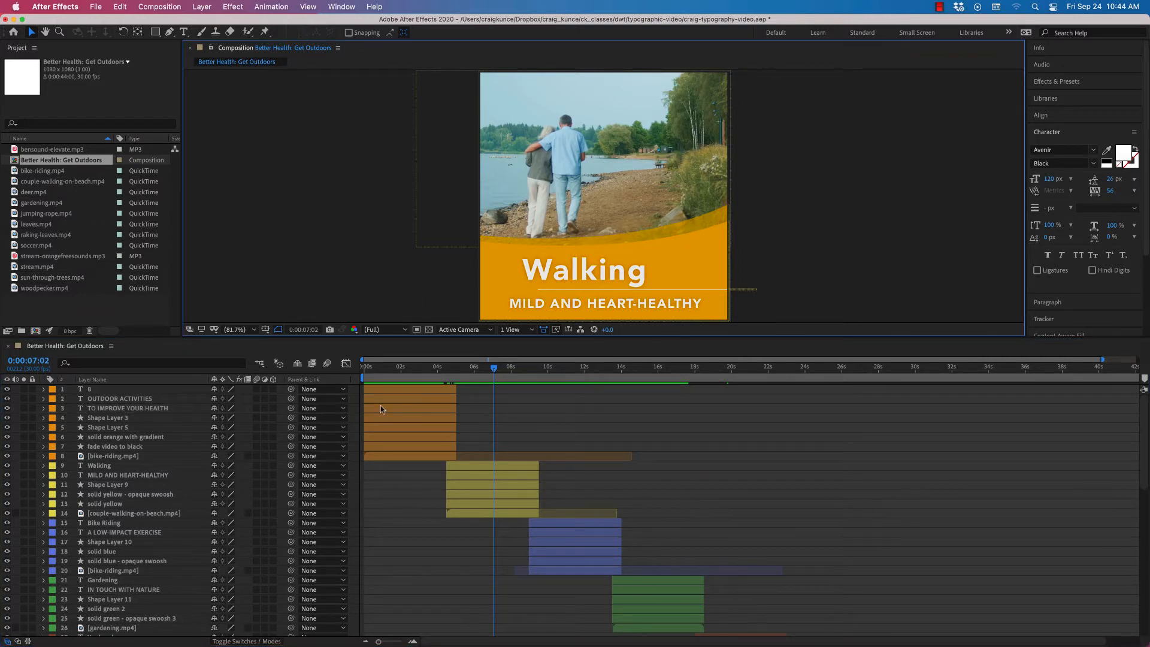
click(156, 33)
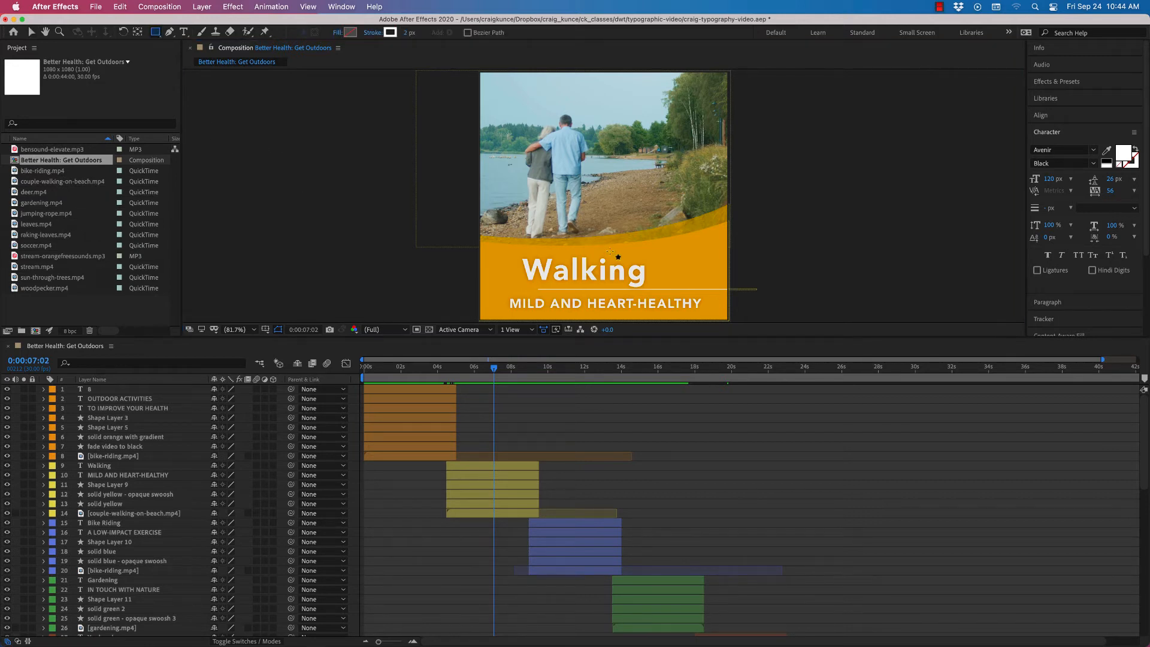
Draw a rectangle about 1084 by 667 px over the lower part of the frame and extend it slightly past both side edges.
drag(480, 170, 729, 322)
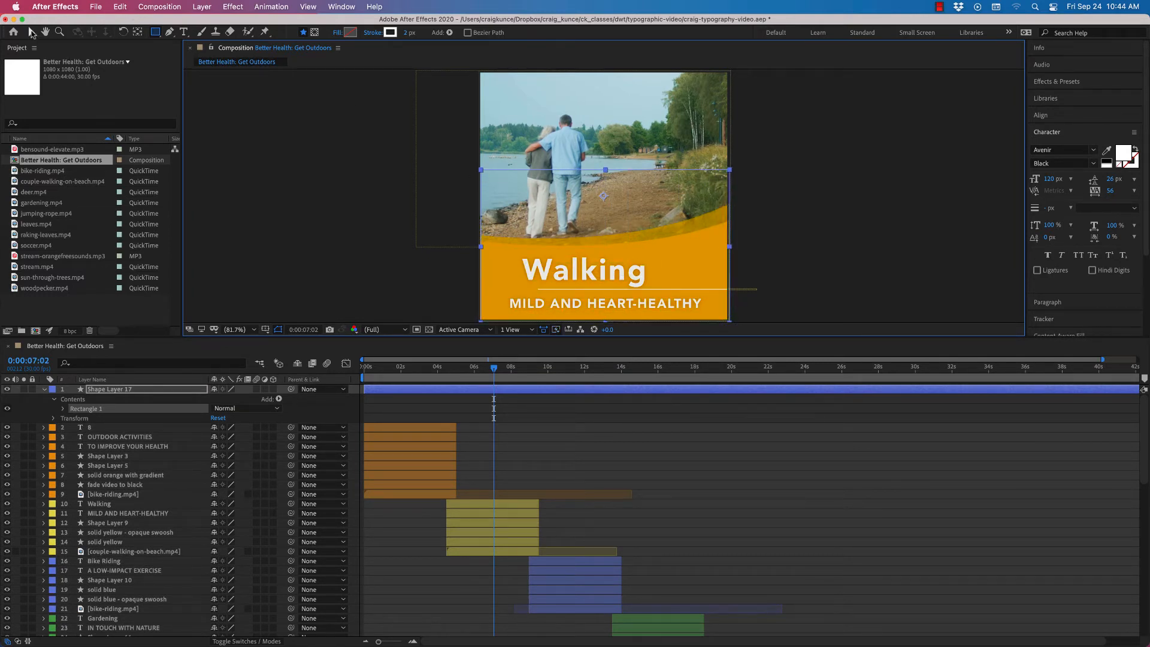
click(31, 32)
drag(480, 247, 478, 248)
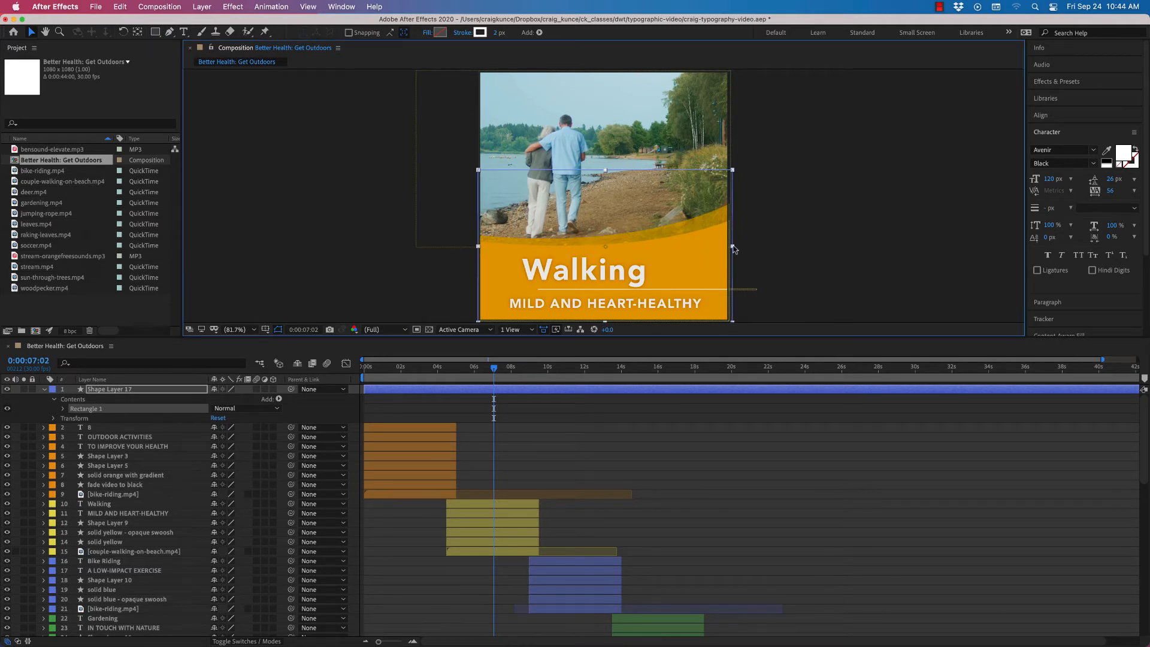
drag(732, 246, 732, 247)
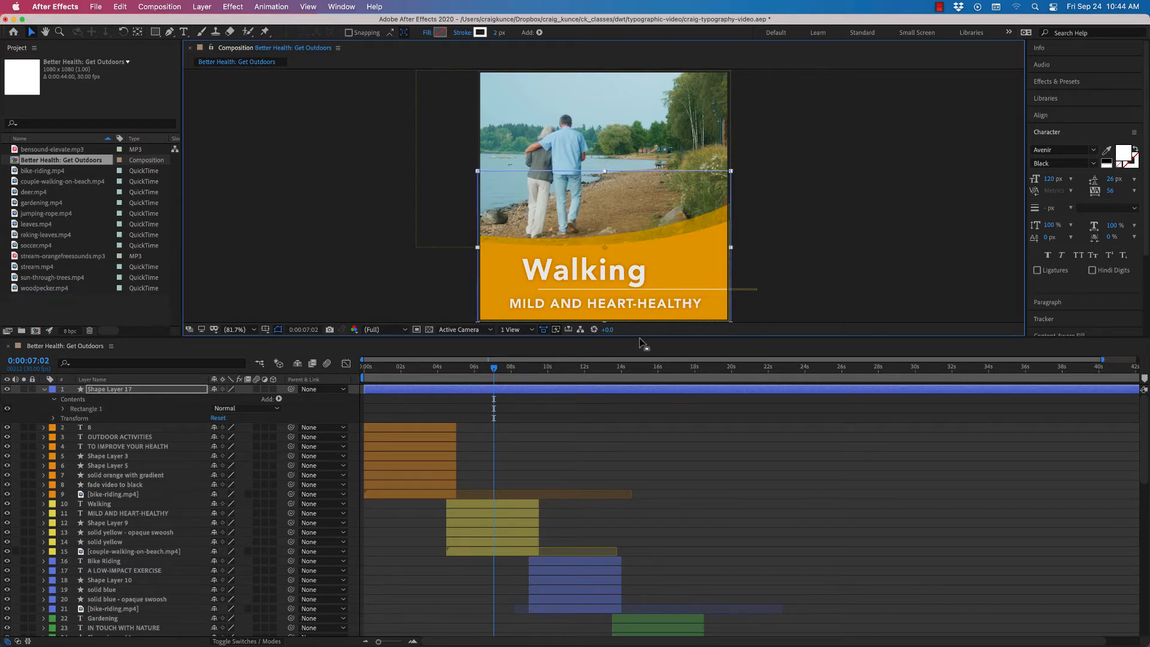
Set the new rectangle's fill color to blue 0459D6.
drag(641, 337, 641, 427)
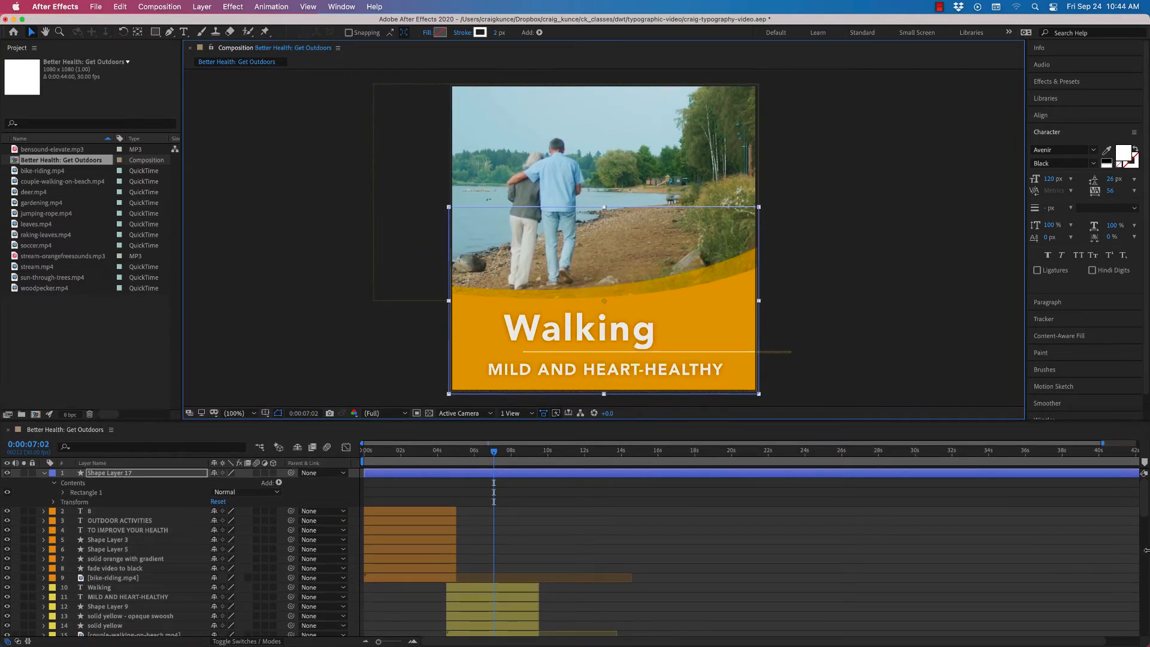
scroll(1144, 539, down, 5)
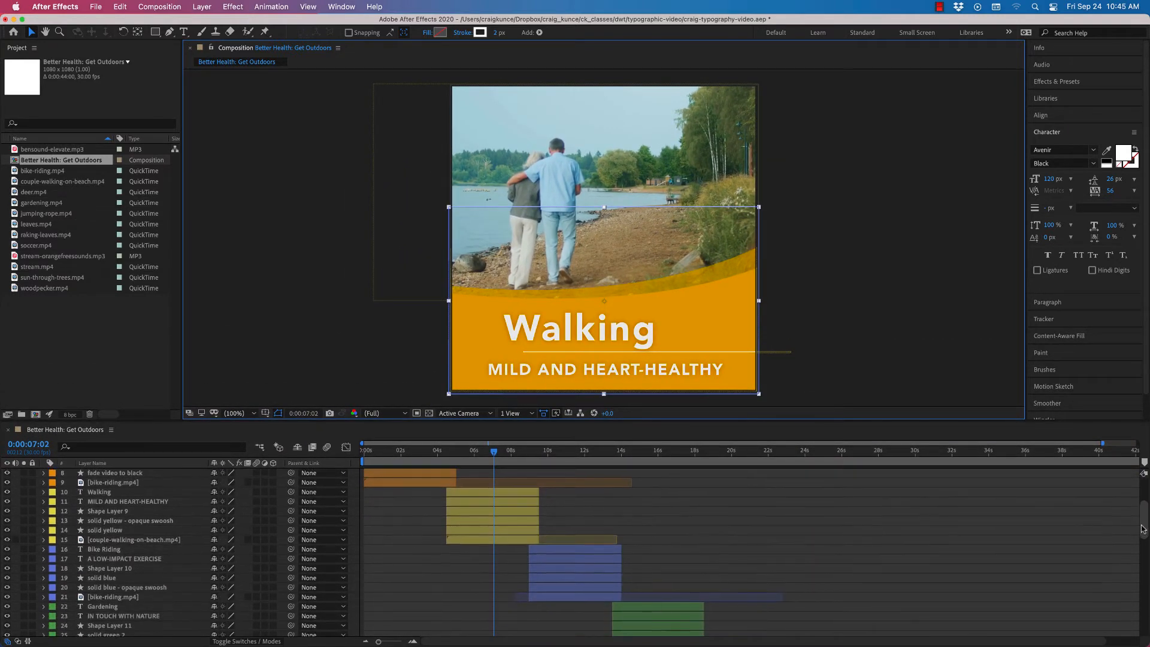
scroll(1143, 528, up, 1)
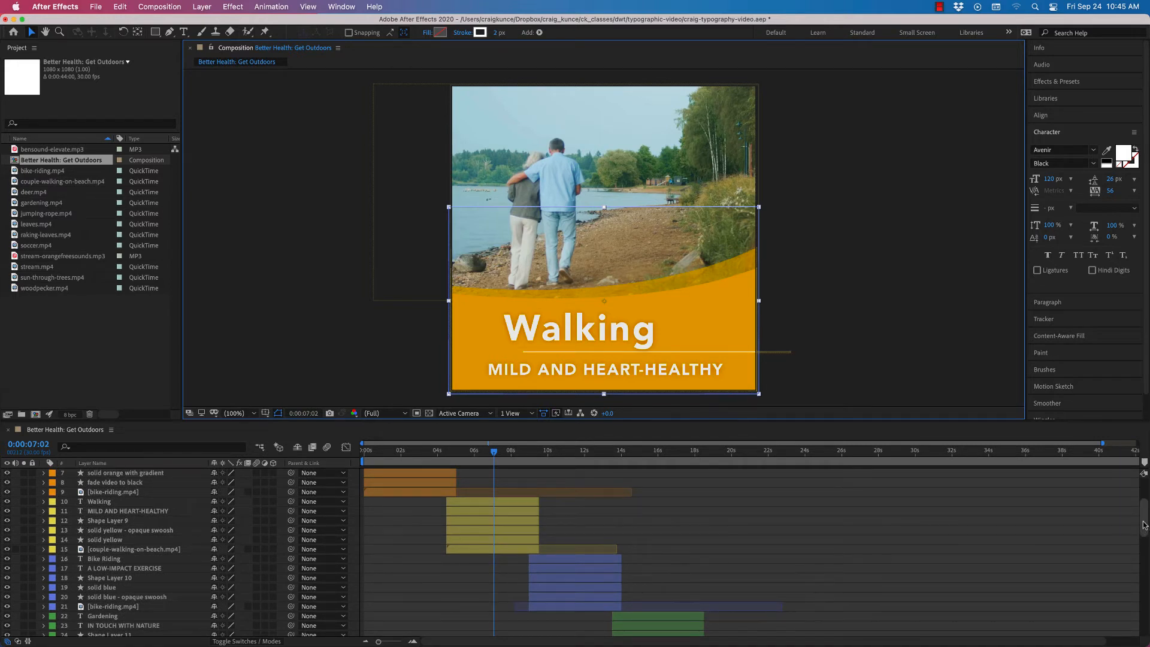
scroll(1144, 524, up, 3)
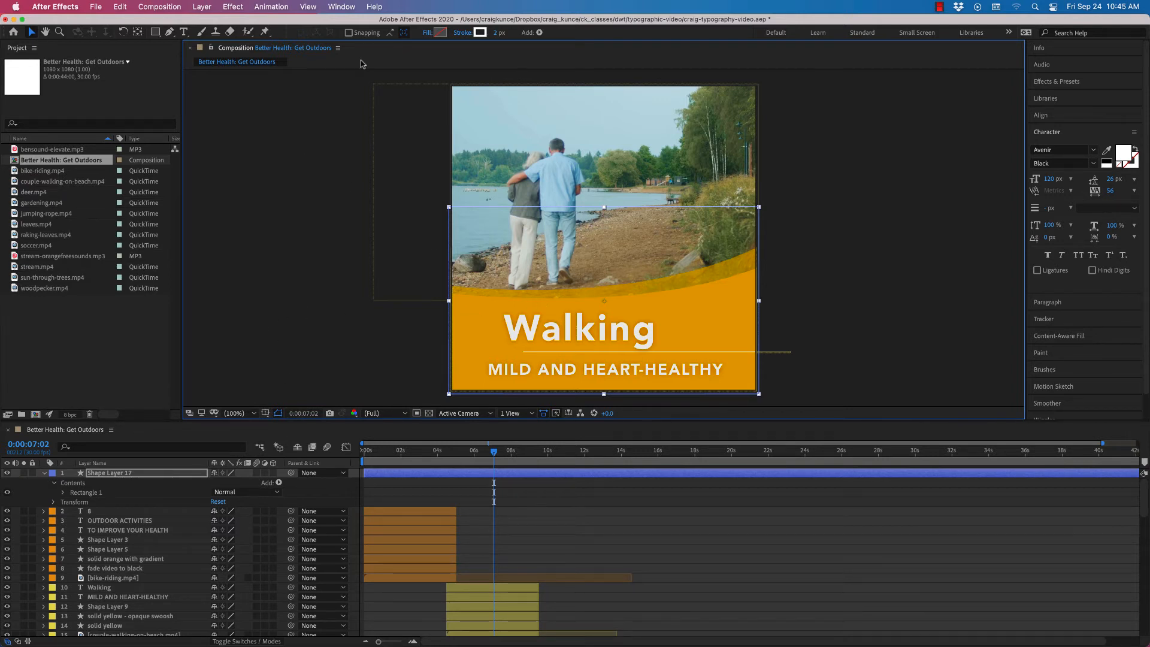
click(441, 34)
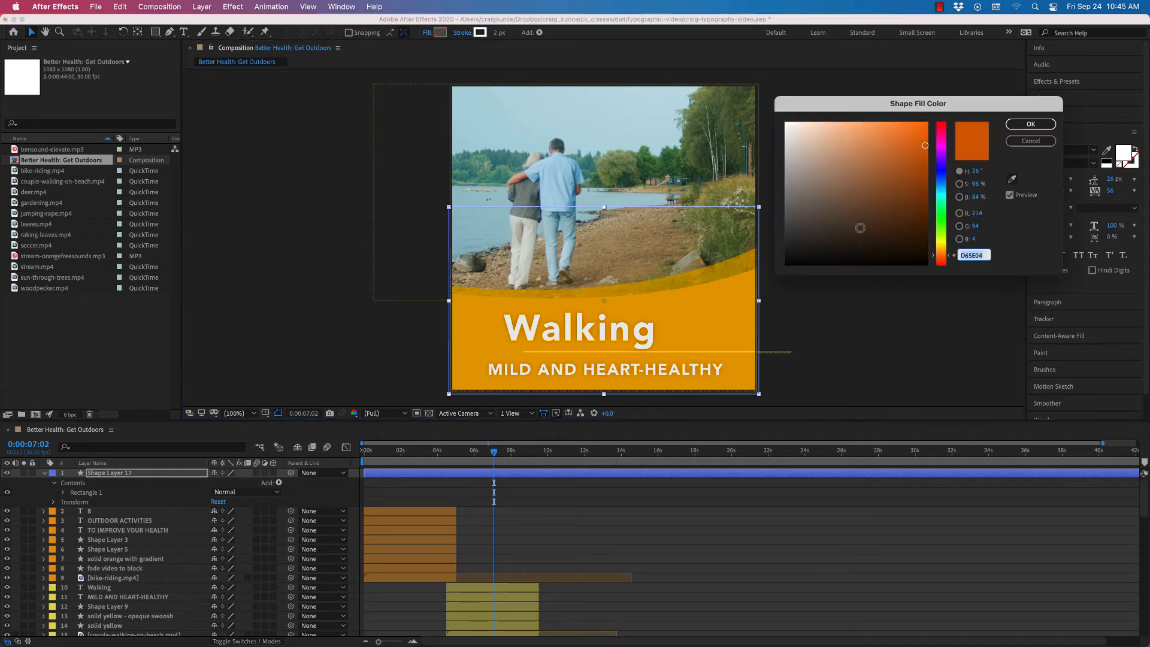
click(944, 182)
mouse_move(944, 183)
mouse_down()
mouse_move(945, 197)
mouse_move(944, 183)
mouse_up()
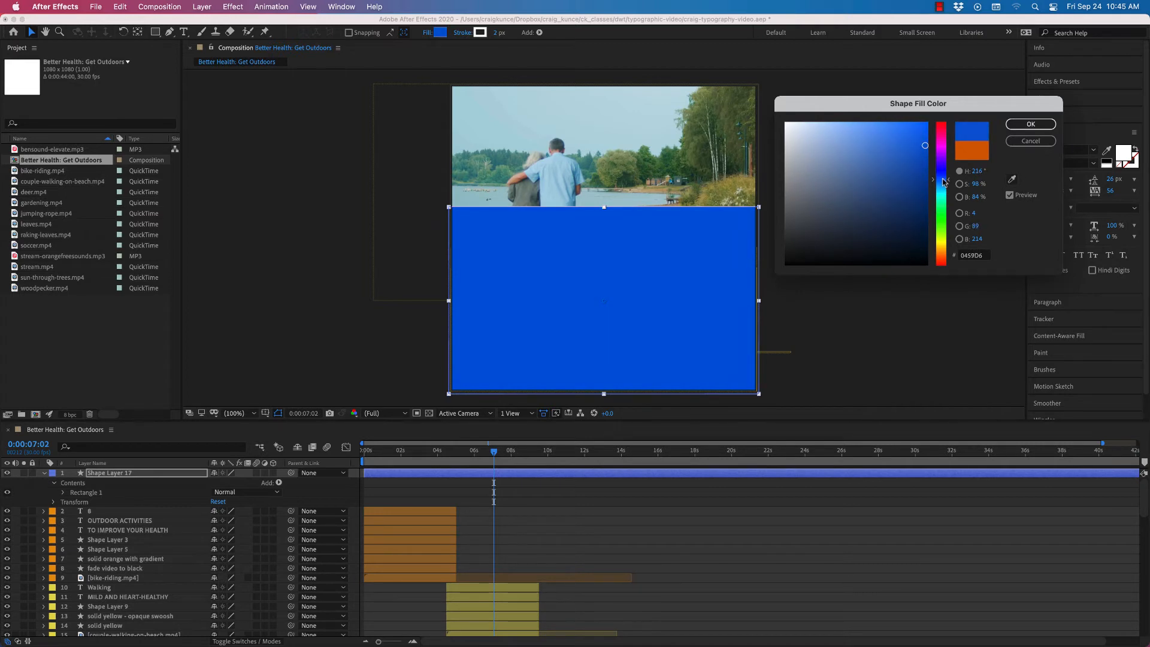
click(1031, 124)
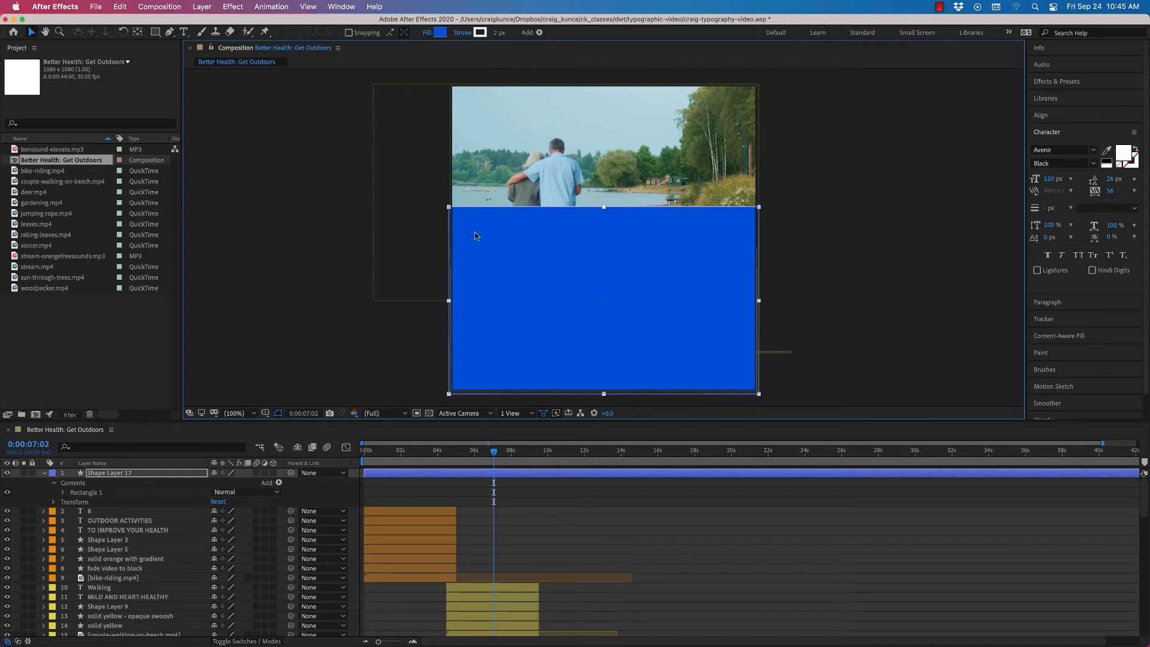
click(170, 33)
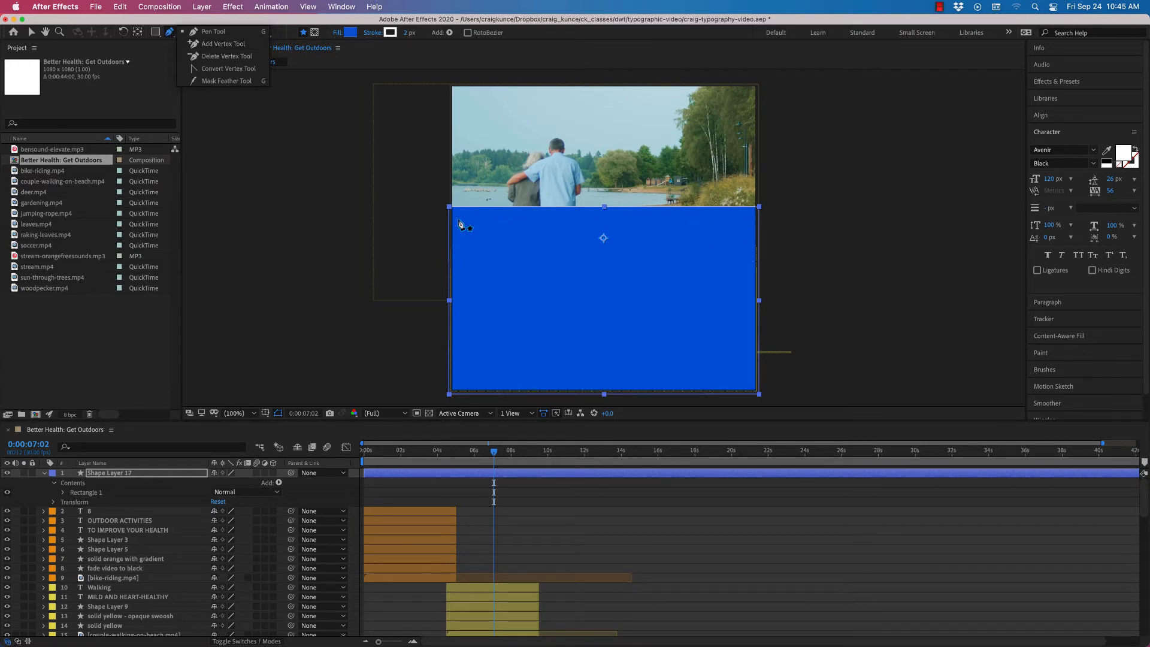
click(131, 476)
click(244, 360)
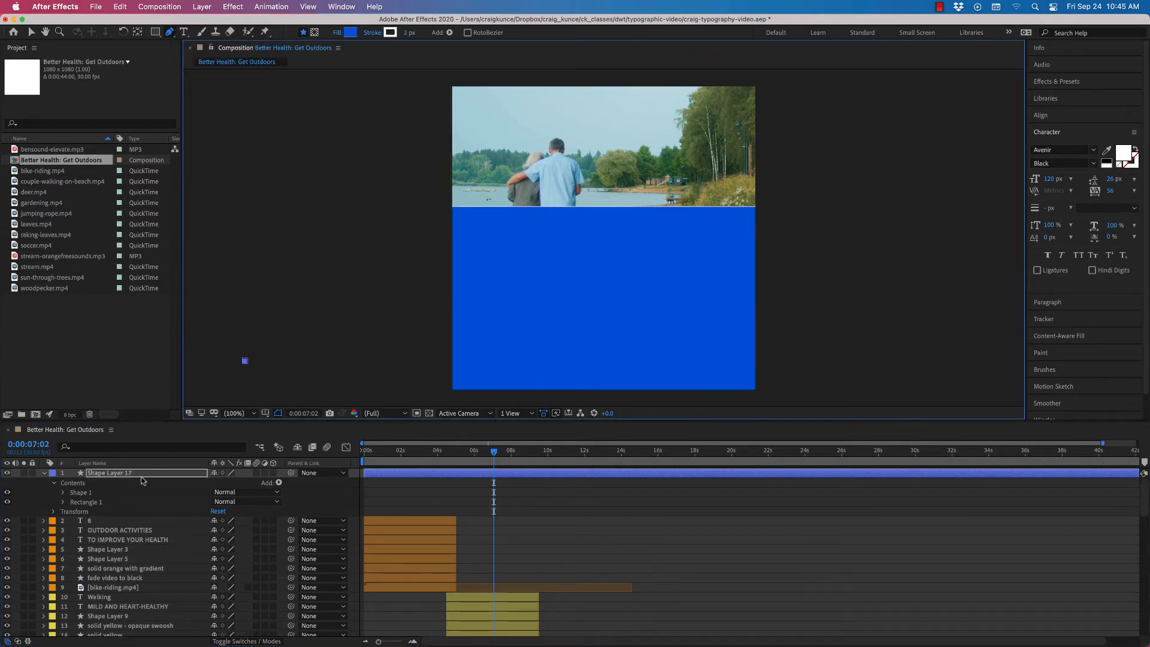
key(super+z)
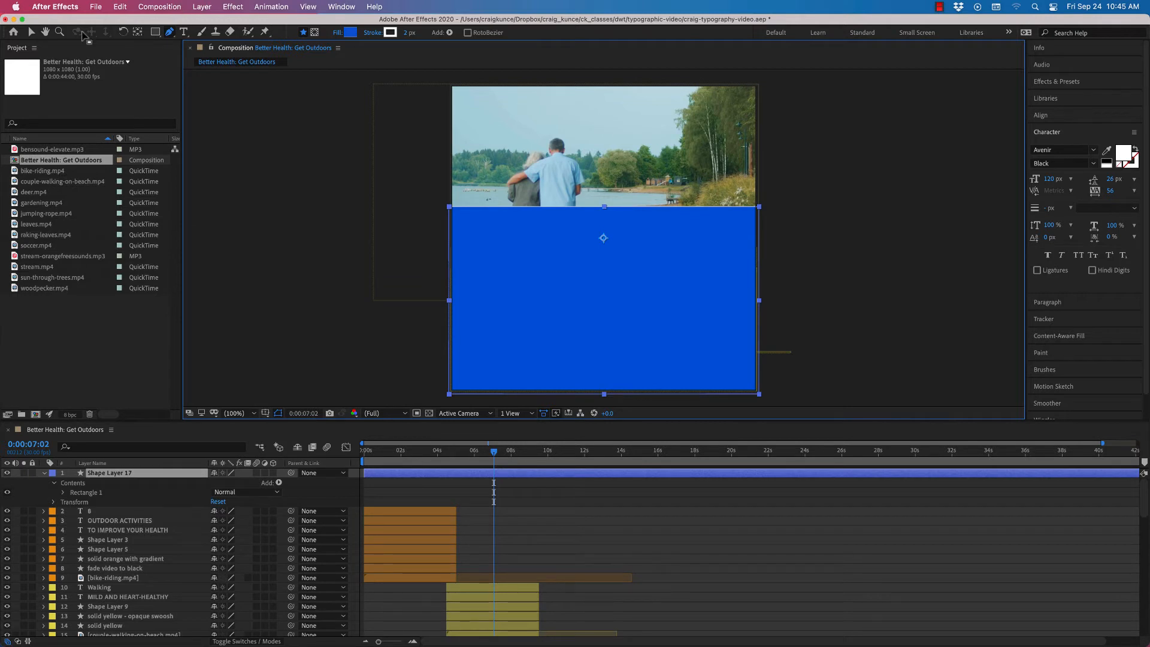
click(31, 32)
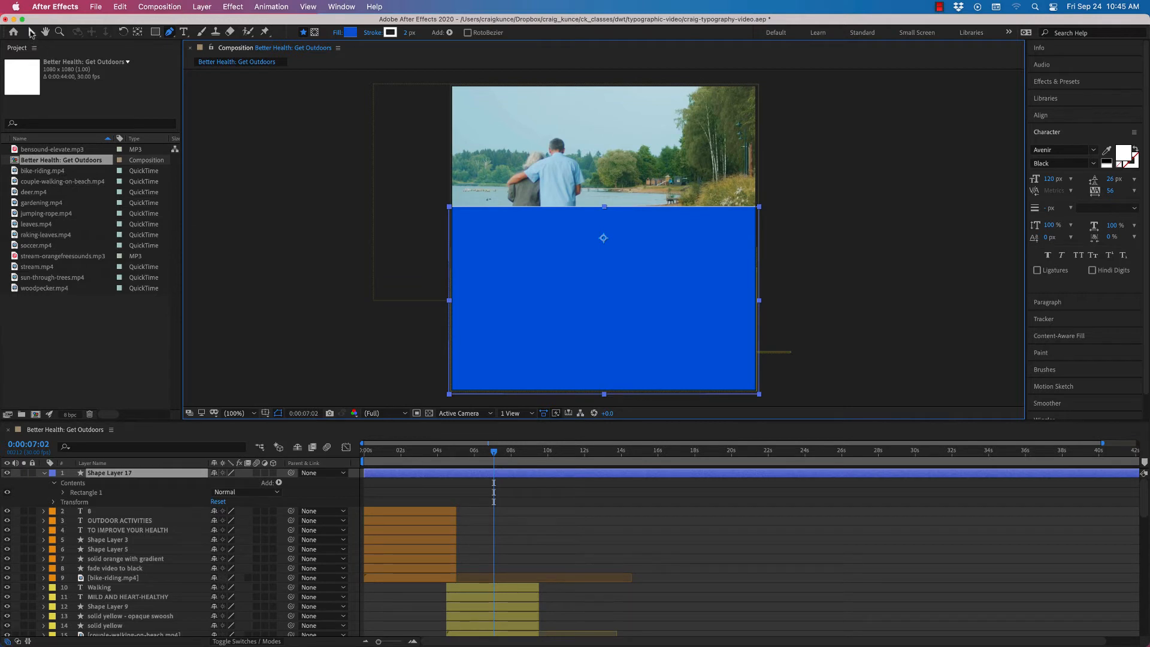
click(143, 473)
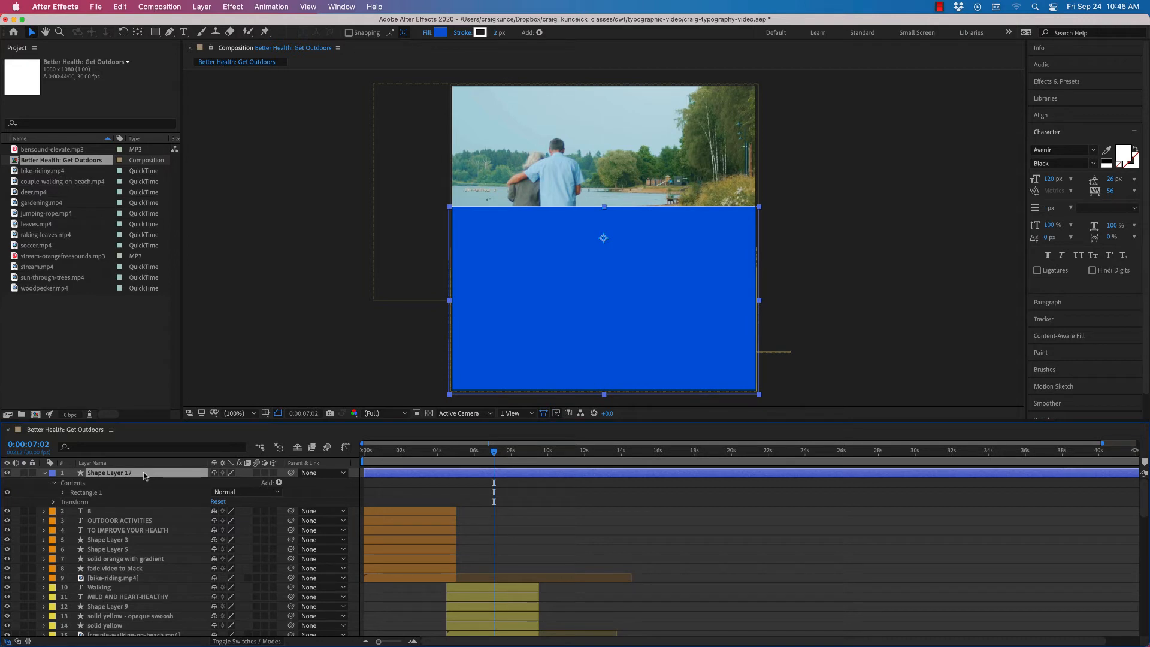
right_click(144, 473)
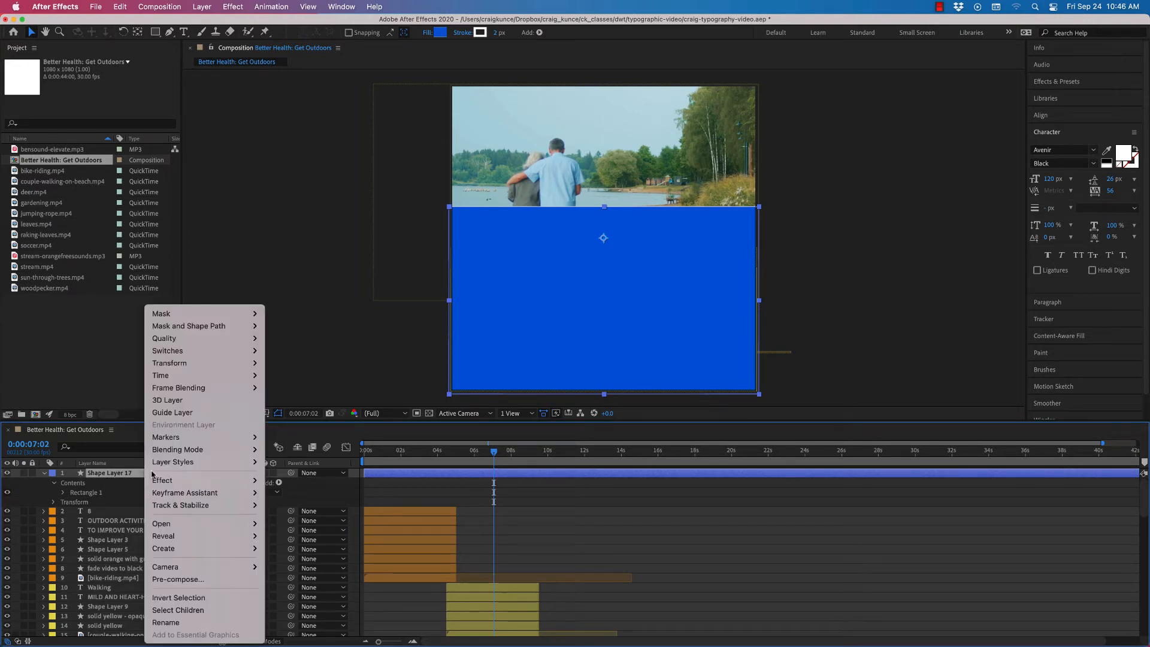
mouse_move(167, 466)
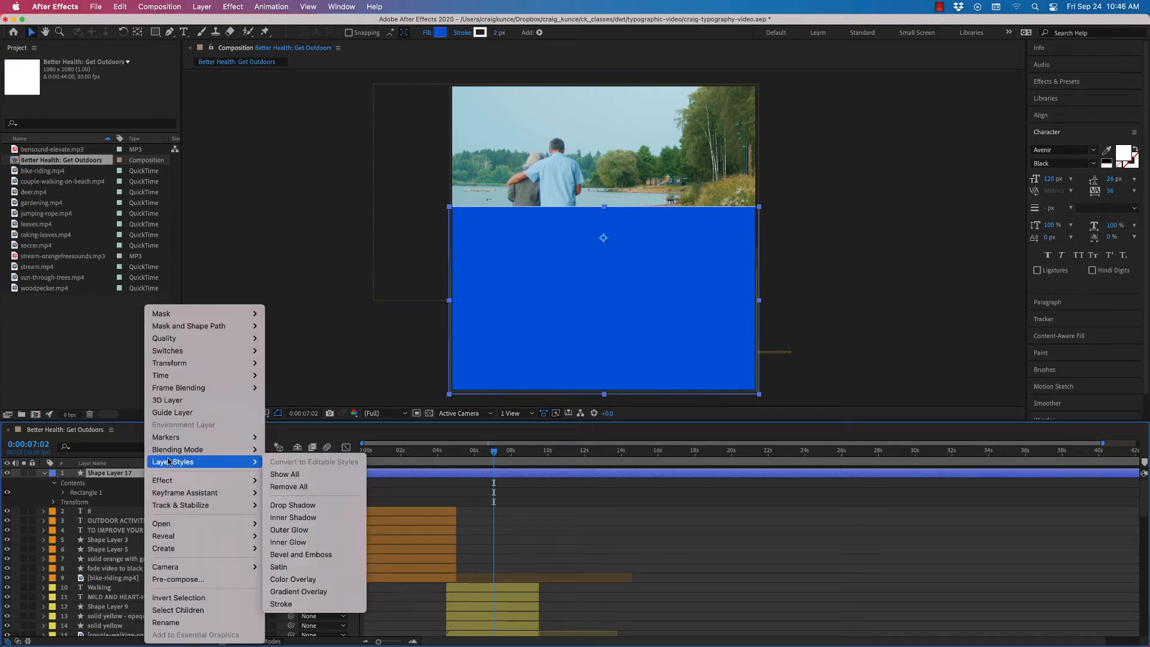
mouse_move(190, 526)
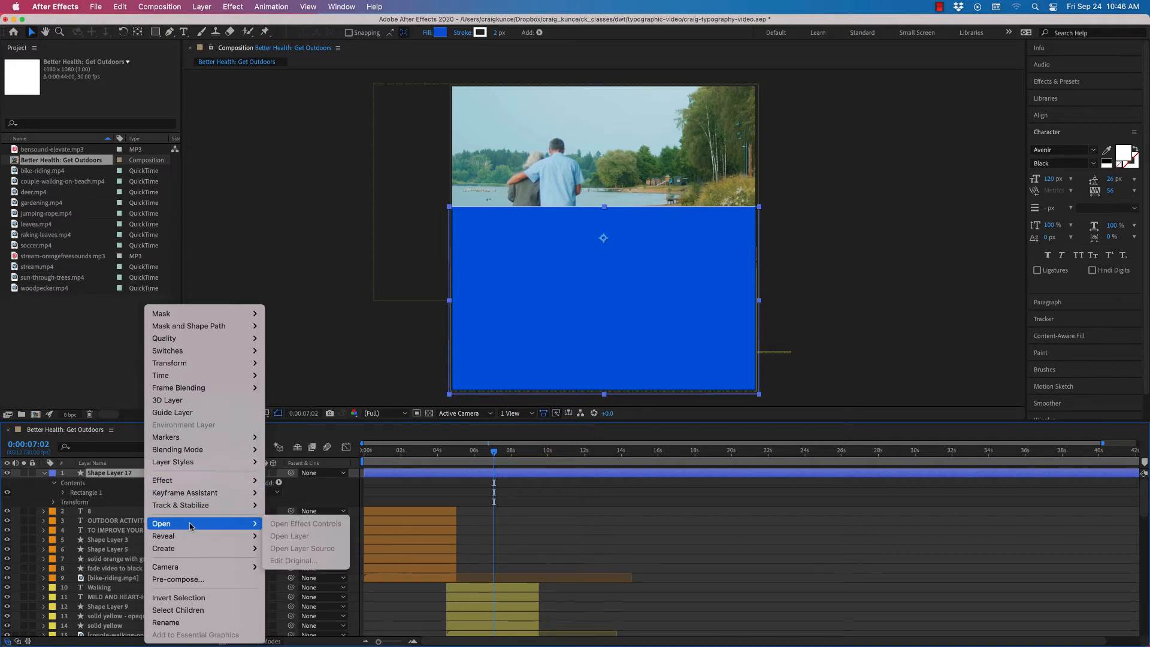
mouse_move(191, 497)
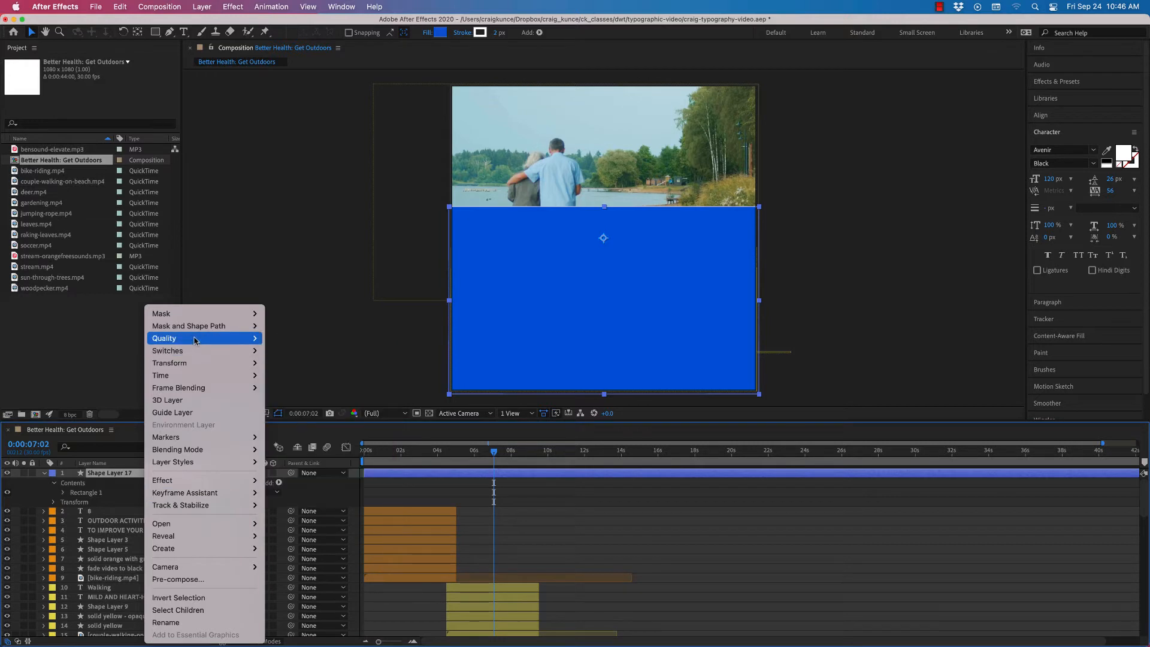
mouse_move(195, 340)
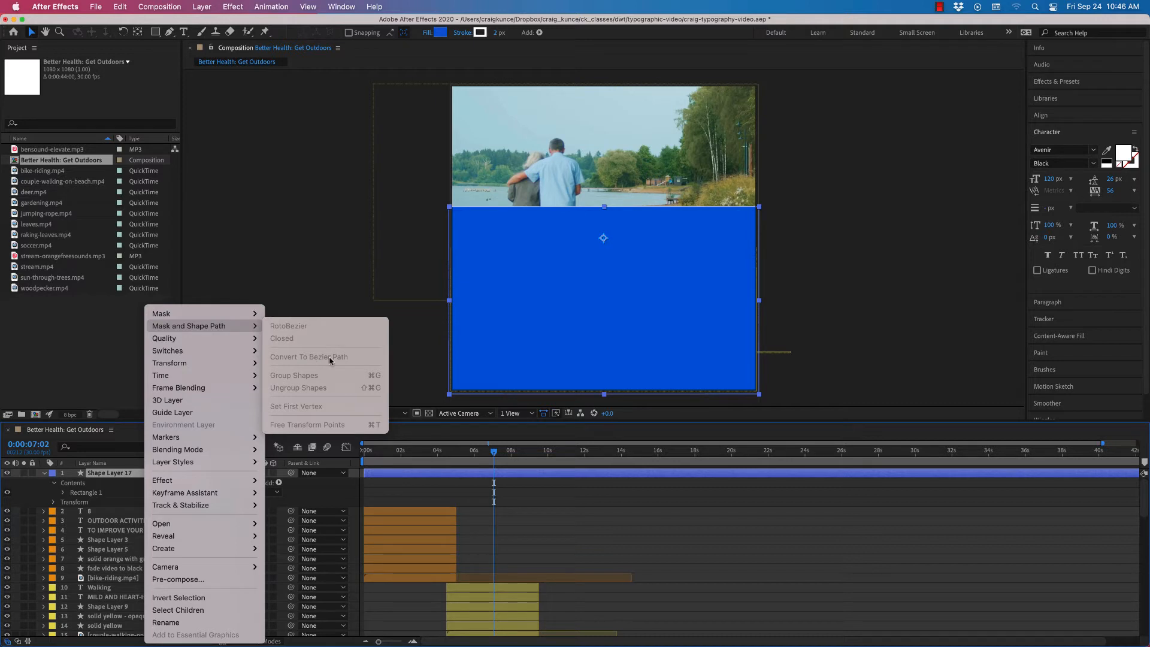
click(243, 253)
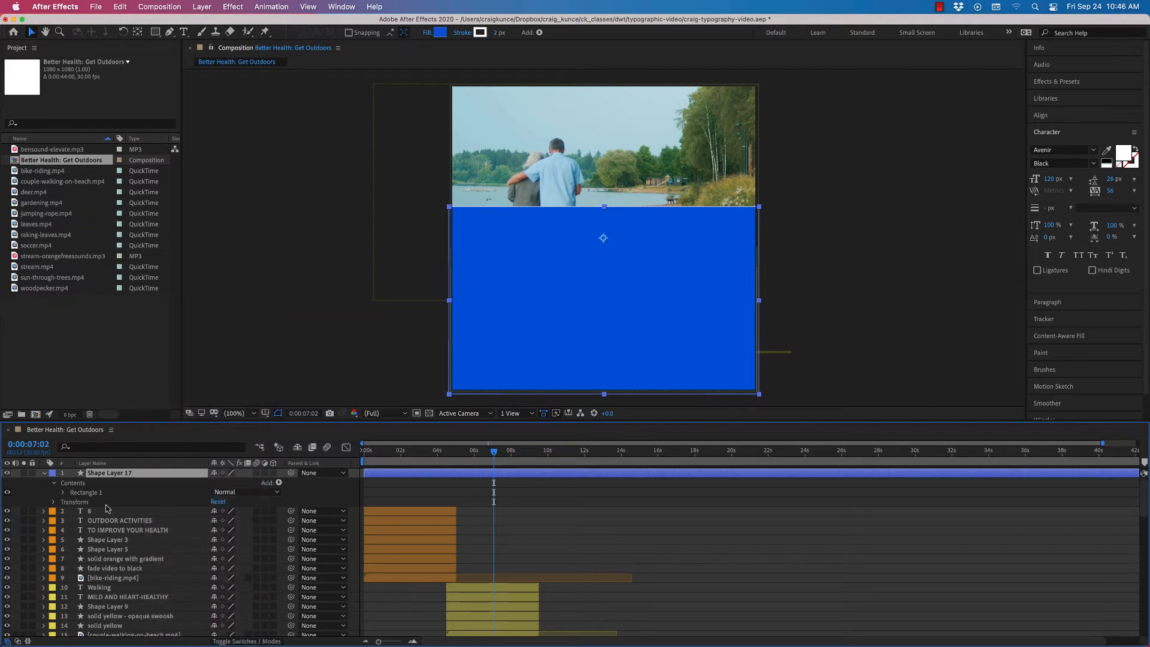
Convert Rectangle Path 1 of the blue rectangle's shape layer to a Bezier path.
click(63, 493)
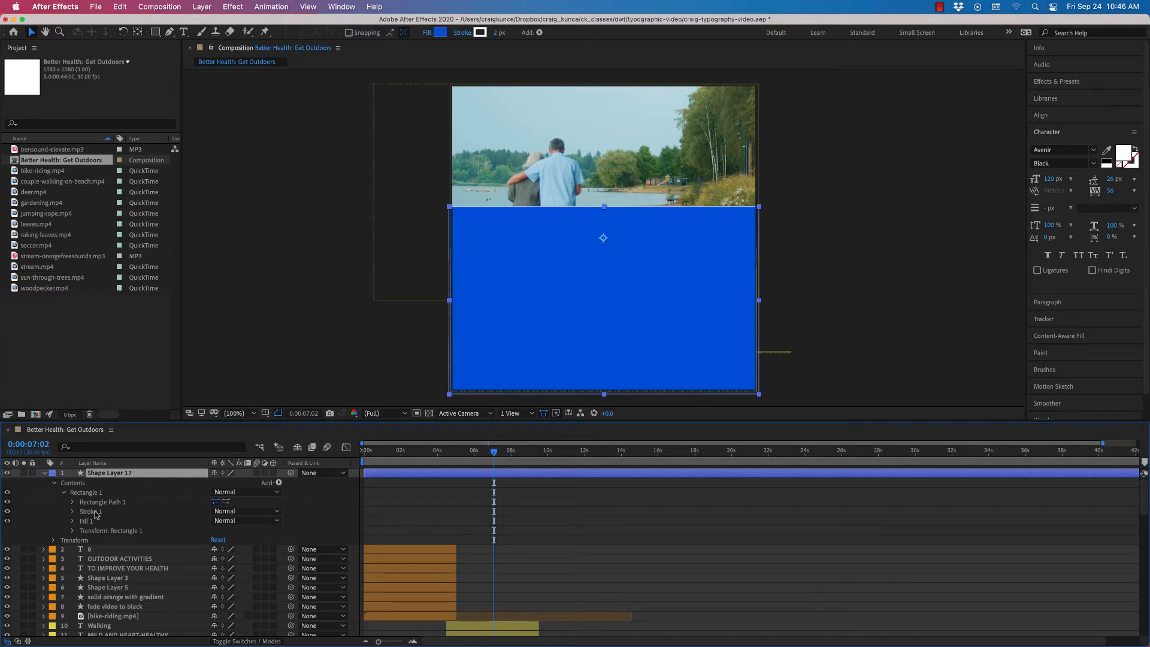
click(98, 513)
right_click(140, 511)
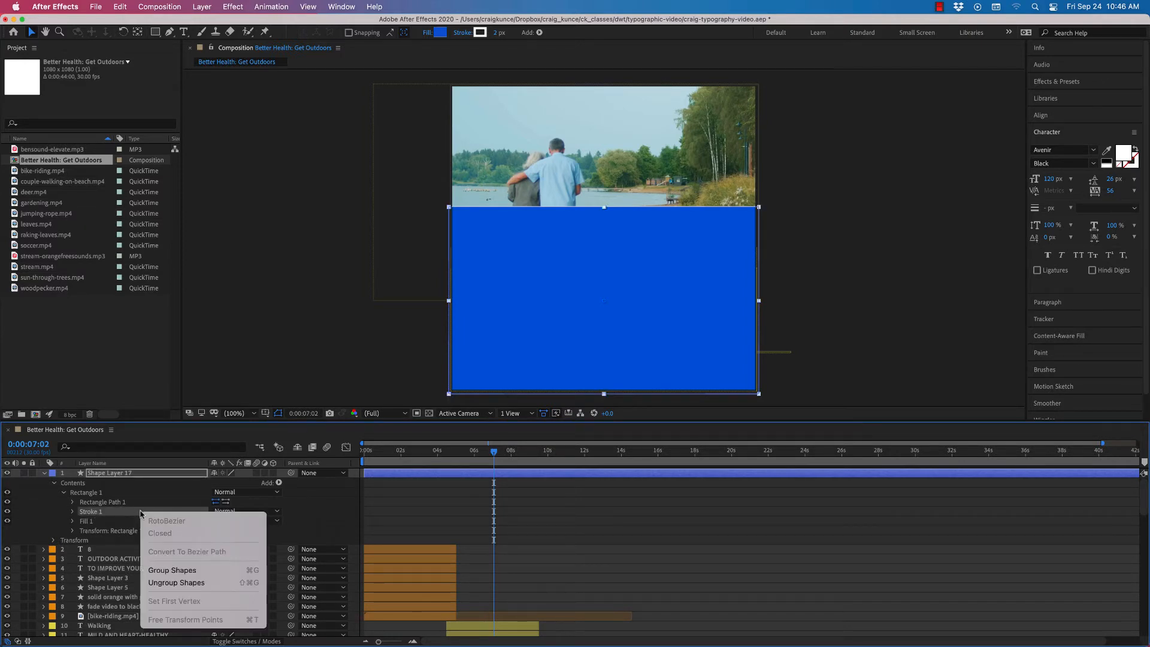
click(127, 504)
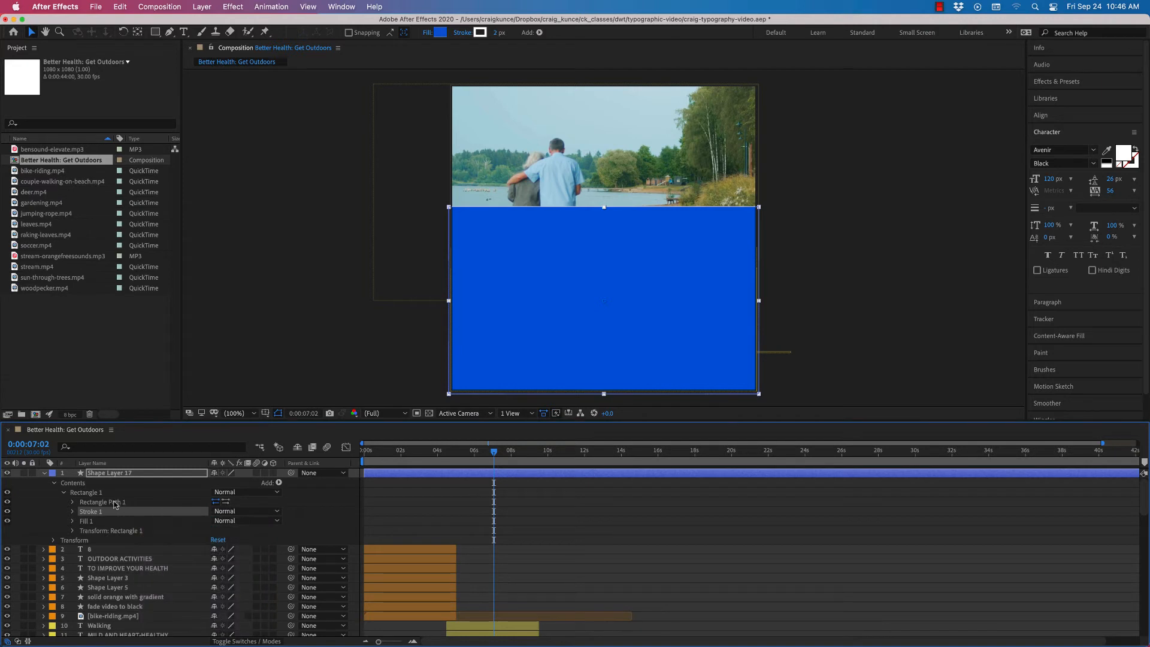
click(122, 503)
right_click(122, 503)
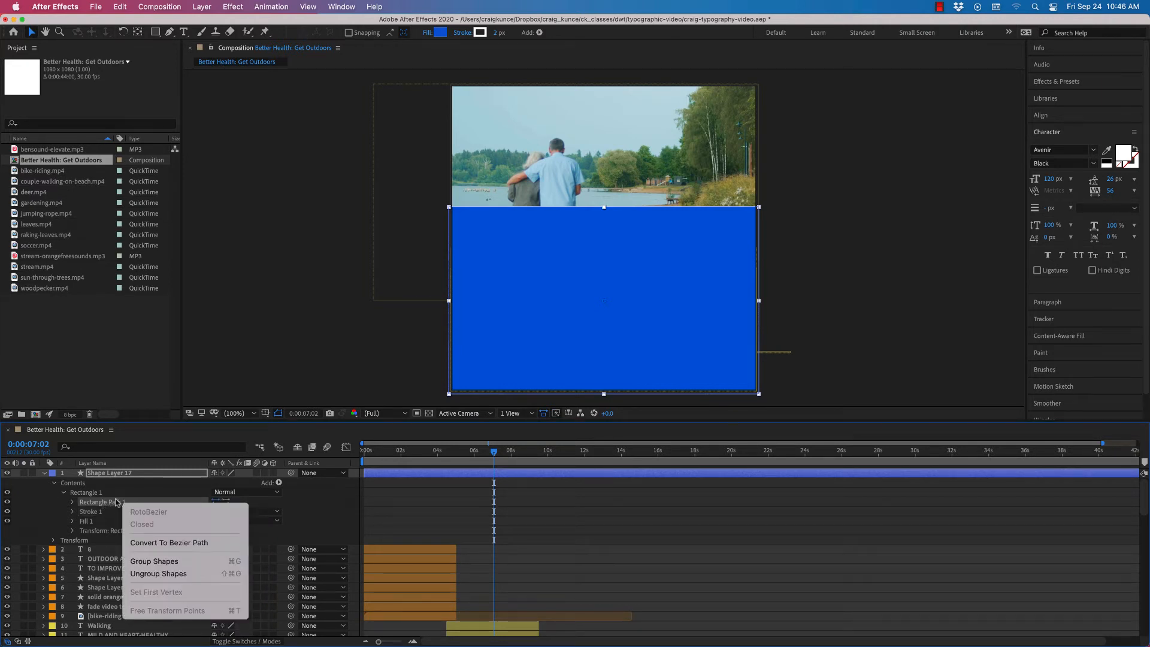
click(113, 502)
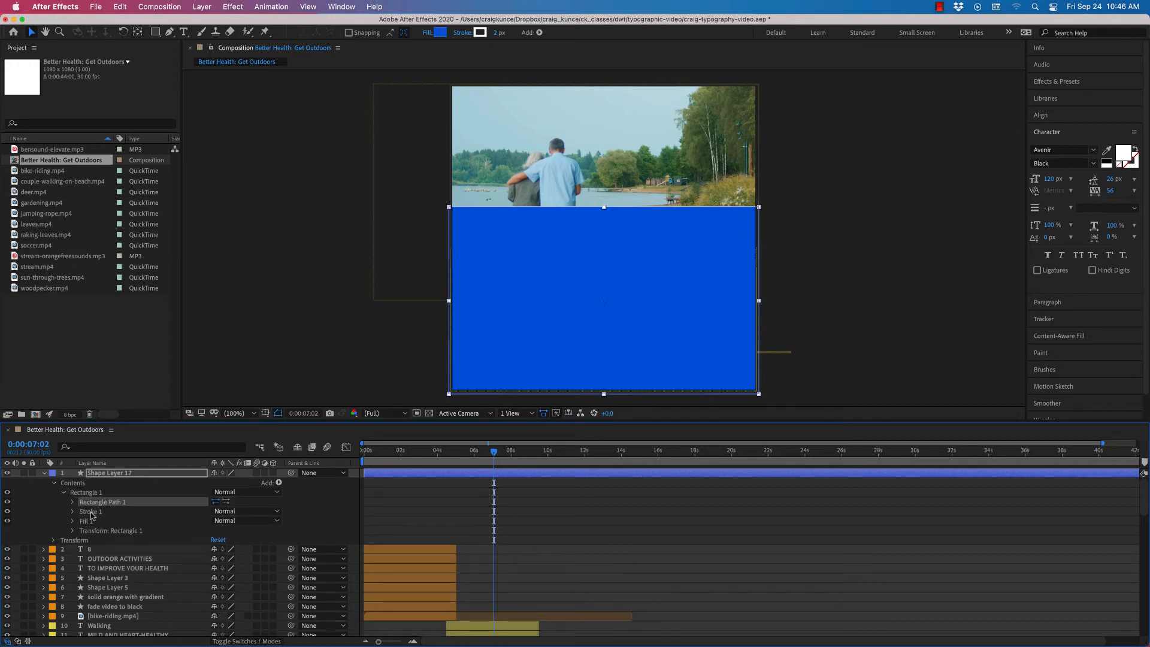
click(72, 512)
click(73, 513)
click(73, 502)
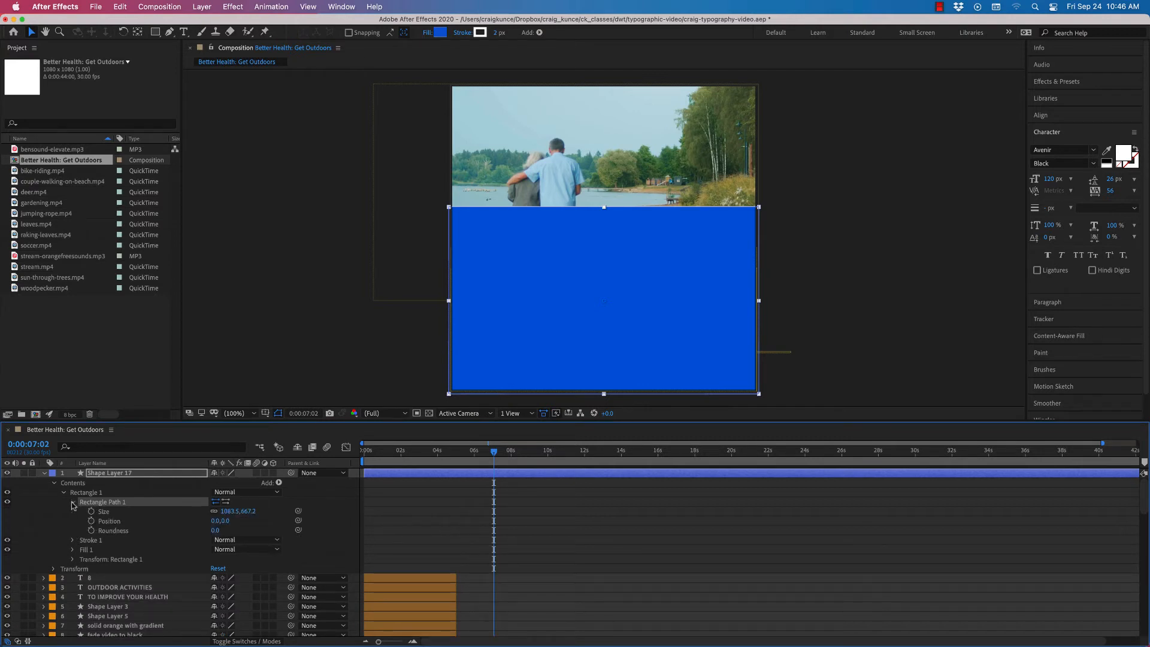
click(73, 503)
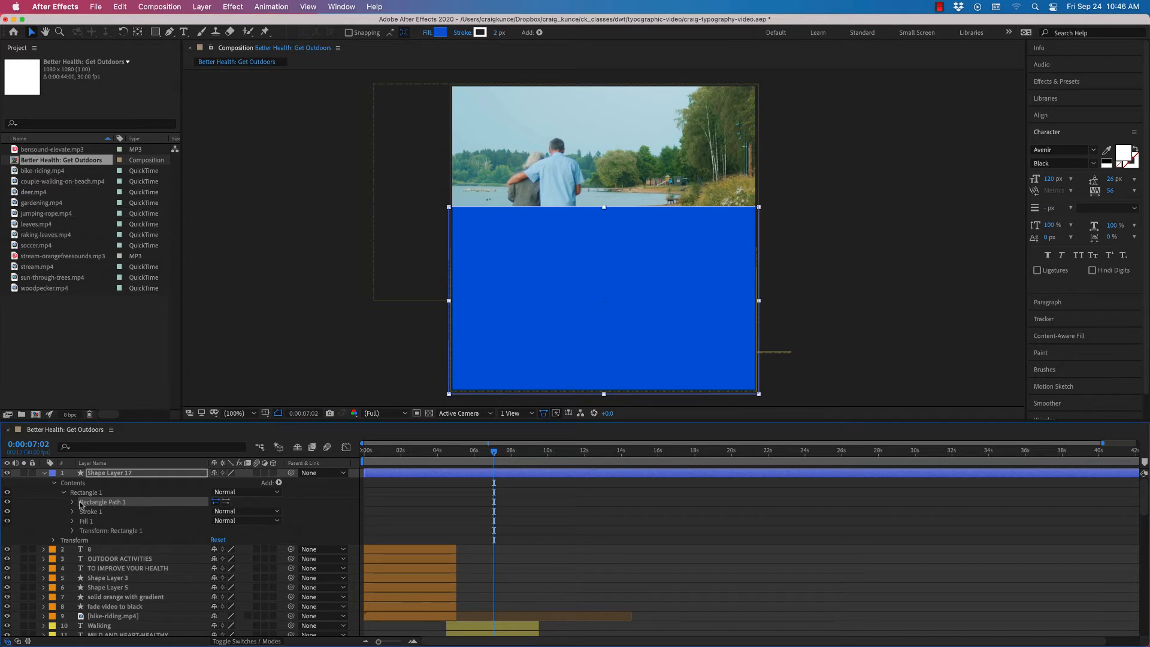
right_click(146, 504)
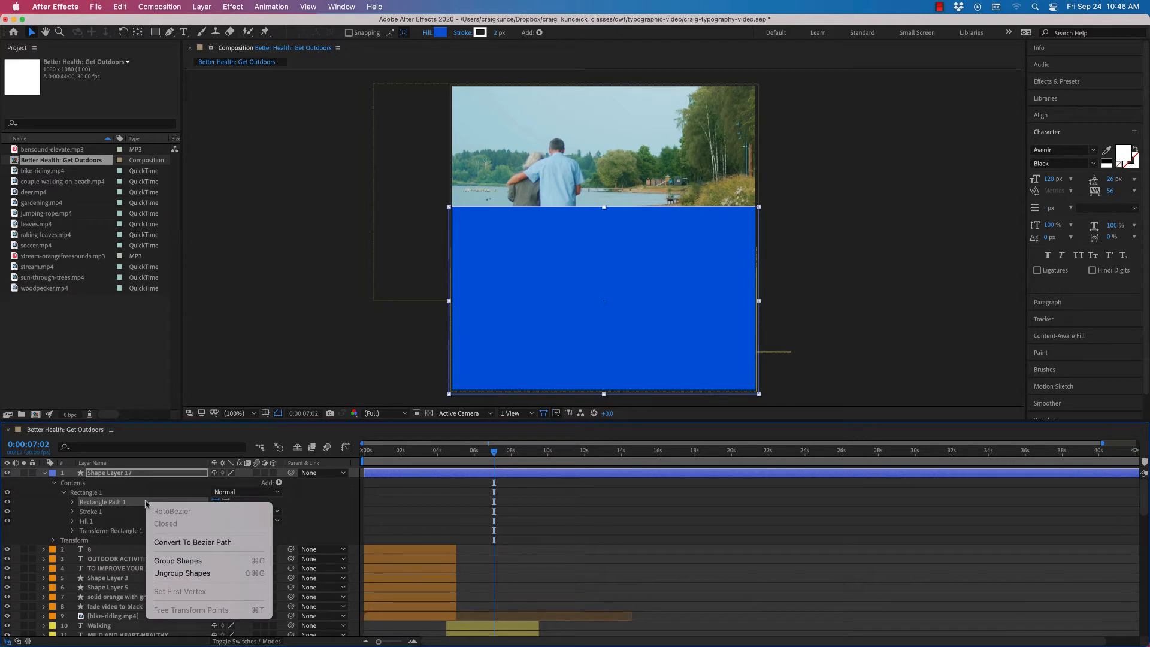
click(198, 543)
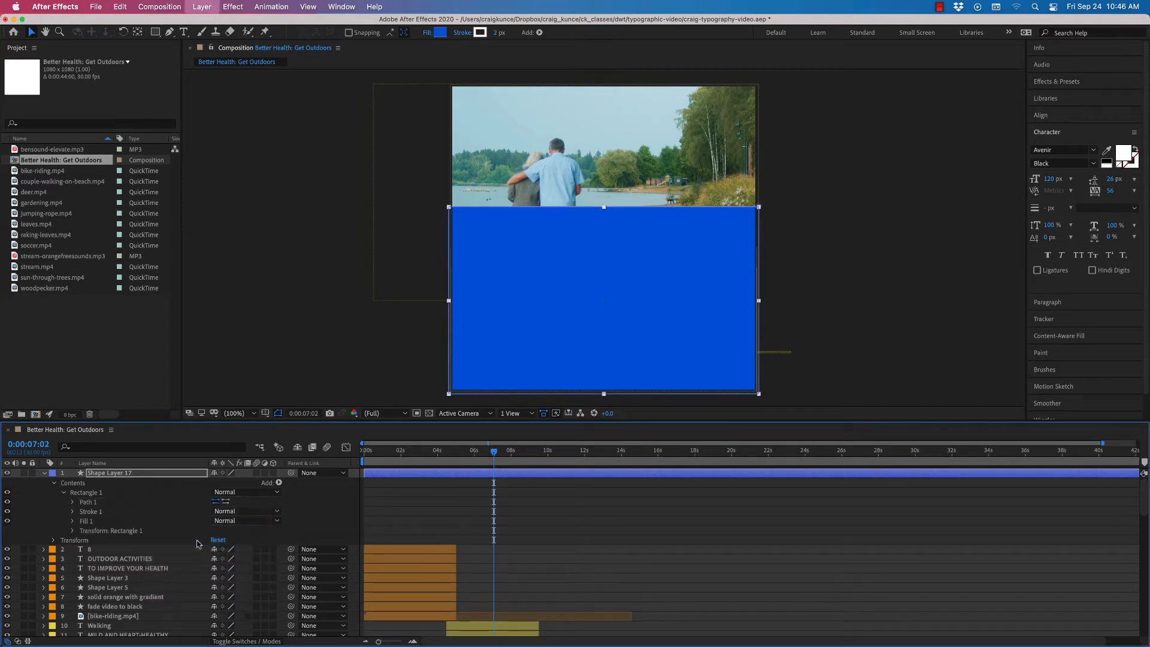
Add a vertex to the converted path on the rectangle's top edge, slightly right of its midpoint, with the Pen tool.
click(103, 501)
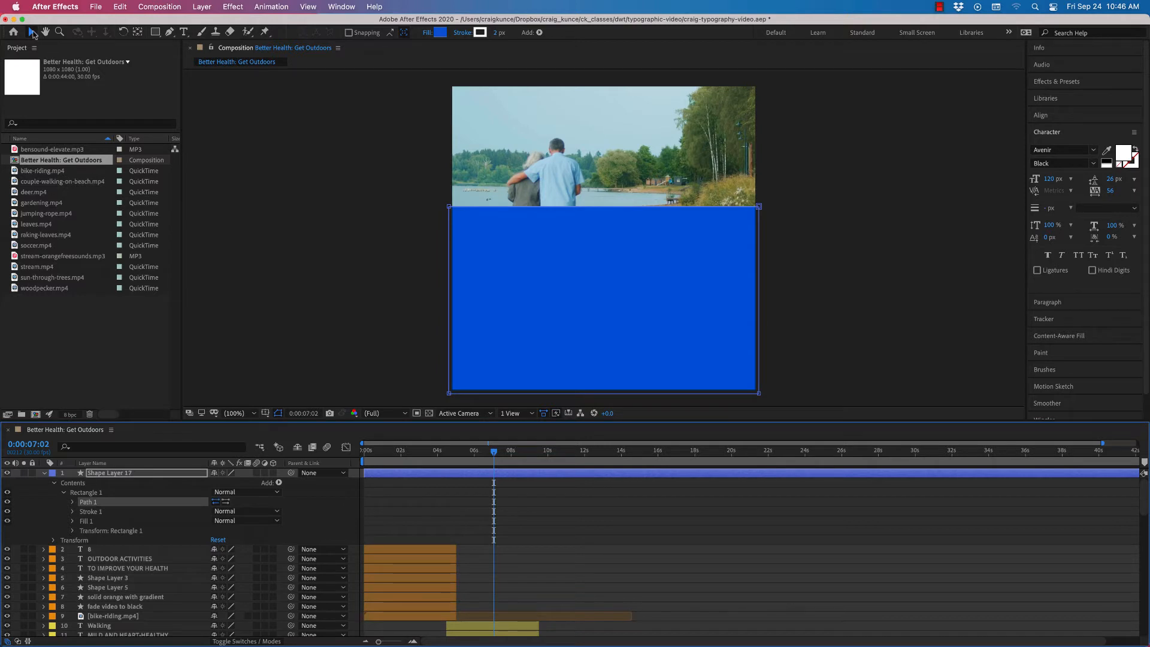
click(171, 35)
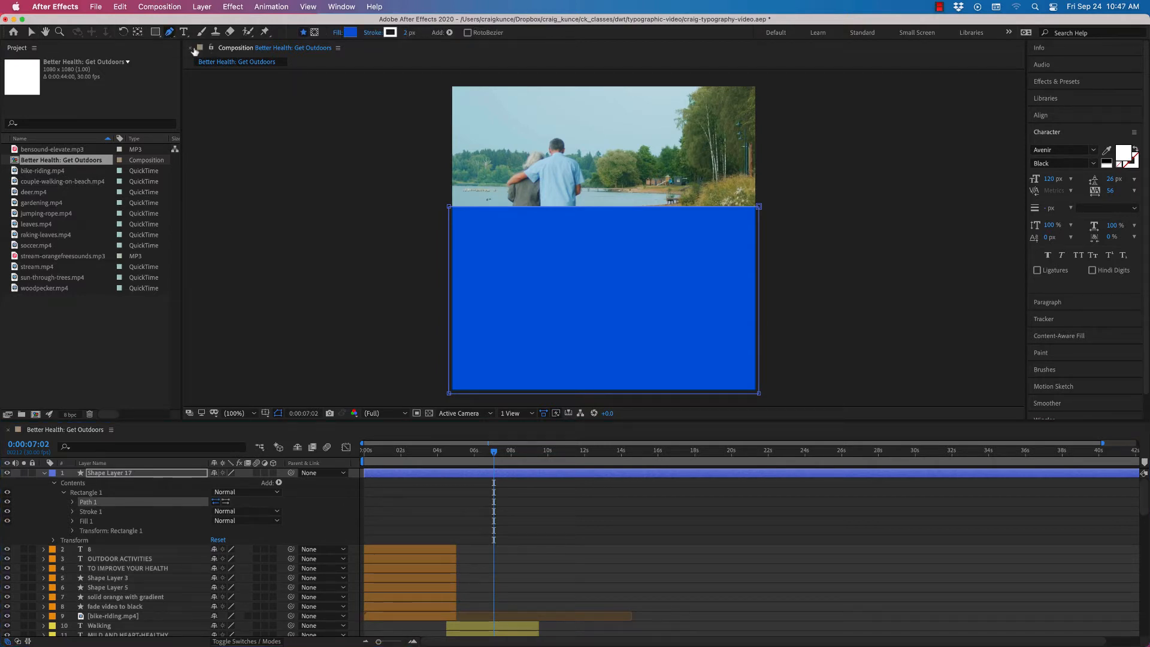
click(630, 208)
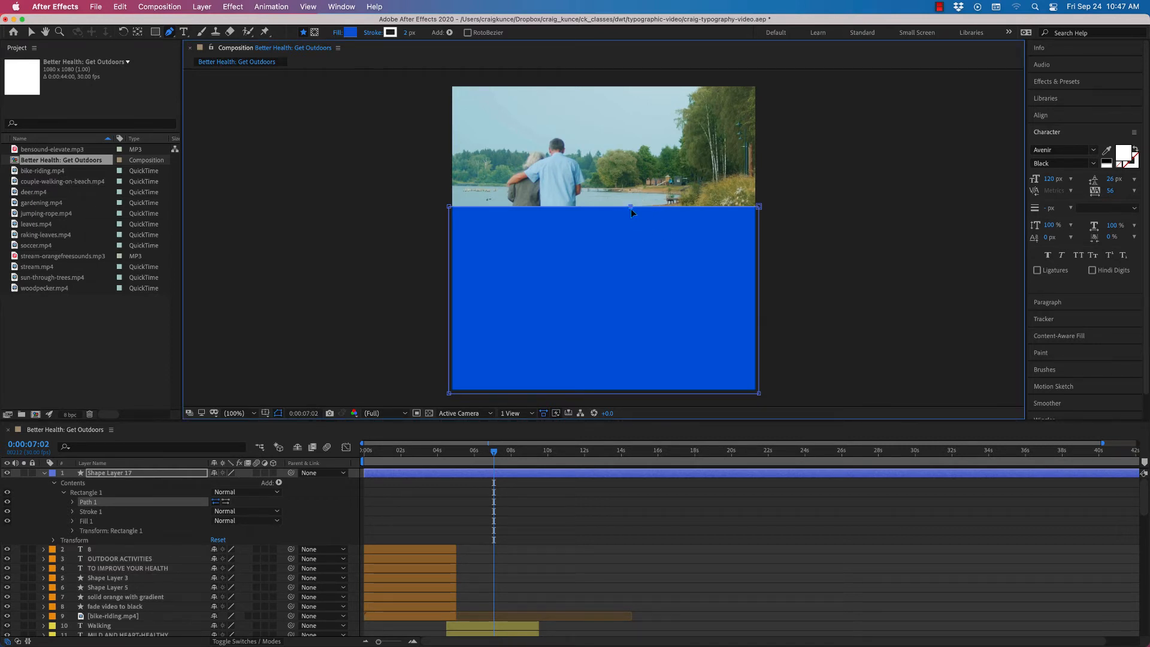
Convert the added top-edge vertex to a smooth point with horizontal direction handles extending to both sides.
click(170, 31)
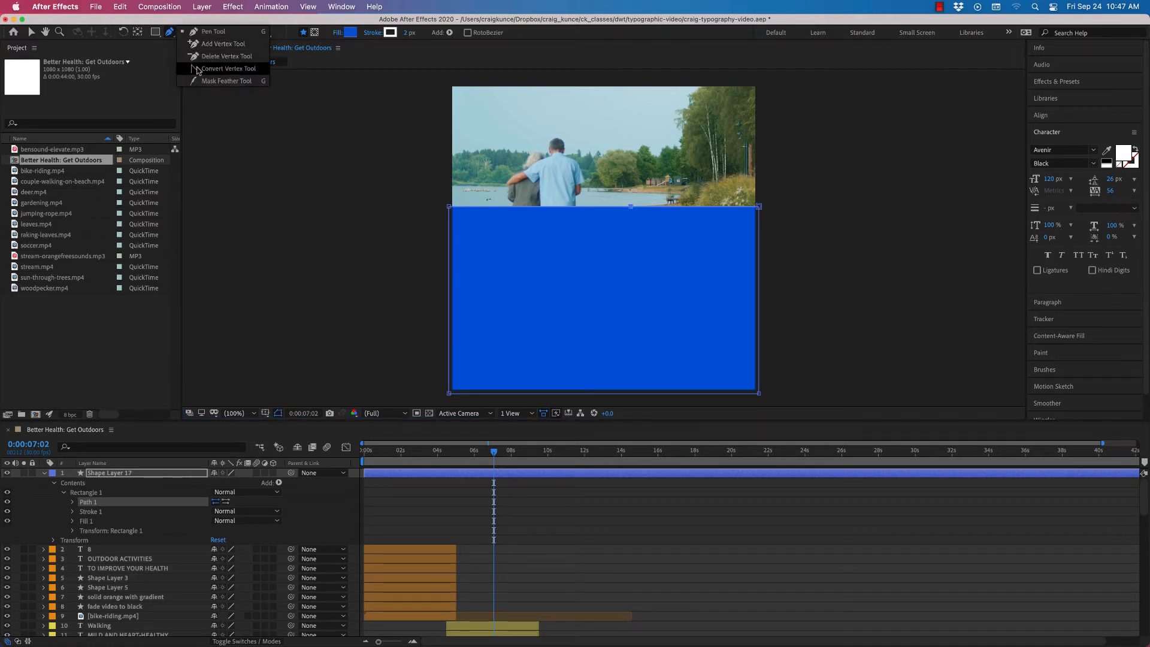
click(198, 68)
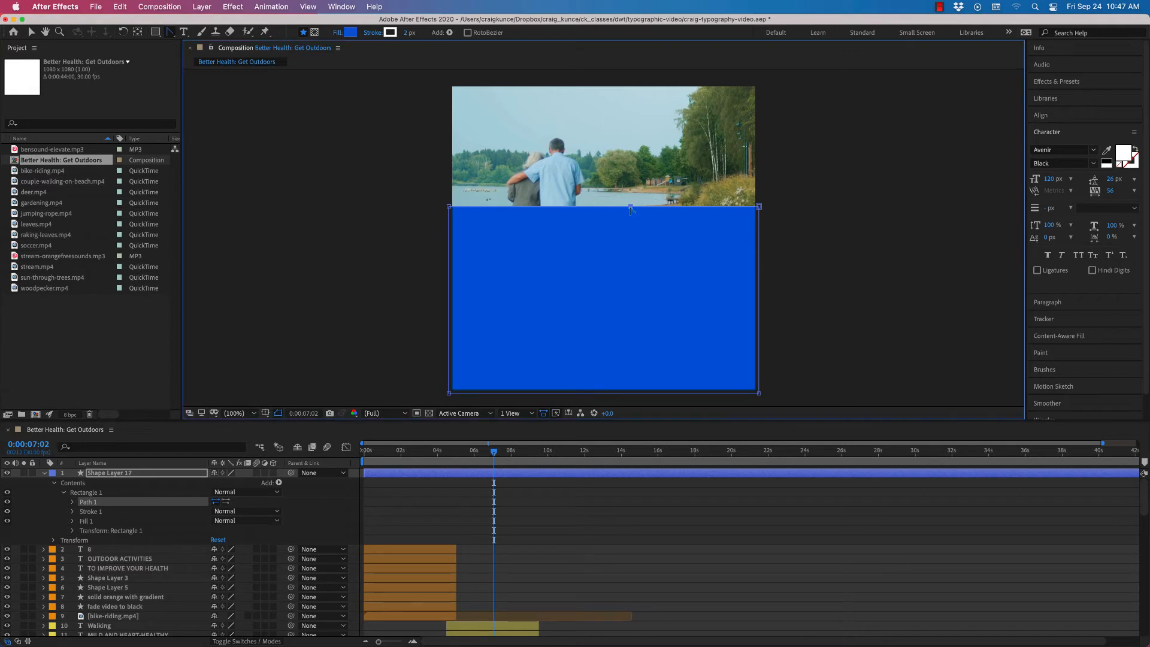
drag(632, 209, 709, 204)
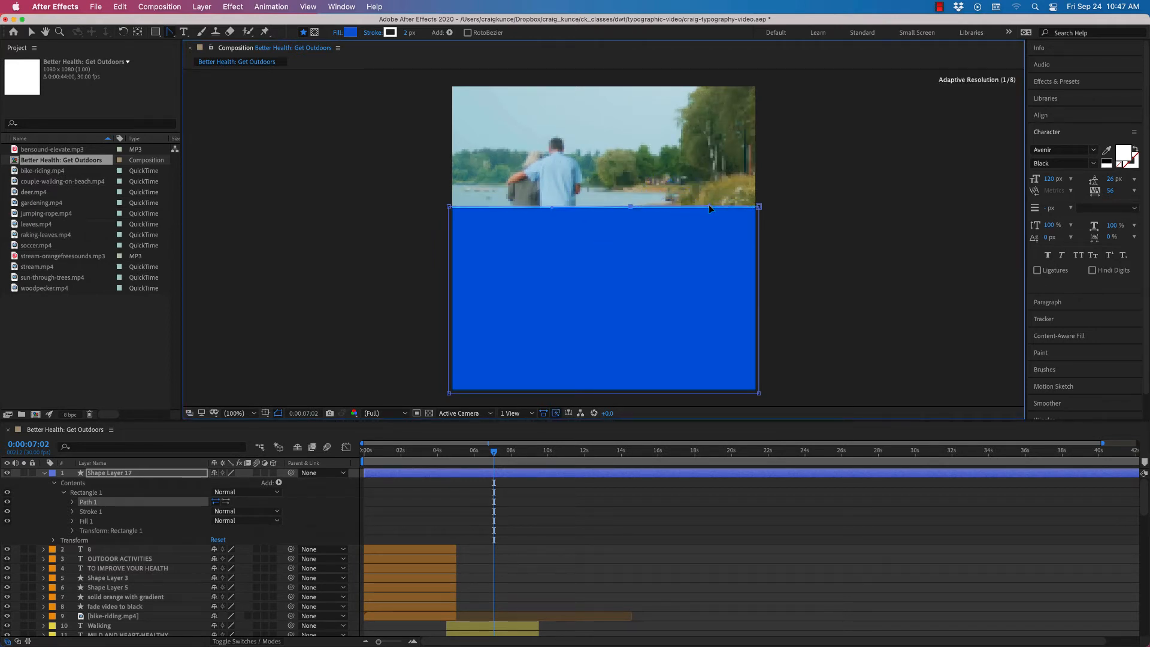
Lower the blue shape's top-left corner vertex by about 200 px.
click(32, 32)
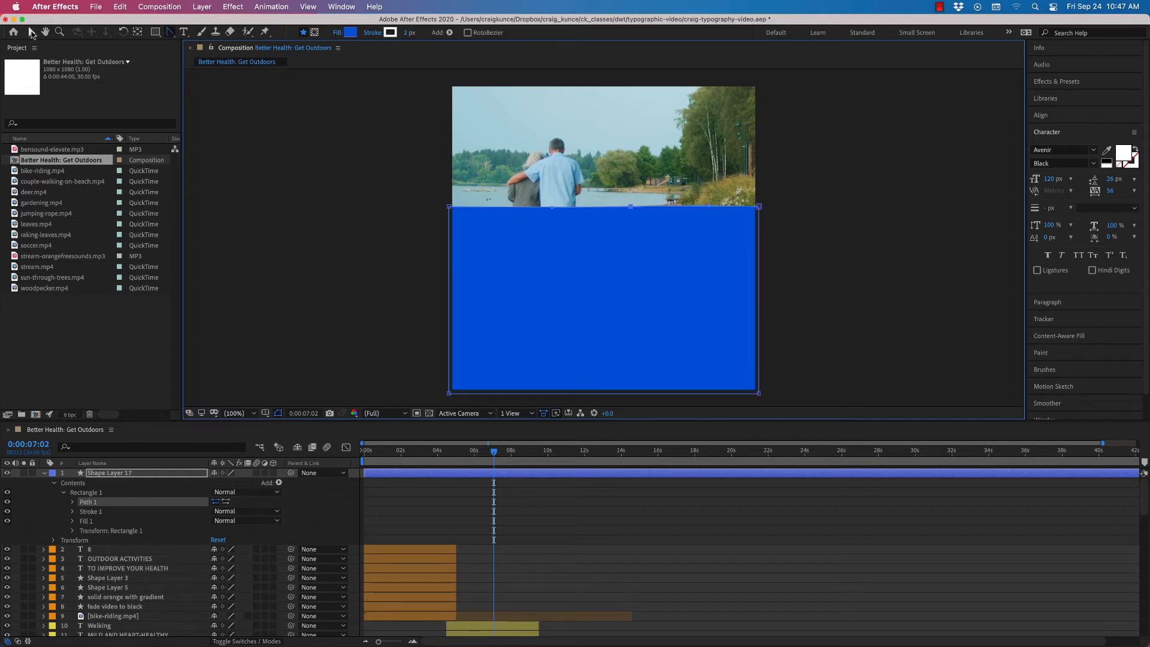
click(449, 207)
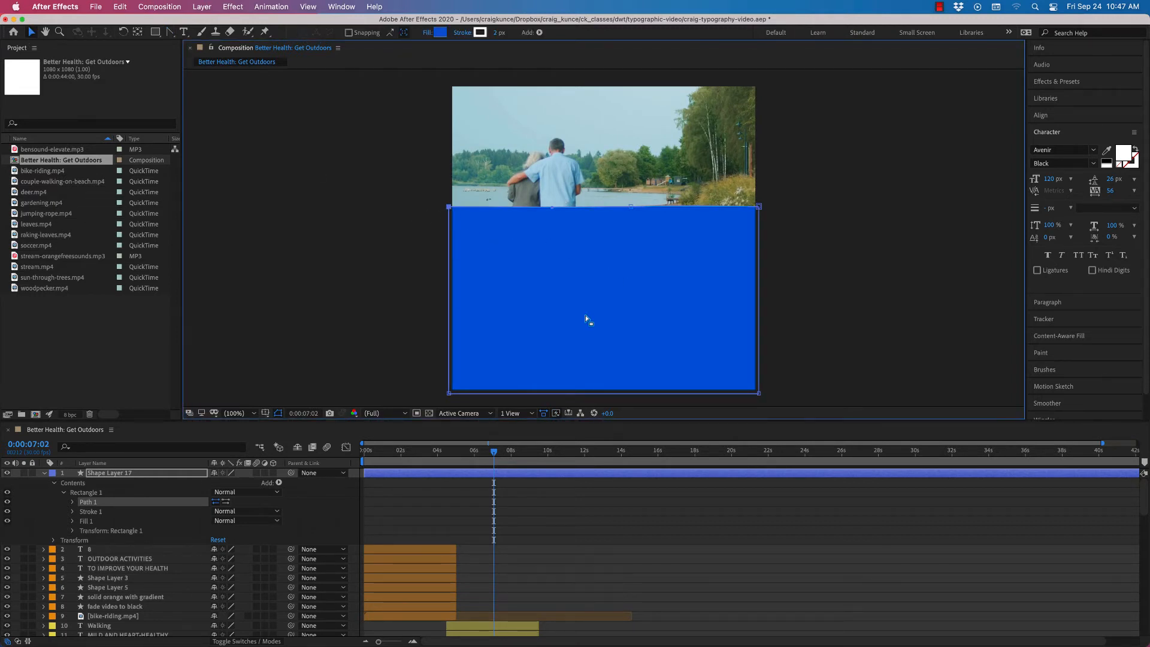
key(shift+Down)
key(shift+Down)
key(shift+Down)
key(shift+Down)
key(shift+Down)
key(shift+Down)
key(shift+Down)
key(shift+Down)
key(shift+Down)
key(shift+Down)
key(shift+Down)
key(shift+Down)
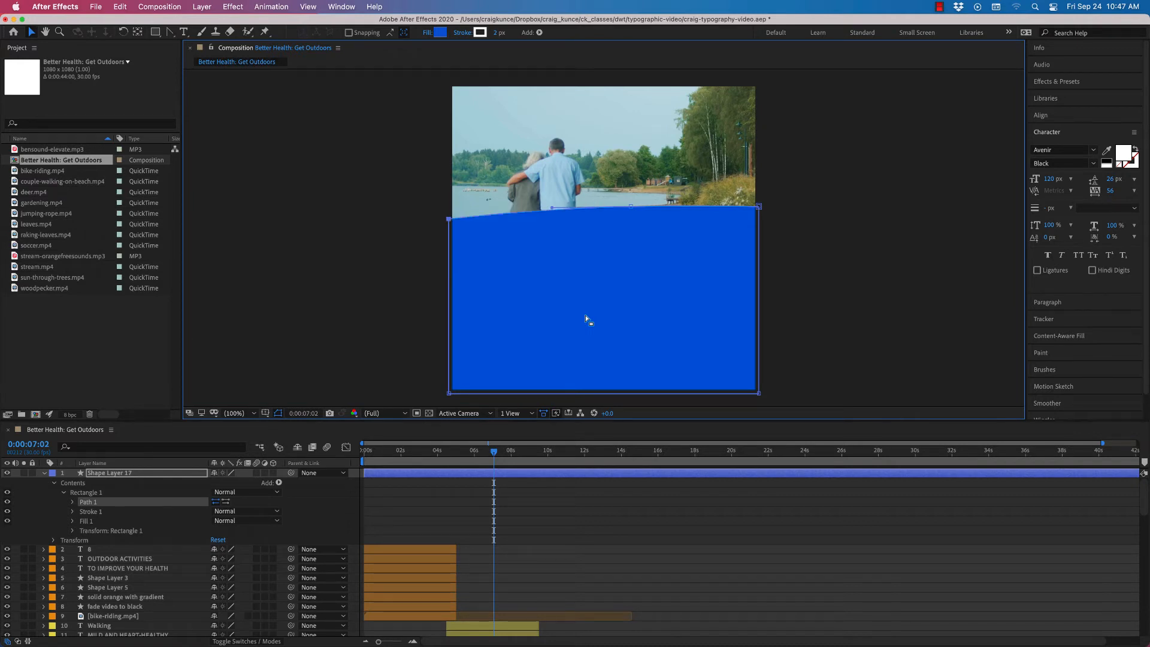
key(shift+Down)
key(shift+Down)
key(shift+Down)
key(shift+Down)
key(shift+Down)
key(shift+Down)
key(shift+Down)
key(shift+Down)
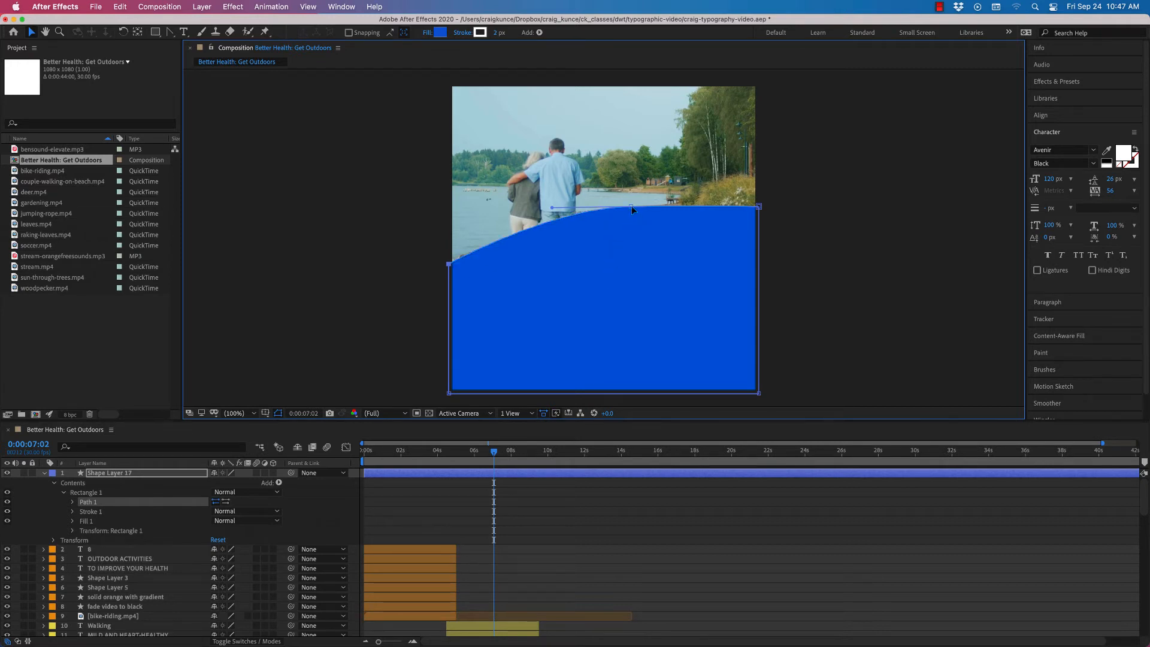
Lower the middle vertex and both upper corner vertices to form a shallow dip that rises toward the right edge.
drag(631, 206, 624, 278)
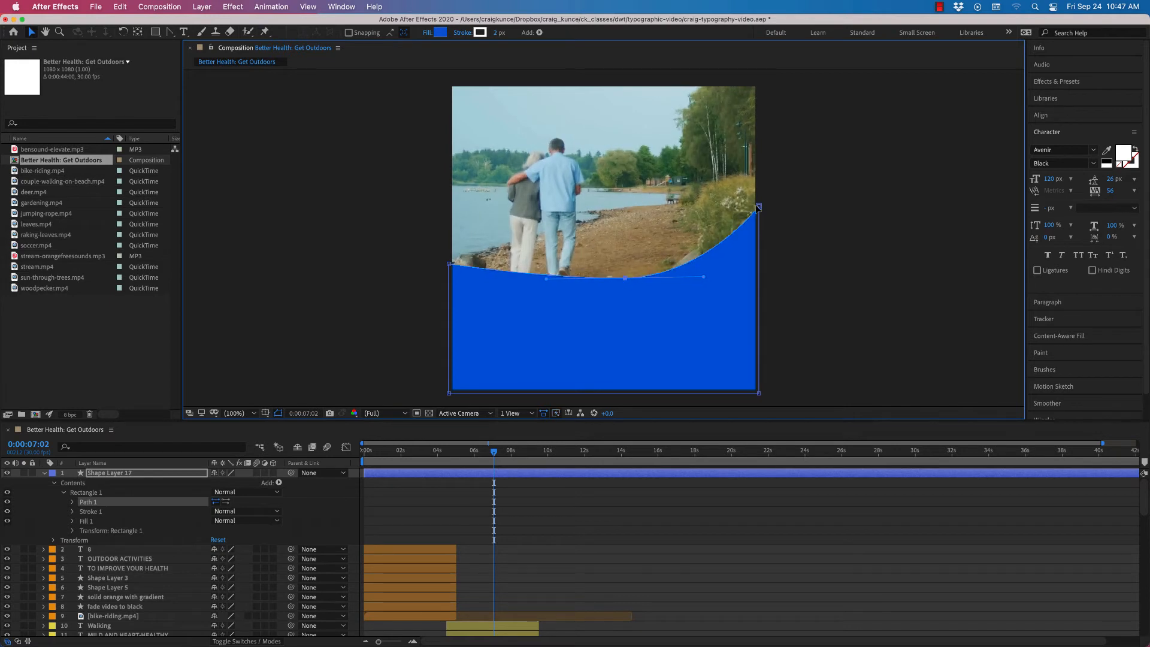
click(758, 207)
drag(760, 210, 758, 250)
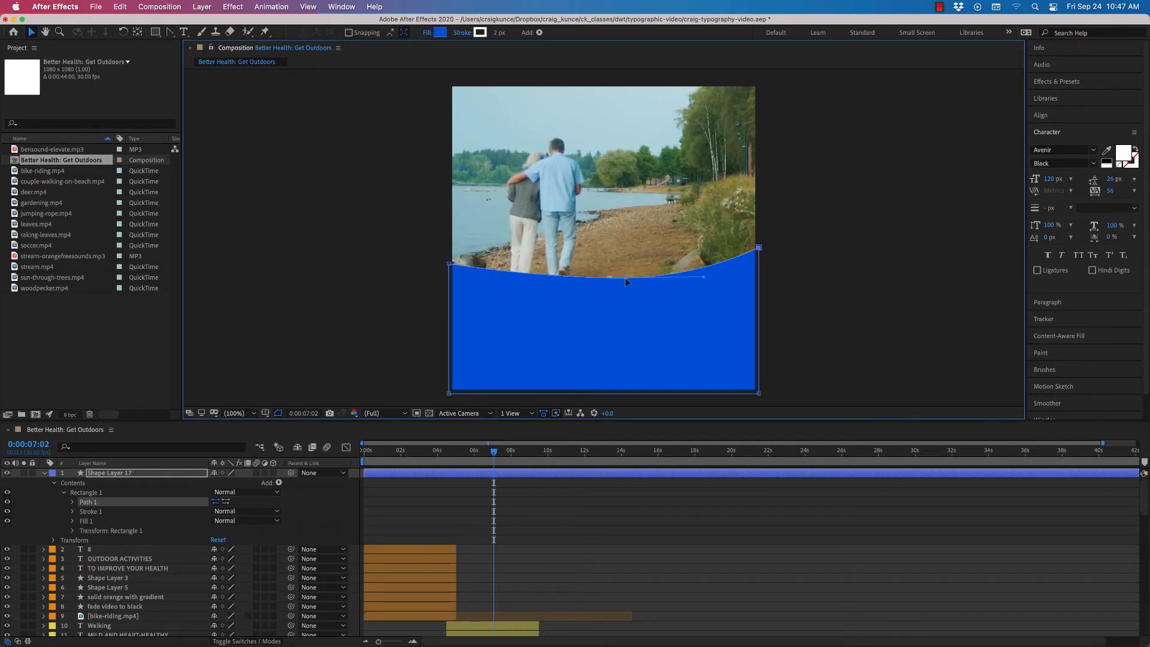
drag(625, 277, 620, 283)
drag(450, 265, 450, 291)
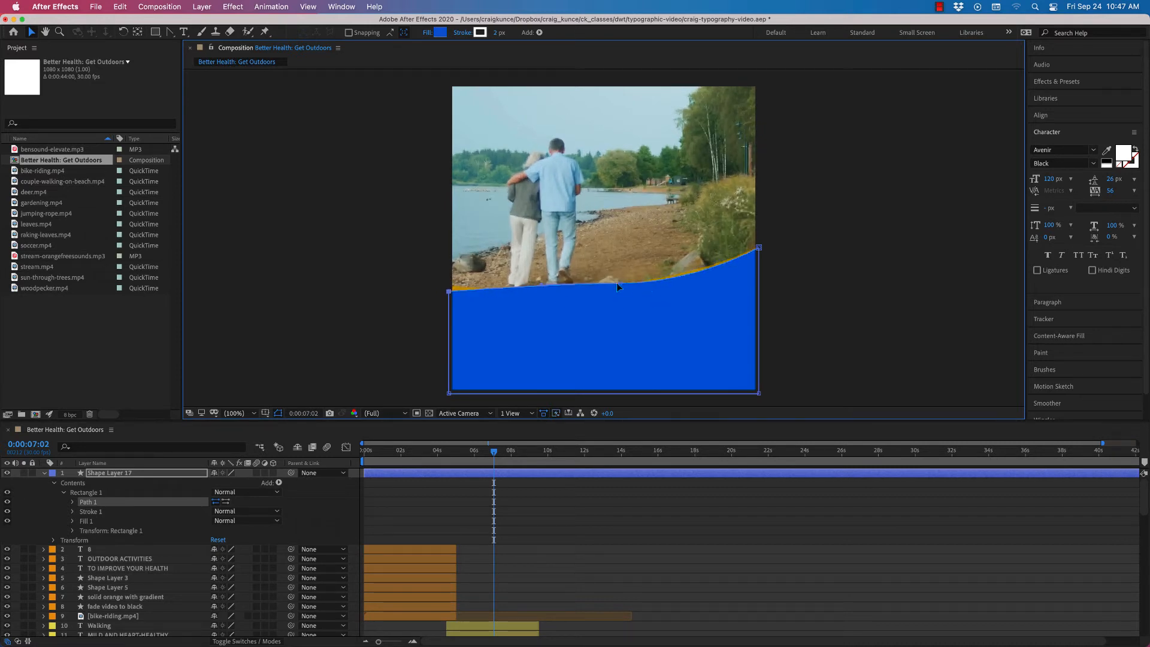
mouse_move(617, 284)
mouse_down()
mouse_move(619, 306)
mouse_move(614, 294)
mouse_up()
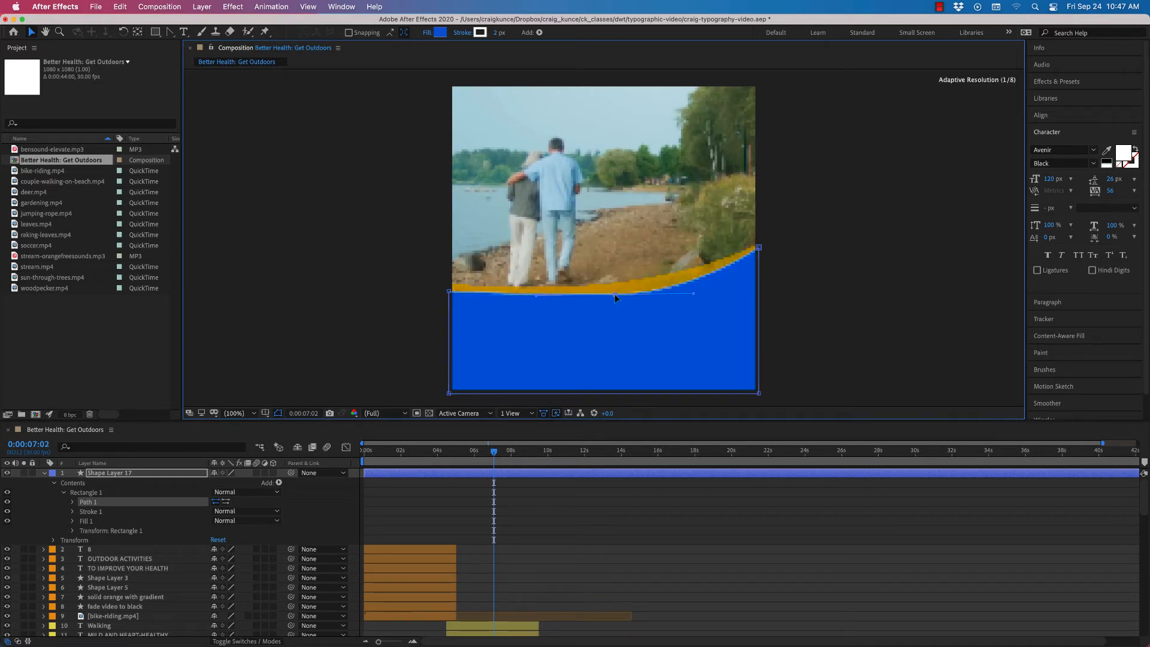
Lengthen and tilt the middle vertex's direction handles and lower the top-right corner vertex to smooth the curve.
drag(536, 296, 501, 299)
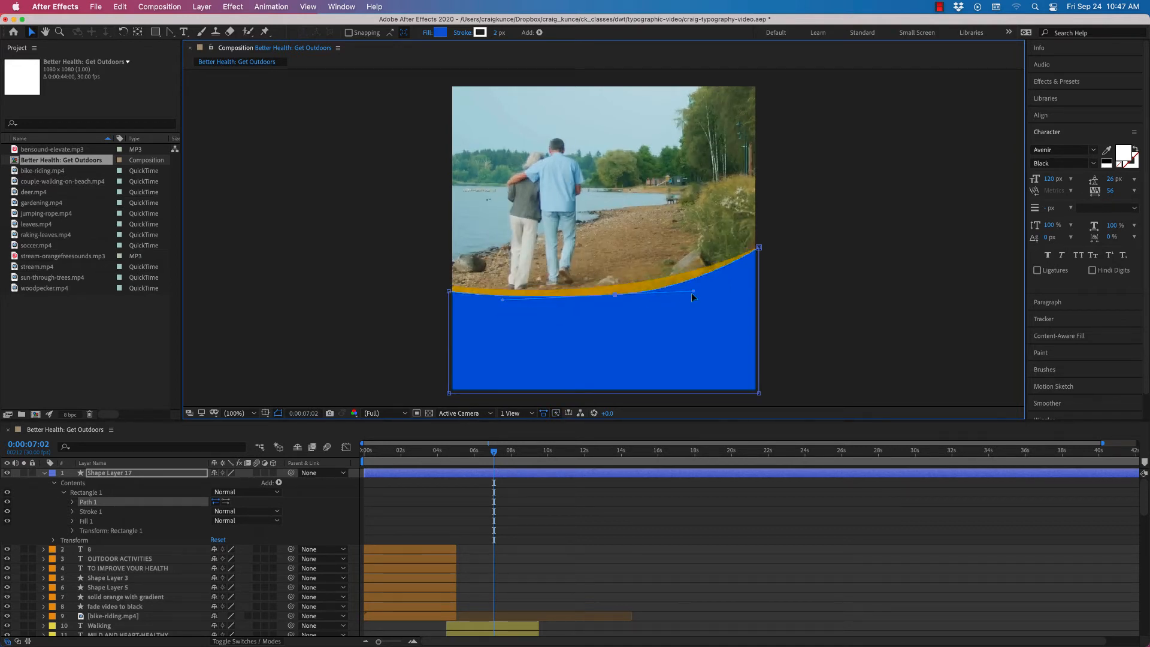
drag(692, 291, 716, 286)
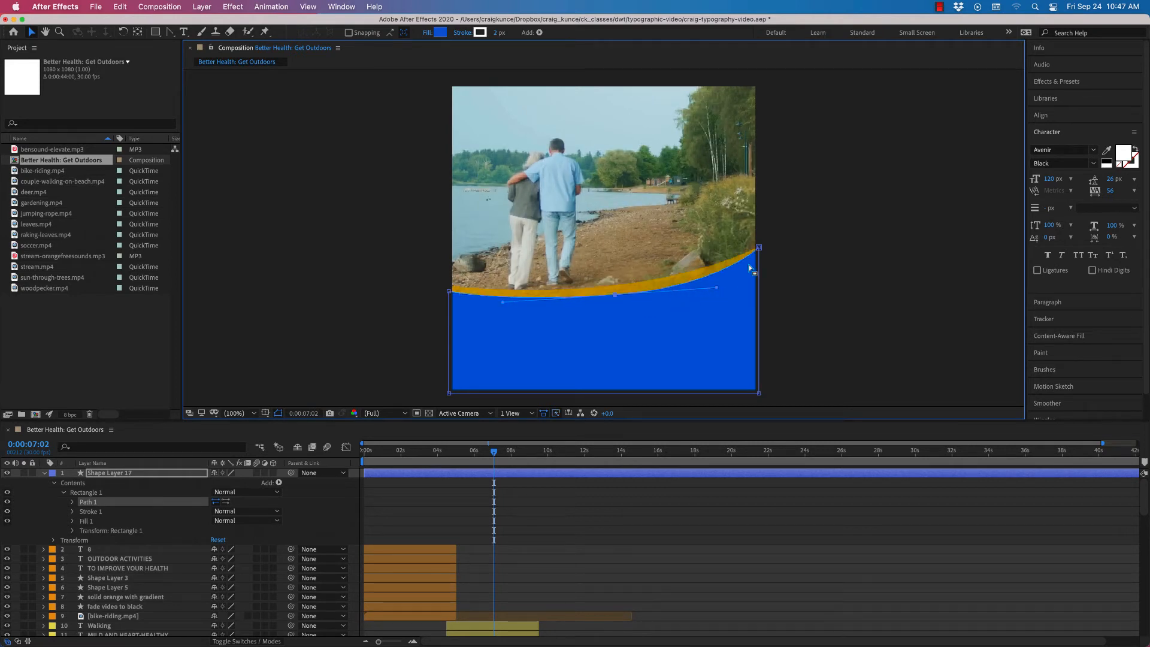
drag(759, 247, 723, 286)
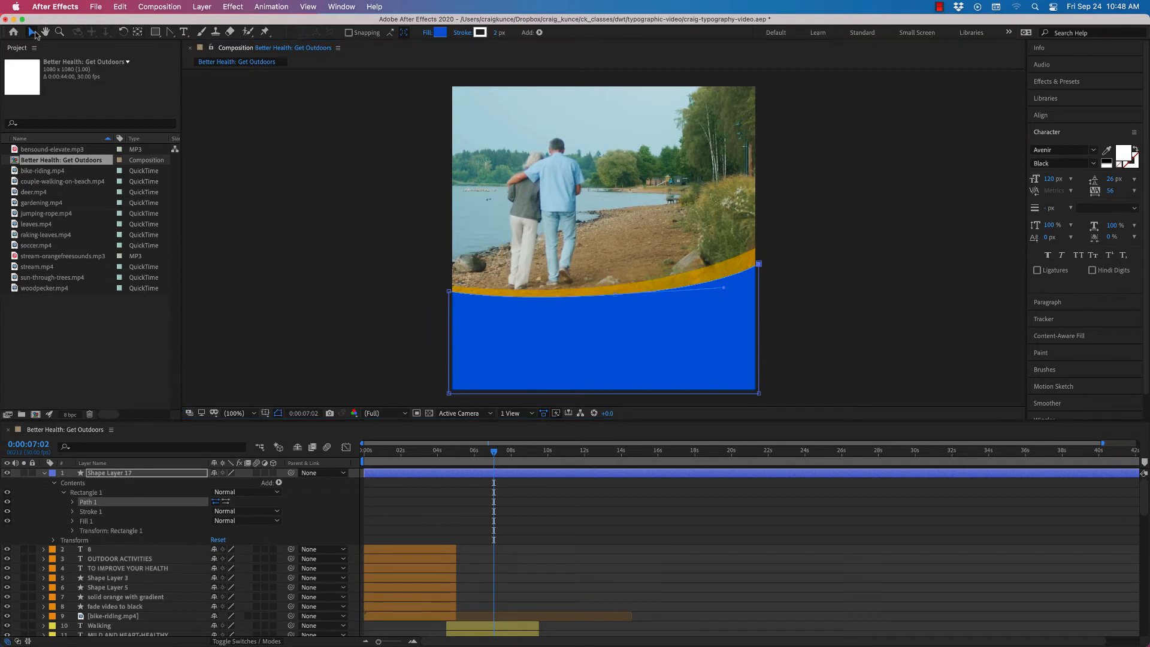
Reselect Path 1 inside the blue layer's Rectangle 1 group so its vertices are editable again.
click(293, 258)
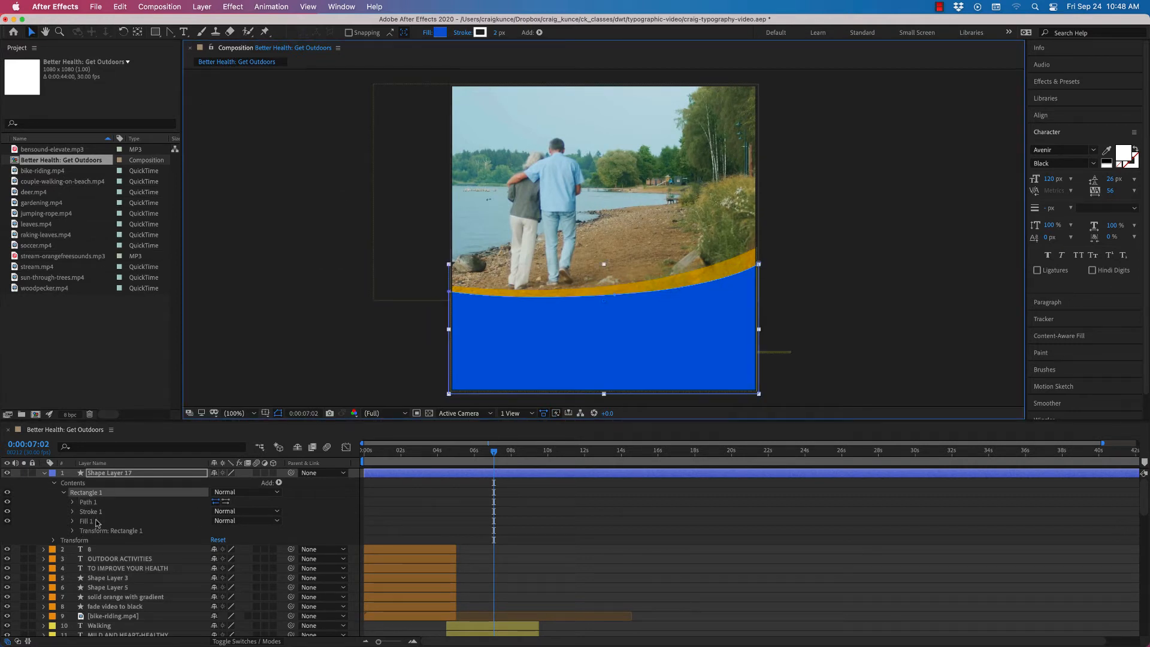
click(96, 474)
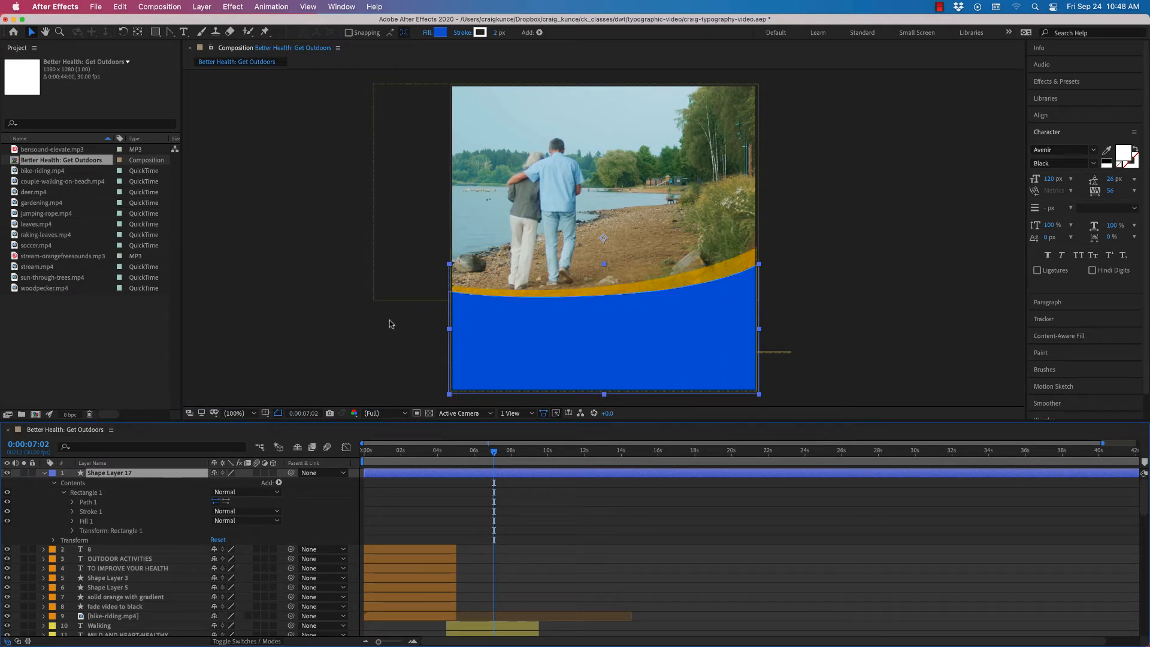
click(54, 484)
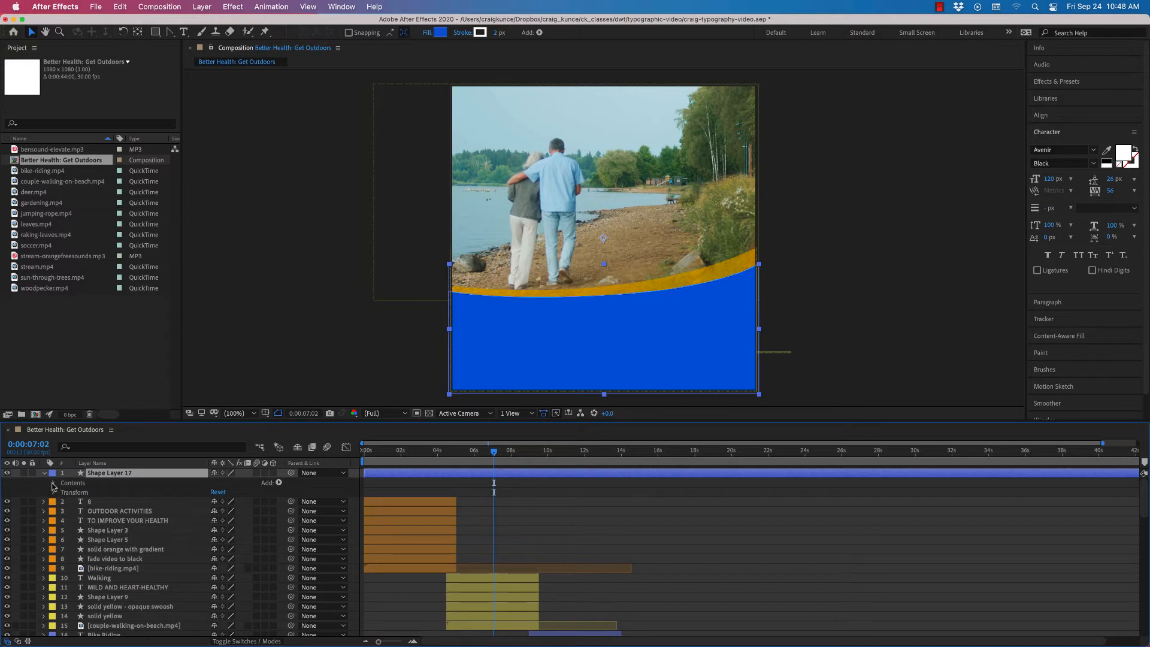
click(54, 484)
click(64, 493)
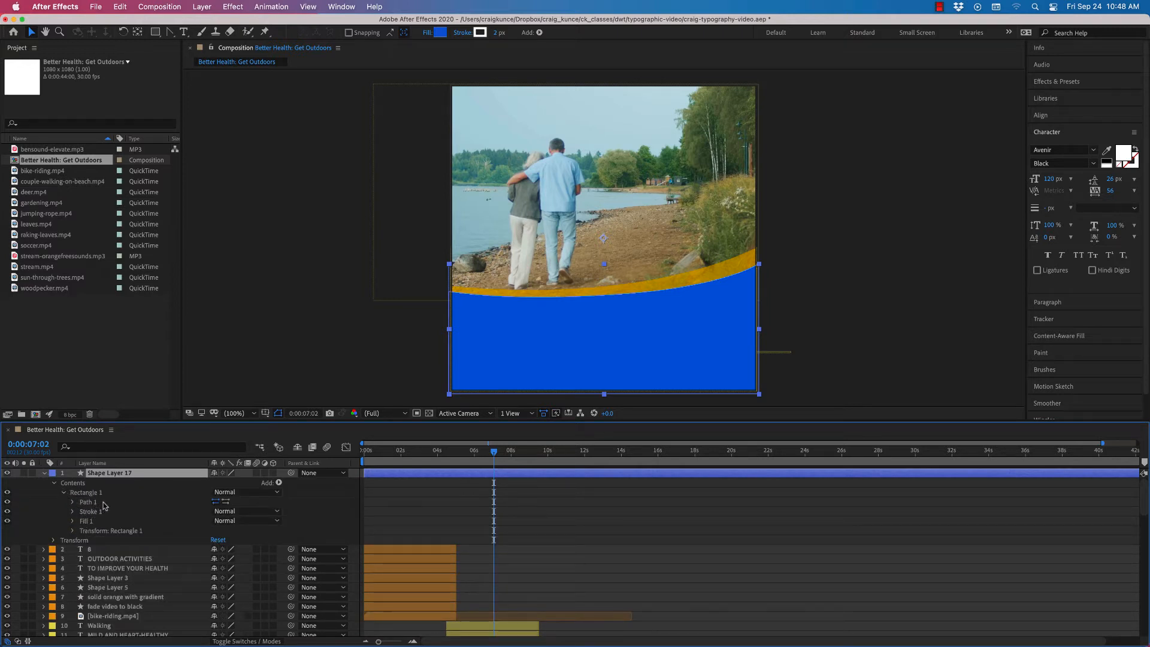
click(90, 501)
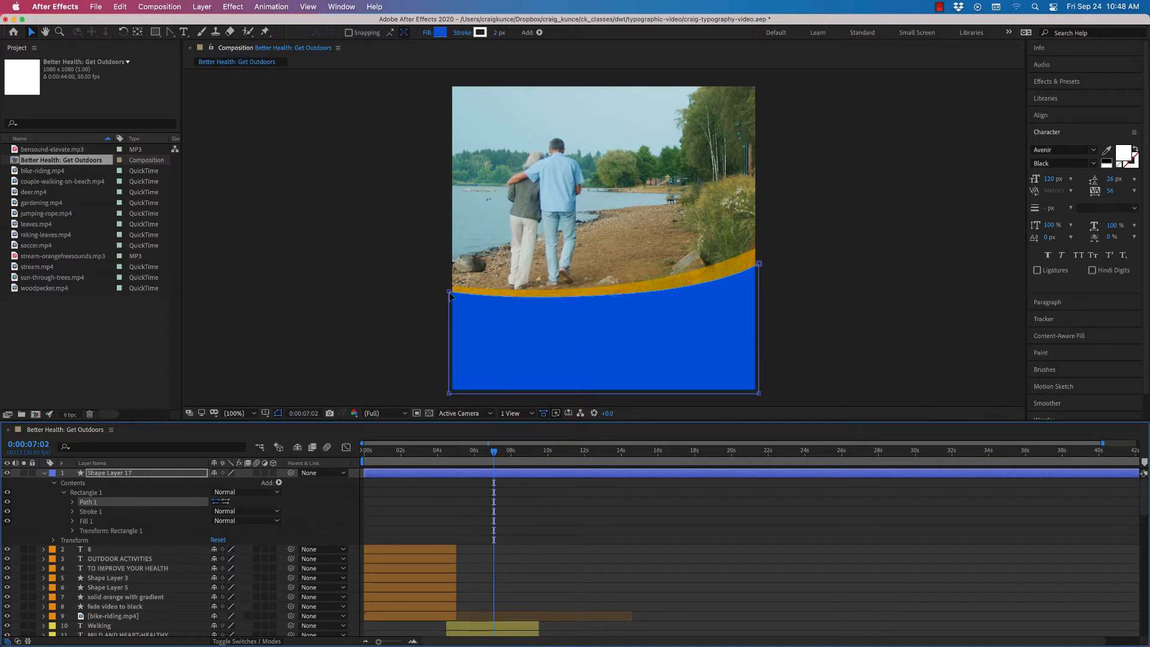
Fine-tune the curve by moving the middle vertex slightly down and readjusting both of its direction handles.
drag(450, 294, 506, 318)
key(super+z)
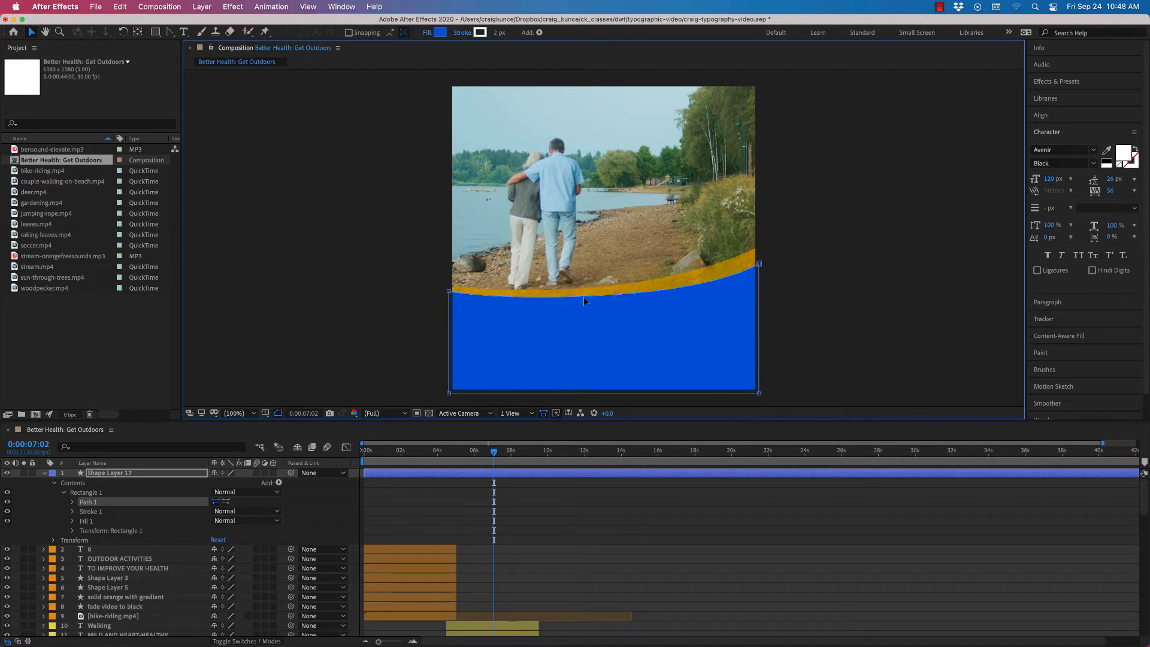
drag(613, 293, 613, 296)
drag(502, 304, 514, 303)
drag(722, 291, 720, 289)
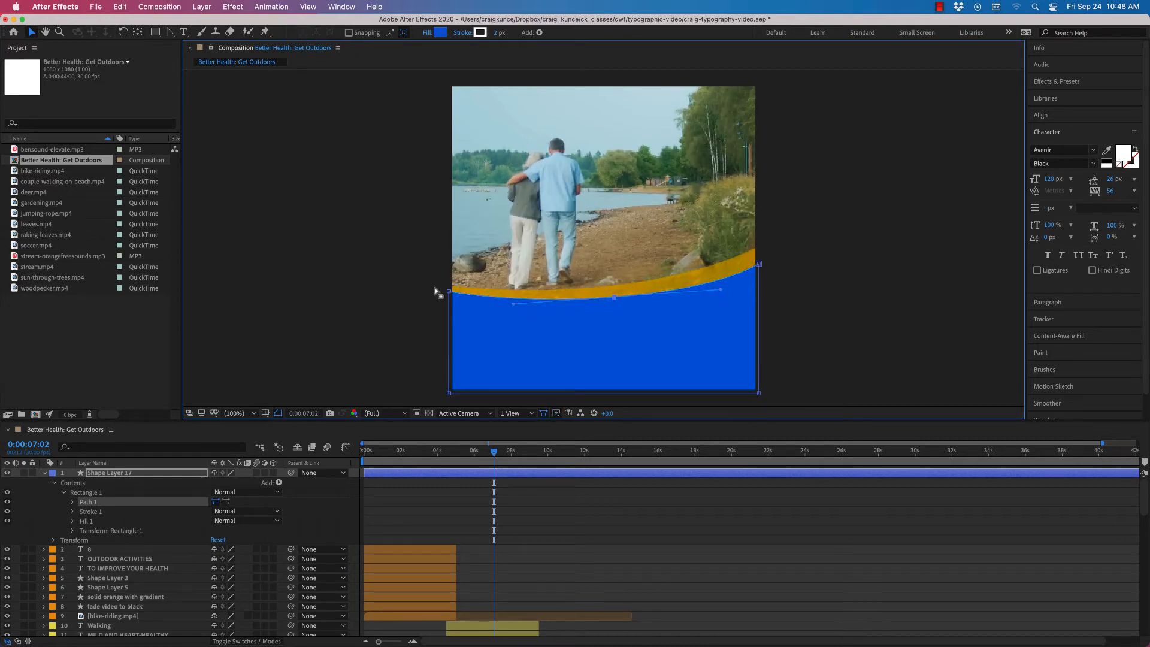
Collapse Shape Layer 17 and duplicate the whole layer.
click(610, 317)
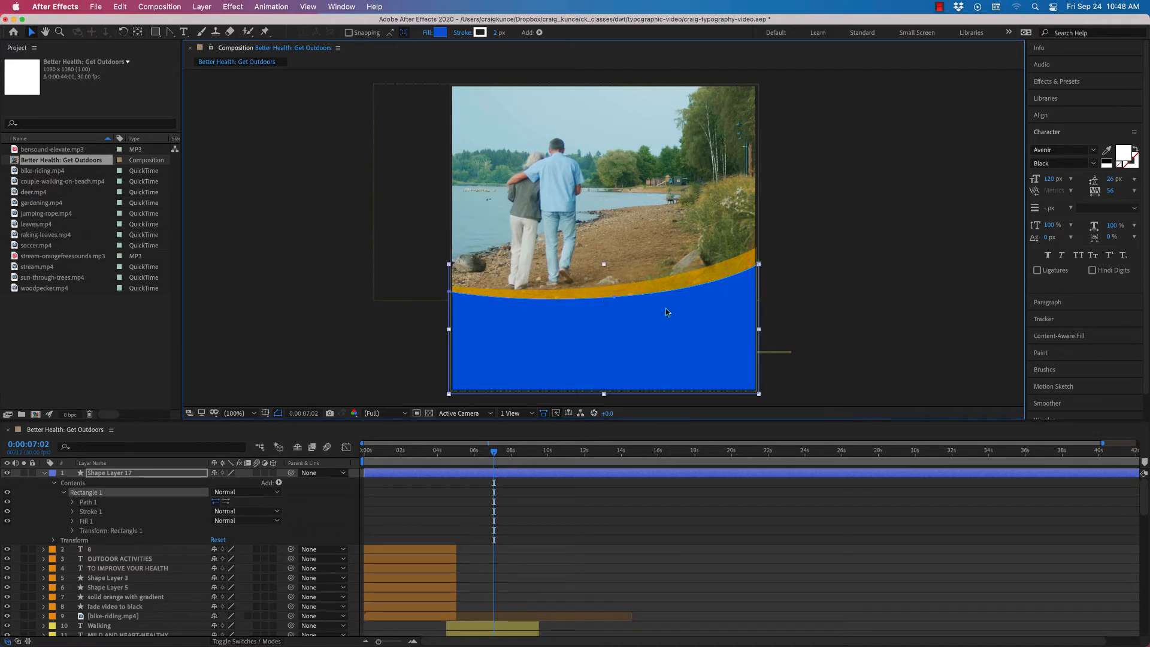
click(44, 473)
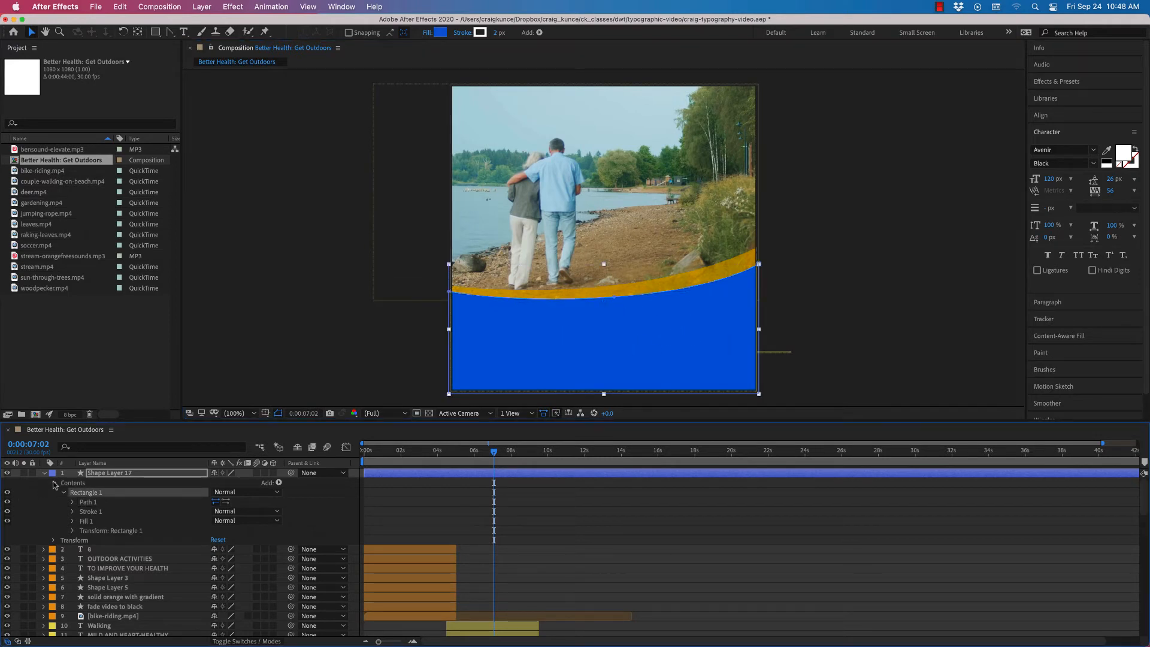
click(109, 475)
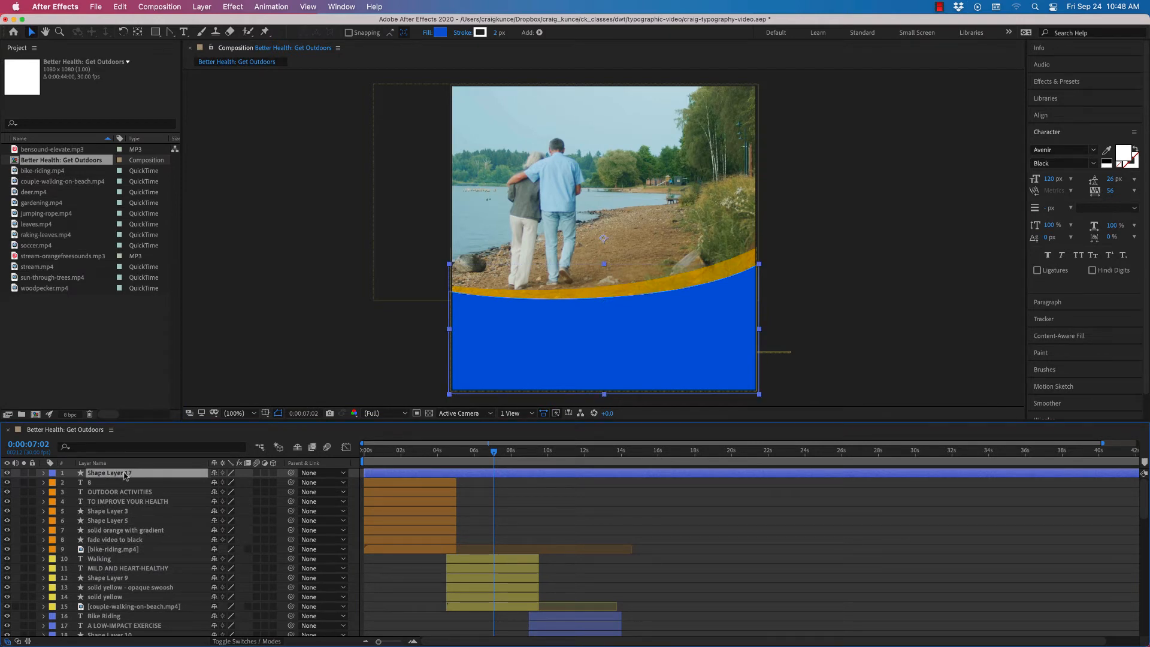
key(super+d)
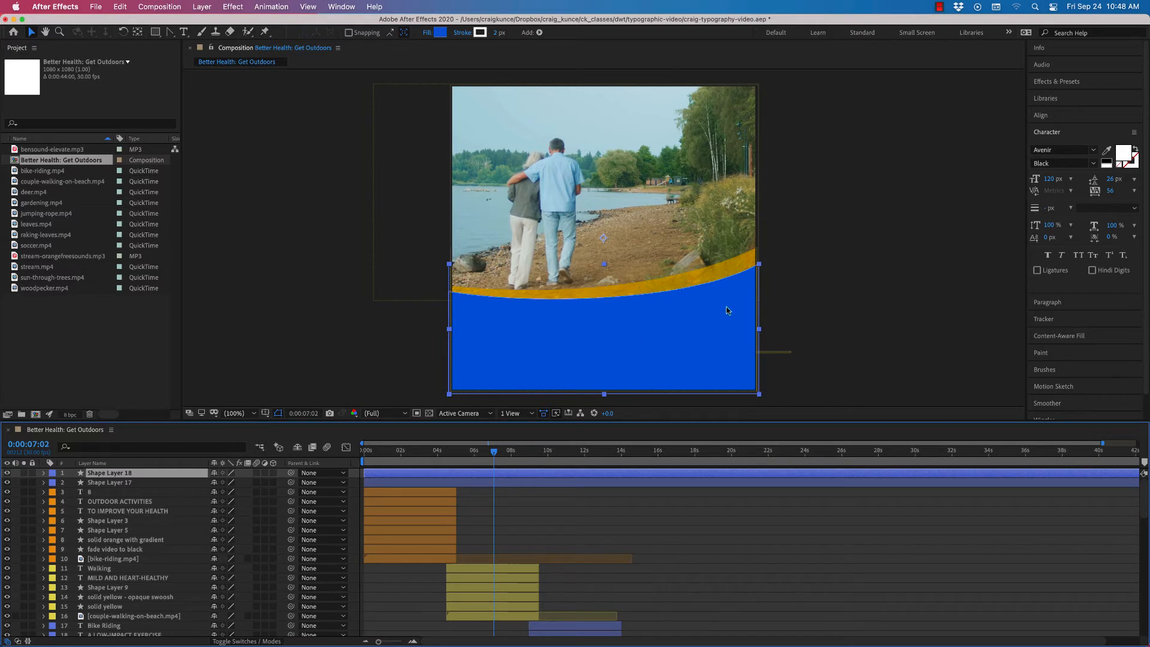
Move the duplicated blue shape up by about 28 px so it shows as a band above the original.
key(Up)
key(Up)
key(Up)
key(Up)
key(Up)
key(Up)
key(Up)
key(Up)
key(Up)
key(Up)
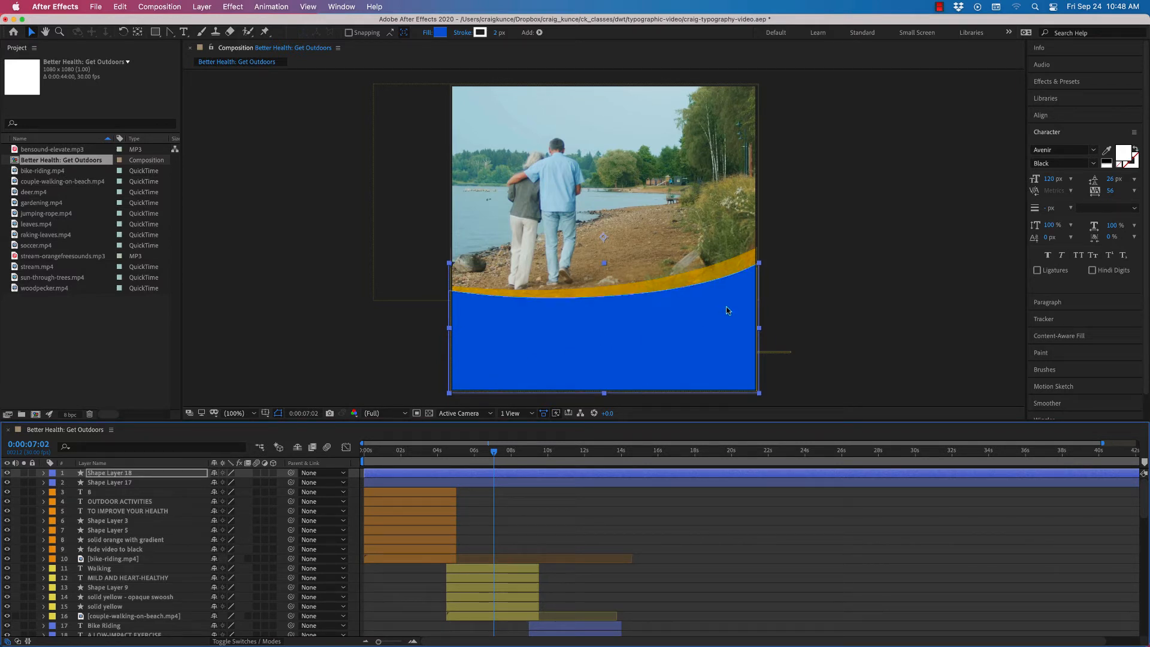
key(Up)
key(Up)
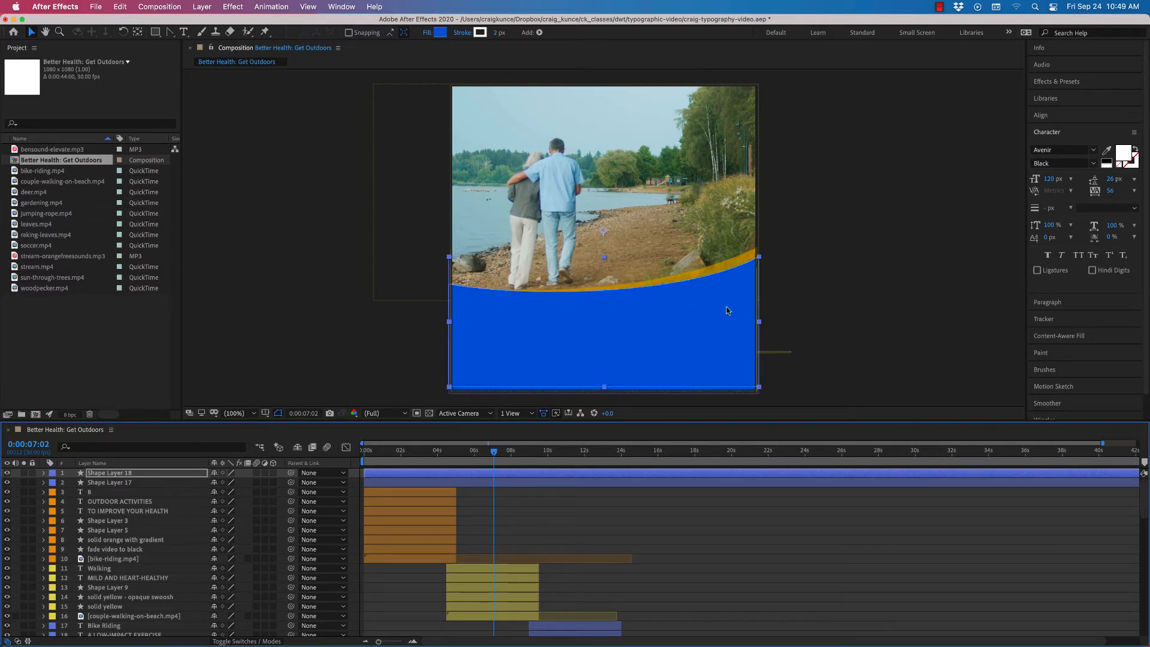
key(Up)
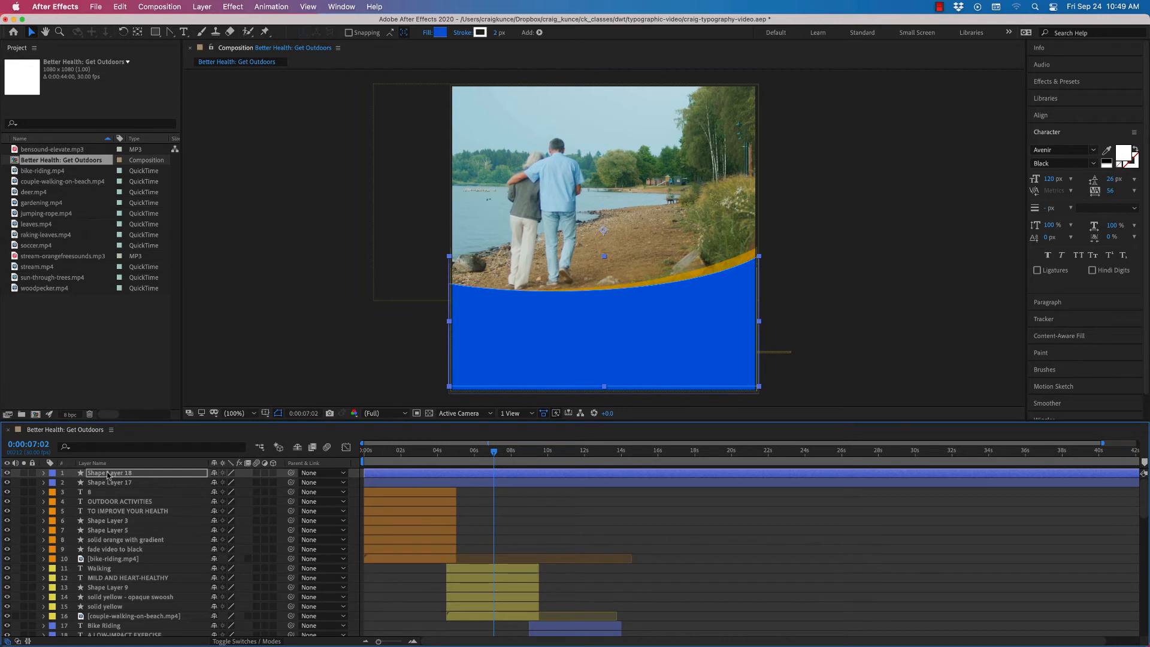
Place the duplicate layer beneath Shape Layer 17 and reduce its fill opacity to about 59%.
mouse_move(108, 476)
mouse_down()
mouse_move(110, 486)
mouse_move(121, 478)
mouse_up()
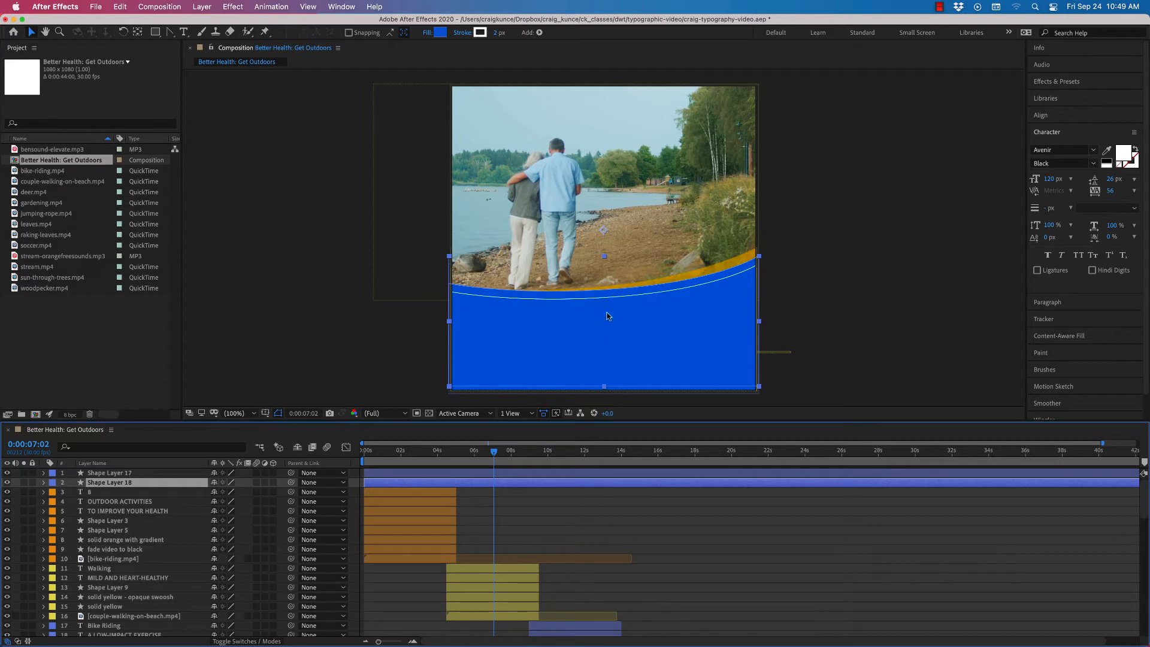
click(429, 33)
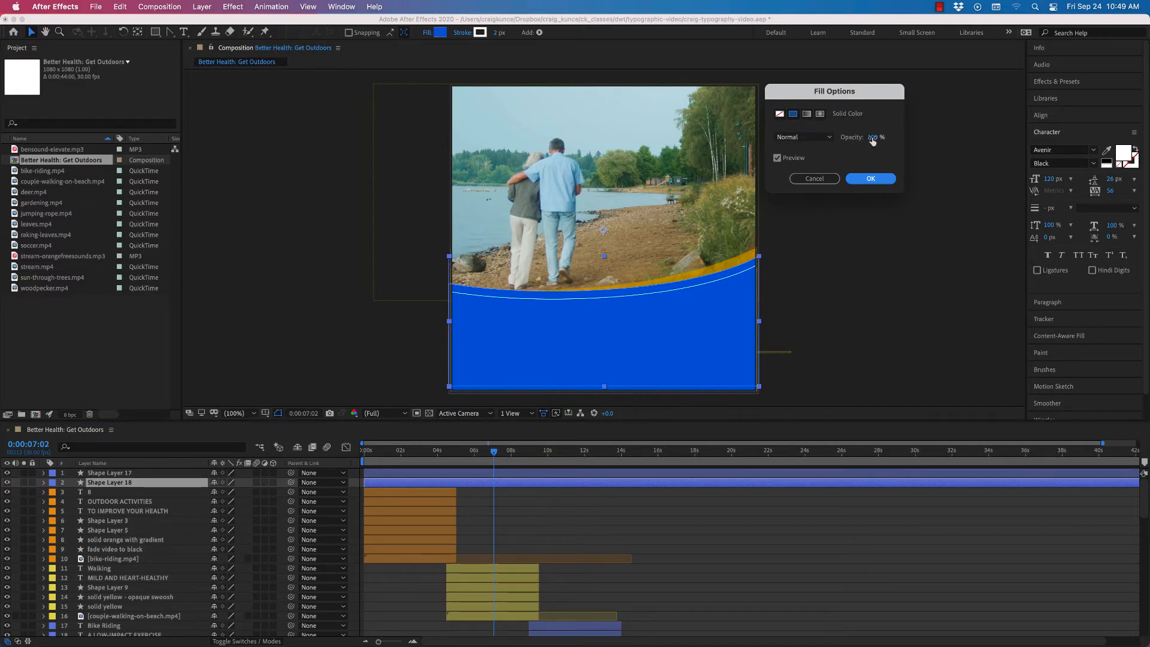
drag(872, 138, 844, 140)
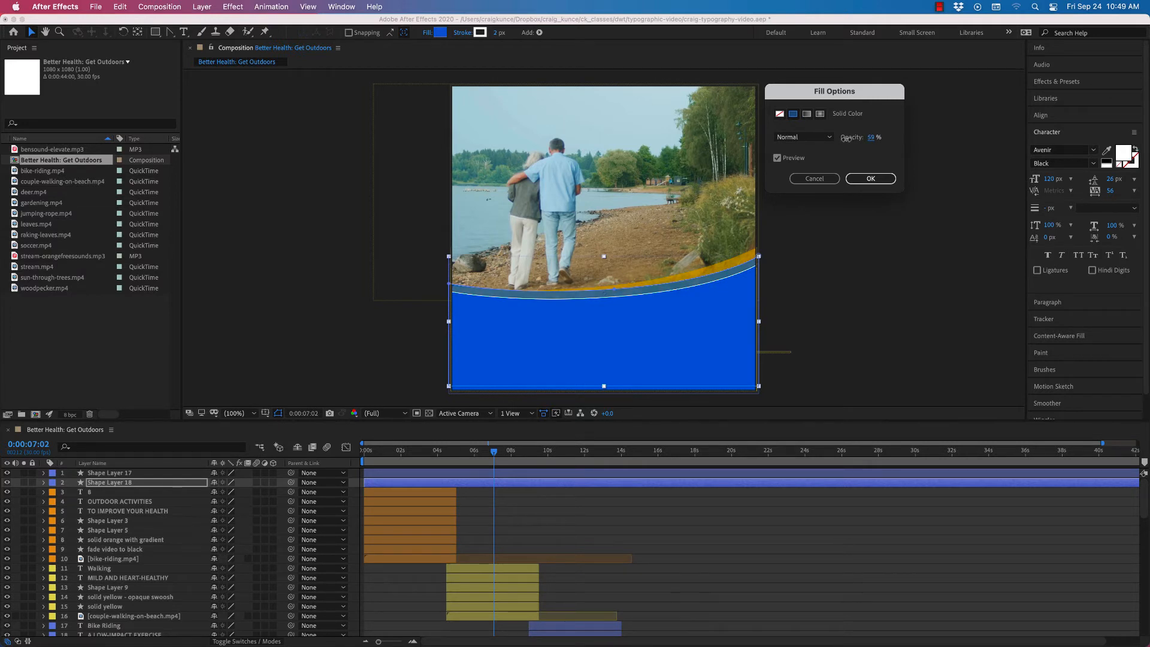
drag(846, 139, 847, 139)
click(870, 179)
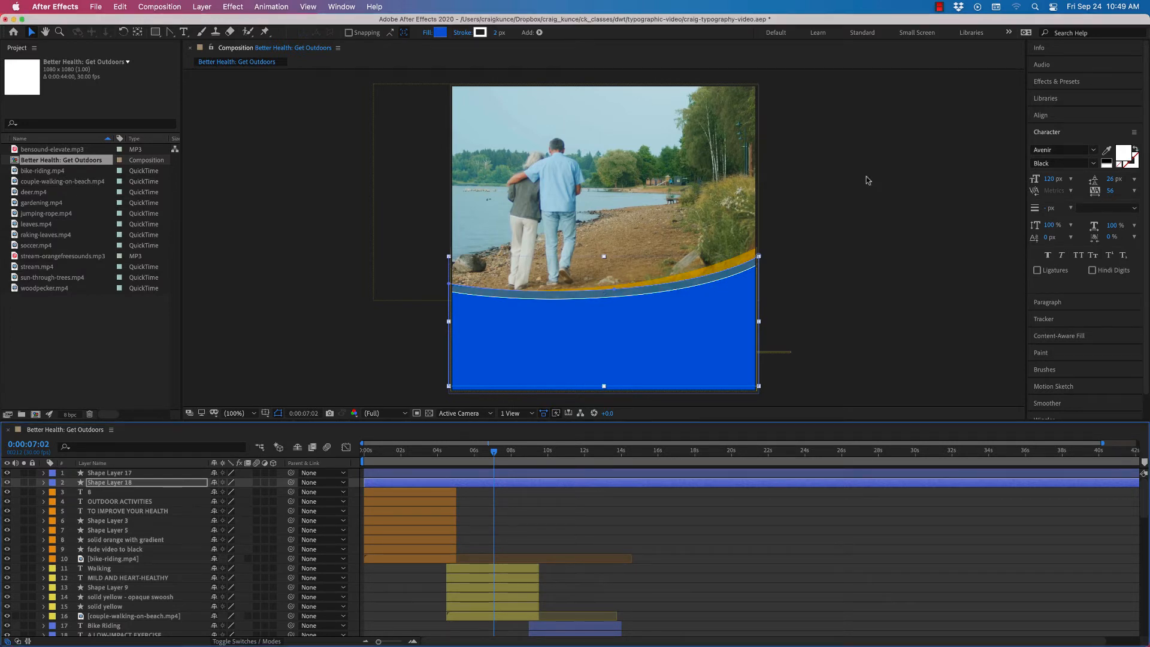
Hide the "solid yellow - opaque swoosh" and "solid yellow" layers.
click(44, 597)
click(43, 610)
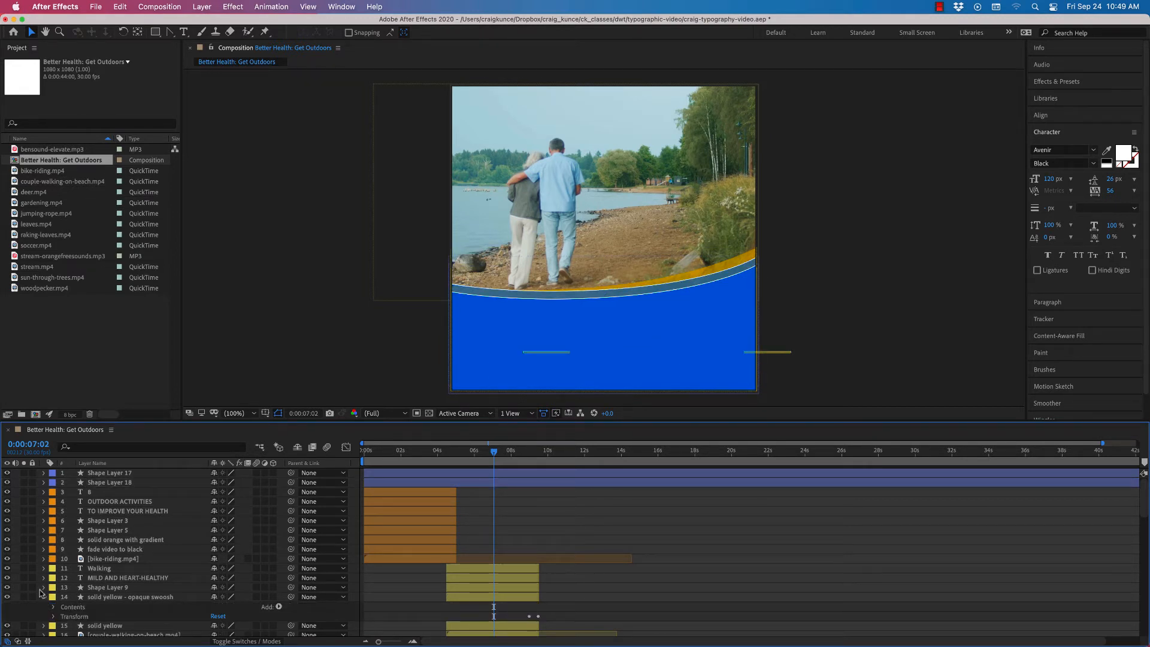
click(44, 597)
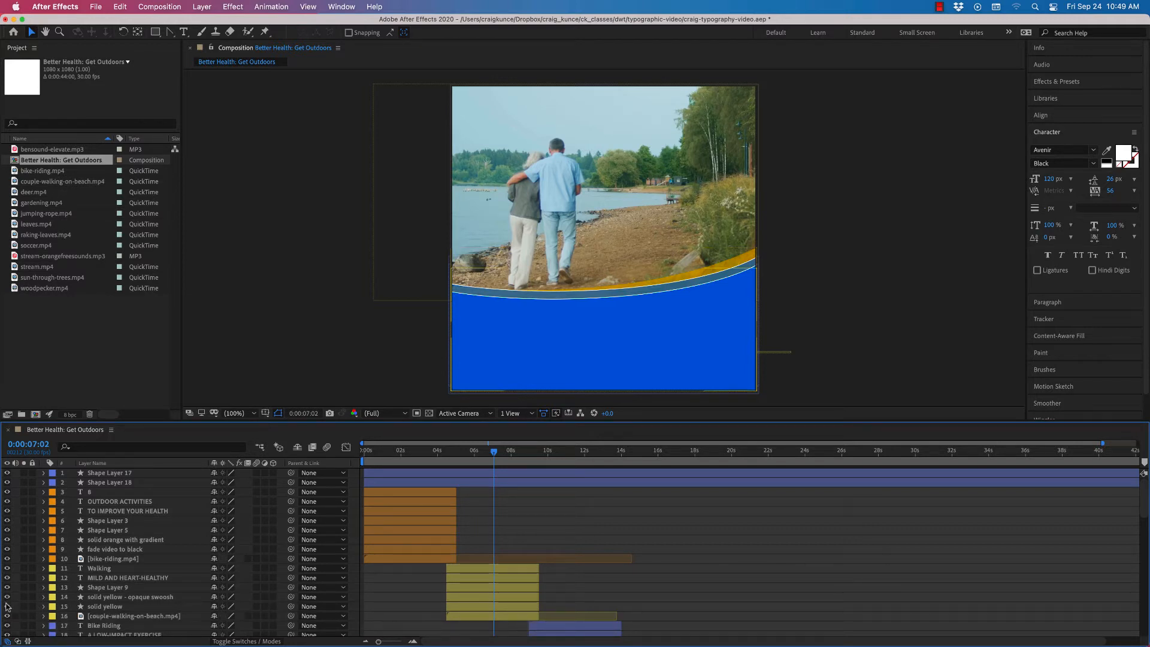
click(7, 596)
click(8, 606)
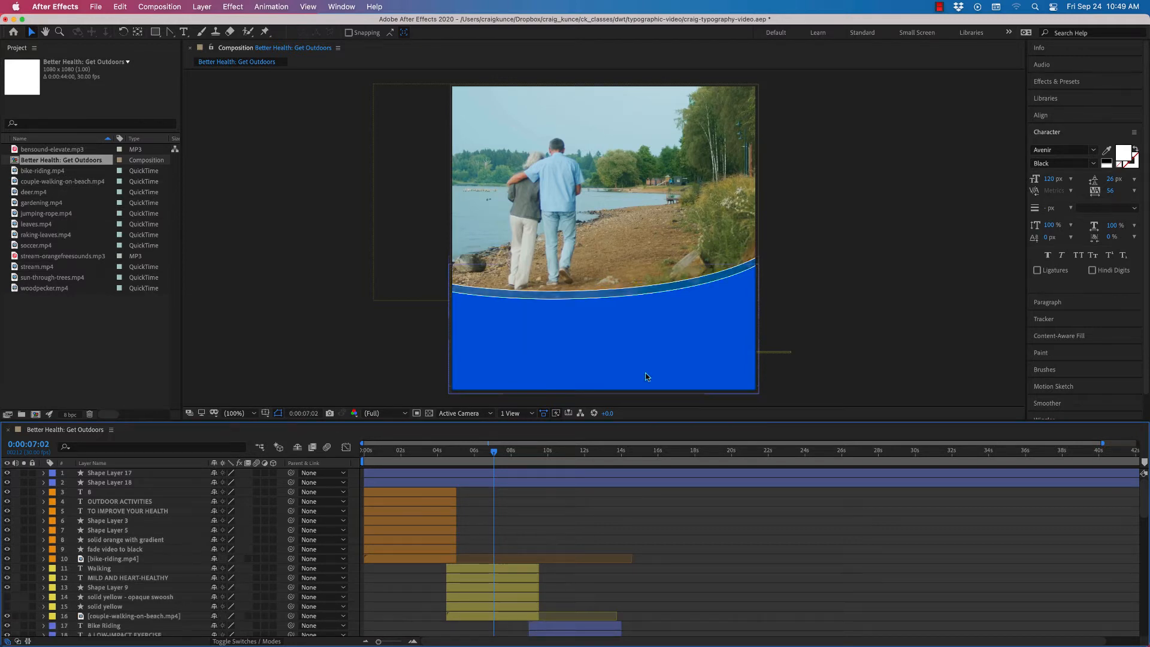
Select the front blue shape, Shape Layer 17, and nudge it down to widen the semi-transparent band above its curve.
click(811, 233)
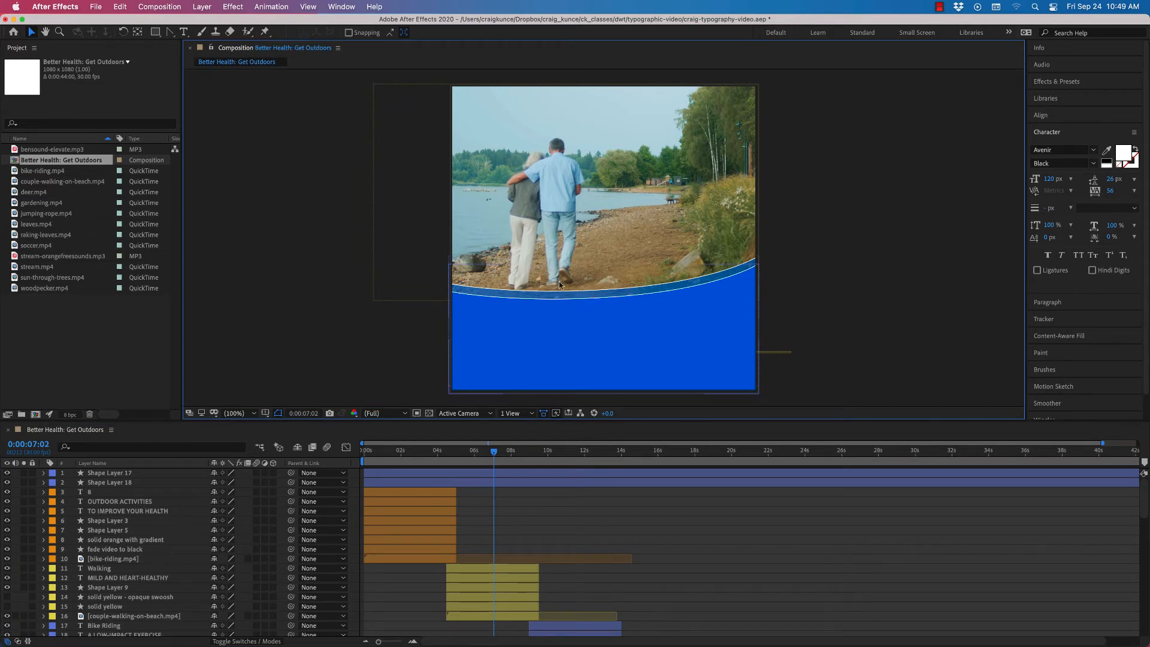
click(602, 294)
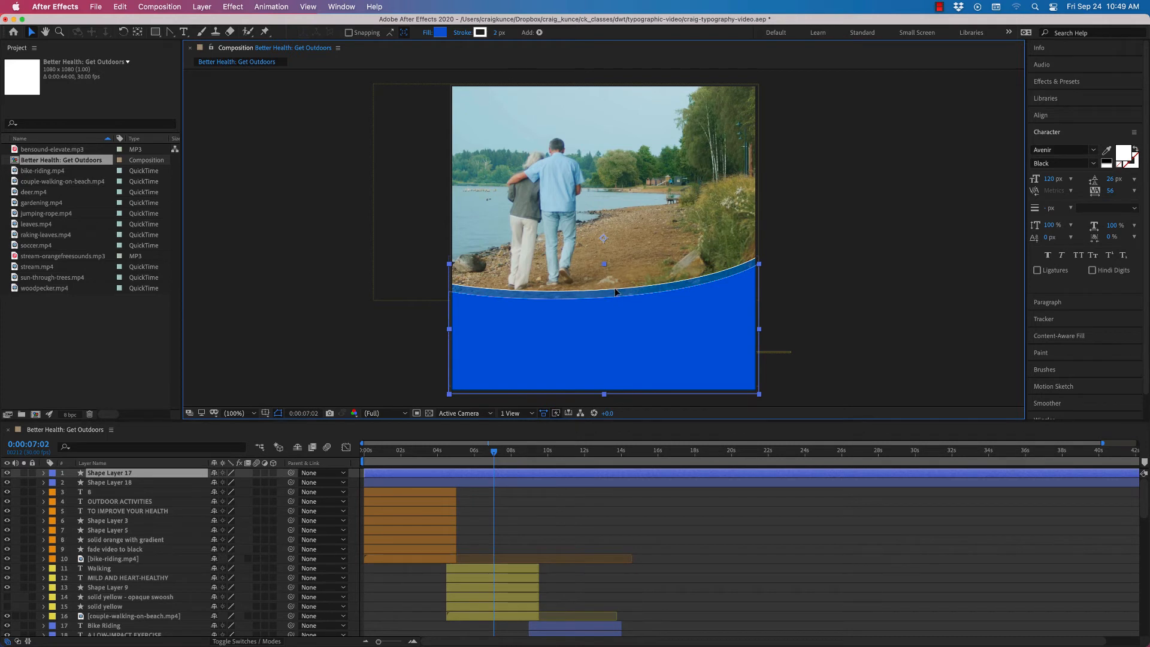
key(Return)
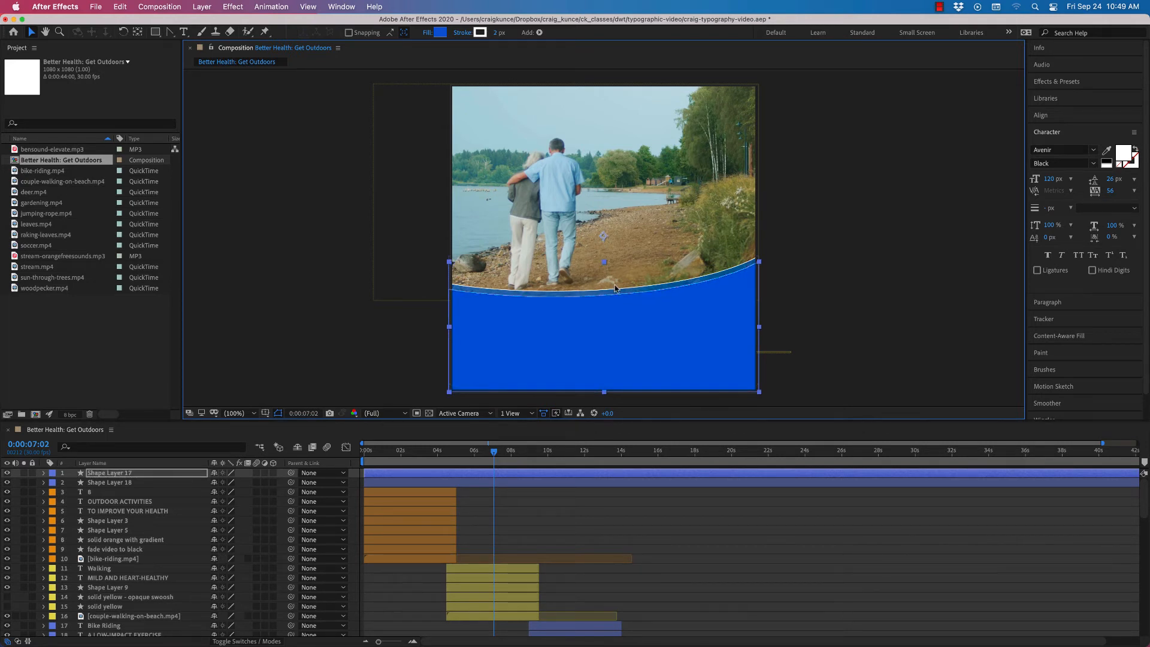
key(shift+Down)
key(shift+Down)
key(shift+Down)
key(shift+Down)
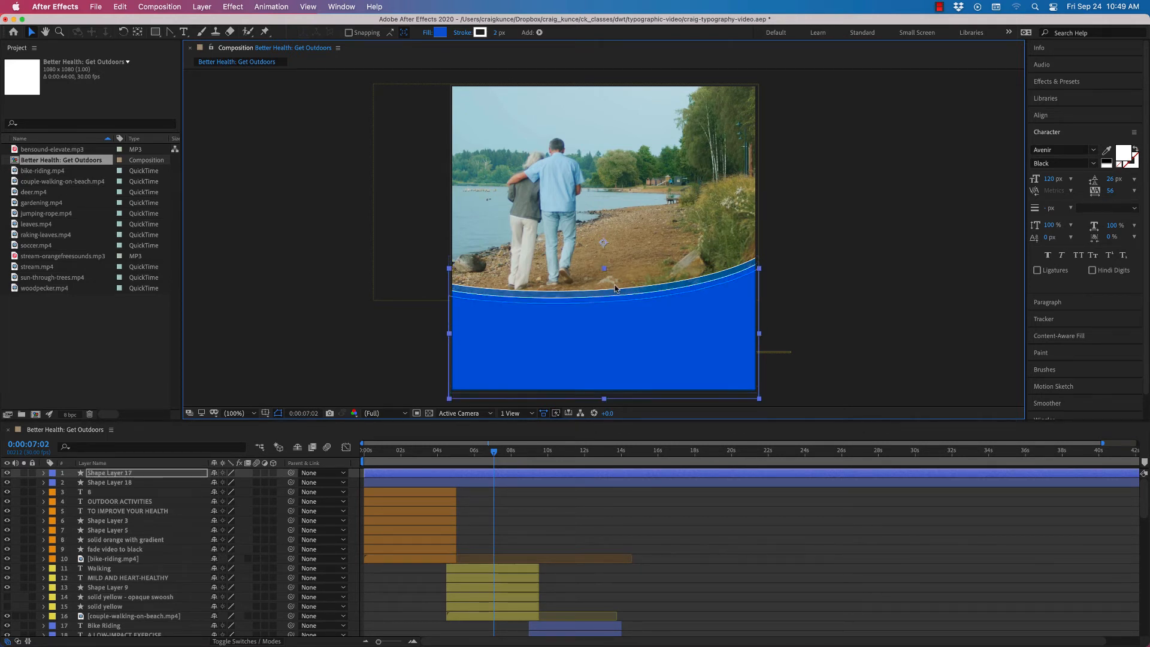
key(shift+Up)
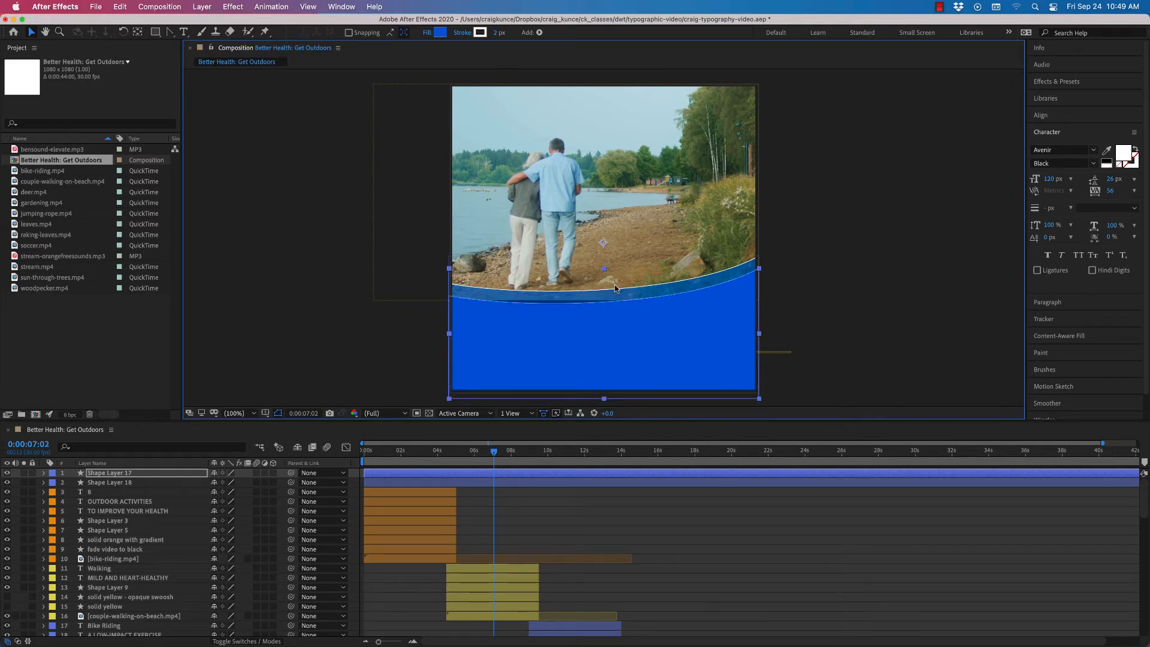
key(shift+Down)
key(shift+Down)
key(shift+Down)
key(shift+Down)
key(shift+Down)
key(shift+Down)
key(shift+Down)
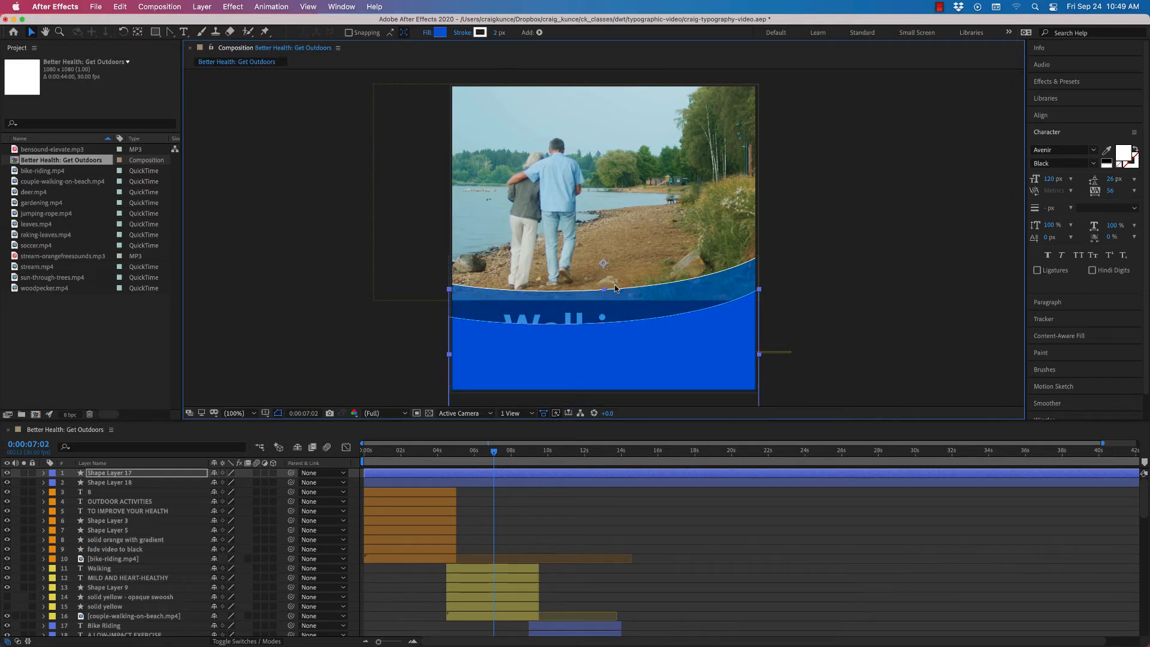
Nudge the front blue shape up until only a narrow semi-transparent band shows along its upper curve.
key(shift+Up)
key(shift+Up)
key(shift+Up)
key(shift+Up)
key(shift+Up)
key(shift+Up)
key(shift+Up)
key(shift+Up)
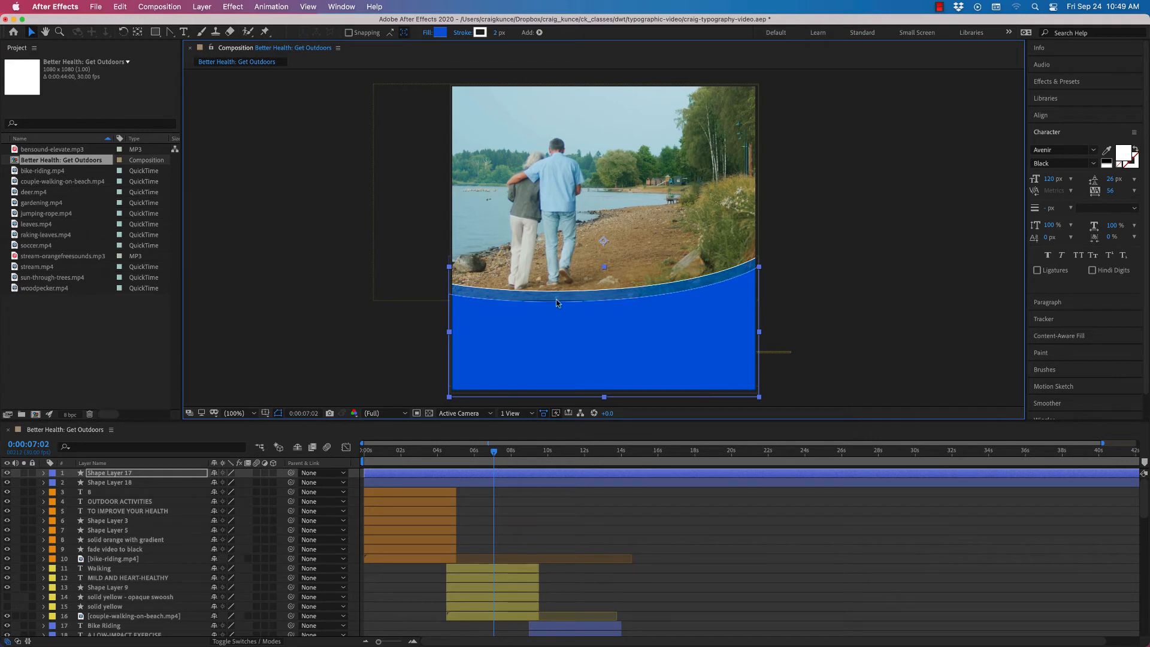
key(Up)
key(Up)
key(Up)
key(Up)
key(Up)
key(Up)
key(Down)
Try moving the semi-transparent Shape Layer 18 up over the video, and undo the move.
click(129, 482)
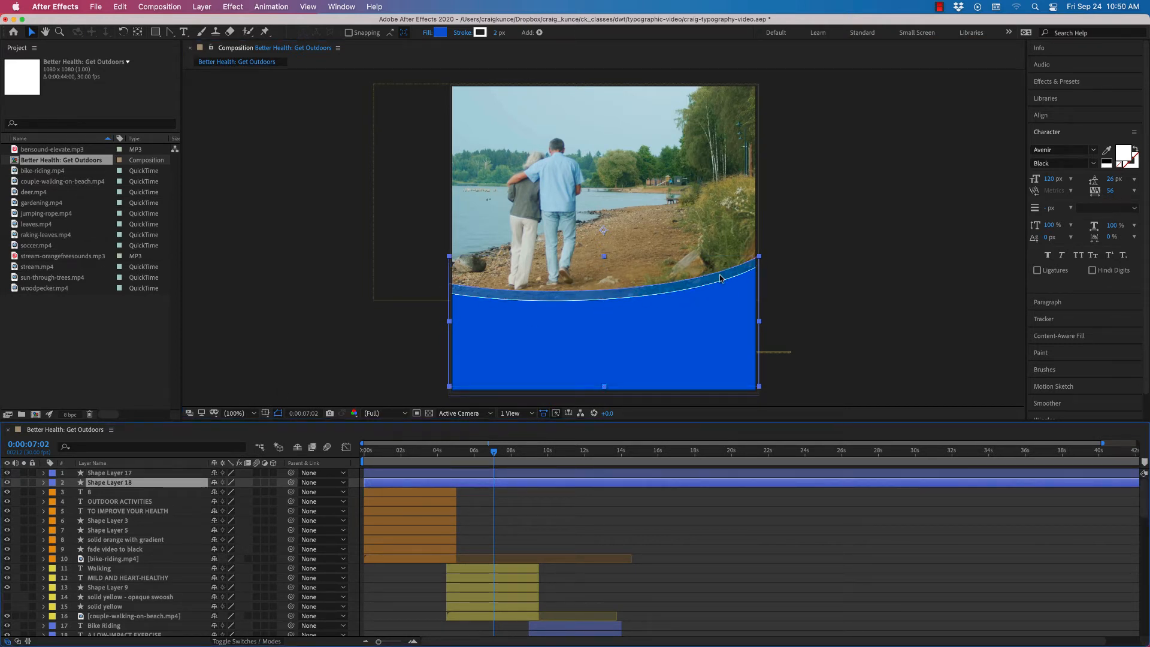
drag(617, 296, 723, 139)
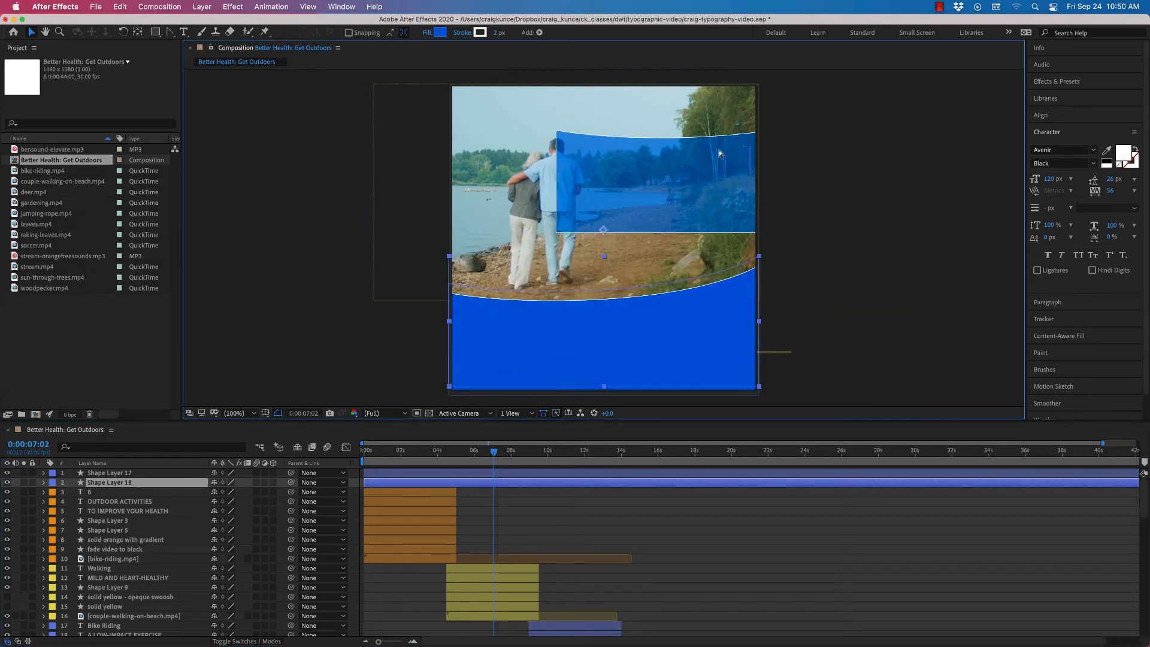
key(super+z)
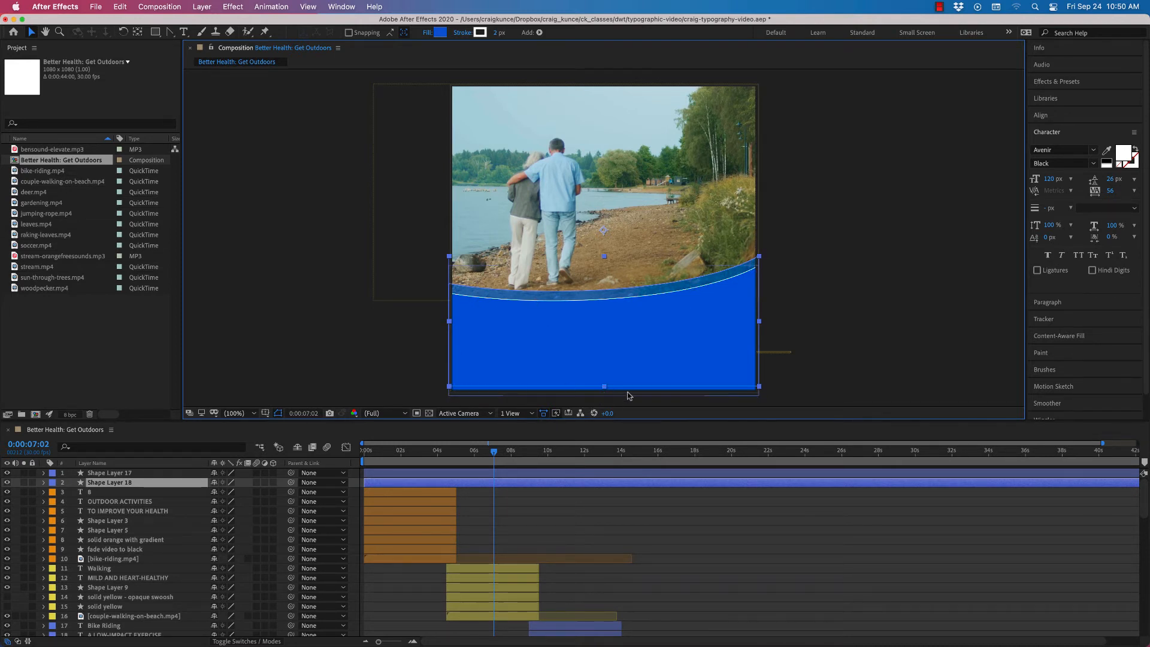
Select Path 1 inside Shape Layer 18's Rectangle 1, raise its upper-right corner point and adjust the curve so the band widens toward the right.
click(43, 482)
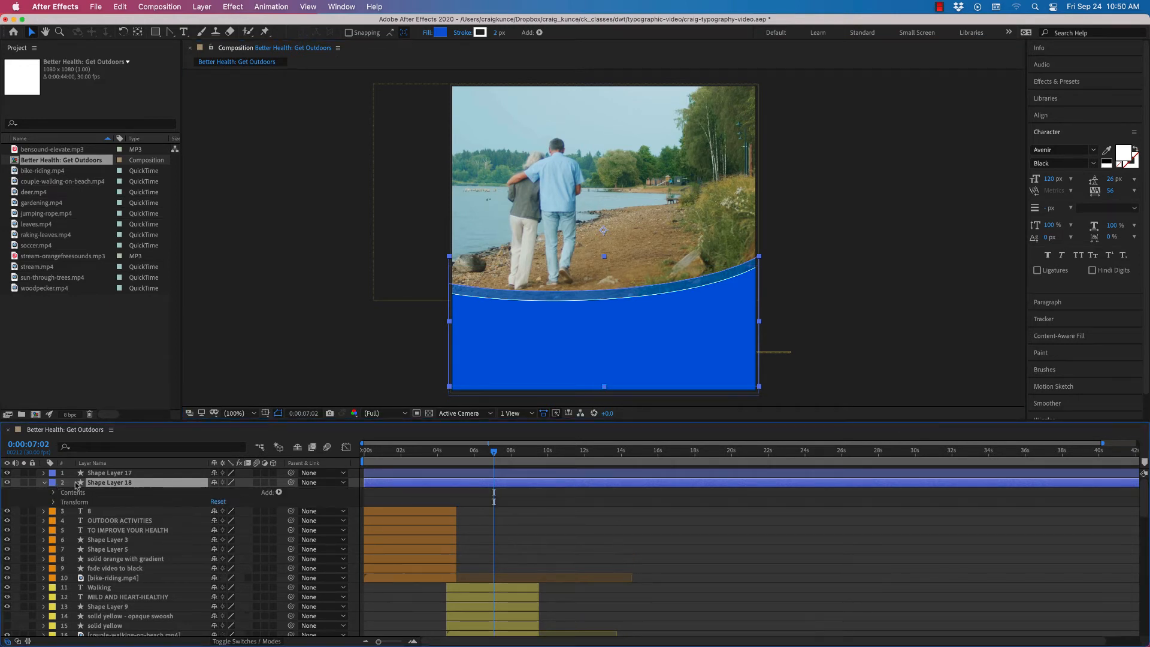
click(54, 493)
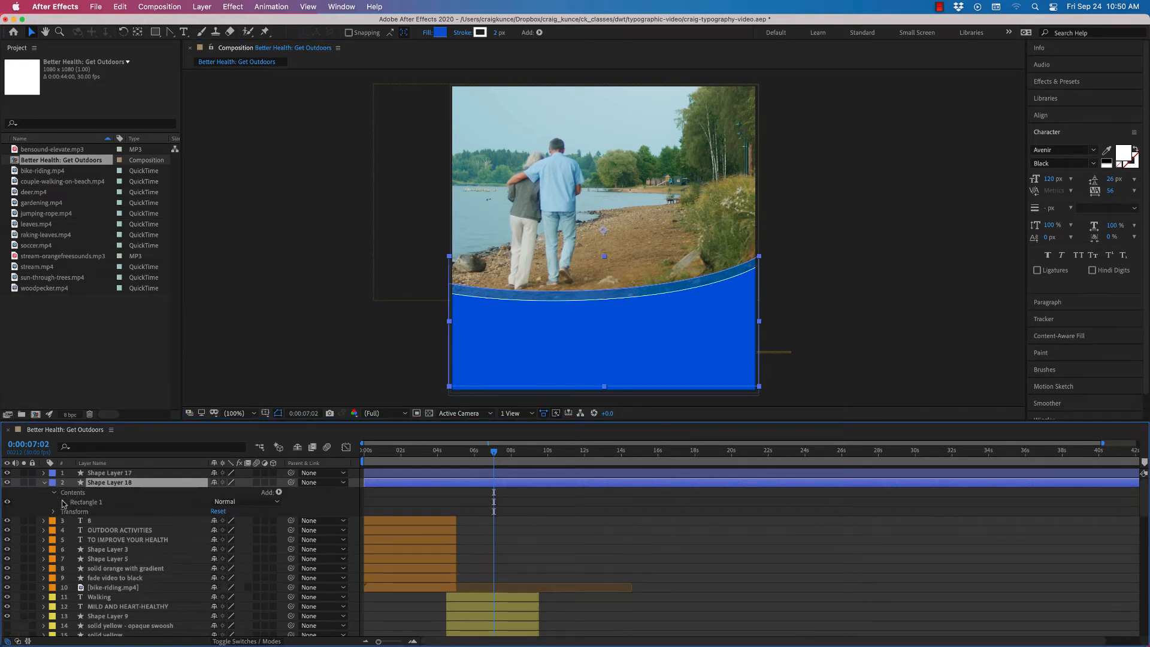
click(65, 502)
click(101, 513)
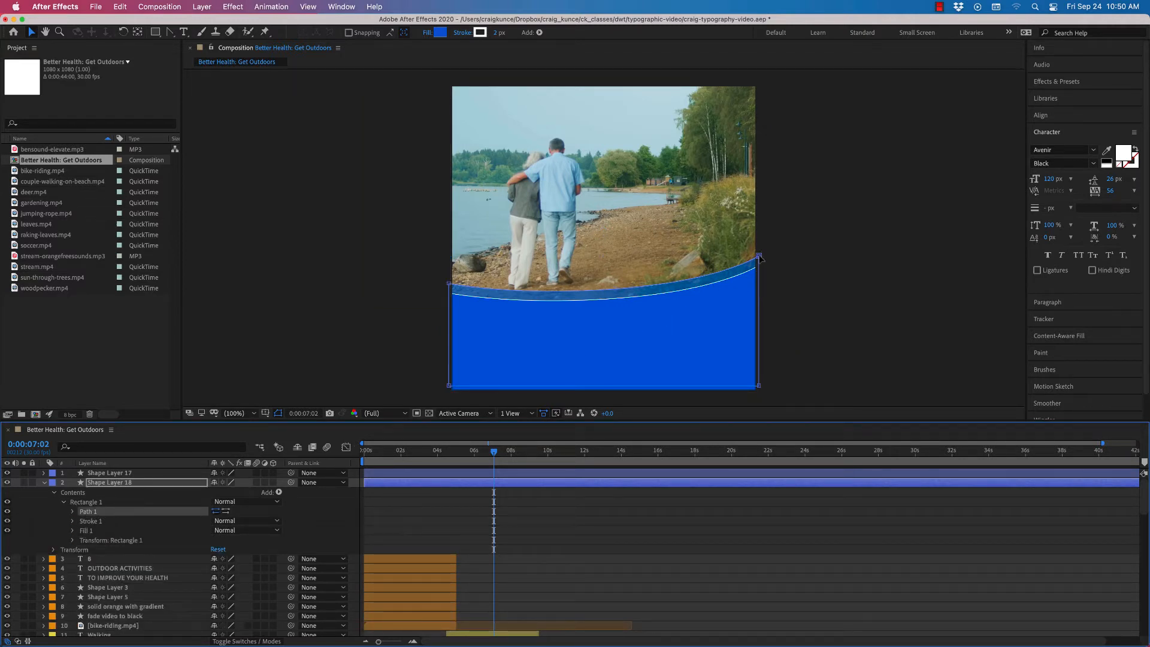
drag(759, 256, 759, 242)
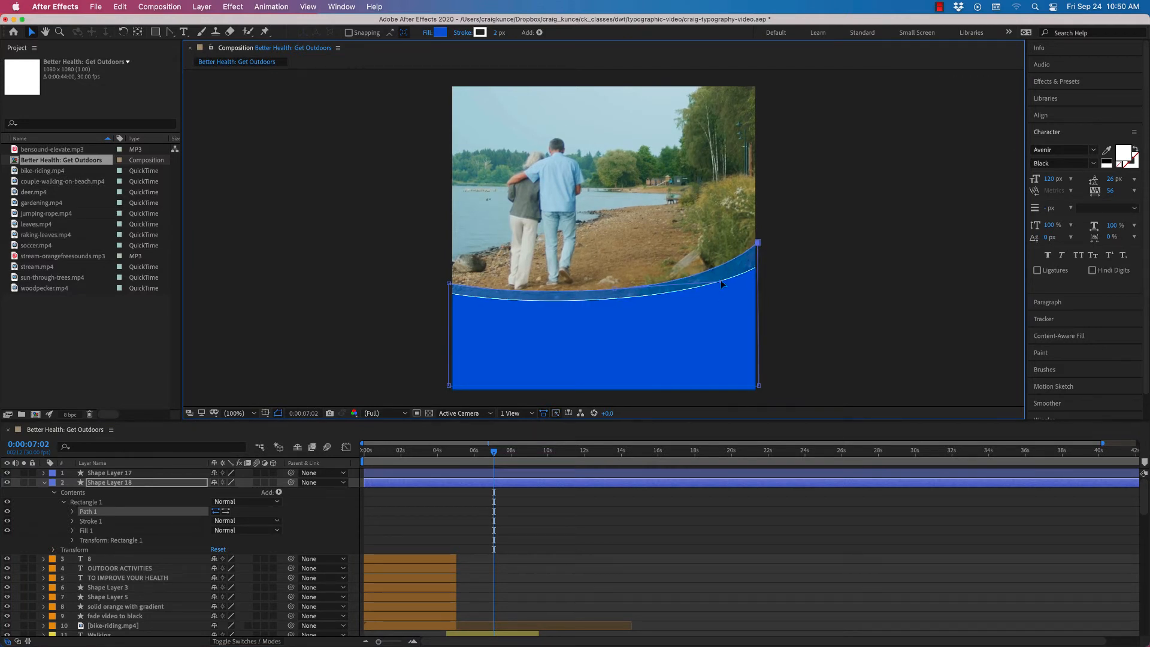
drag(714, 278, 714, 277)
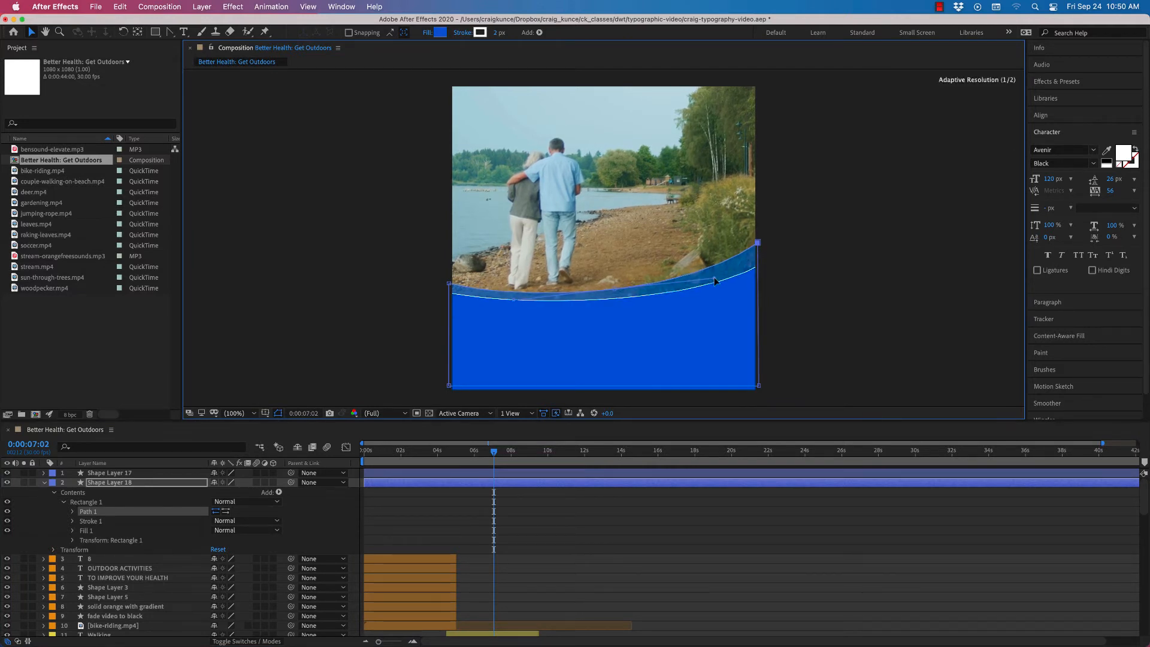
Move the two bottom points of Shape Layer 18's path down to just beyond the frame's lower edge, and collapse the layer.
click(449, 387)
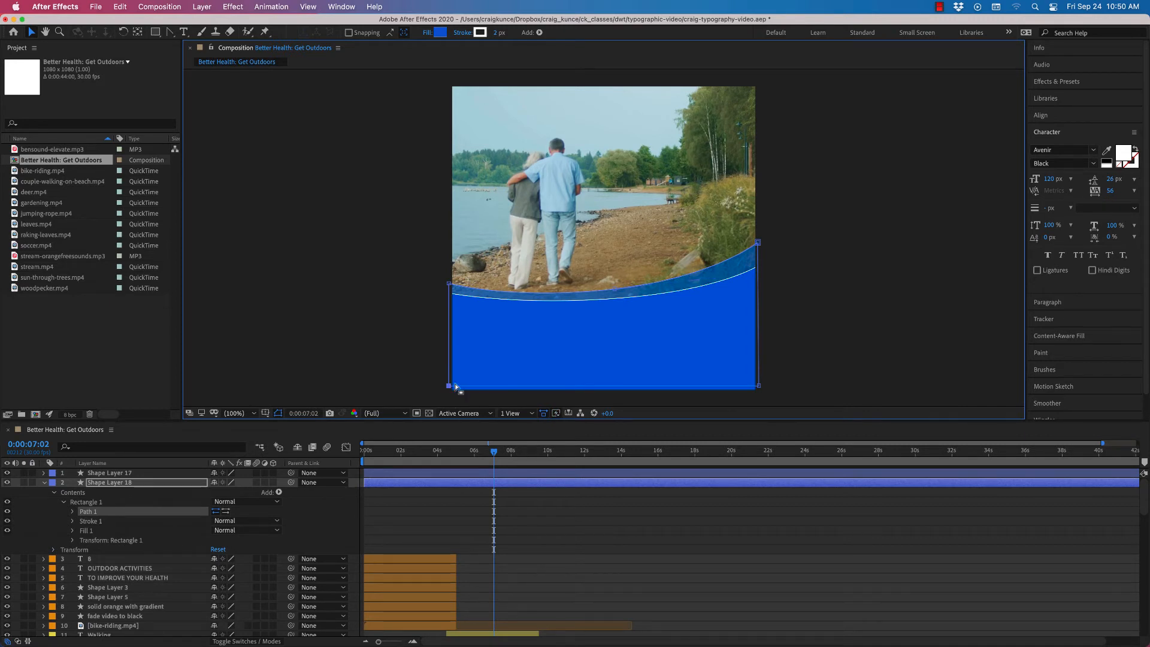
shift+click(759, 386)
key(Down)
key(Down)
key(Down)
key(Down)
key(Down)
key(Down)
key(Down)
key(Down)
key(Down)
key(Down)
key(Down)
key(Down)
key(Down)
key(Down)
key(Down)
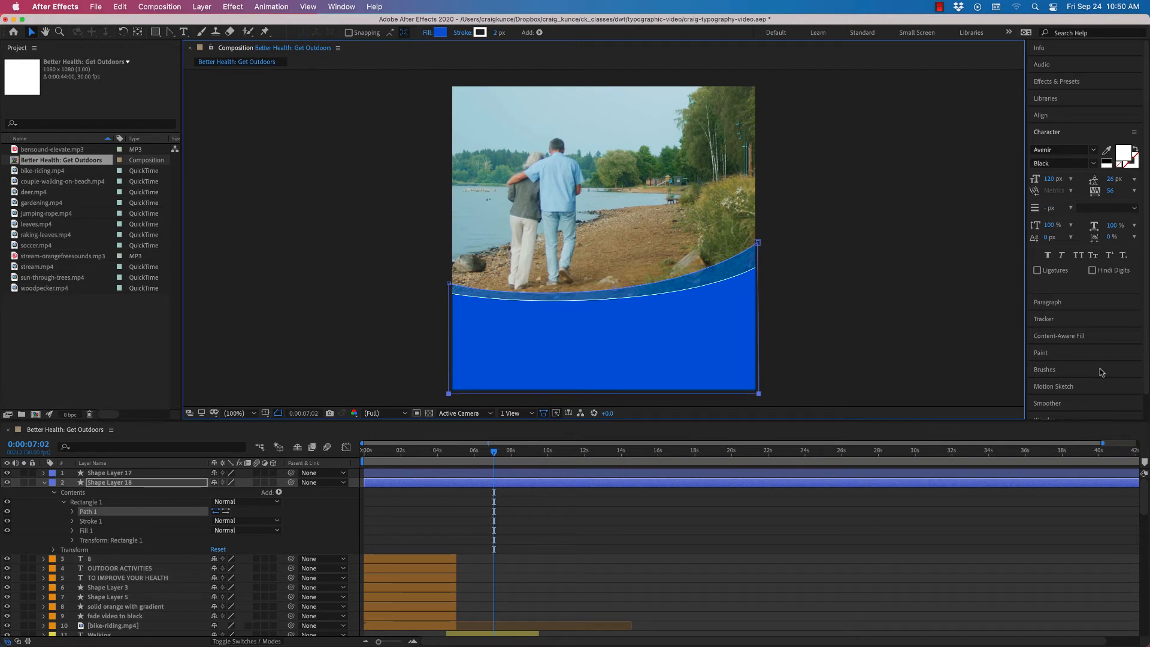
key(shift+Up)
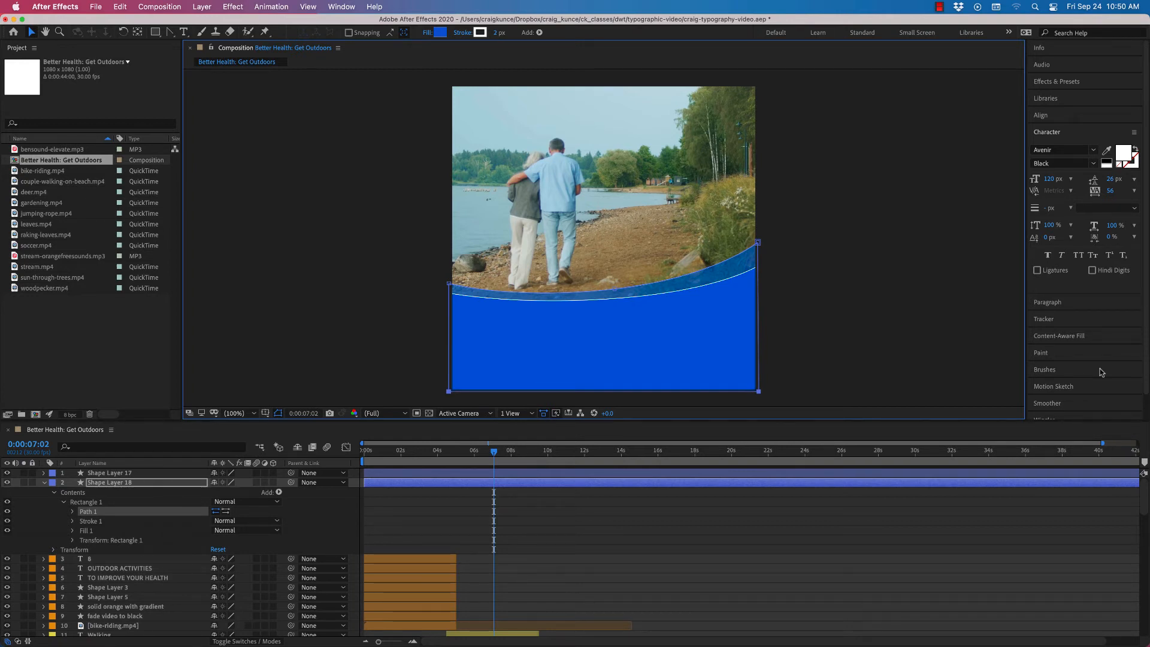
key(shift+Up)
key(shift+Up)
key(shift+Up)
key(shift+Up)
key(shift+Up)
key(shift+Up)
key(shift+Up)
key(shift+Up)
key(shift+Up)
key(shift+Up)
key(shift+Up)
key(shift+Up)
key(shift+Up)
key(shift+Up)
key(shift+Up)
key(shift+Up)
key(shift+Up)
key(shift+Up)
key(shift+Up)
key(shift+Up)
key(shift+Down)
key(shift+Down)
key(shift+Down)
key(shift+Down)
key(shift+Down)
key(shift+Down)
key(shift+Down)
key(shift+Down)
key(shift+Down)
key(shift+Down)
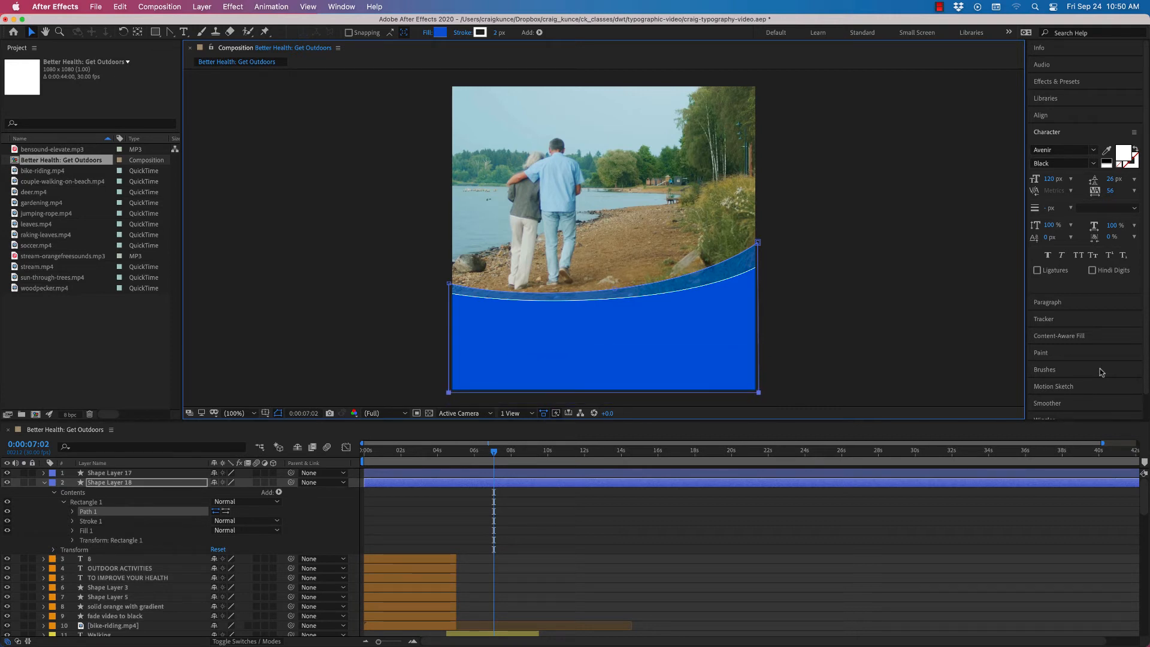
click(65, 504)
click(45, 483)
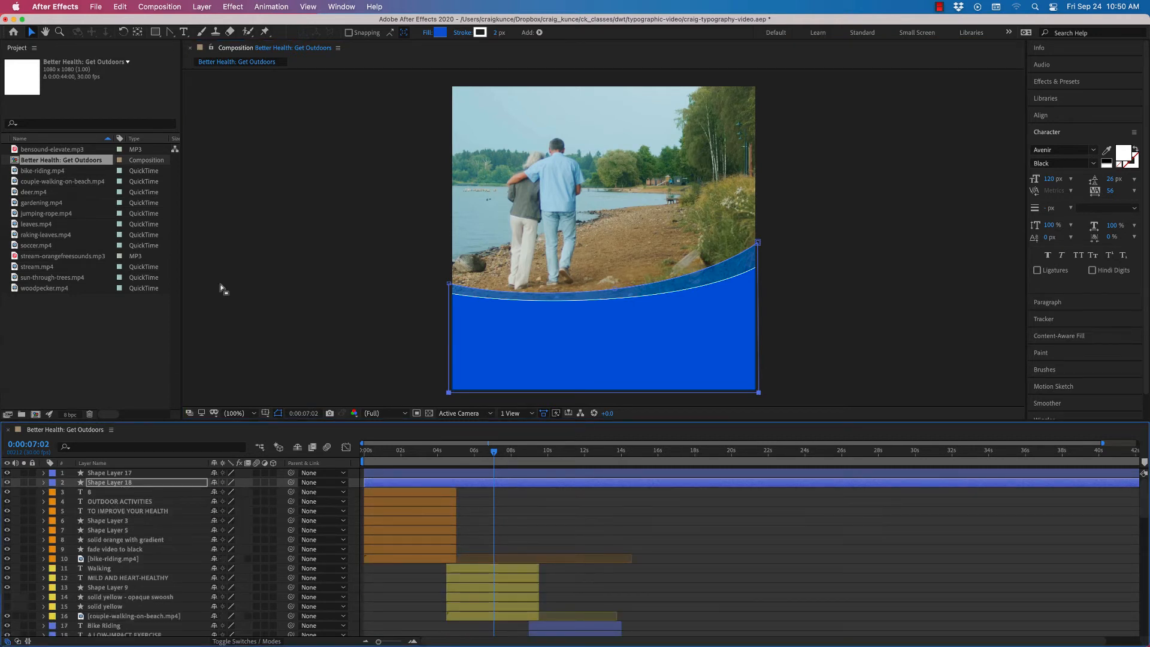
click(357, 259)
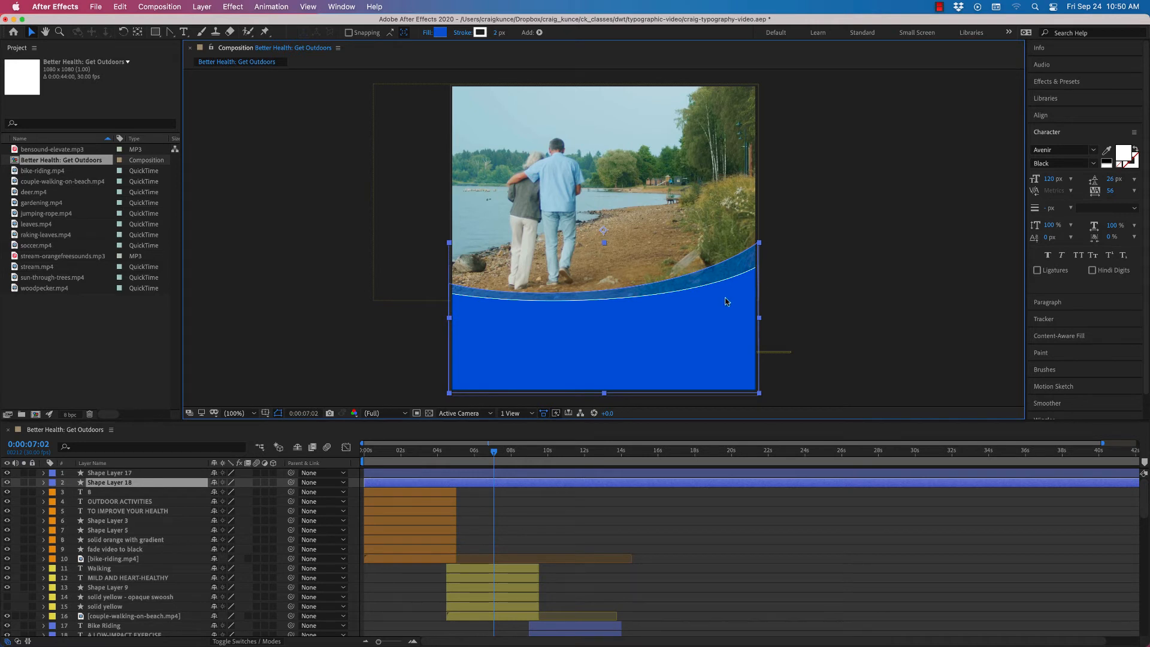
click(275, 267)
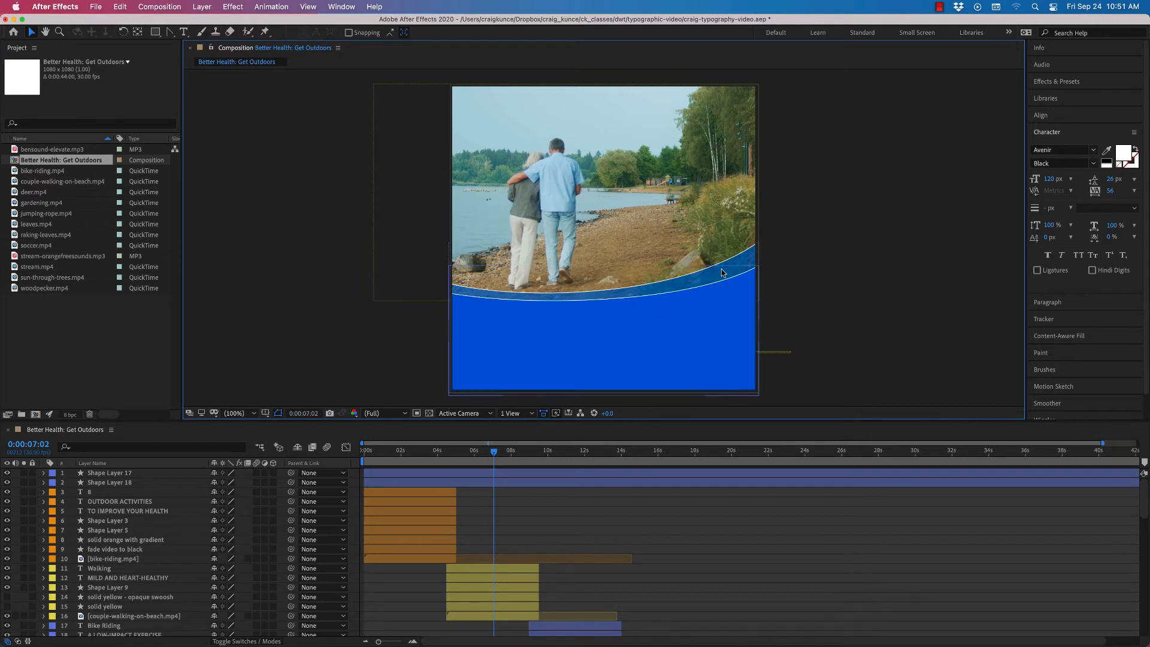
Lift the semi-transparent duplicate over the video, reduce its fill opacity to about 43%, and place it back behind the front shape.
click(748, 259)
drag(729, 294, 743, 149)
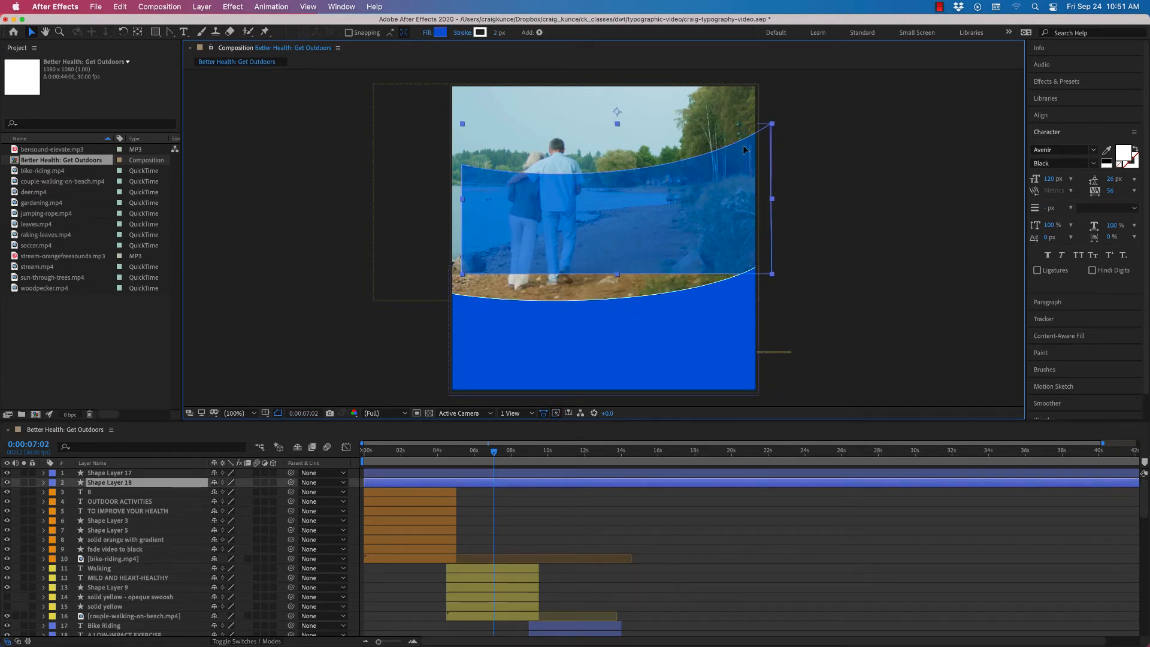
key(Return)
click(428, 33)
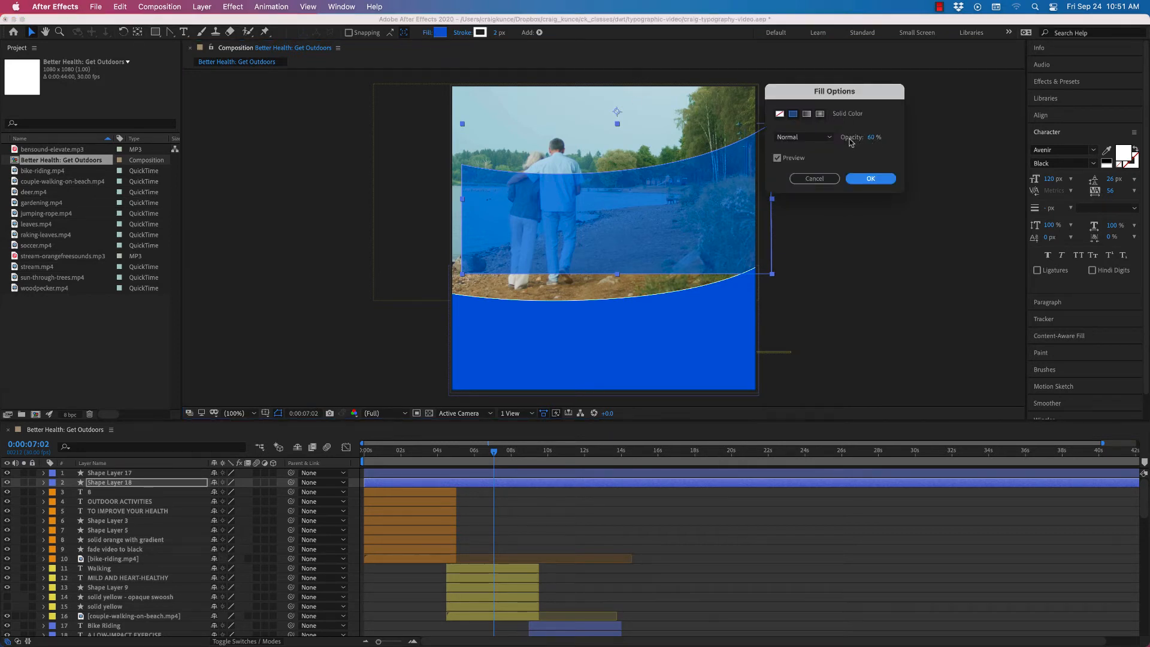
drag(869, 137, 860, 137)
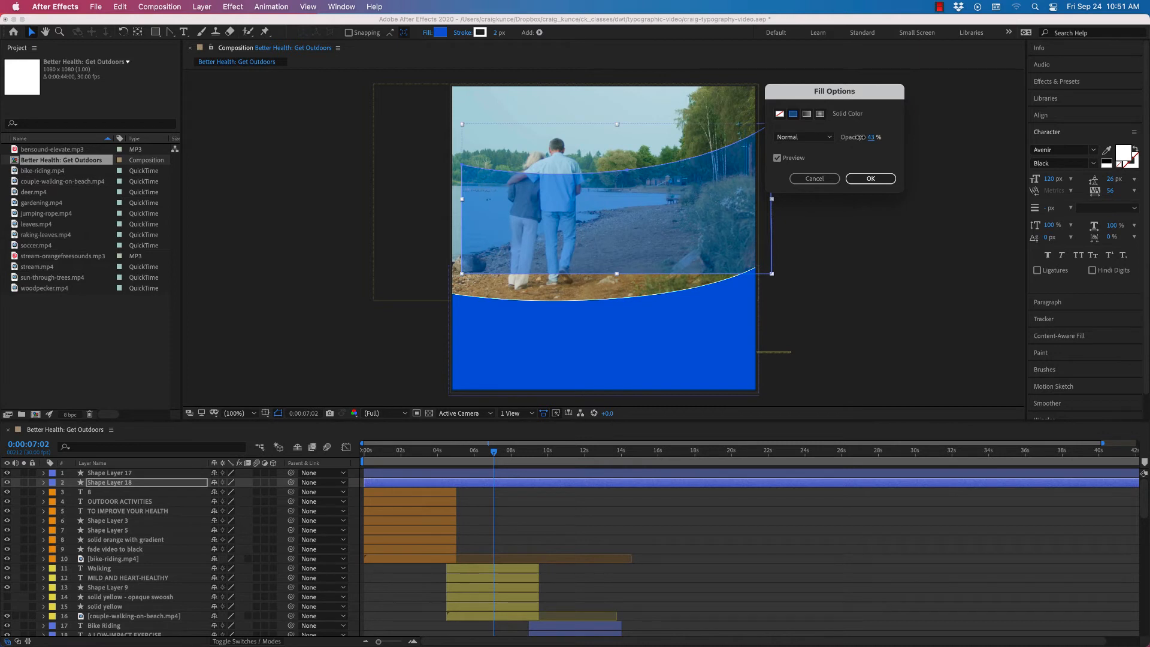
click(870, 178)
drag(635, 186, 621, 299)
click(803, 269)
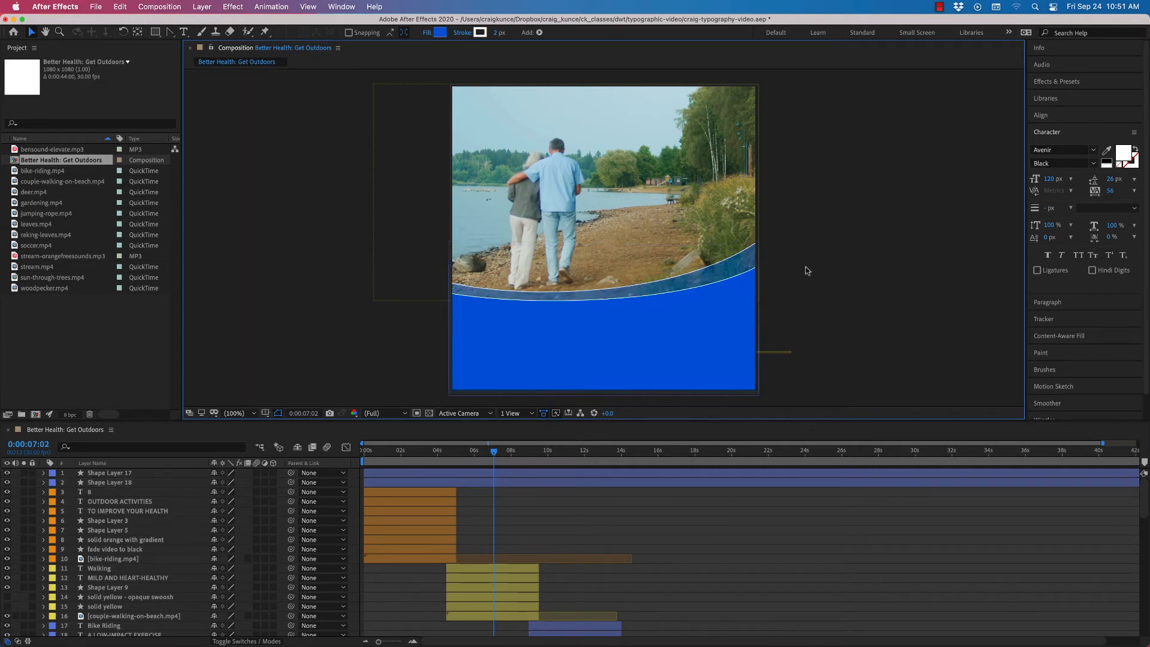
Try a green fill (#148522) on the front blue shape, cancel it, and shift the semi-transparent duplicate up and back down.
click(732, 326)
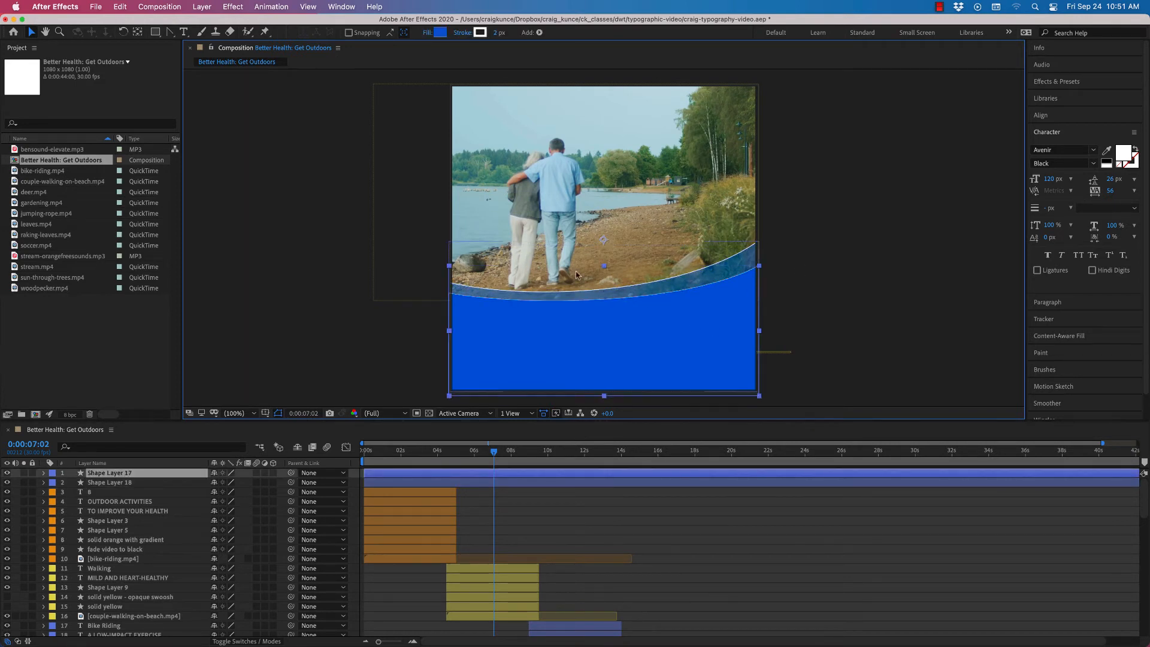
click(440, 33)
mouse_move(920, 165)
mouse_down()
mouse_move(848, 183)
mouse_move(906, 190)
mouse_up()
click(943, 216)
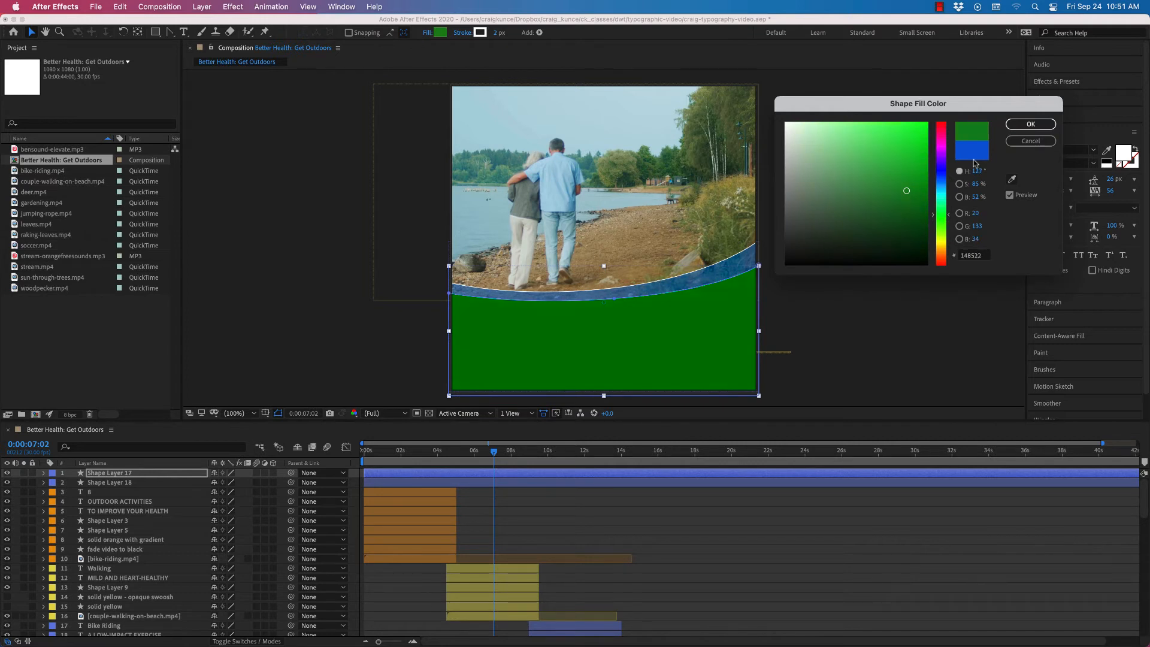
click(1030, 140)
drag(674, 276, 675, 157)
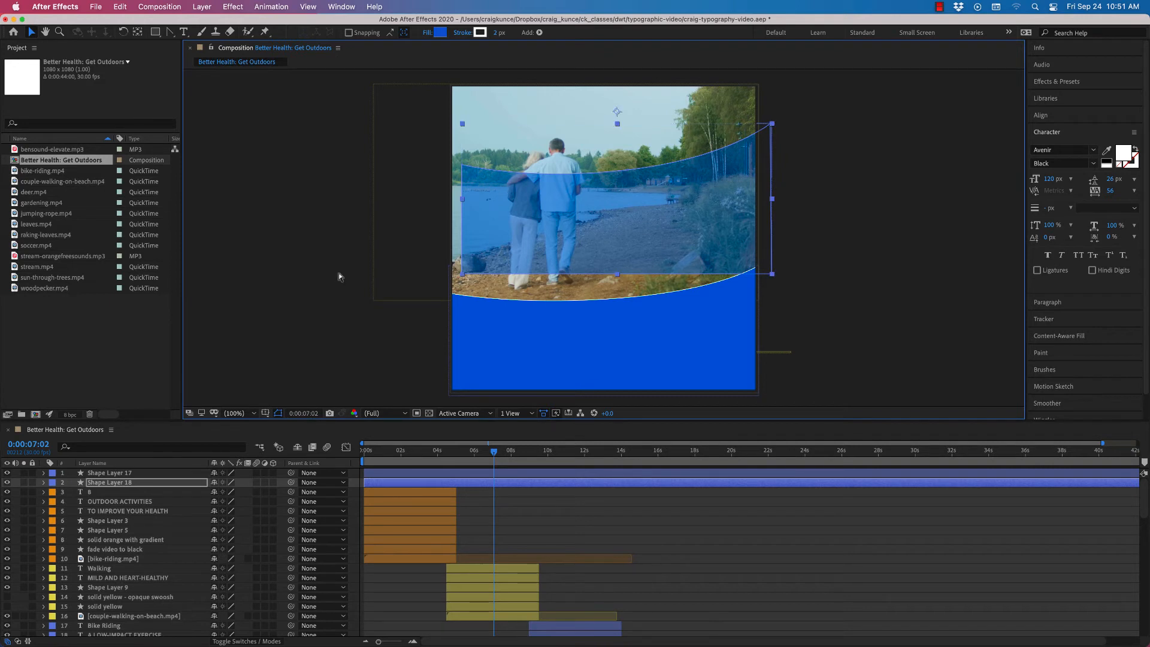
drag(679, 228, 677, 326)
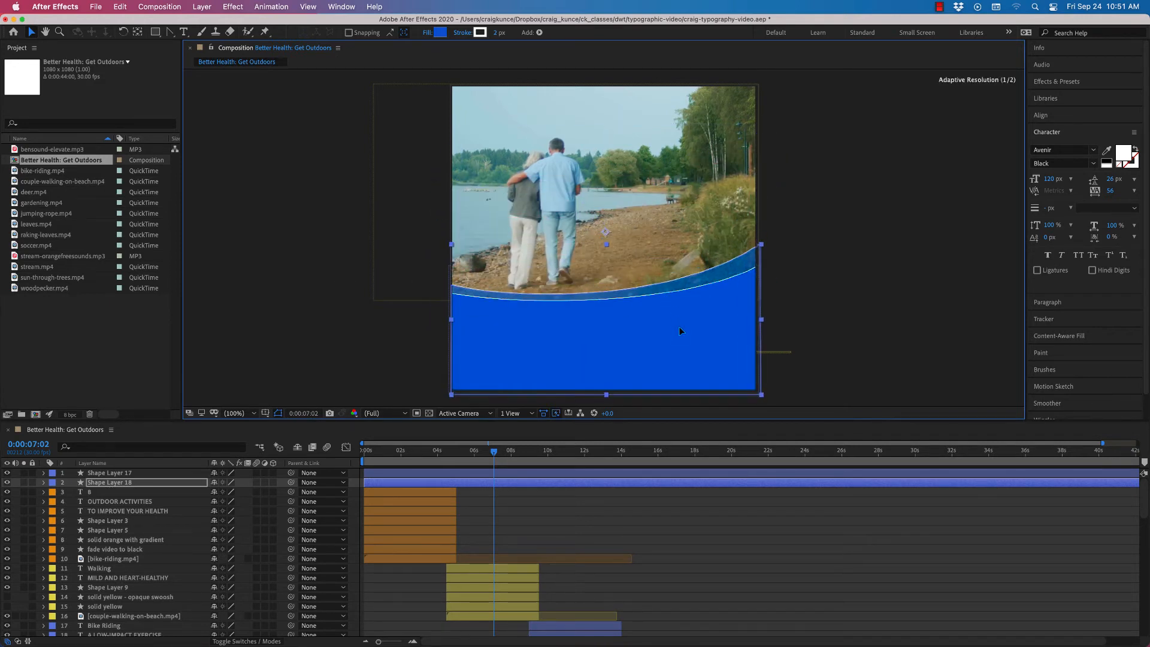
Delete Shape Layer 17 and Shape Layer 18, and show the "solid yellow - opaque swoosh" and "solid yellow" layers.
shift+click(117, 473)
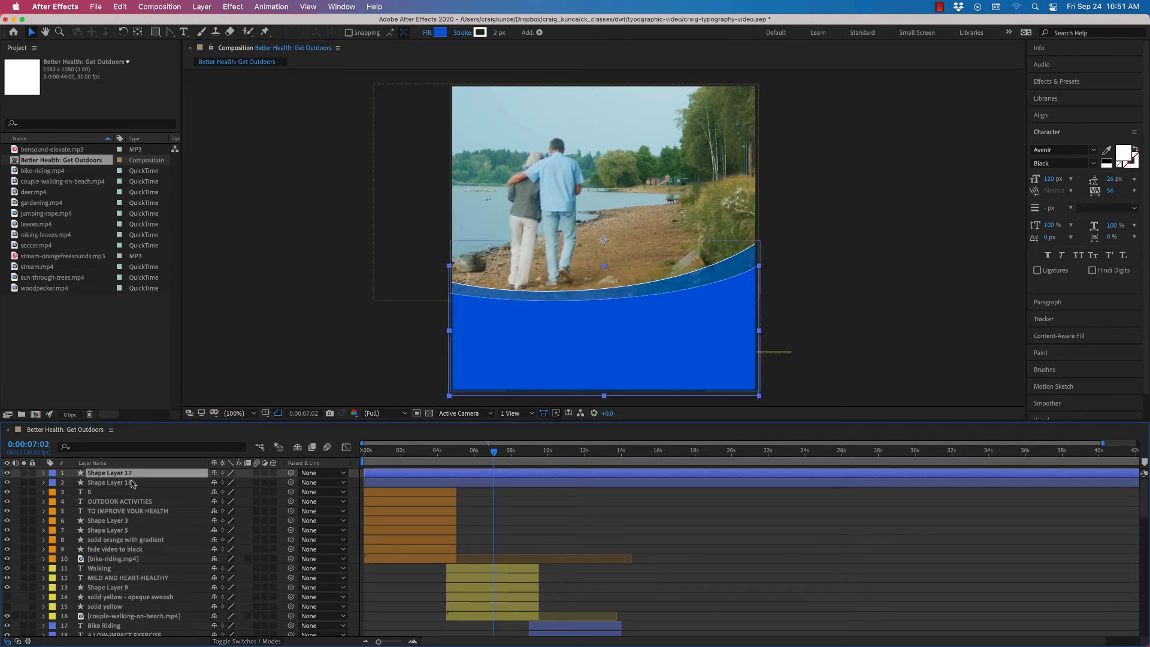
key(Delete)
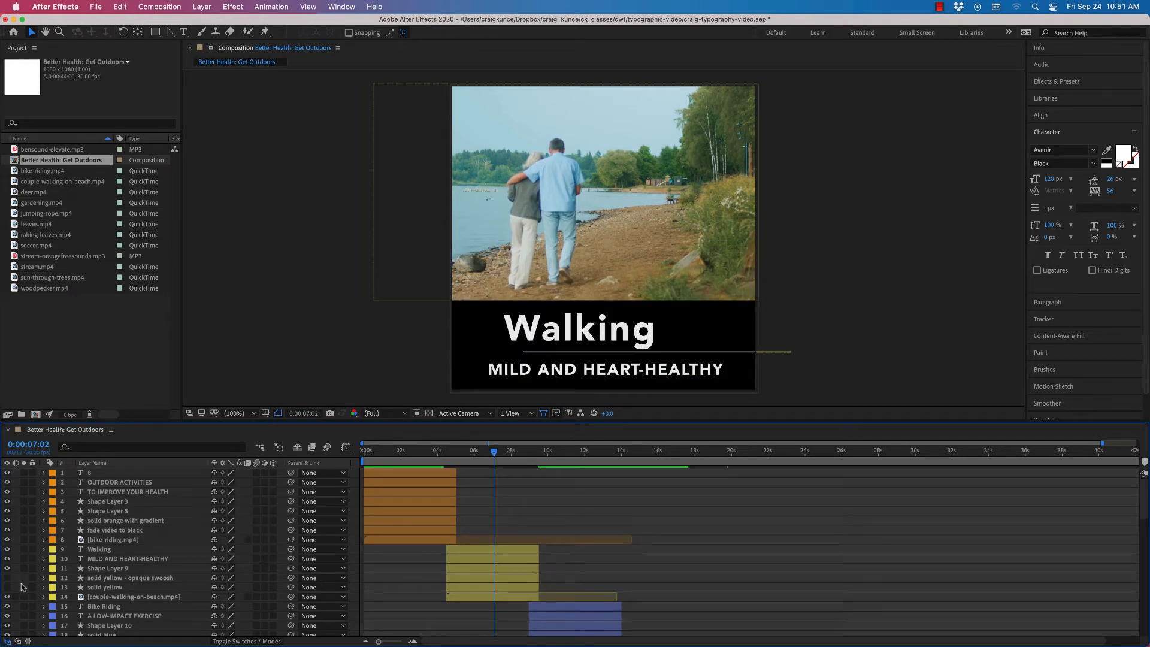
drag(8, 578, 7, 588)
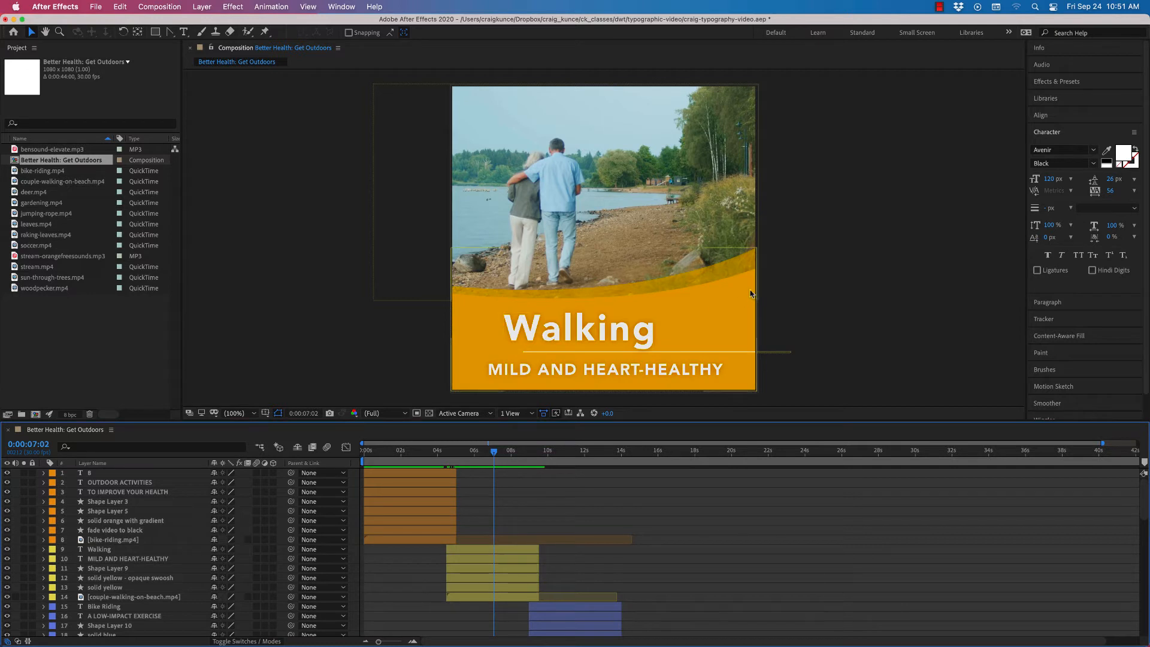
Try moving the "solid yellow - opaque swoosh" shape up over the video, undo the move, and clear the selection.
drag(753, 254, 765, 133)
key(super+z)
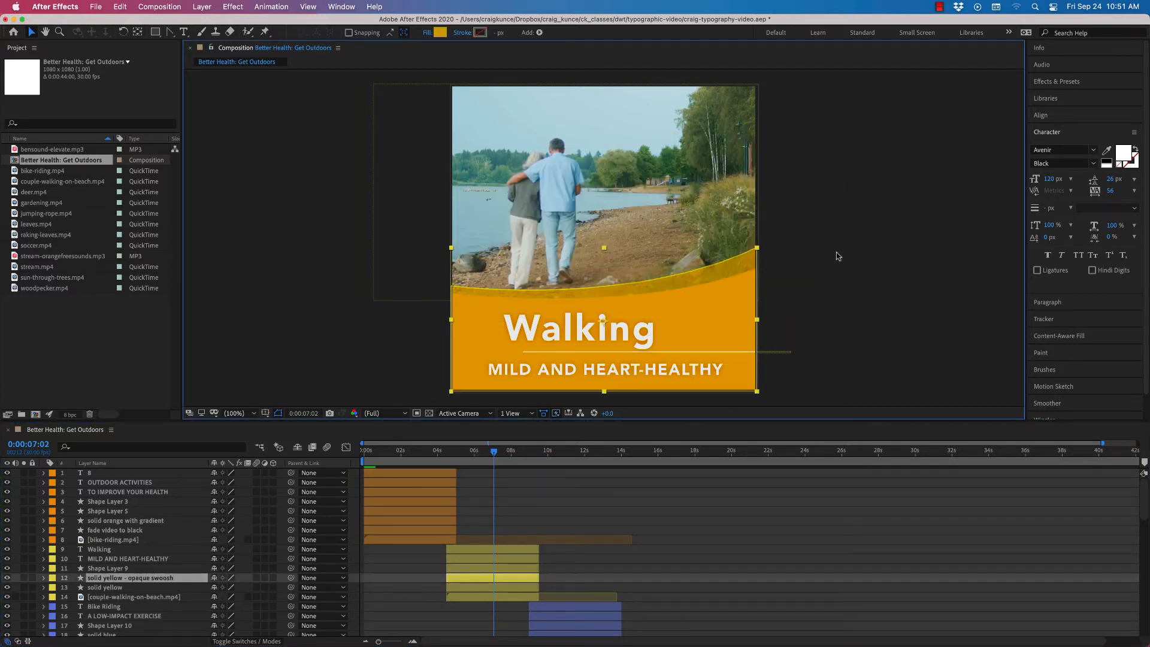
click(844, 257)
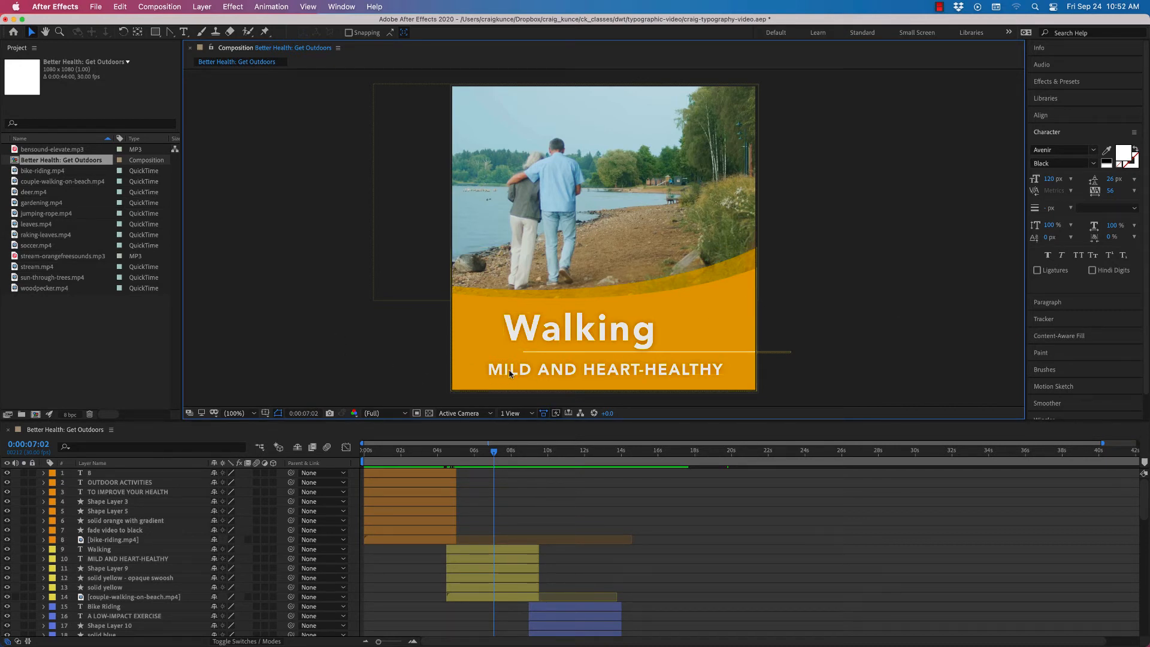
Show the "Walking" text layer's Transform properties and enlarge the timeline area to reveal more layers.
click(580, 333)
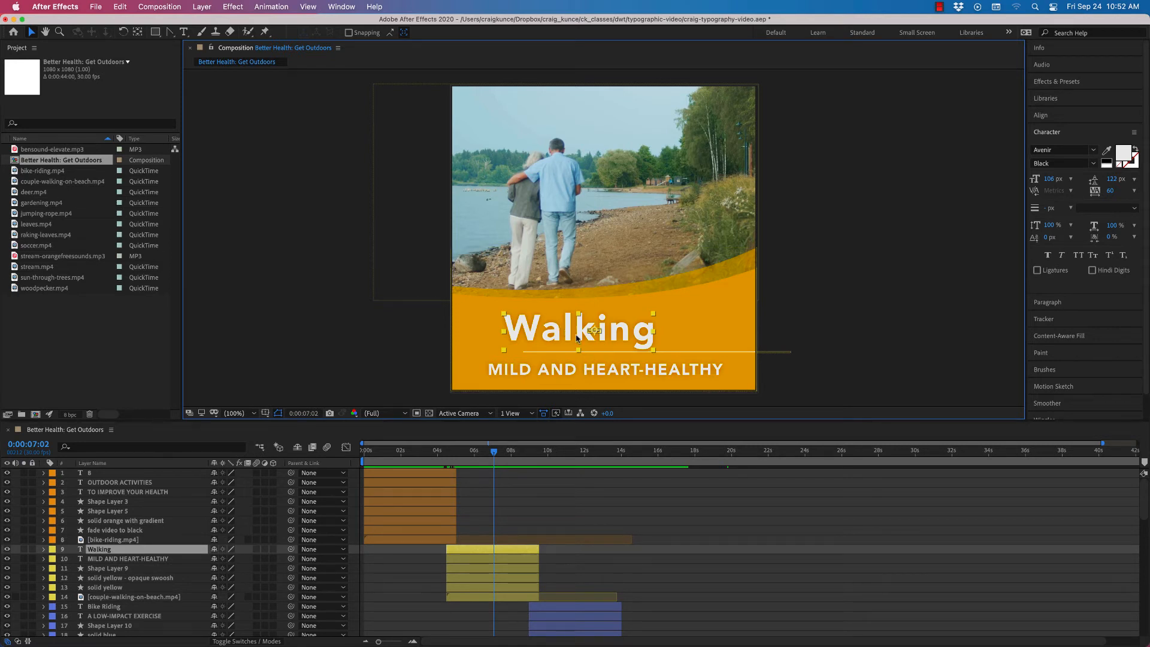
click(592, 373)
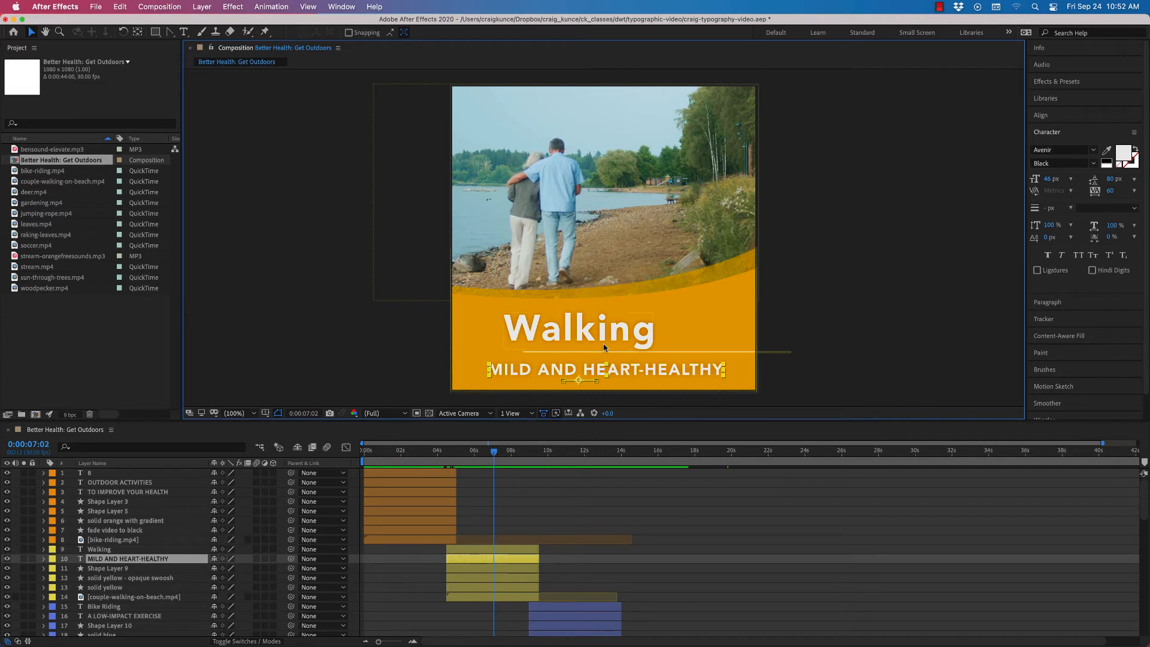
click(554, 345)
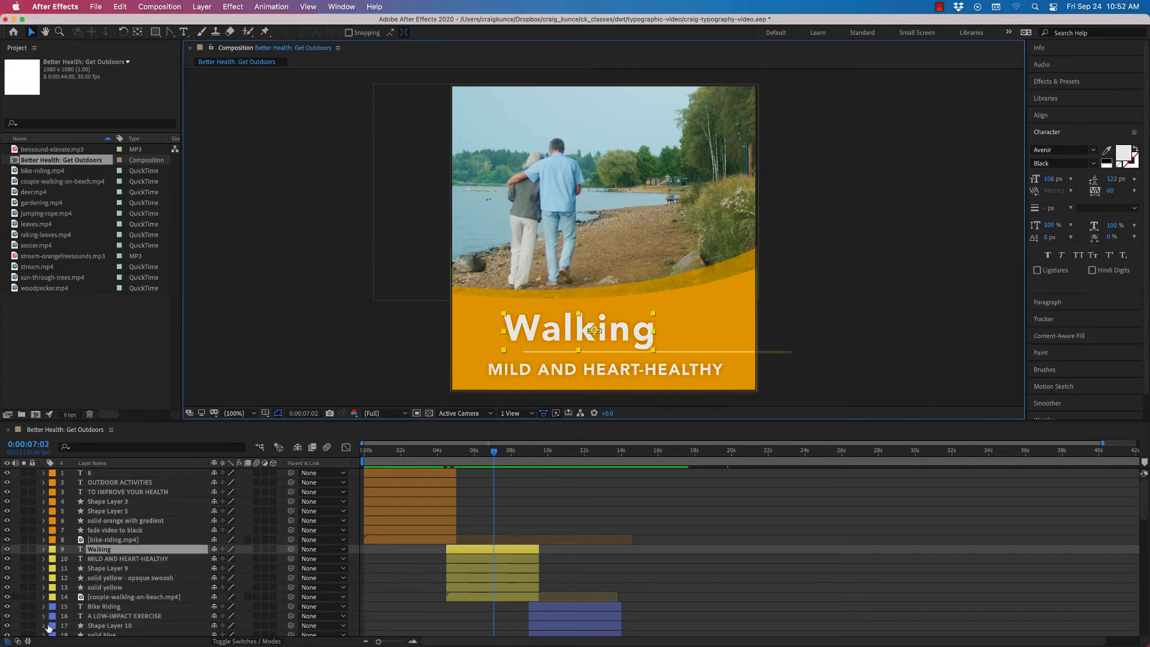
click(43, 549)
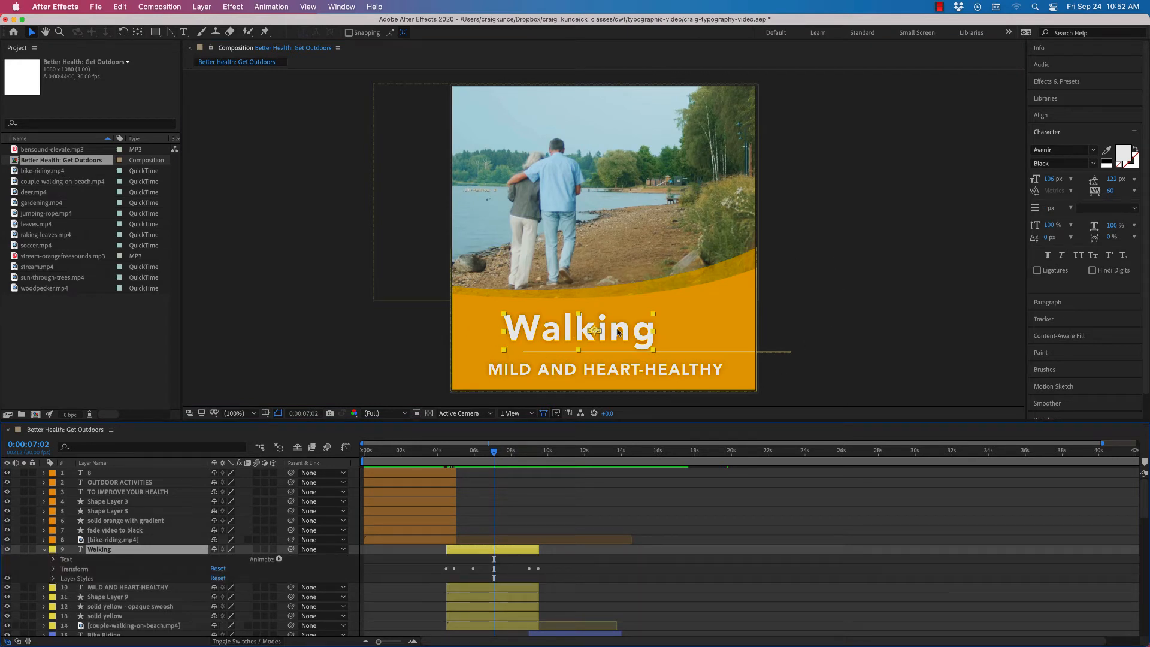
click(53, 570)
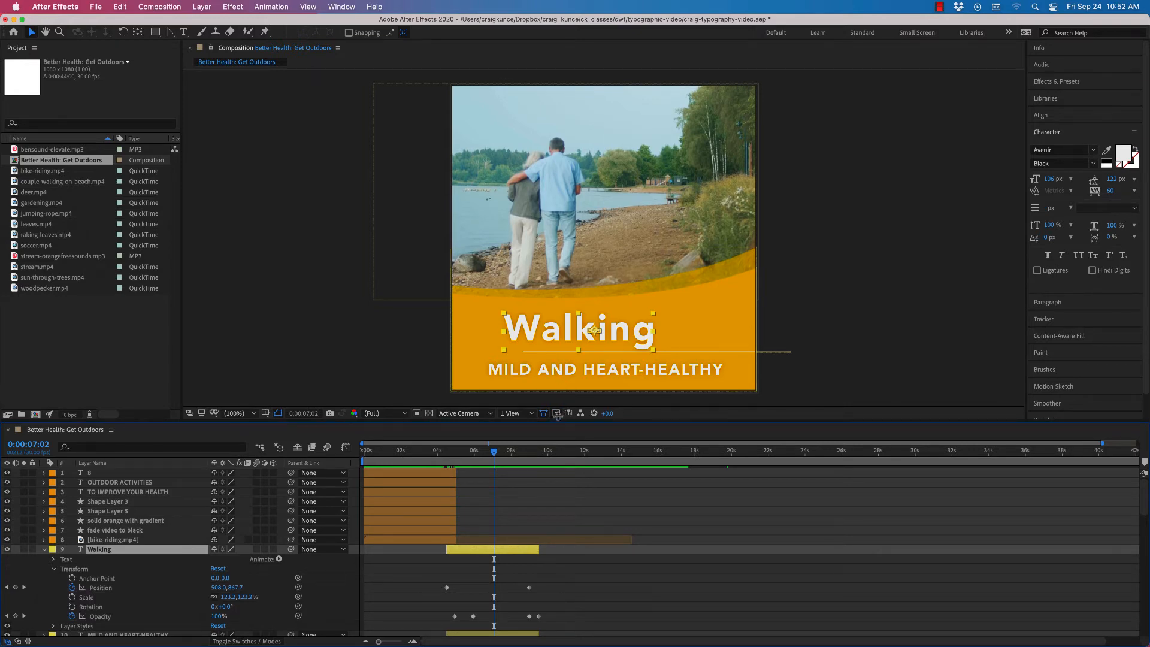
drag(556, 421, 572, 308)
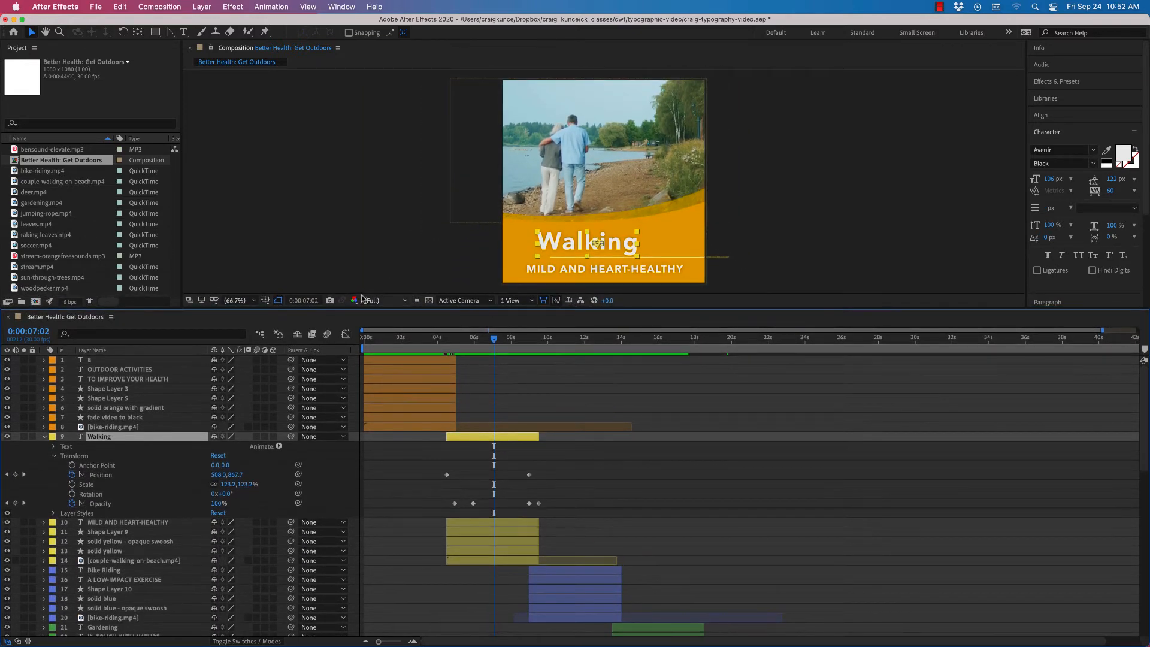
Examine the "Walking" text's position and opacity animation around its first keyframes, with the composition view magnified to 200%.
key(period)
key(period)
key(period)
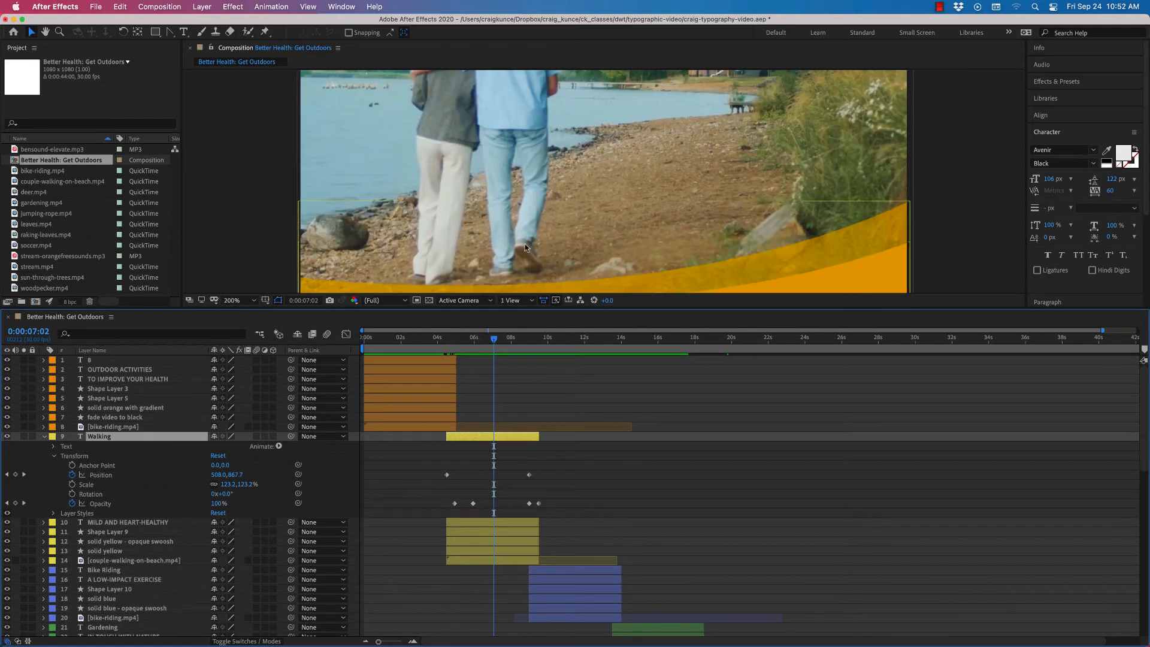
click(45, 31)
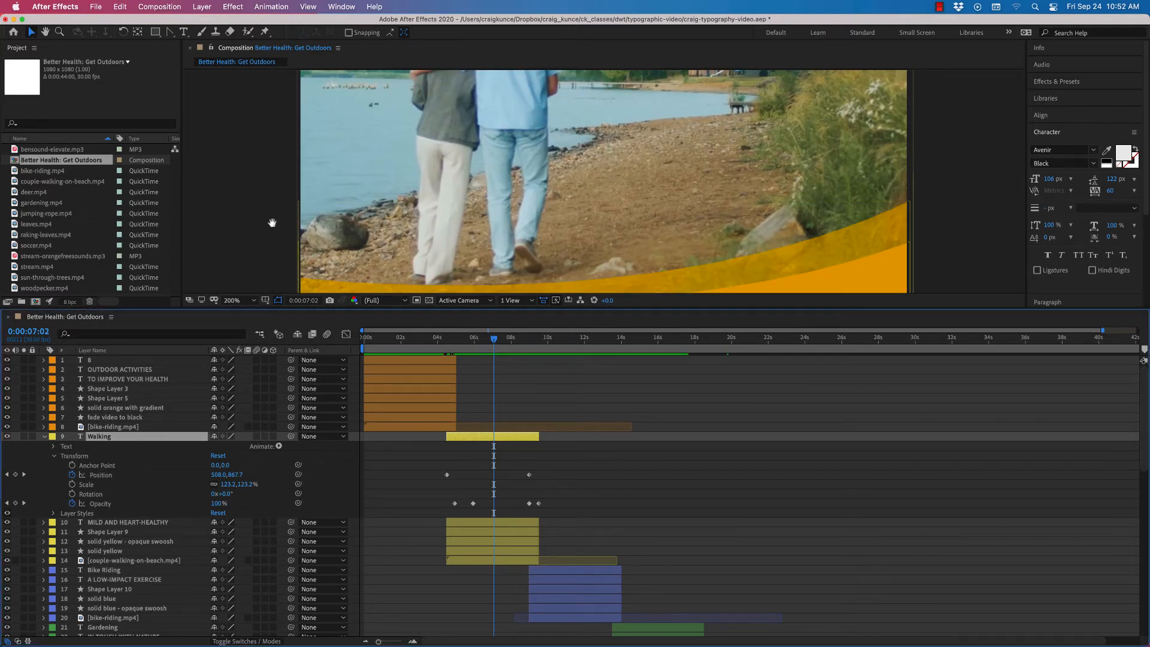
drag(260, 236, 291, 59)
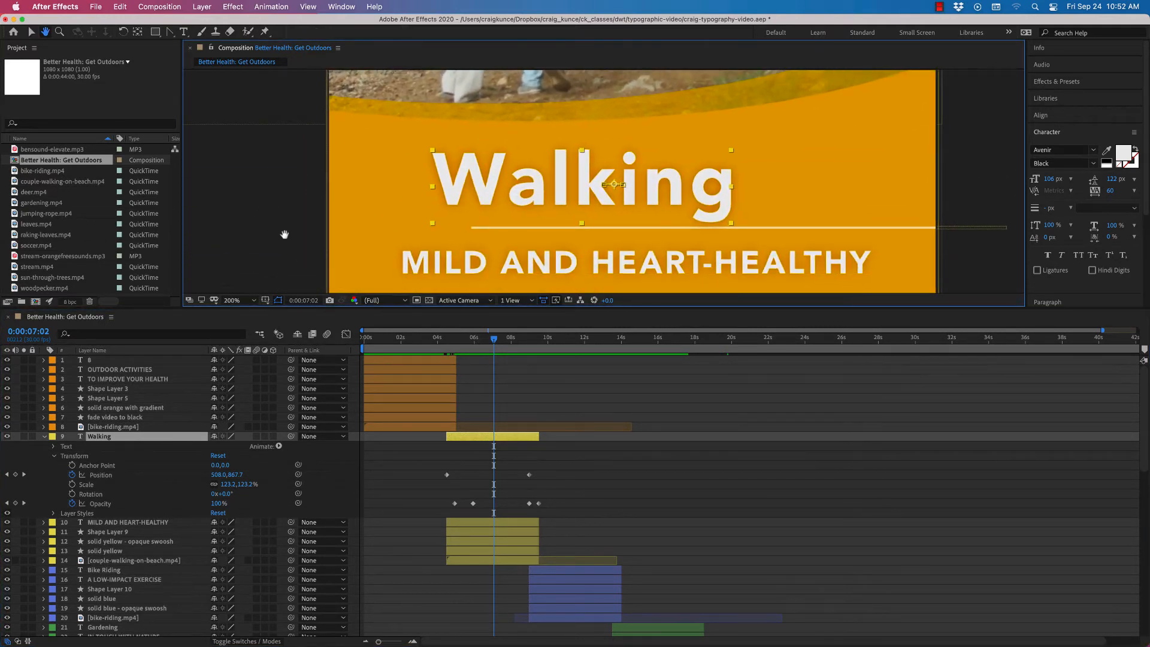
drag(284, 233, 266, 217)
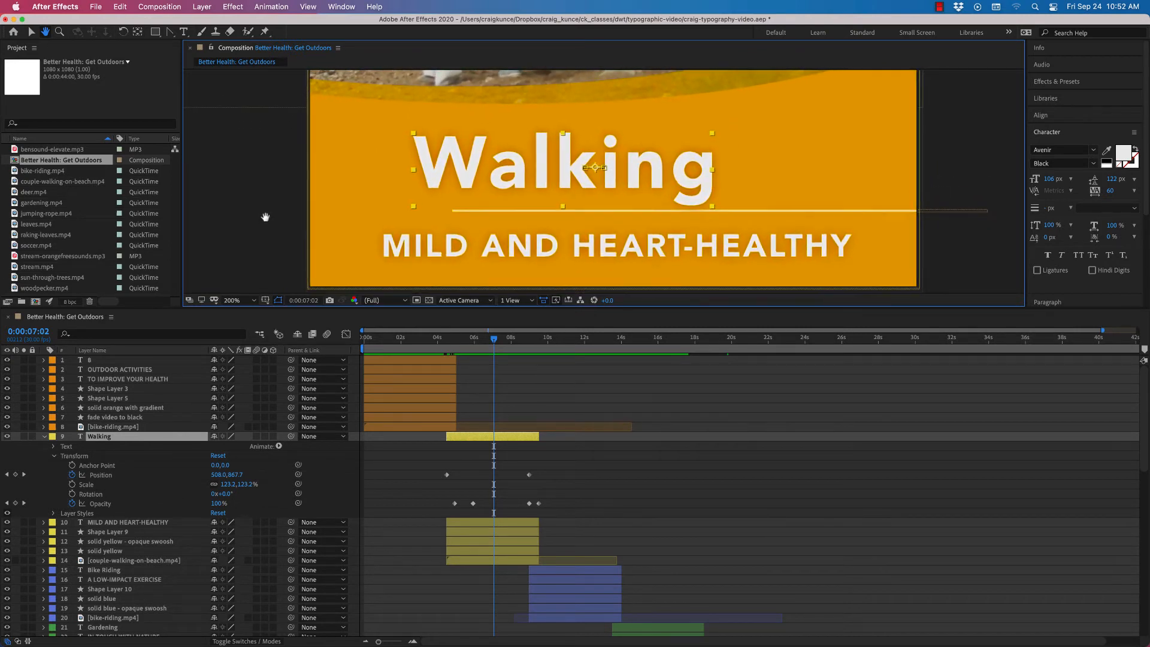
key(v)
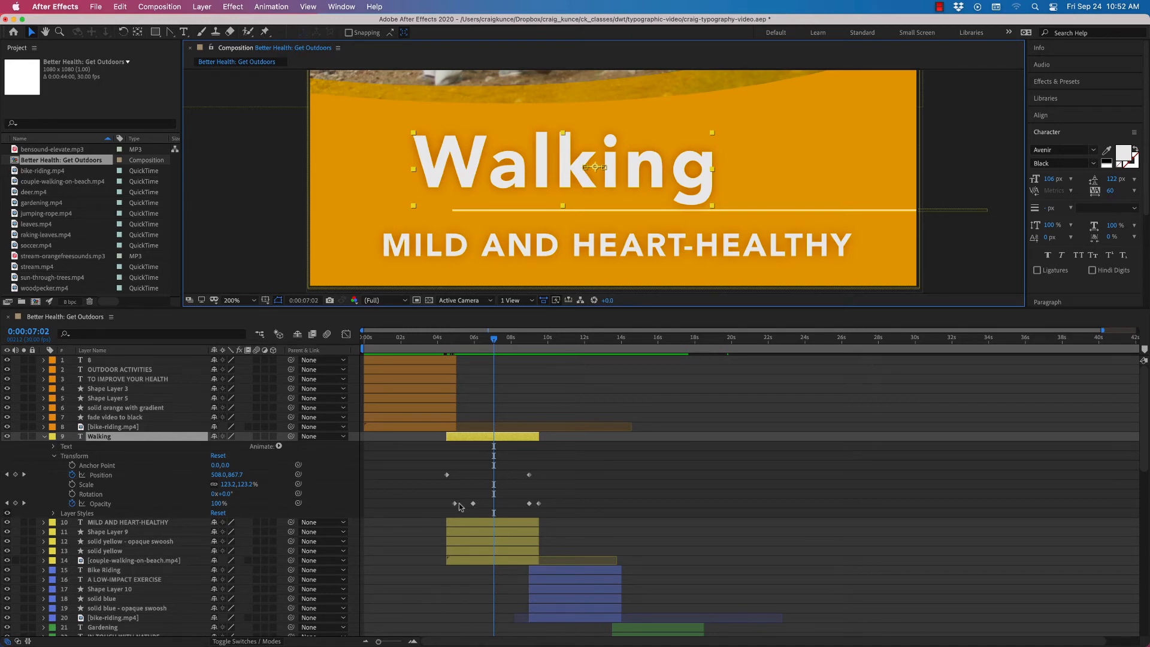
drag(492, 343, 454, 349)
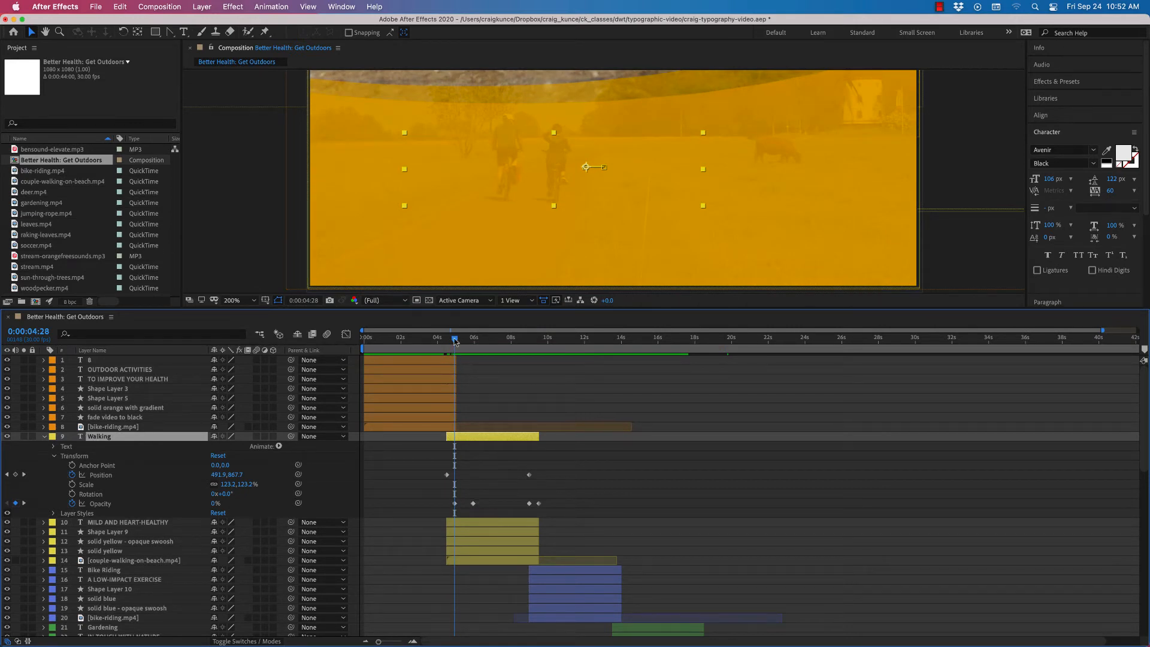
mouse_move(454, 341)
mouse_down()
mouse_move(542, 342)
mouse_move(447, 344)
mouse_up()
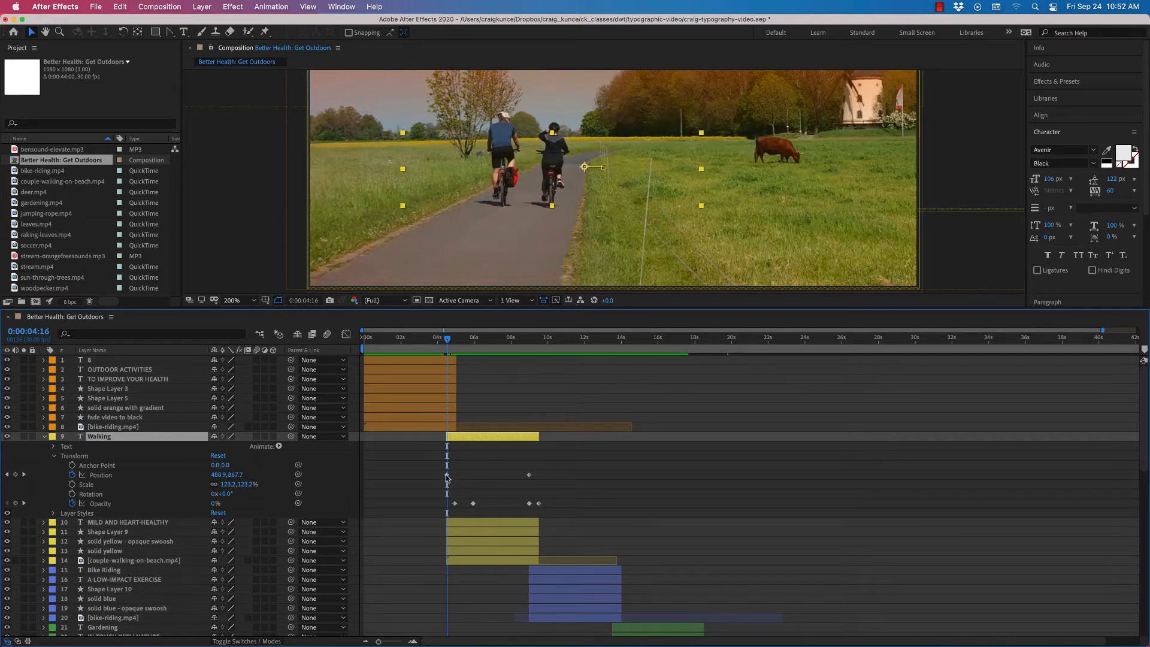
click(446, 476)
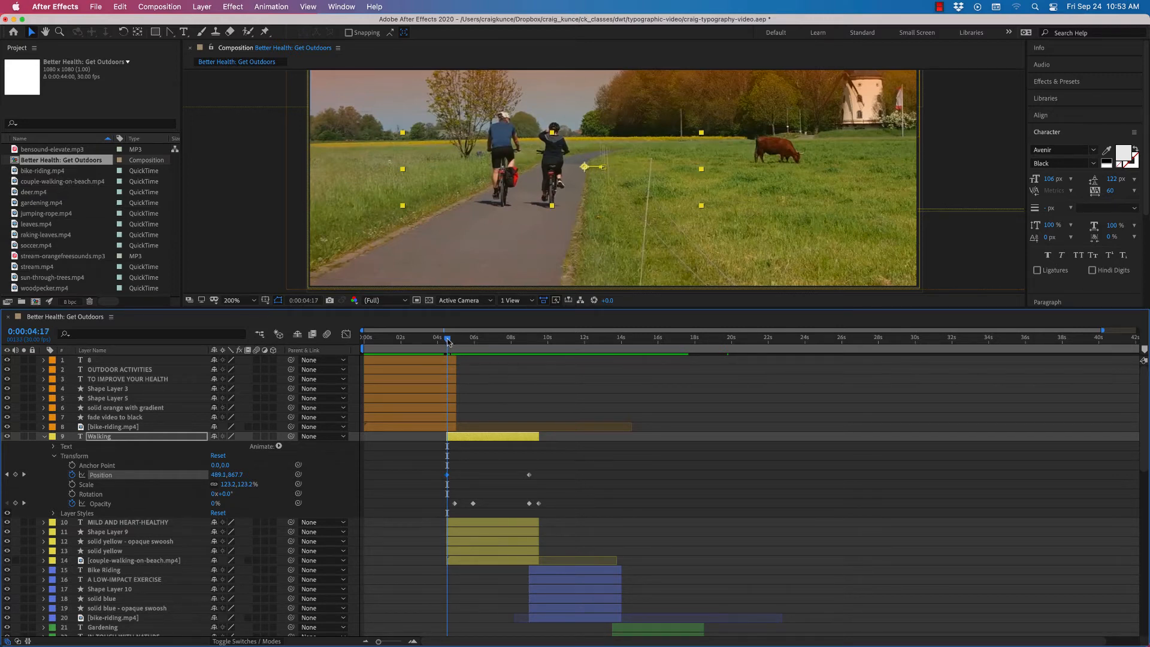
drag(448, 341, 480, 343)
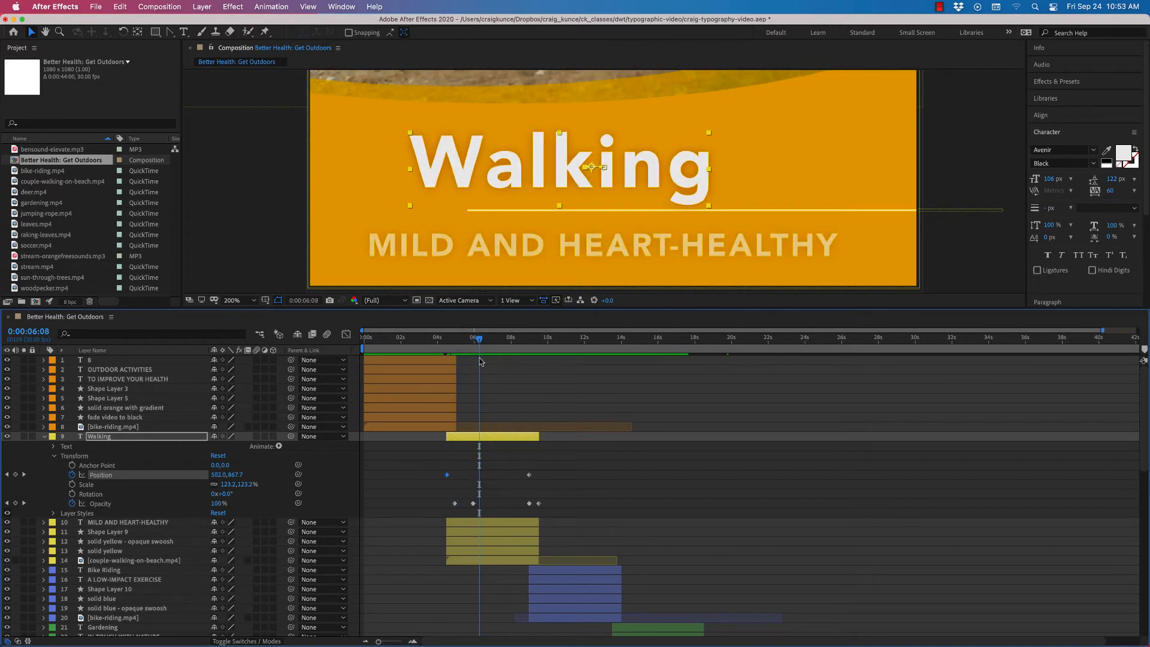
drag(479, 339, 447, 351)
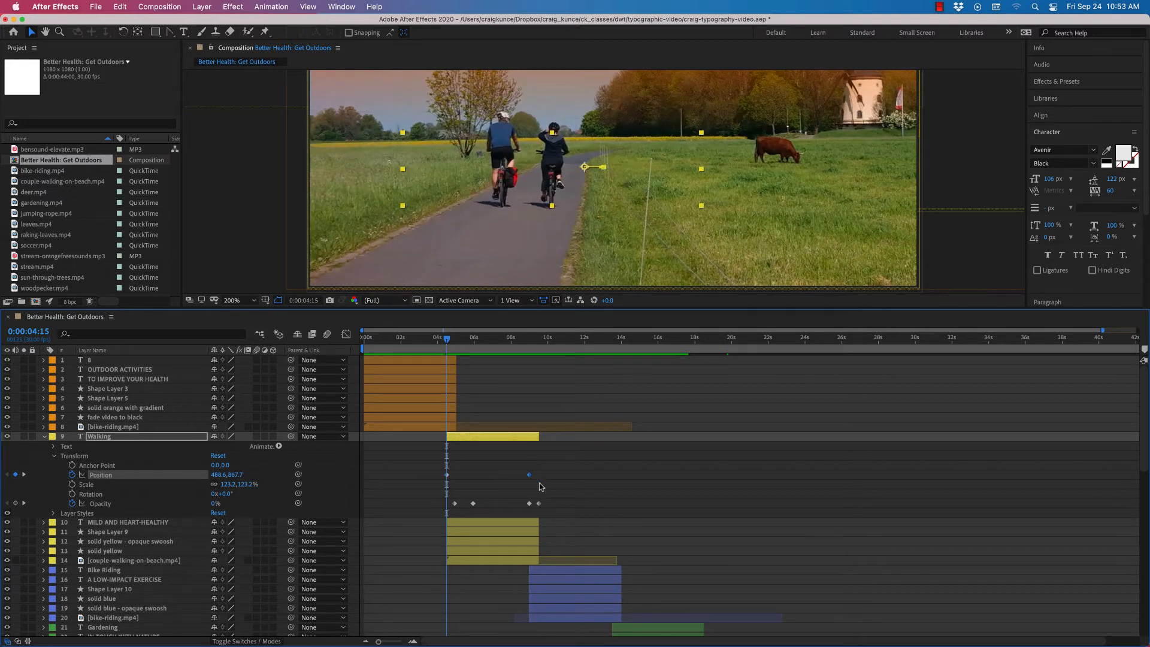
Clear the "Walking" layer's existing Position keyframes and start Position keyframing again at 0:00:04:15.
key(ctrl+z)
key(ctrl+z)
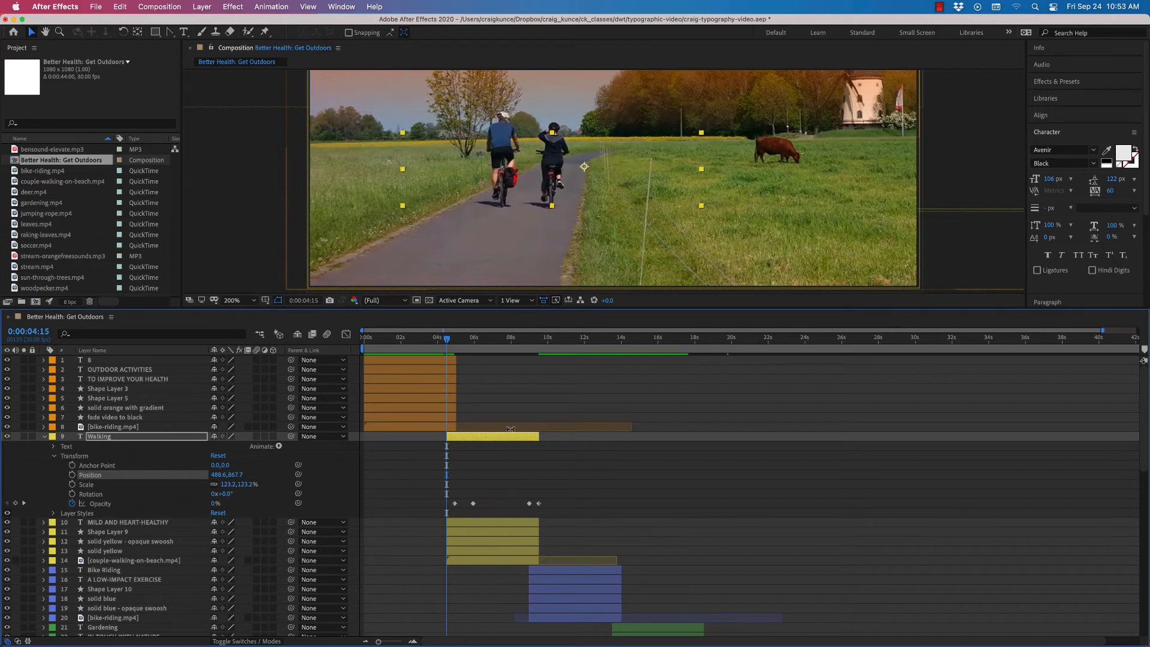
click(72, 475)
Add a Position keyframe at 0:00:08:29 with the "Walking" text shifted right to about 520.6, 867.7, and preview the slide.
drag(446, 341, 528, 342)
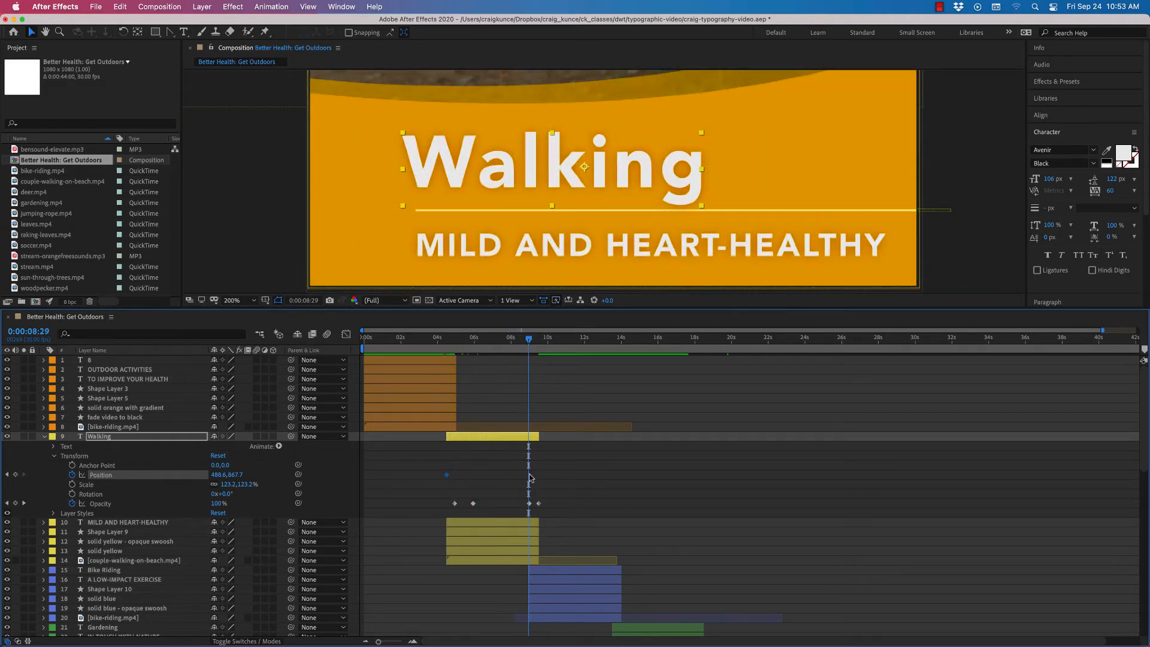
click(15, 474)
drag(552, 185, 571, 185)
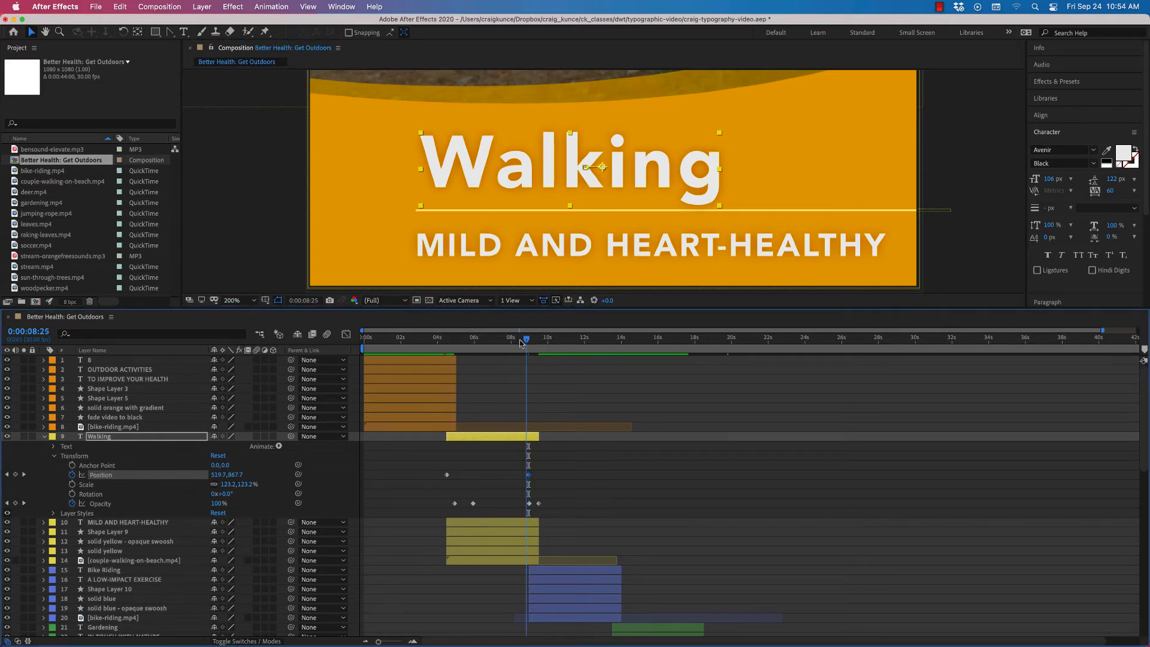
drag(527, 339, 452, 346)
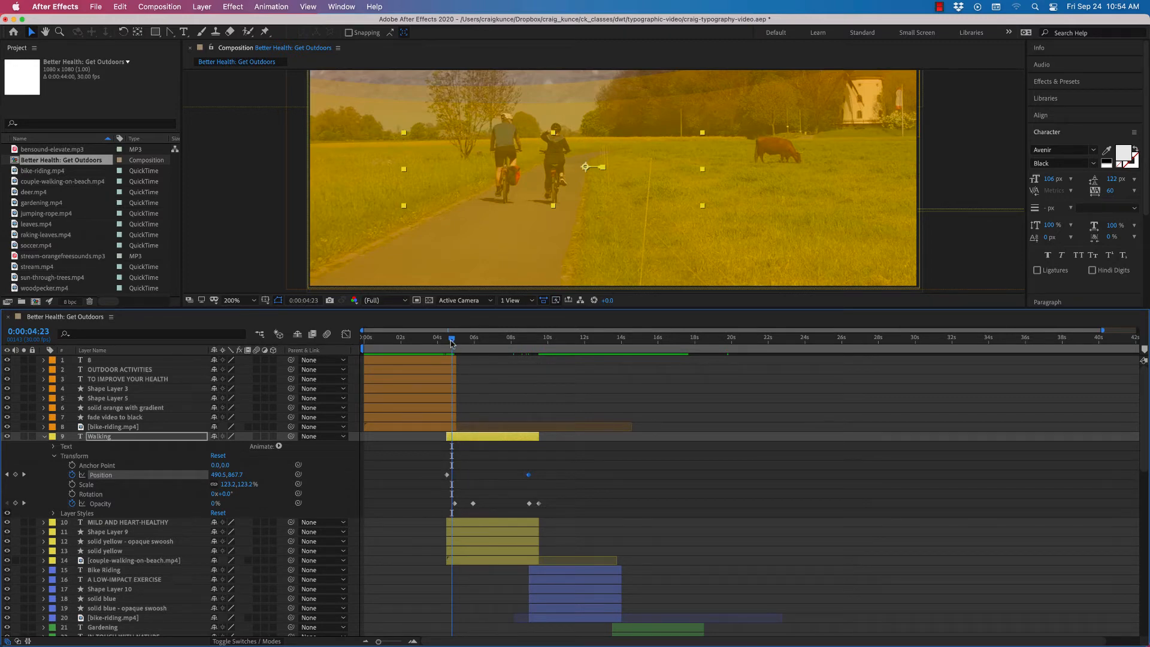
drag(451, 342, 529, 346)
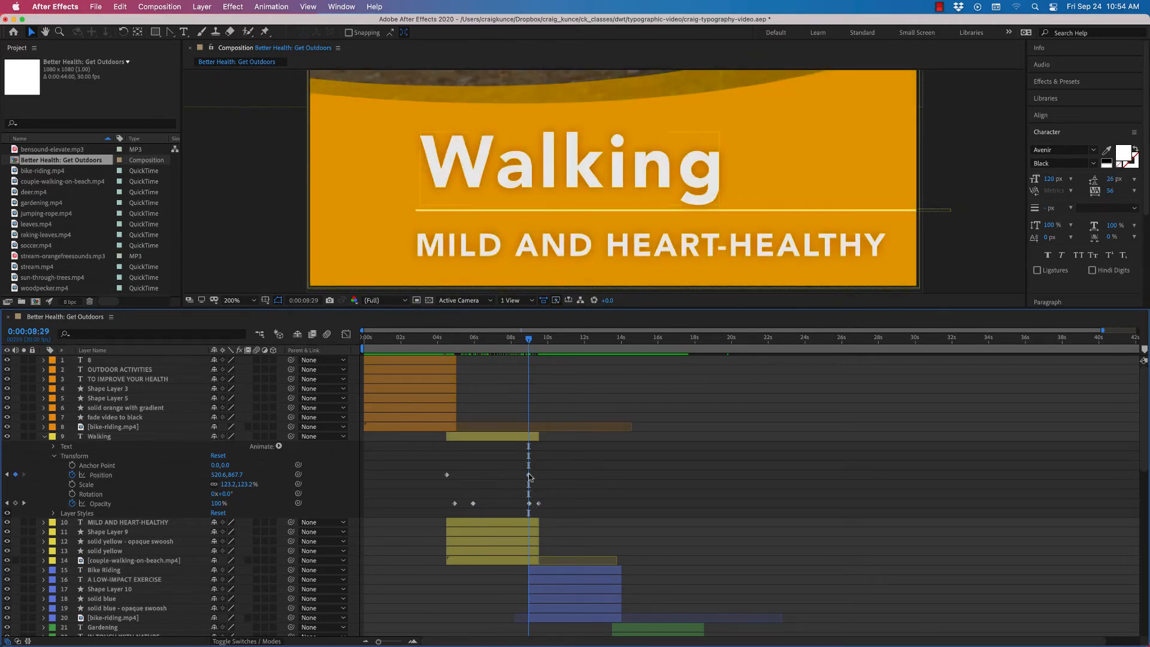
Try a much longer rightward slide for "Walking" at 0:00:08:29, preview it, and move the text back to about 519.6, 867.7.
mouse_move(529, 478)
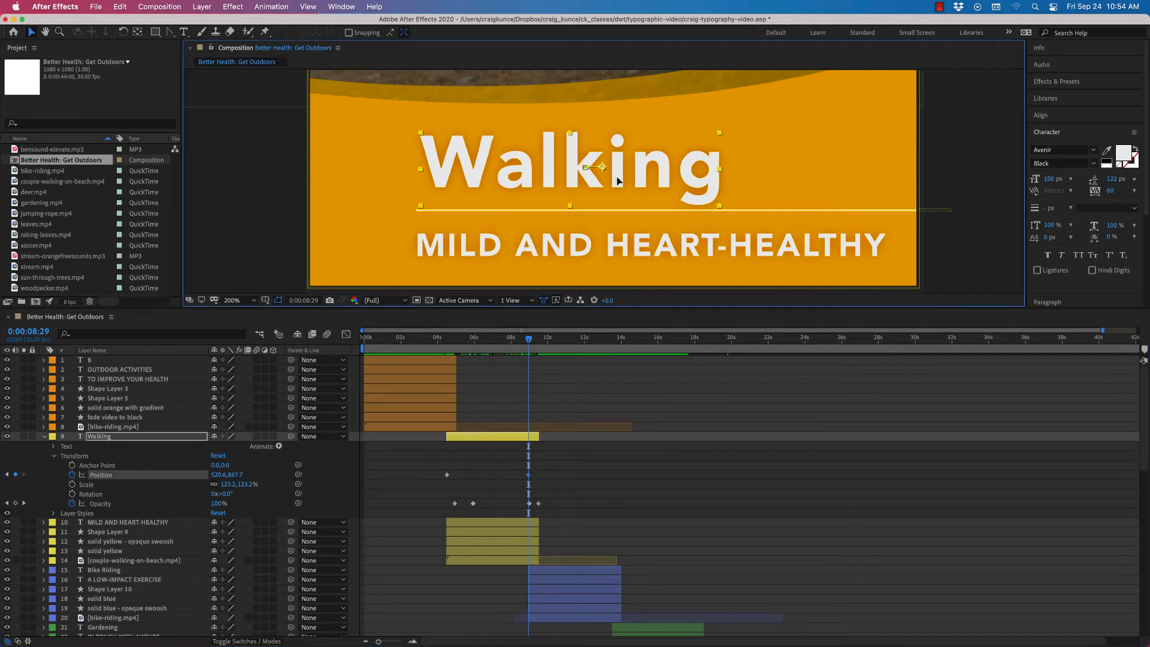
drag(618, 179, 767, 180)
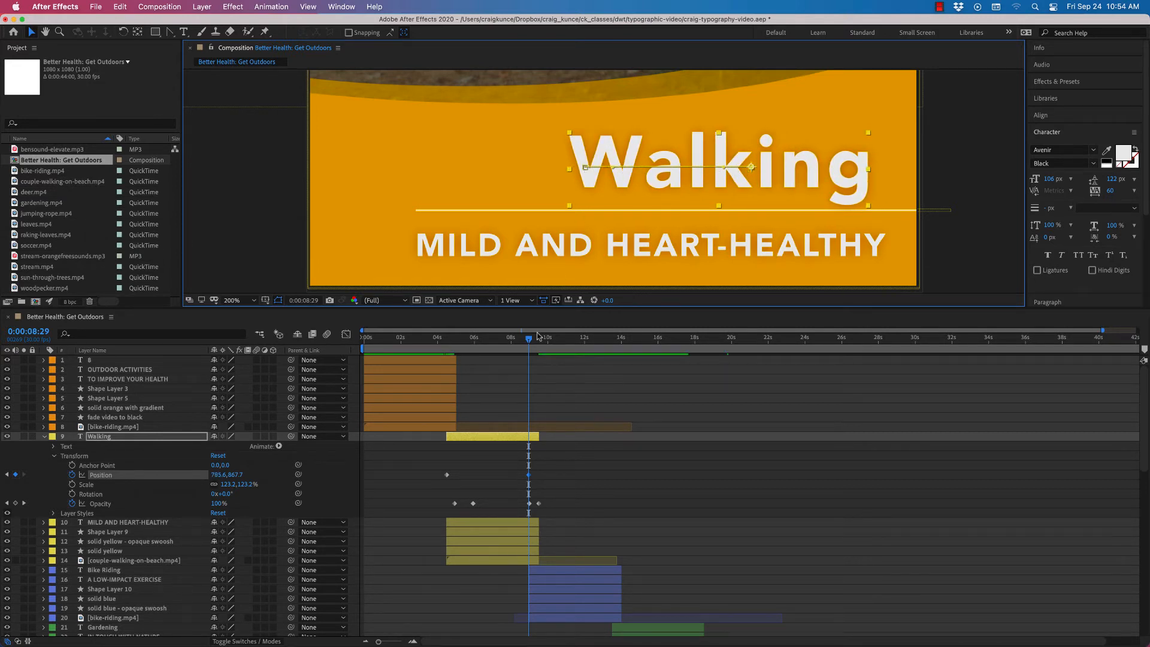
mouse_move(530, 339)
mouse_down()
mouse_move(438, 348)
mouse_move(539, 342)
mouse_move(444, 341)
mouse_move(509, 342)
mouse_move(447, 342)
mouse_move(479, 343)
mouse_up()
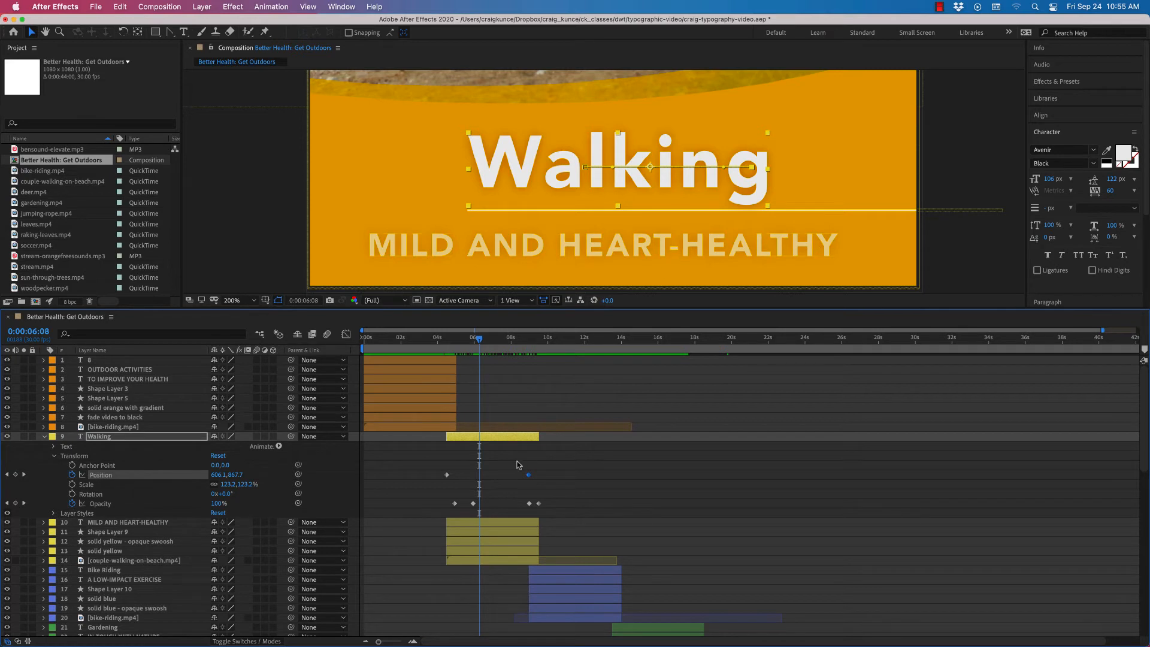
drag(478, 343, 529, 343)
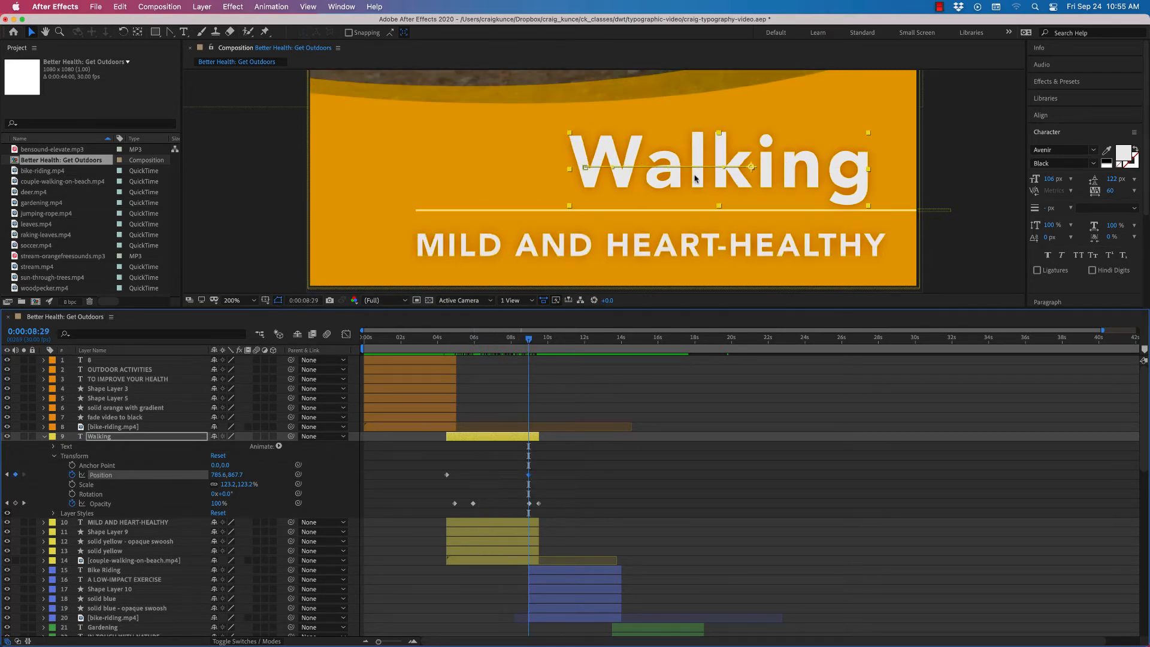
drag(683, 187, 548, 184)
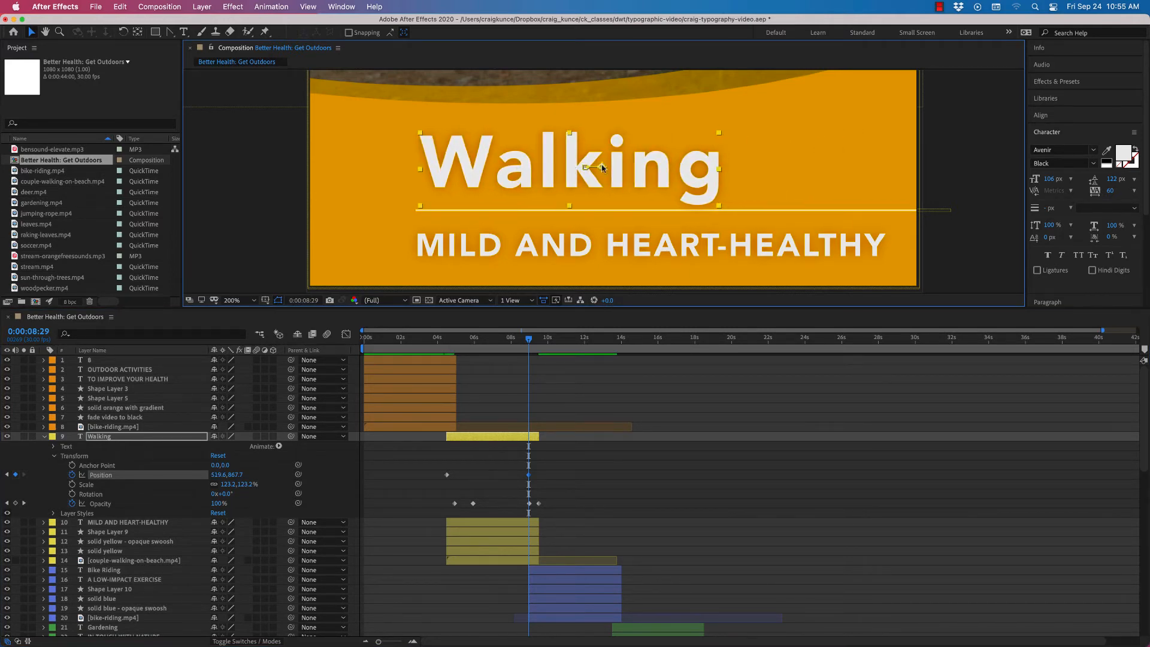
Inspect the motion of the "MILD AND HEART-HEALTHY" text and the divider line, showing the line's Transform keyframes in Shape Layer 9.
click(122, 522)
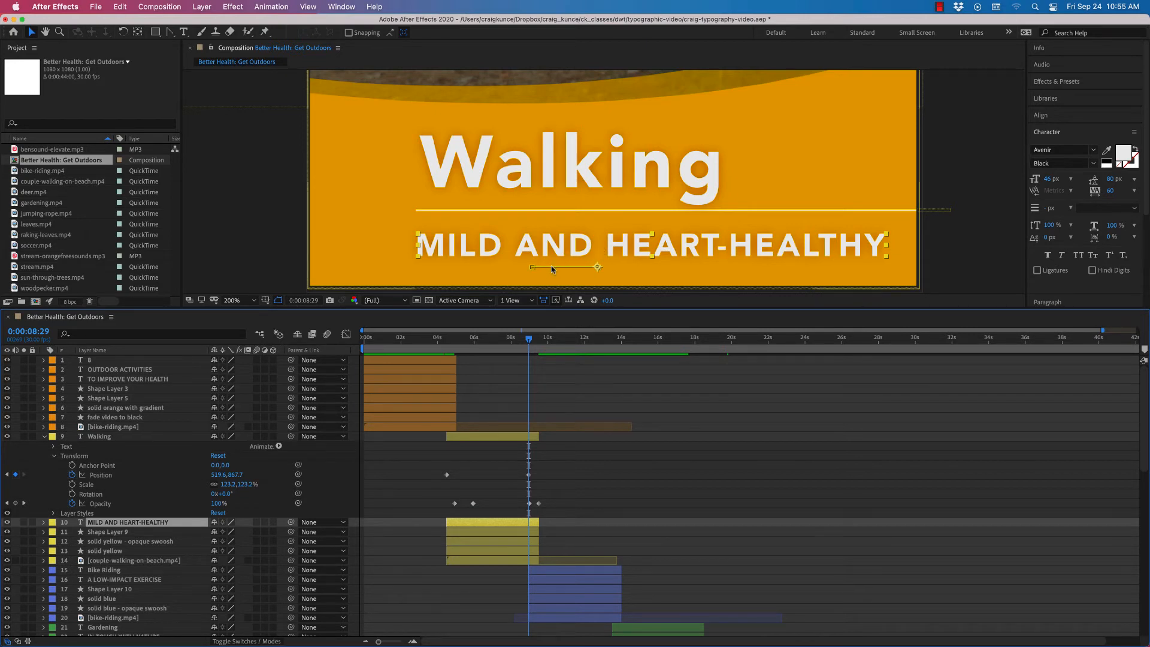
click(527, 212)
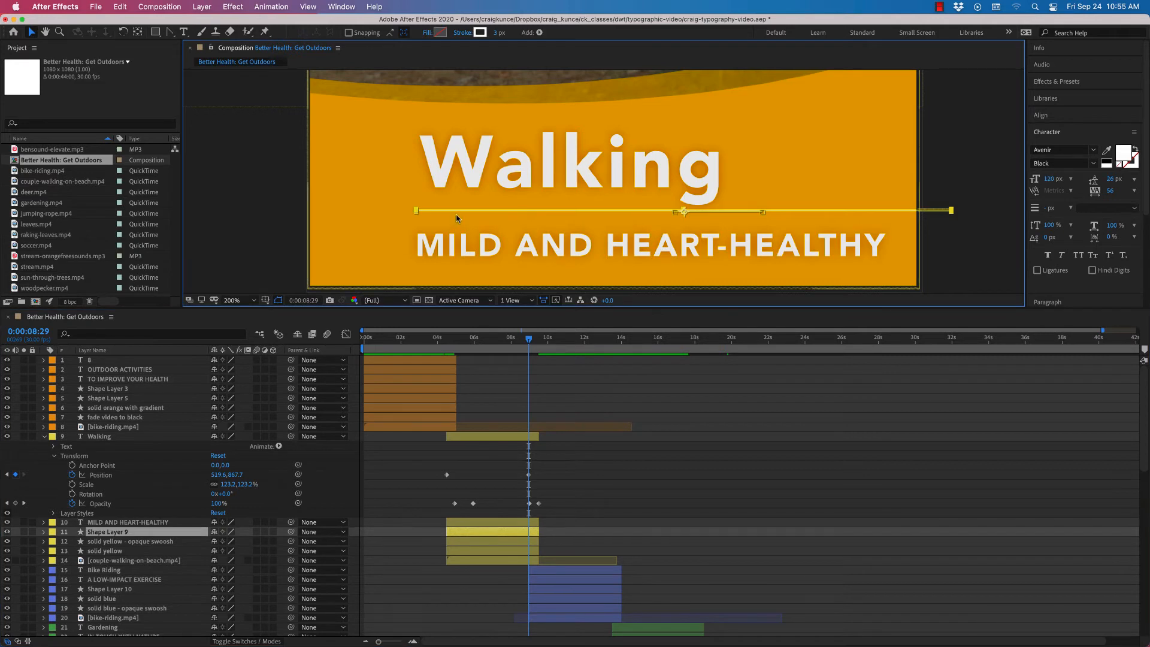
click(44, 532)
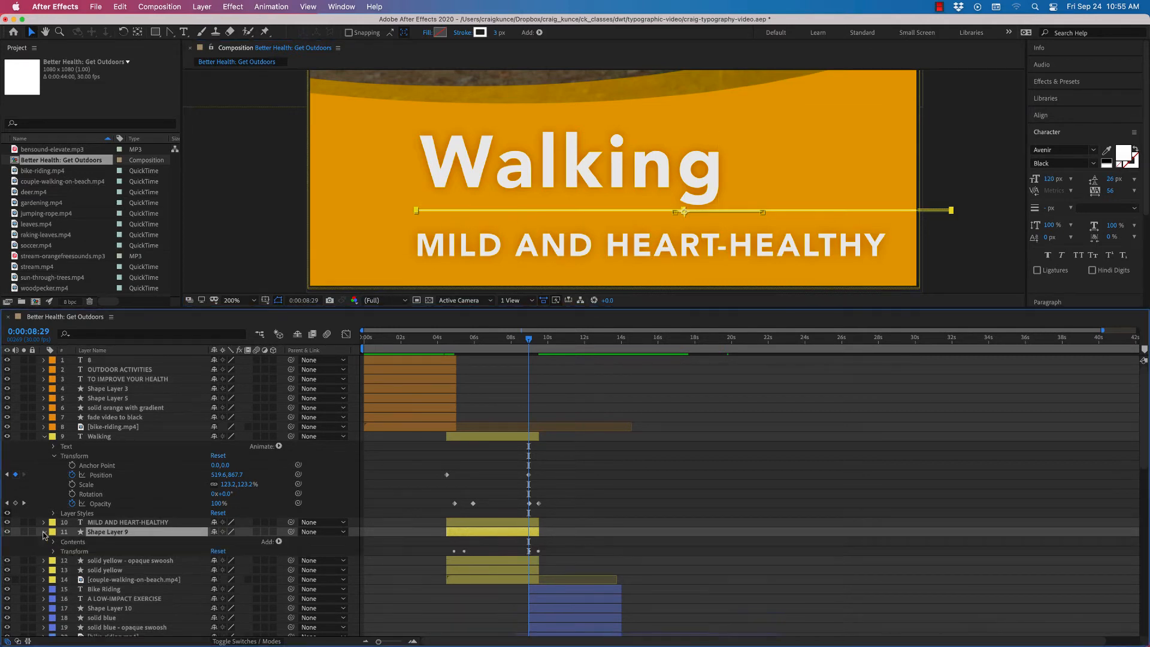
click(54, 543)
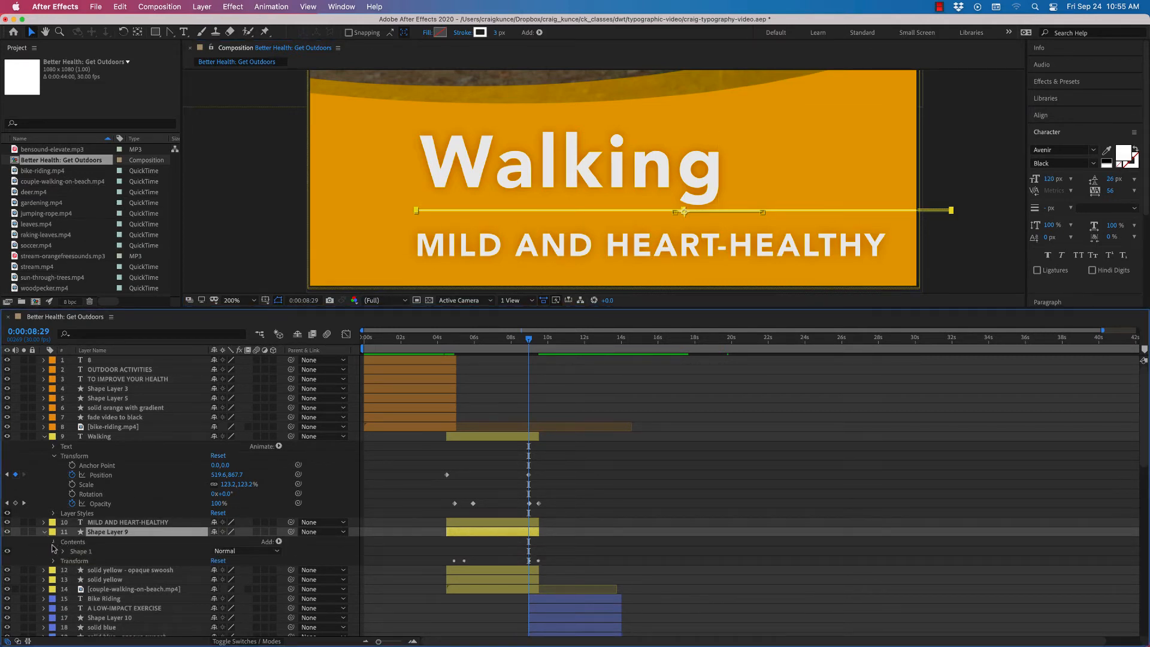
click(54, 542)
click(54, 551)
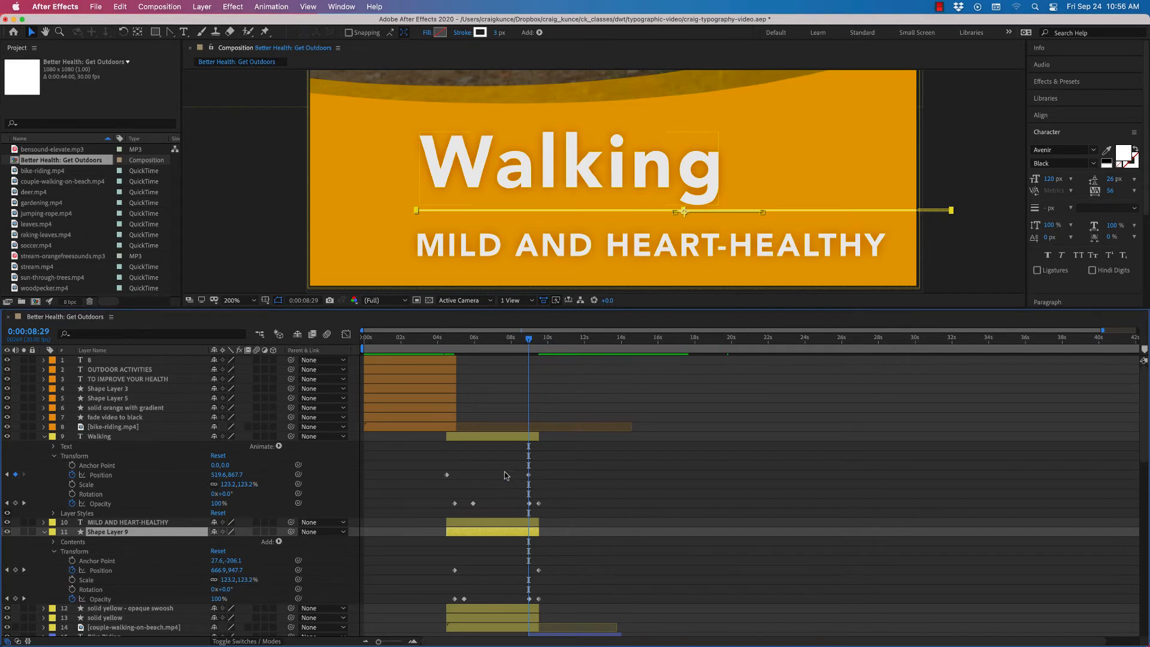
Collapse the properties of the "Walking" layer and Shape Layer 9 so each shows as a single timeline row.
click(53, 456)
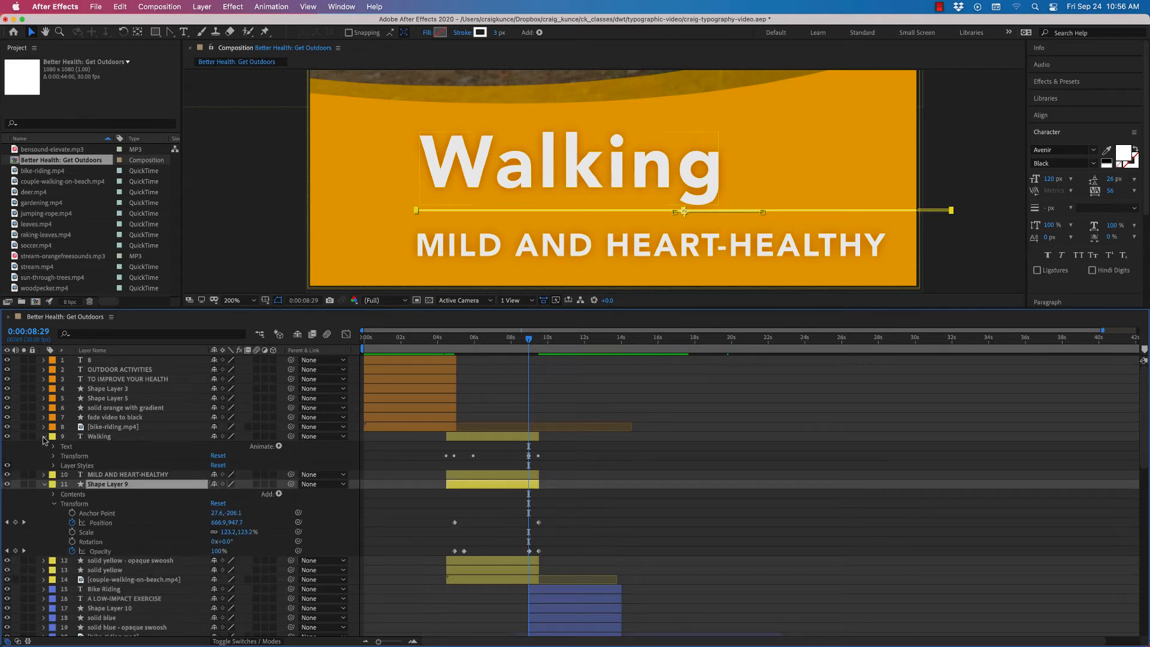
click(43, 438)
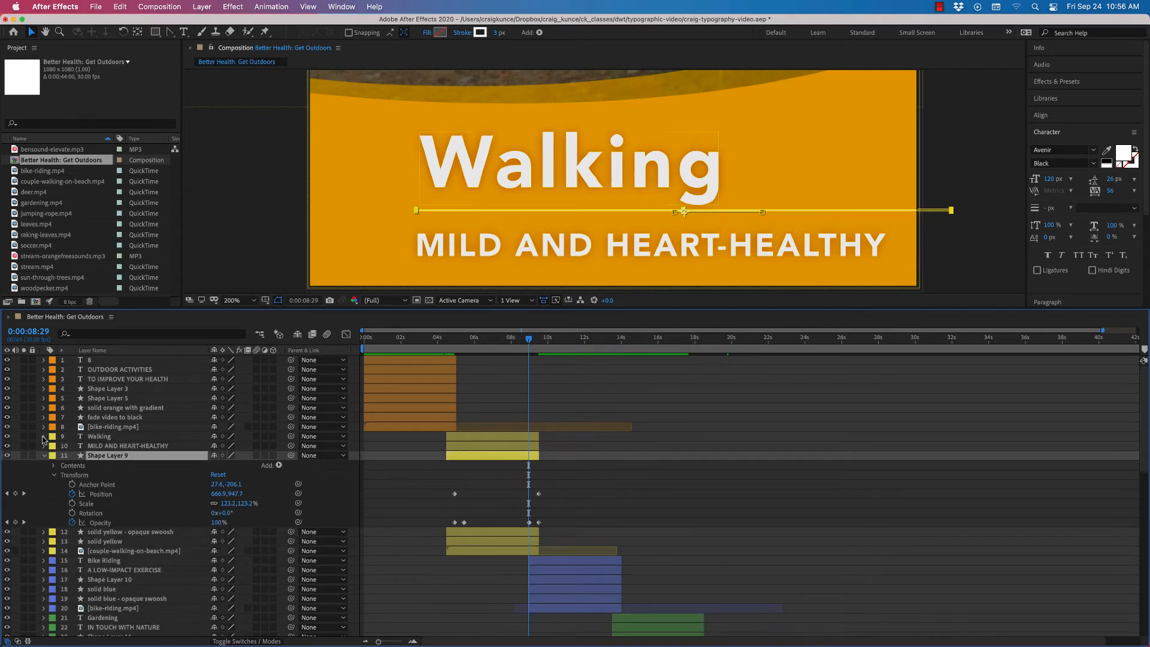
click(53, 473)
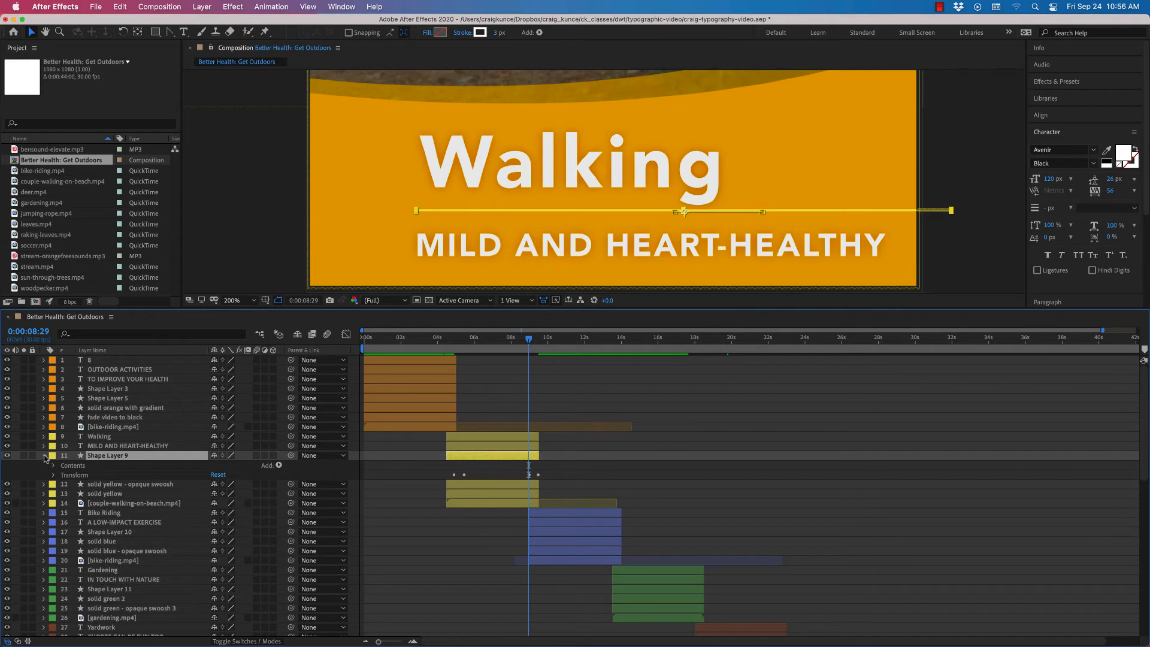
click(45, 457)
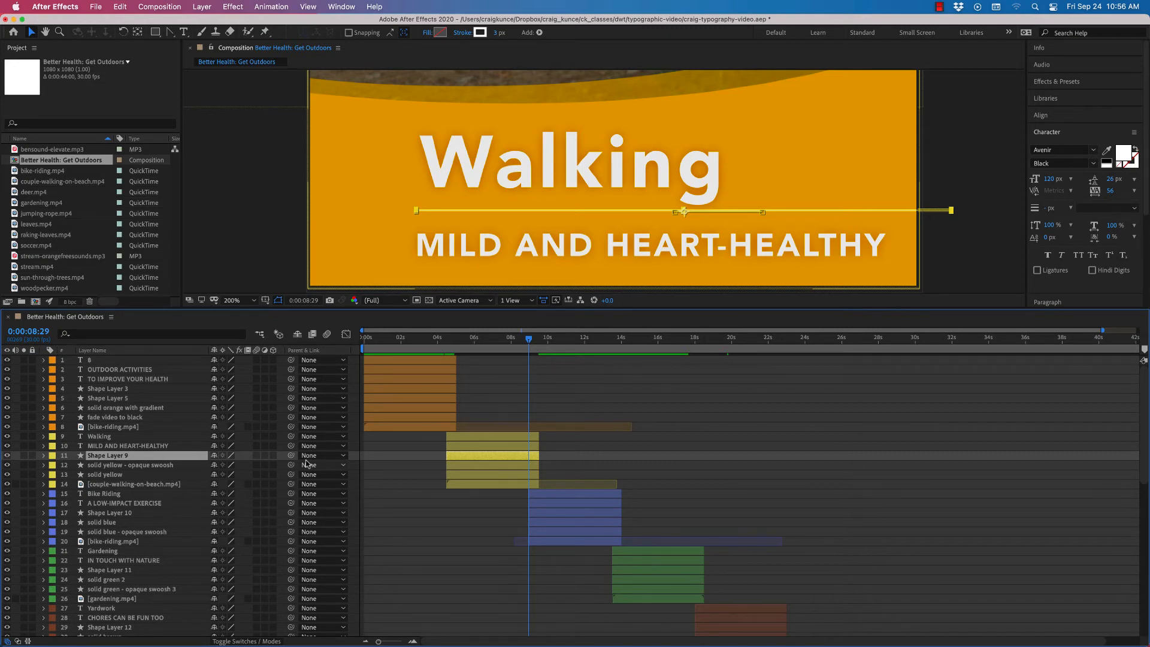
Inspect the Outer Glow settings in the "Walking" layer's Layer Styles and fold them away again.
click(543, 163)
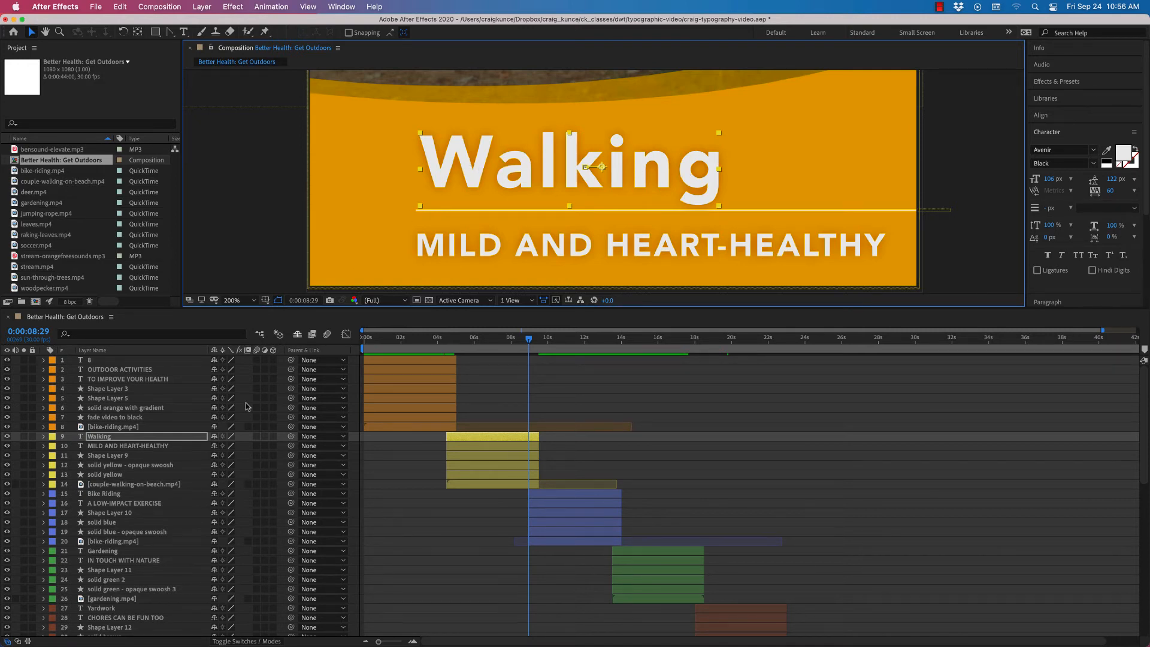
click(43, 436)
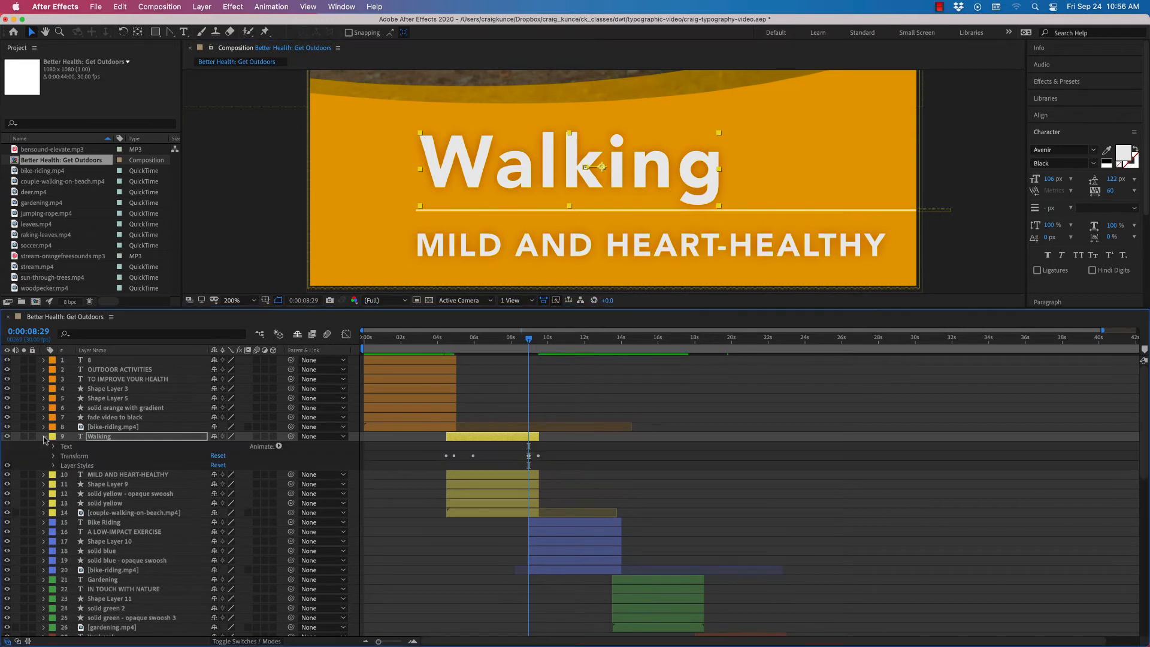
click(53, 466)
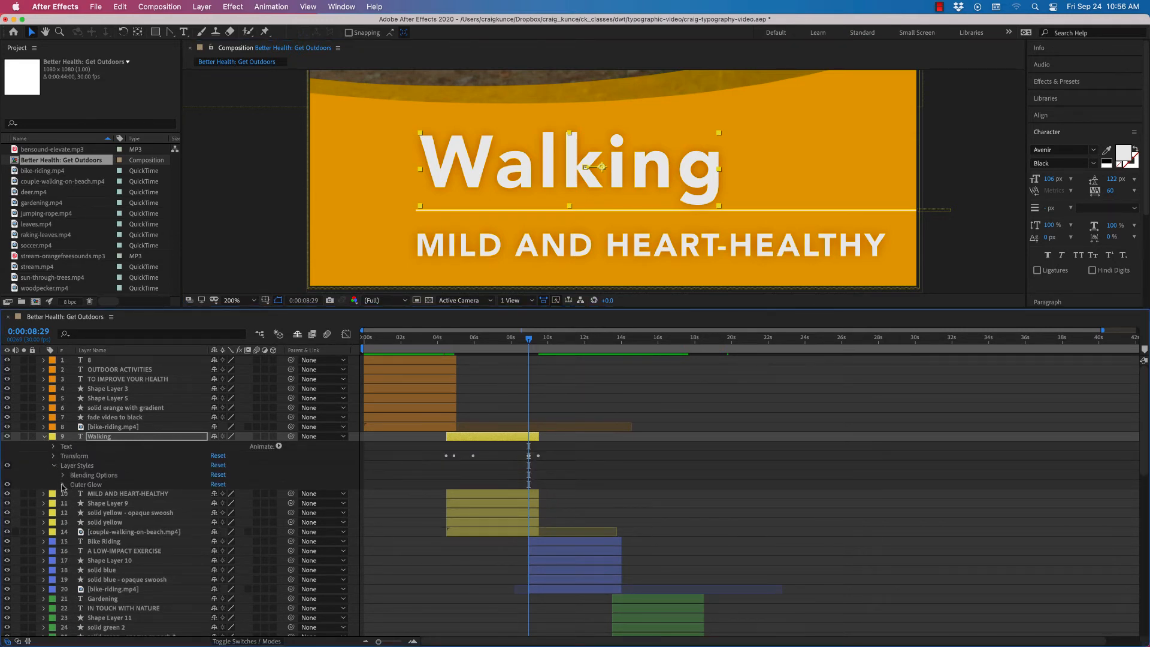
click(63, 485)
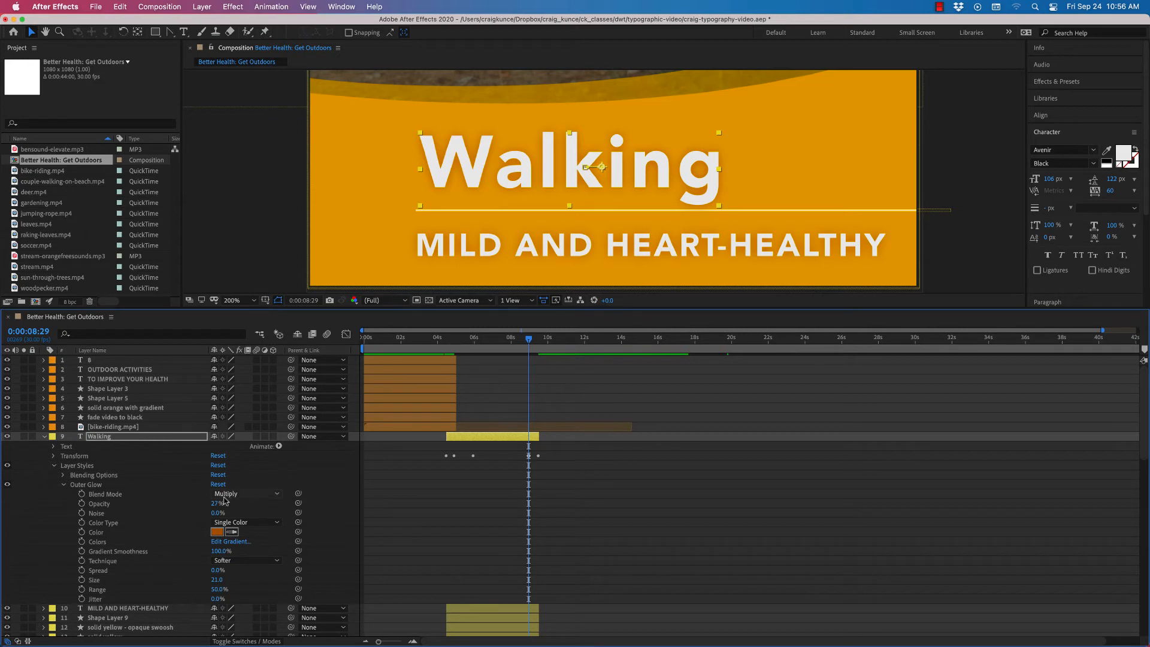
click(64, 486)
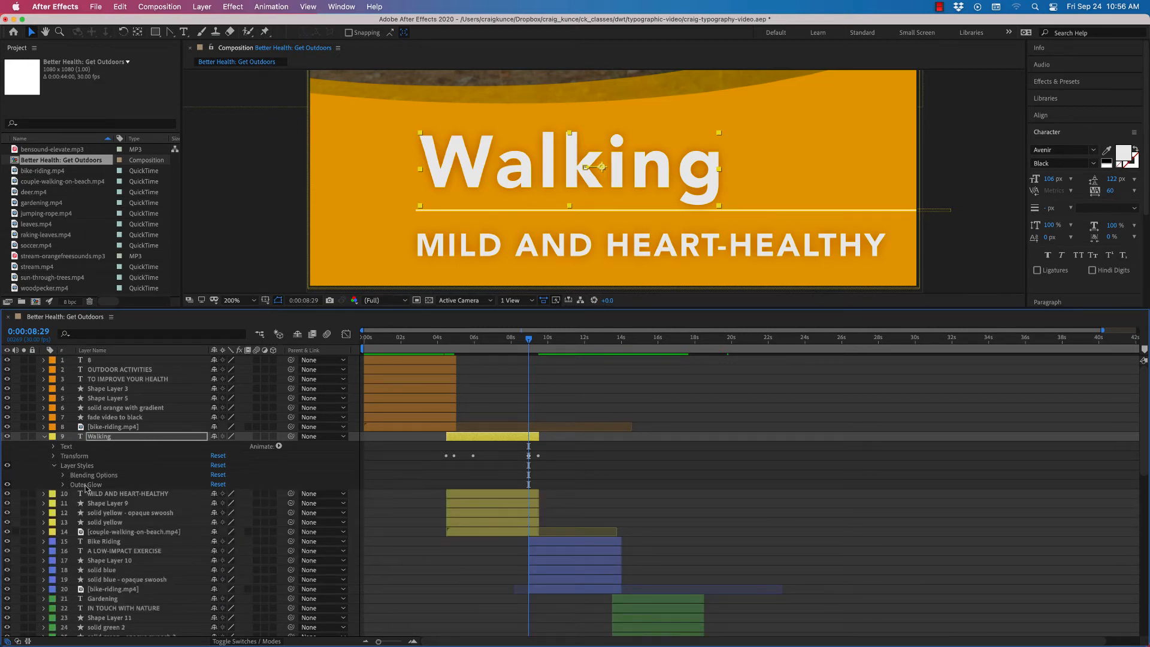
Look through the layer styles available for the "Walking" layer without applying any.
right_click(119, 439)
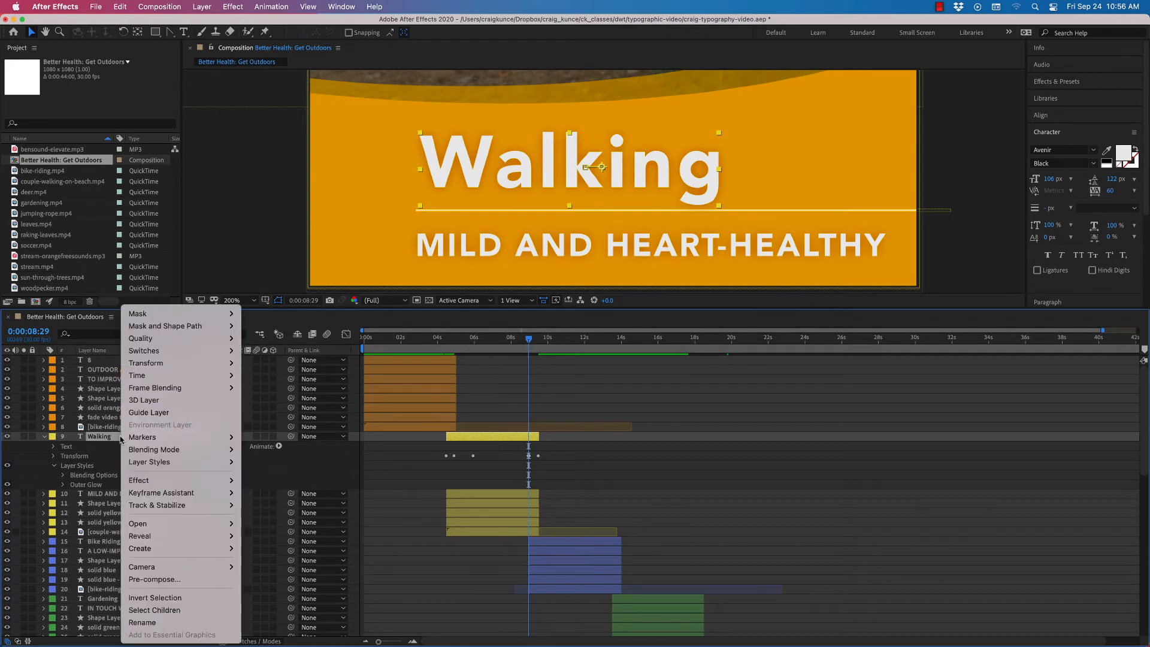
mouse_move(143, 464)
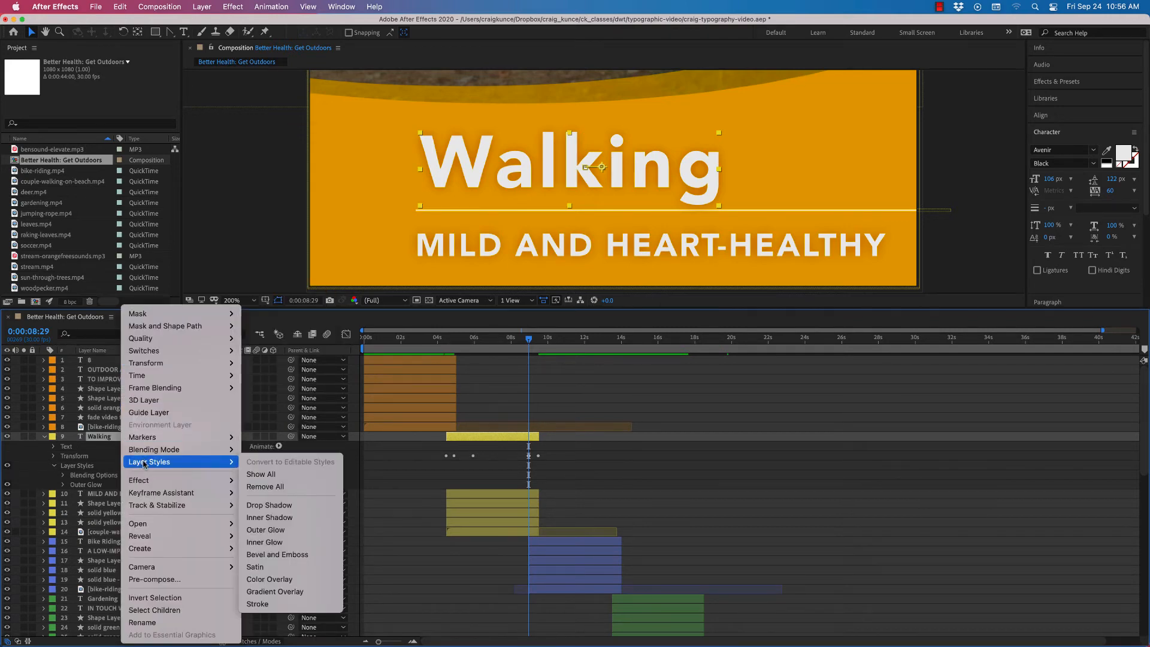
click(116, 440)
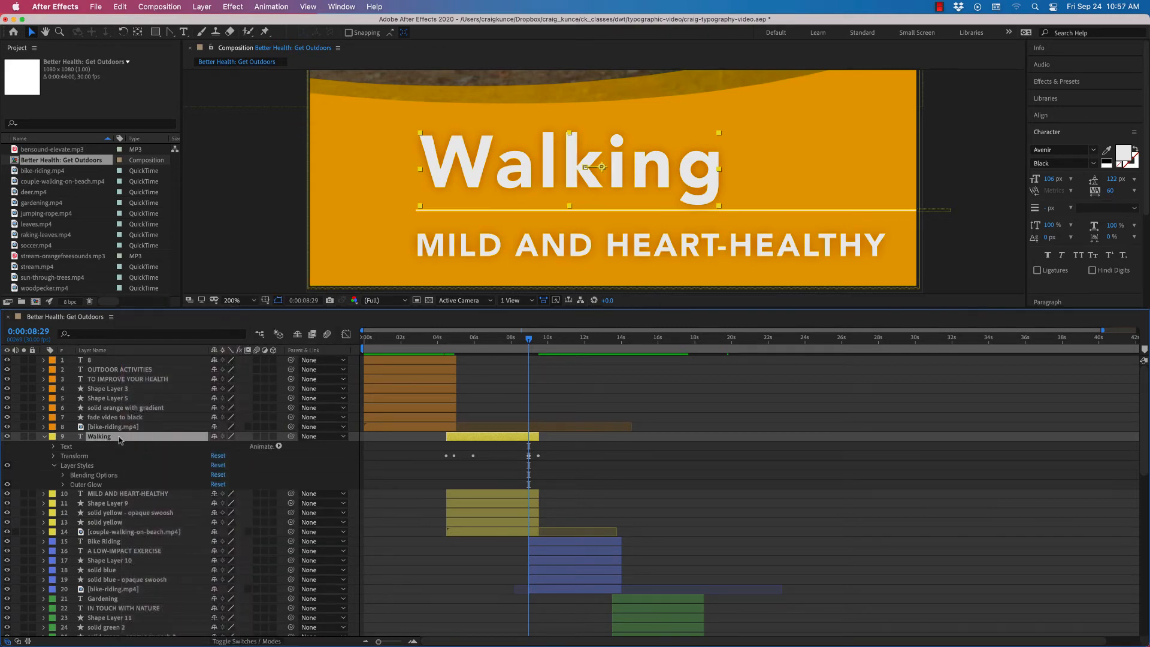
click(241, 171)
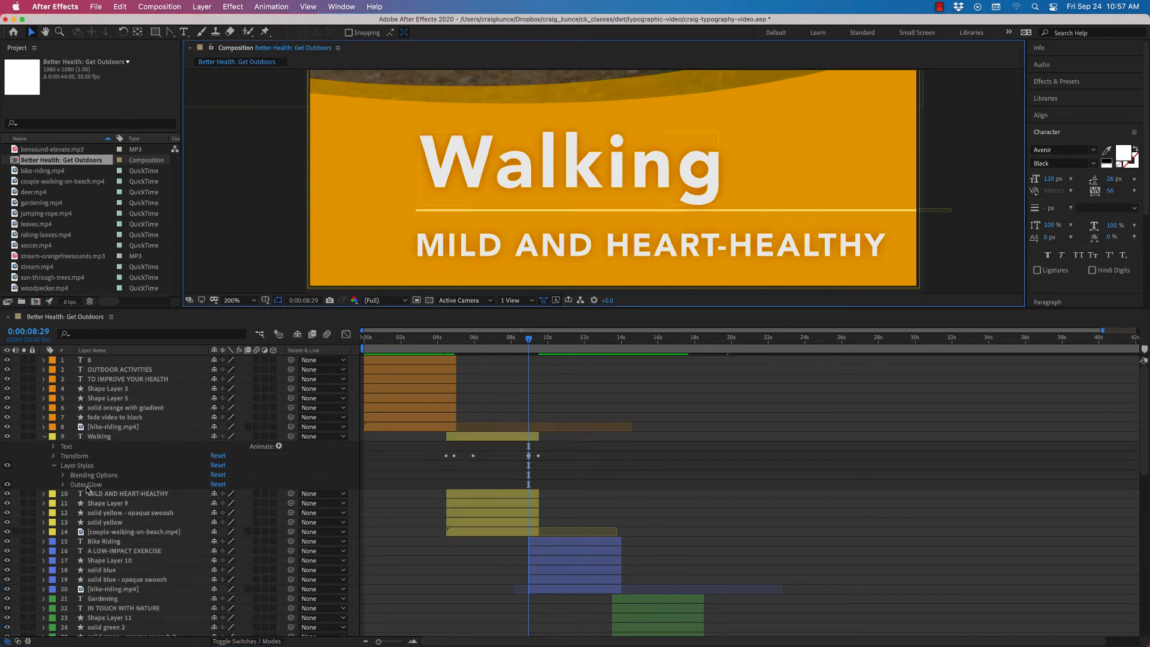
Apply a default Outer Glow layer style to "Walking", inspect its settings, and undo it.
click(120, 436)
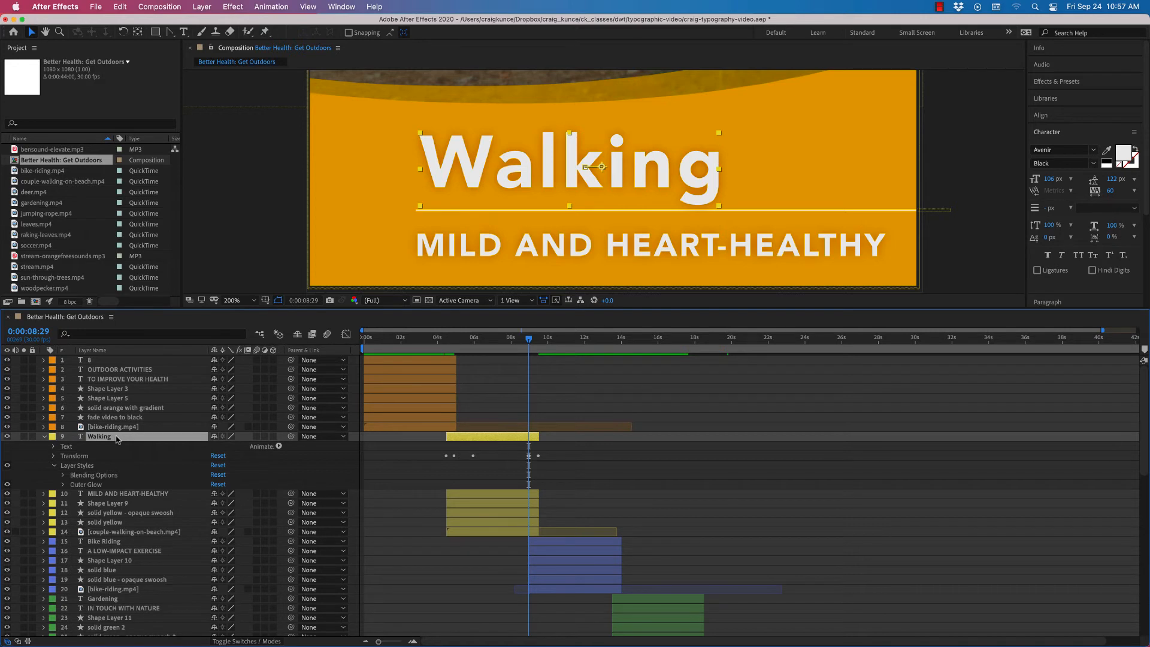
right_click(117, 439)
mouse_move(157, 463)
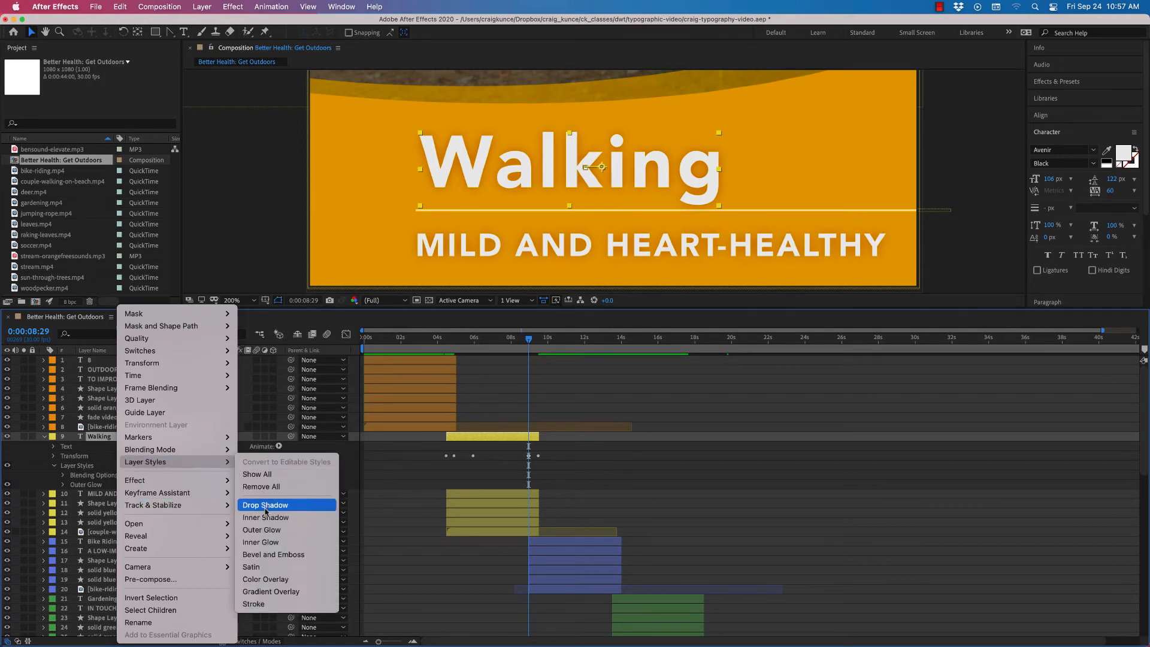
click(267, 531)
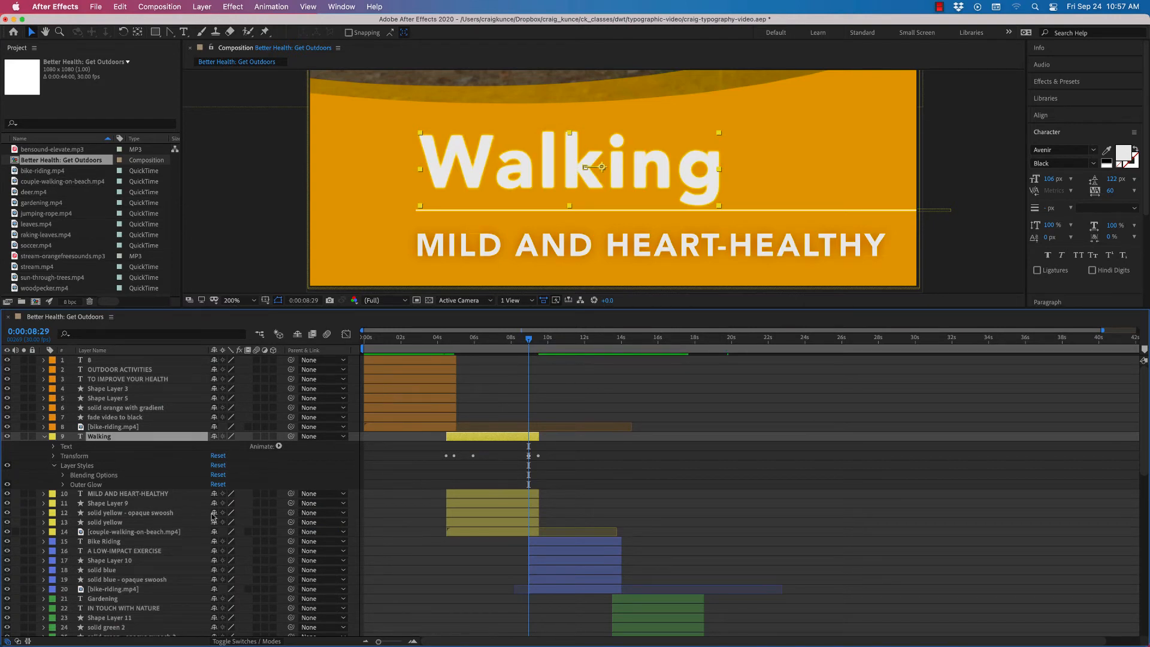
click(63, 485)
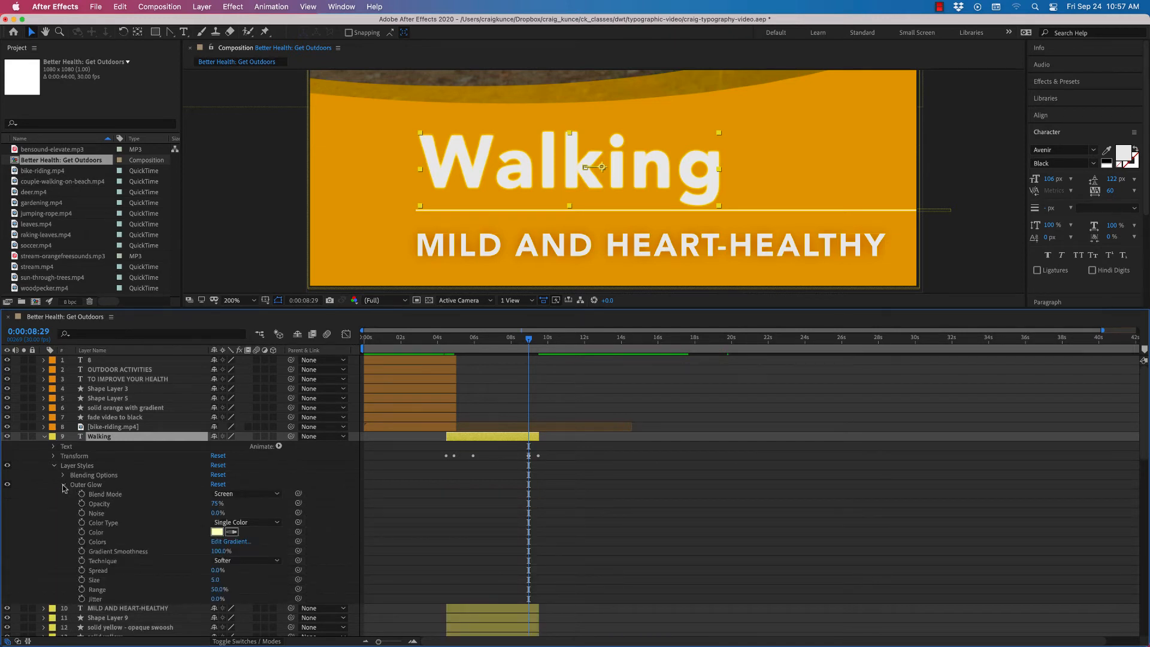
key(ctrl+z)
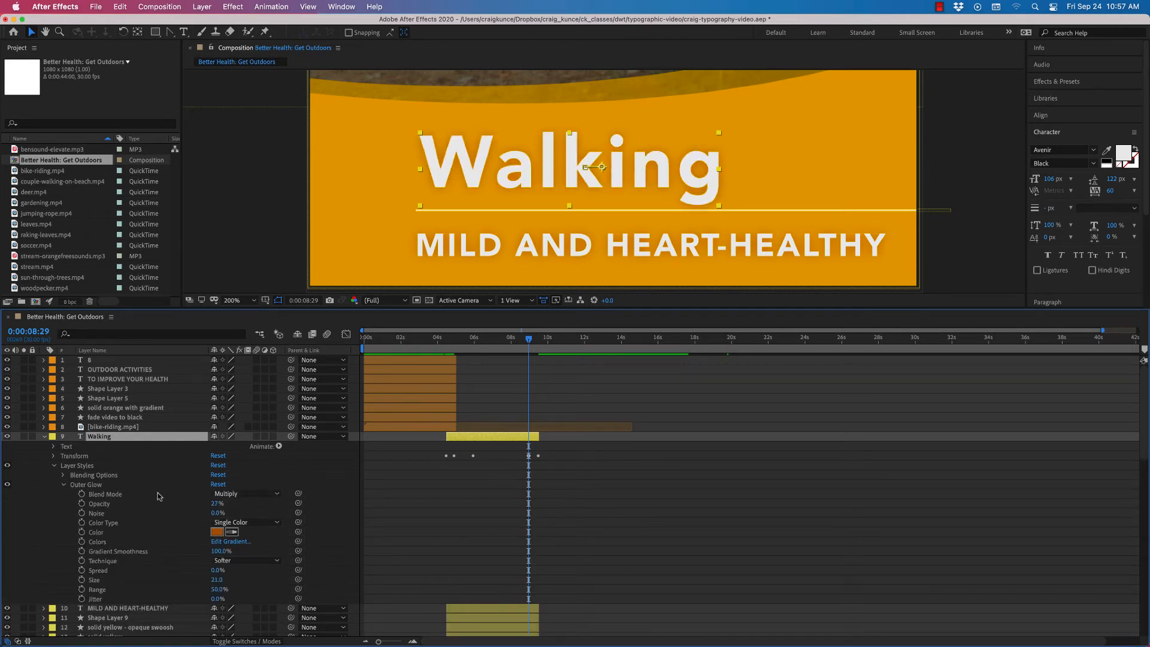
click(64, 487)
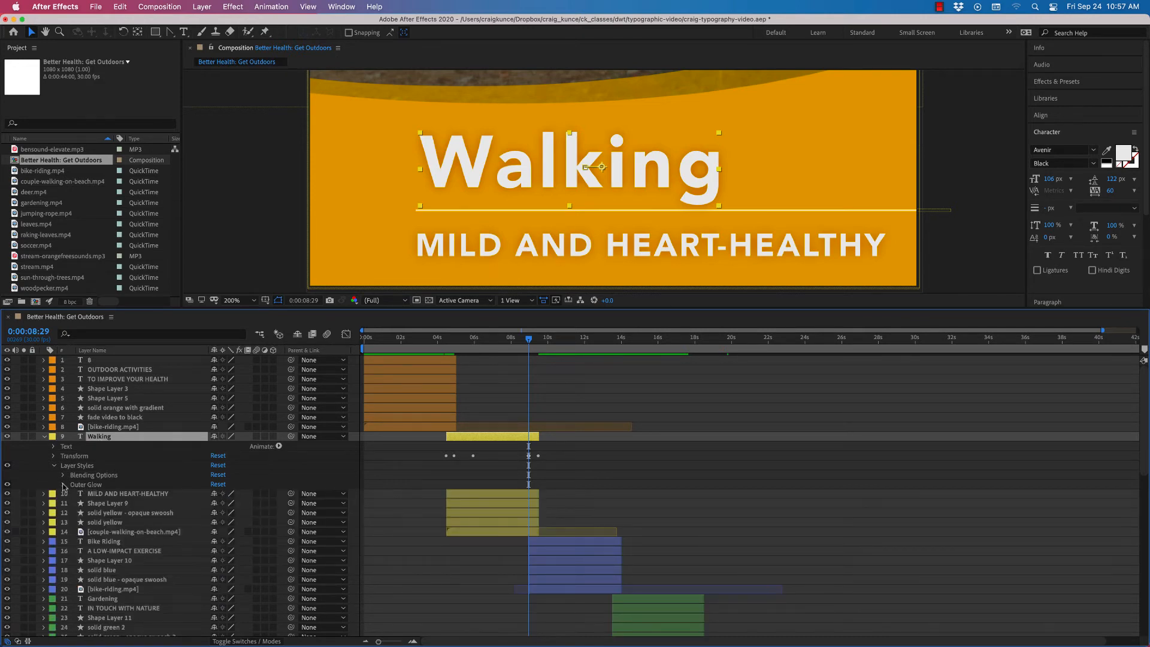
View the Outer Glow color types for "Walking", try a smaller glow size, and return the size to 21.0.
click(63, 486)
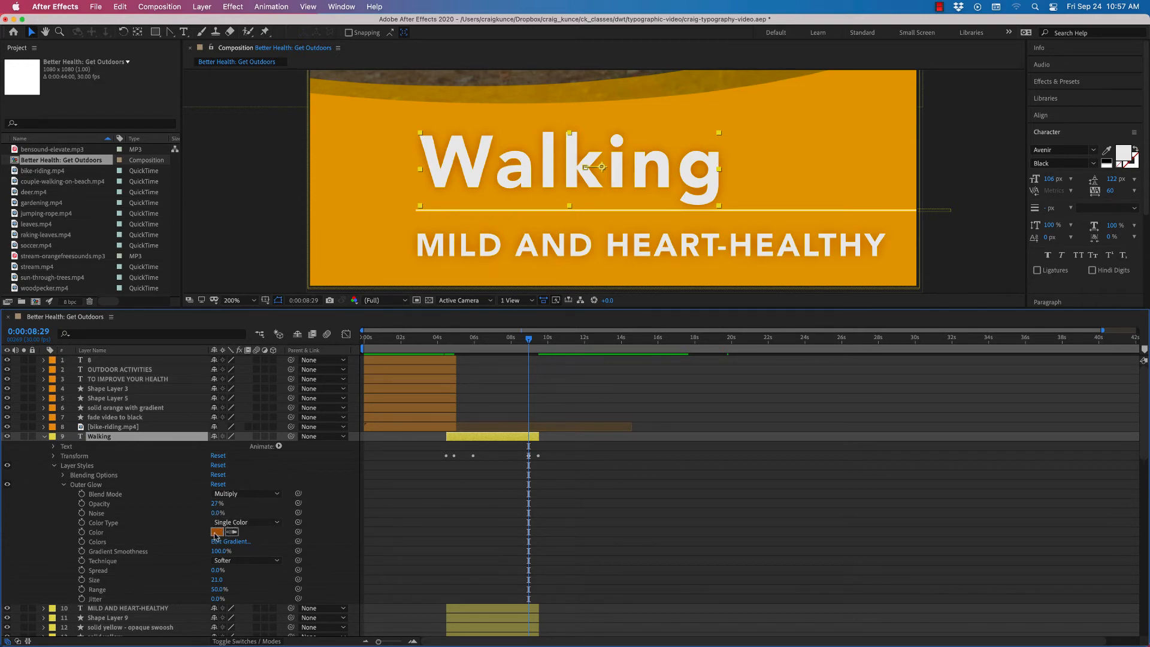
click(234, 523)
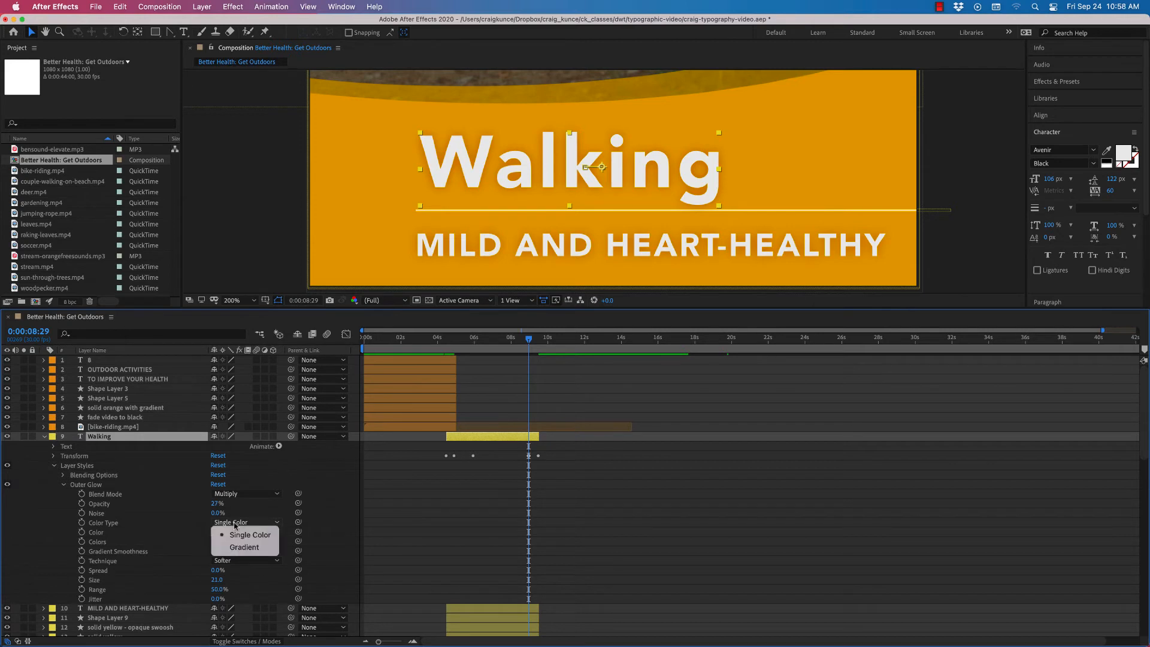
click(182, 520)
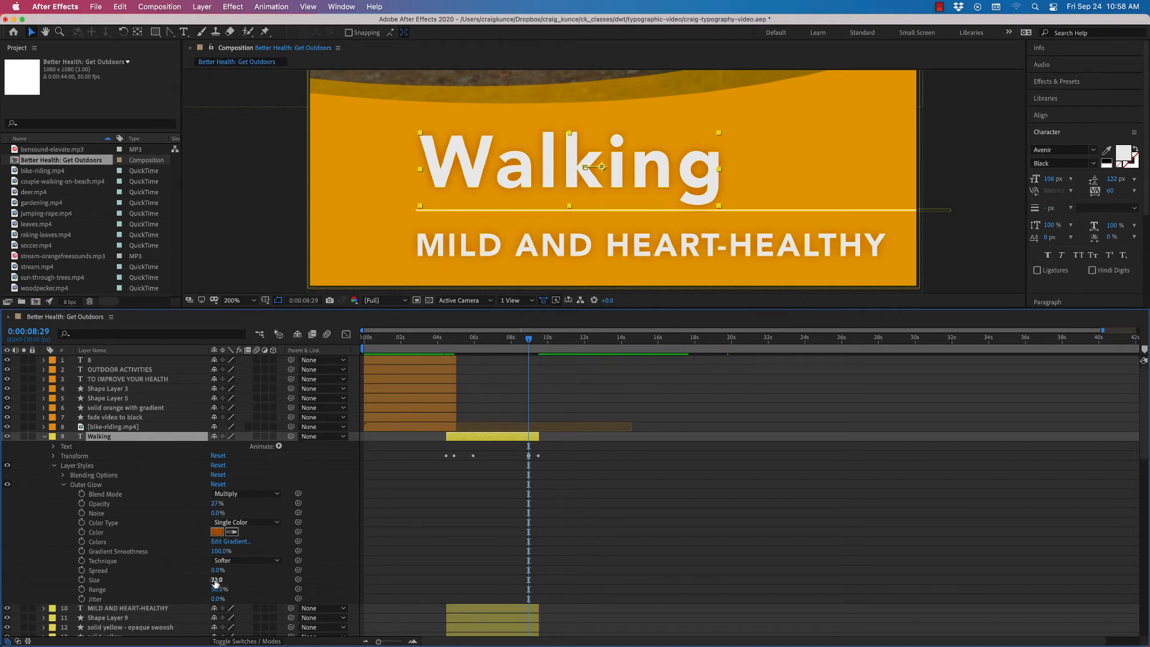
mouse_move(215, 581)
mouse_down()
mouse_move(272, 579)
mouse_move(207, 581)
mouse_up()
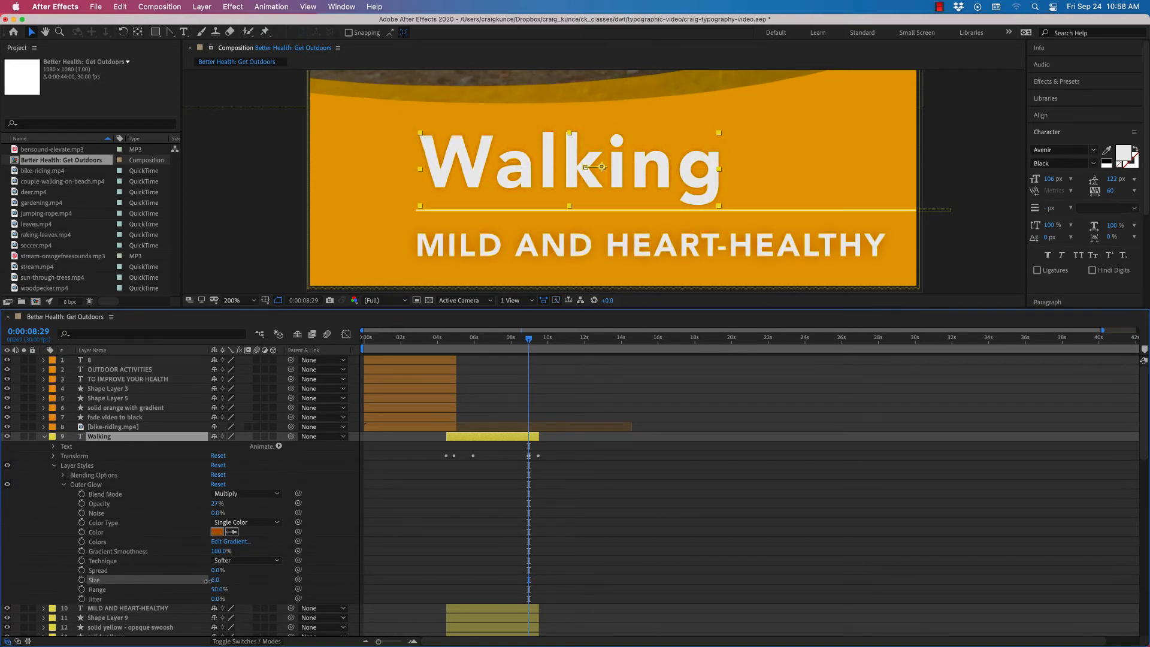
drag(210, 580, 212, 583)
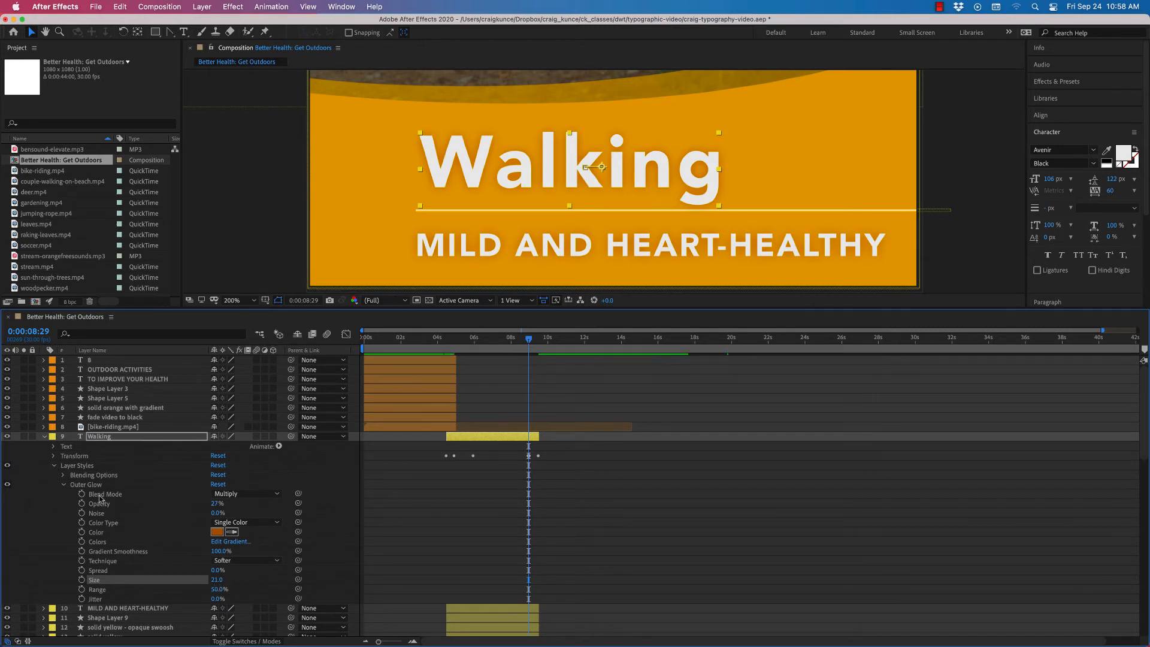
Collapse the Outer Glow, Layer Styles and remaining "Walking" properties into a single timeline row.
click(63, 485)
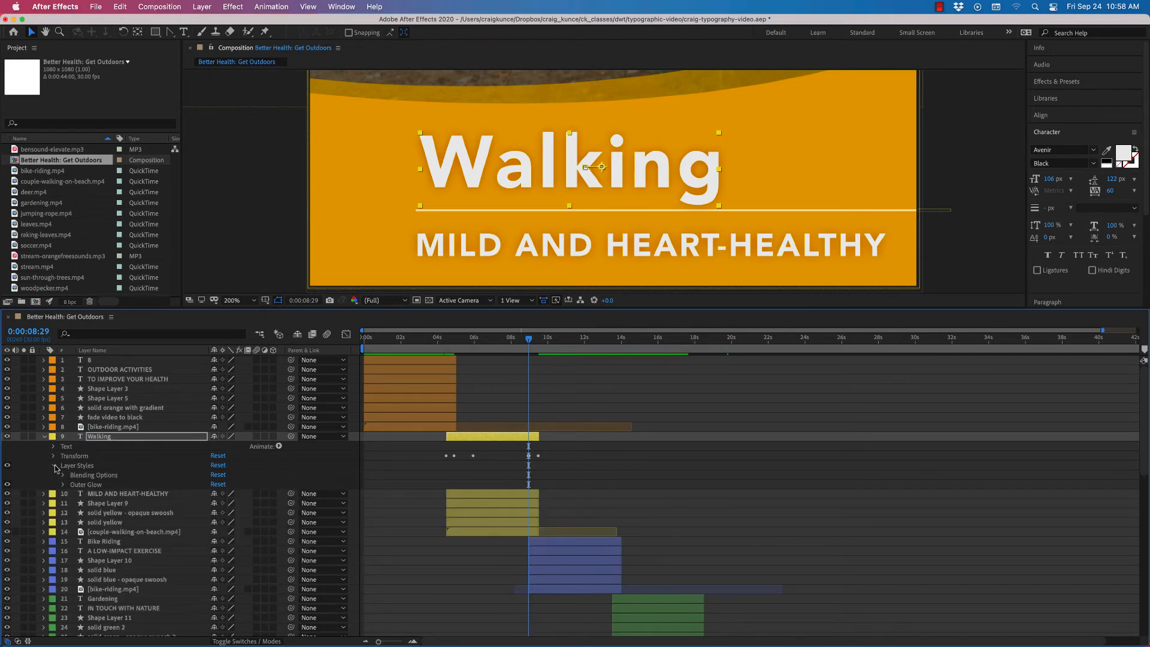
click(56, 466)
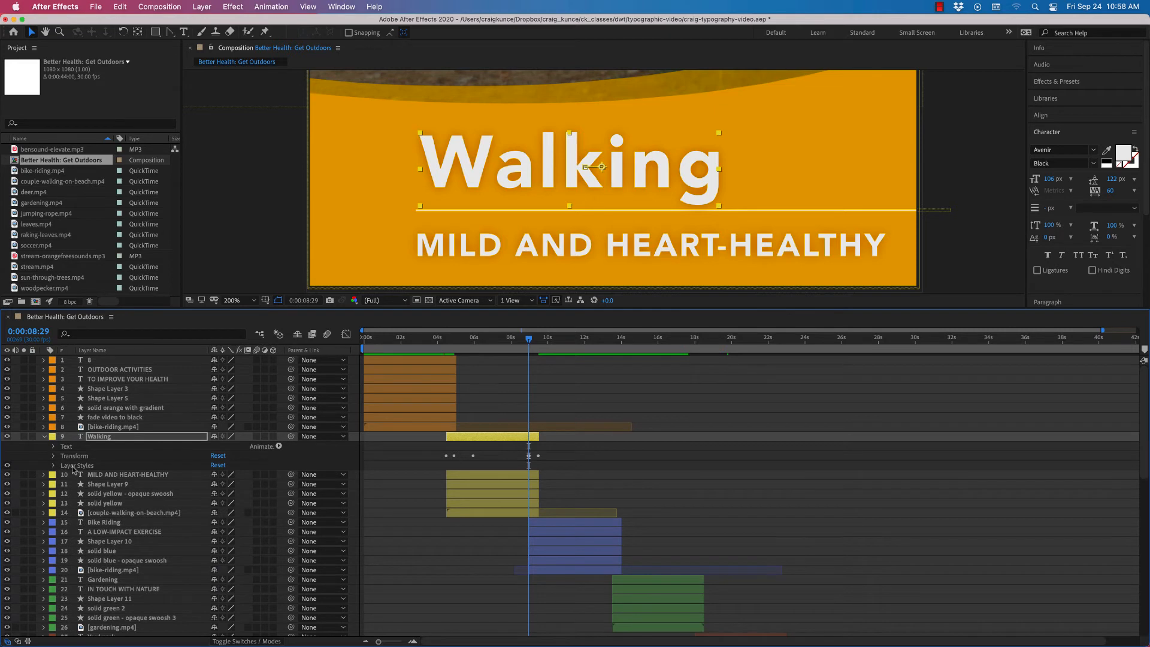
click(44, 436)
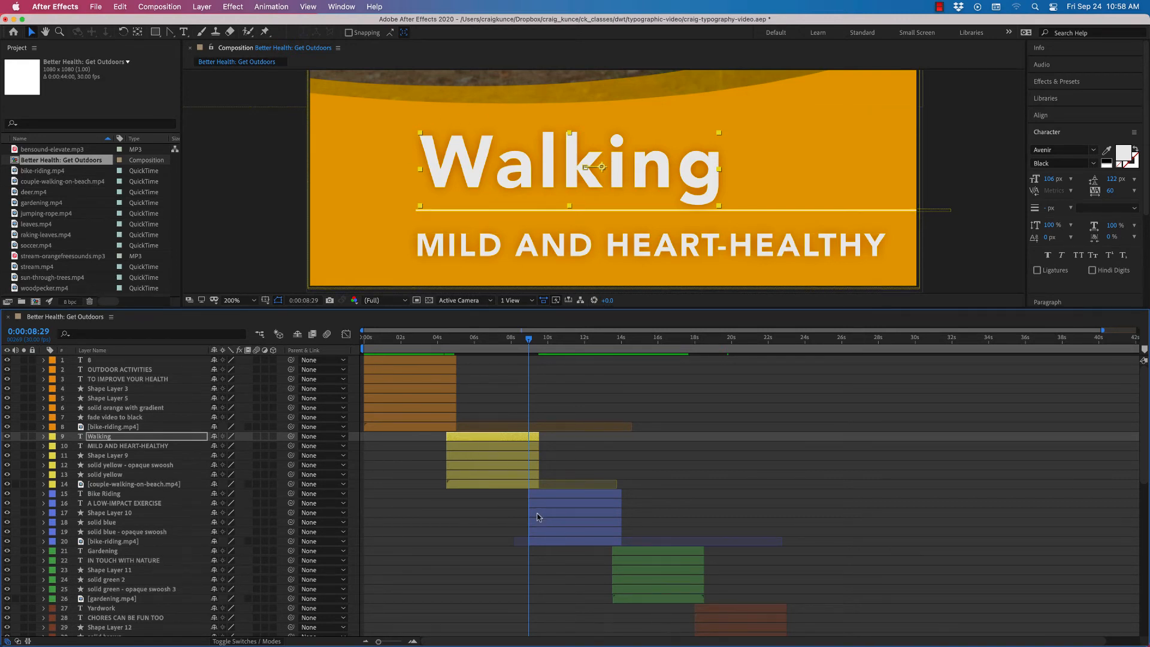
Select the six blue layers from "Bike Riding" to [bike-riding.mp4], try shifting them in time, return them to their start, and deselect them.
click(132, 495)
shift+click(138, 540)
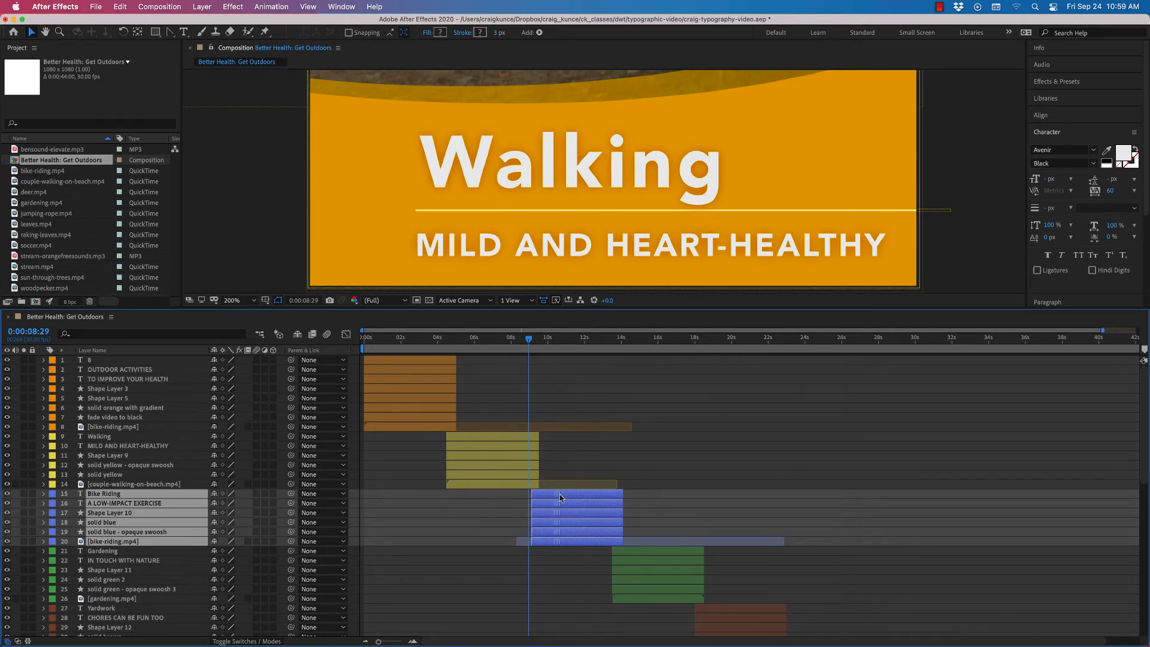
mouse_move(554, 497)
mouse_down()
mouse_move(855, 503)
mouse_move(628, 512)
mouse_move(653, 500)
mouse_move(556, 494)
mouse_up()
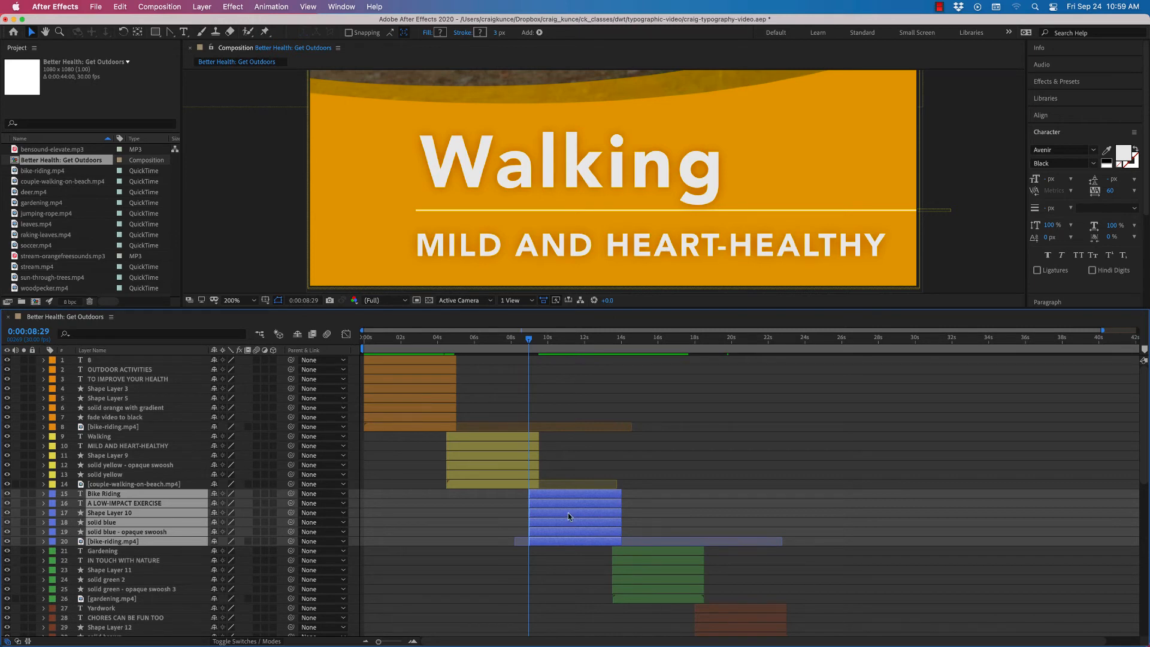
click(631, 453)
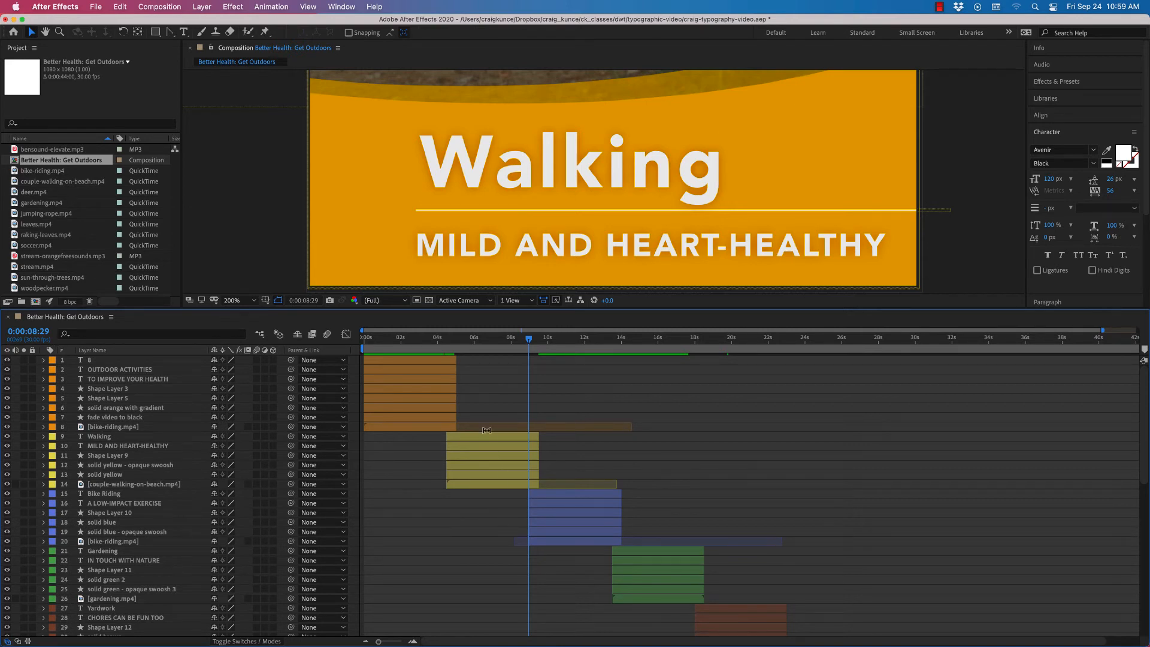
Try extending the end of all six blue bike riding layers to about 16 seconds, and undo the extension.
click(539, 495)
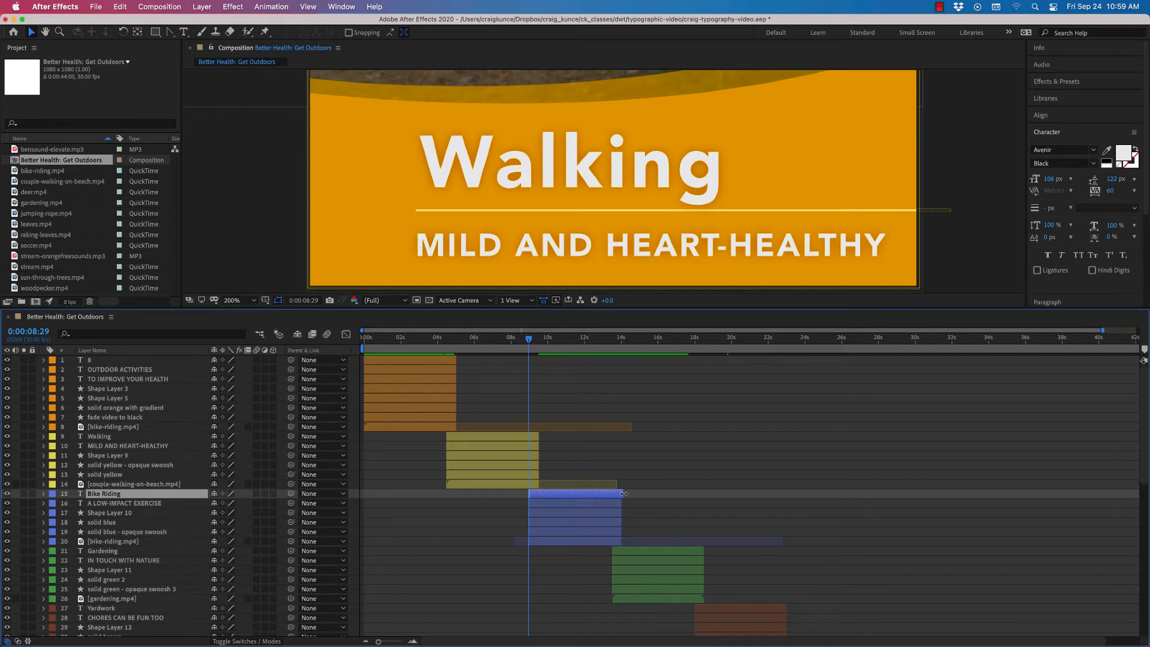
drag(624, 494, 657, 498)
shift+click(546, 542)
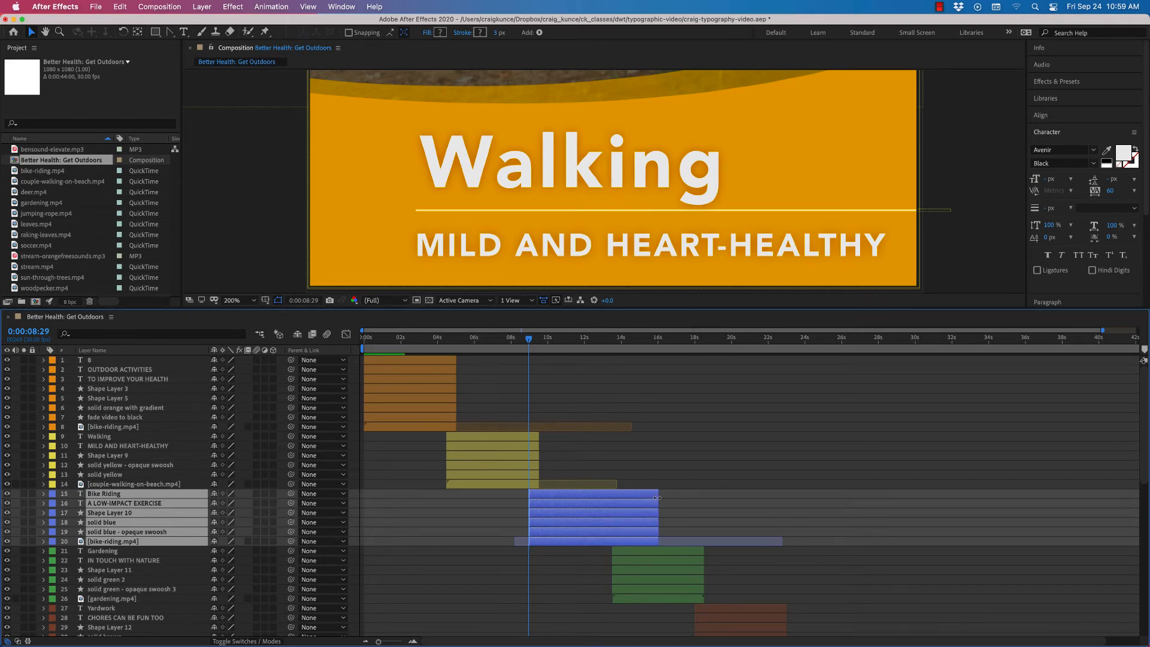
key(super+z)
click(657, 506)
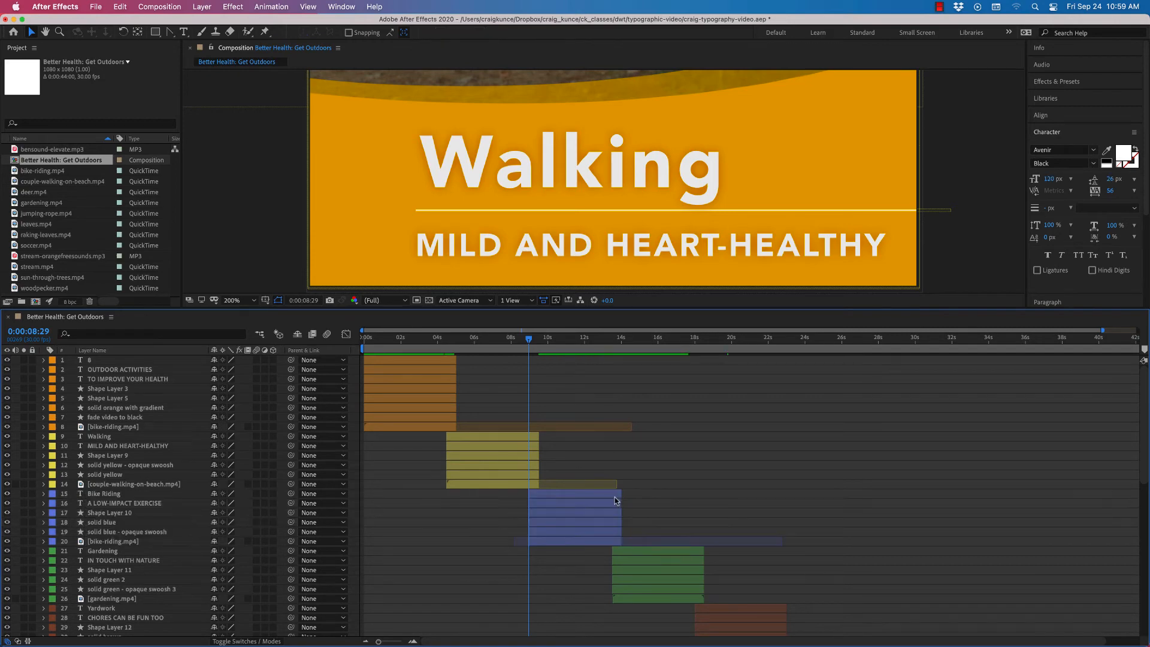
Try setting the "Bike Riding" text layer's out point at 0:00:15:02, and undo it.
click(605, 494)
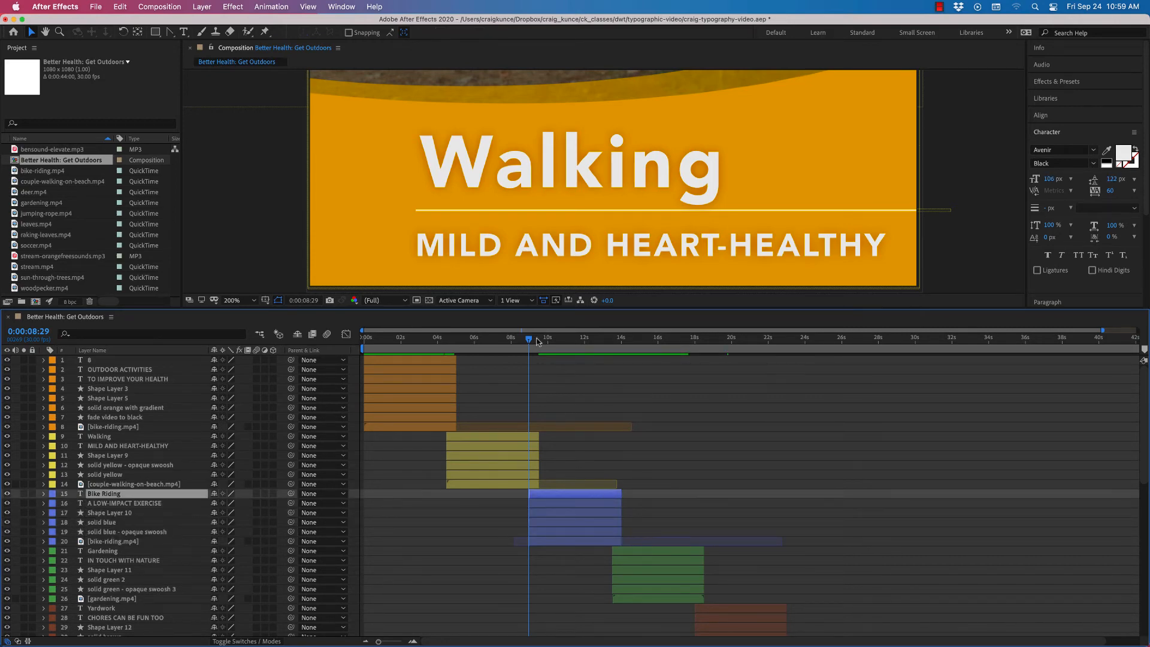
drag(529, 341, 642, 347)
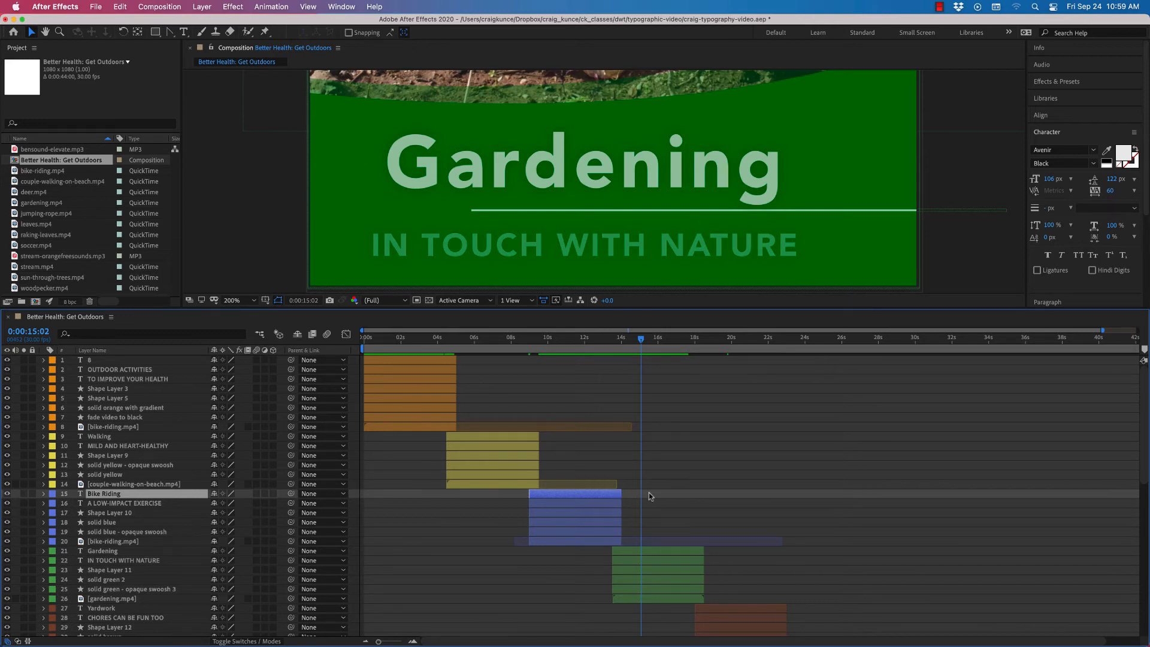
key(alt+bracketright)
key(super+z)
Try setting the "Bike Riding" text layer's in point at 0:00:07:20, and undo it.
drag(641, 342, 506, 356)
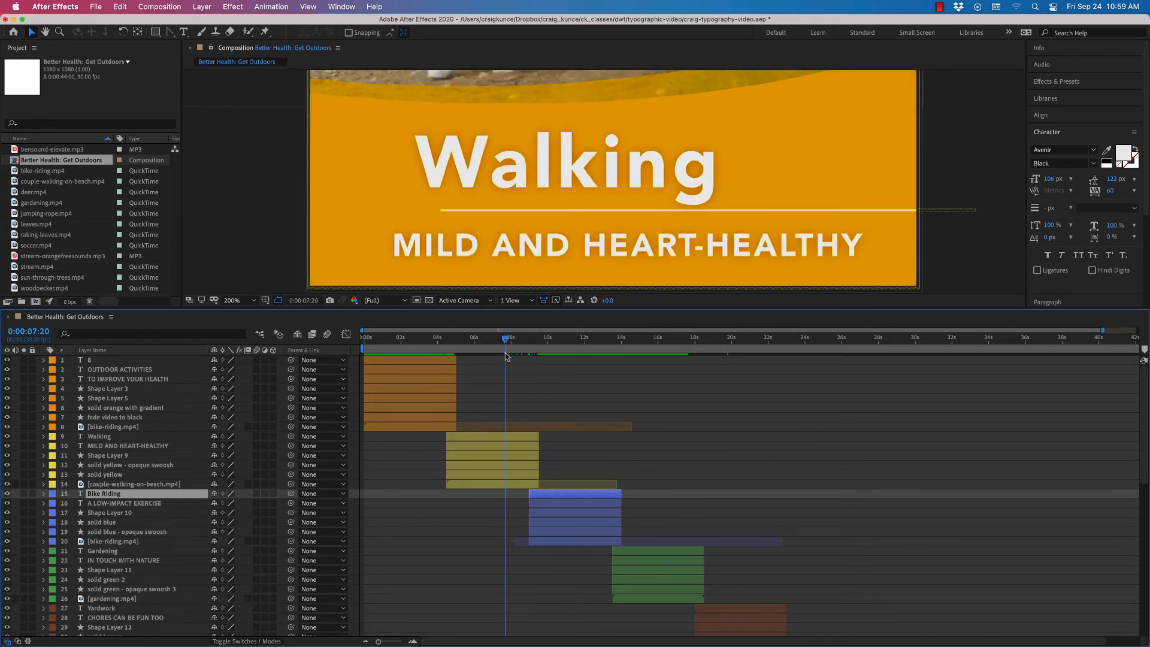
key(alt+bracketleft)
key(super+z)
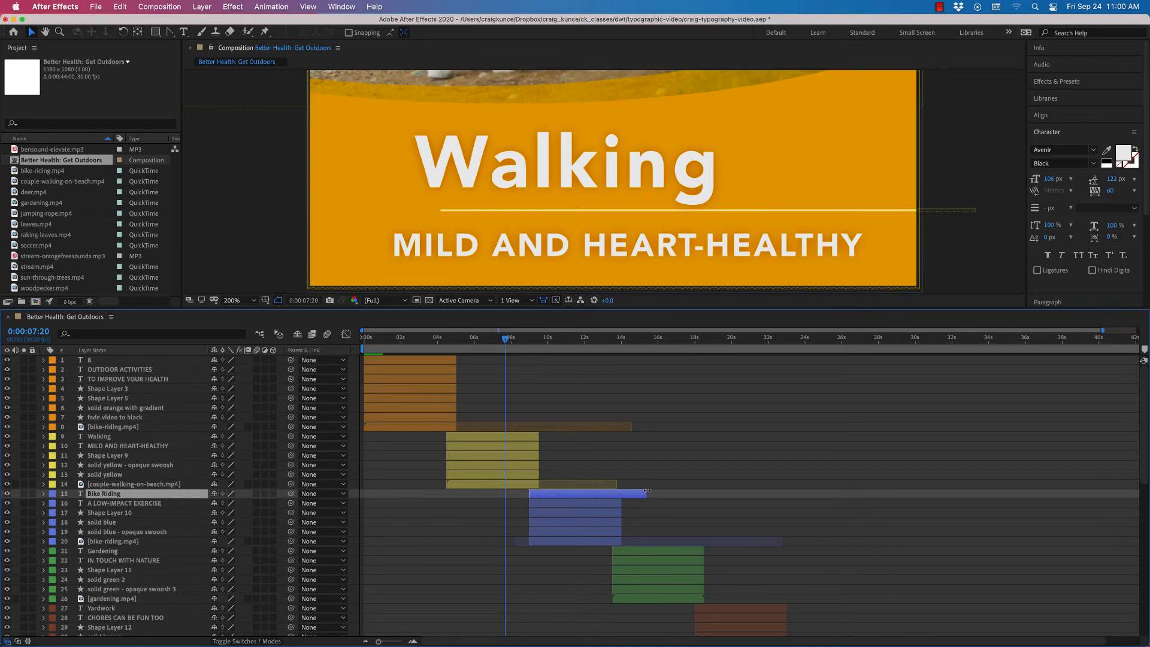
Expand and select the blue [bike-riding.mp4] layer, and move the current time to 0:00:11:19 in its scene.
drag(504, 337, 649, 347)
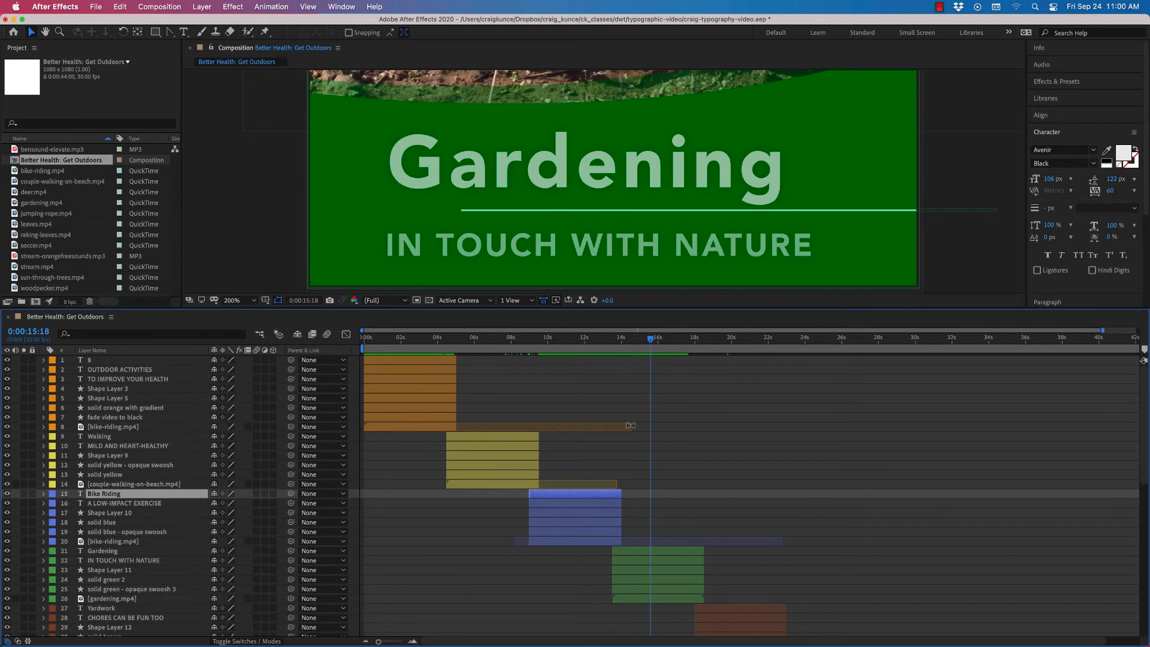
click(43, 541)
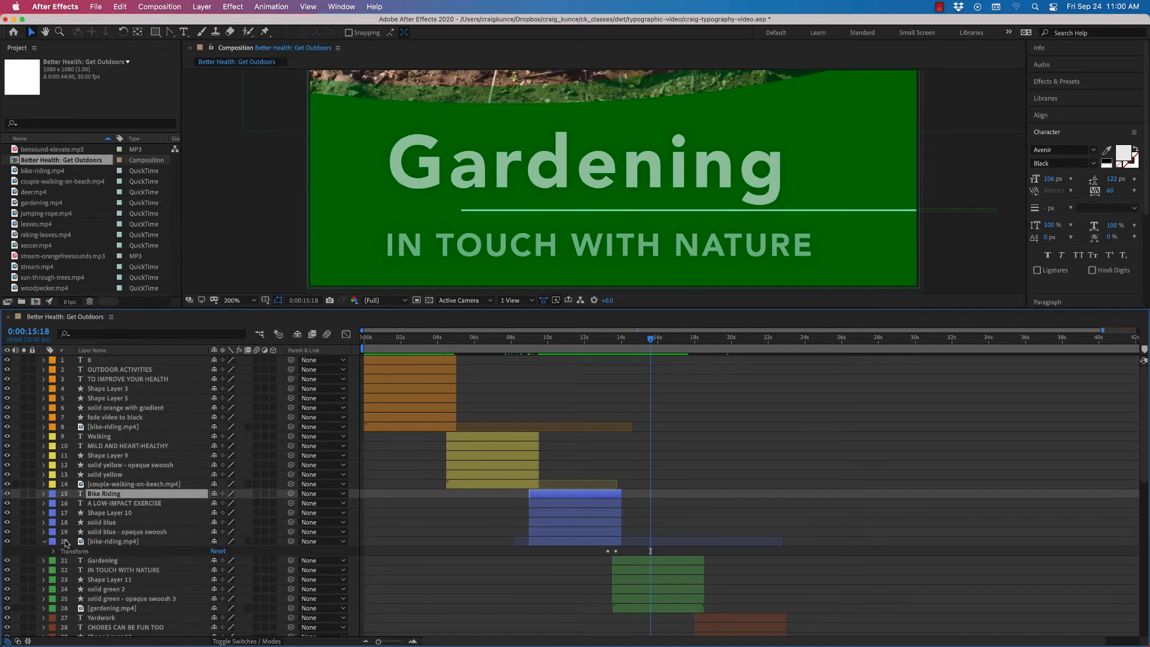
click(118, 542)
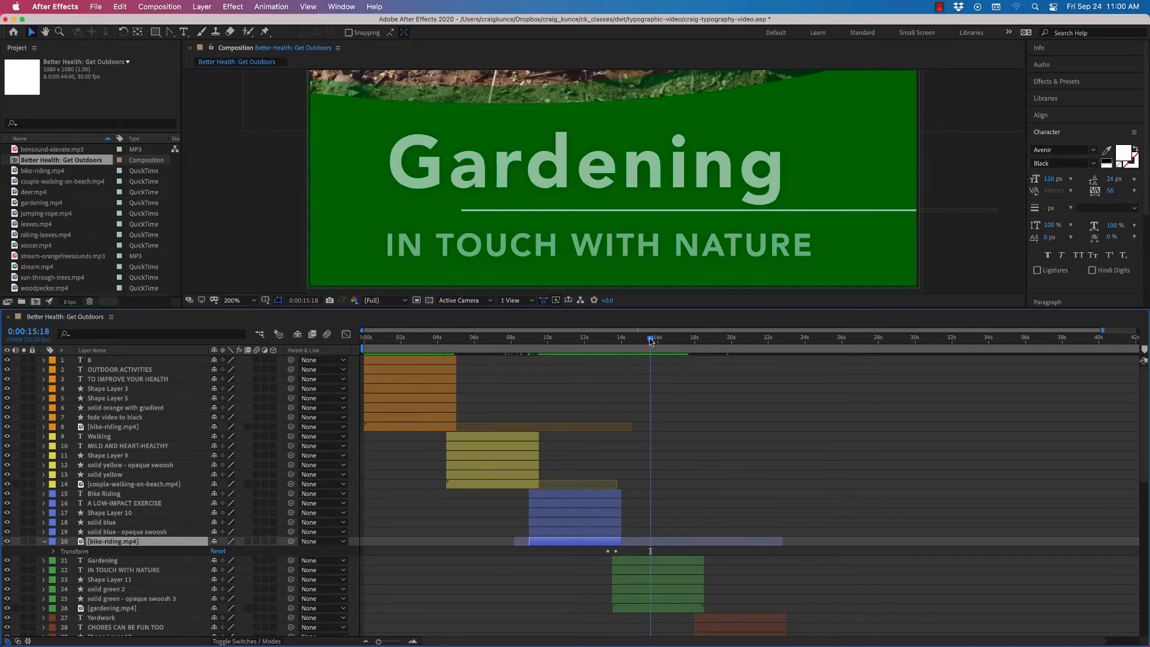
drag(651, 341, 578, 341)
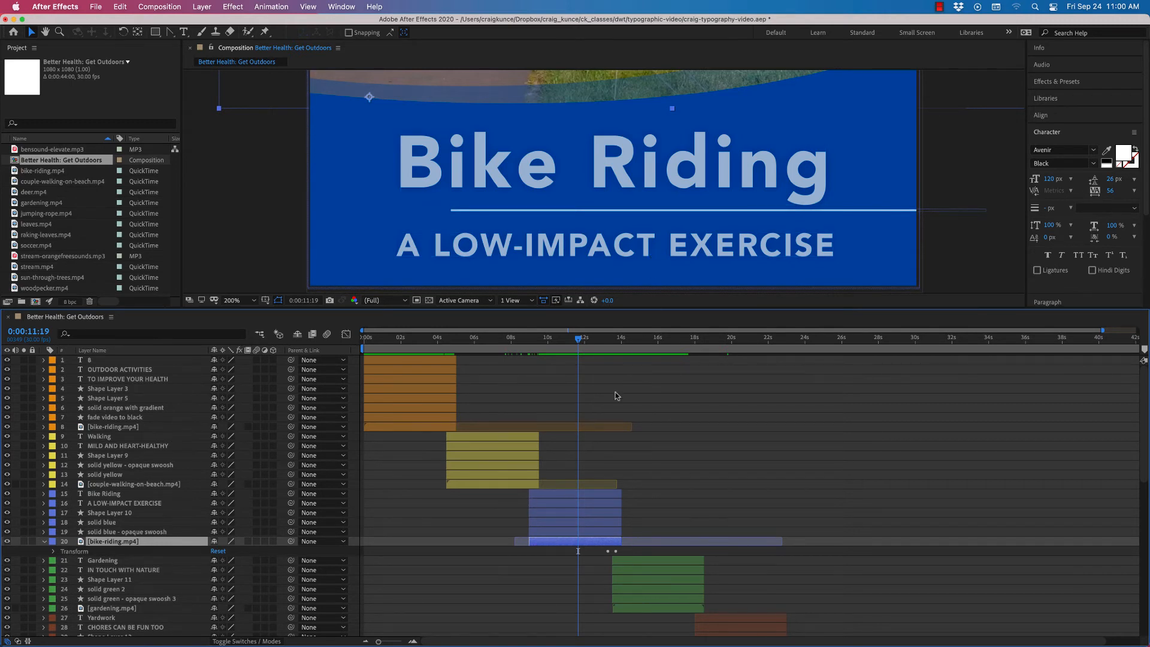
Fit the whole composition in the viewer and preview the bike riding scene to 0:00:13:20.
click(254, 302)
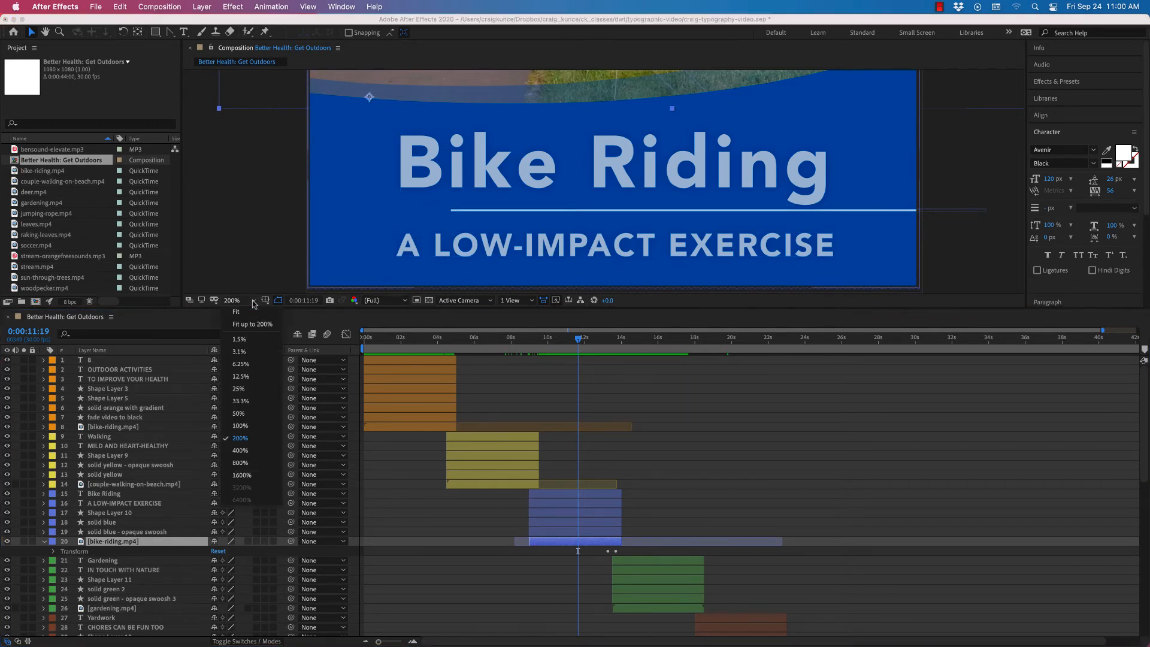
click(236, 311)
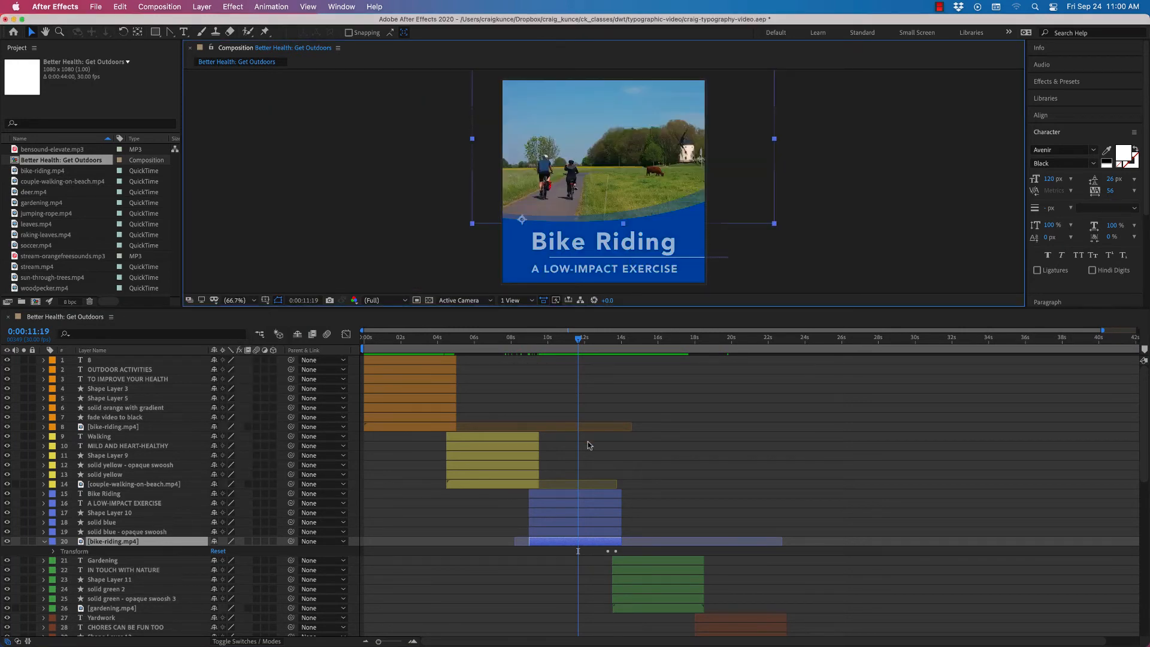
mouse_move(577, 341)
mouse_down()
mouse_move(508, 346)
mouse_move(571, 355)
mouse_up()
key(space)
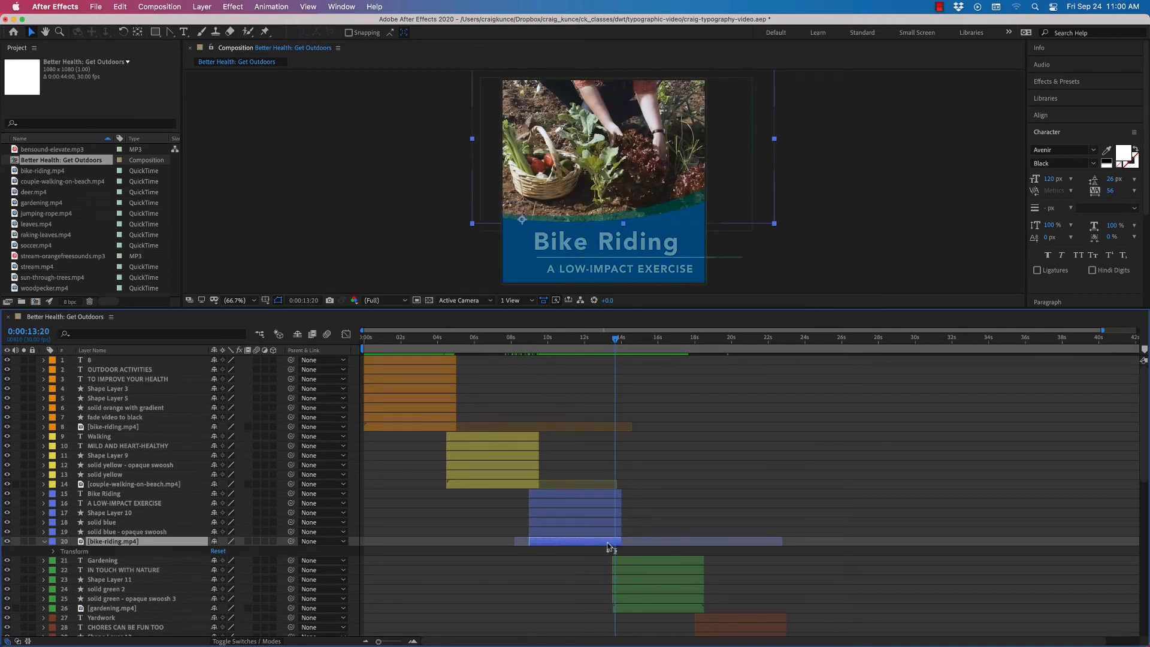
Try extending the blue [bike-riding.mp4] clip to its full length, and hide layers 1 to 14 to review its footage.
drag(620, 541, 797, 542)
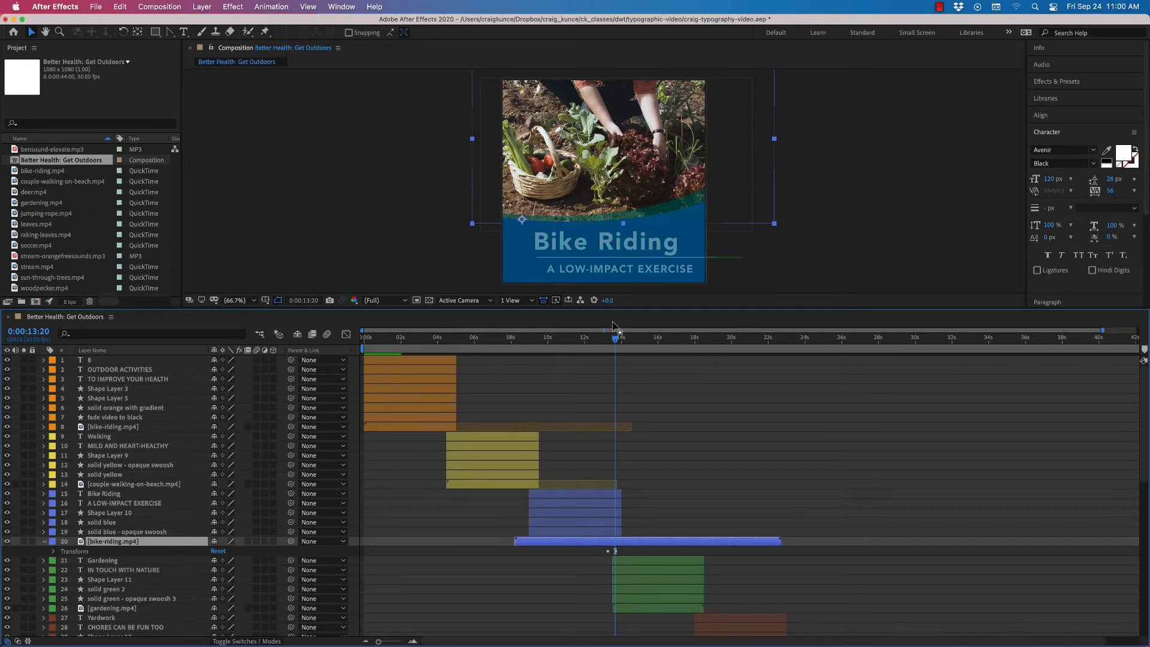
drag(615, 340, 516, 357)
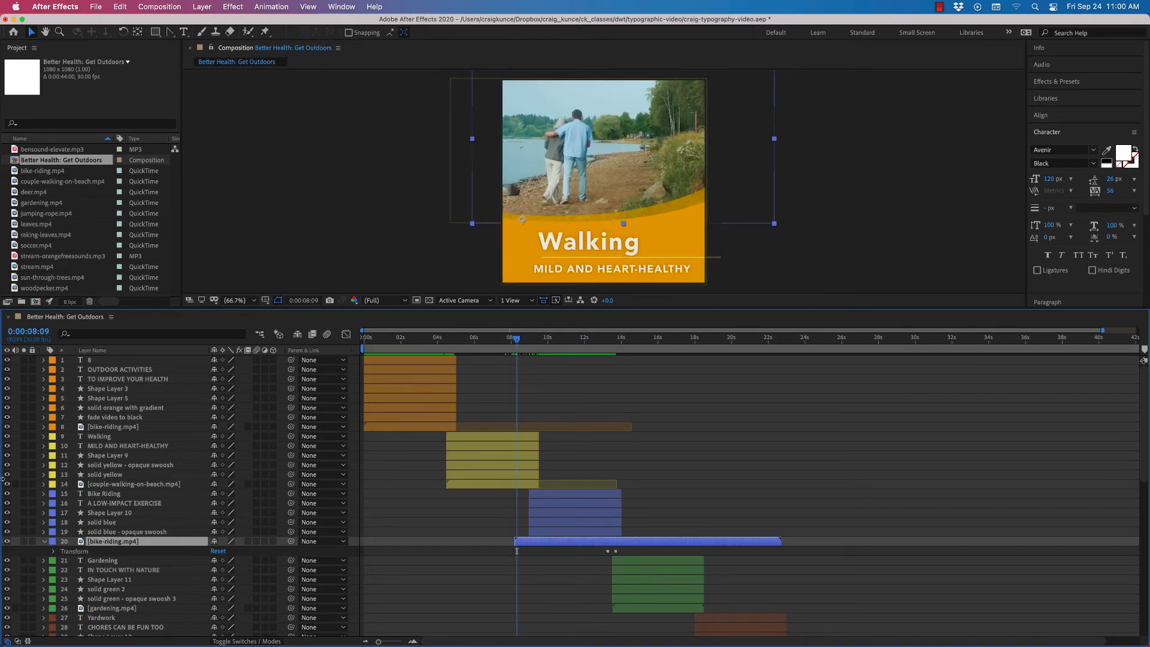
drag(7, 484, 8, 357)
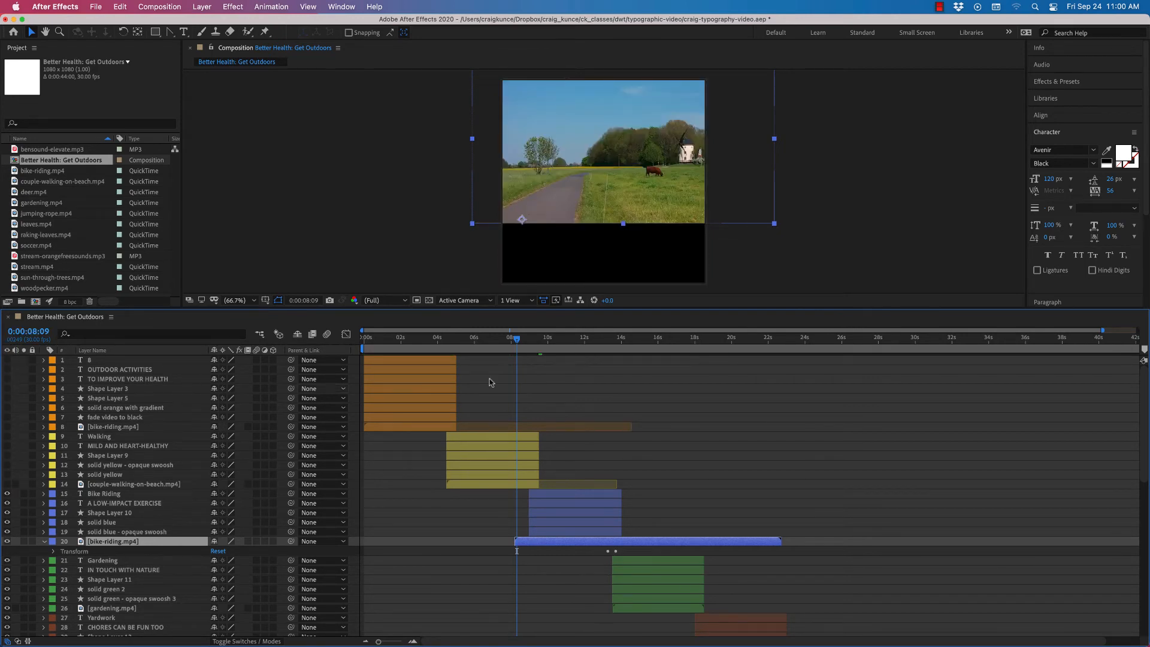
key(space)
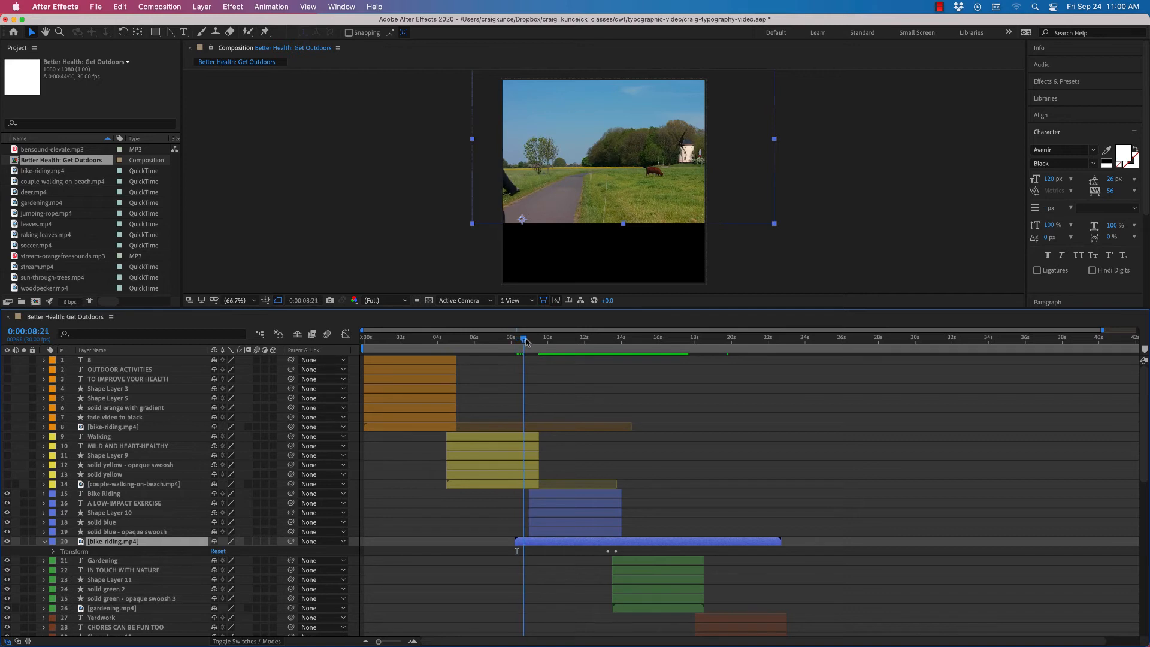
drag(557, 346, 623, 354)
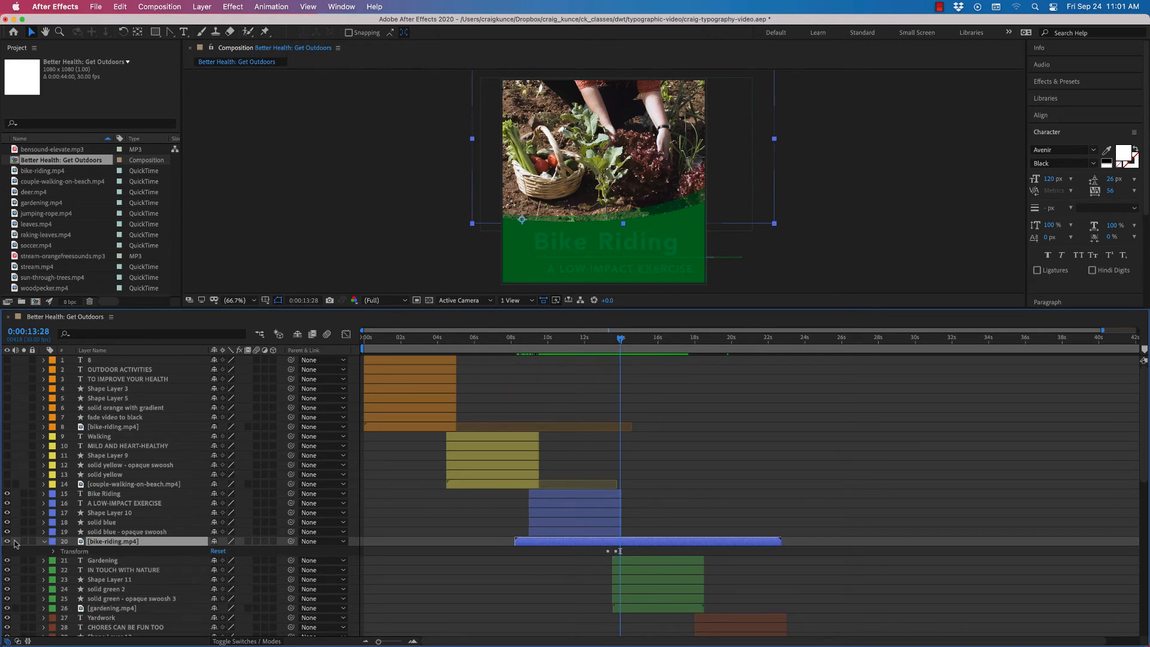
Delete both Opacity keyframes of the blue [bike-riding.mp4] layer and check the scene back to 0:00:12:27.
click(54, 551)
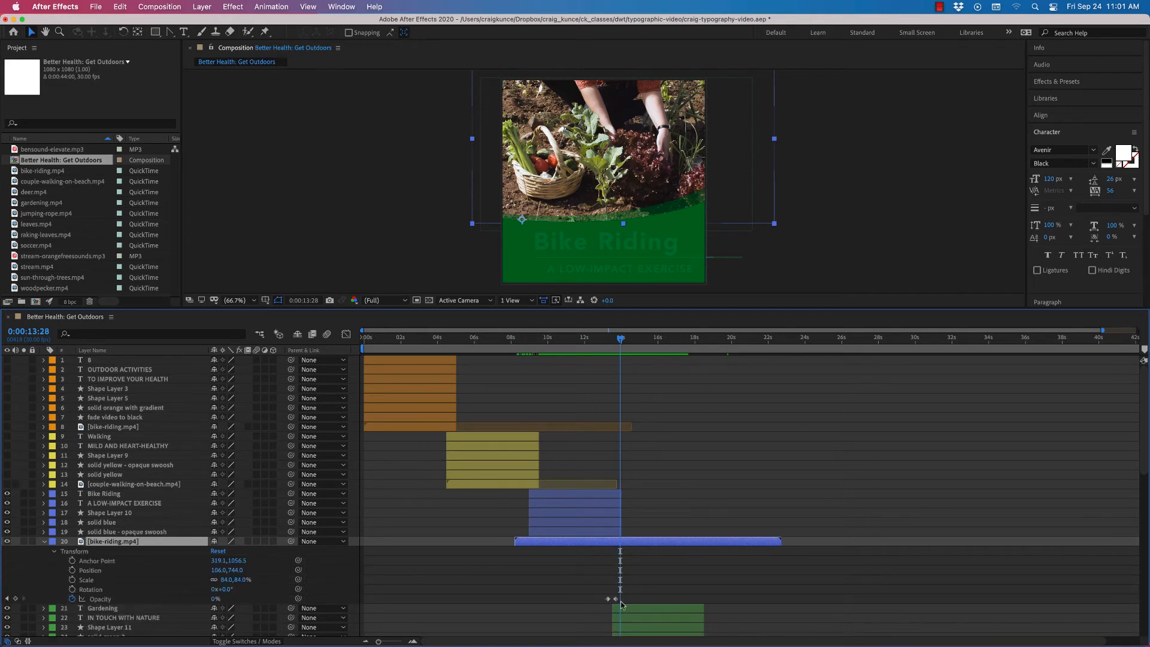
drag(623, 606, 600, 594)
key(Delete)
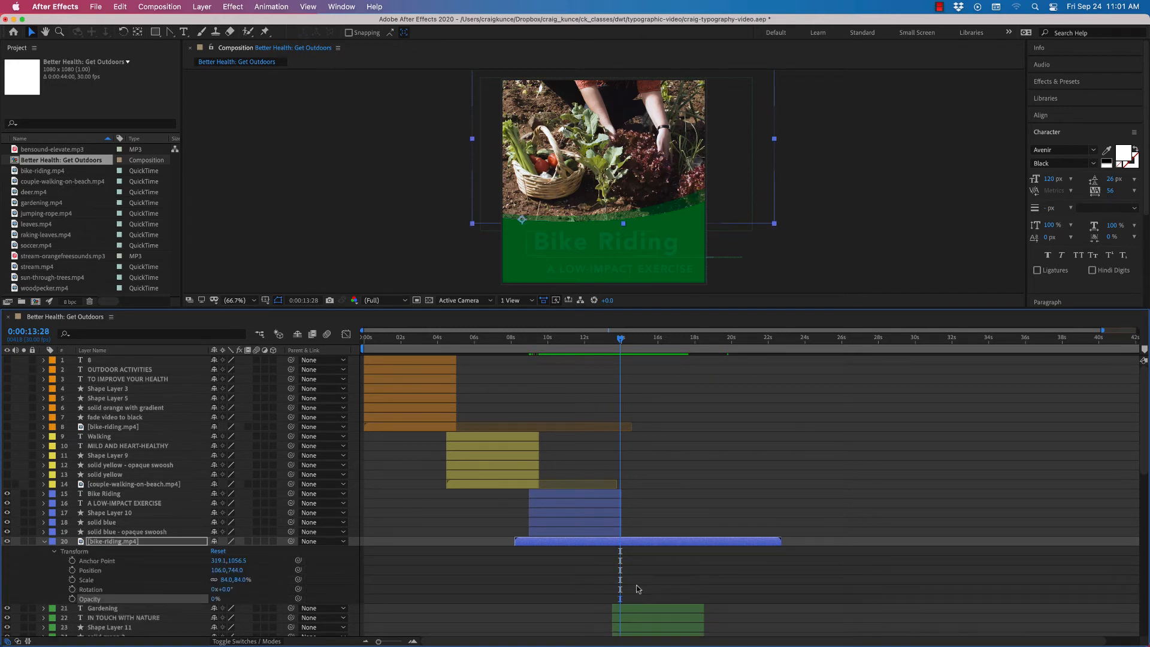
mouse_move(621, 340)
mouse_down()
mouse_move(590, 340)
mouse_move(649, 341)
mouse_move(620, 341)
mouse_up()
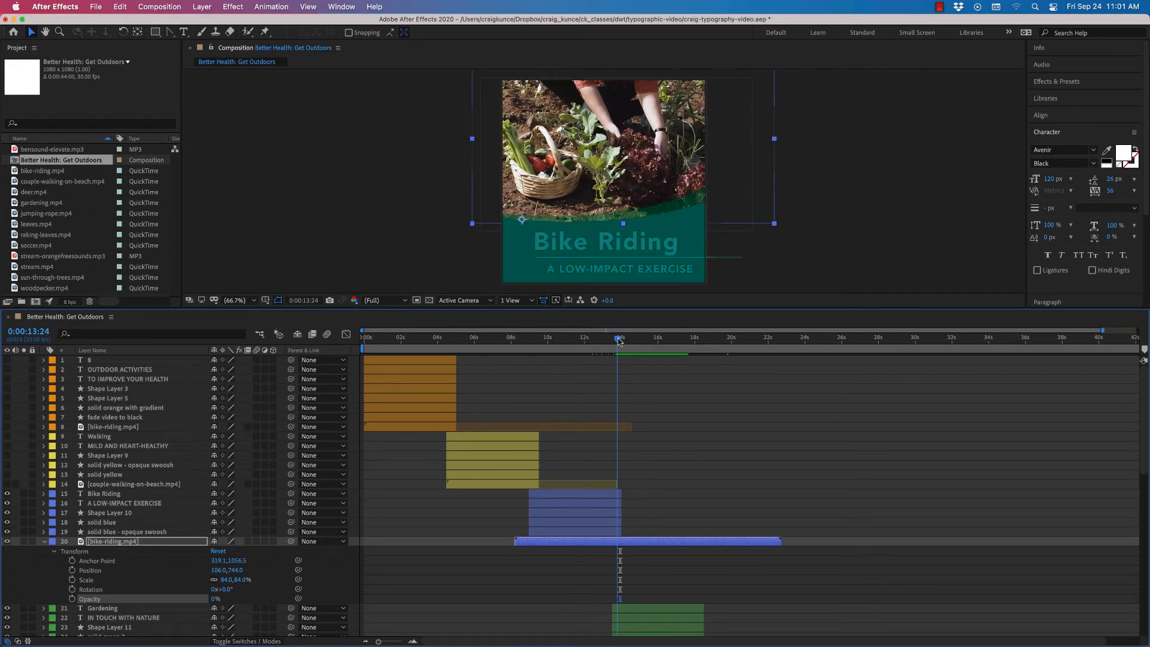
drag(619, 341, 601, 340)
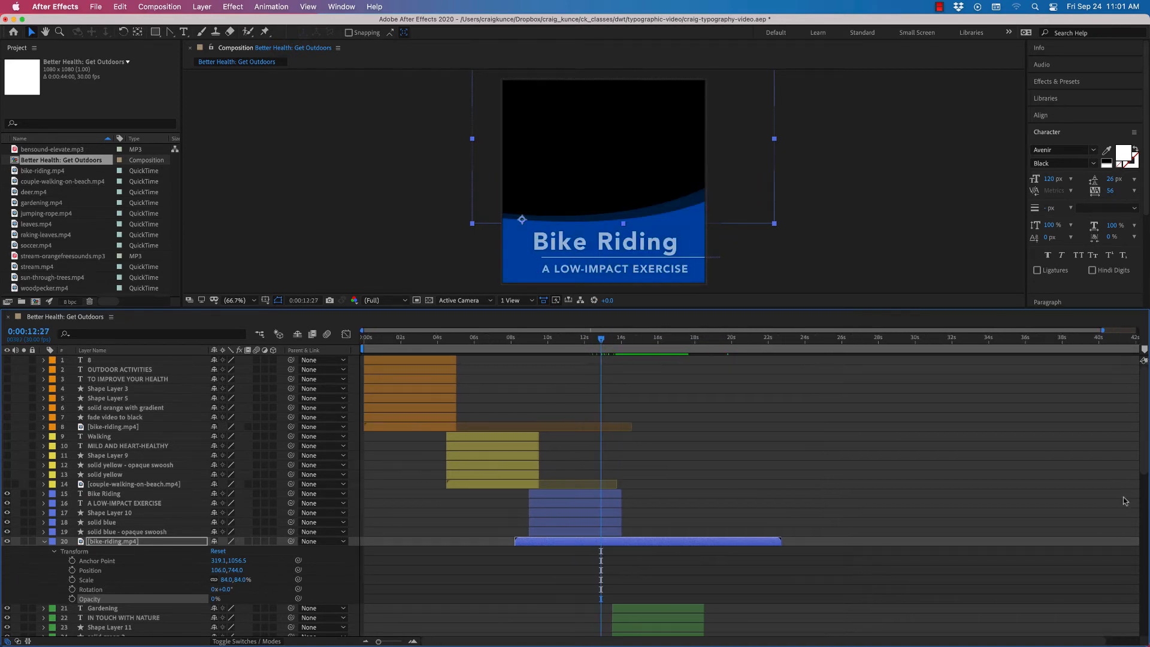
Hide the layers below the blue bike riding group, from "Gardening" through "THE SOUNDS OF NATURE".
drag(1143, 441, 1142, 560)
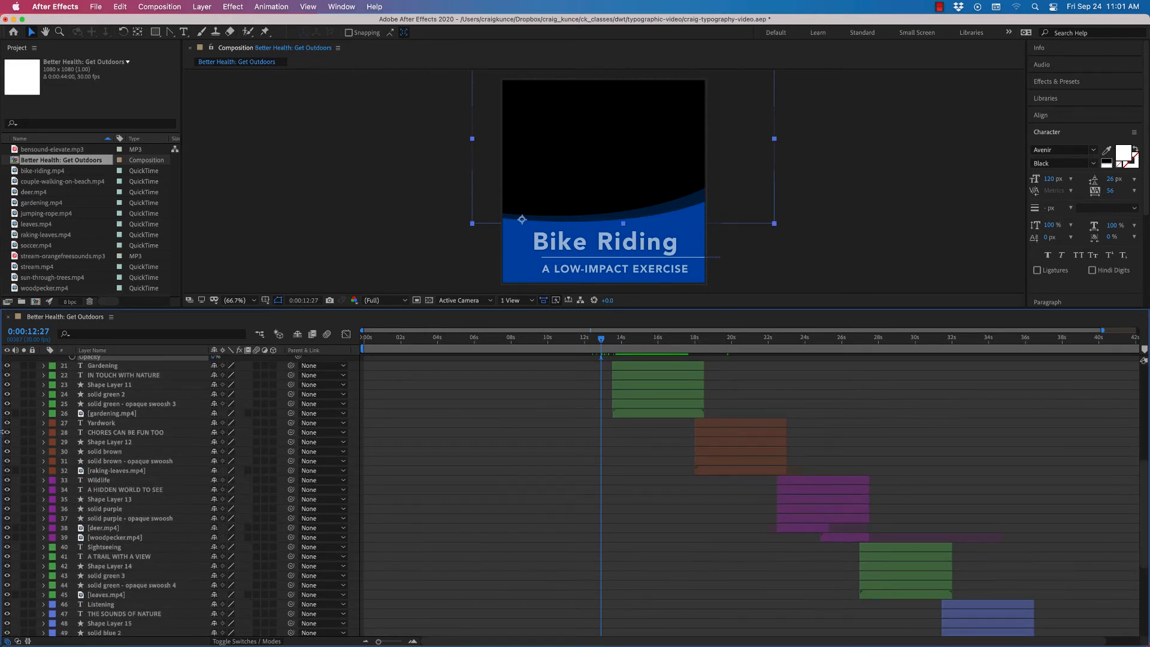
drag(7, 367, 7, 613)
drag(1141, 486, 1140, 372)
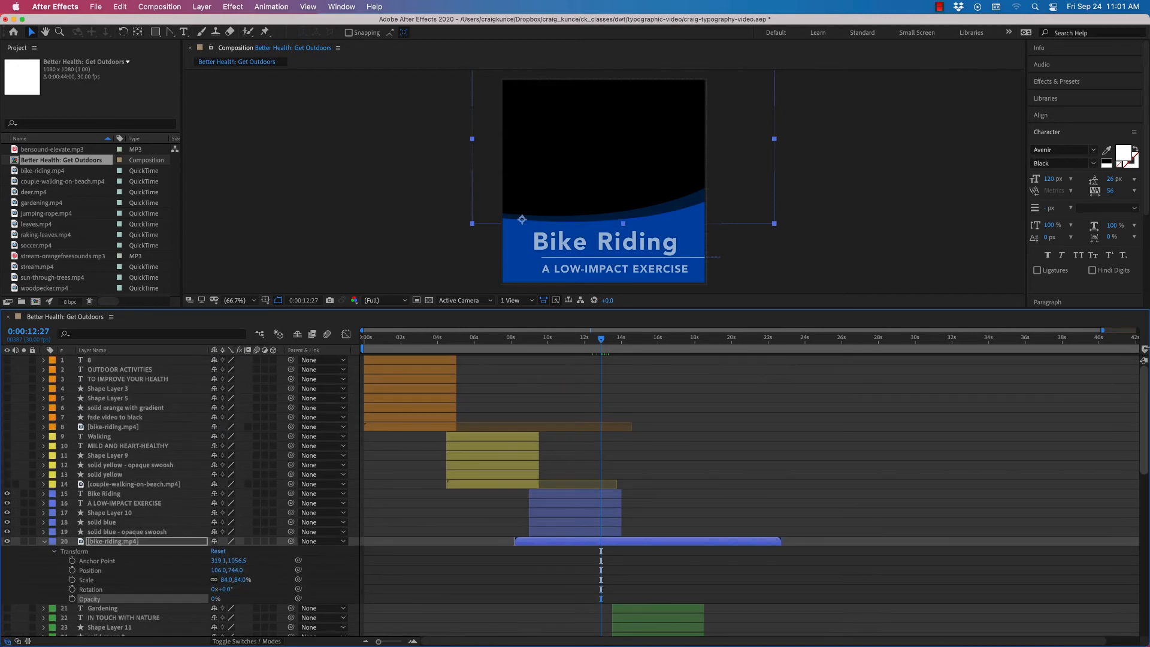
Set the blue [bike-riding.mp4] layer's Opacity to 98% and scrub through the clip from 0:00:08:29 to about 0:00:14:00.
drag(601, 339, 531, 354)
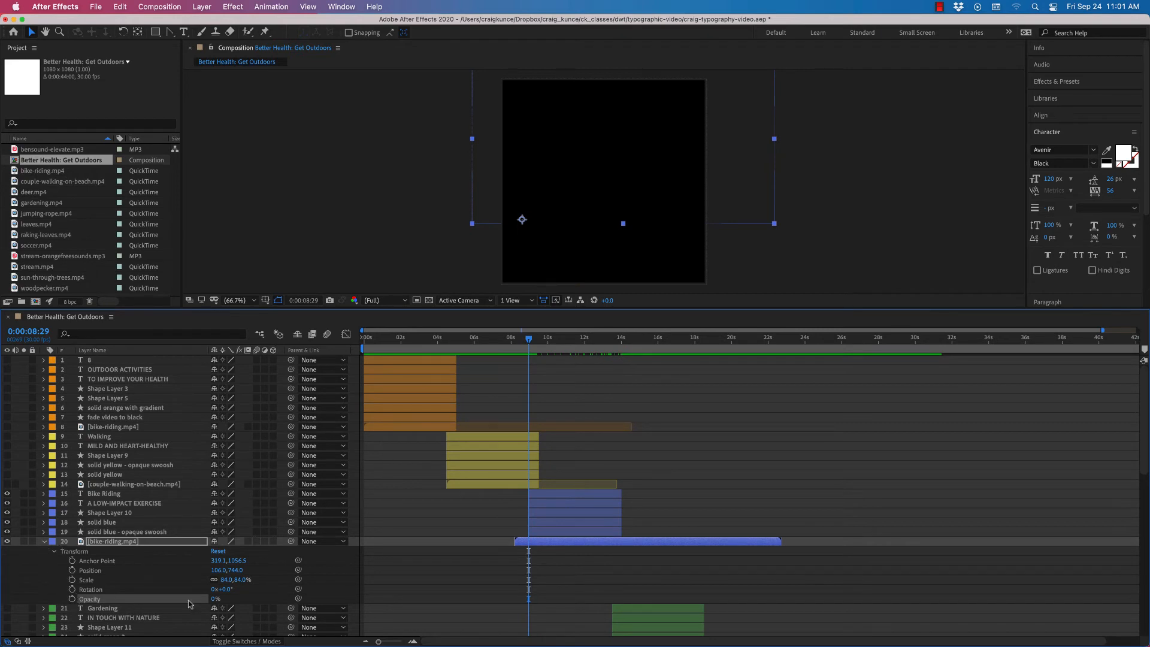
drag(212, 599, 252, 594)
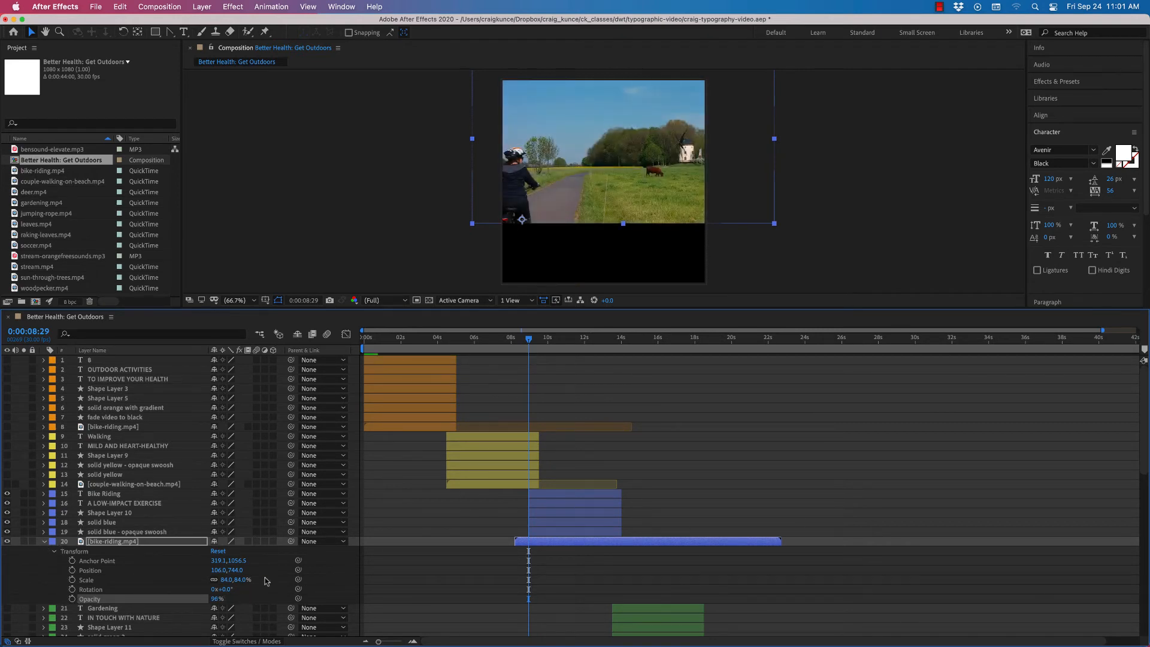
drag(530, 341, 623, 366)
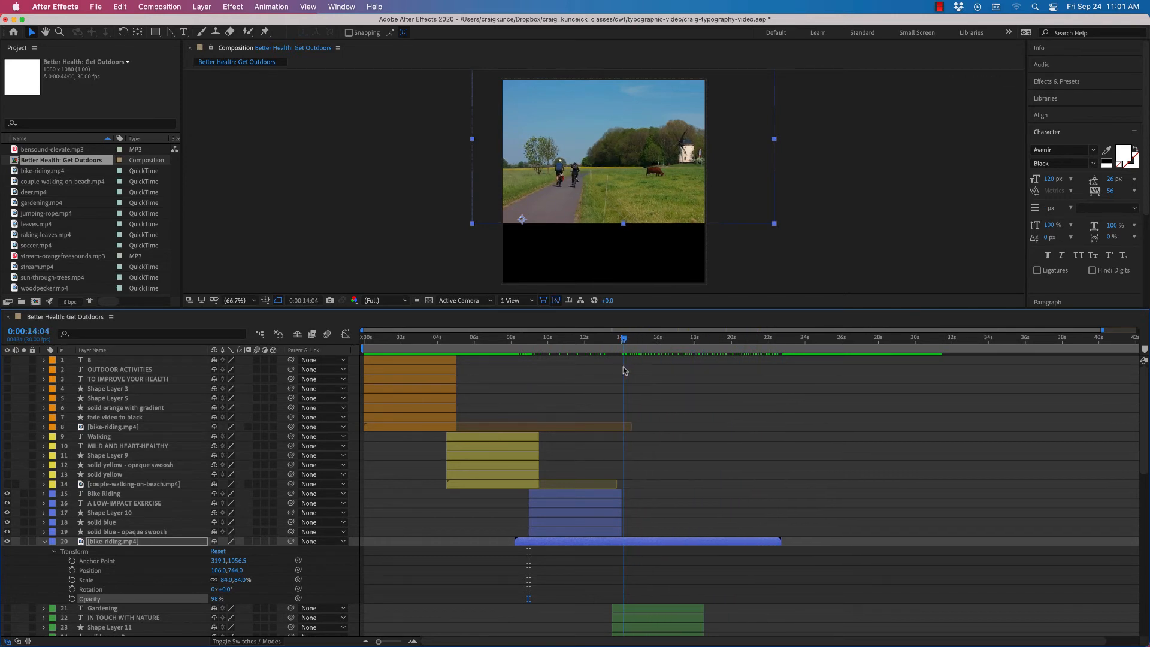
Trim the blue [bike-riding.mp4] clip to end at 0:00:14:00 and start at 0:00:09:00, and review the scene.
click(615, 543)
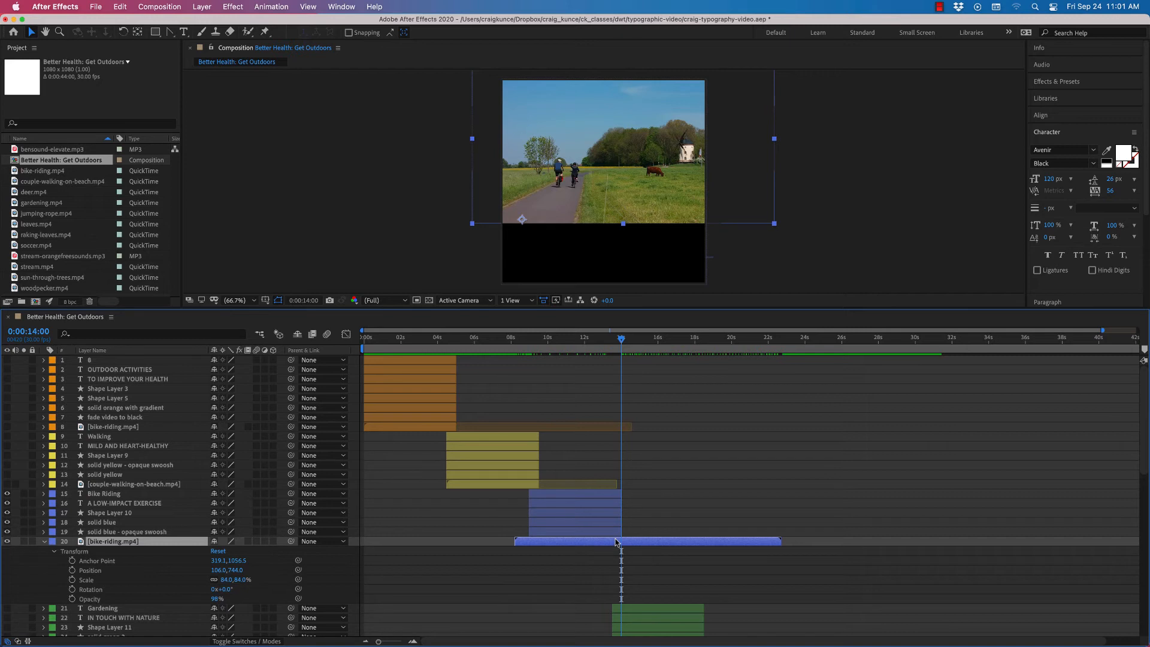
key(alt+bracketright)
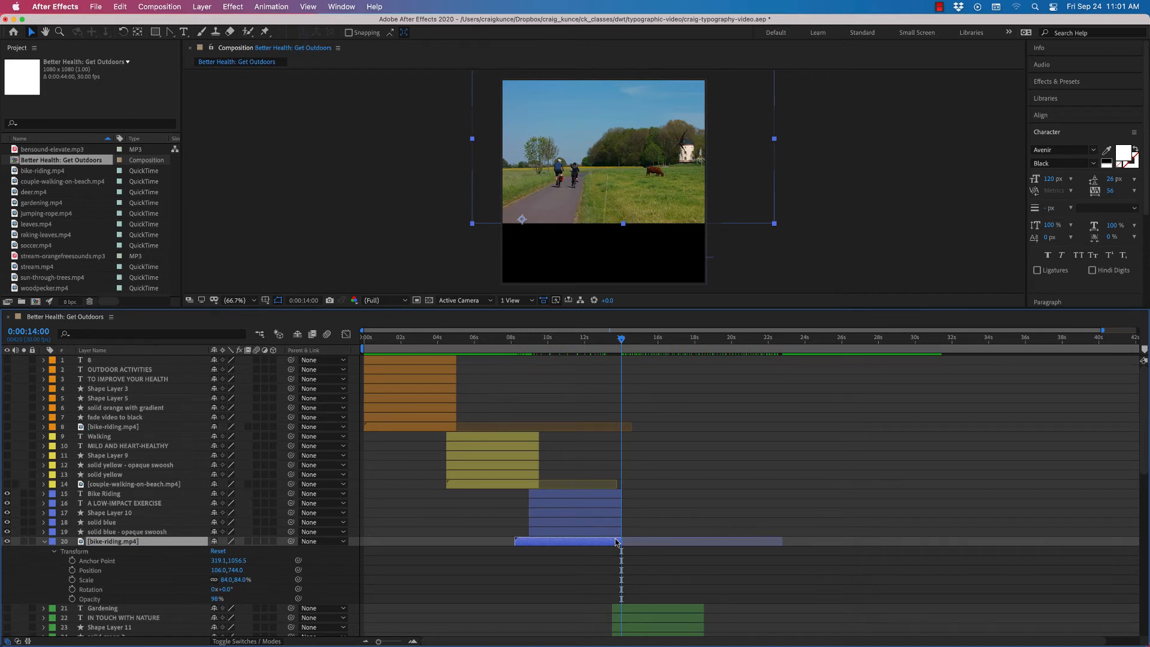
drag(621, 340, 530, 346)
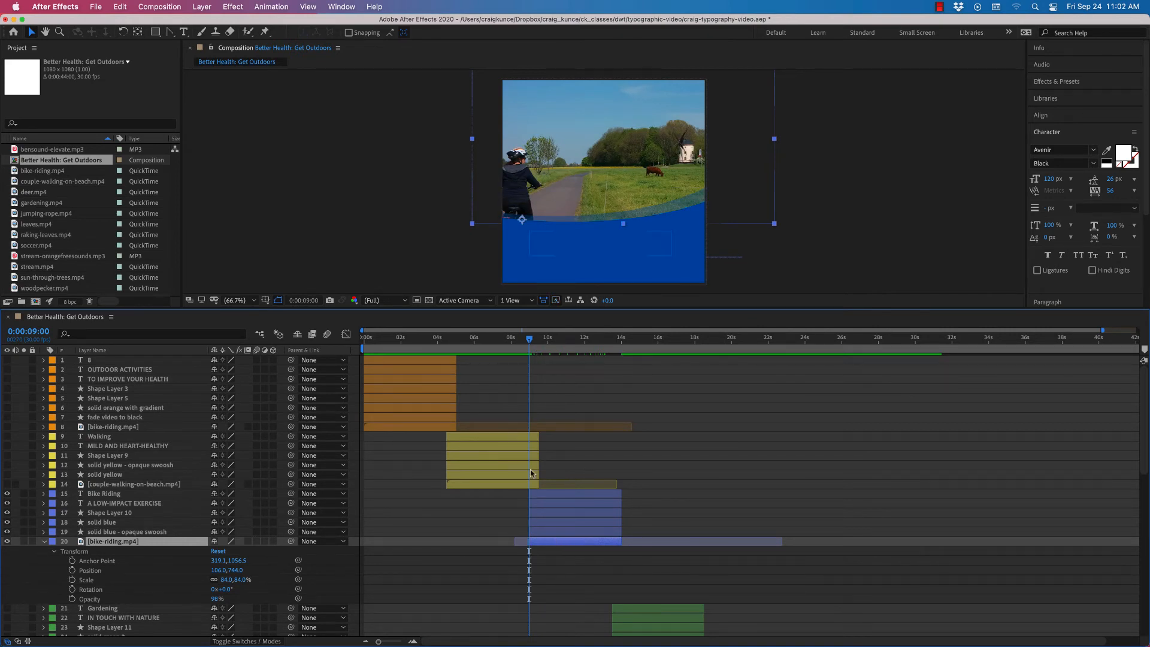
drag(530, 340, 614, 340)
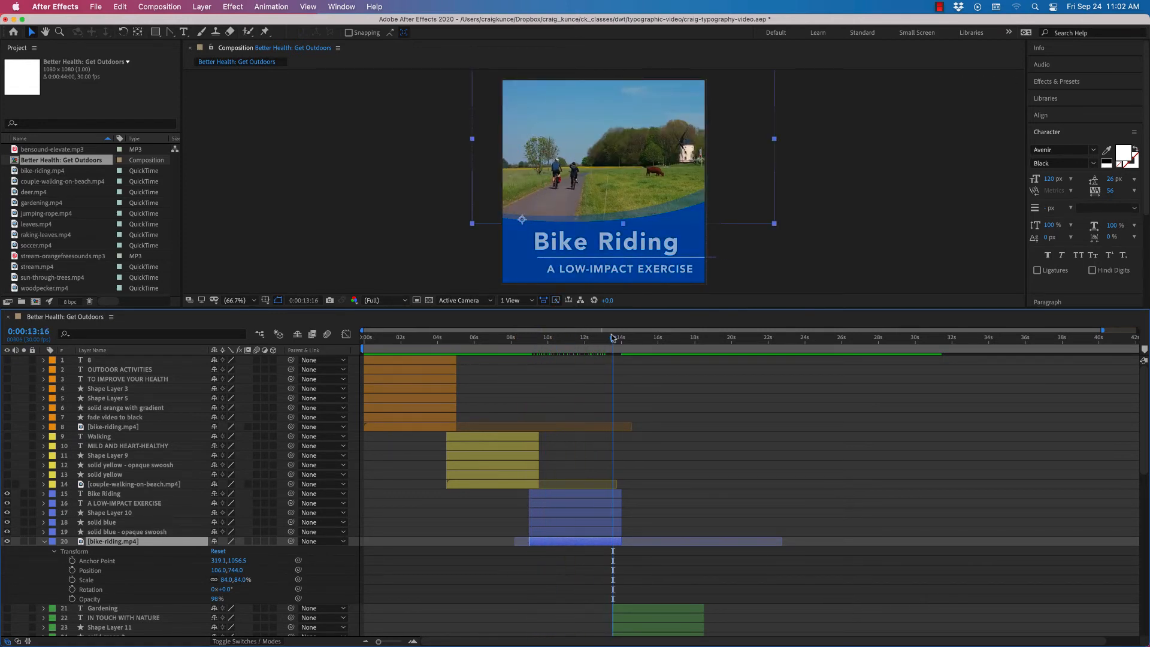
Undo the trial edits, restoring the blue [bike-riding.mp4] layer's original trim and Opacity keyframes and the hidden layers' visibility.
key(super+z)
key(super+z)
key(super+z)
key(super+z)
key(super+z)
key(shift+super+z)
key(shift+super+z)
key(shift+super+z)
key(shift+super+z)
key(shift+super+z)
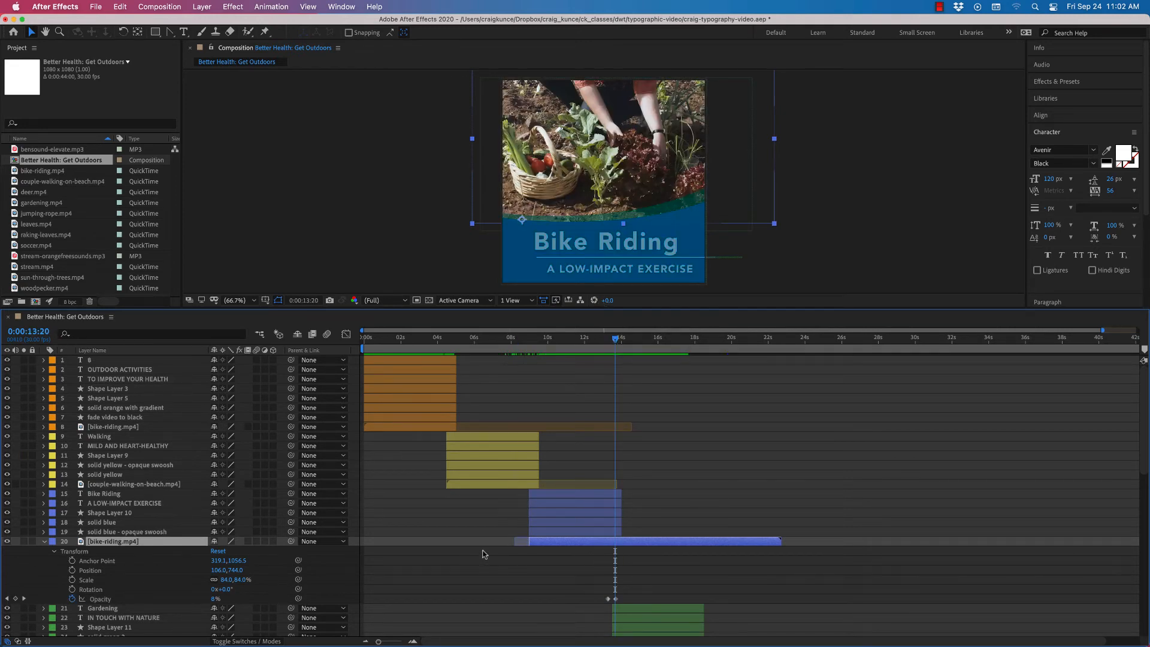
key(shift+super+z)
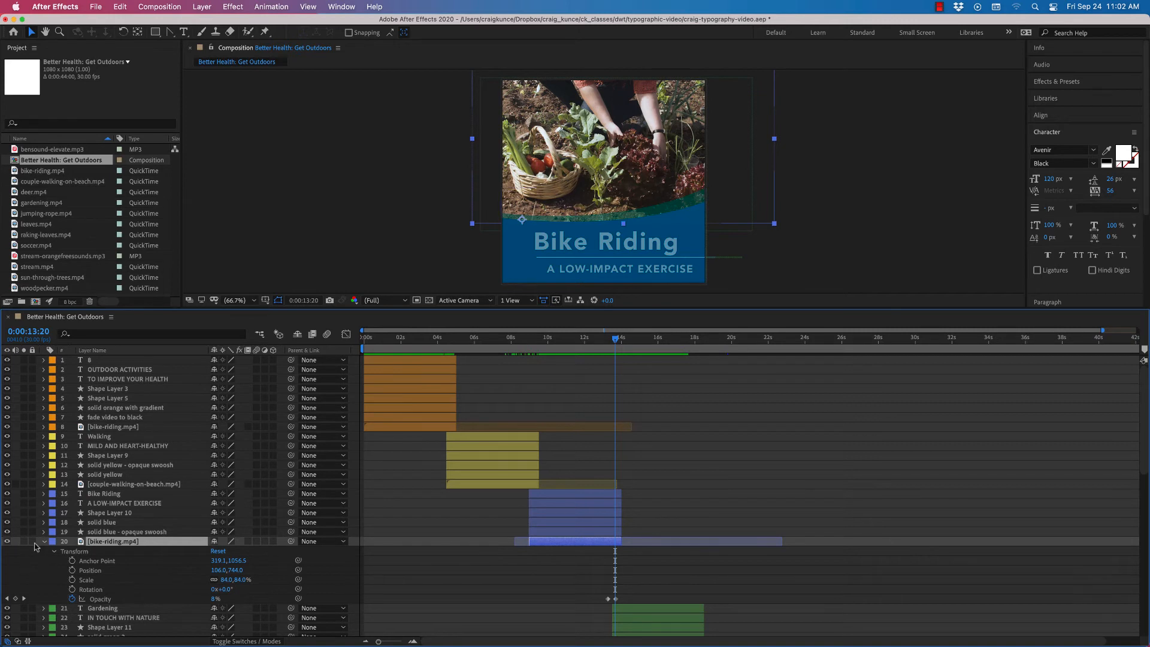
Collapse the blue [bike-riding.mp4] layer's properties and scrub ahead to the "Wildlife" scene at 0:00:26:16.
click(53, 552)
click(45, 542)
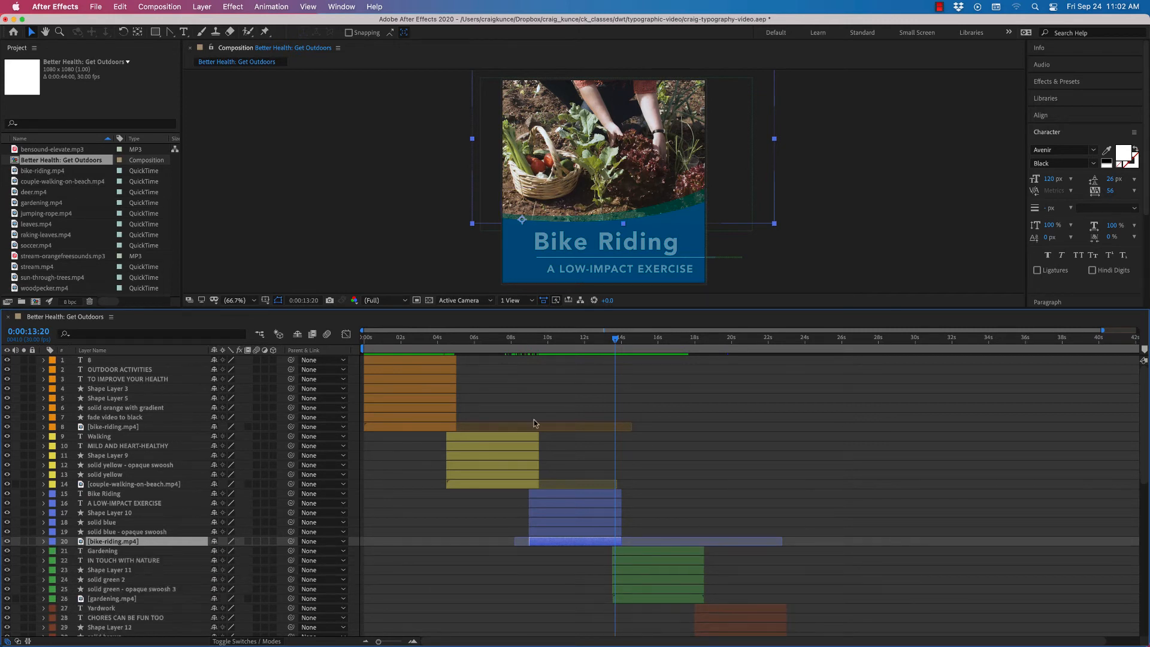
drag(616, 339, 851, 341)
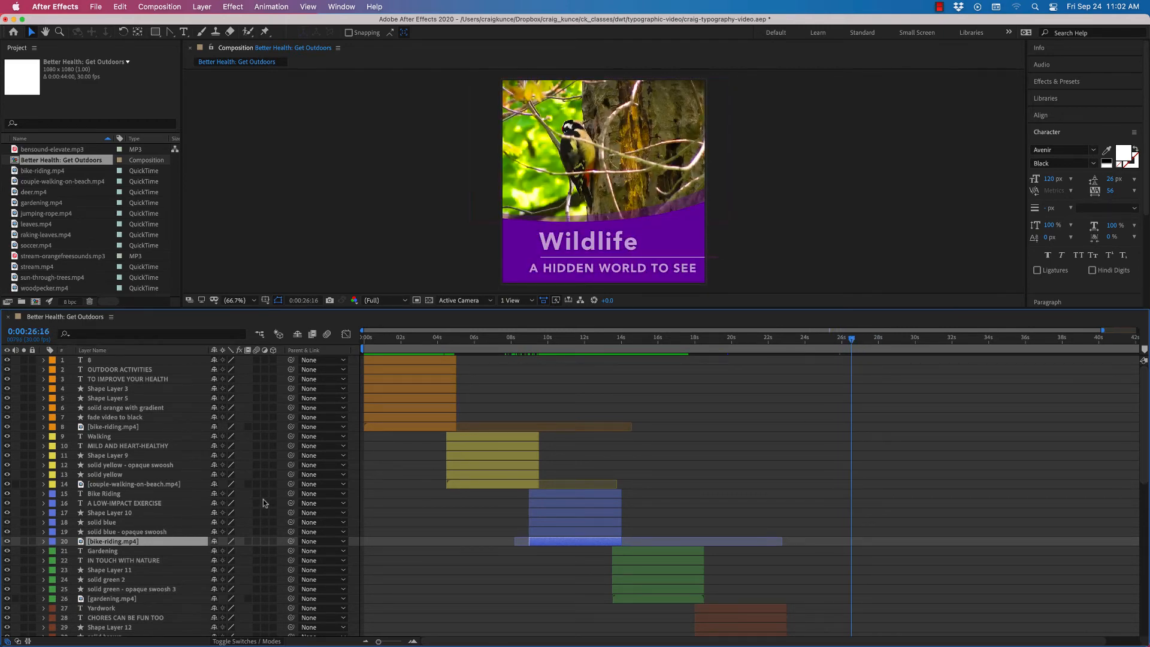
Select the [gardening.mp4] layer and scrub back through the gardening and bike riding scenes to 0:00:11:22.
click(647, 599)
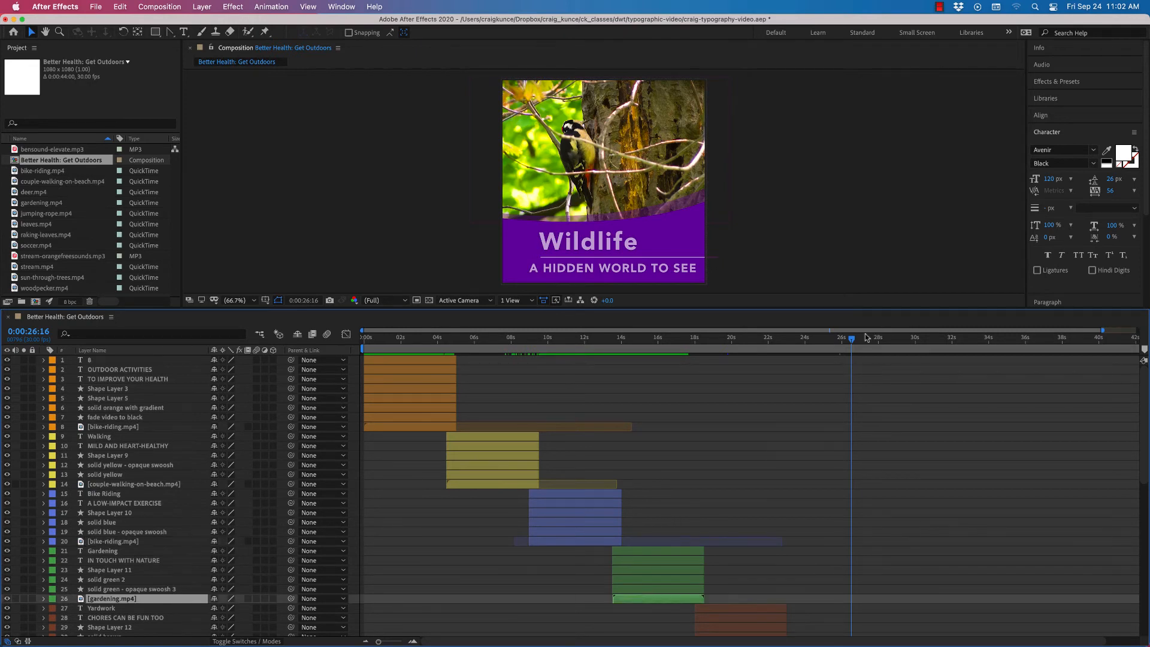
drag(851, 340, 679, 424)
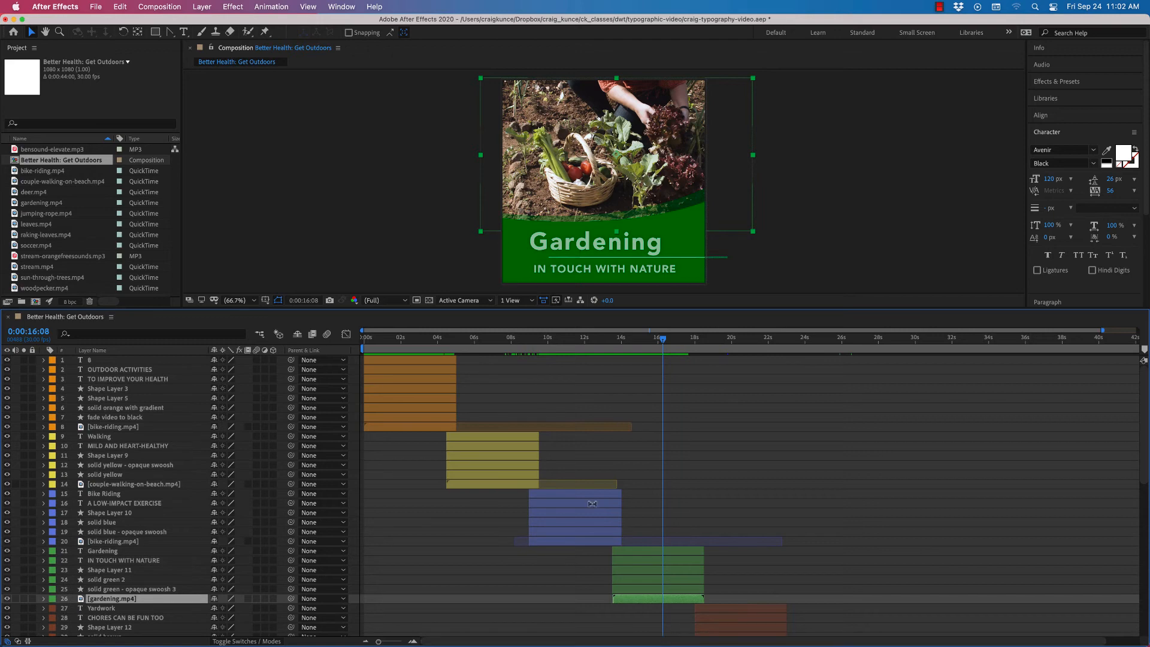
drag(664, 341, 582, 350)
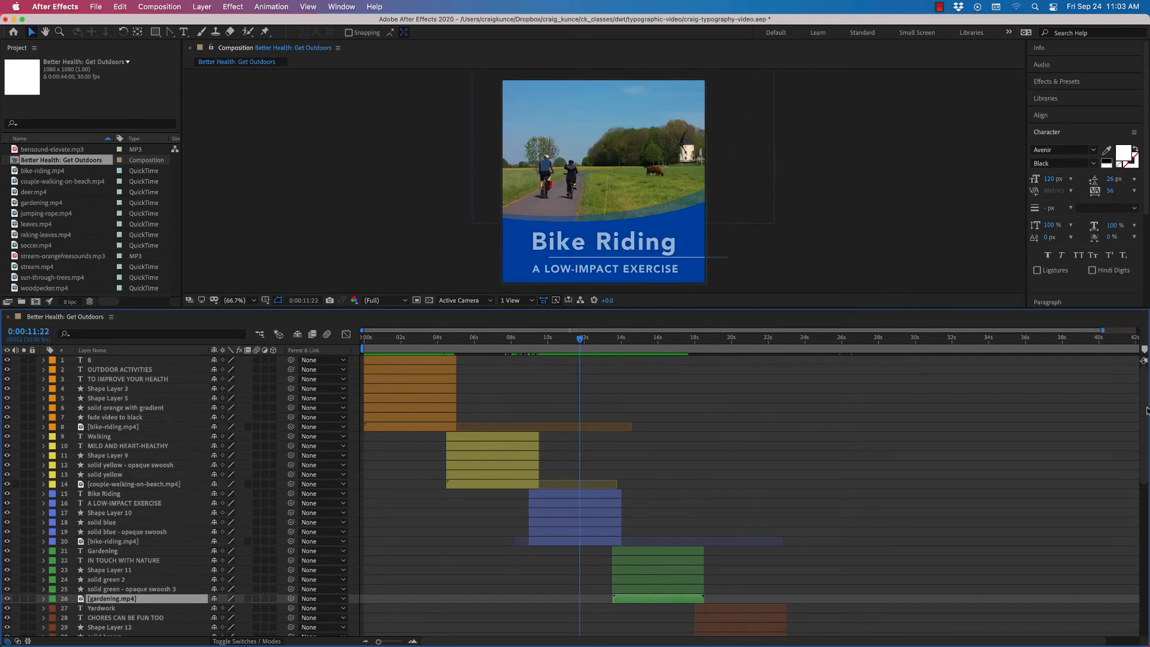
Expand the [bensound-elevate.mp3] layer's audio properties and show its Audio Levels keyframes through the composition's end.
drag(1144, 446, 1146, 600)
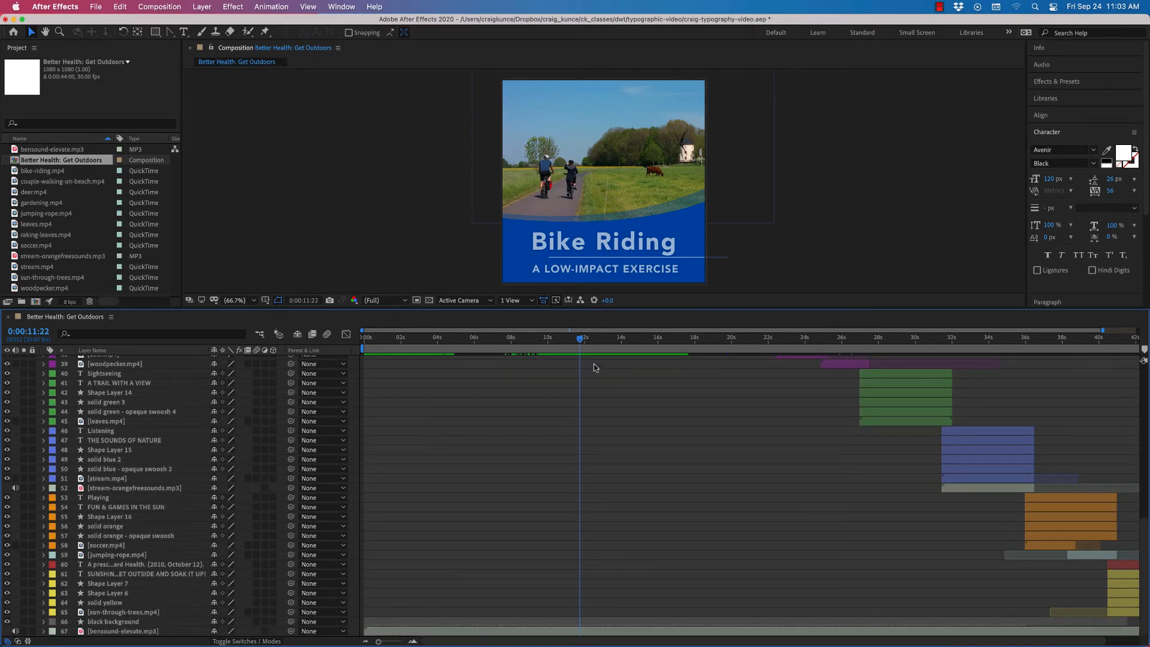
click(43, 631)
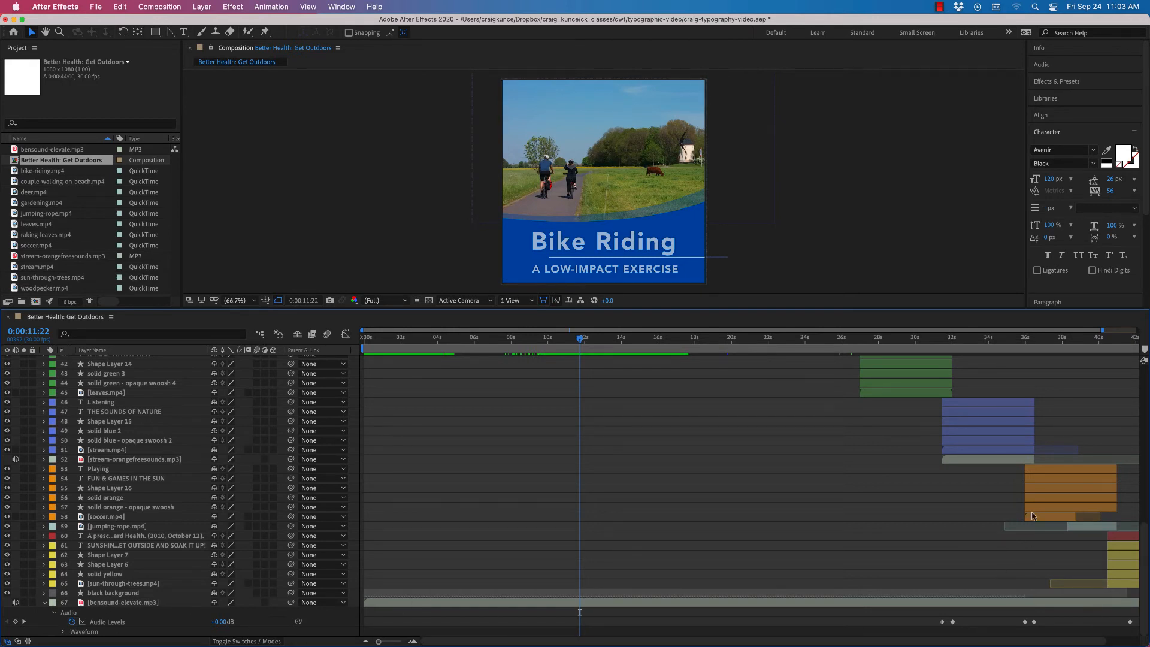
scroll(1023, 429, right, 2)
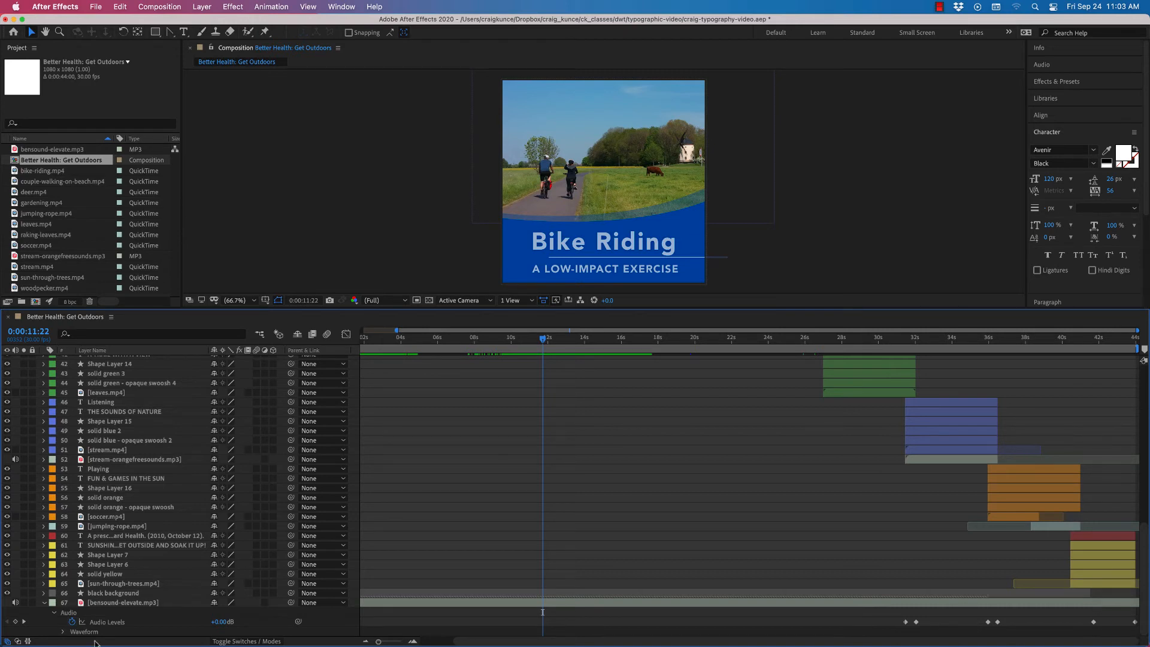
Show the [bensound-elevate.mp3] waveform, select its Audio Levels keyframes, and examine the "Listening" scene at 0:00:34:06 with the [stream-orangefreesounds.mp3] layer selected.
click(63, 632)
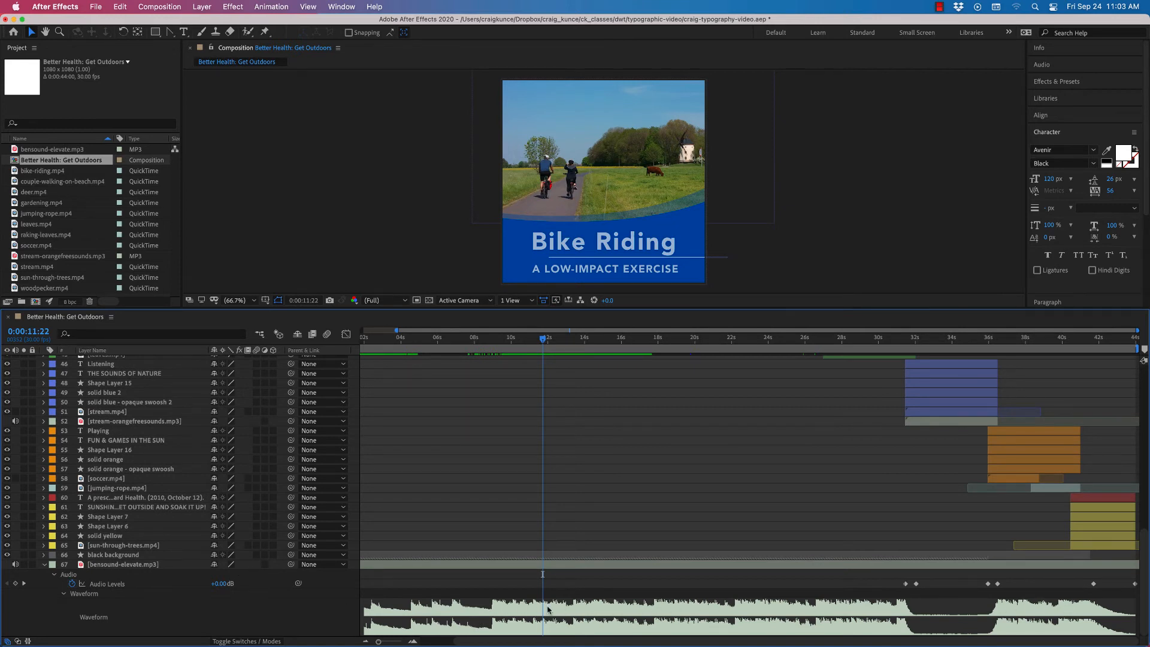
click(105, 586)
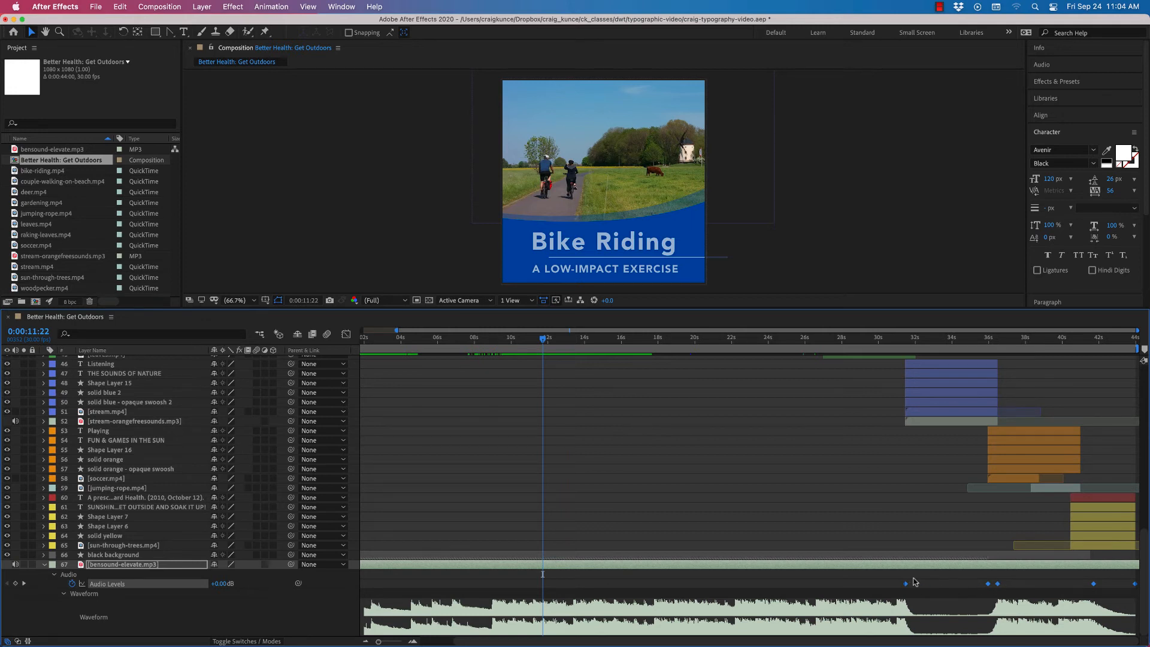
mouse_move(907, 585)
drag(887, 341, 955, 342)
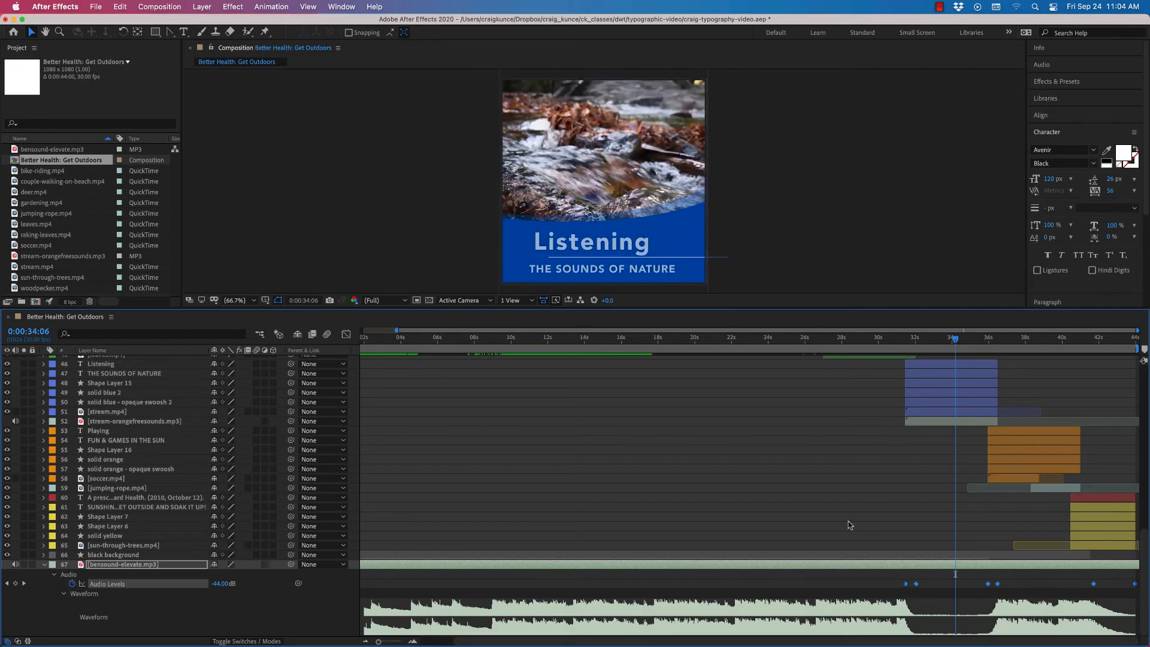
click(157, 422)
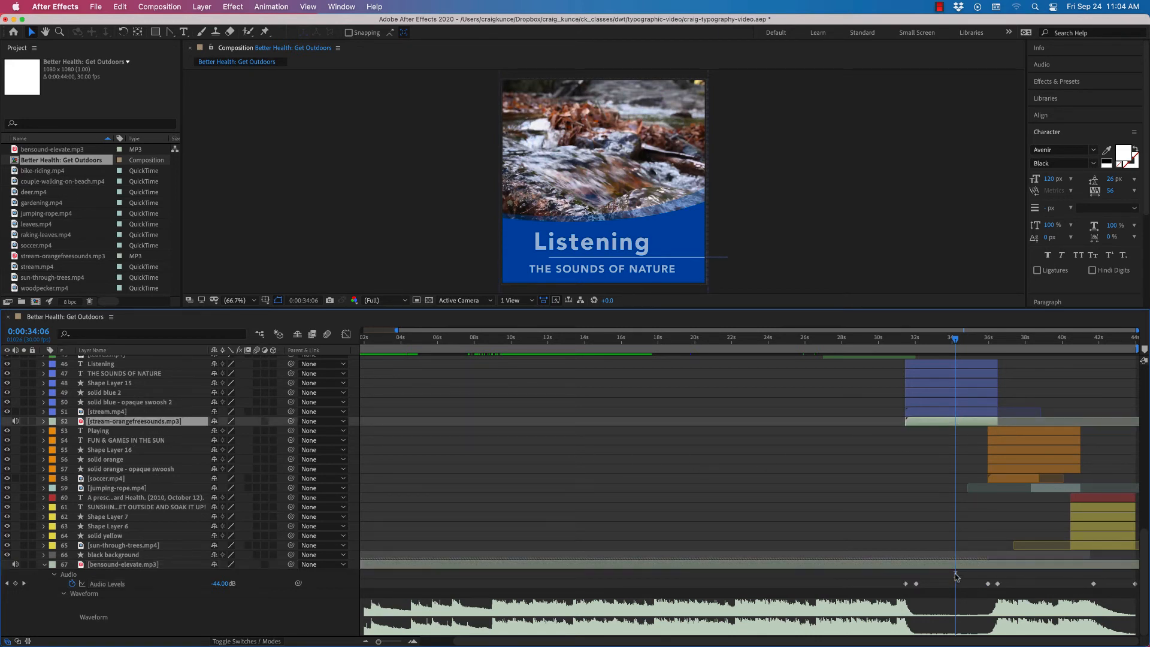
Examine the music's closing fade-out by selecting the Audio Levels keyframe at 0:00:41:21 and scrubbing to 0:00:43:29 and back to 0:00:40:27.
mouse_move(997, 585)
drag(958, 352, 1094, 359)
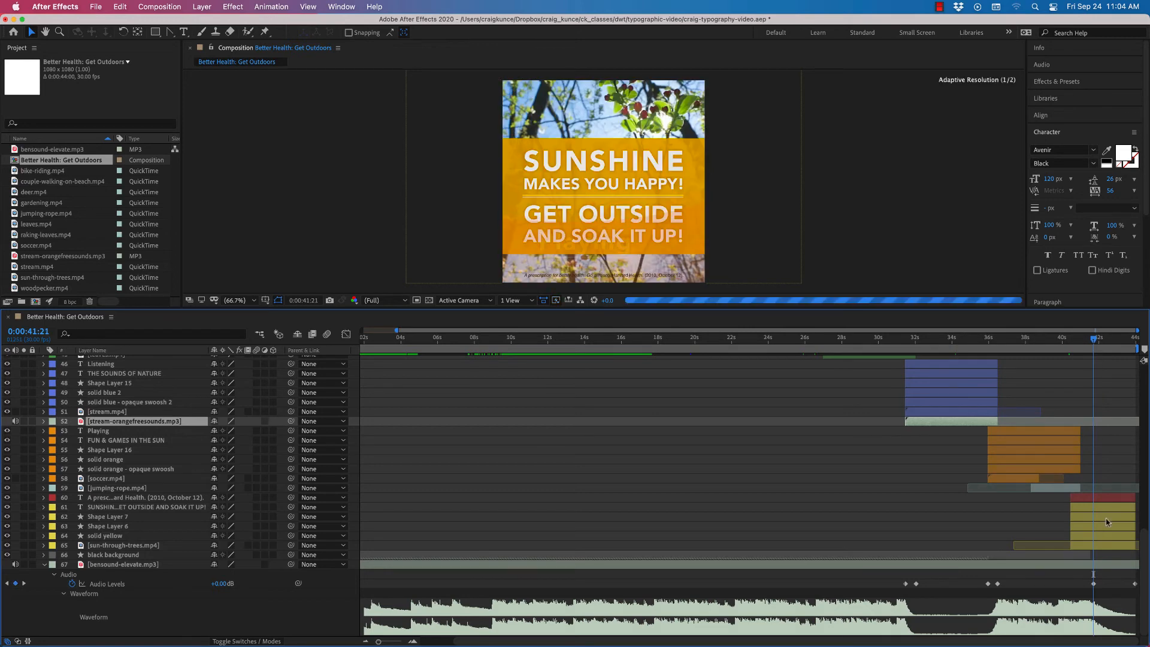
click(1094, 584)
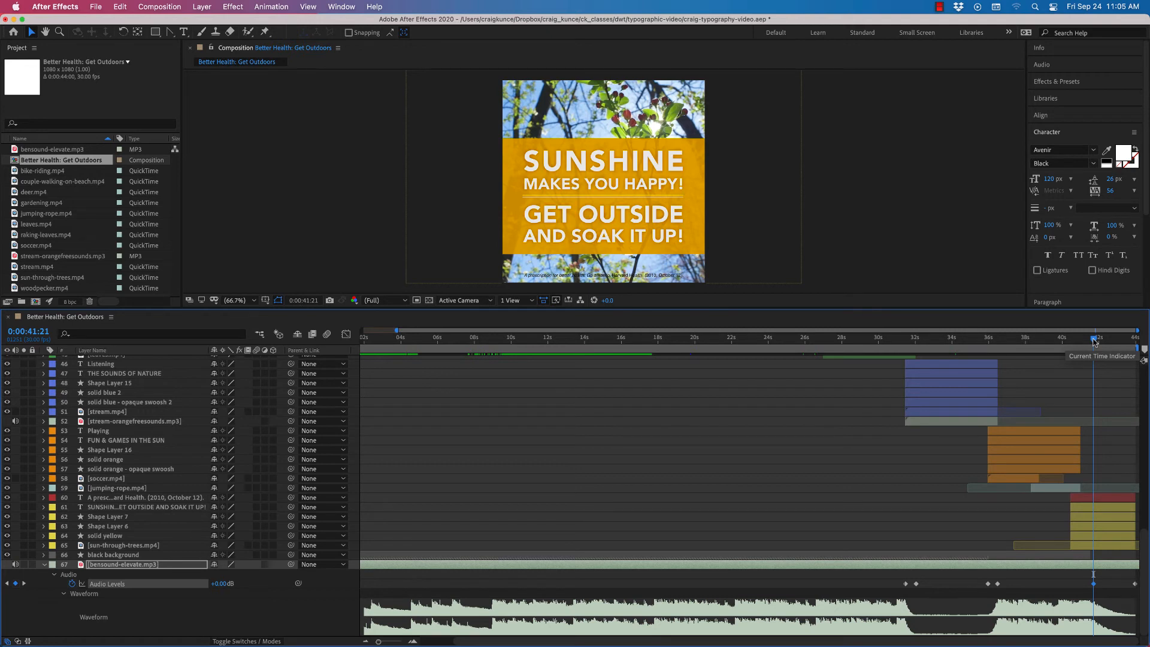
drag(1094, 342, 1135, 341)
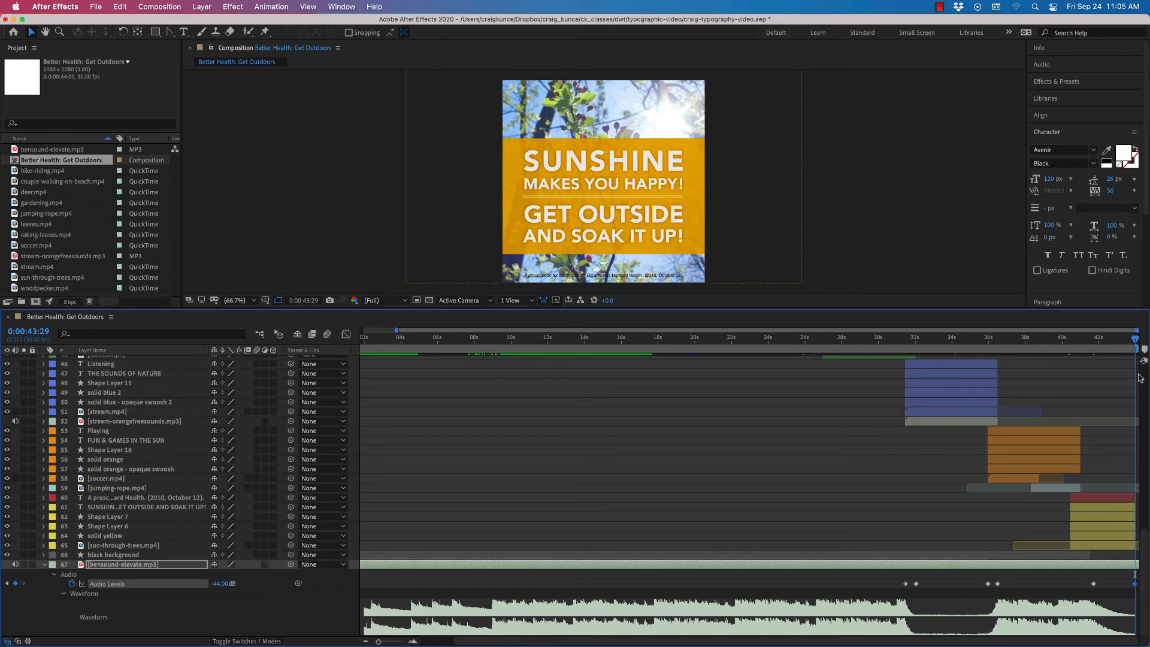
drag(1136, 339, 1079, 340)
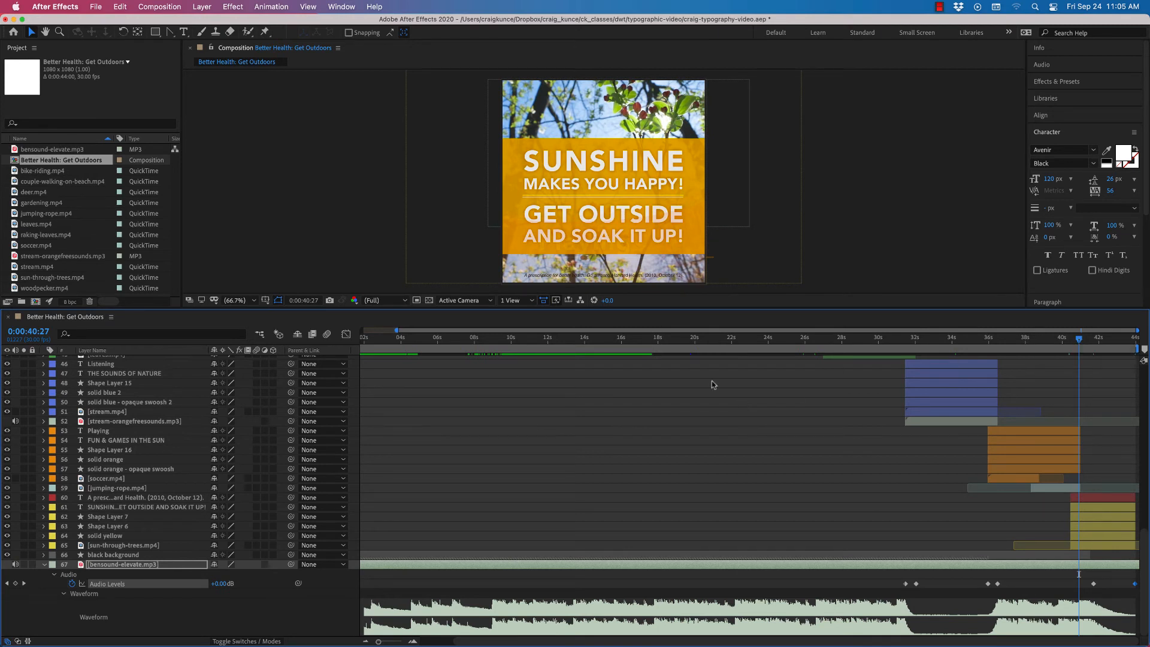
Collapse the [bensound-elevate.mp3] layer's waveform and properties and return the timeline view to the first layers at the composition's start.
click(62, 595)
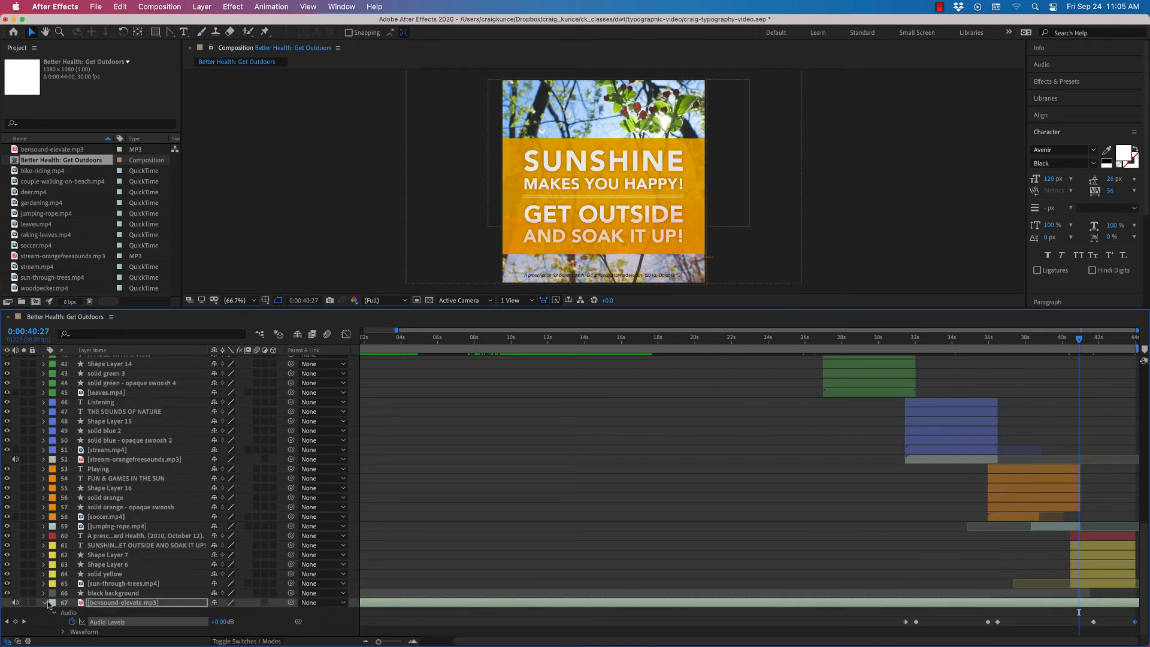
click(45, 604)
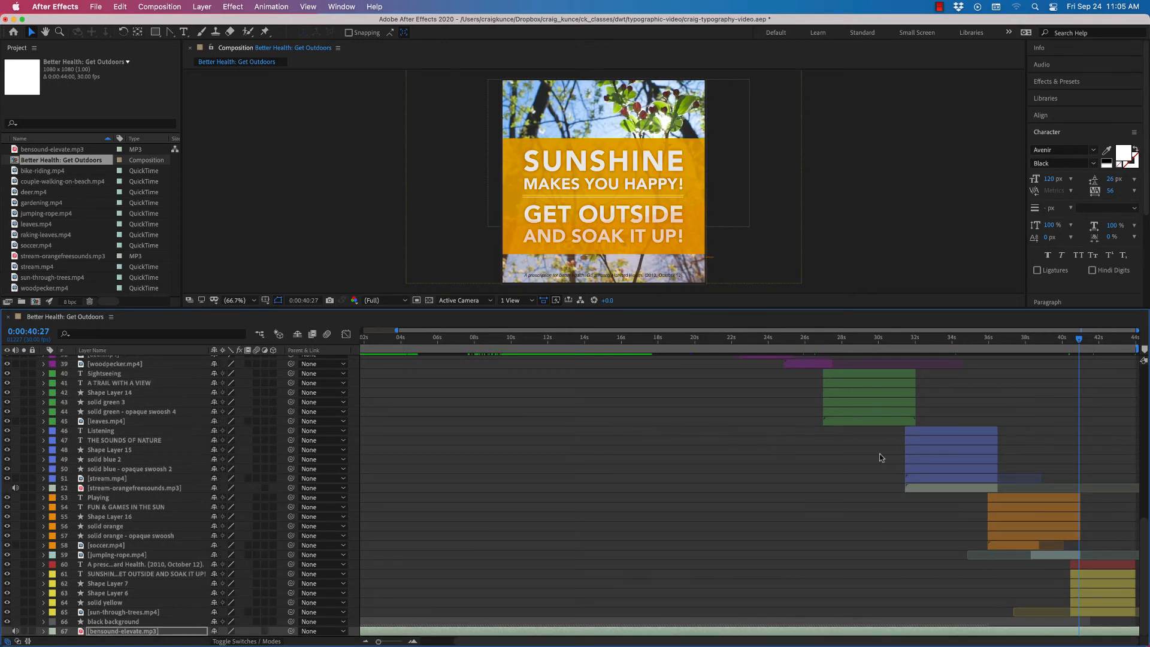
drag(1144, 545, 1143, 362)
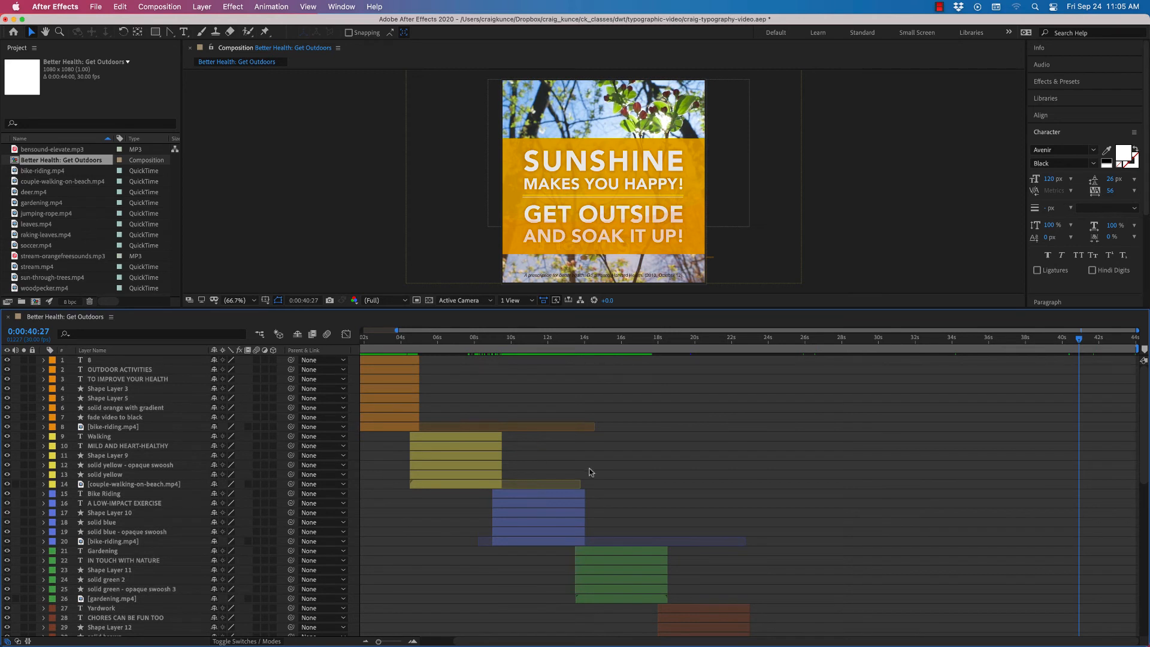
scroll(584, 486, left, 3)
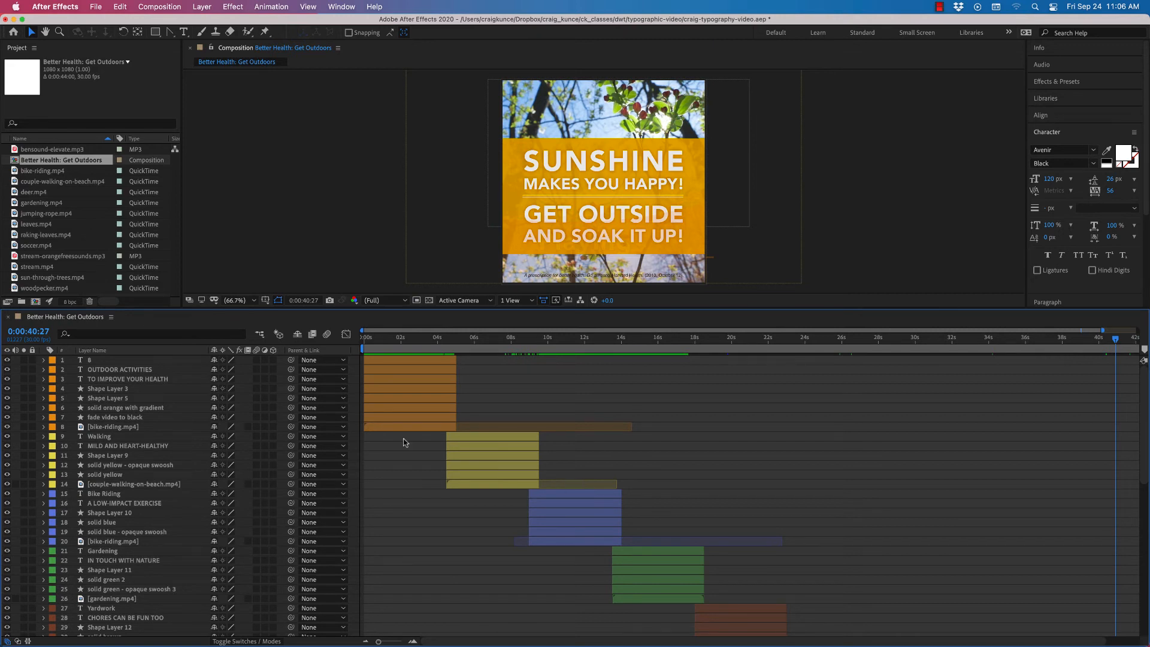
Enlarge the composition preview by shrinking the timeline area, and clear the layer selection to view the closing "Sunshine" scene.
click(599, 282)
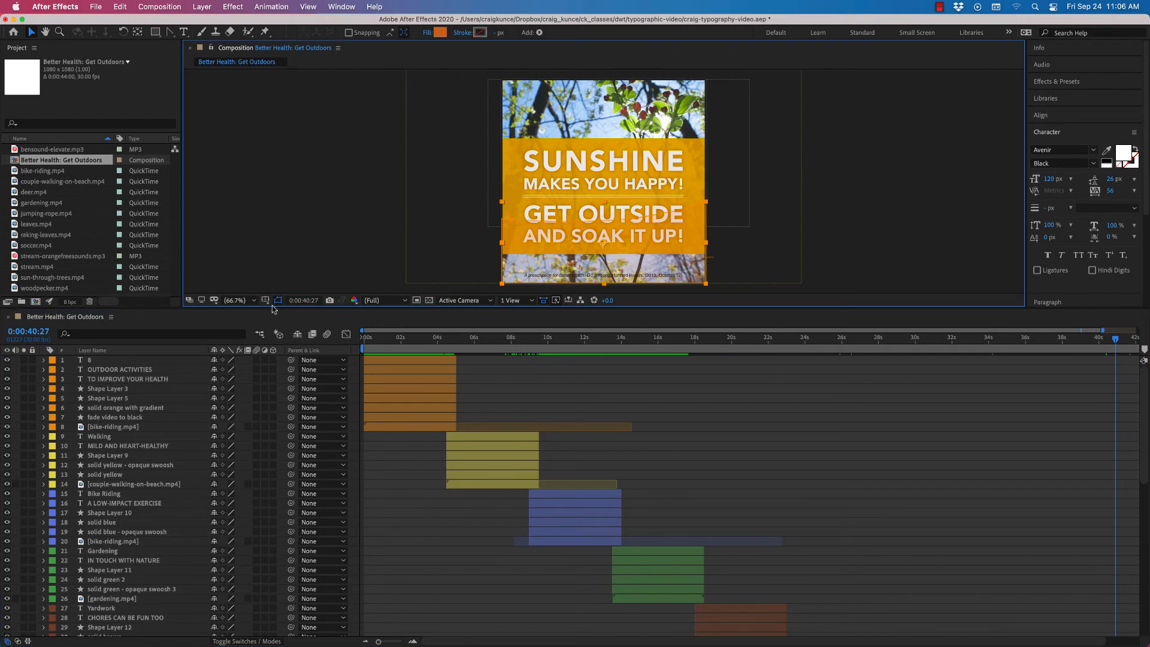
drag(270, 307, 271, 398)
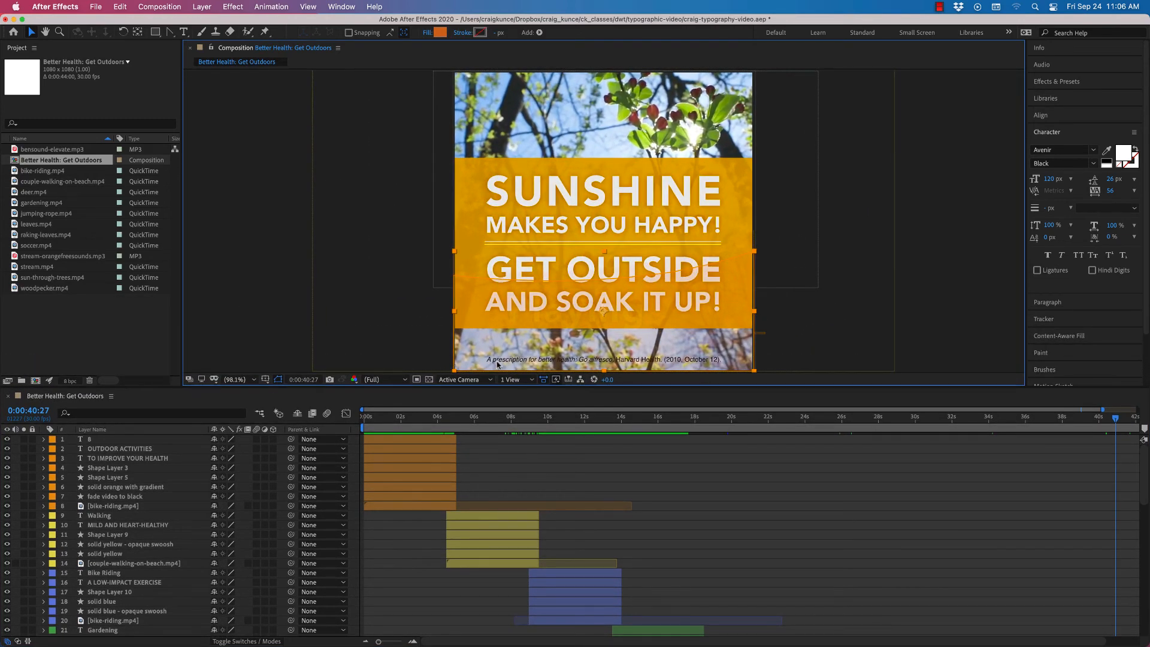
click(406, 349)
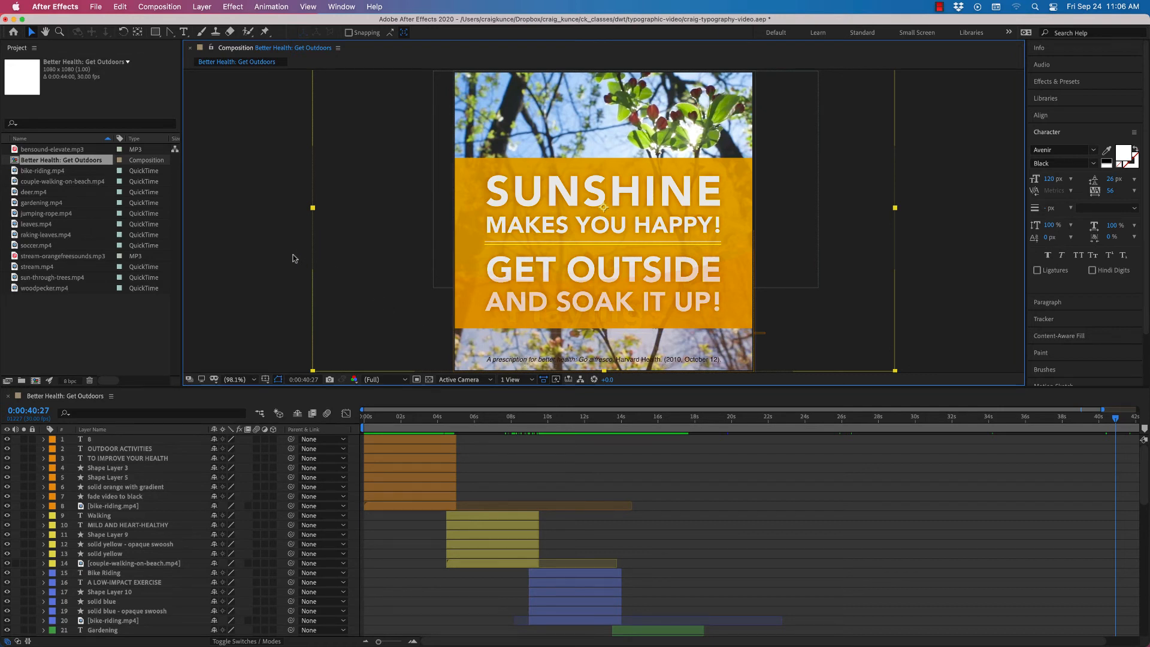
click(255, 250)
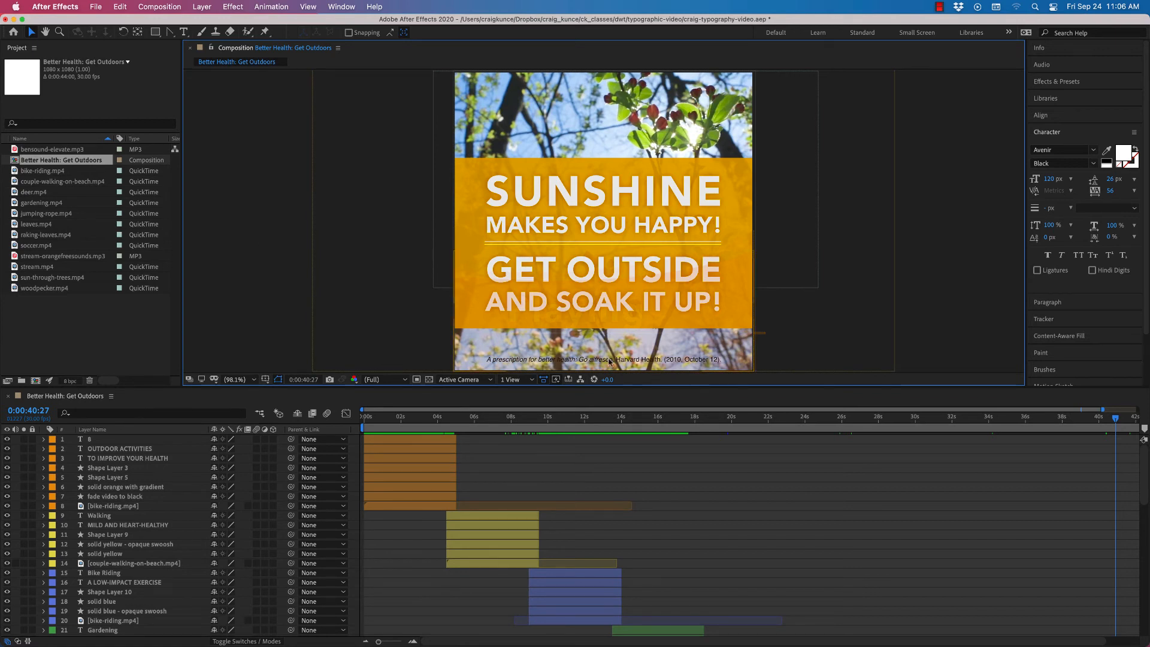
click(379, 273)
Close the craig-typography-video.aep project without saving changes and close the empty After Effects window.
click(5, 20)
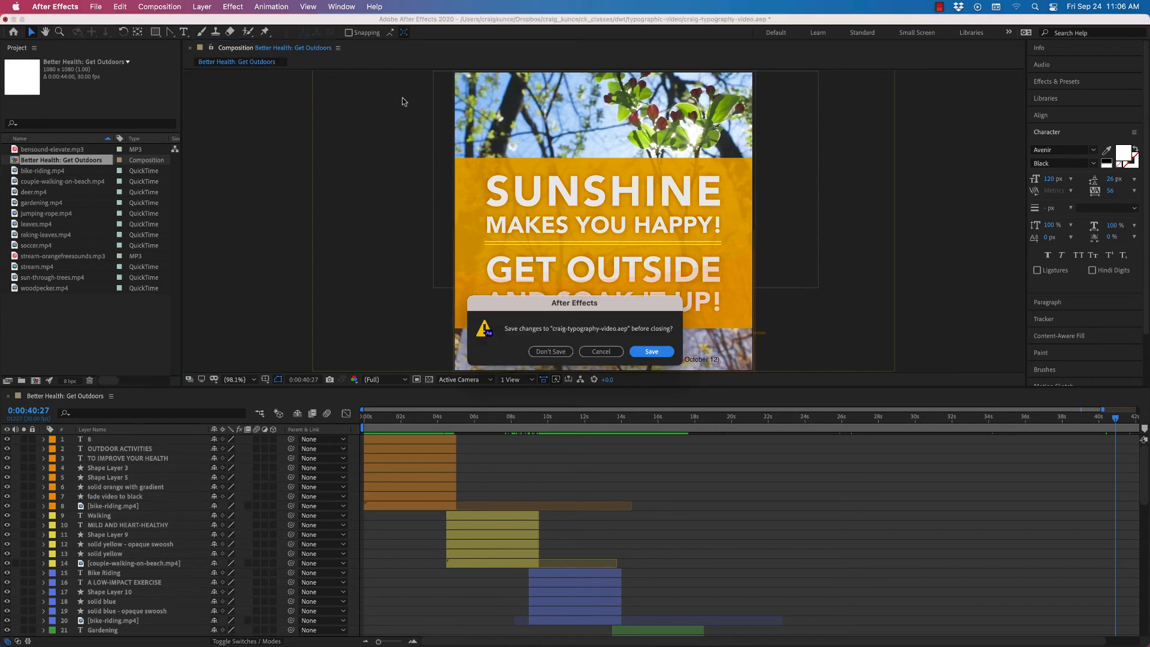
click(551, 352)
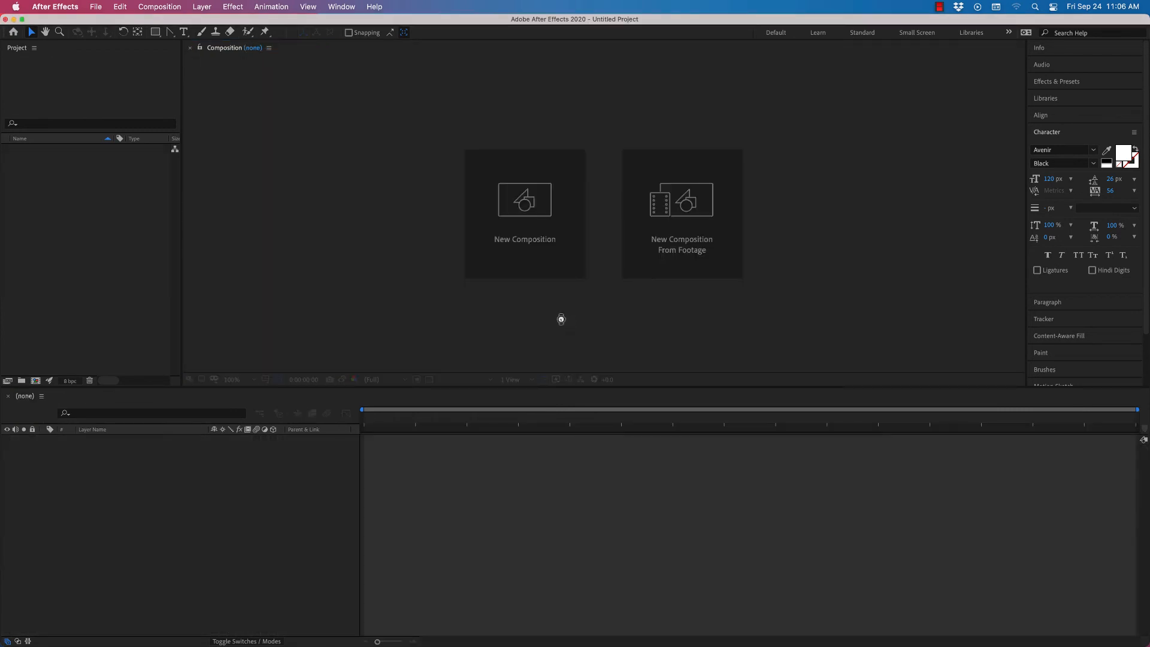
click(5, 20)
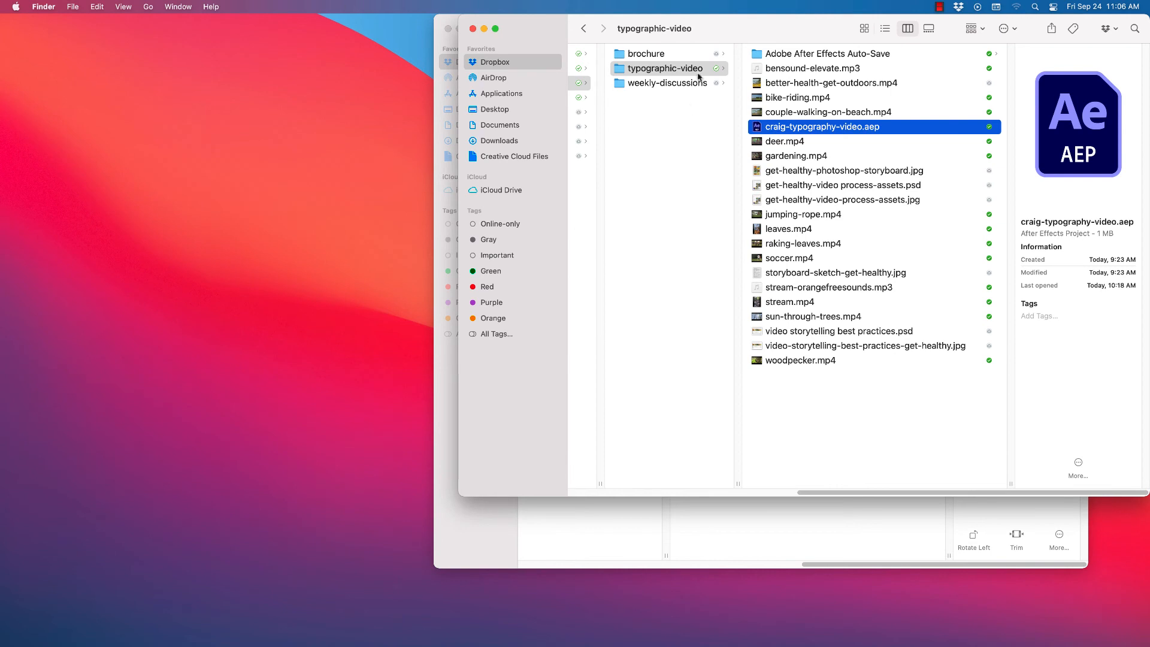
Switch to Adobe Media Encoder 2020, place its window beside the project's file list, and widen it slightly.
mouse_move(662, 642)
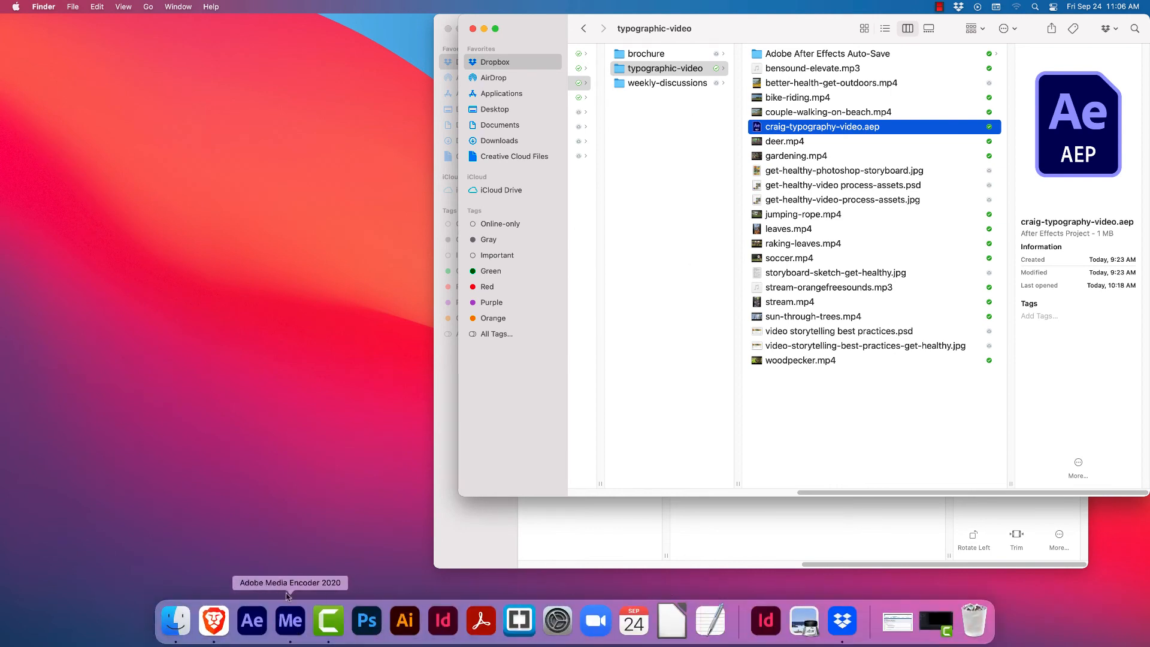
click(289, 623)
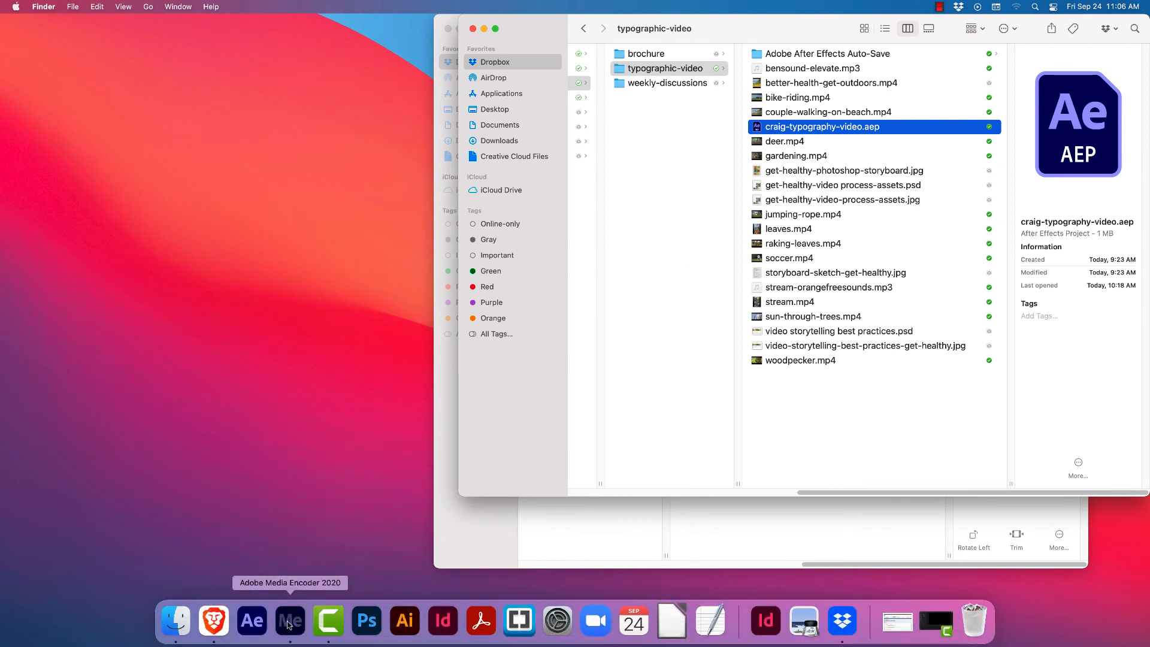
drag(401, 48, 292, 17)
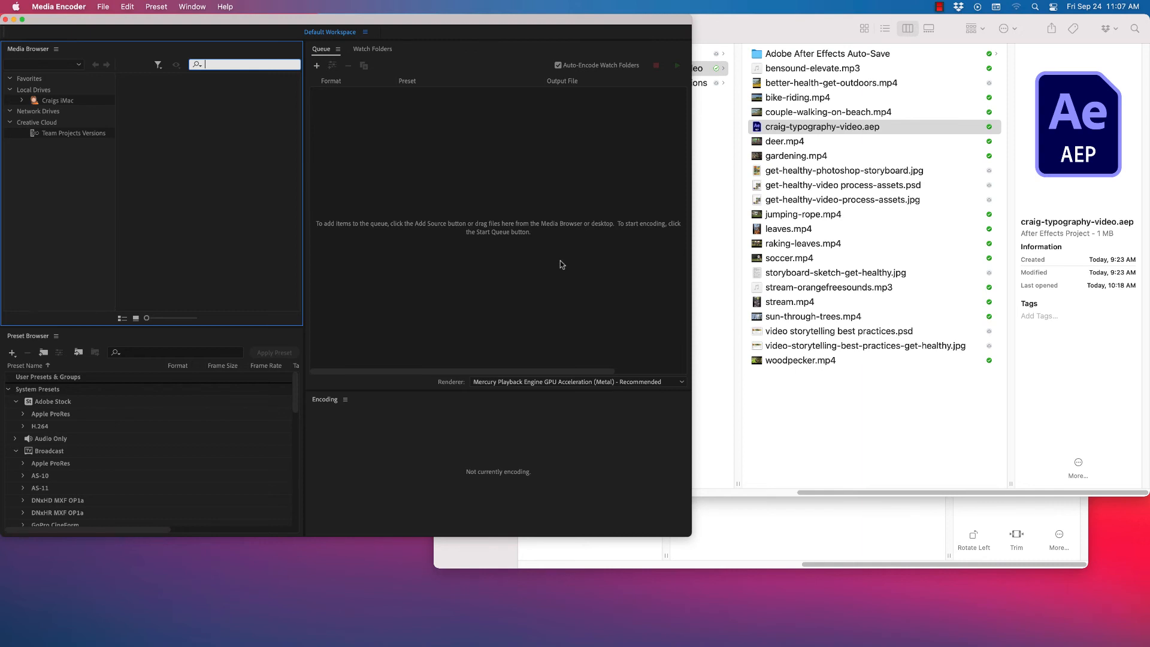
drag(692, 162, 741, 158)
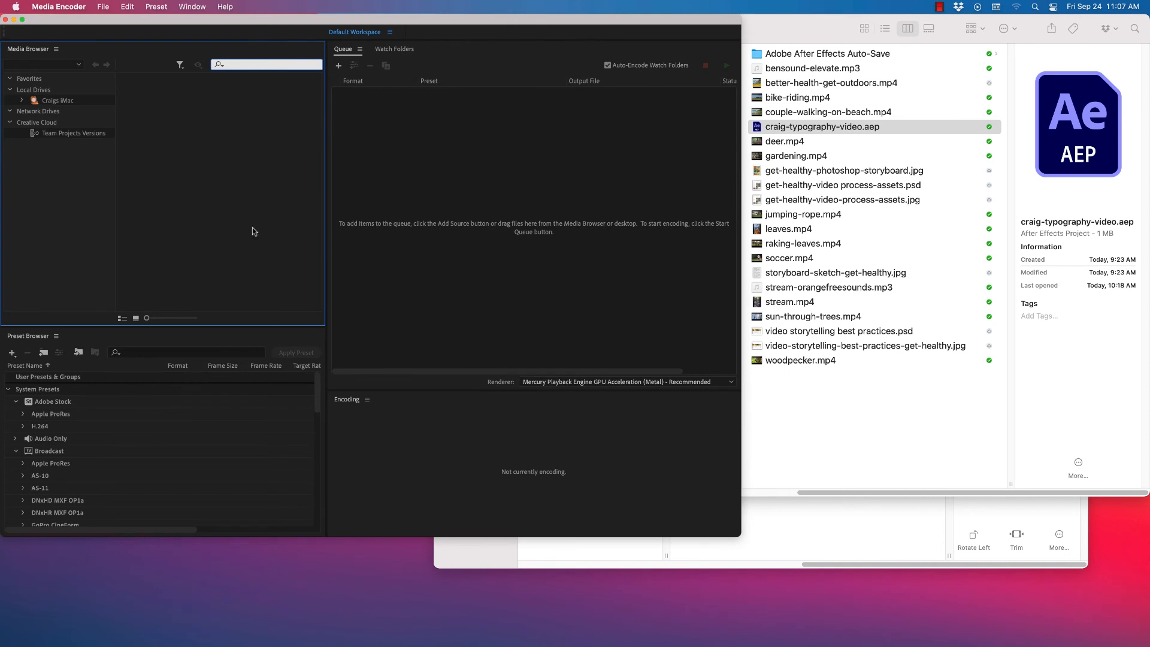
mouse_move(282, 635)
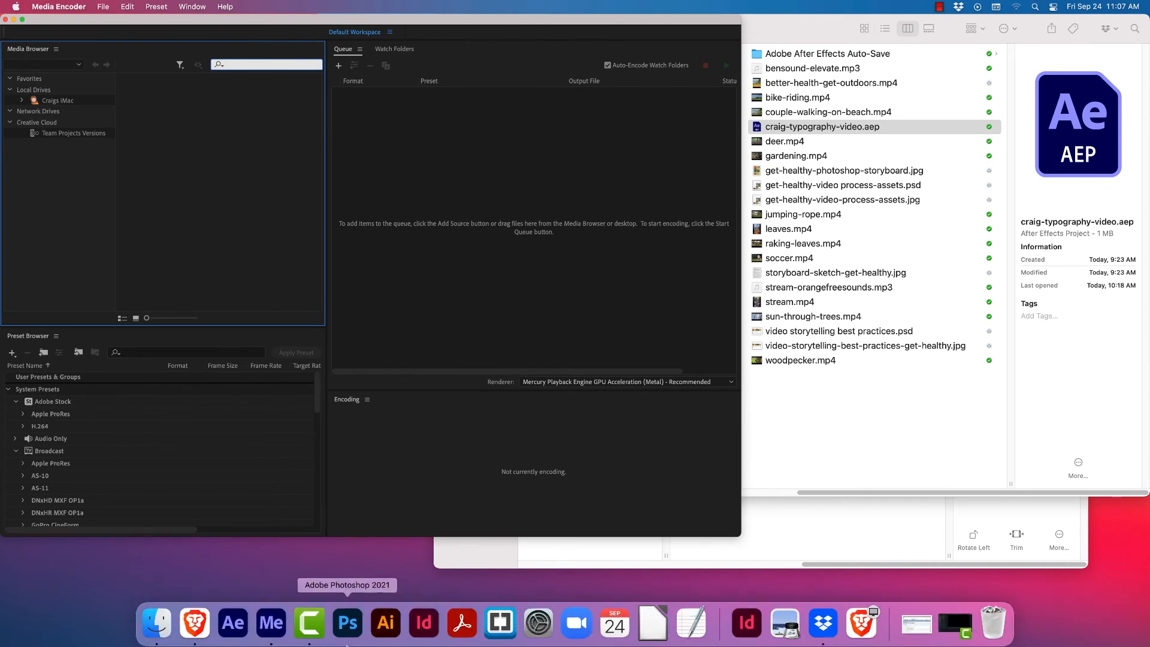
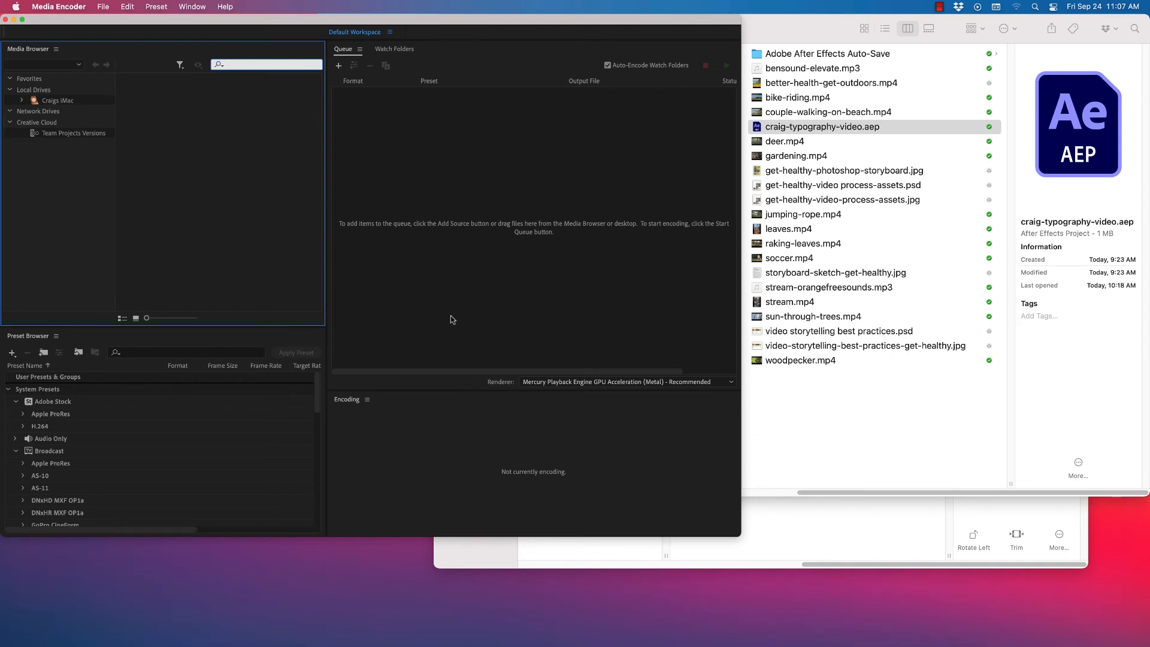
Add craig-typography-video.aep from the typographic-video folder to the Media Encoder queue, importing the "Better Health: Get Outdoors" composition.
click(827, 28)
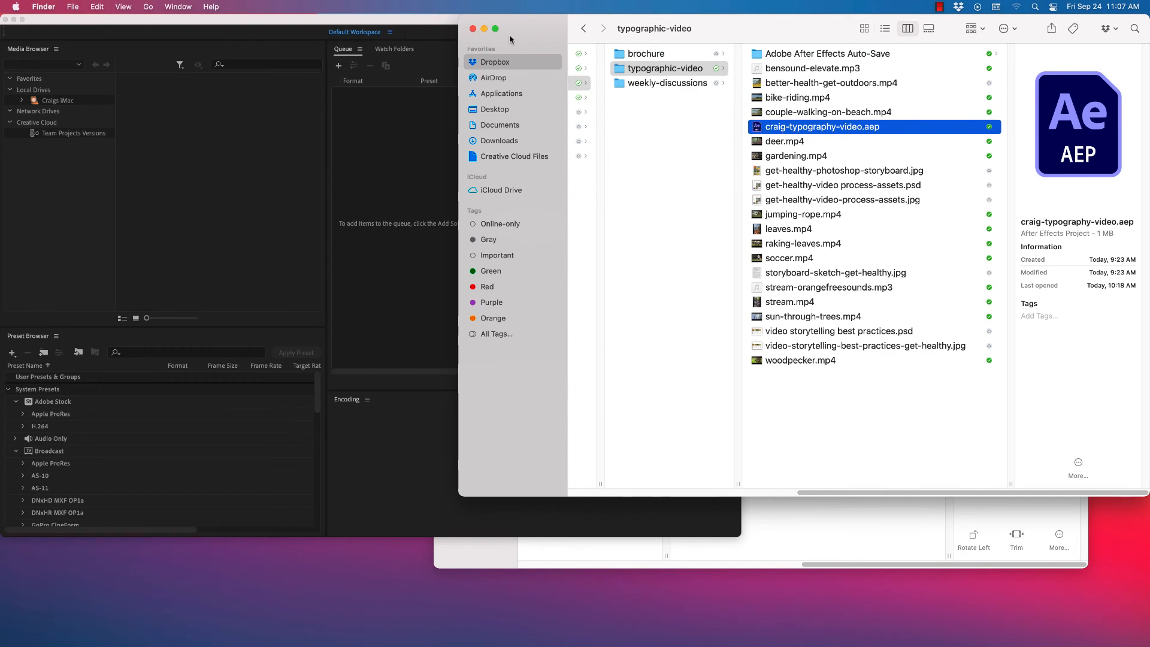
click(430, 24)
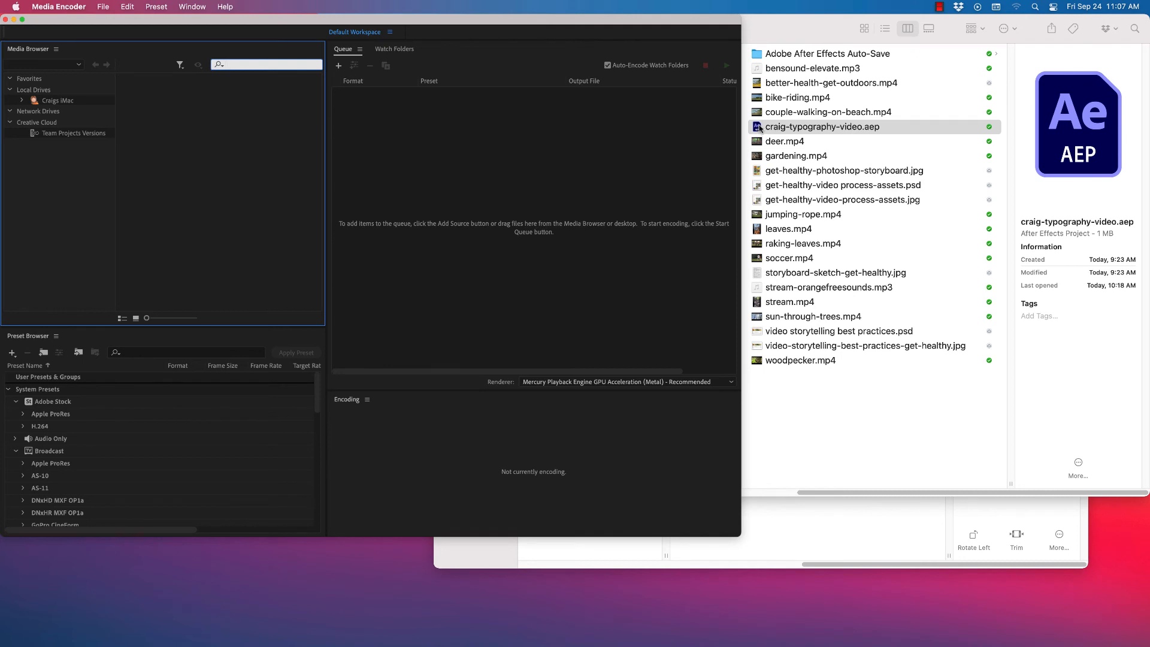
drag(760, 128, 419, 361)
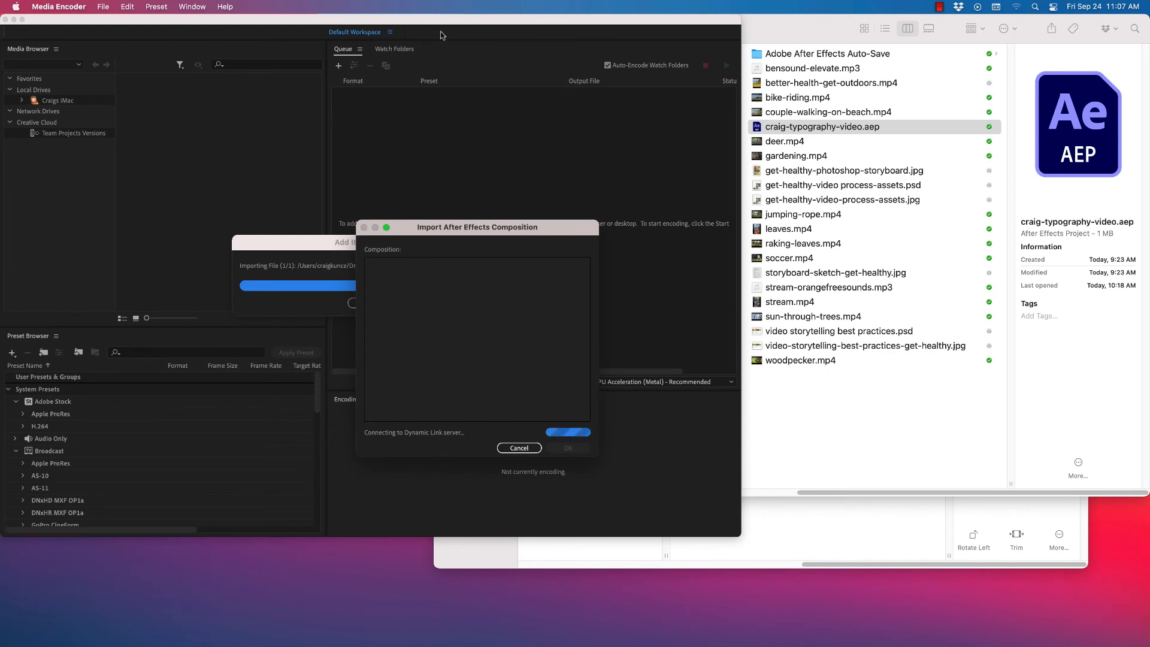
drag(440, 34, 687, 35)
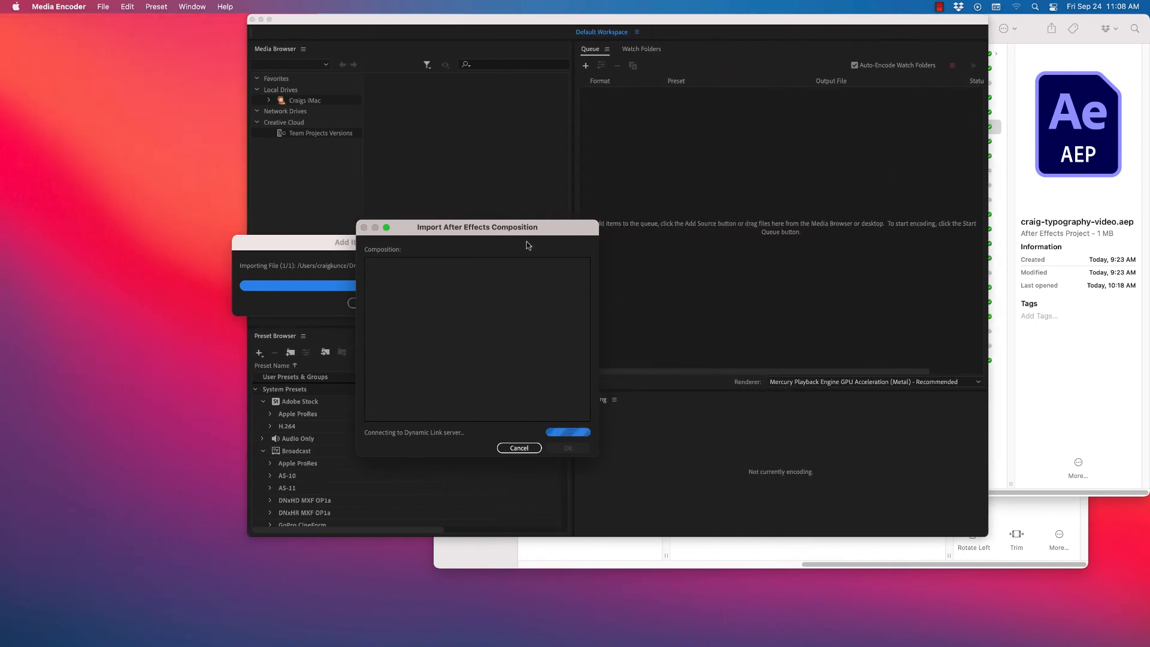
drag(550, 228, 736, 213)
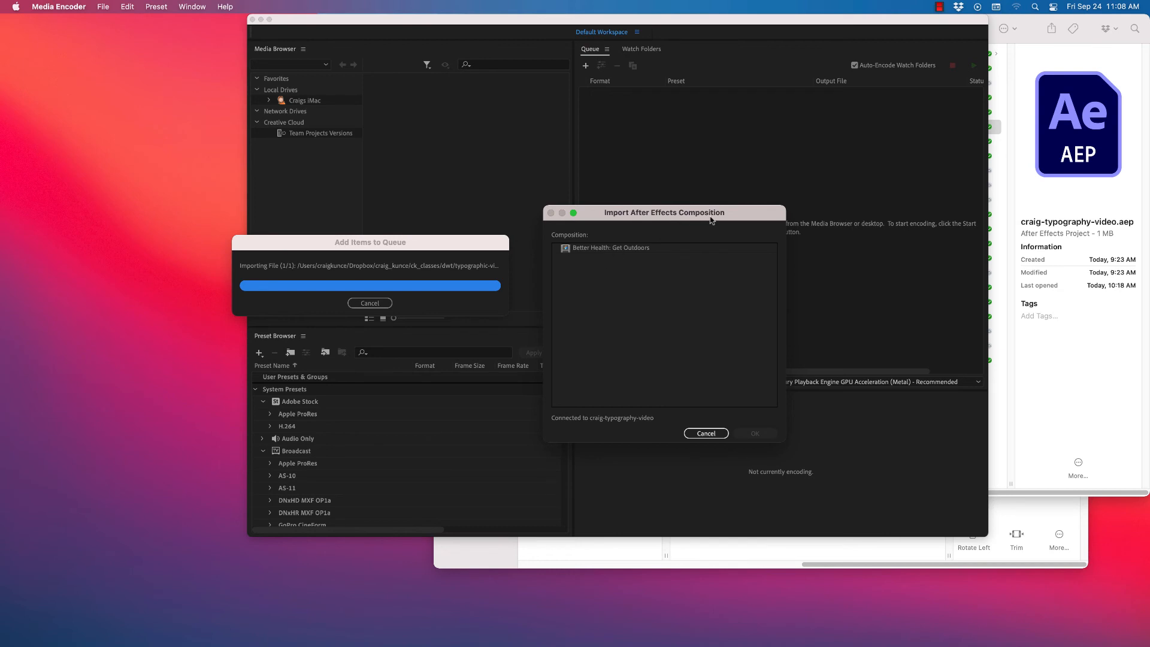
click(593, 252)
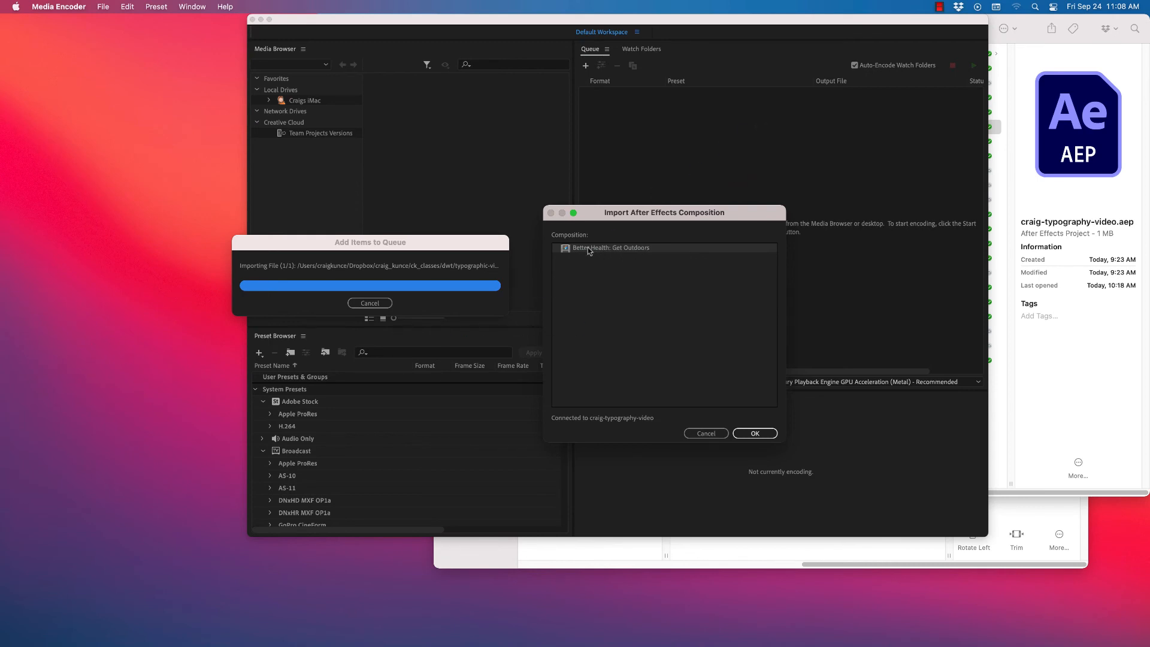
click(755, 433)
Reposition the Media Encoder window and the typographic-video Finder window, and close the second Finder window behind them.
drag(733, 26, 648, 25)
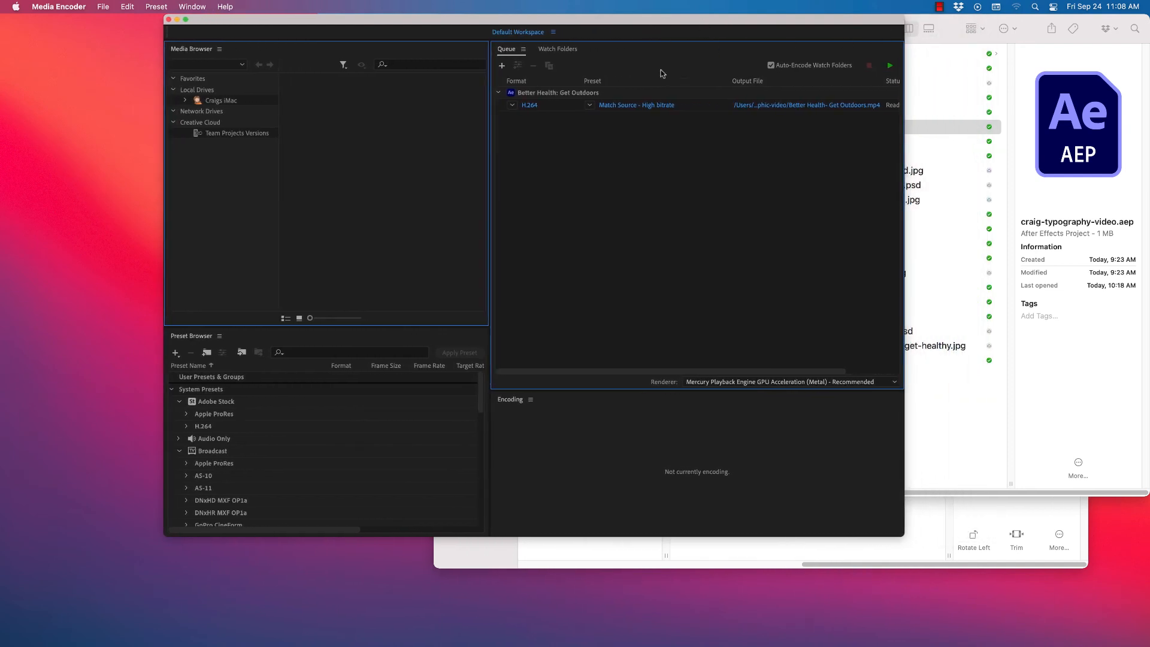
click(948, 29)
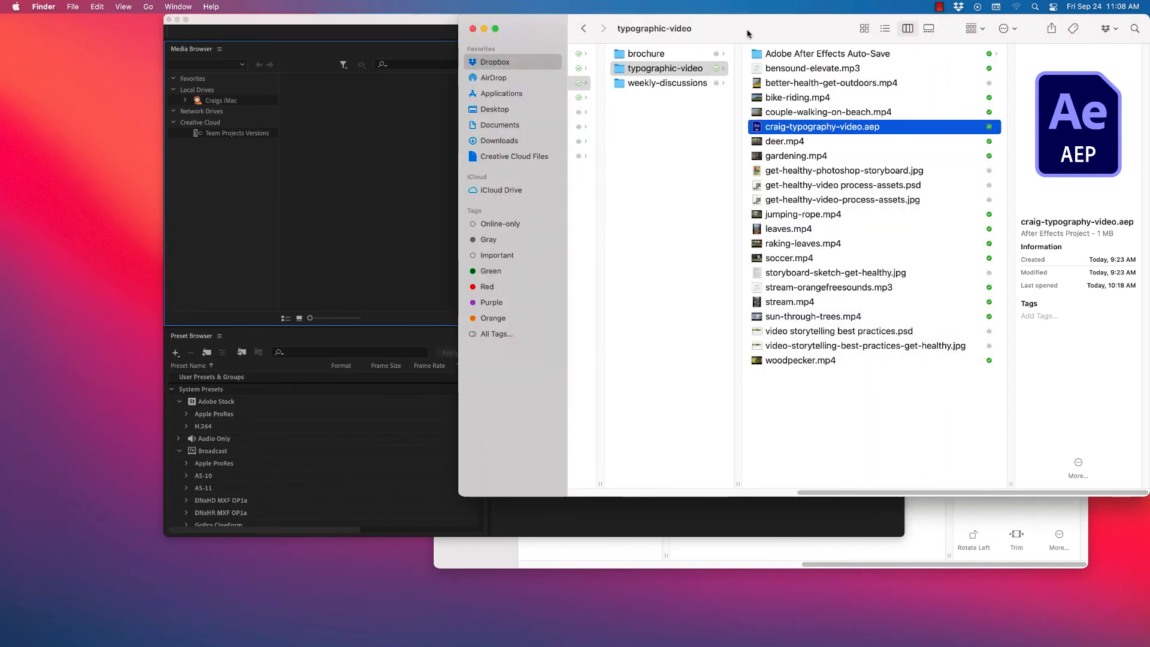
drag(741, 28, 474, 29)
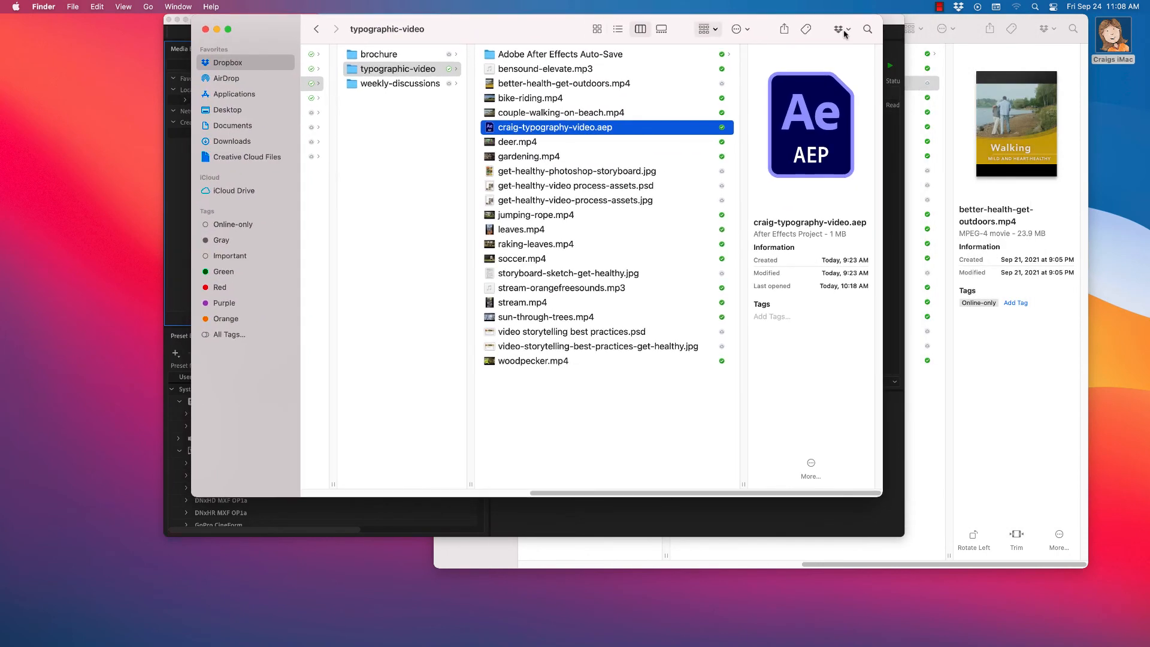
click(966, 26)
click(446, 29)
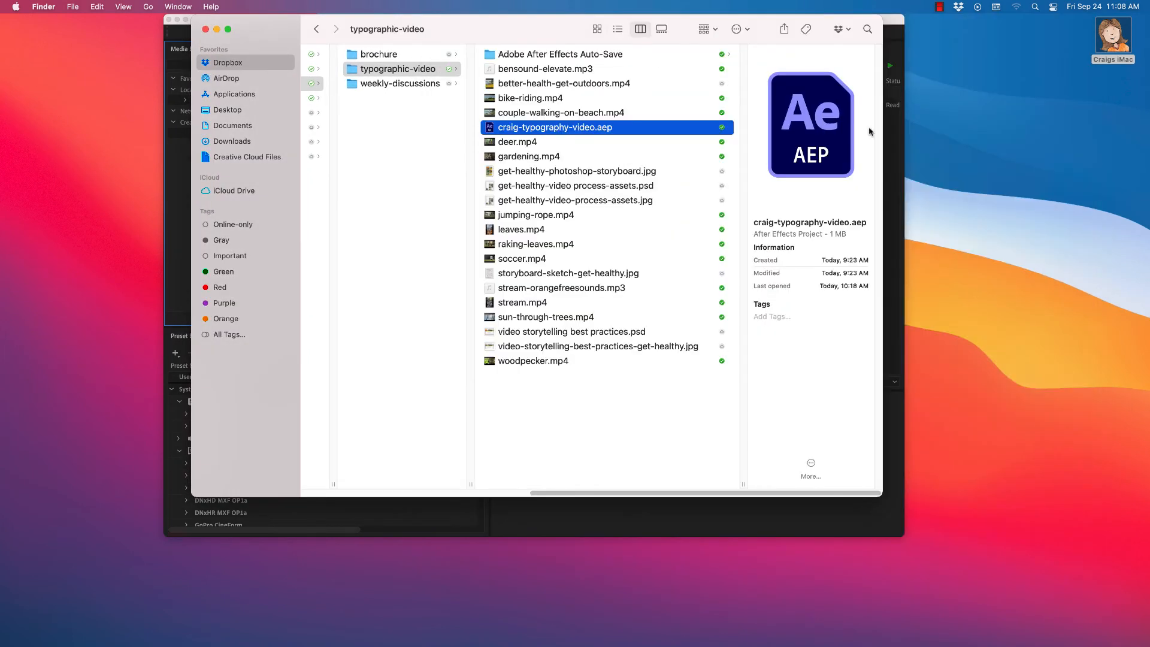
Switch to Adobe Media Encoder and reposition its window over the typographic-video Finder window.
click(890, 129)
drag(669, 26, 708, 21)
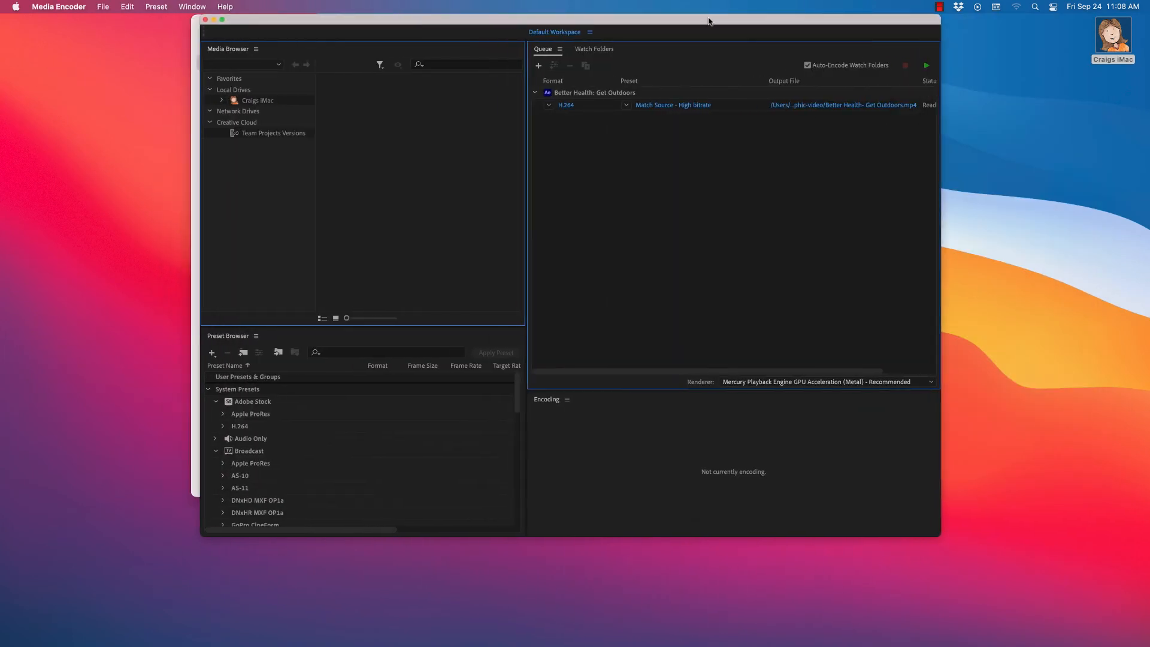
drag(617, 29, 604, 27)
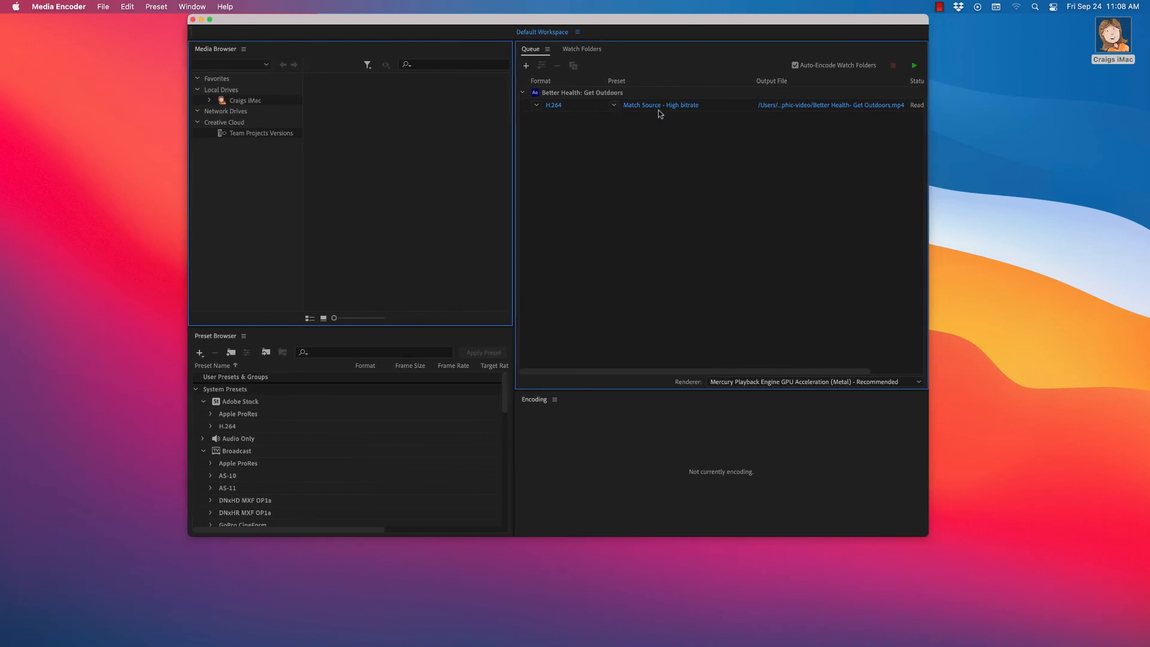
Choose H.264 as the output format for the queued "Better Health: Get Outdoors" composition.
click(556, 105)
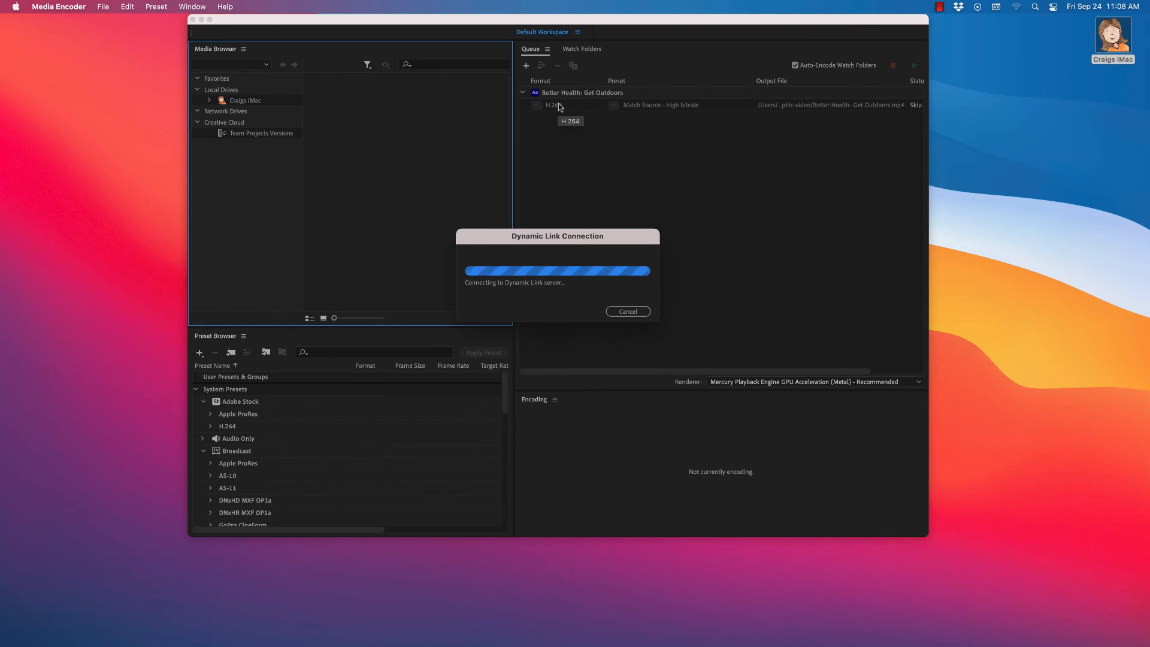
click(639, 311)
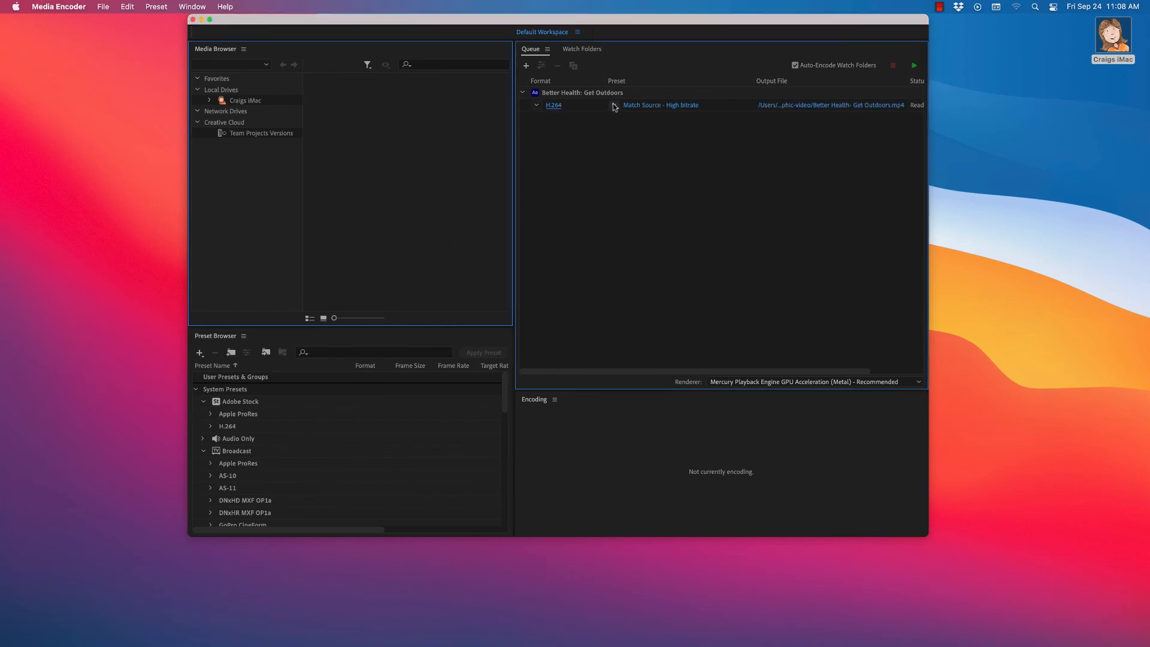
click(537, 106)
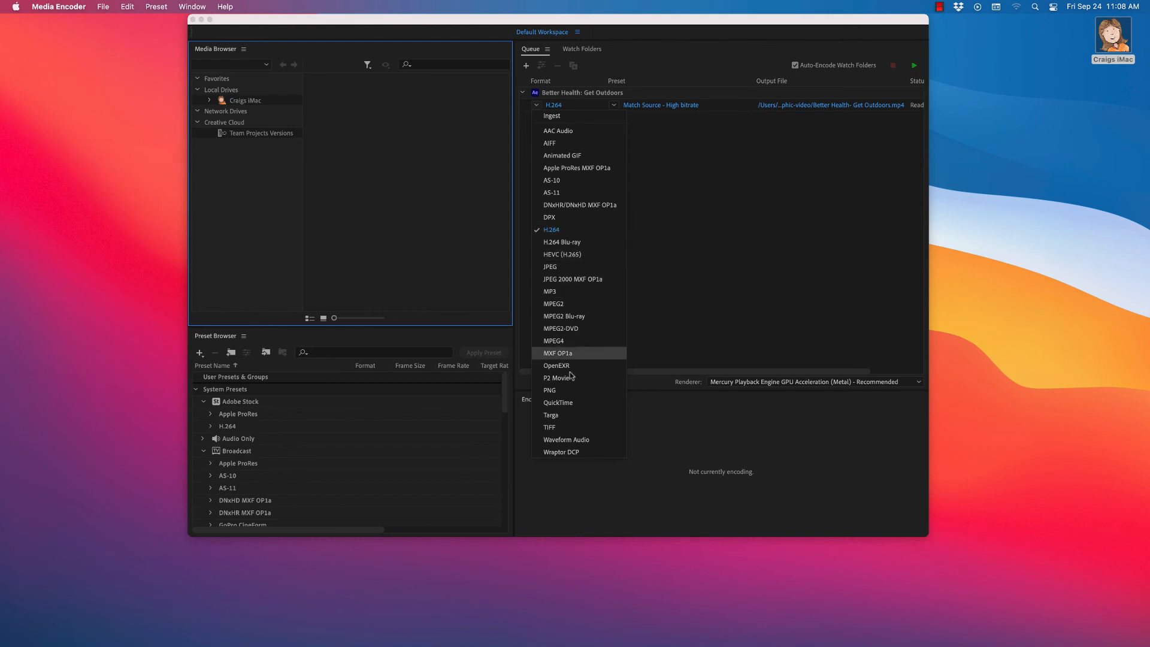
click(569, 232)
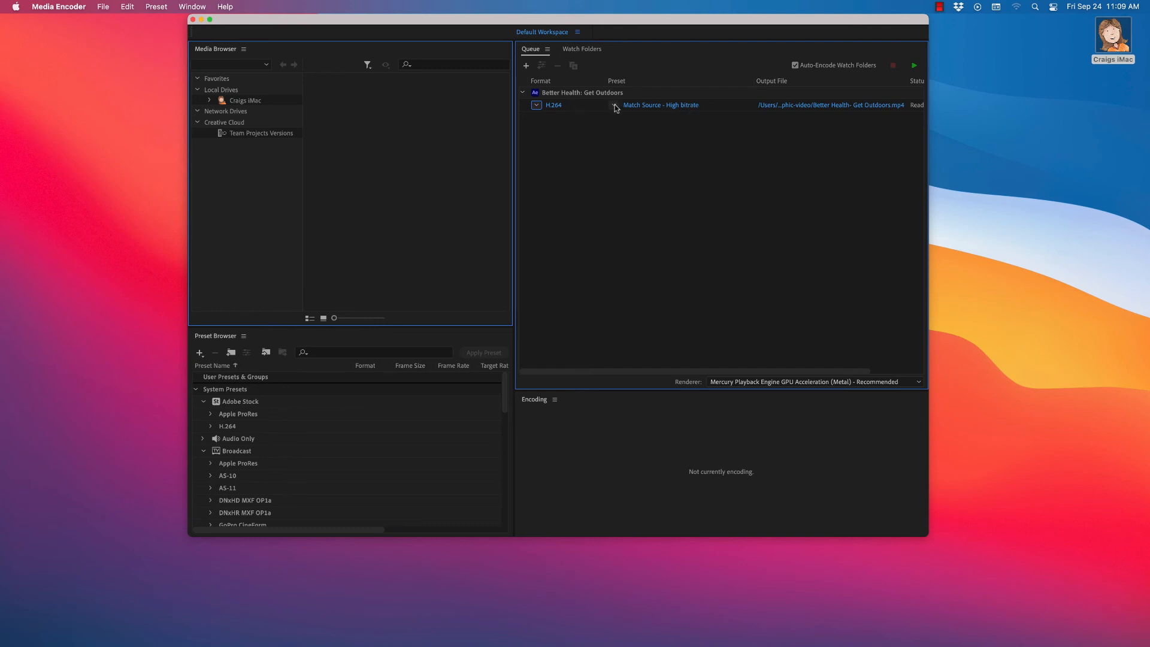
Open the queued composition's export settings from its Match Source - High bitrate preset and scrub through the video preview.
mouse_move(632, 108)
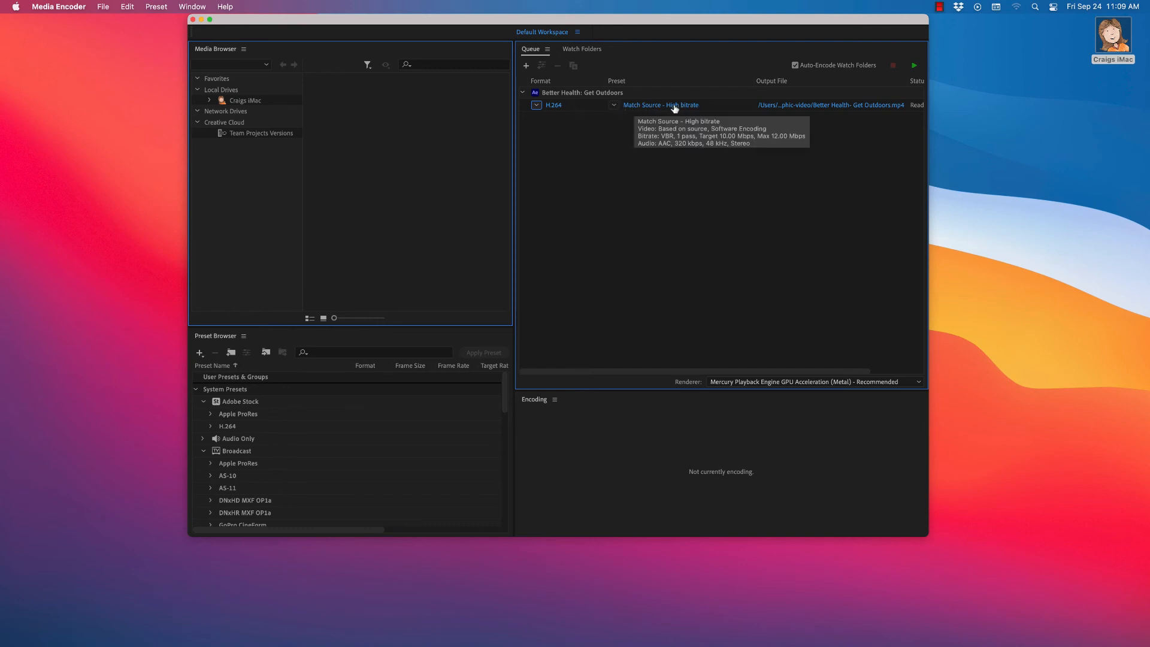
click(646, 107)
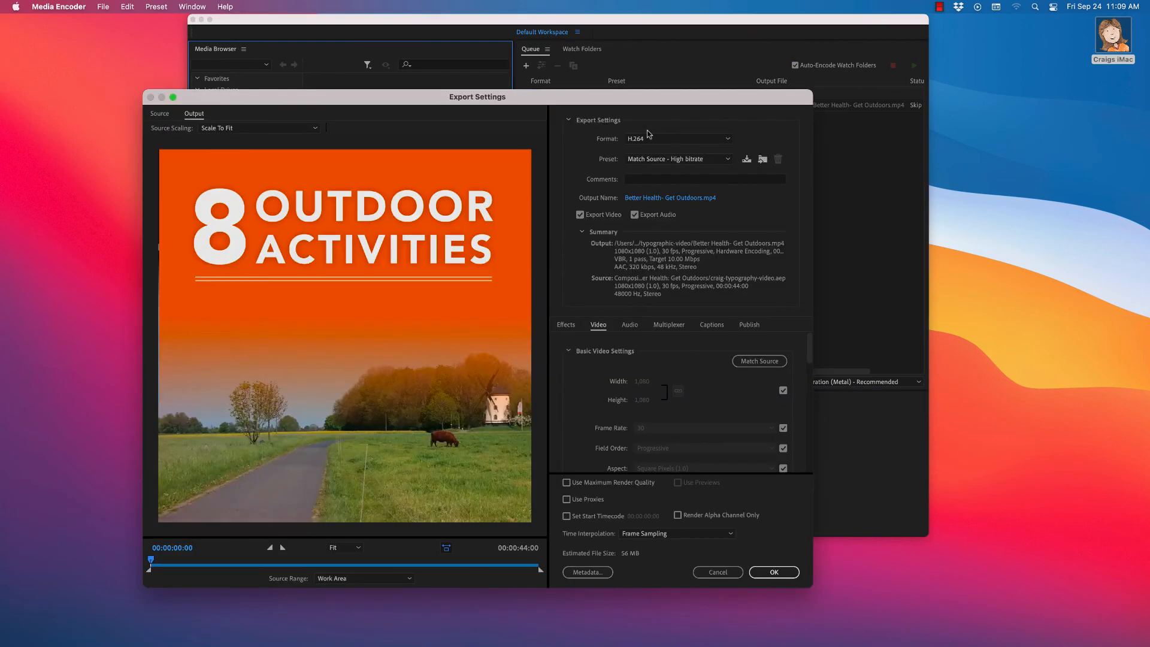
drag(622, 100, 709, 19)
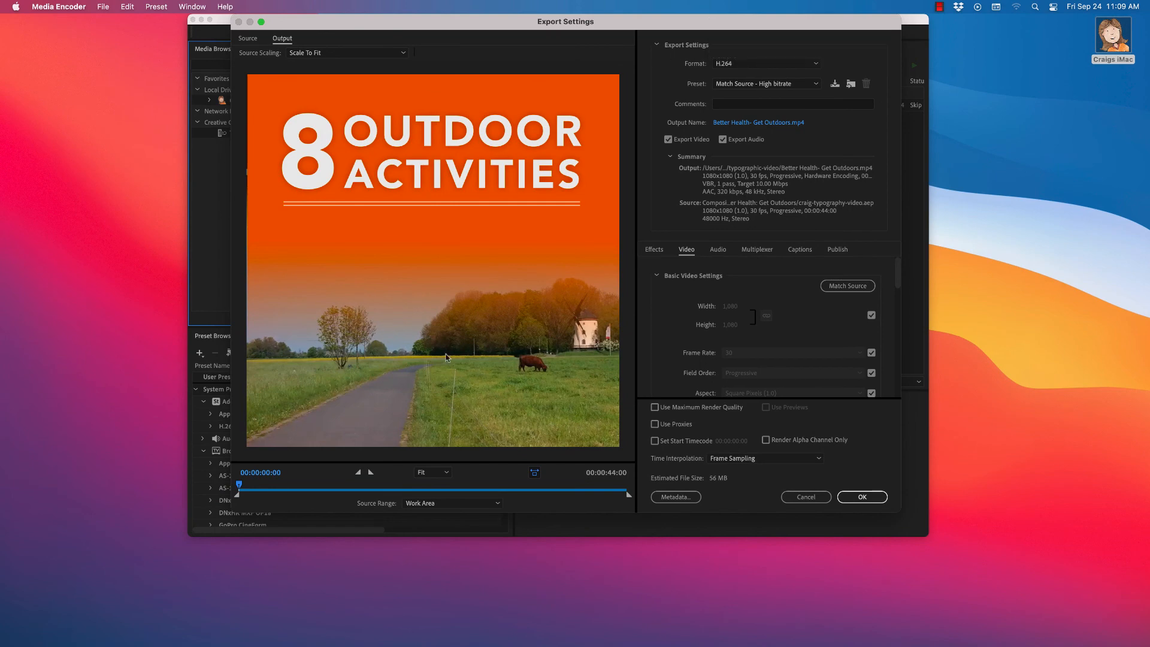
drag(239, 485, 620, 486)
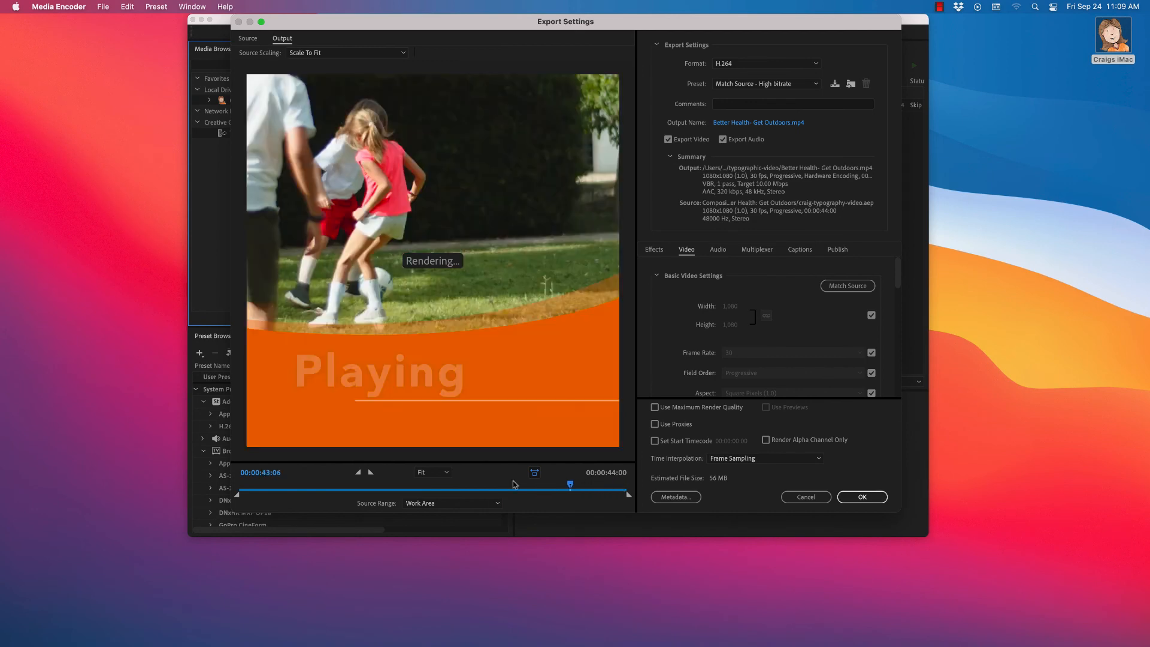
drag(241, 483, 239, 484)
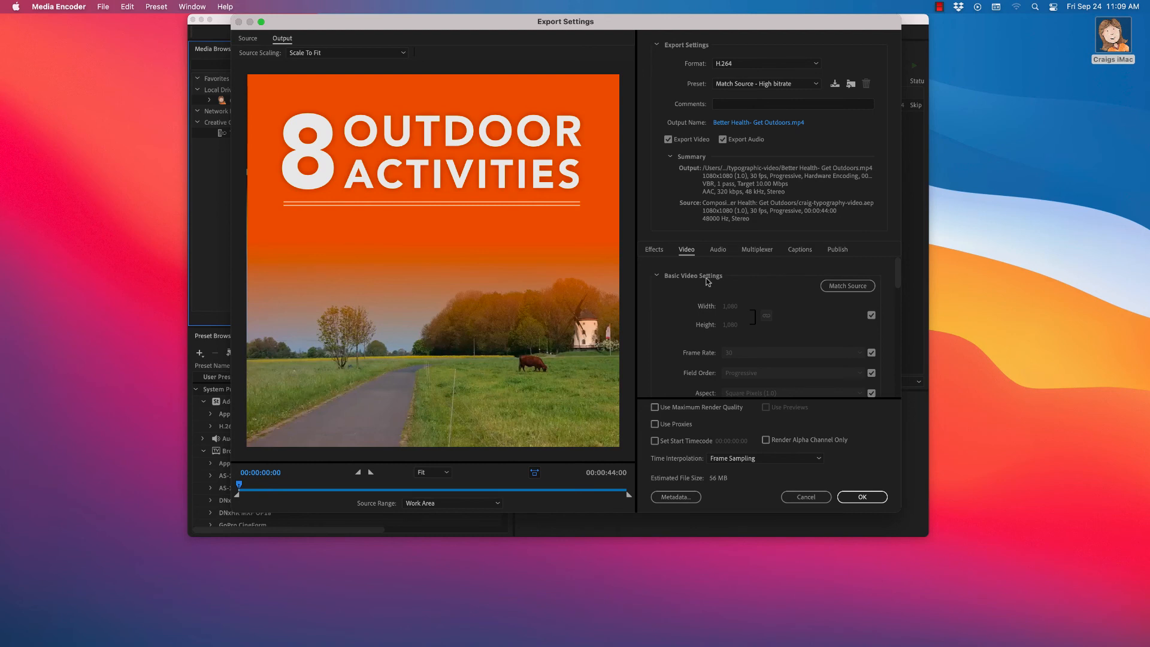
Enable Render at Maximum Depth in the basic video settings.
scroll(839, 300, down, 2)
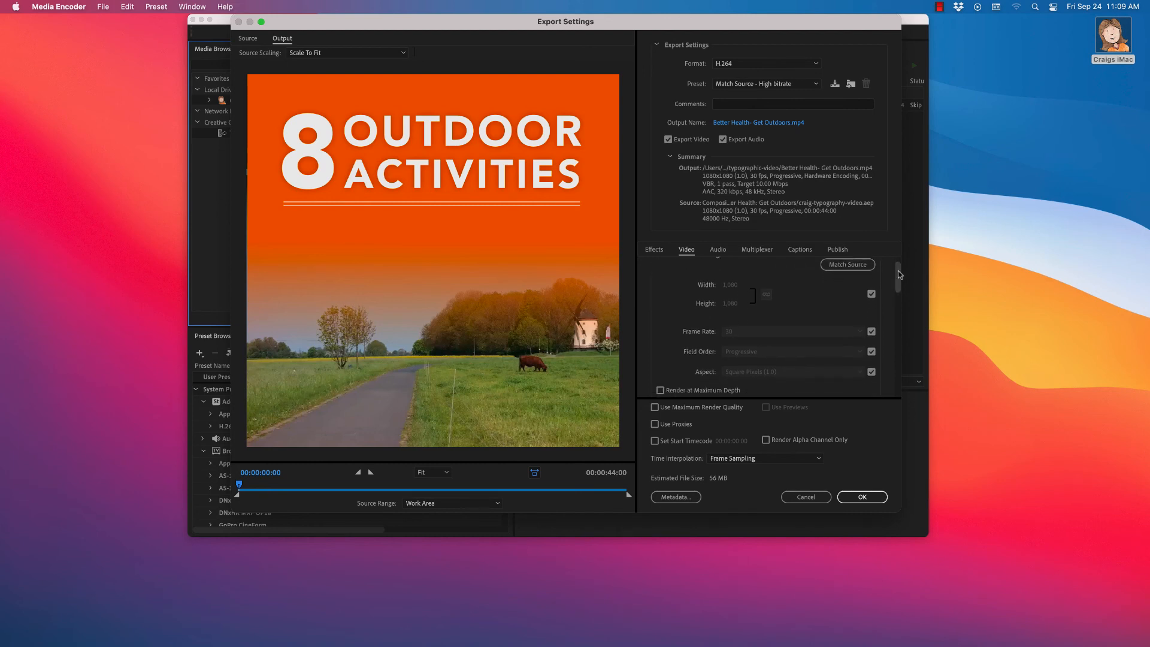
scroll(827, 287, up, 2)
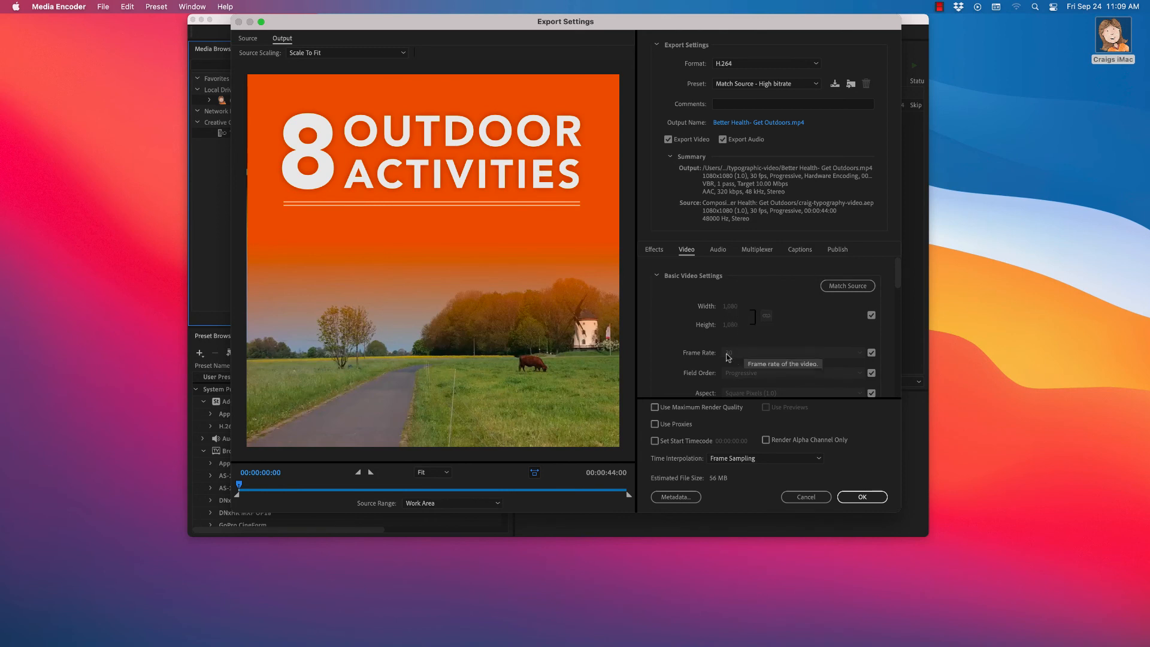
drag(899, 278, 899, 300)
click(661, 327)
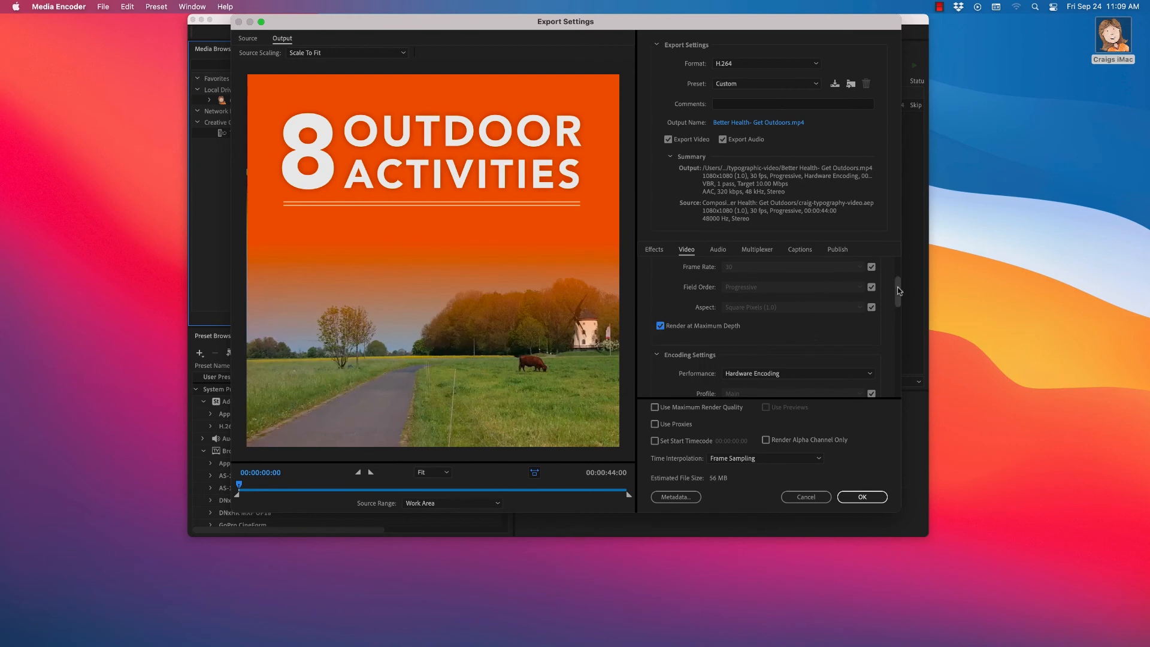
Set the bitrate encoding to VBR, 2 pass.
drag(897, 287, 899, 306)
drag(898, 309, 897, 376)
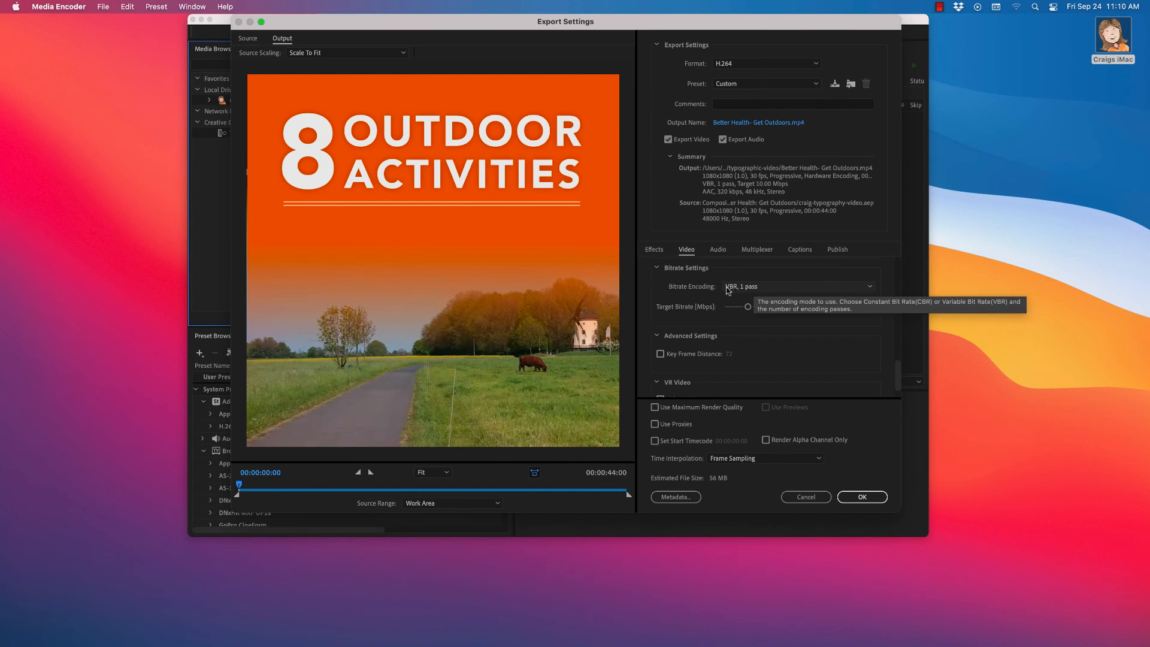
click(771, 290)
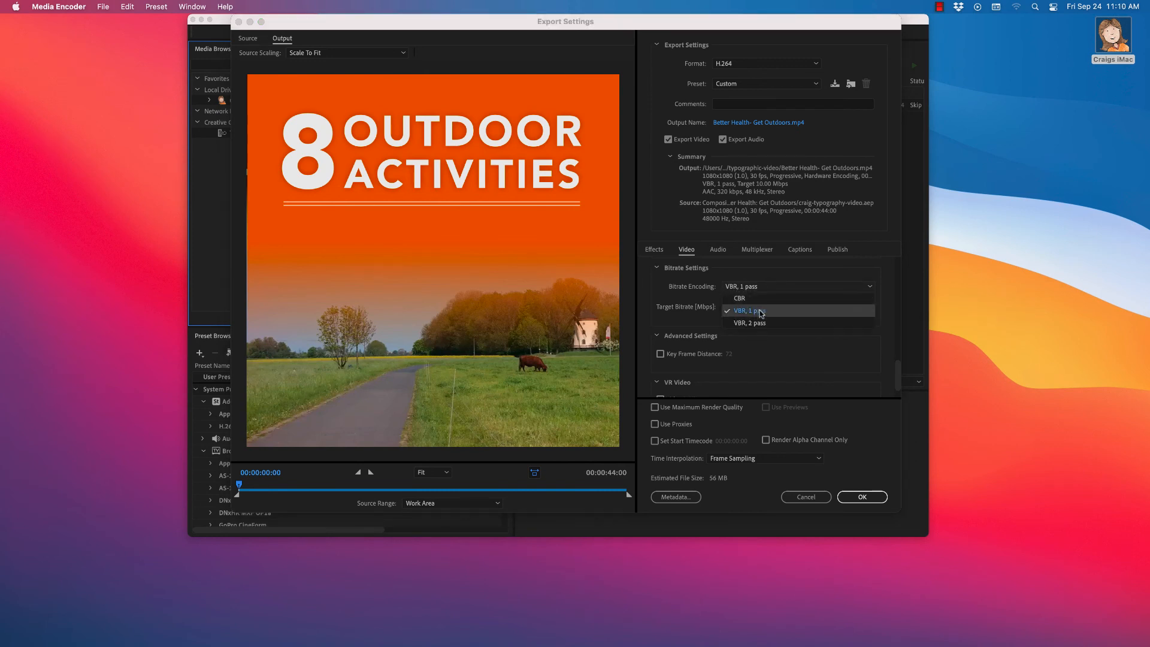
click(759, 322)
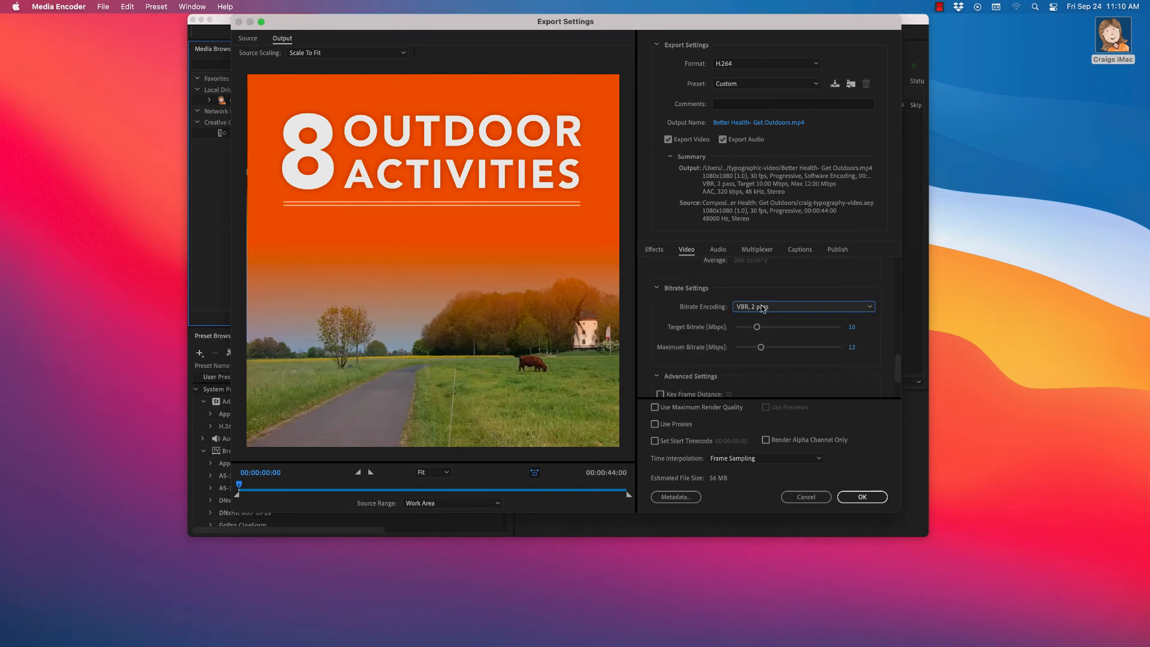
Set the target bitrate to 4 Mbps and the maximum bitrate to 8 Mbps, keeping VBR, 2 pass encoding.
click(853, 327)
text(4)
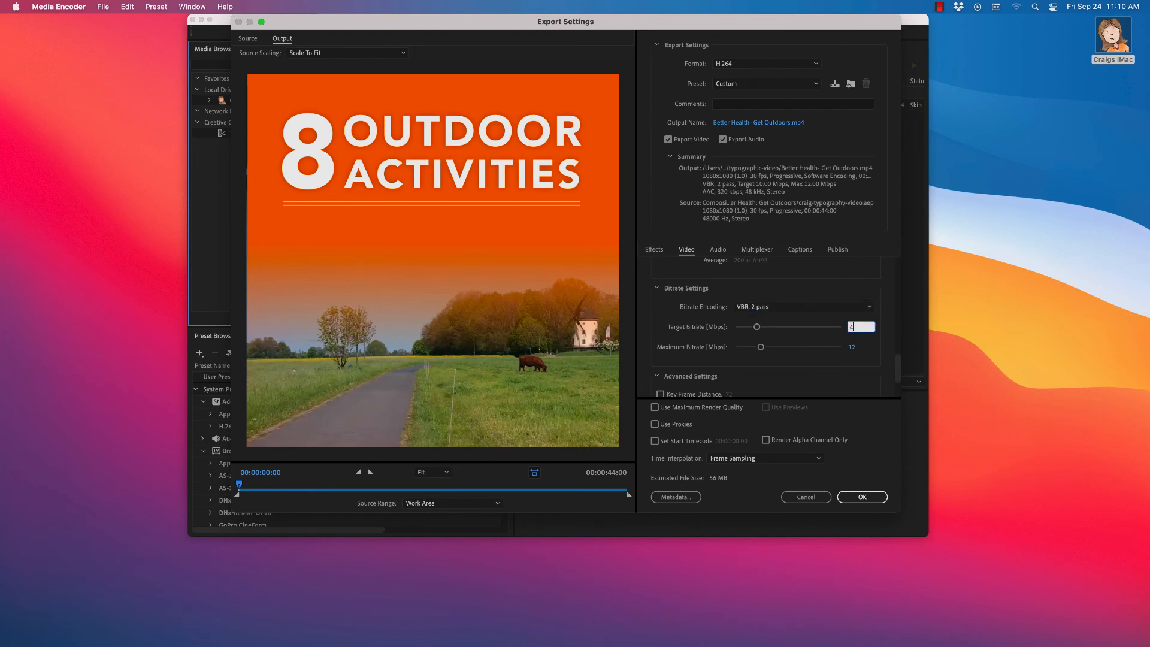
click(852, 347)
text(8)
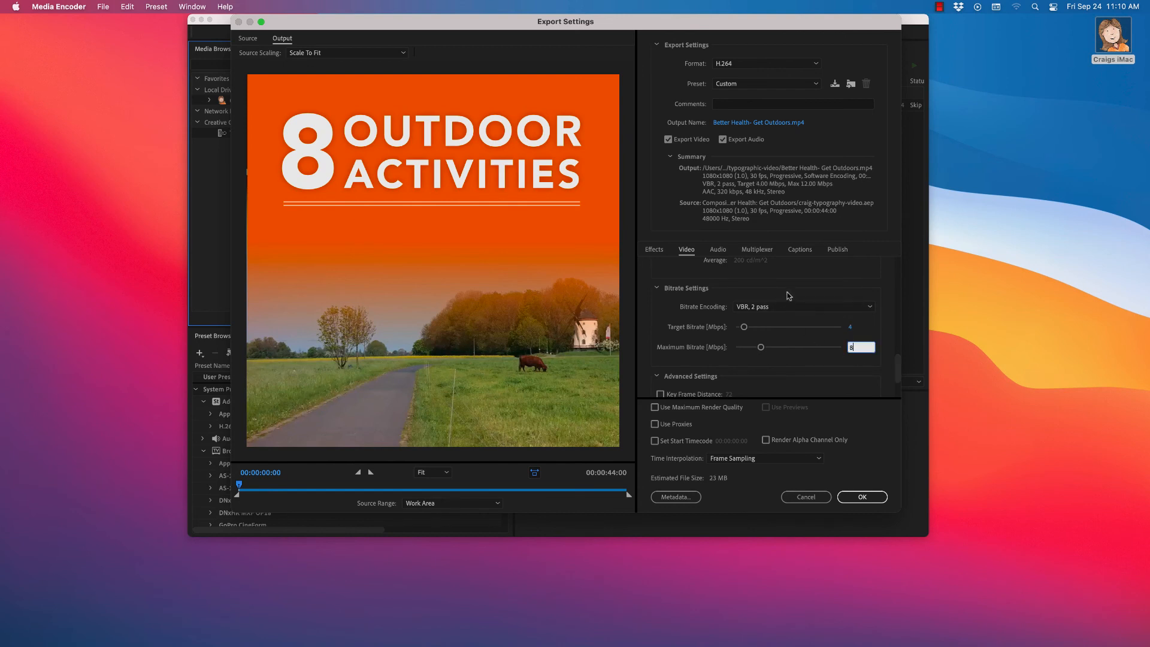
click(832, 321)
click(791, 309)
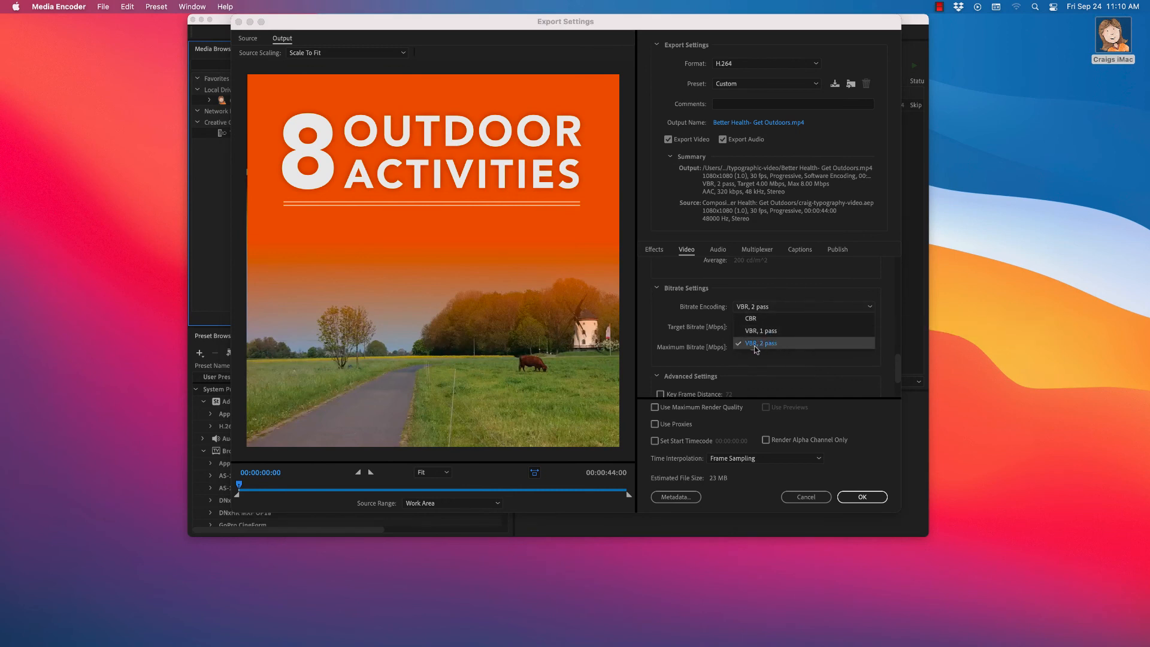
click(775, 306)
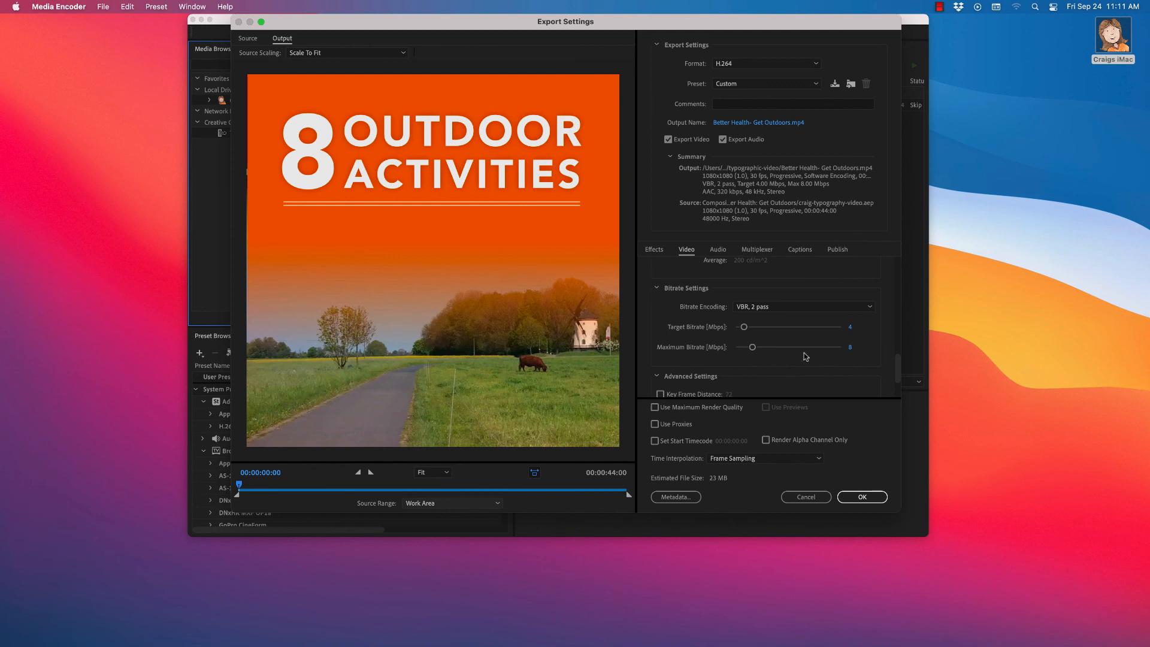
Enable Use Maximum Render Quality and accept the export settings.
drag(898, 364, 897, 385)
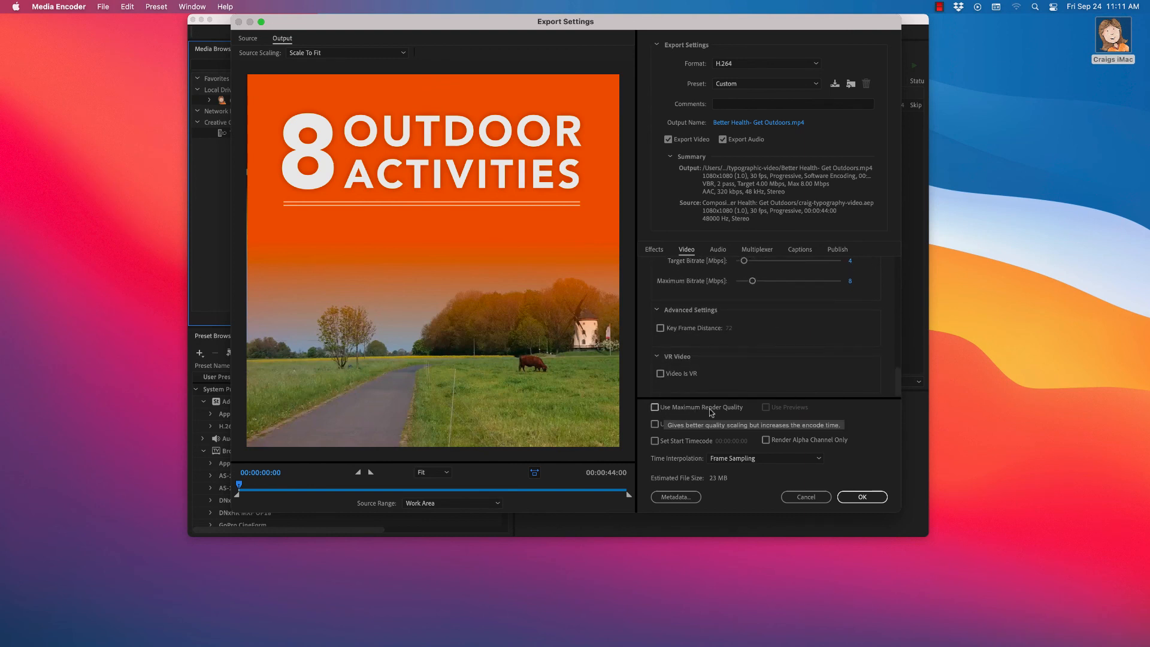
click(654, 407)
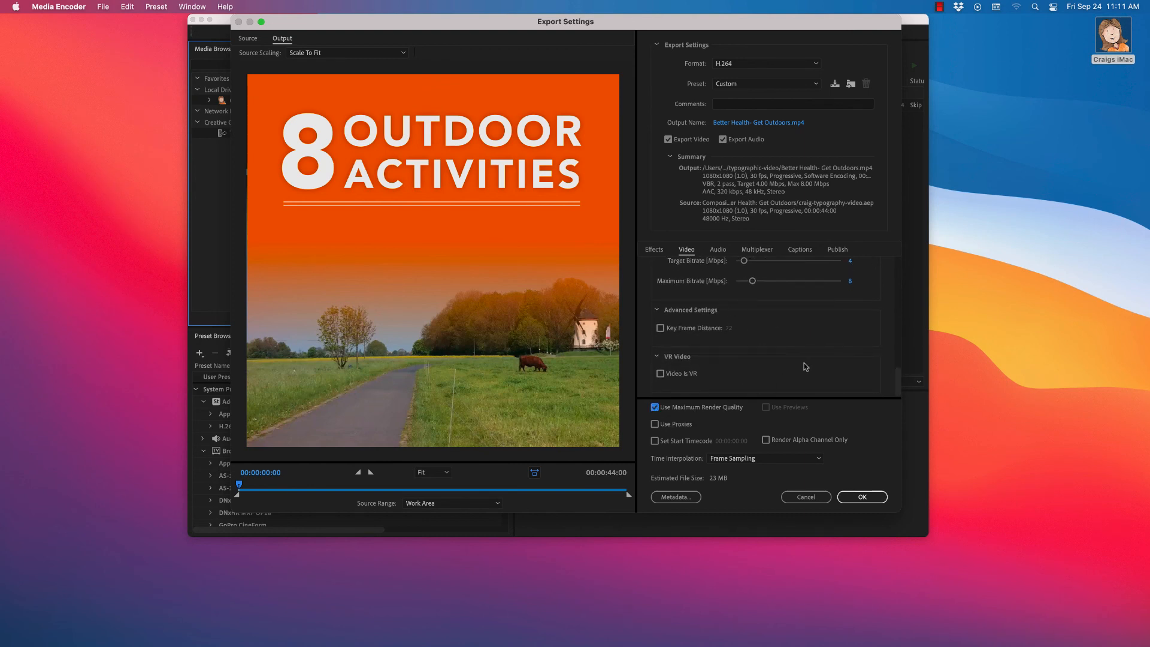
click(879, 498)
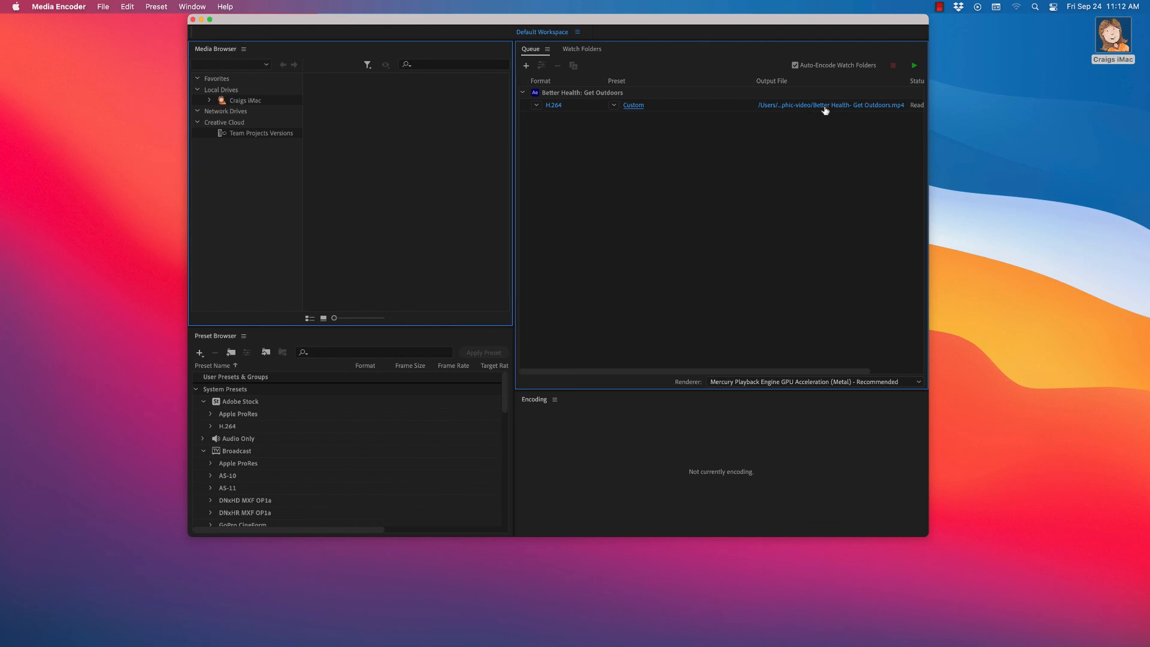
Start encoding the "Better Health: Get Outdoors" item in the queue.
click(915, 66)
click(693, 106)
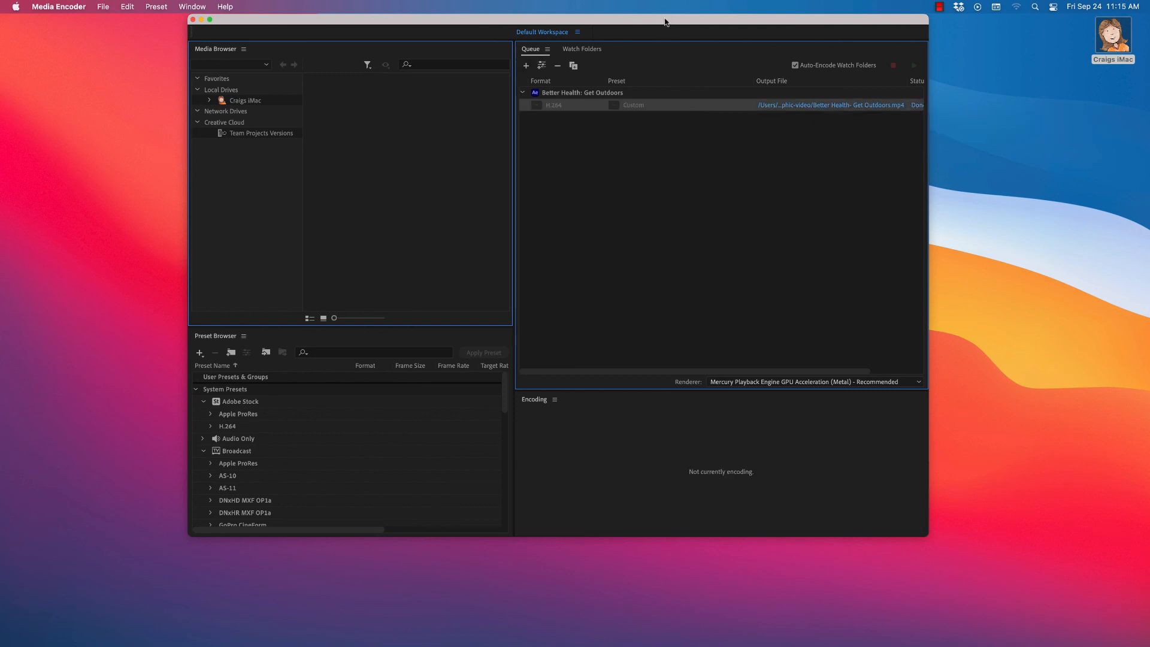
Move the Media Encoder window aside and remove the finished "Better Health: Get Outdoors" item from the queue.
drag(633, 22, 447, 22)
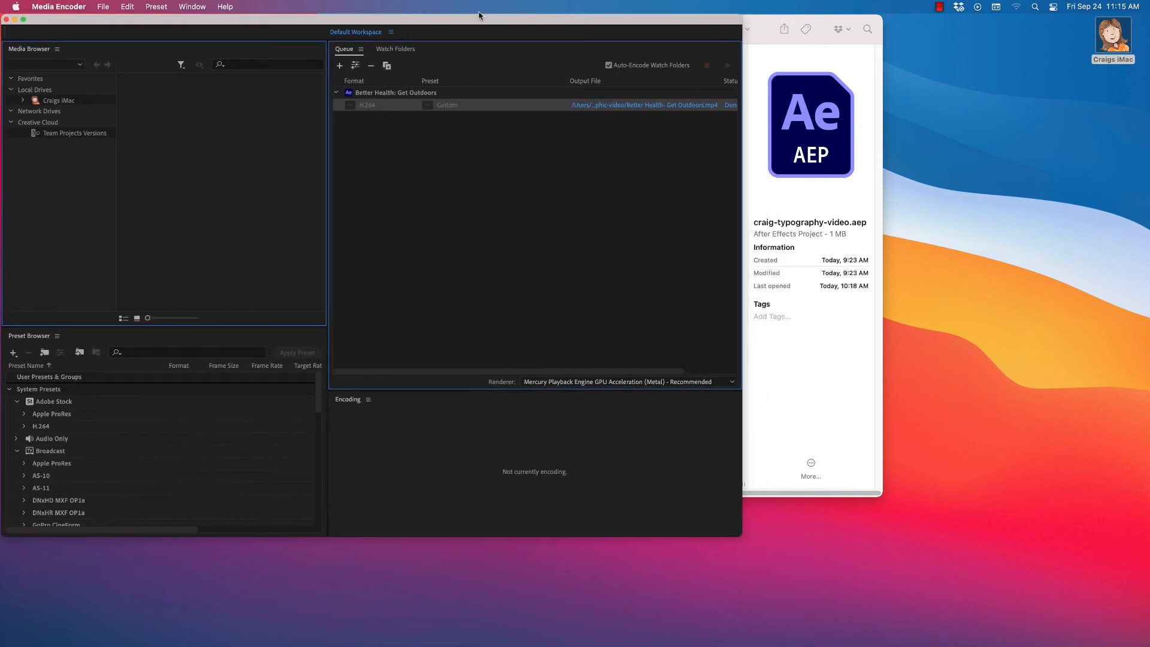
click(530, 131)
click(516, 105)
key(Delete)
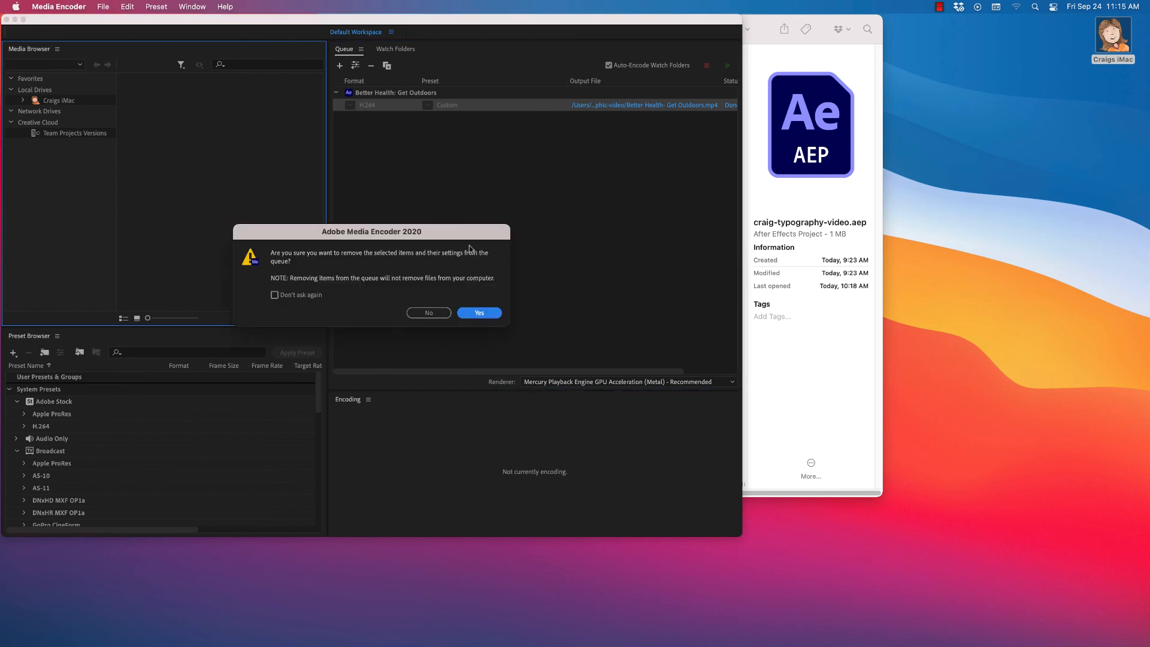
click(479, 314)
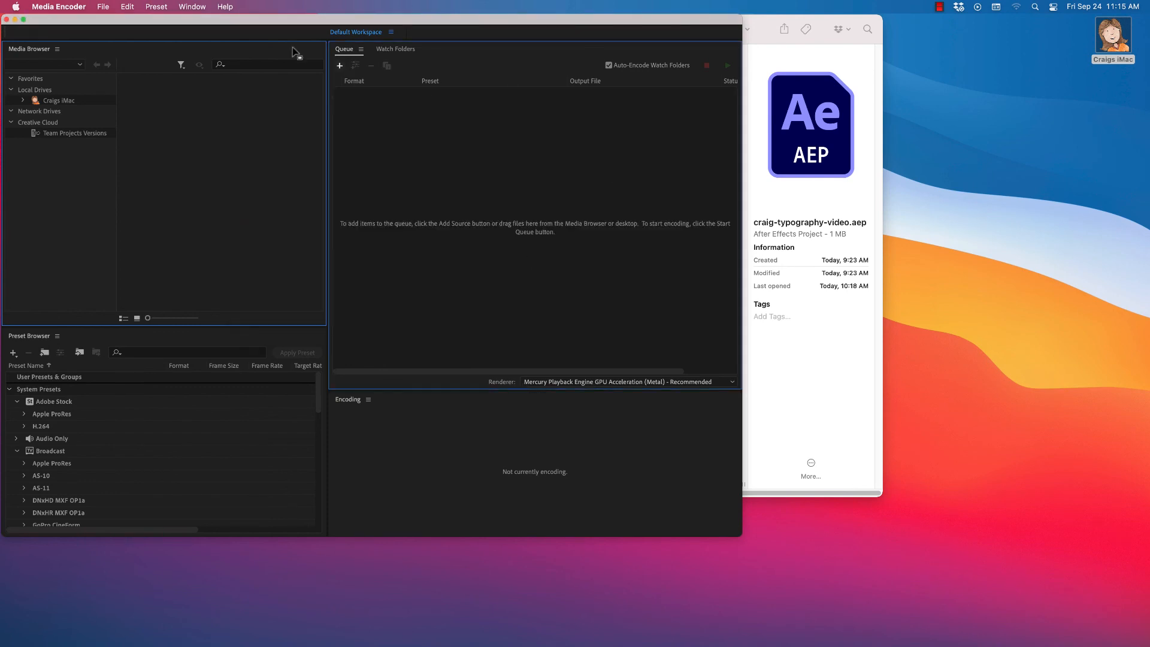
Hide Media Encoder, select the exported Better Health- Get Outdoors.mp4 in the typographic-video folder, and reposition the Finder window.
key(super+h)
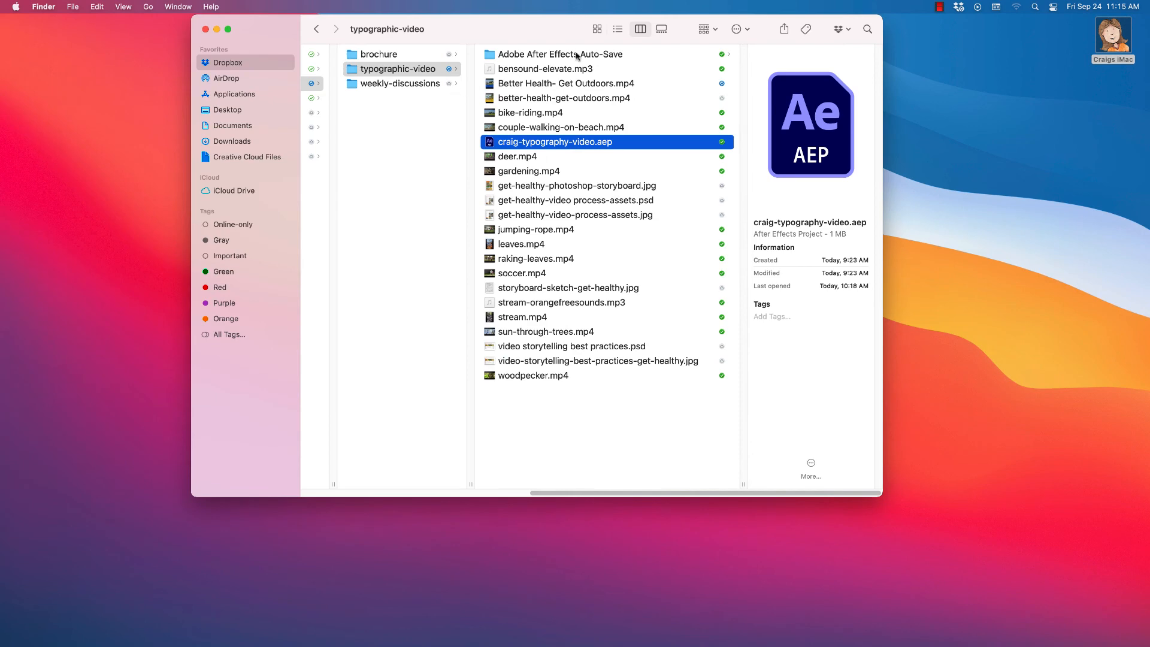
drag(566, 27, 710, 36)
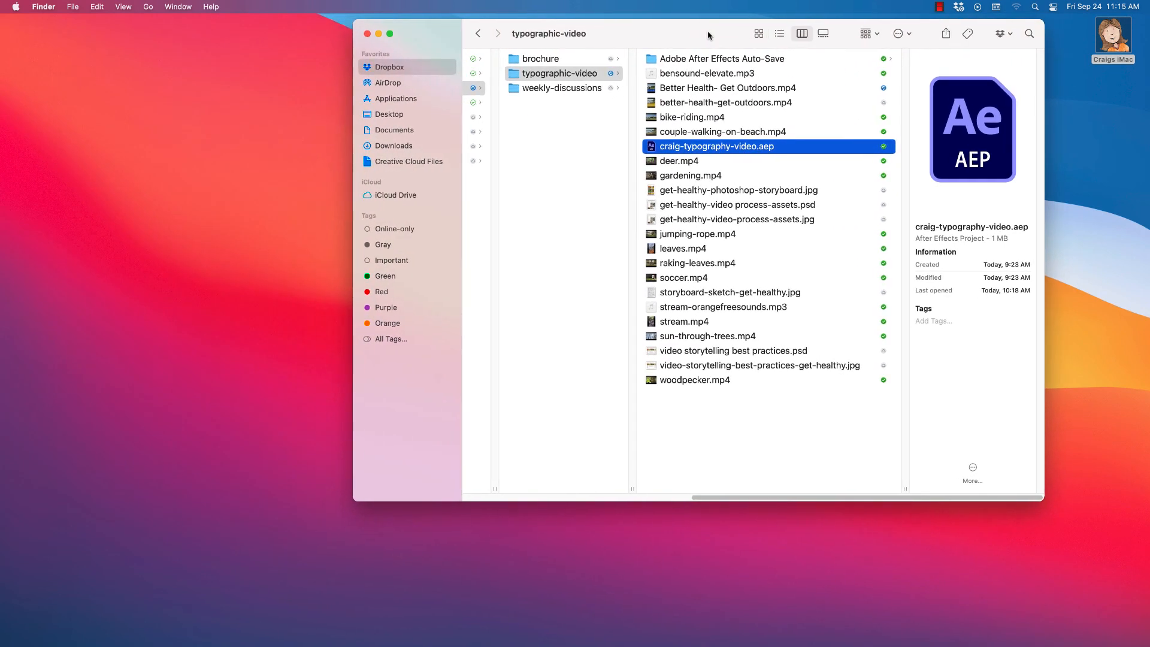
click(712, 91)
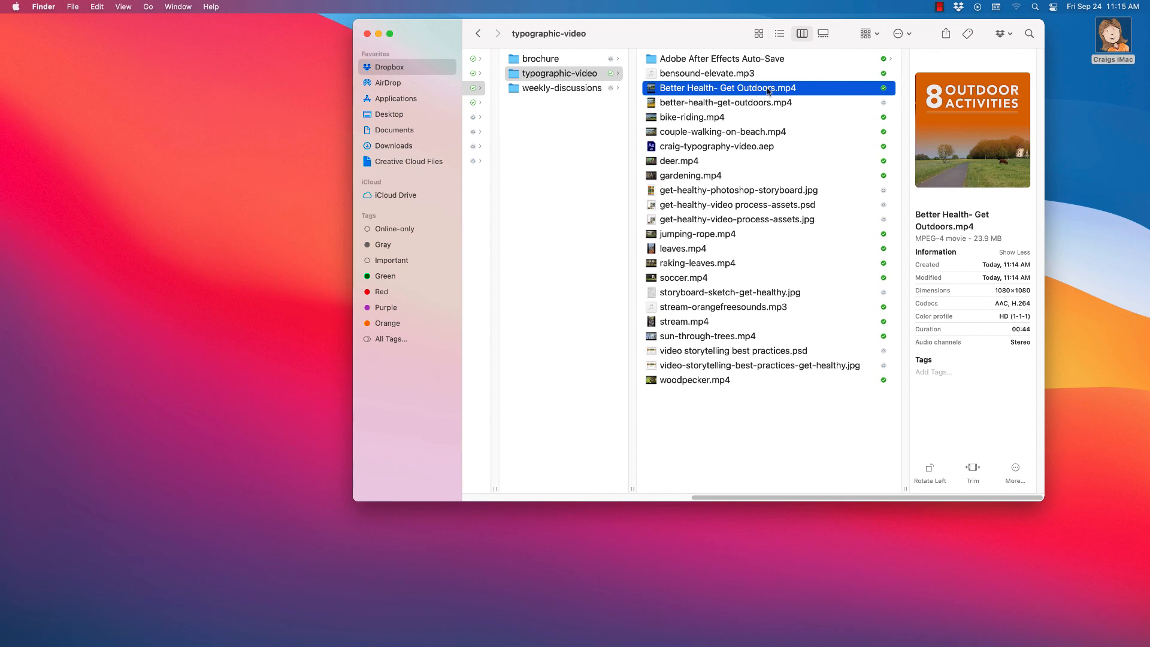
drag(674, 41, 687, 67)
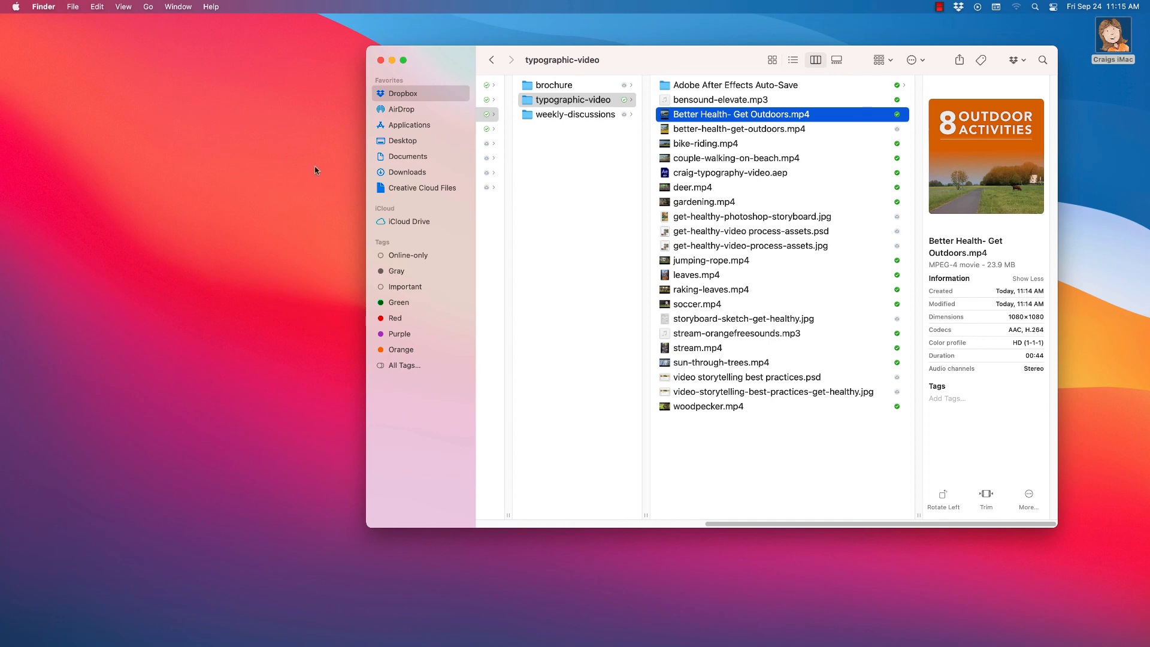
Preview Better Health- Get Outdoors.mp4 with Quick Look and scrub back to the Wildlife and Gardening scenes.
key(space)
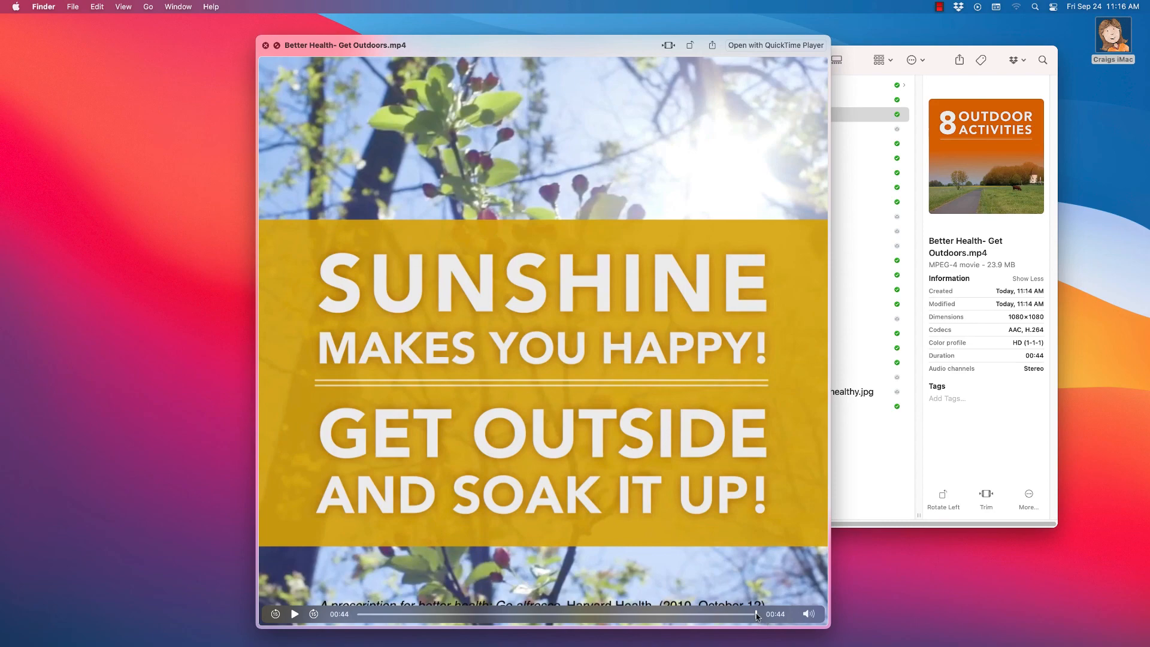
drag(755, 614, 598, 613)
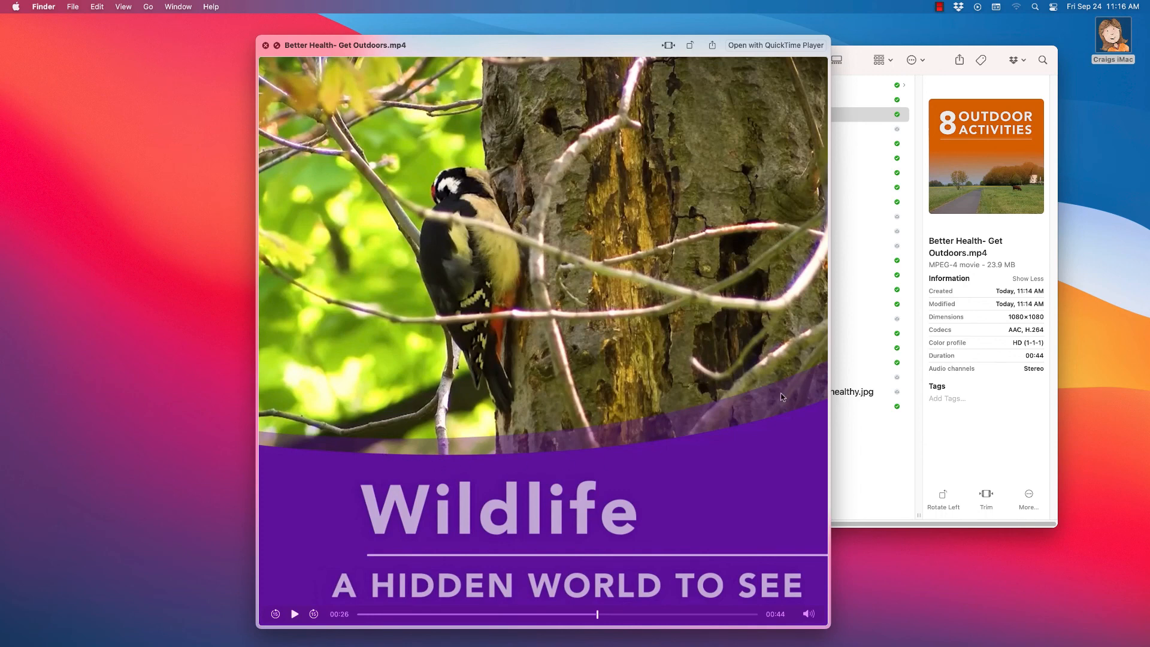
drag(597, 614, 525, 617)
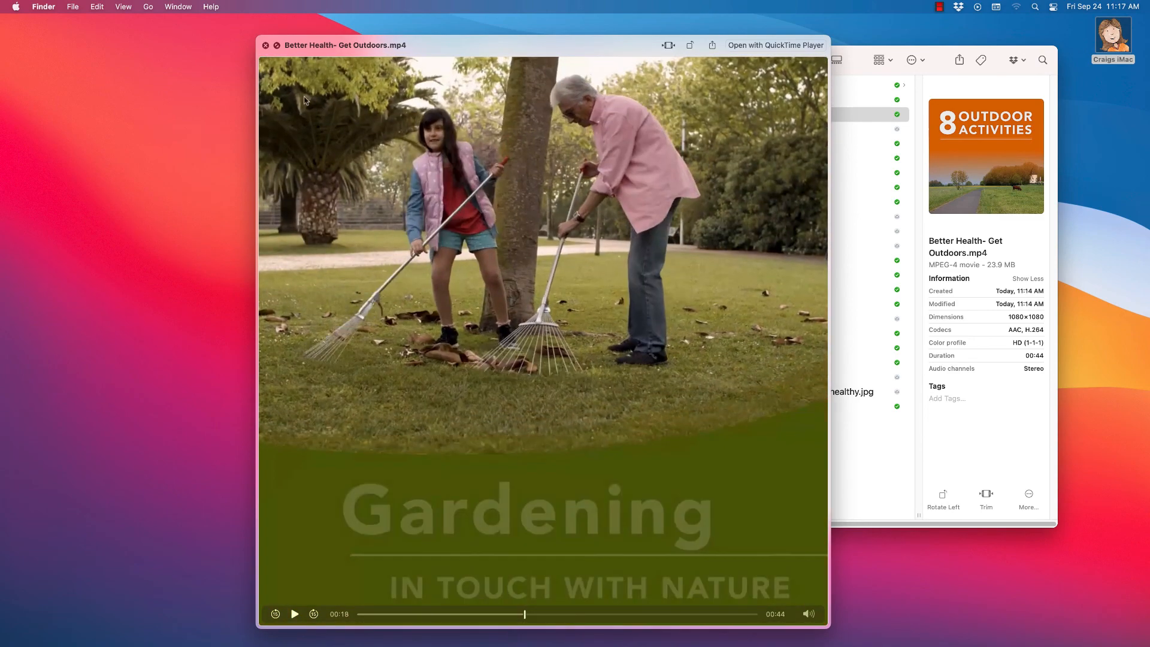
Scrub the video preview back to the Walking scene, and reopen the preview to pause it on the 8 Outdoor Activities title.
mouse_move(524, 615)
drag(524, 615, 419, 619)
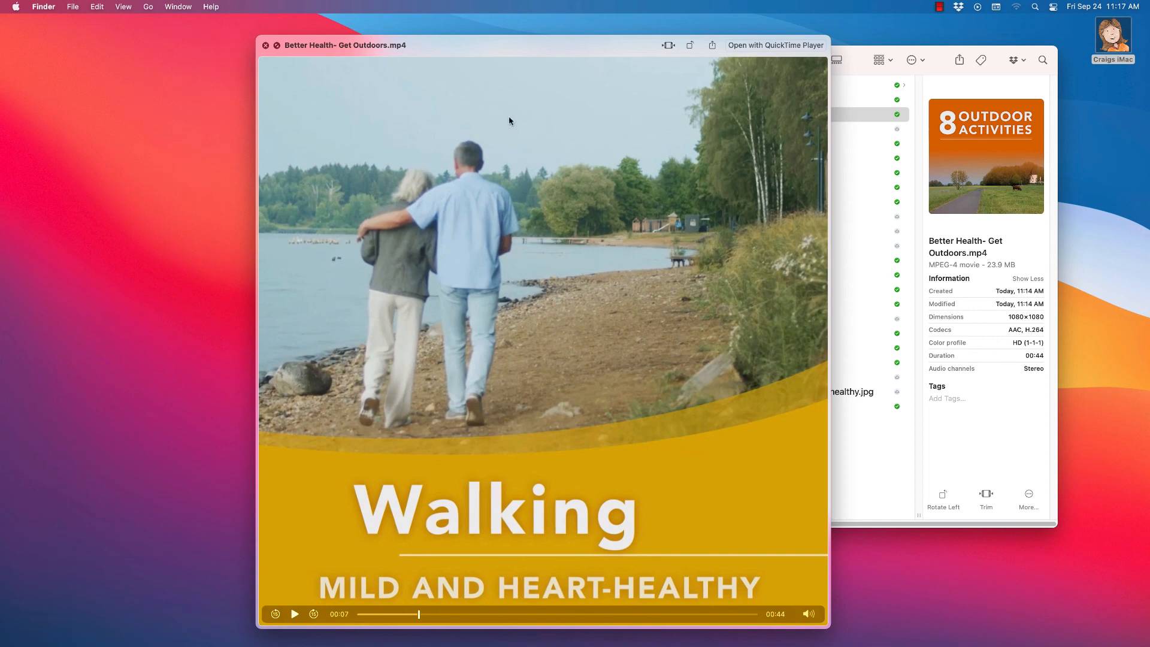
key(space)
key(space)
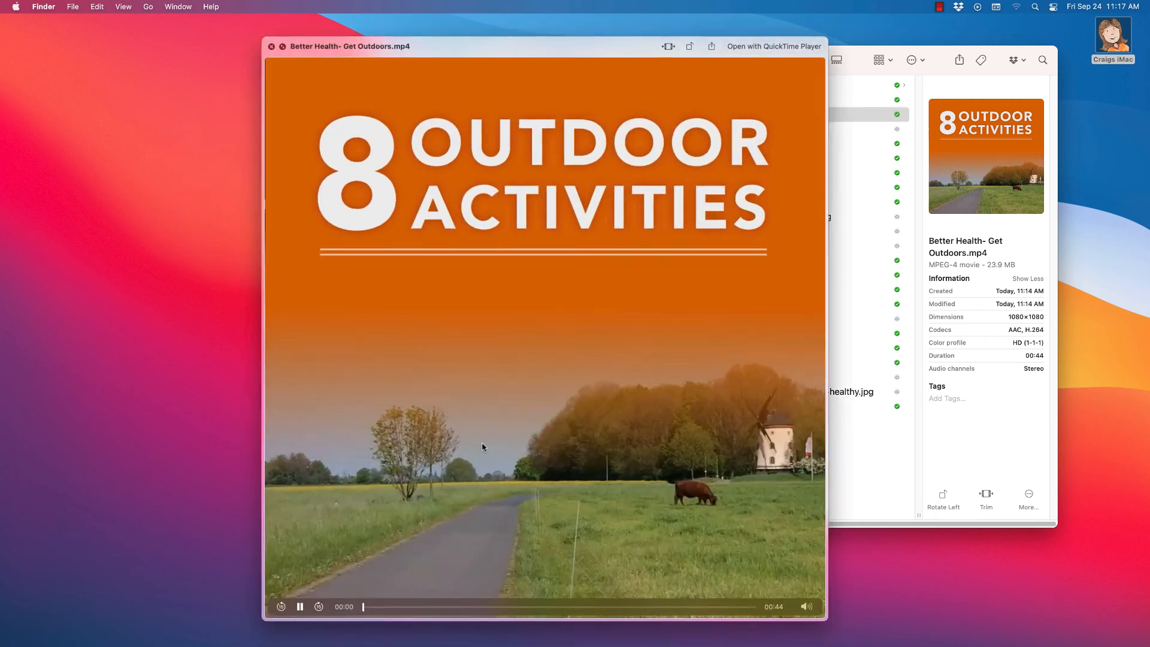
click(806, 200)
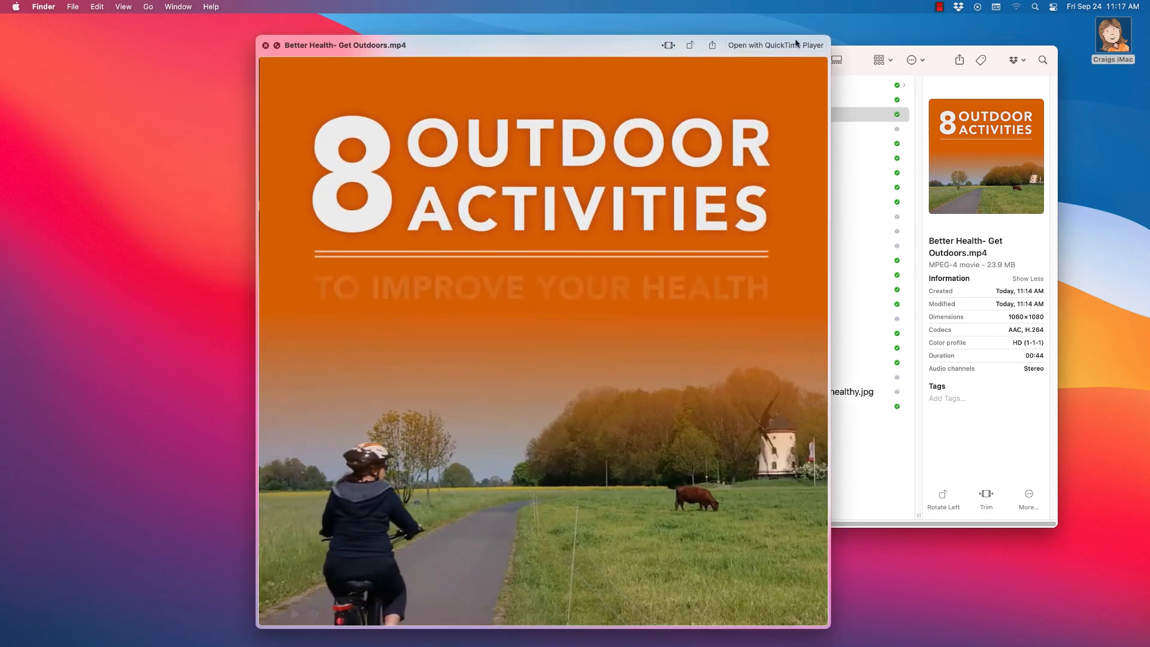
Move the video preview aside to uncover the project's file list, and bring it back toward the middle of the desktop.
drag(796, 43, 601, 37)
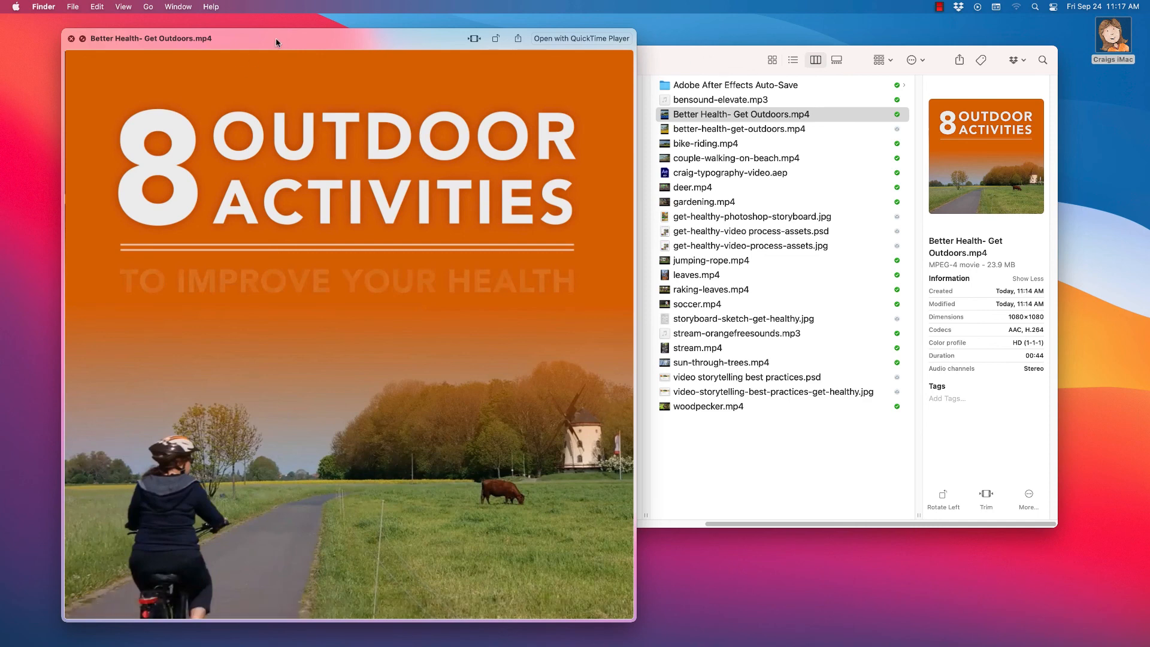
drag(275, 38, 284, 19)
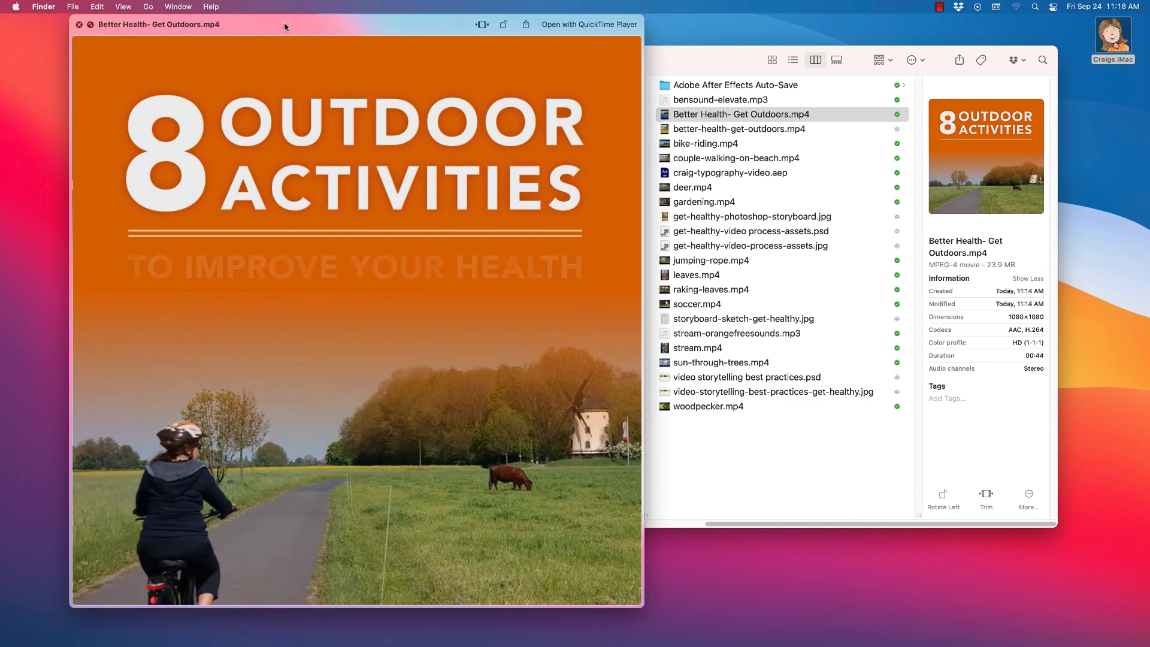
drag(282, 20, 429, 40)
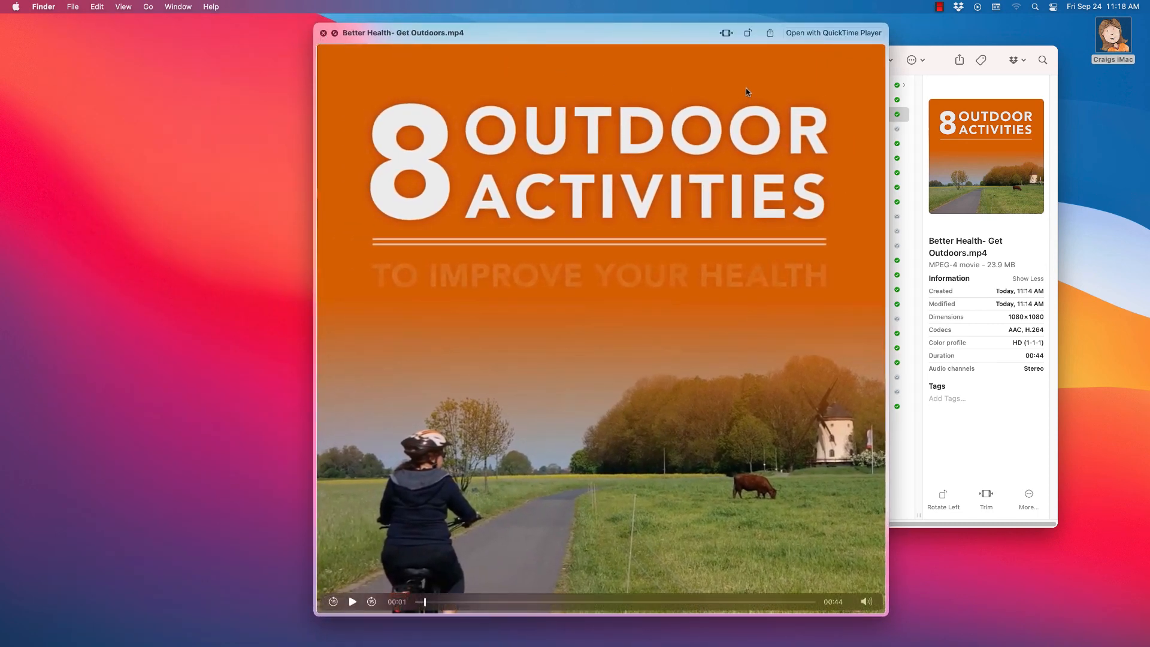
click(940, 7)
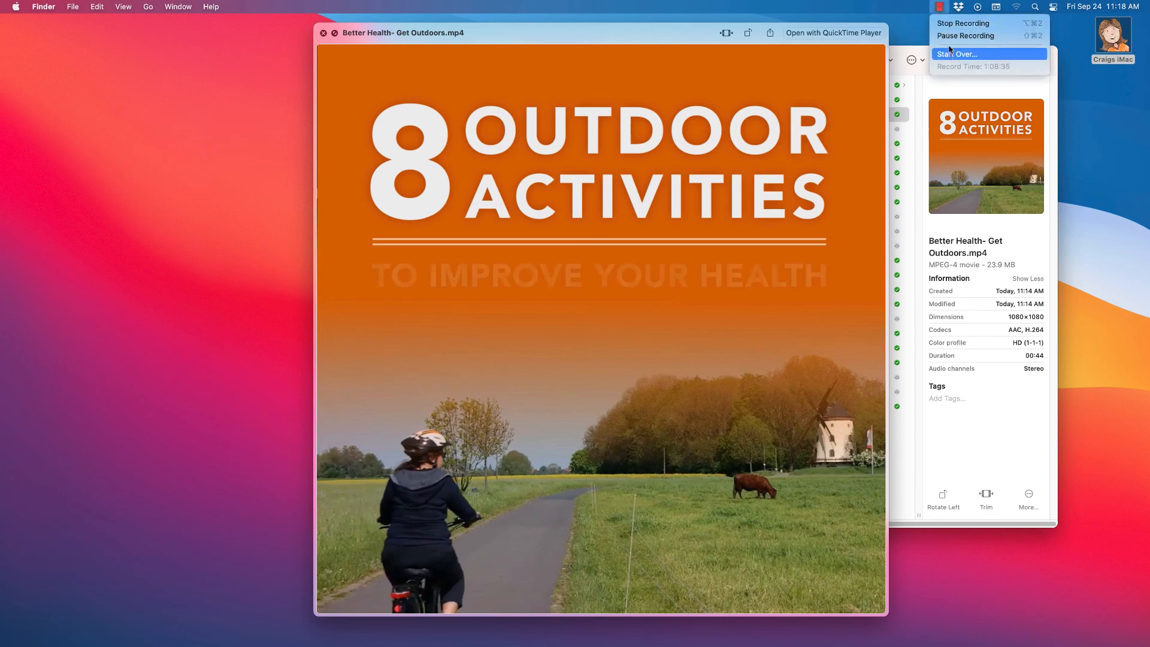